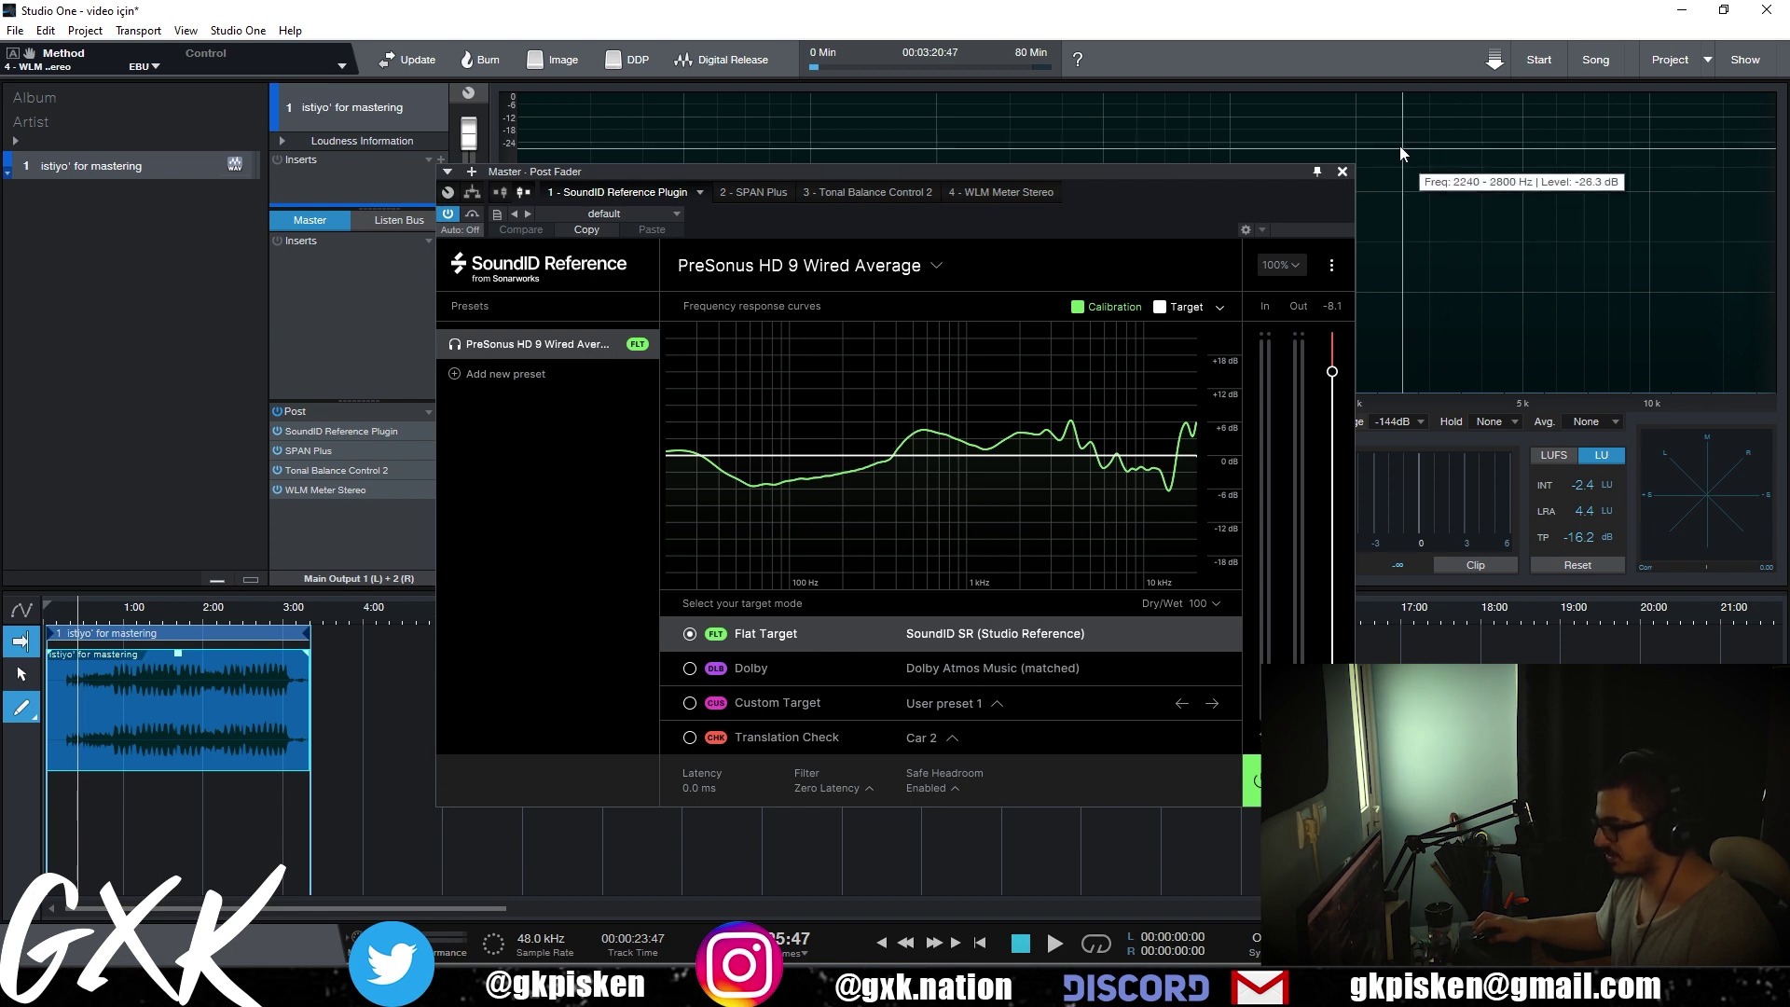
- Close the SoundID Reference plug-in and play back the track with the loudness readings switched to LUFS
{"action": "left_click", "coordinate": [1342, 173]}
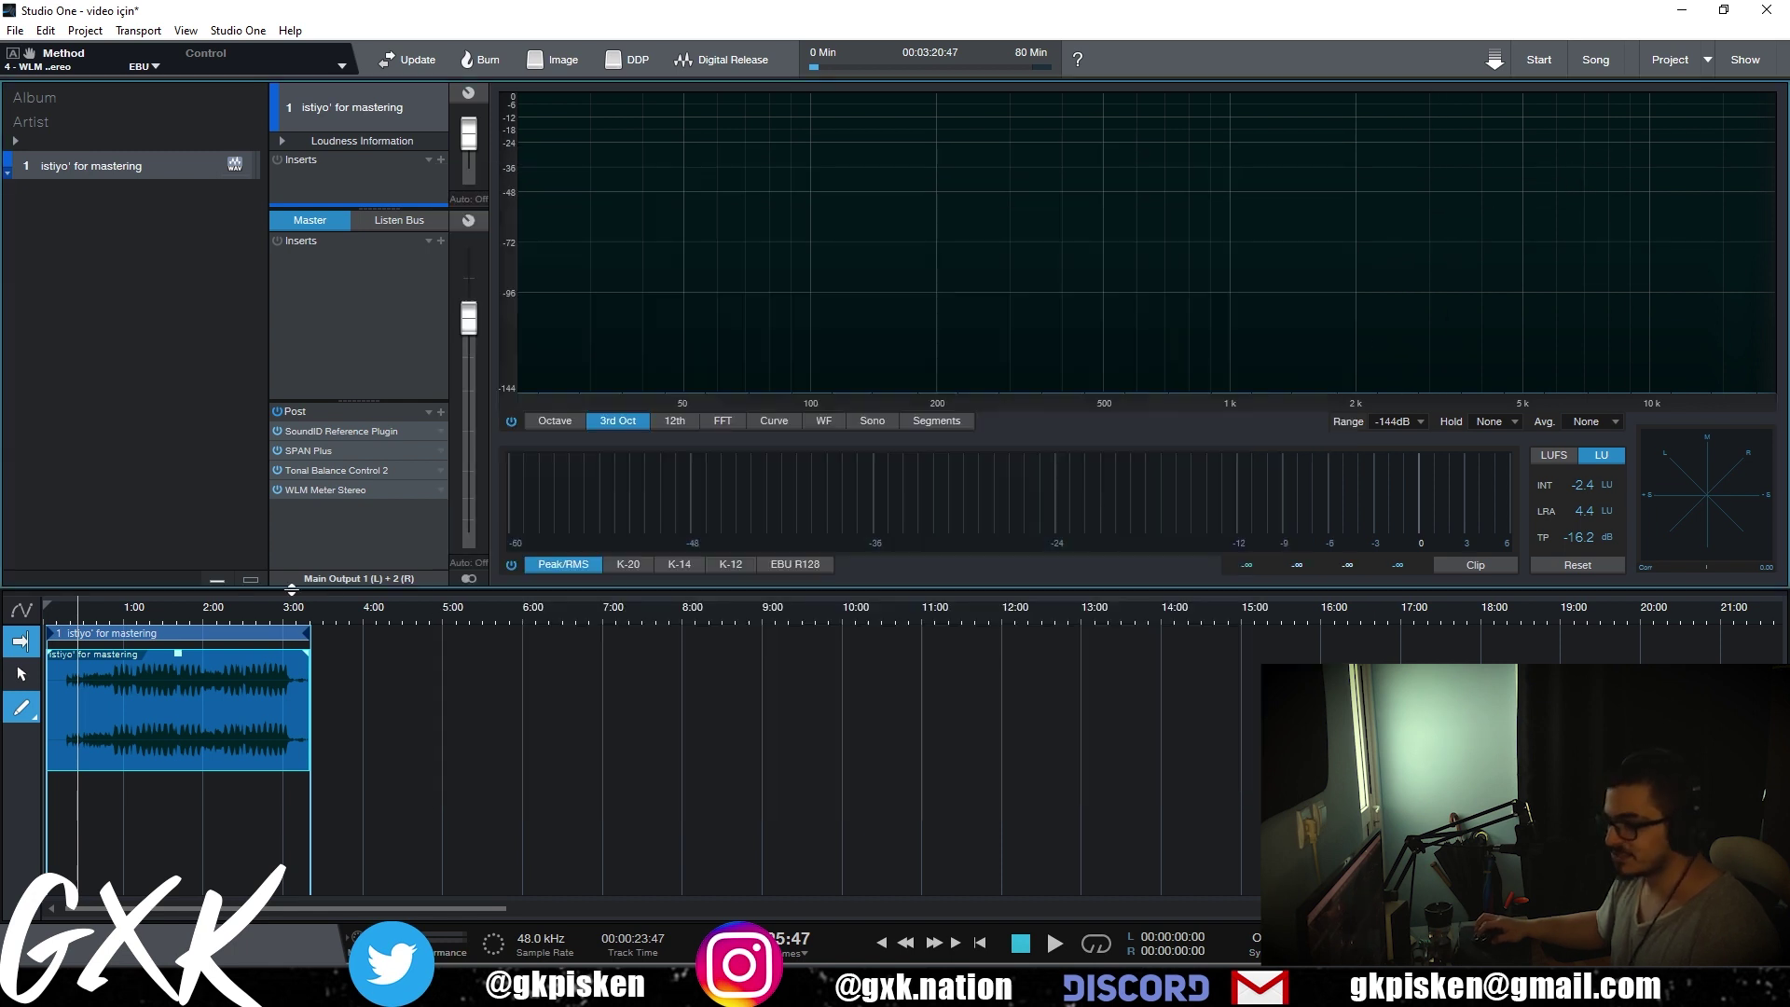
{"action": "scroll", "coordinate": [48, 718], "scroll_direction": "up", "scroll_amount": 6}
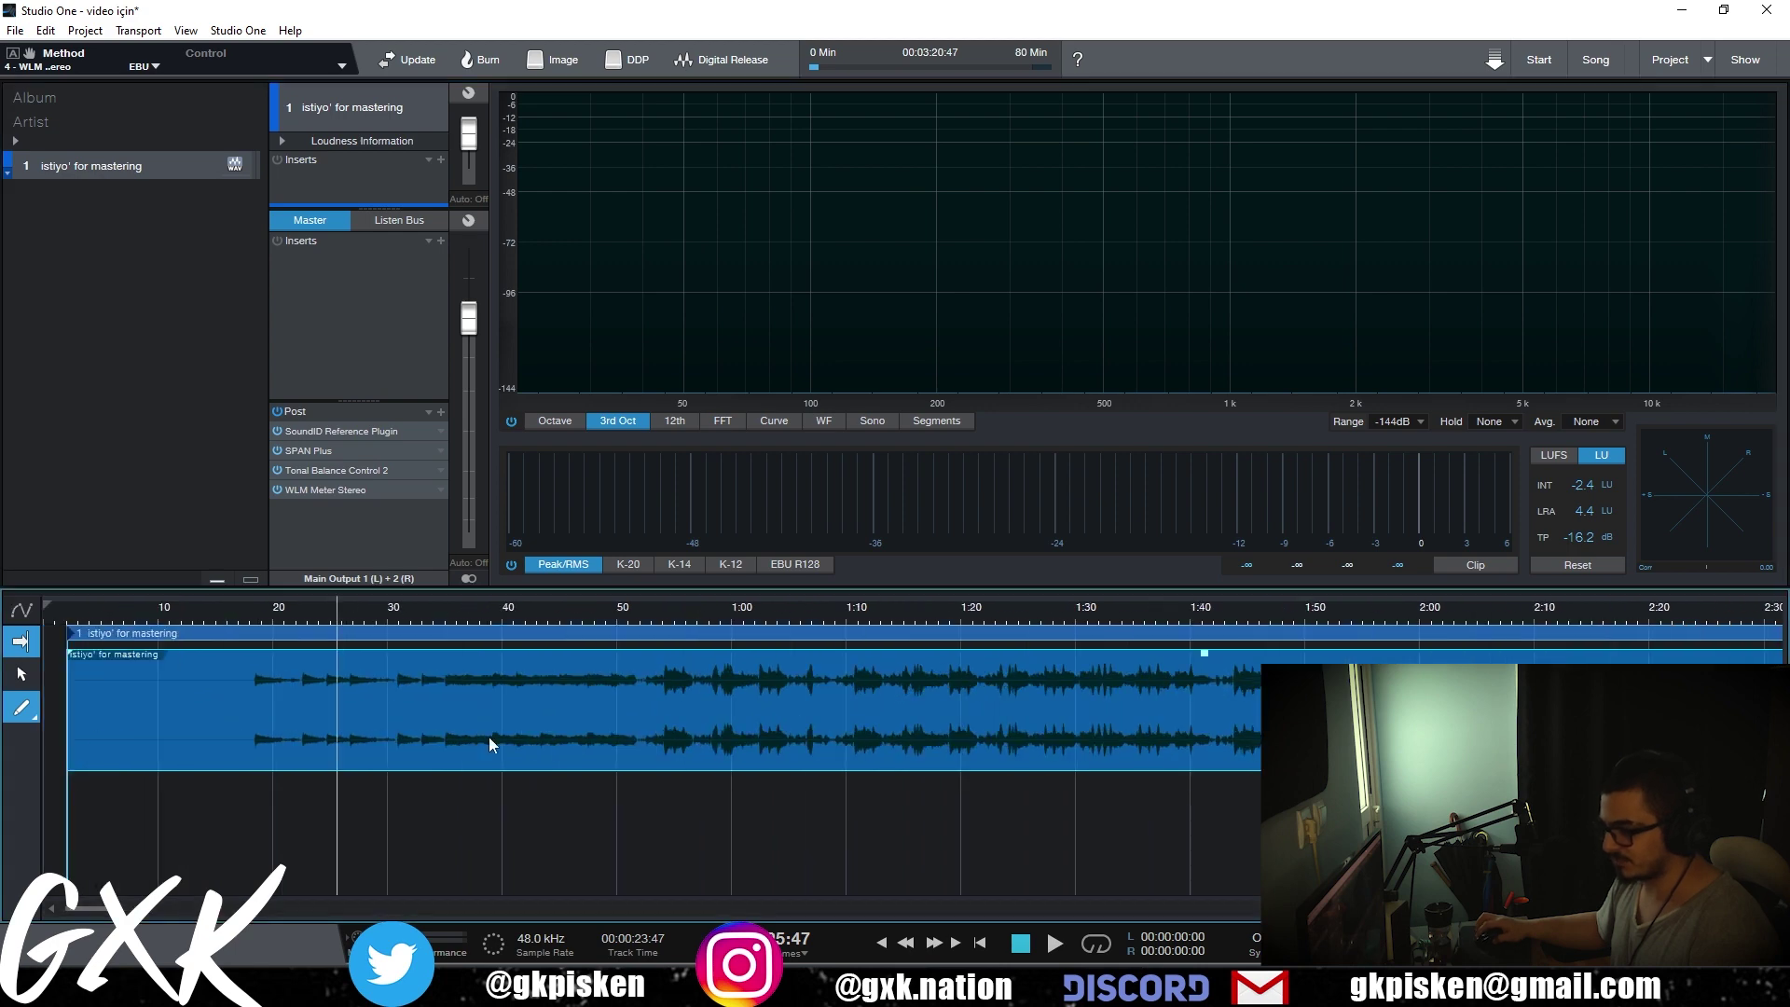
{"action": "key", "text": "space"}
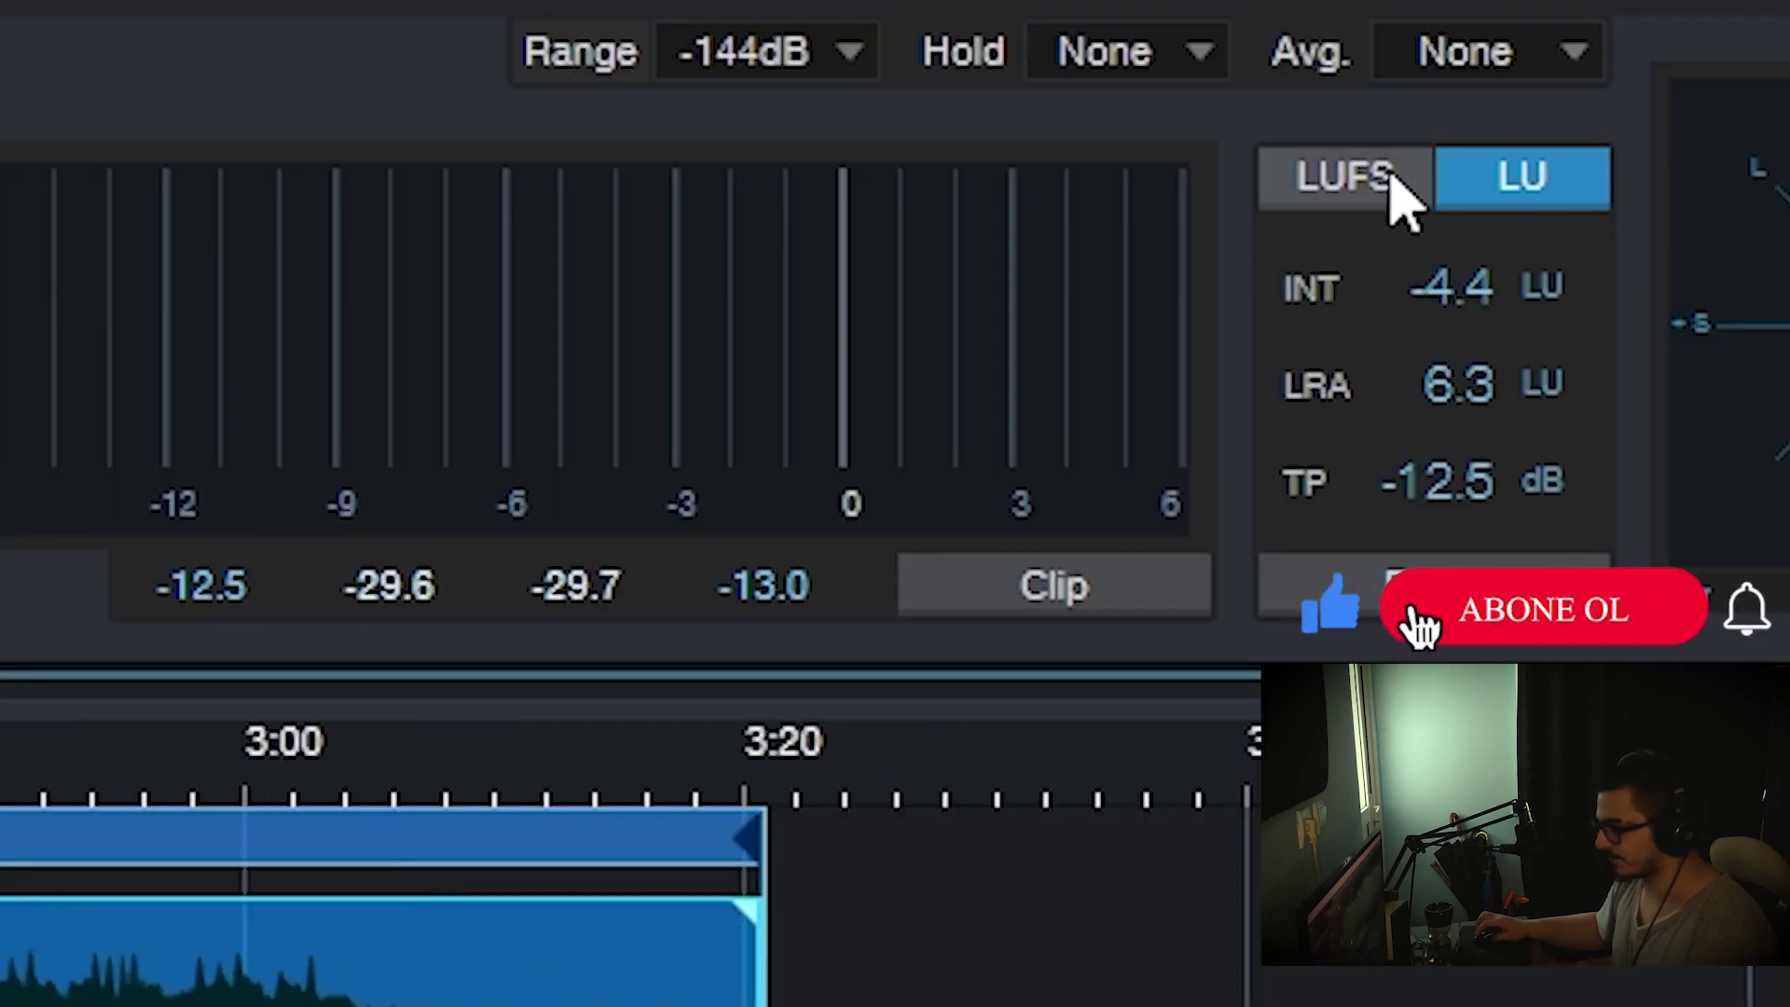
{"action": "left_click", "coordinate": [1394, 173]}
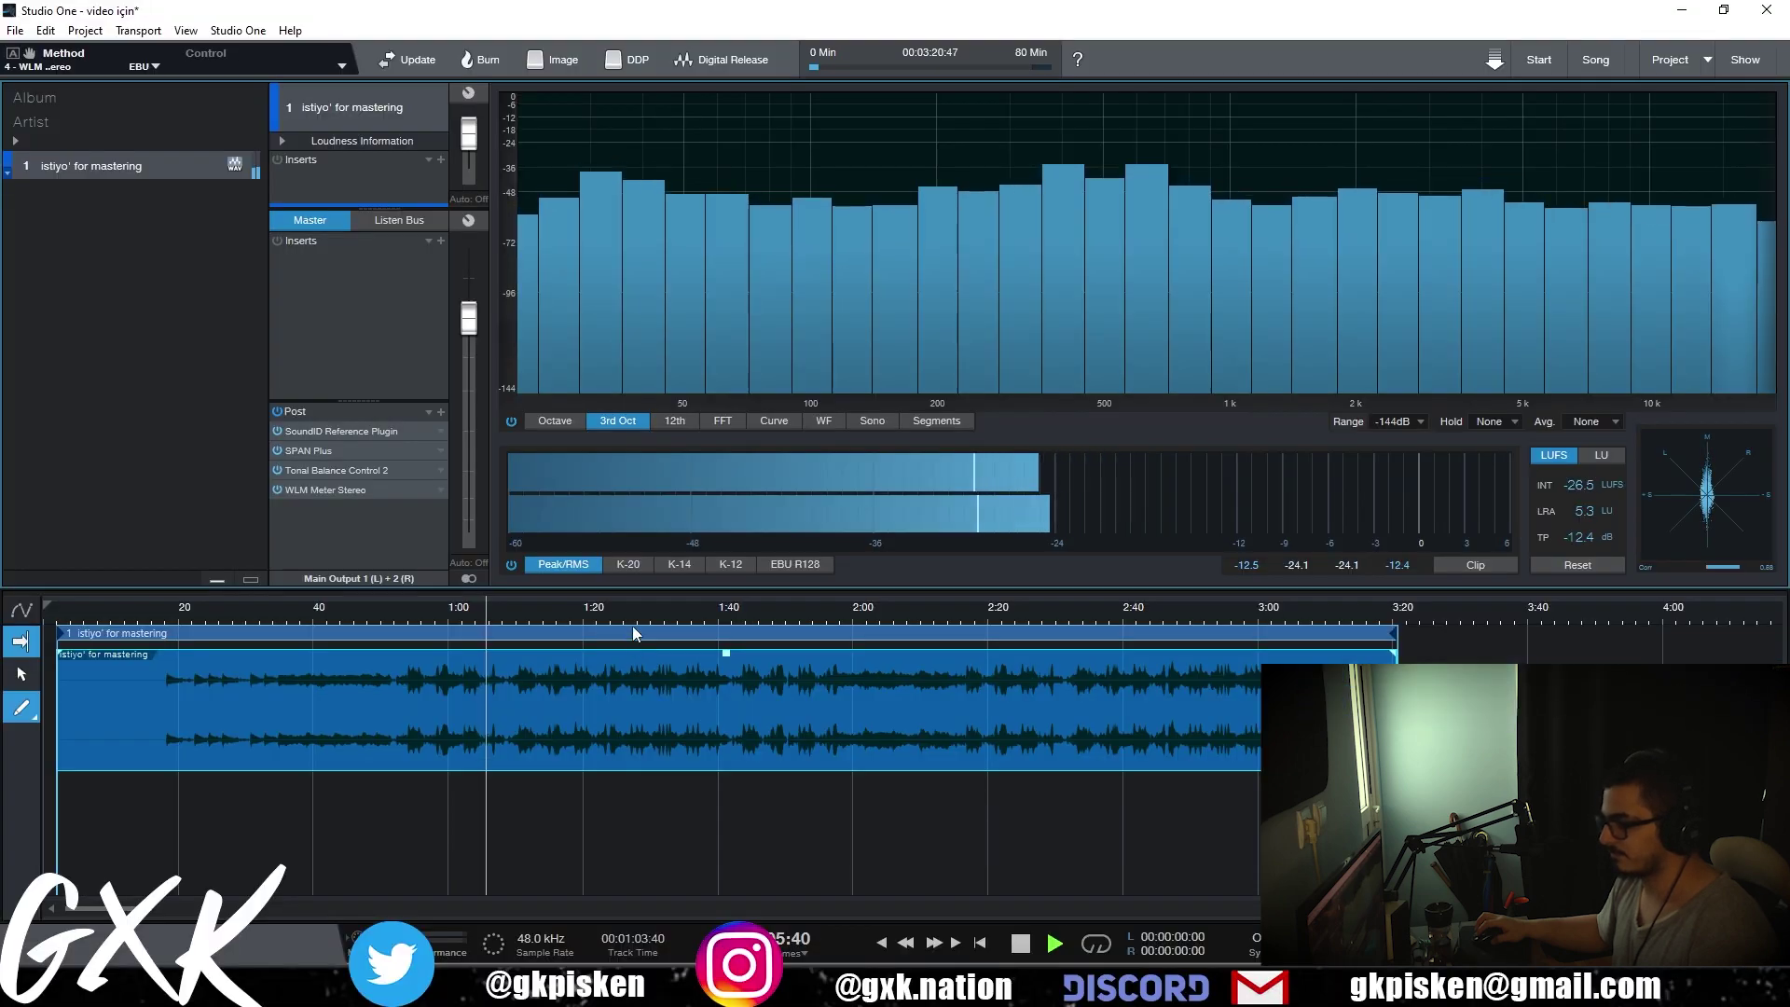
{"action": "left_click", "coordinate": [662, 634]}
{"action": "key", "text": "space"}
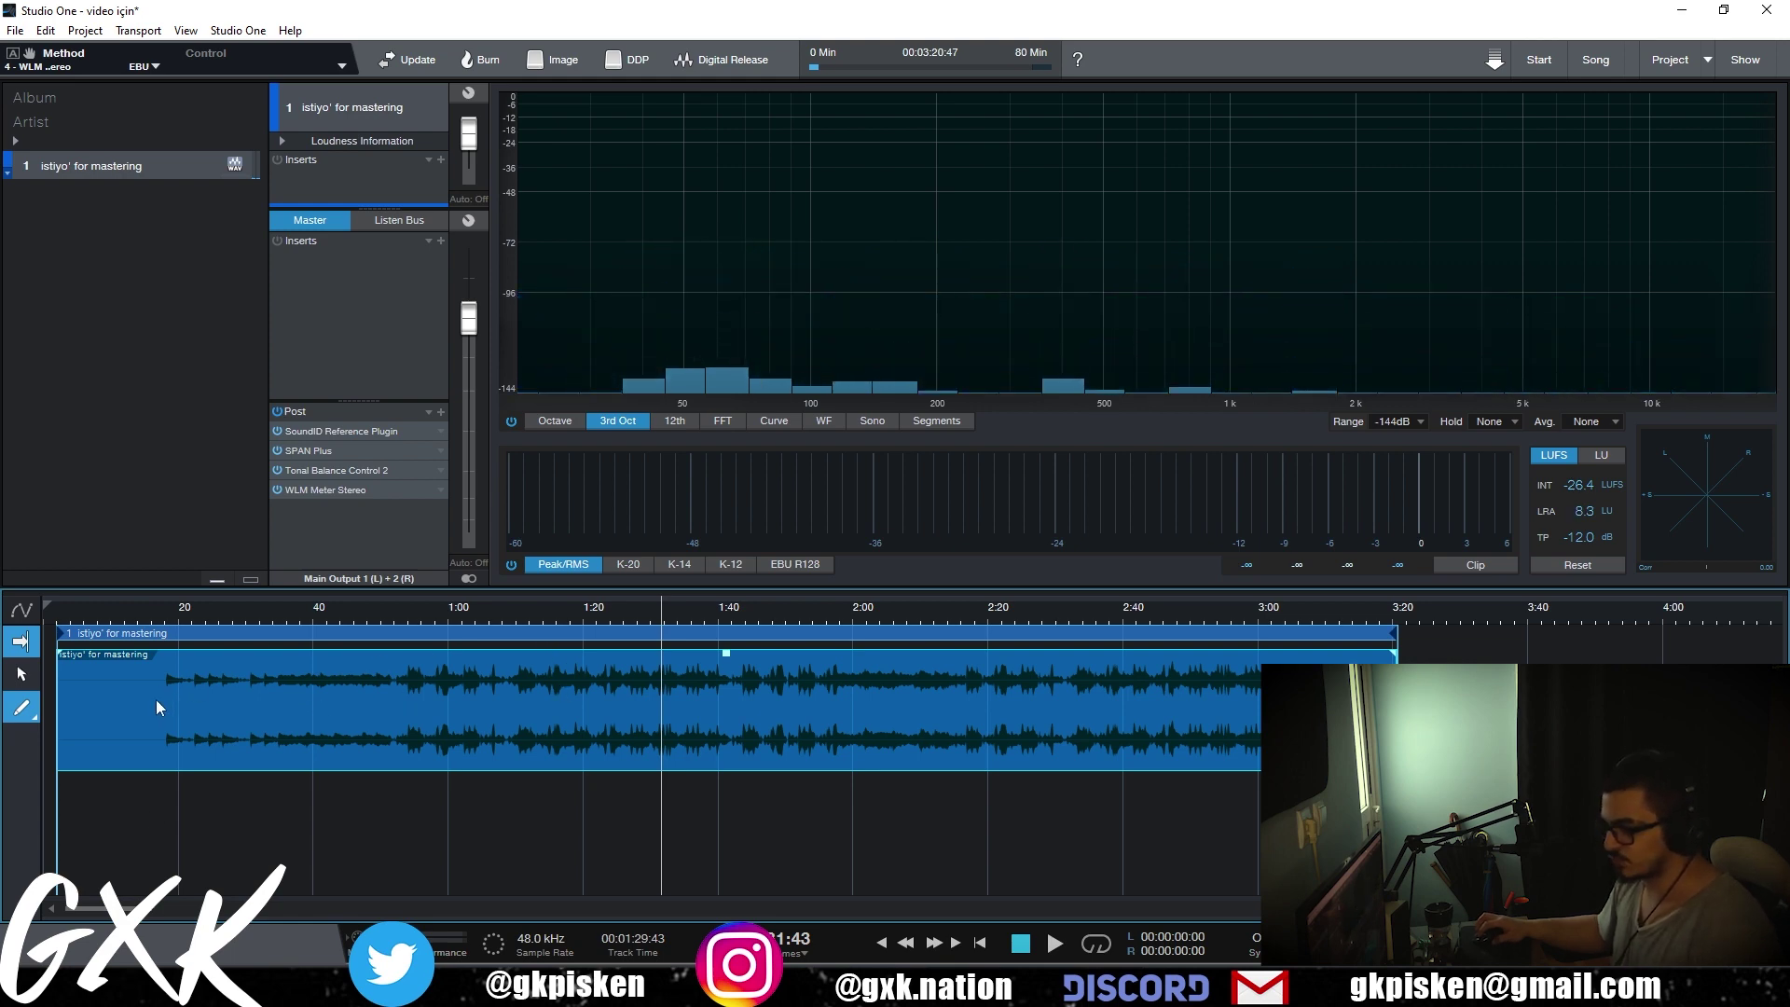
- Trim the leading silence off the audio event with a short fade-in, and move it to the track's start
{"action": "scroll", "coordinate": [71, 841], "scroll_direction": "up", "scroll_amount": 3}
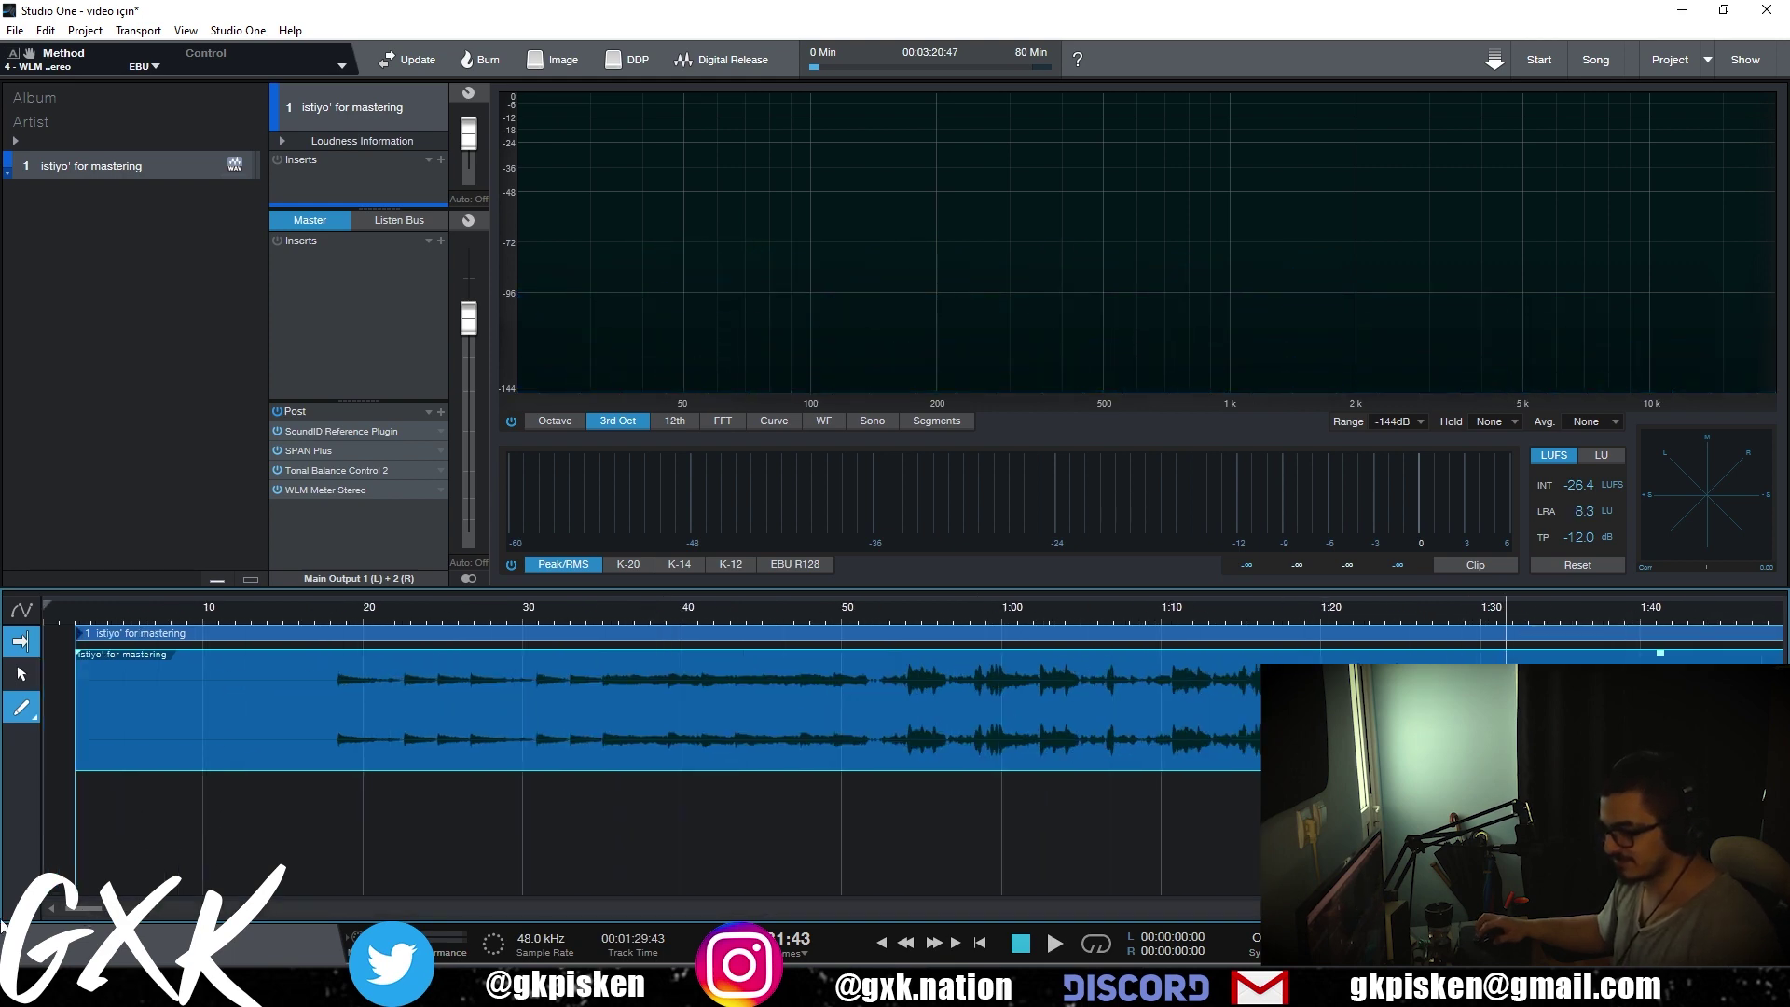
{"action": "scroll", "coordinate": [325, 633], "scroll_direction": "up", "scroll_amount": 3}
{"action": "key", "text": "space"}
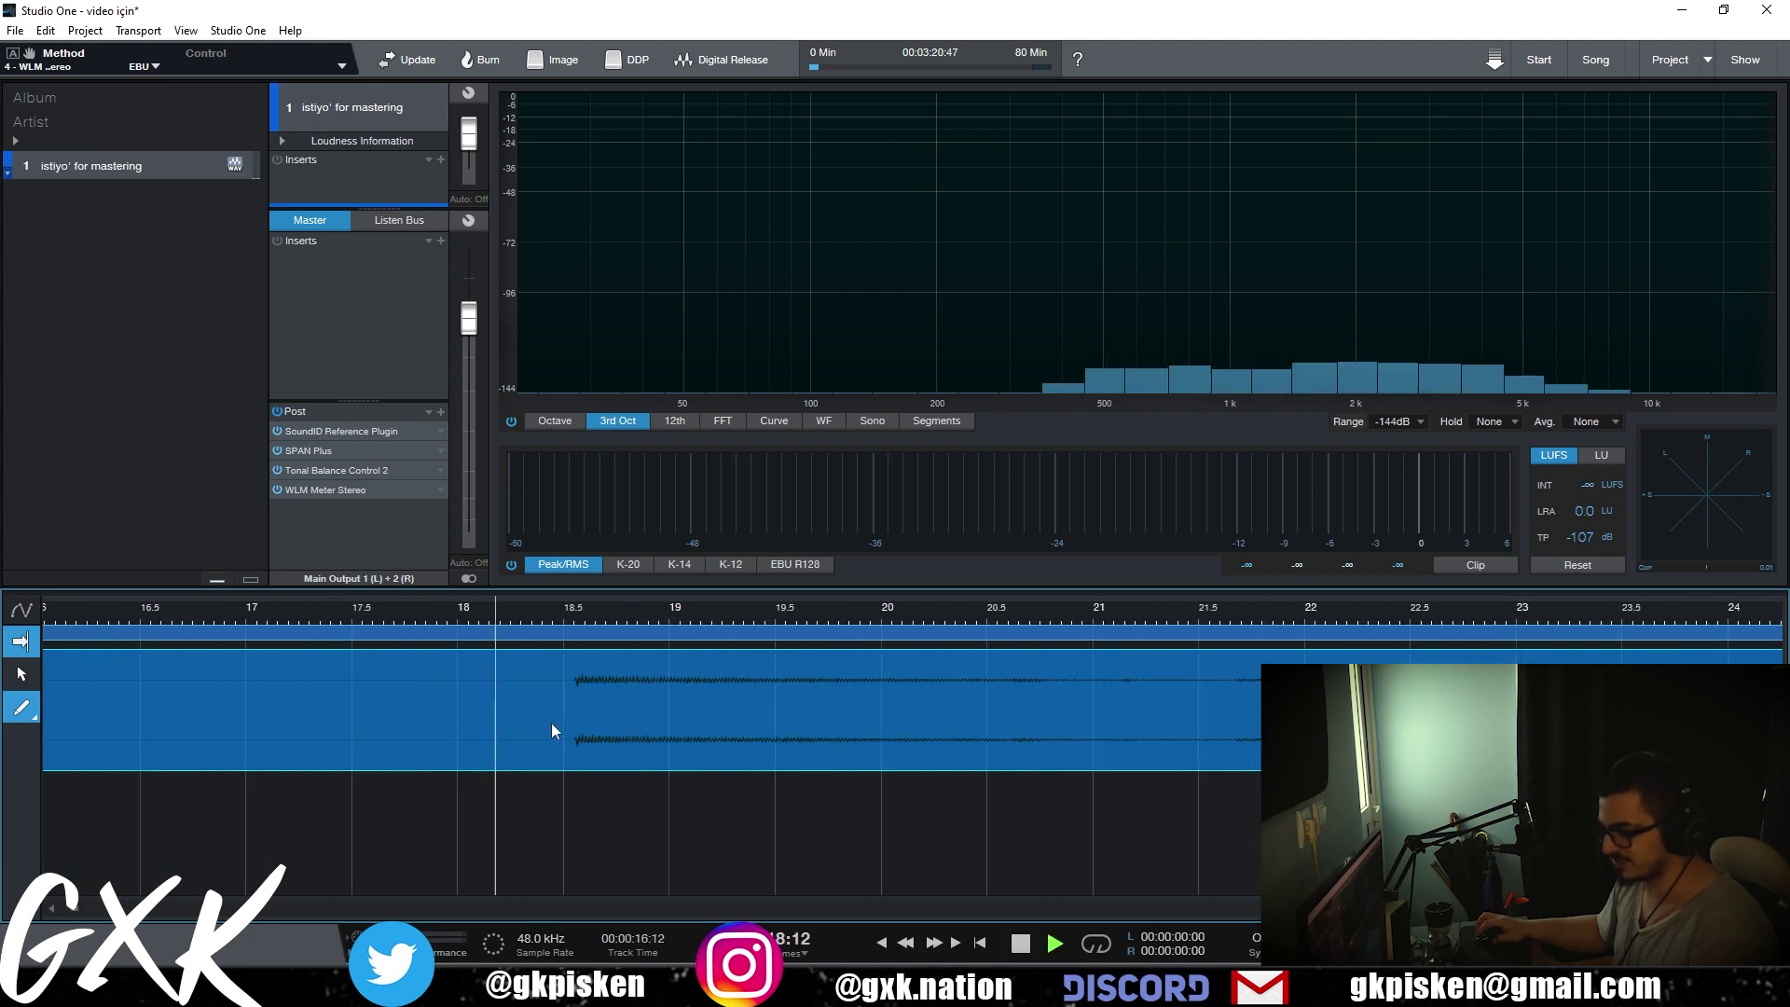
{"action": "scroll", "coordinate": [138, 718], "scroll_direction": "down", "scroll_amount": 3}
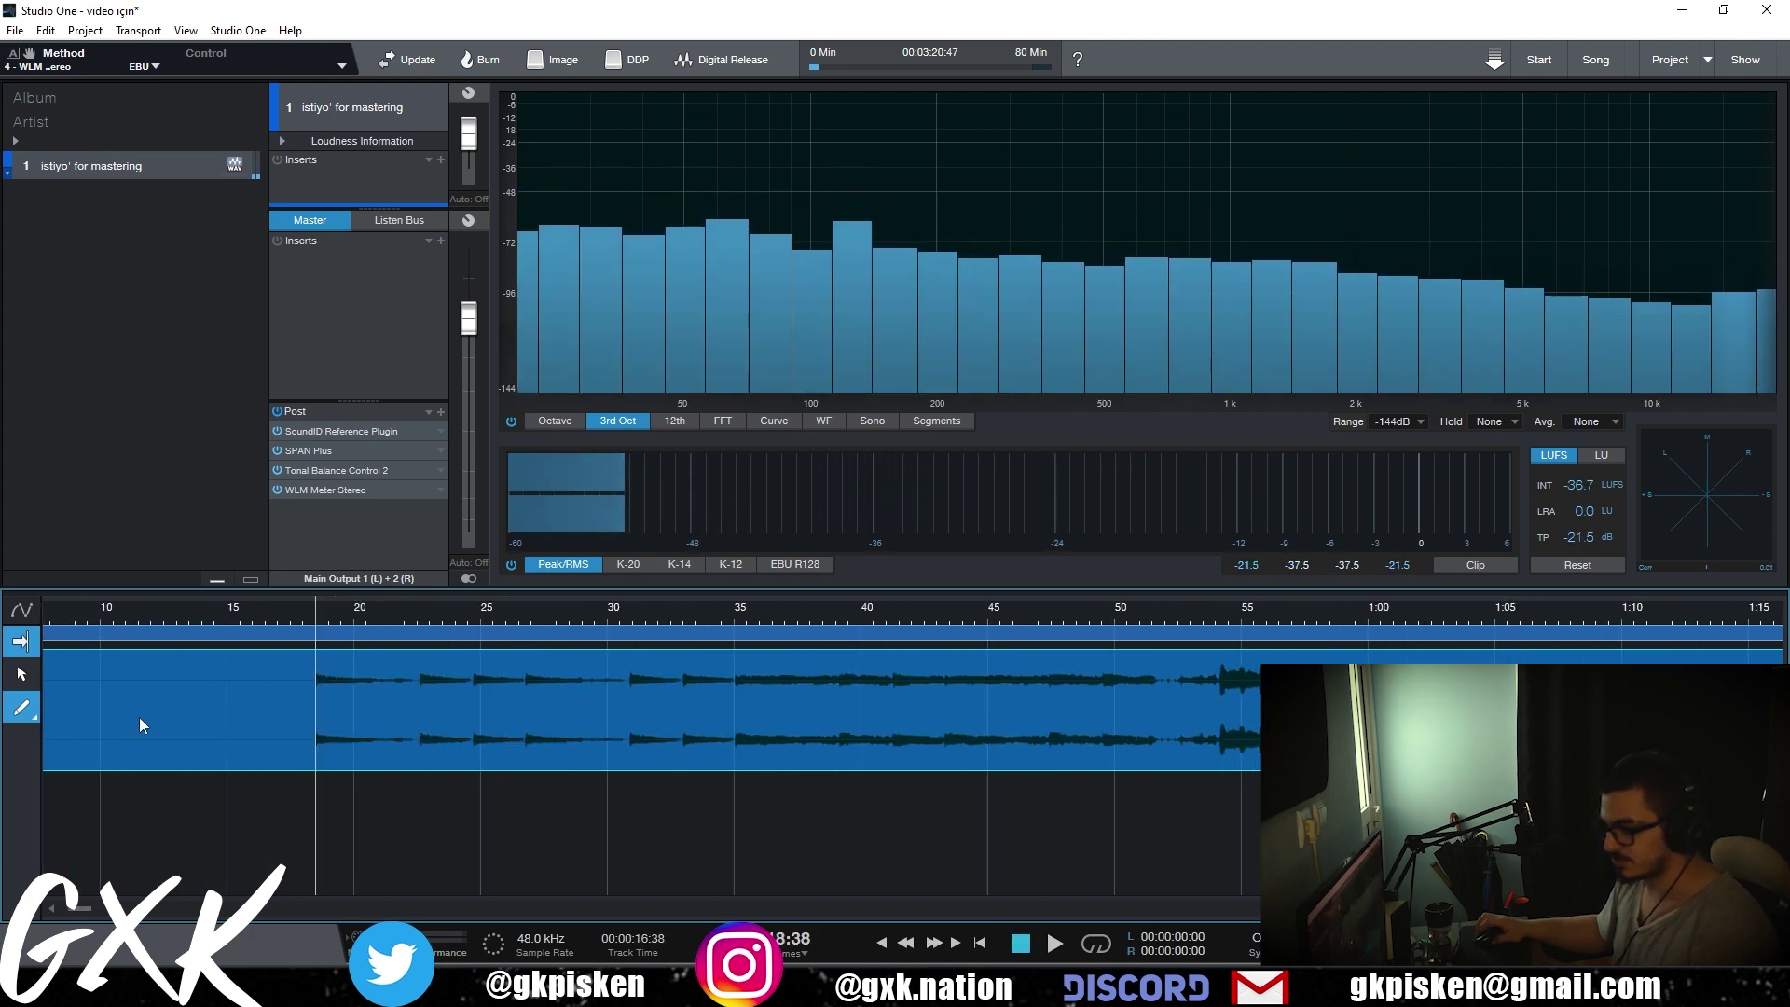
{"action": "scroll", "coordinate": [548, 683], "scroll_direction": "down", "scroll_amount": 2}
{"action": "left_click_drag", "start_coordinate": [548, 683], "coordinate": [177, 697]}
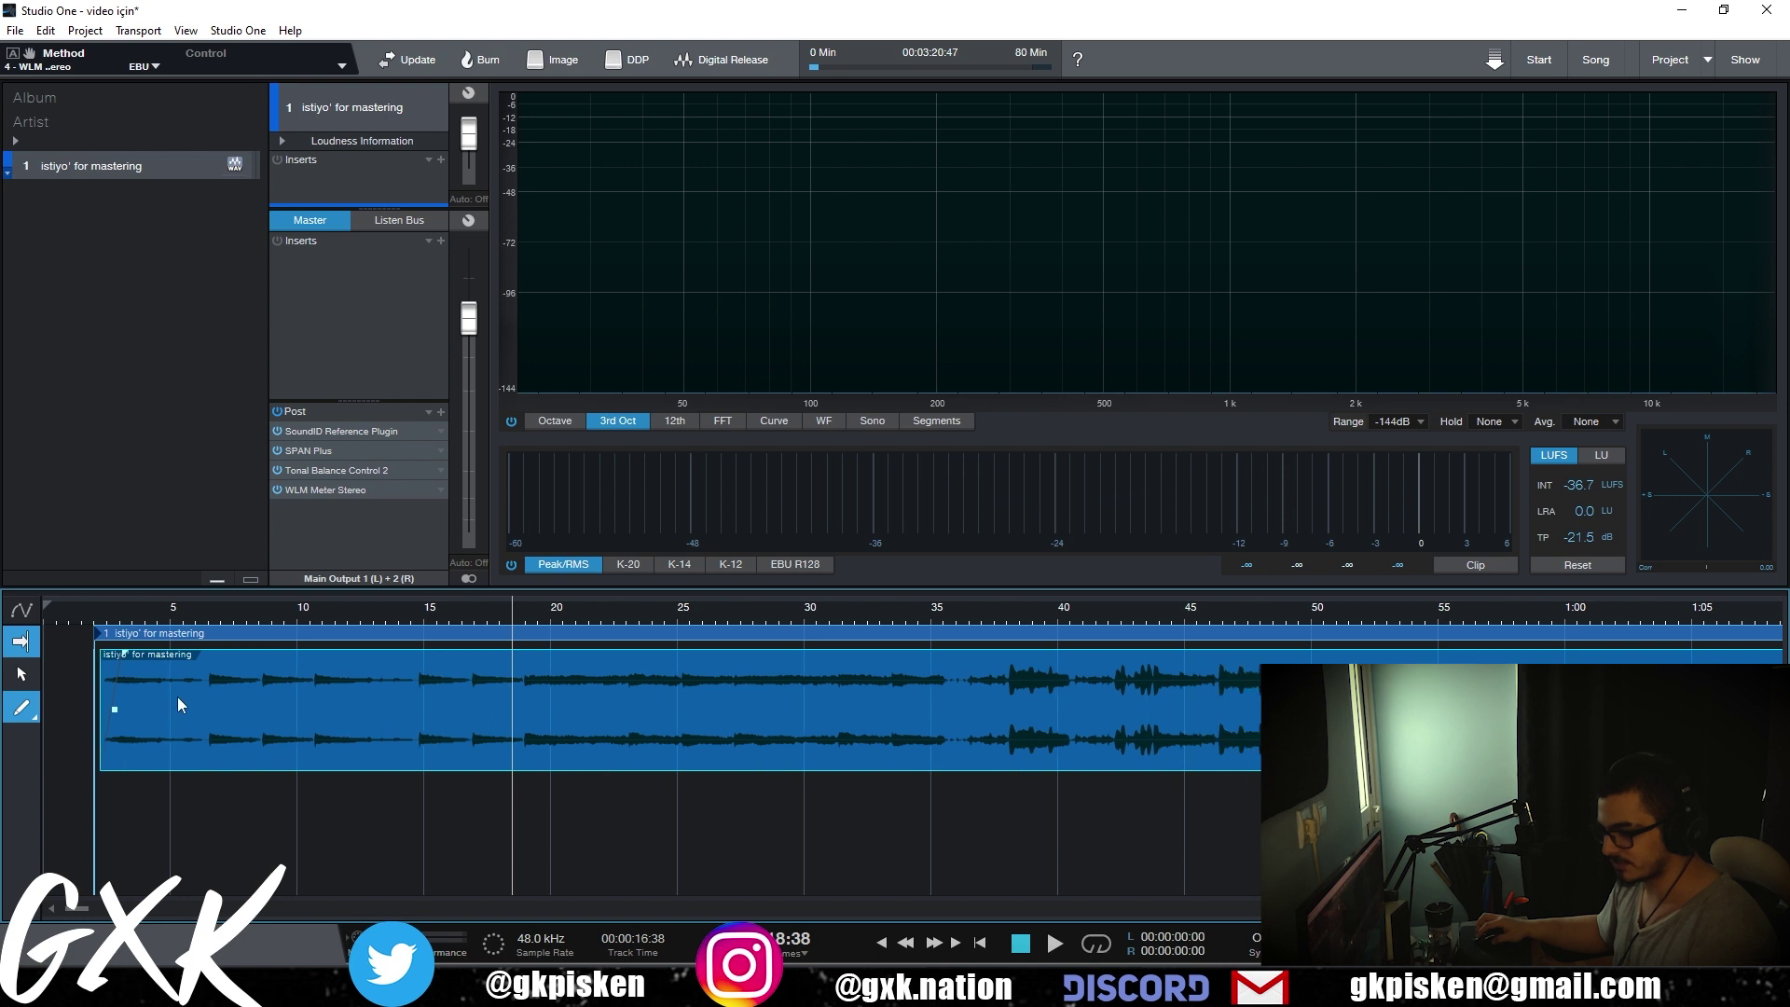
{"action": "scroll", "coordinate": [54, 726], "scroll_direction": "up", "scroll_amount": 4}
- Pull the track's end marker back to the end of the audio event at about 3:04
{"action": "scroll", "coordinate": [1249, 808], "scroll_direction": "down", "scroll_amount": 5}
{"action": "scroll", "coordinate": [415, 695], "scroll_direction": "down", "scroll_amount": 3}
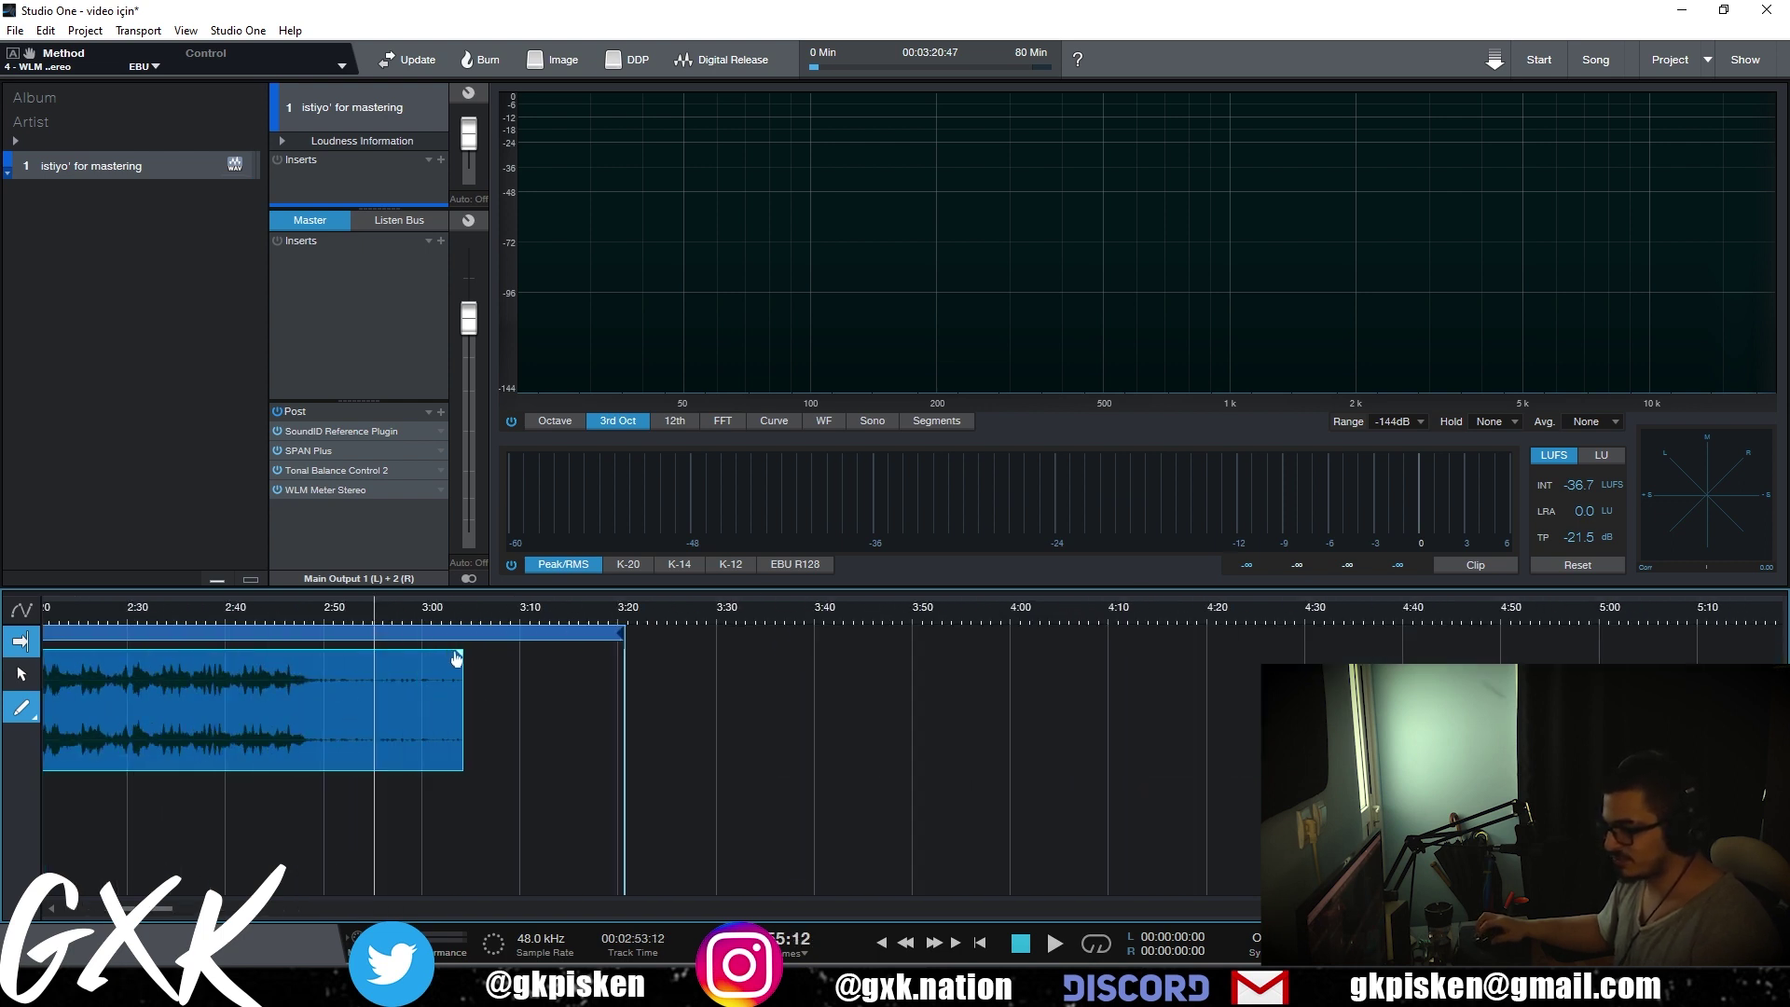
{"action": "mouse_move", "coordinate": [621, 633]}
{"action": "left_mouse_down"}
{"action": "mouse_move", "coordinate": [574, 638]}
{"action": "mouse_move", "coordinate": [757, 639]}
{"action": "mouse_move", "coordinate": [662, 639]}
{"action": "left_mouse_up"}
{"action": "scroll", "coordinate": [627, 639], "scroll_direction": "up", "scroll_amount": 6}
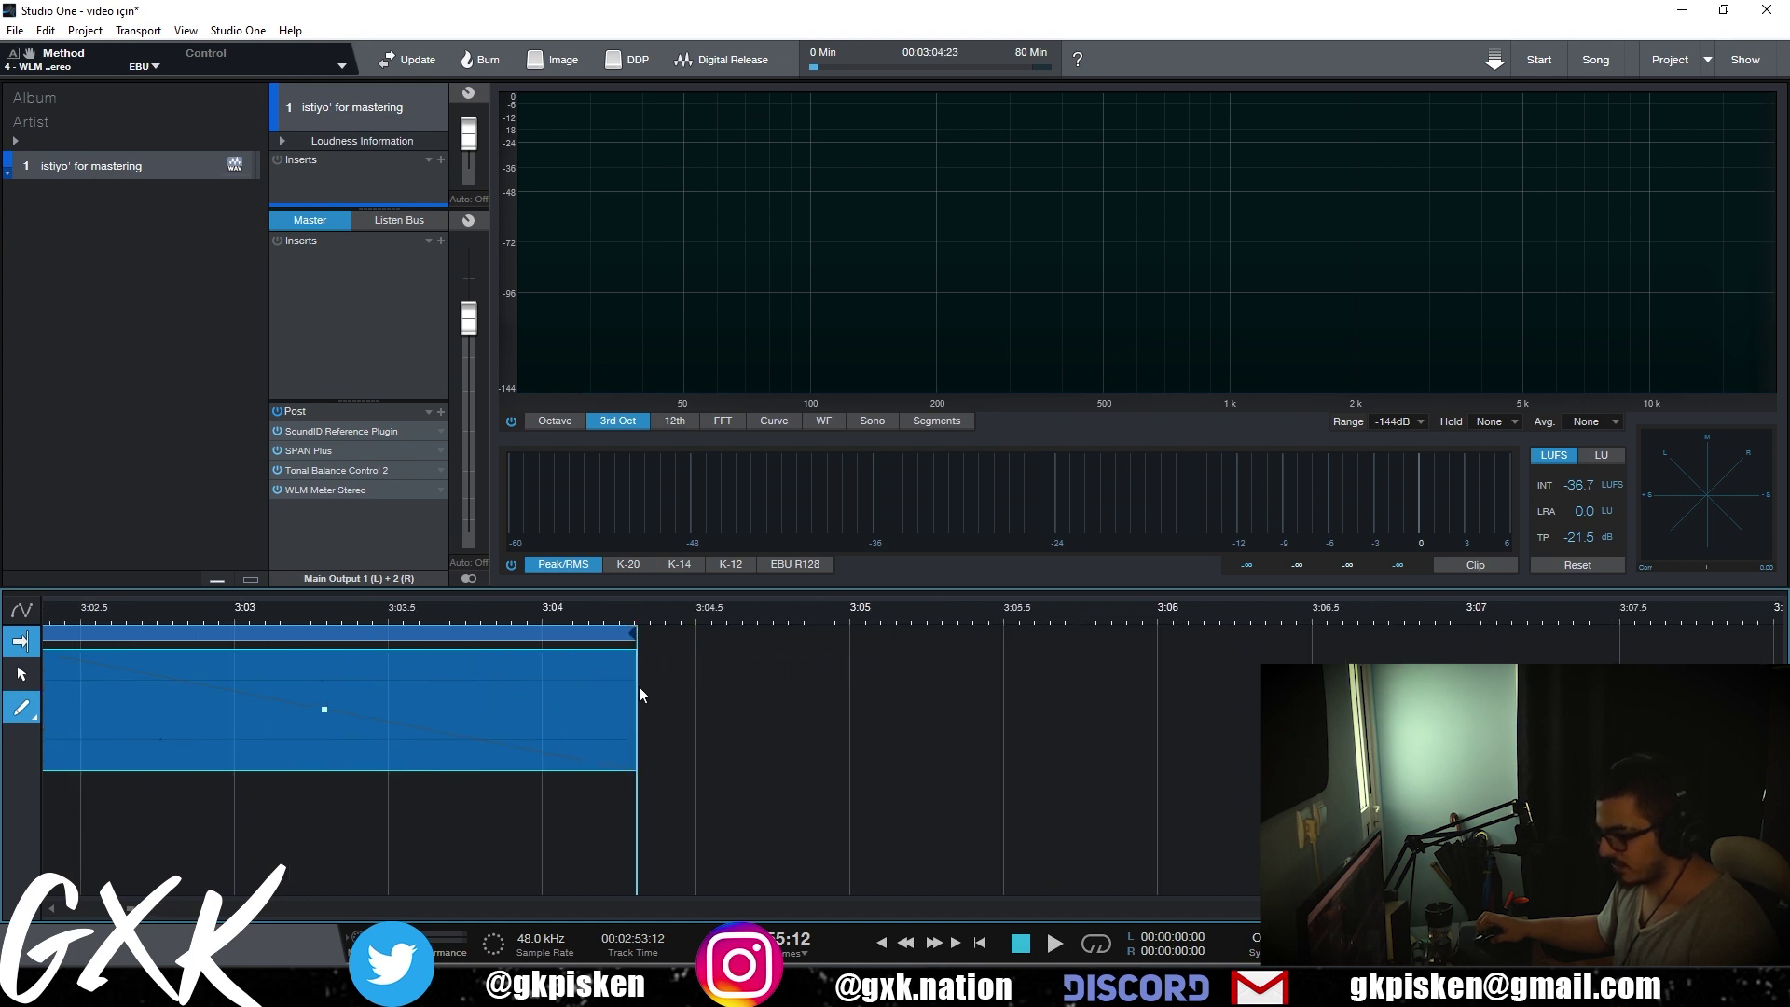
{"action": "scroll", "coordinate": [300, 799], "scroll_direction": "down", "scroll_amount": 6}
{"action": "left_click", "coordinate": [65, 914]}
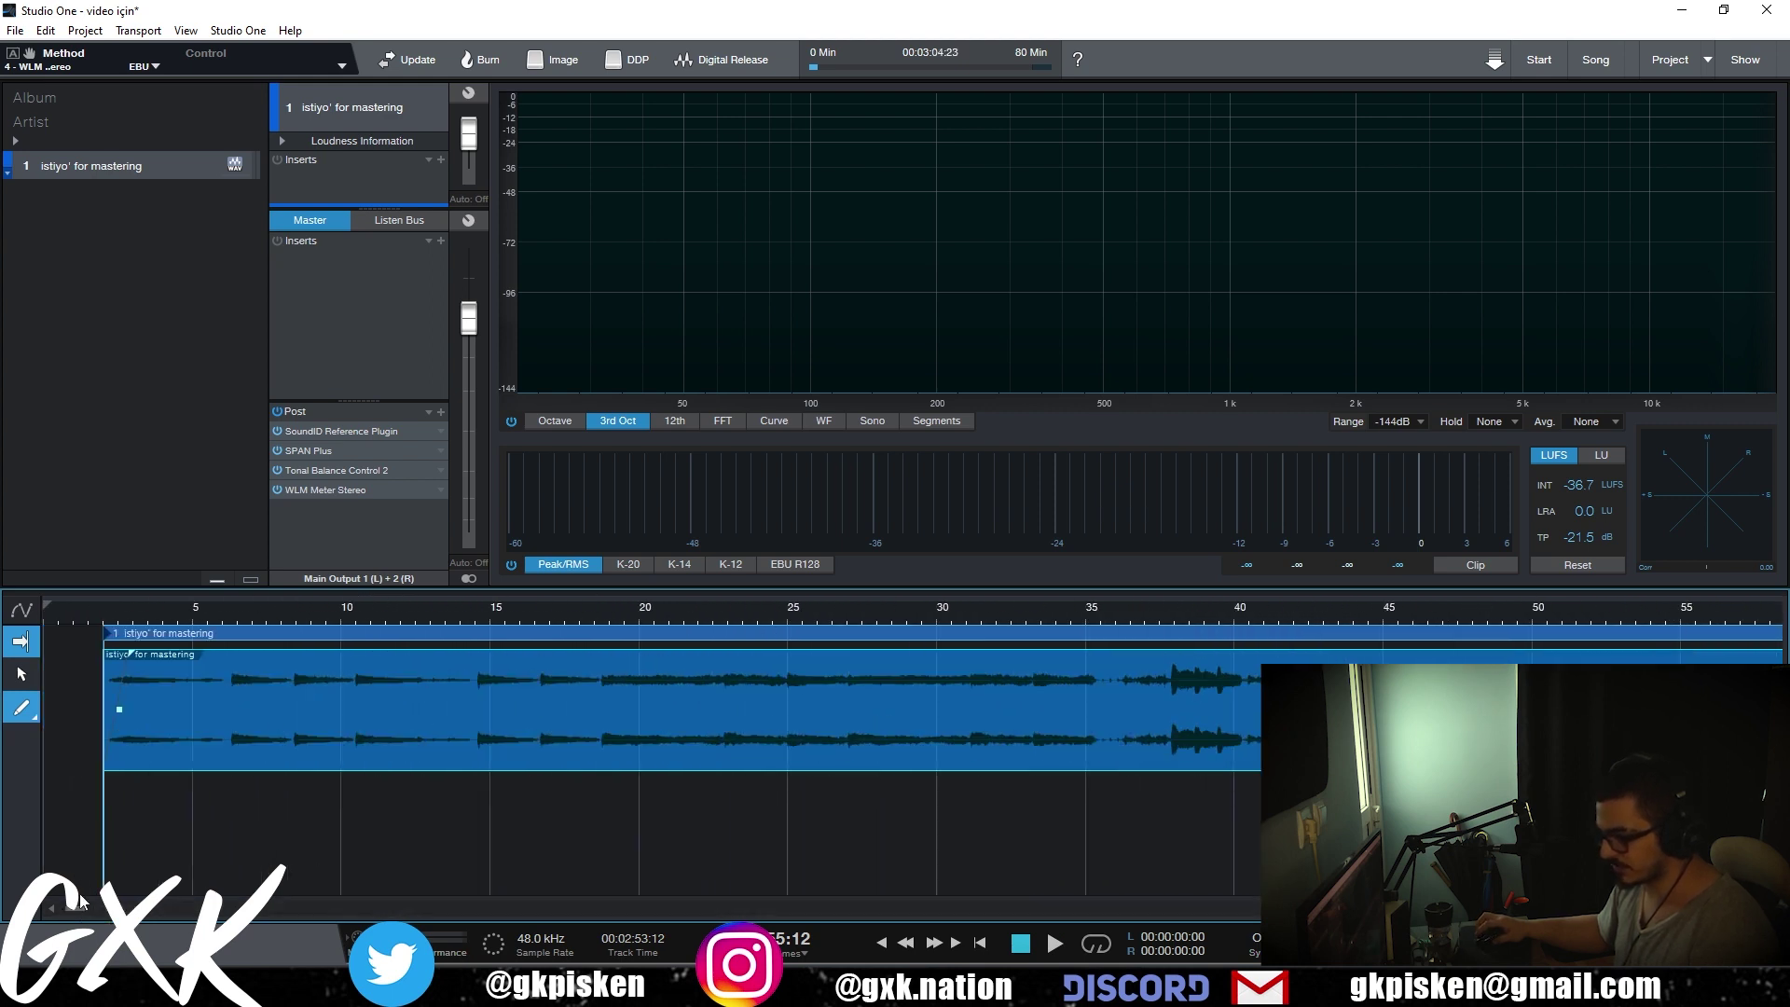
- Play the track's ending and lengthen the fade-out on the audio event
{"action": "scroll", "coordinate": [66, 914], "scroll_direction": "down", "scroll_amount": 5}
{"action": "key", "text": "space"}
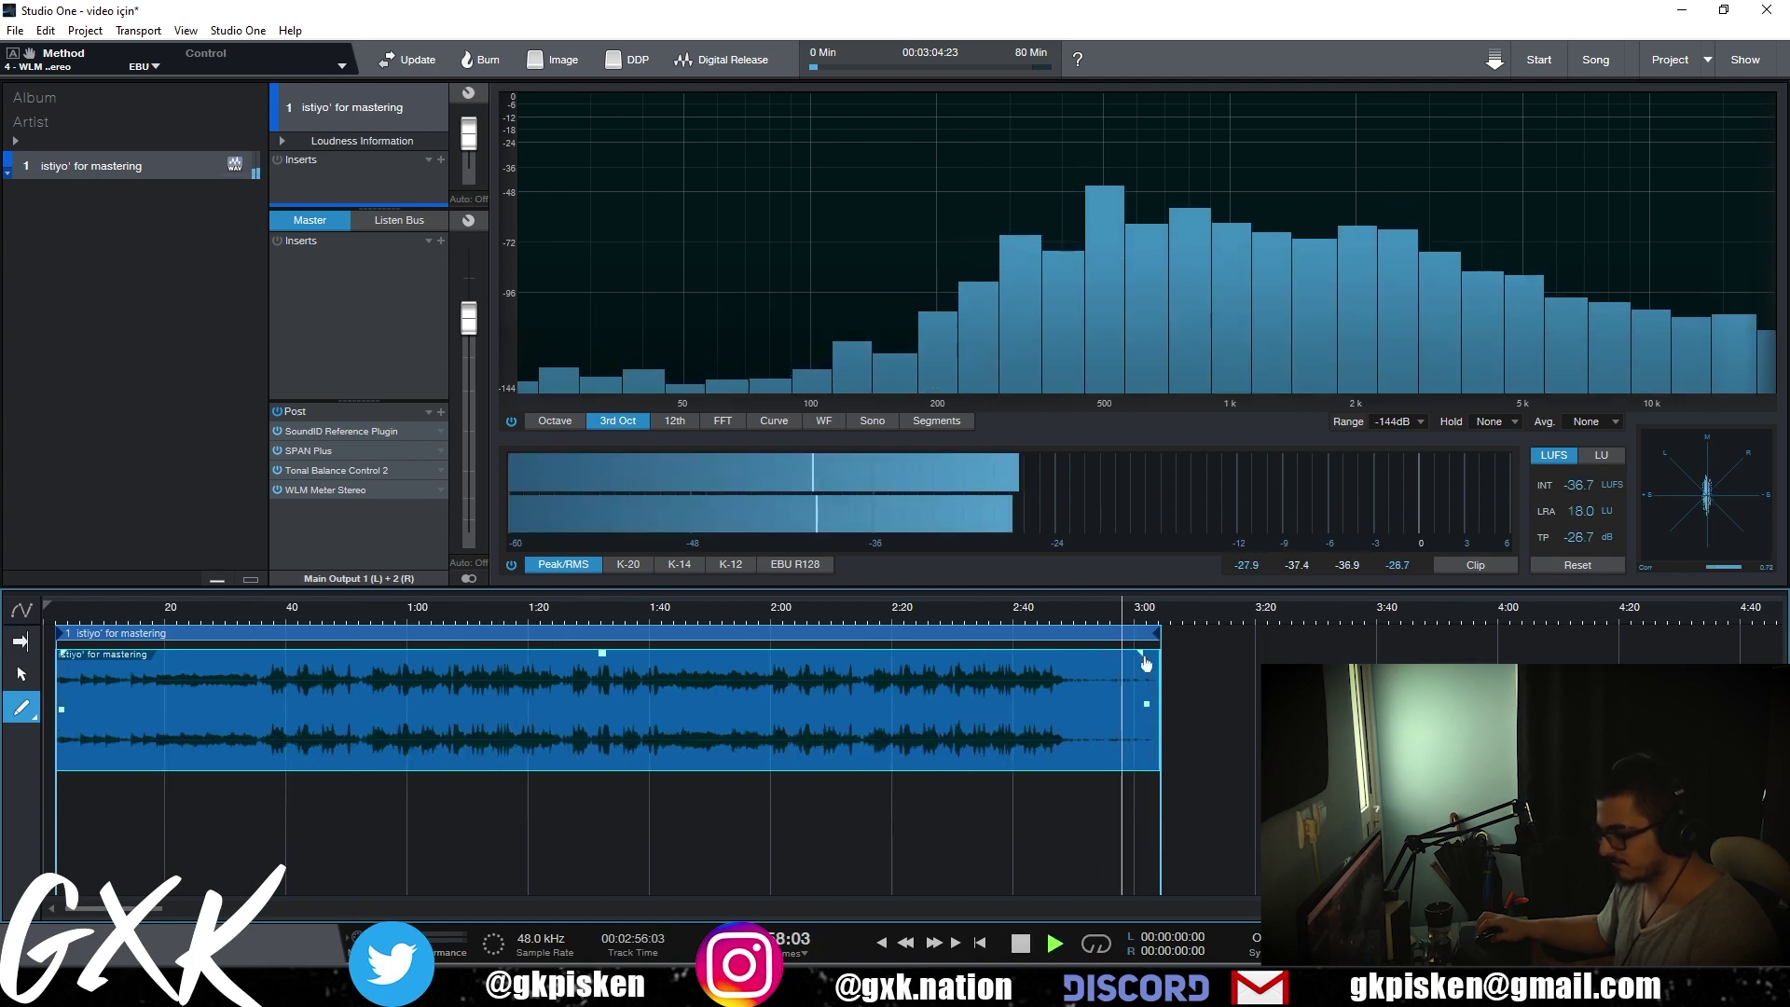
{"action": "key", "text": "space"}
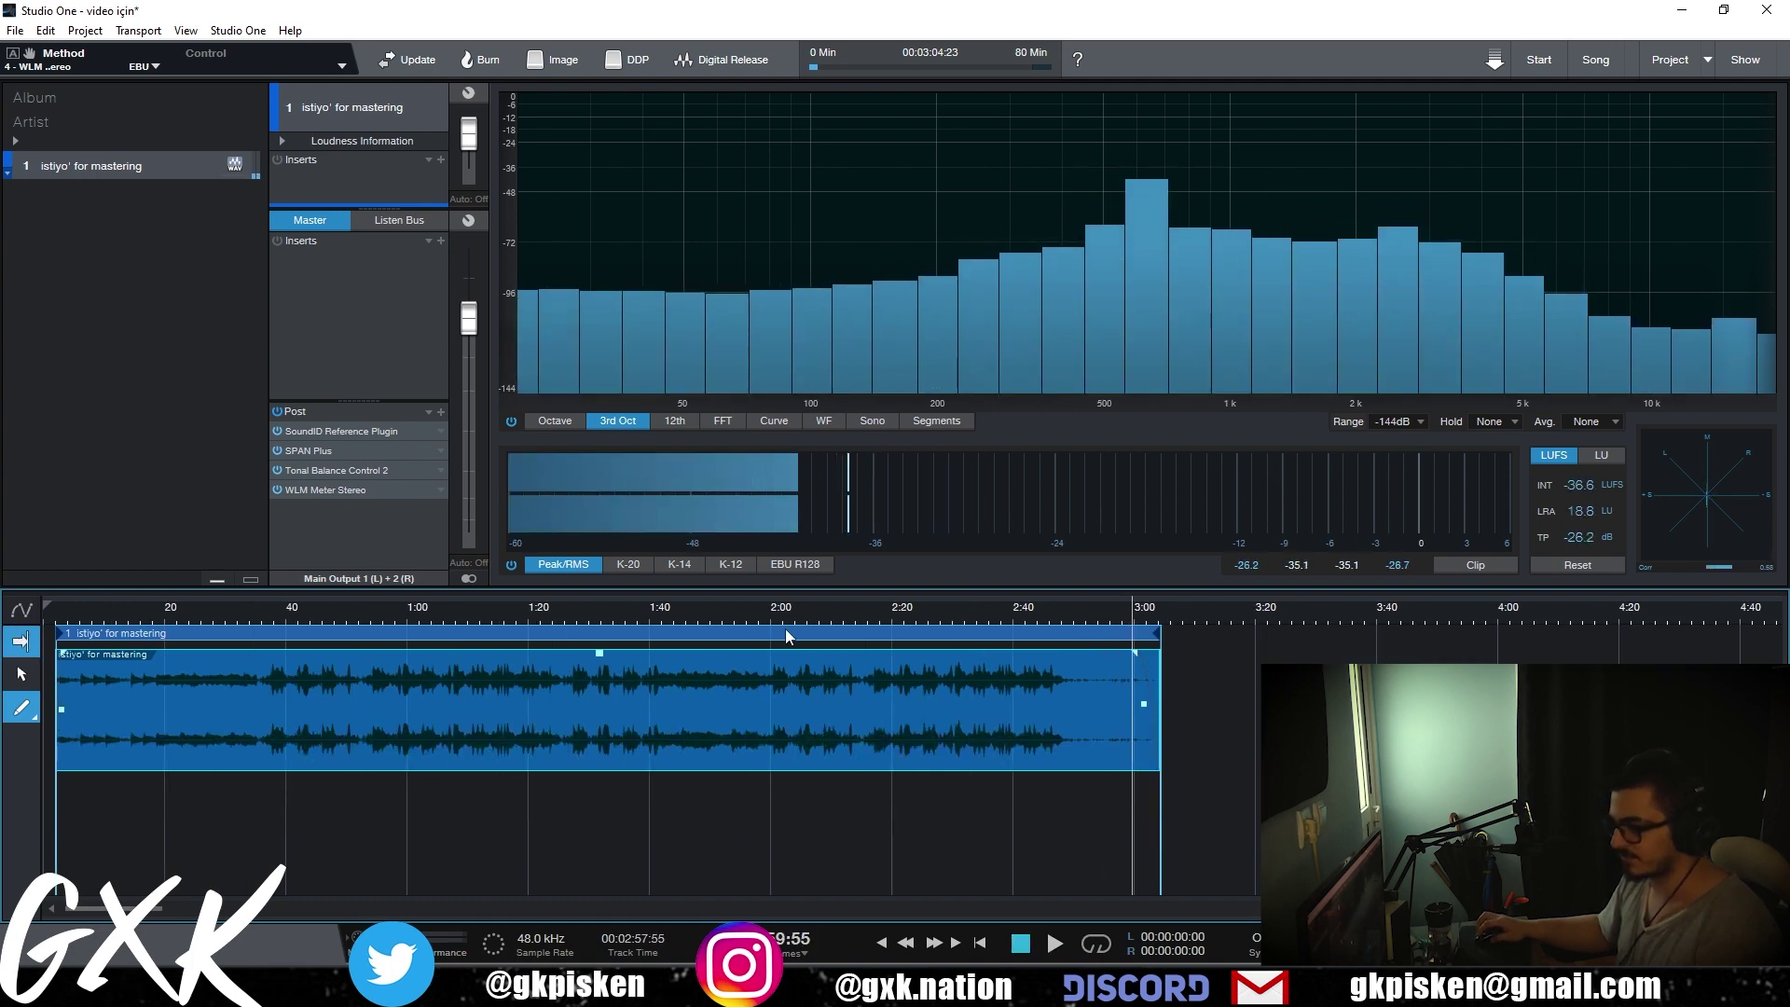
- Audition sections of the track and loop playback from about 0:55 to 1:40
{"action": "left_click", "coordinate": [772, 617]}
{"action": "key", "text": "space"}
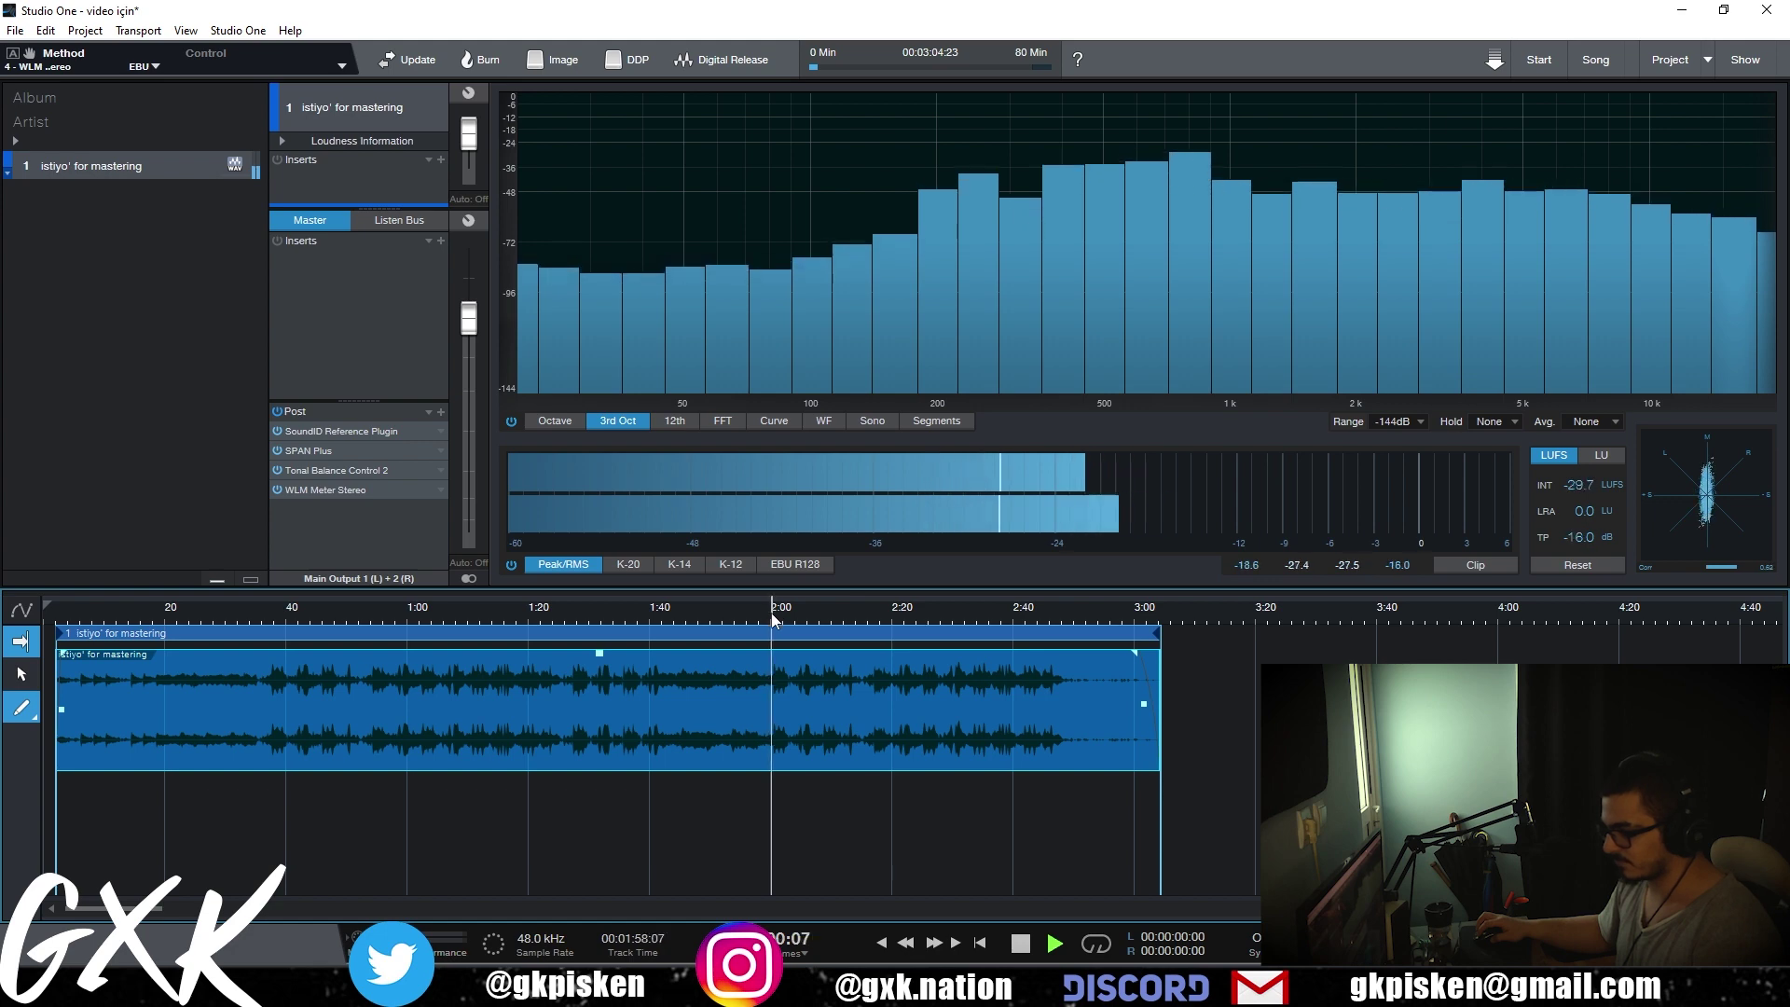
{"action": "left_click_drag", "start_coordinate": [783, 615], "coordinate": [930, 623]}
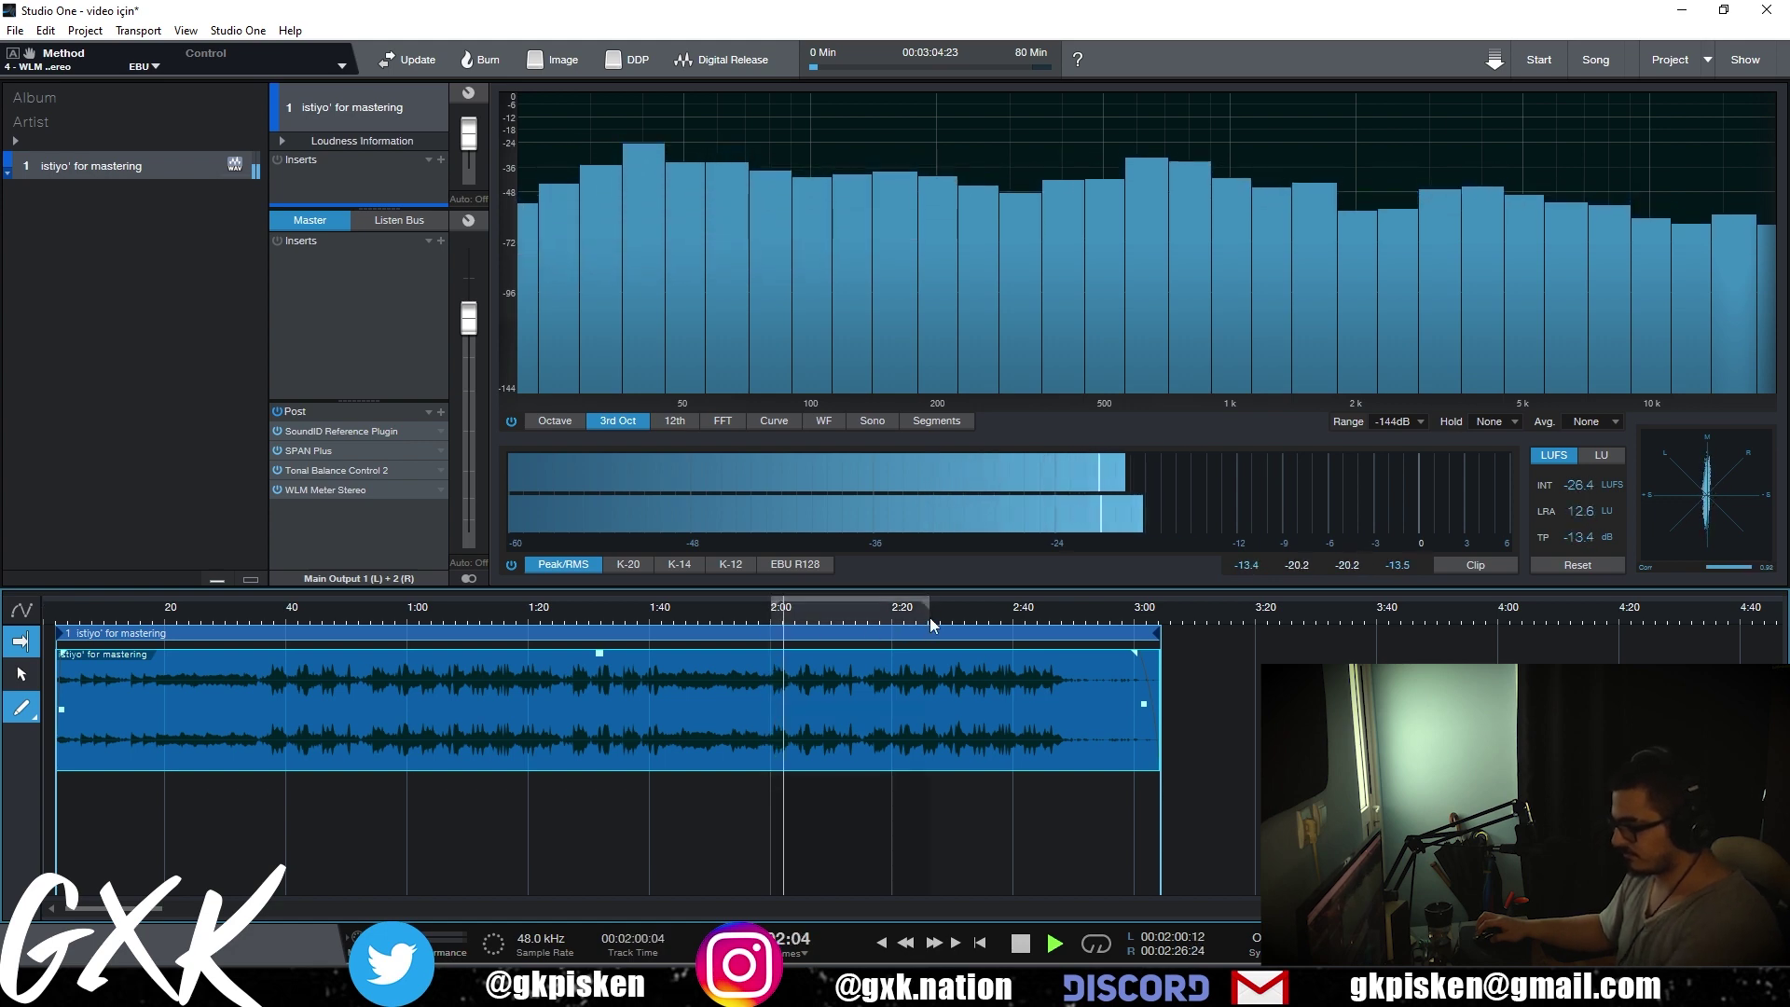
{"action": "left_click", "coordinate": [511, 618]}
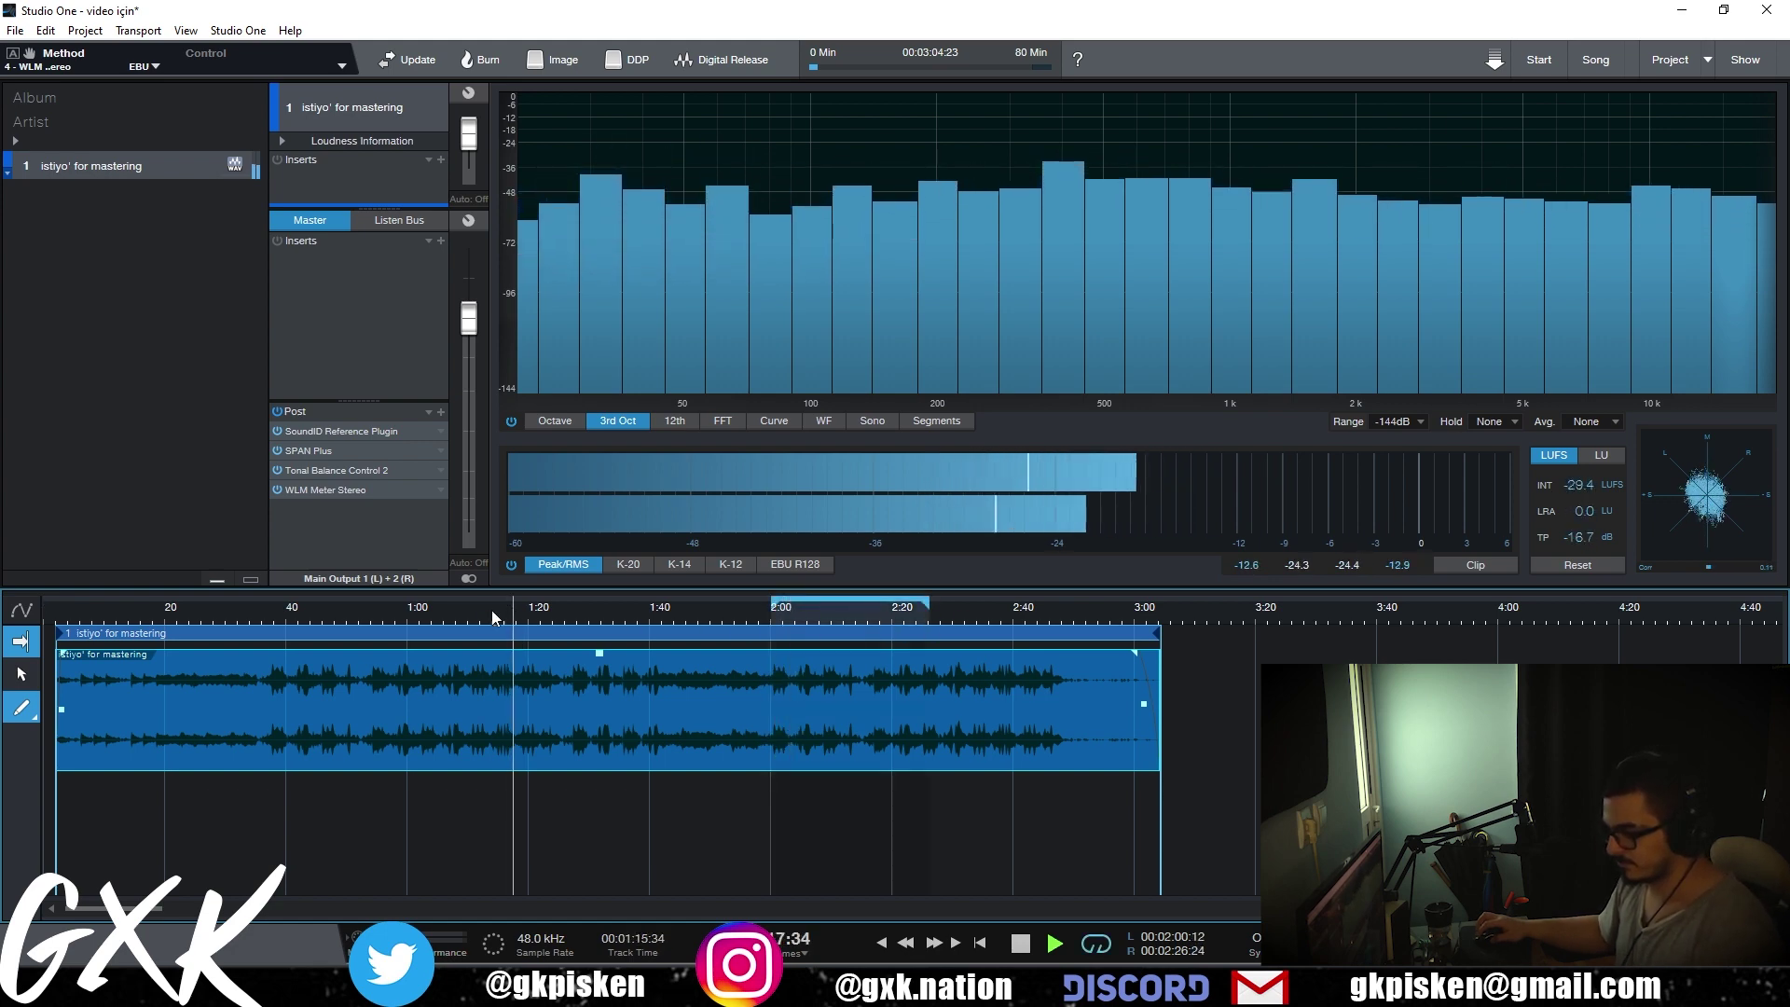
{"action": "left_click_drag", "start_coordinate": [381, 616], "coordinate": [652, 621]}
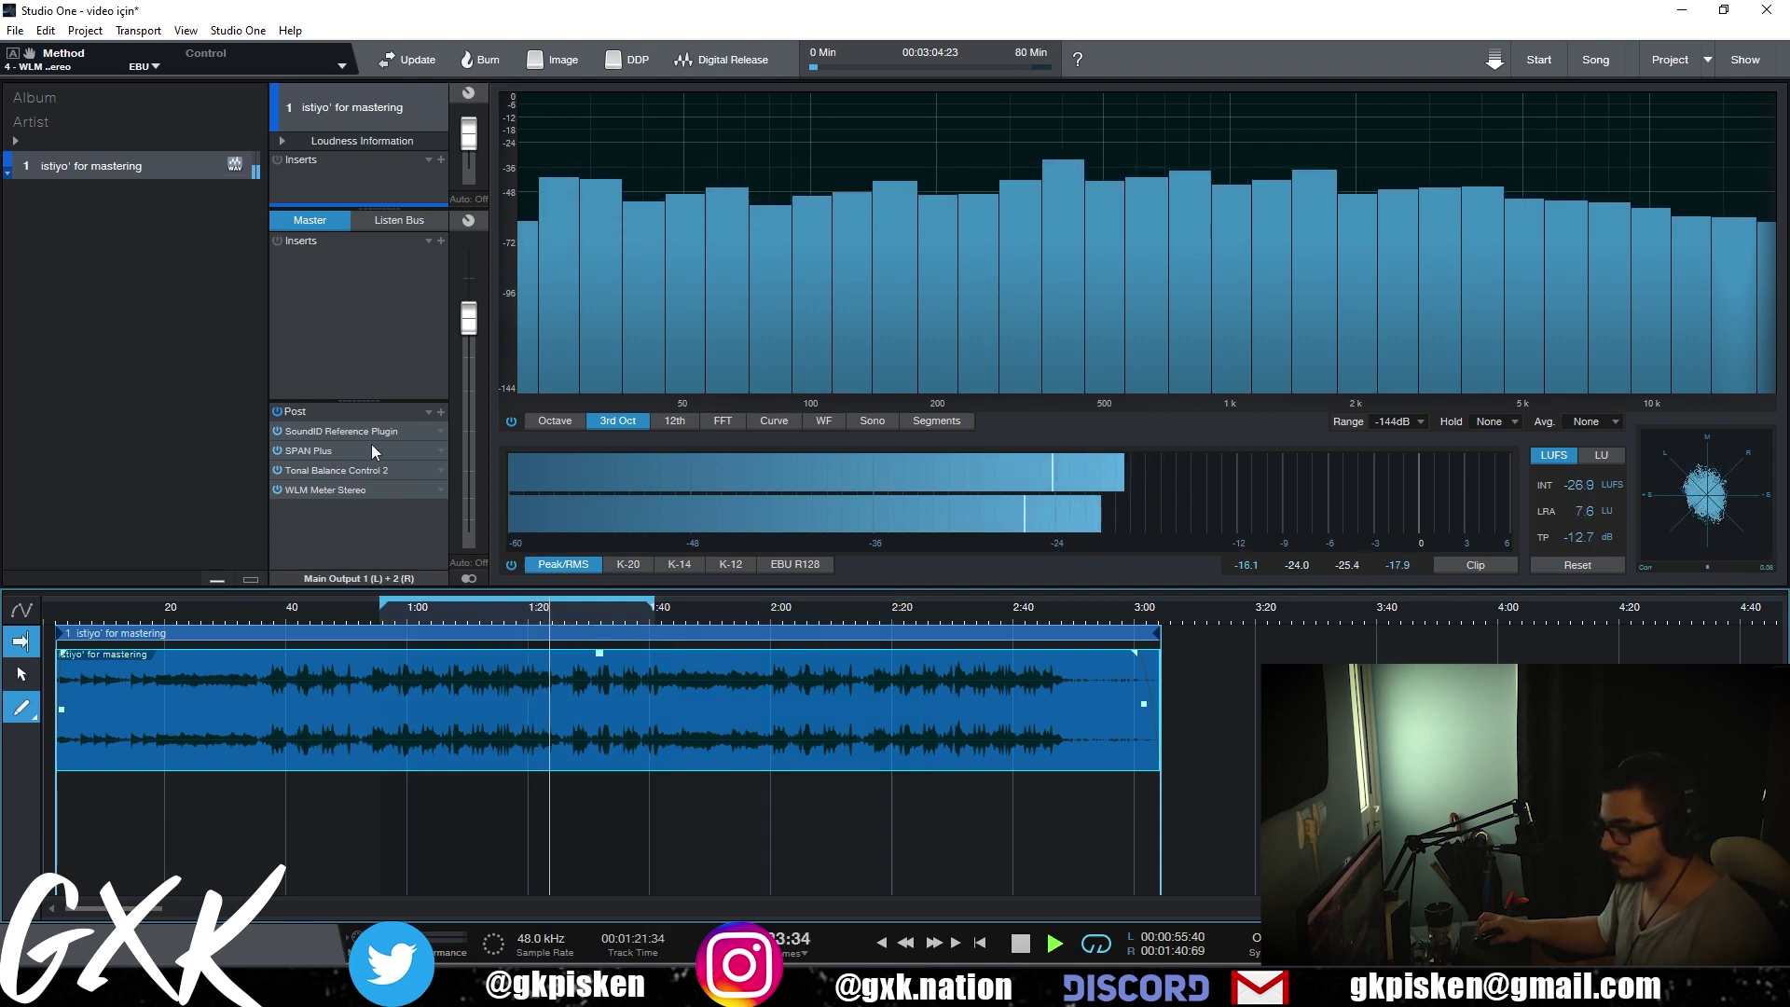
{"action": "key", "text": "space"}
- Add FabFilter Pro-Q 3 to the master inserts and move its window clear of the insert rack
{"action": "left_click", "coordinate": [440, 240]}
{"action": "type", "text": "q"}
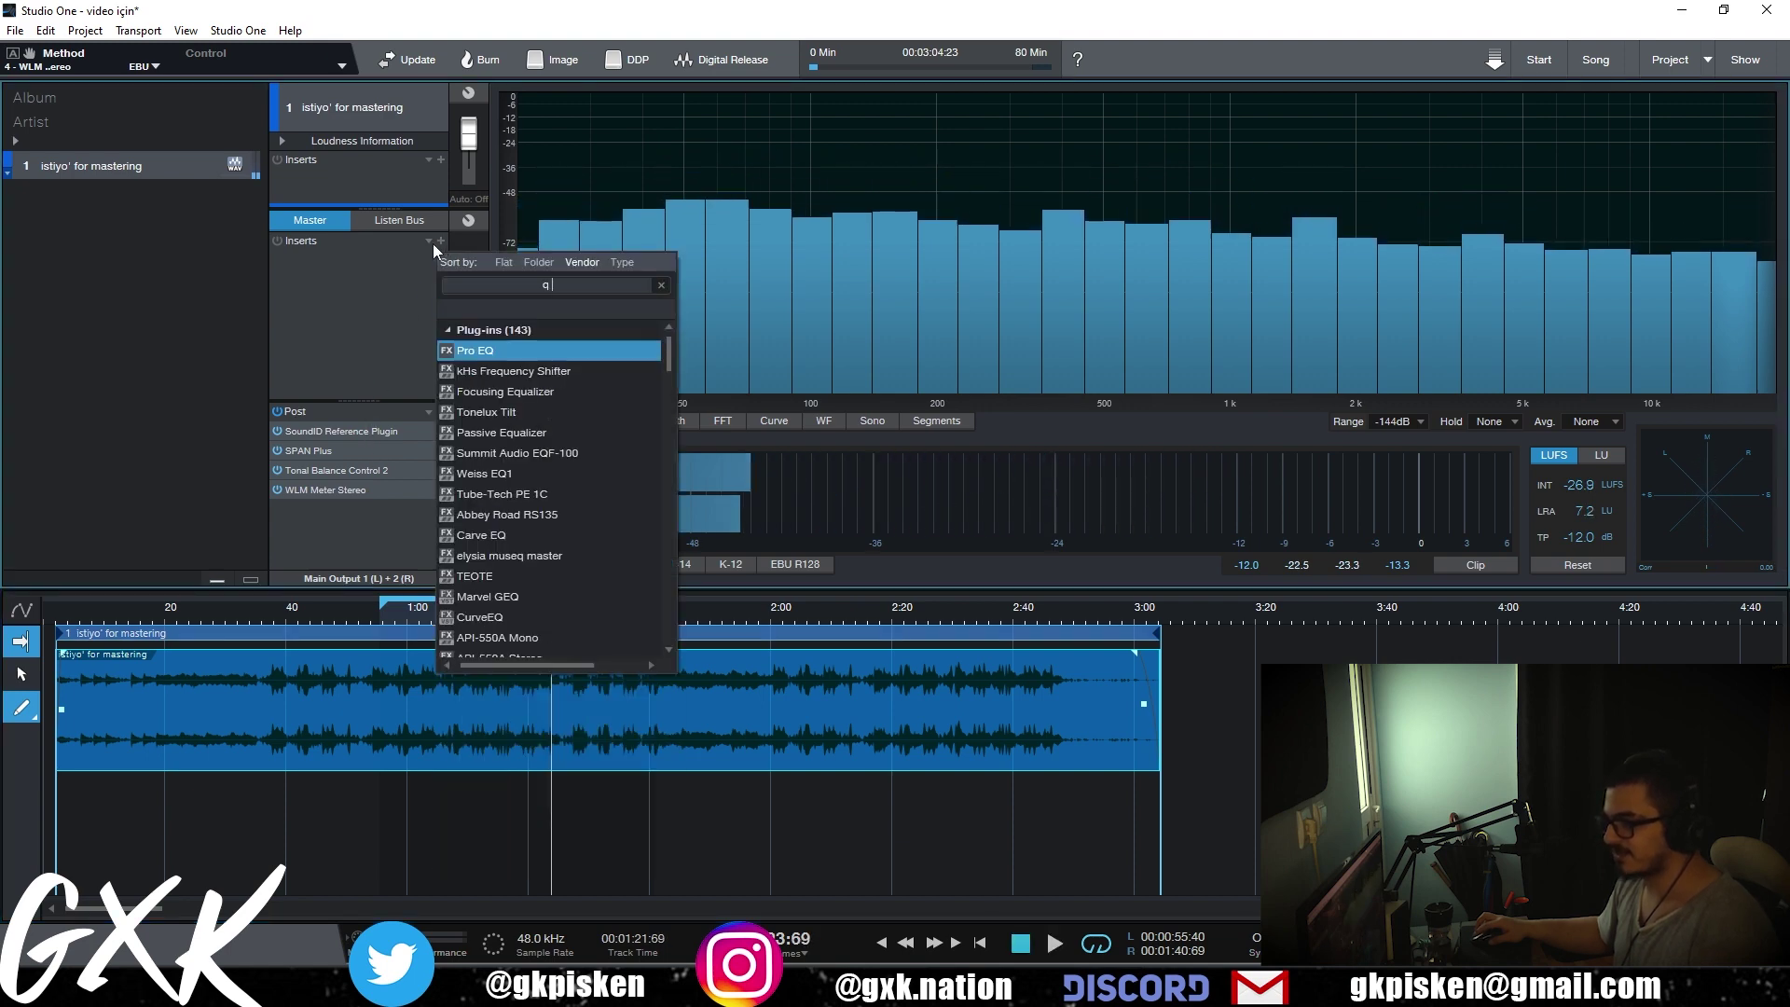
{"action": "type", "text": " 3"}
{"action": "key", "text": "Return"}
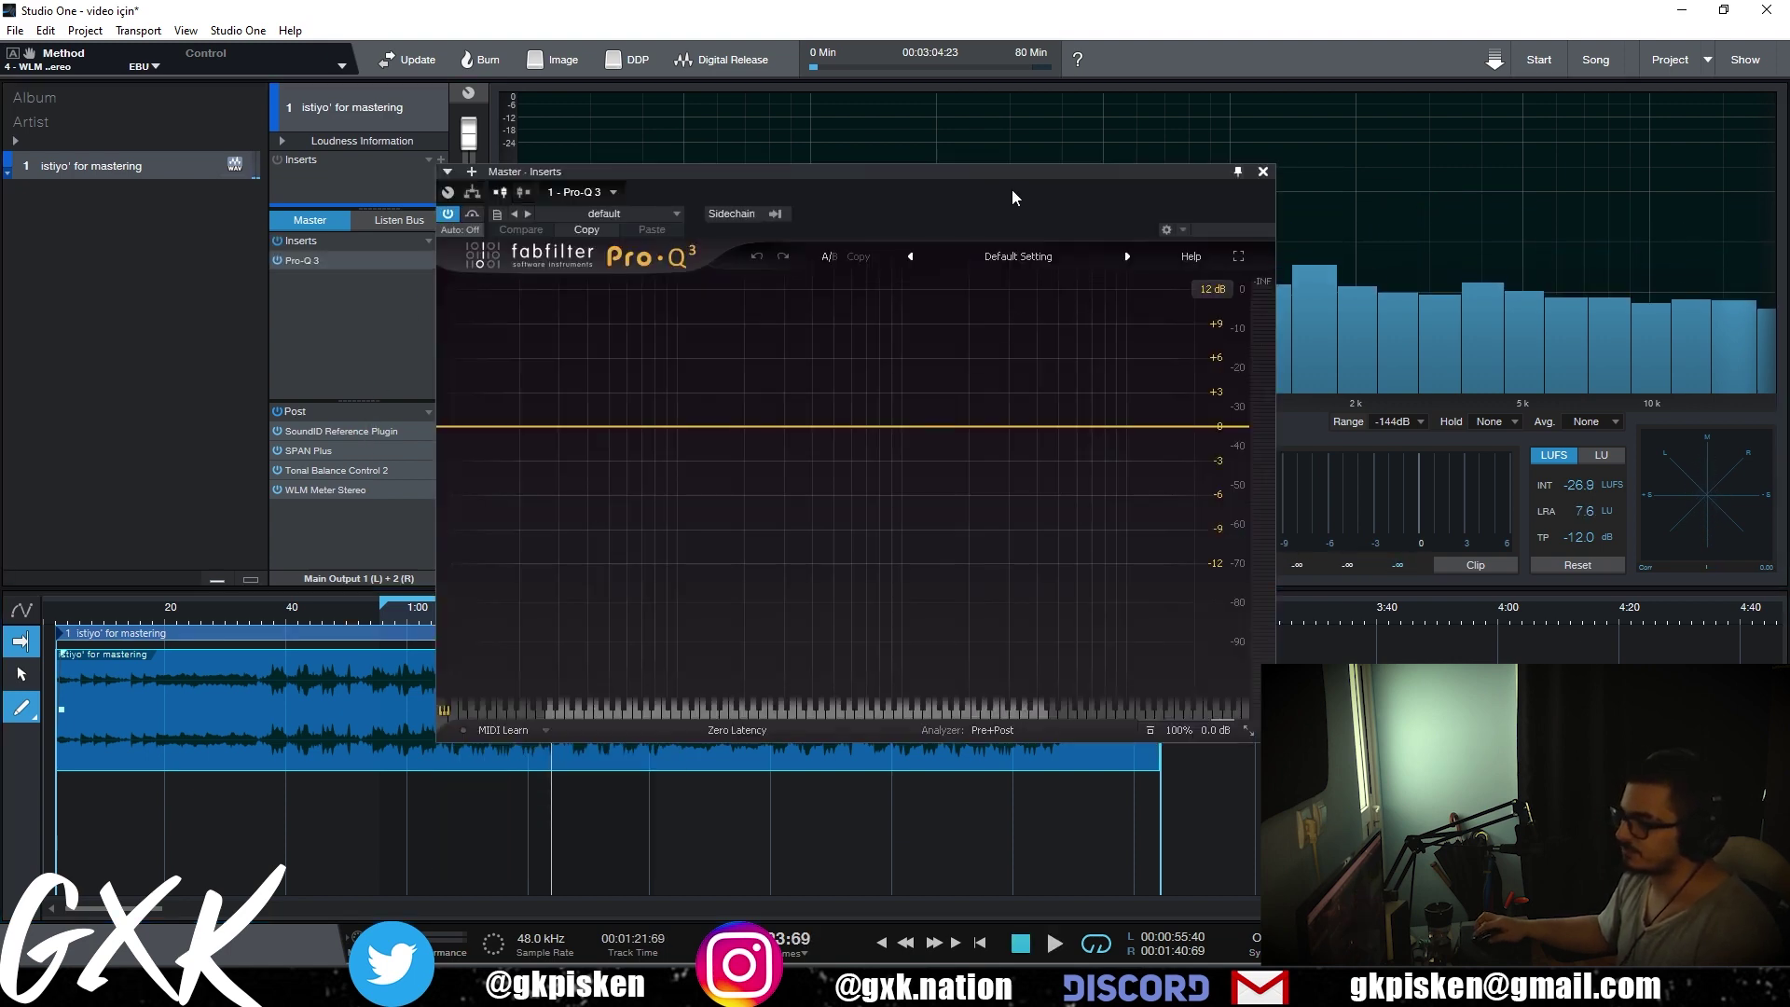
{"action": "left_click_drag", "start_coordinate": [1014, 196], "coordinate": [1200, 151]}
- Set Pro-Q 3 to Linear Phase processing with Low resolution
{"action": "left_click", "coordinate": [923, 685]}
{"action": "left_click", "coordinate": [923, 748]}
{"action": "left_click", "coordinate": [961, 686]}
{"action": "left_click", "coordinate": [983, 708]}
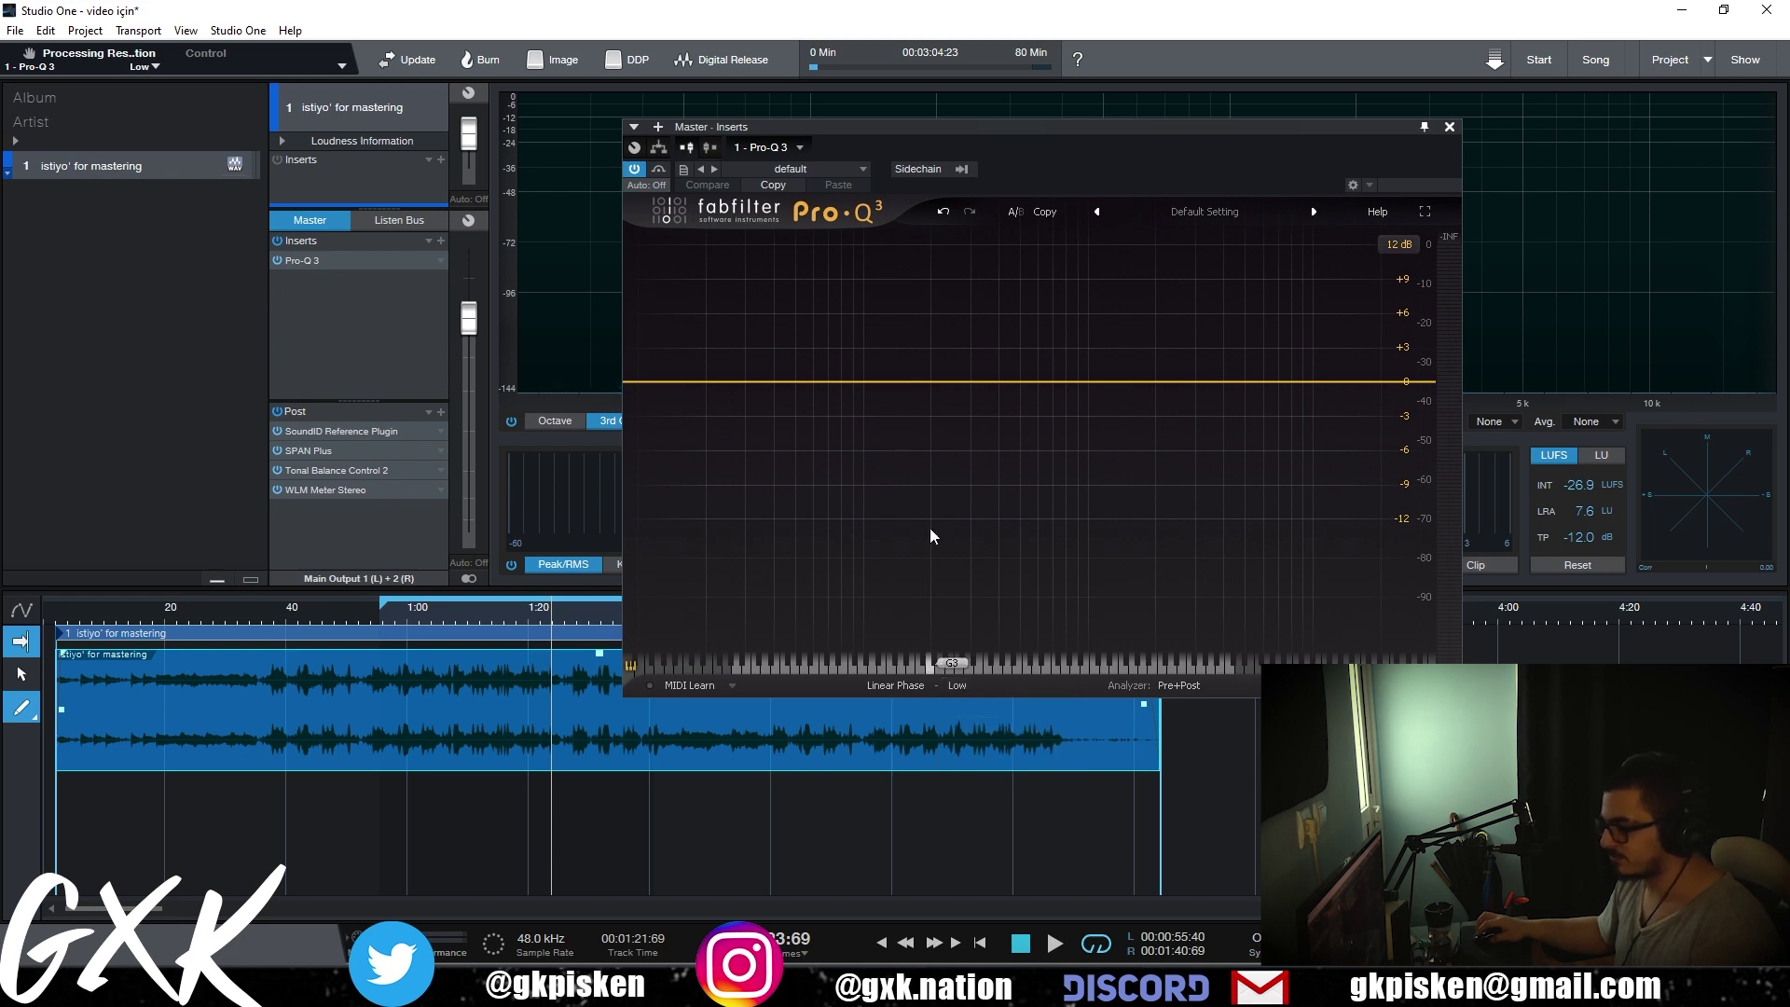
- Play the loop, try boosting the low spectrum peak near D#3 in Pro-Q 3, and delete that band
{"action": "key", "text": "space"}
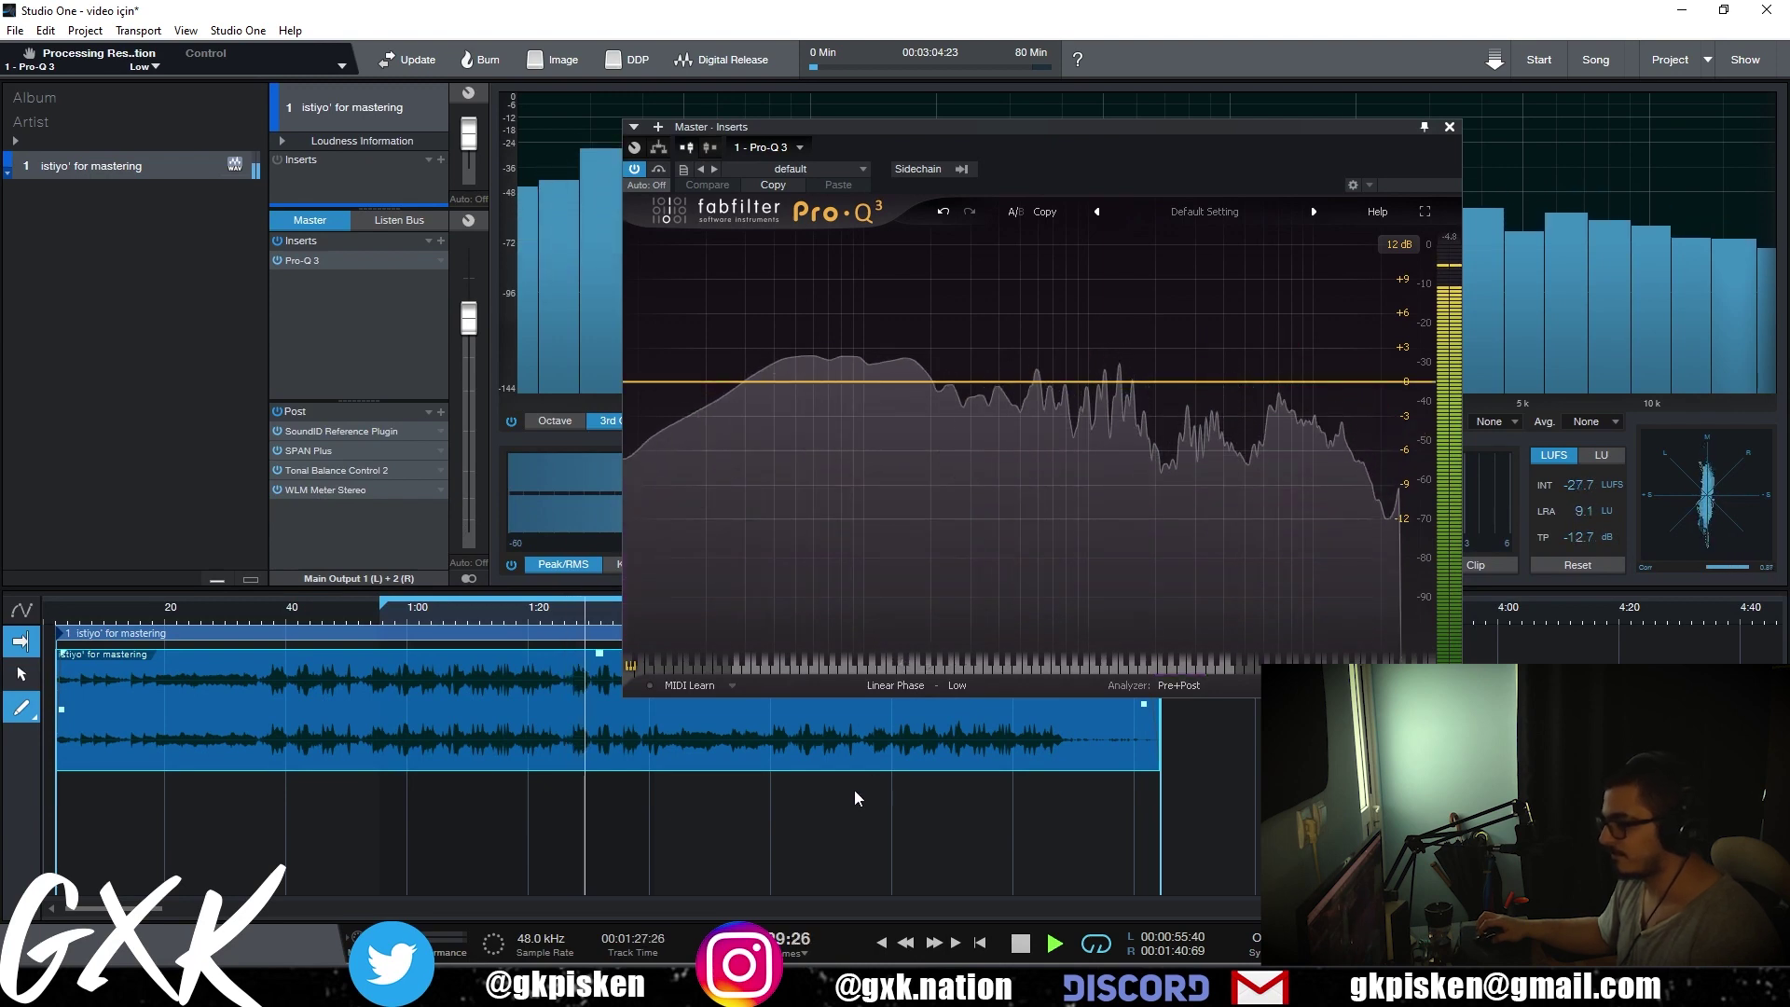
{"action": "key", "text": "space"}
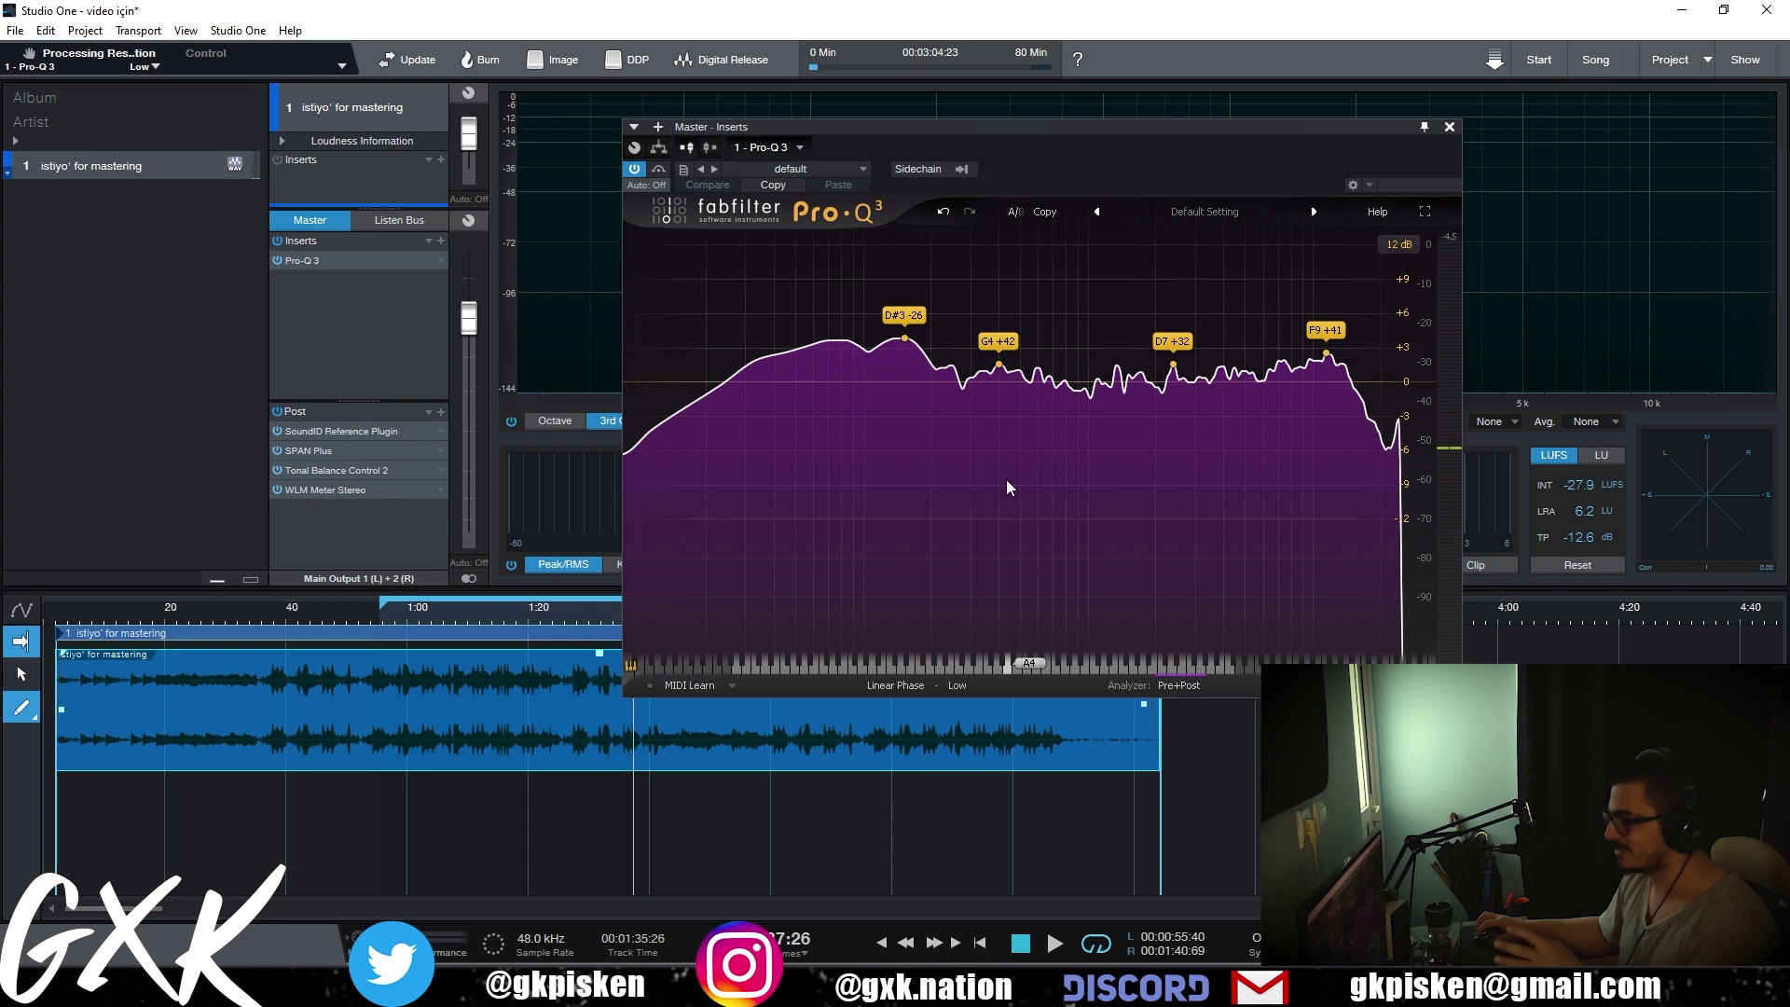
{"action": "left_click_drag", "start_coordinate": [905, 337], "coordinate": [905, 272]}
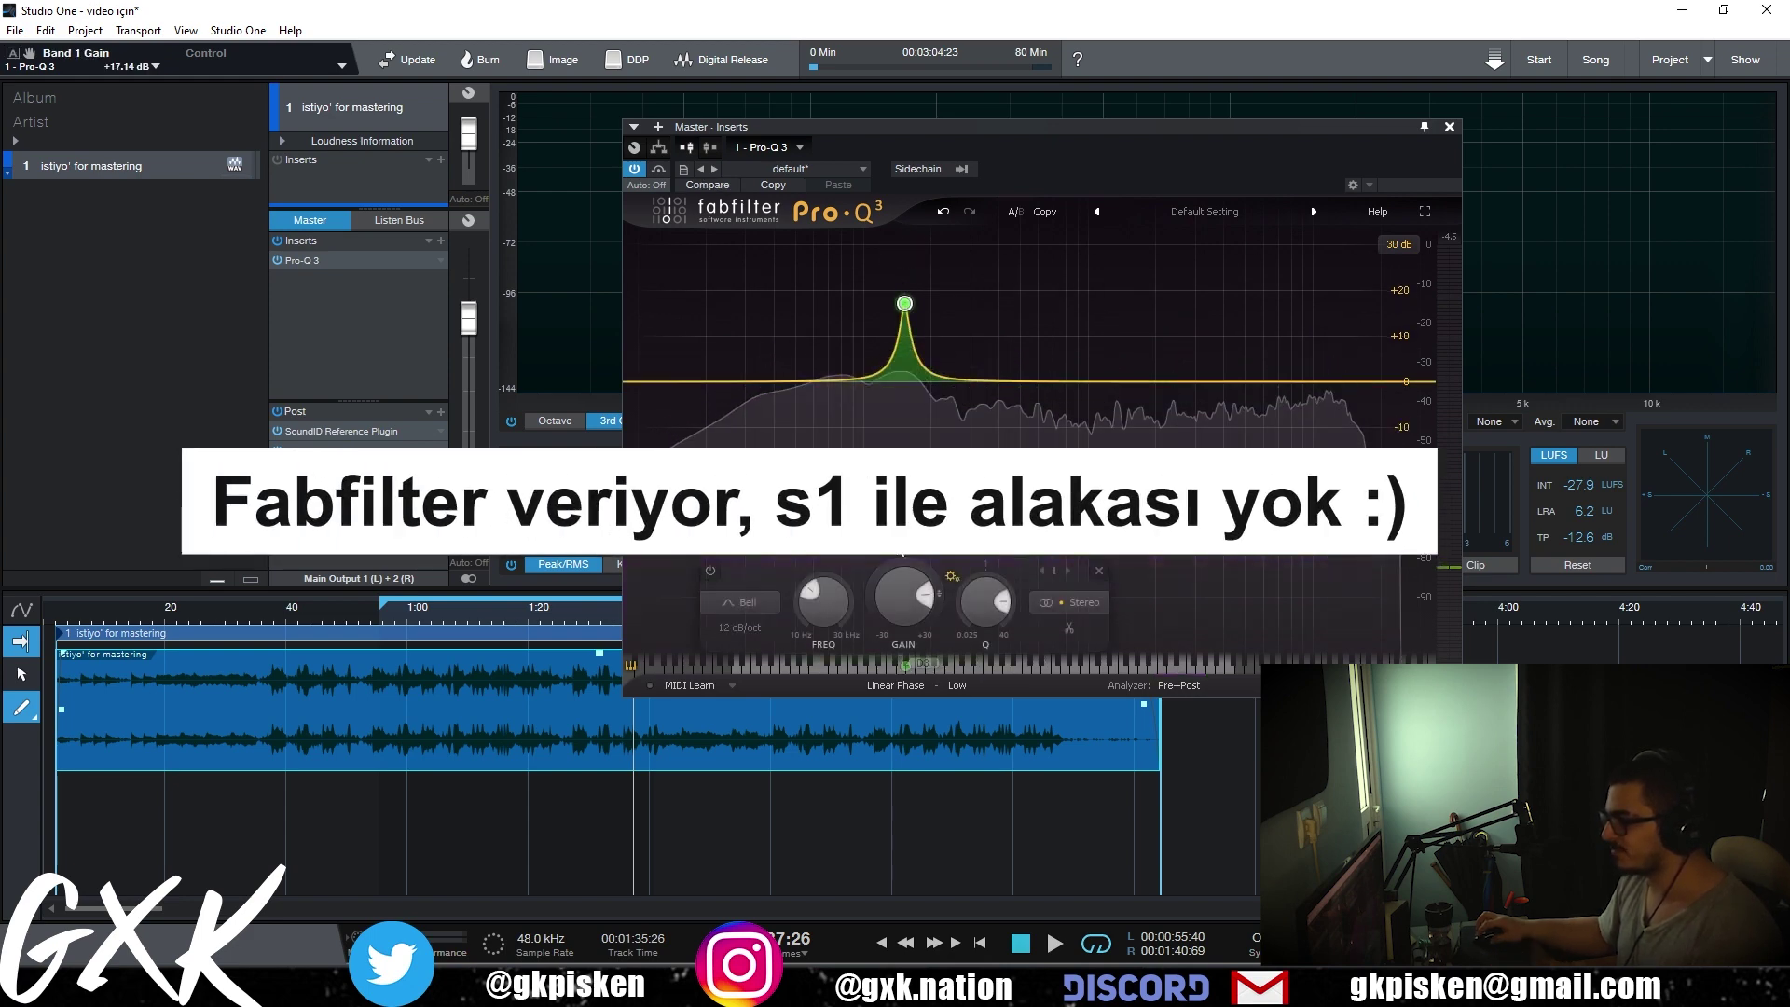
{"action": "key", "text": "Delete"}
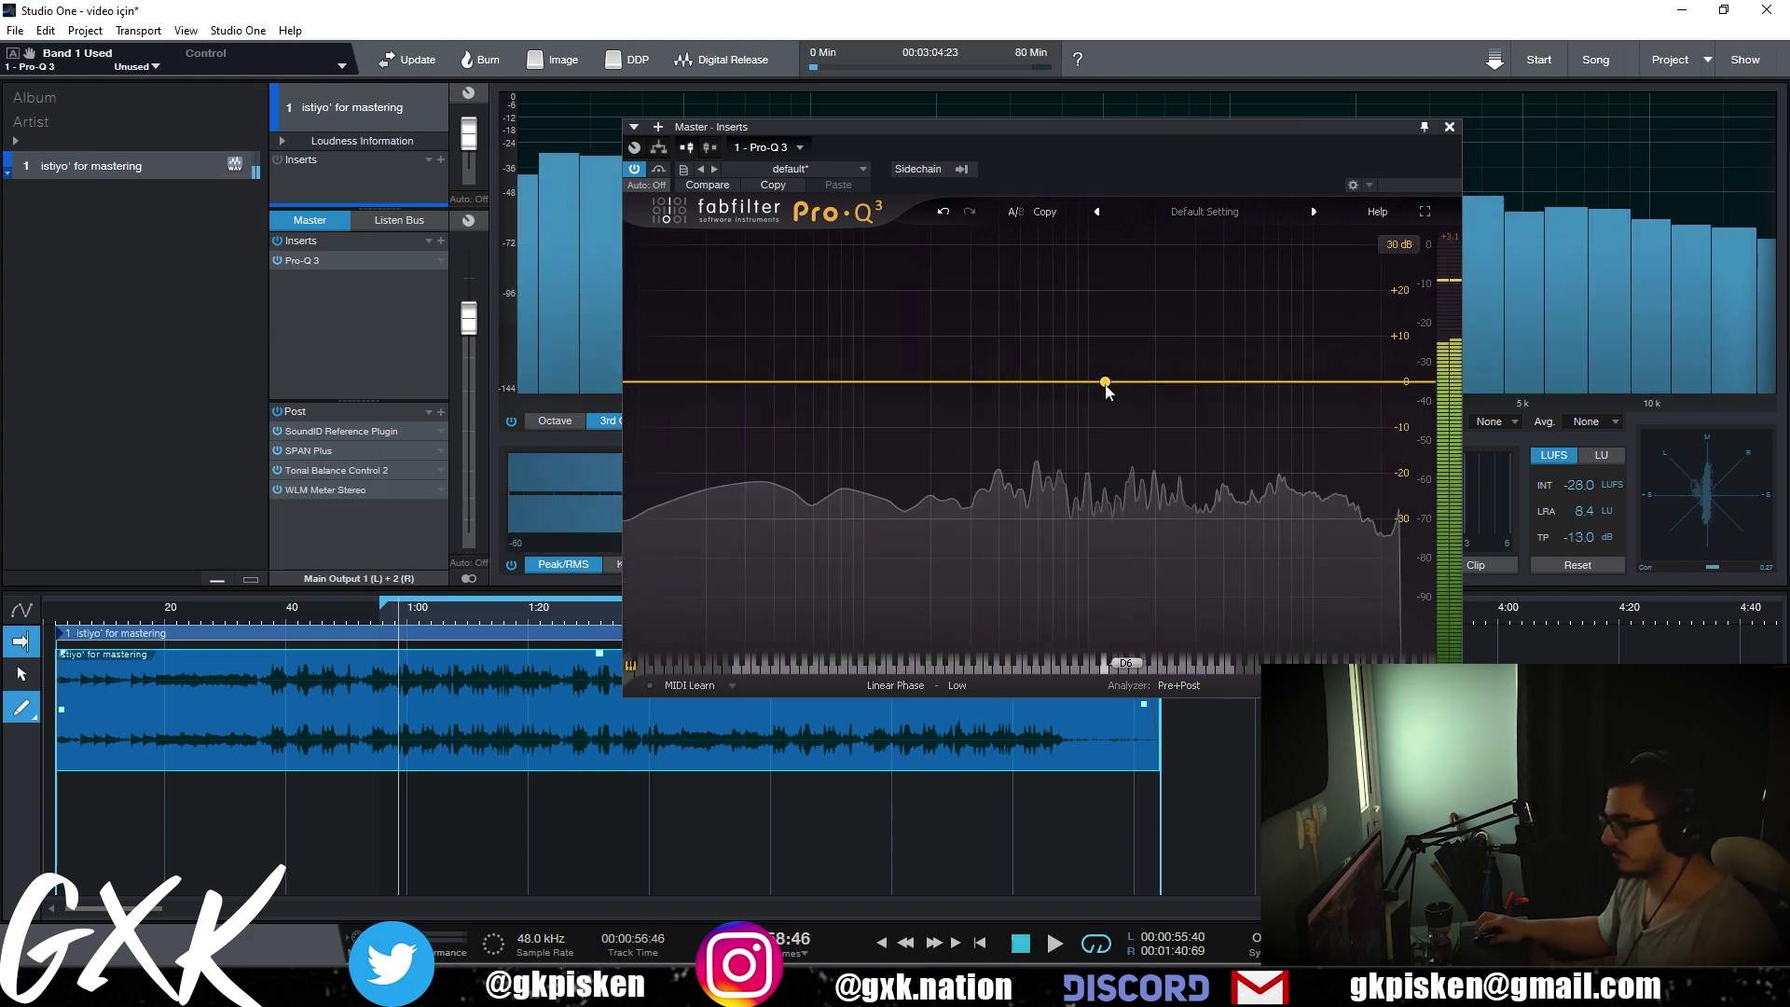
- Add a bell band at about 362 Hz in Pro-Q 3 with a gain of about -1.4 dB during playback
{"action": "double_click", "coordinate": [960, 332]}
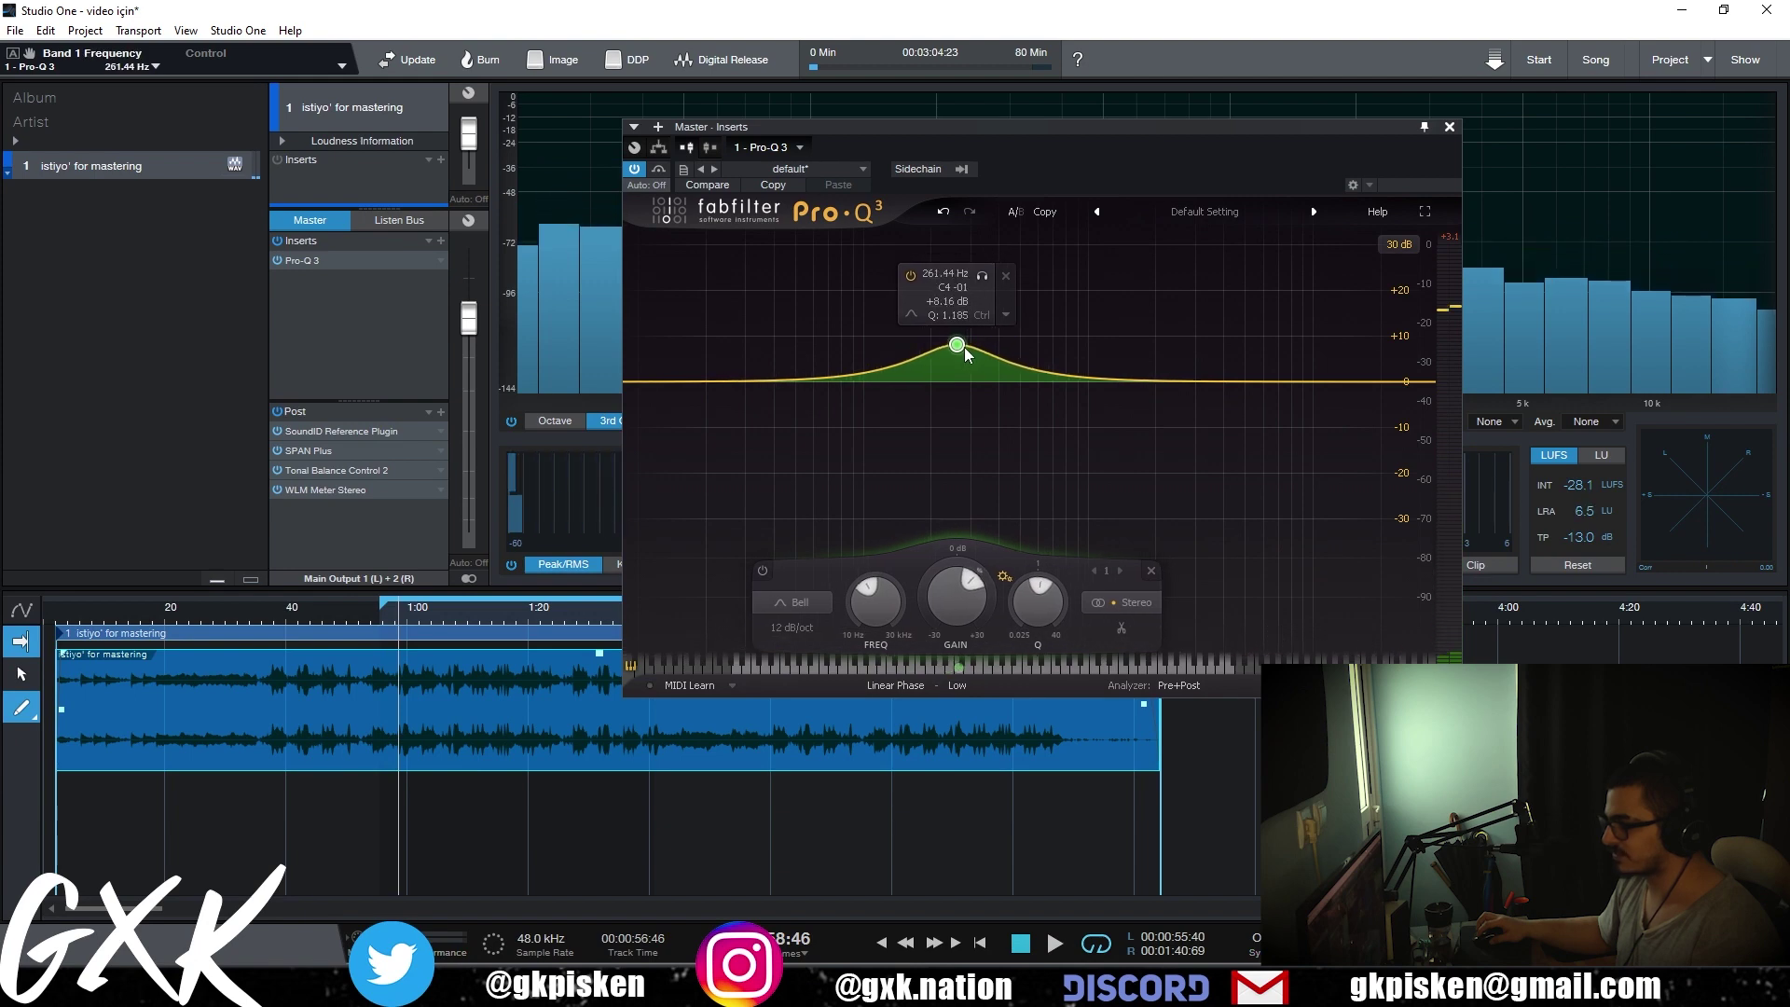
{"action": "key", "text": "space"}
{"action": "left_click_drag", "start_coordinate": [968, 345], "coordinate": [991, 388]}
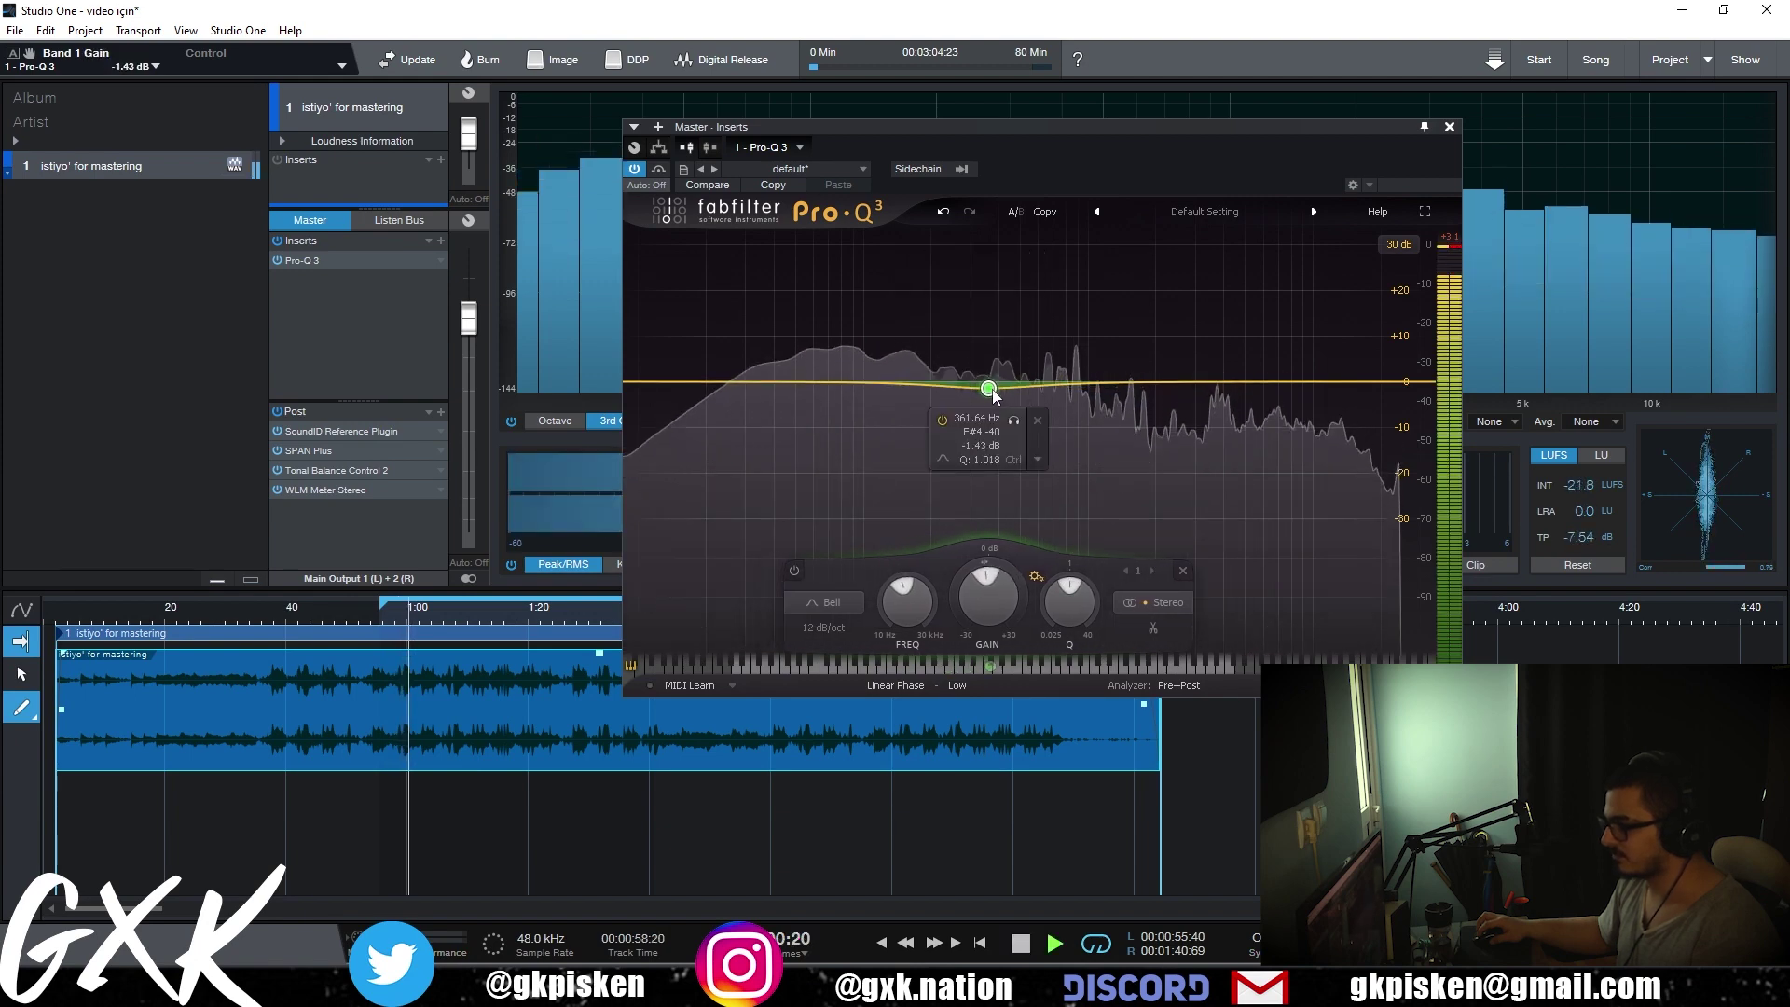
- Add a bell band at about 8 kHz with -1.74 dB gain, Q 2.178 and a dynamic range of -3.22 dB
{"action": "left_click", "coordinate": [1140, 393]}
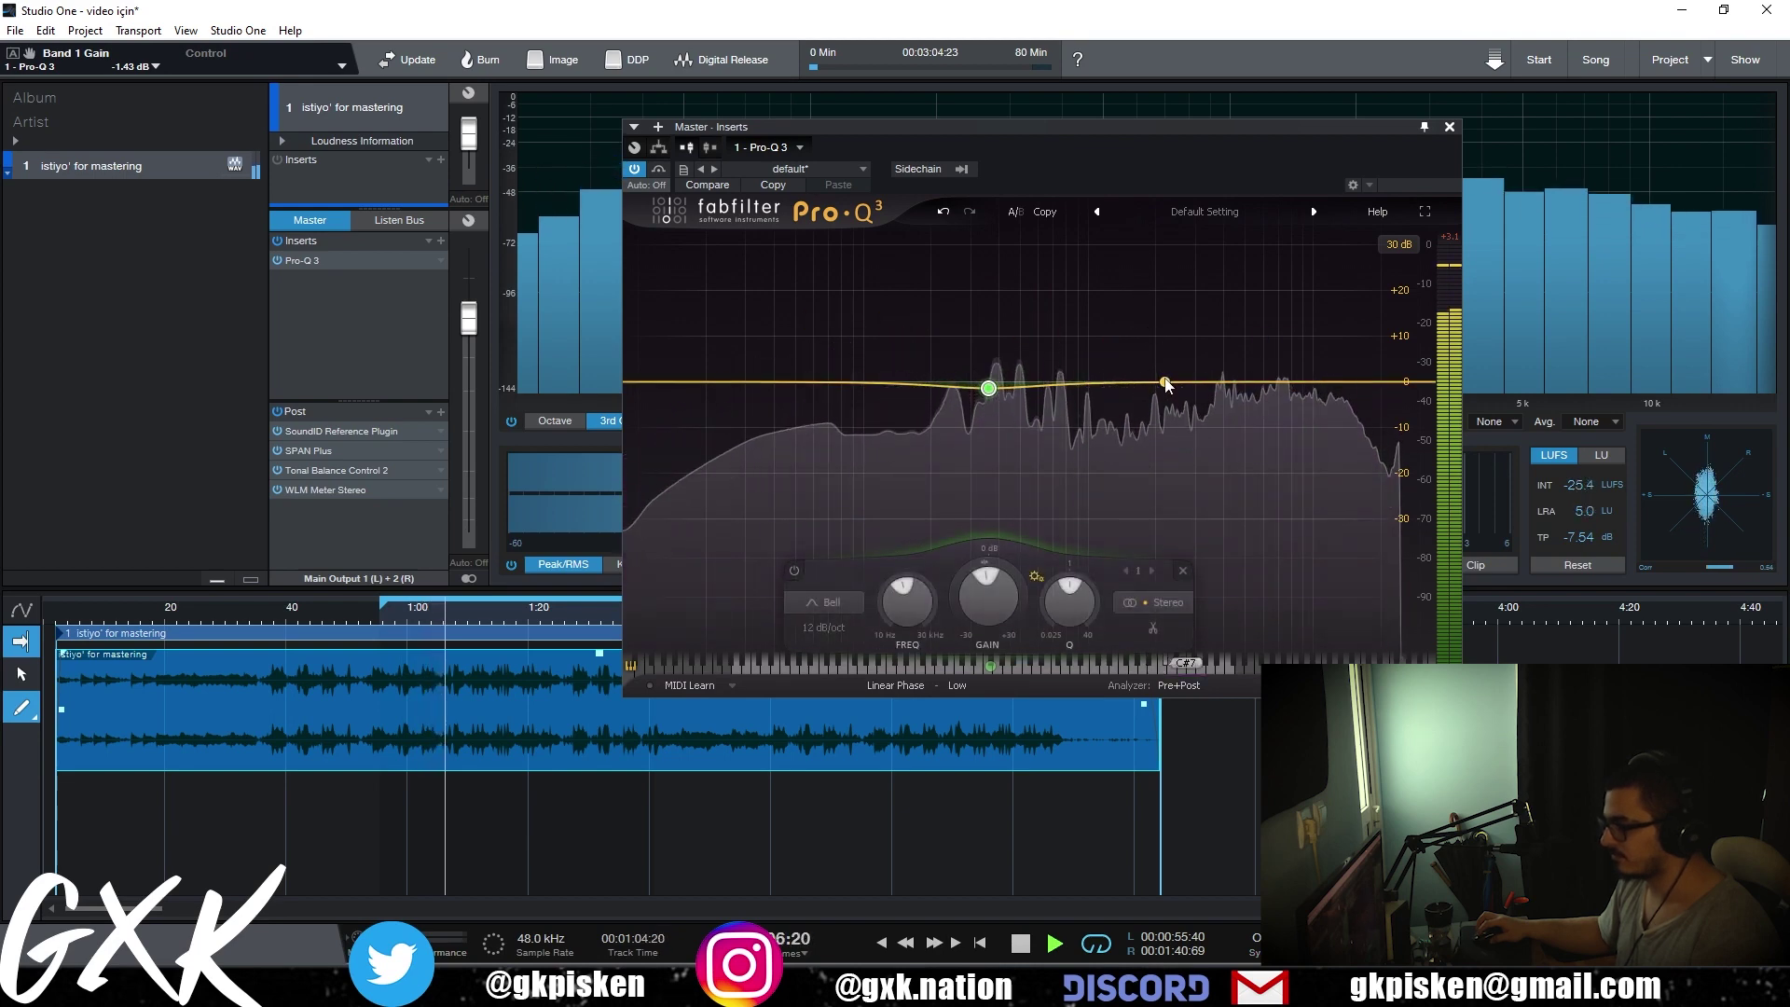
{"action": "left_click_drag", "start_coordinate": [1164, 384], "coordinate": [1291, 390]}
{"action": "scroll", "coordinate": [1295, 320], "scroll_direction": "up", "scroll_amount": 3}
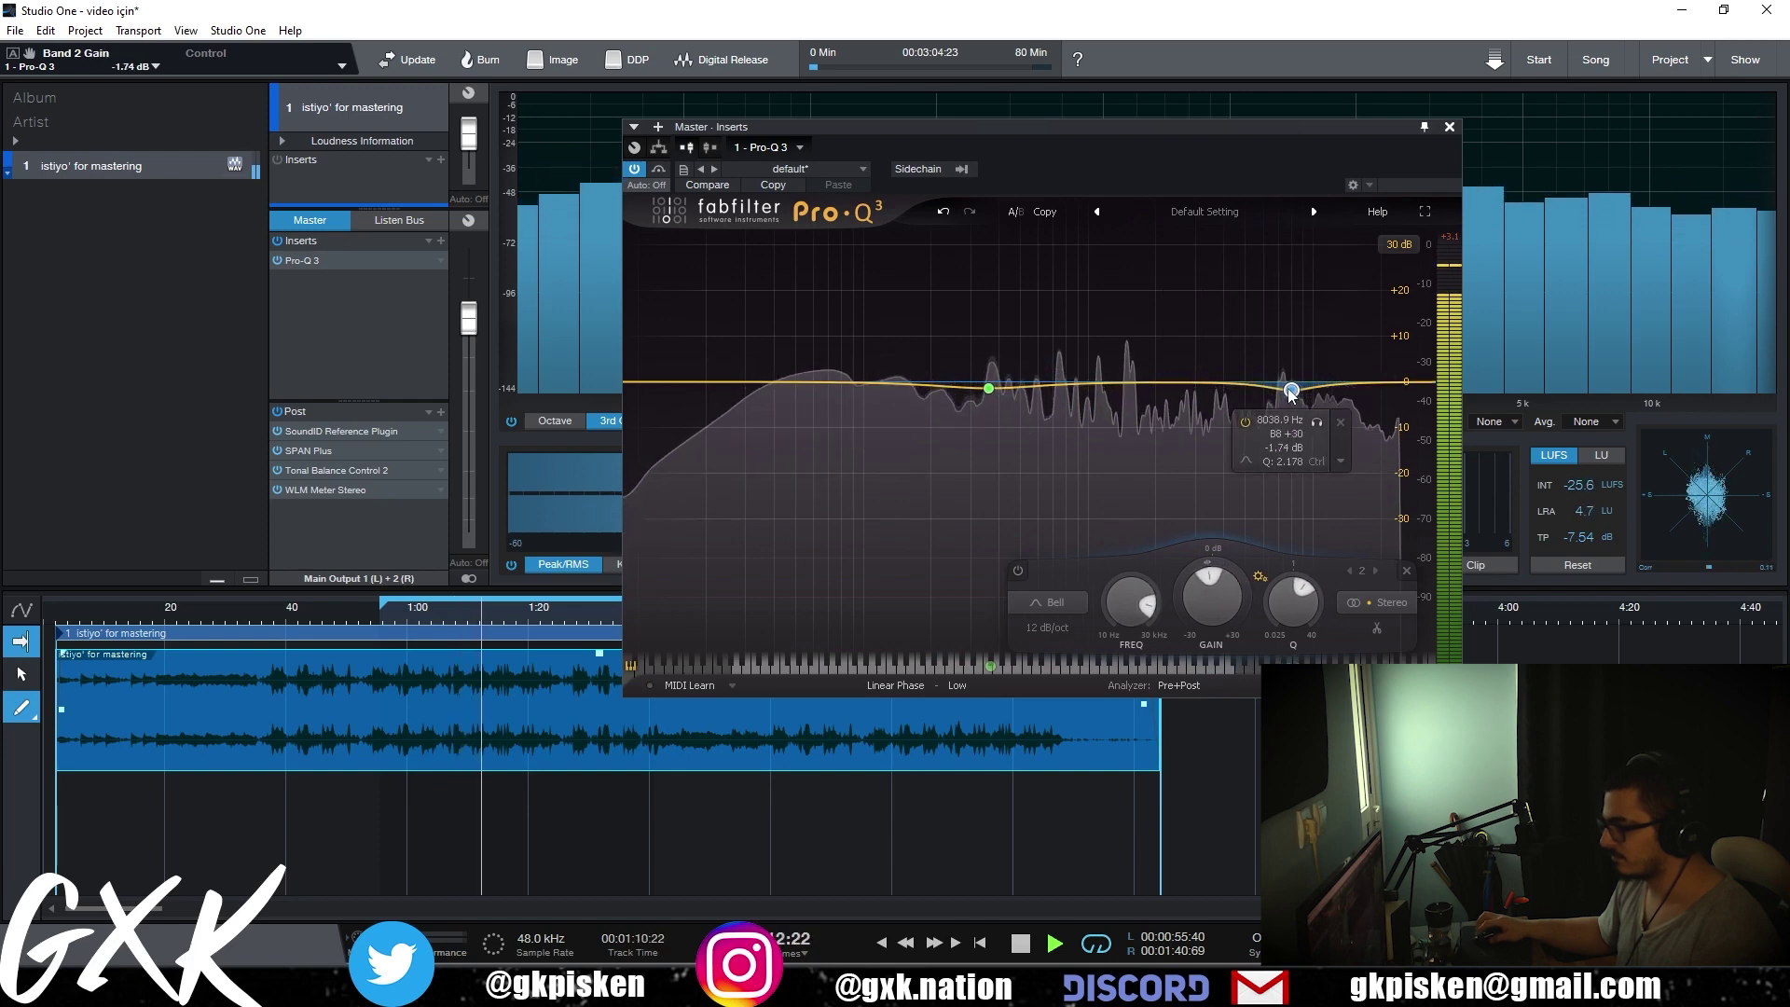
{"action": "left_click_drag", "start_coordinate": [1176, 572], "coordinate": [1178, 580]}
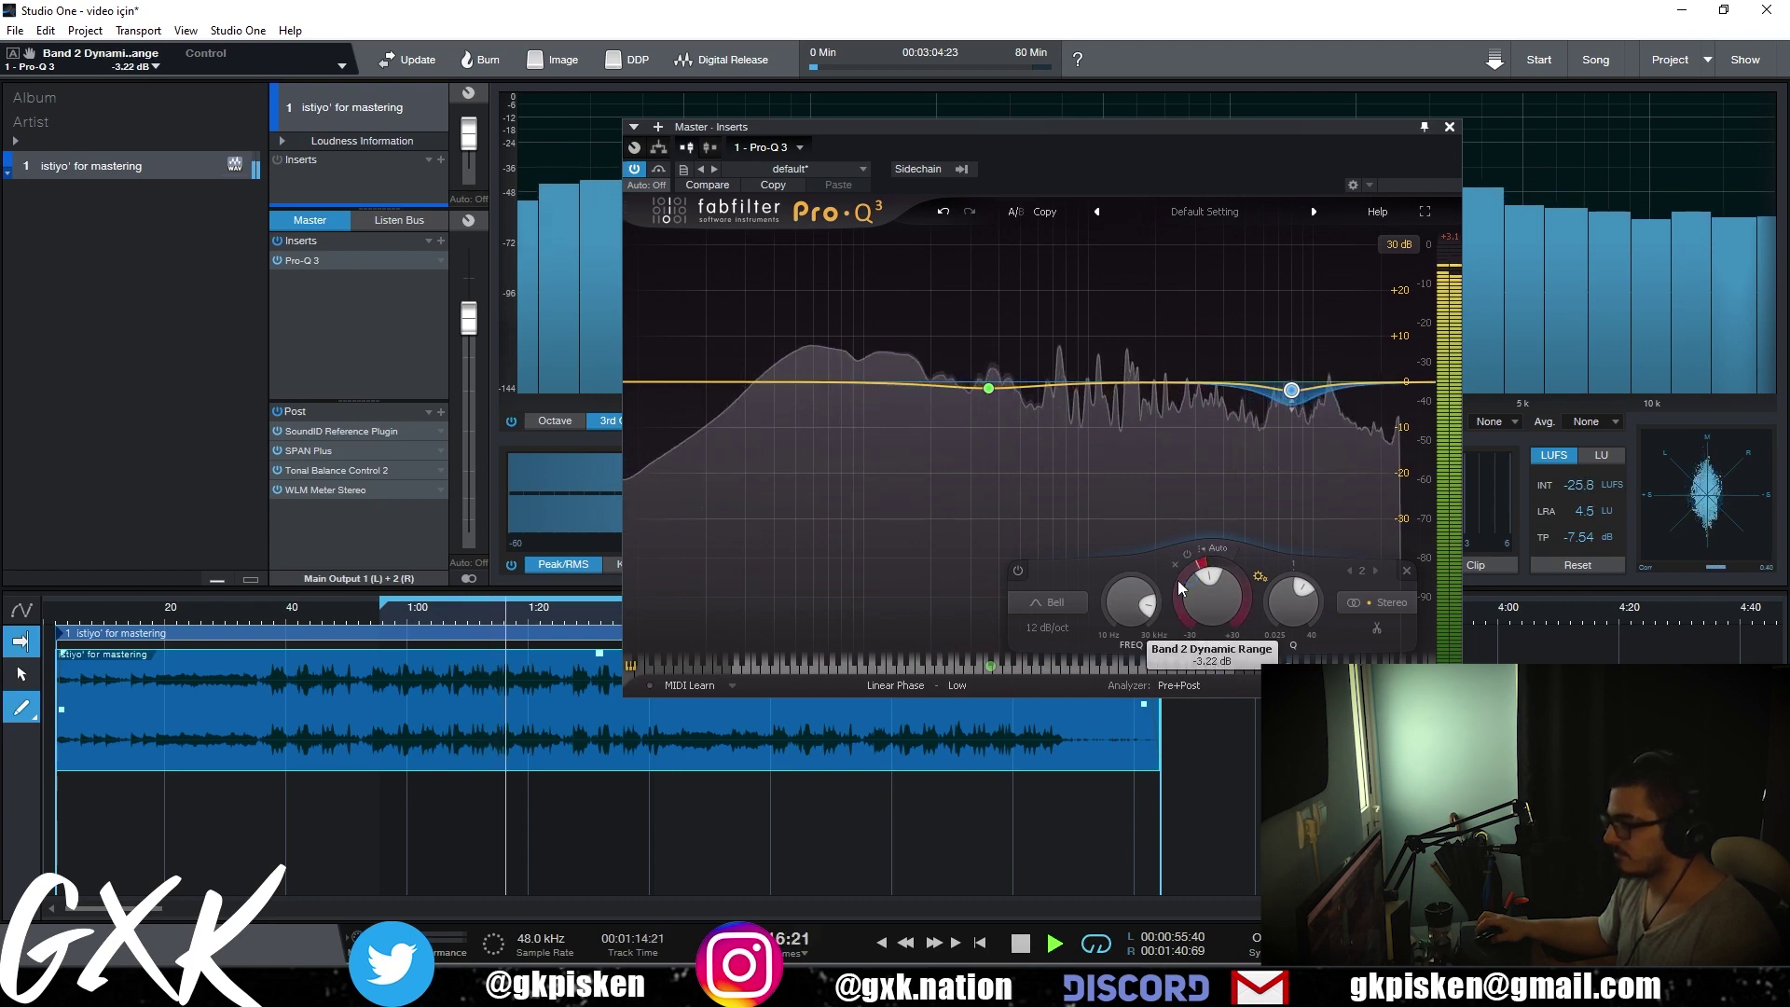
- Bypass and re-enable Pro-Q 3 during playback to compare the sound with and without the equalisation
{"action": "mouse_move", "coordinate": [988, 390]}
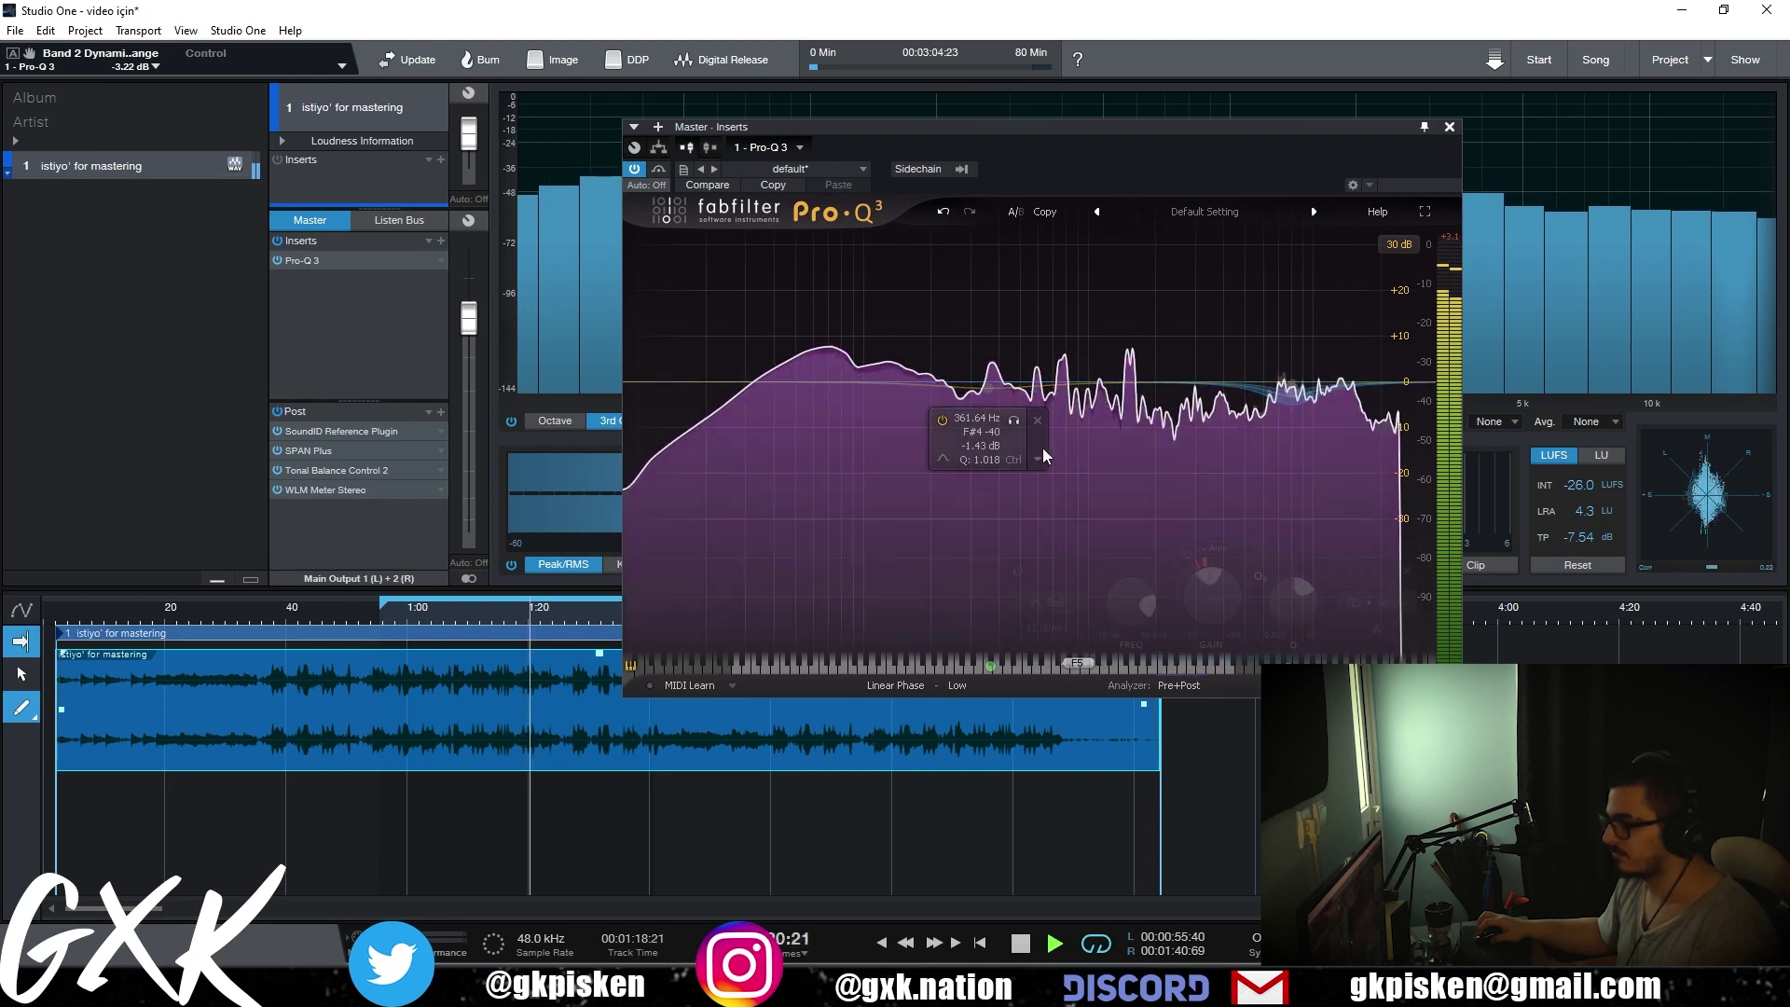
{"action": "left_click", "coordinate": [660, 169]}
{"action": "left_click", "coordinate": [660, 169]}
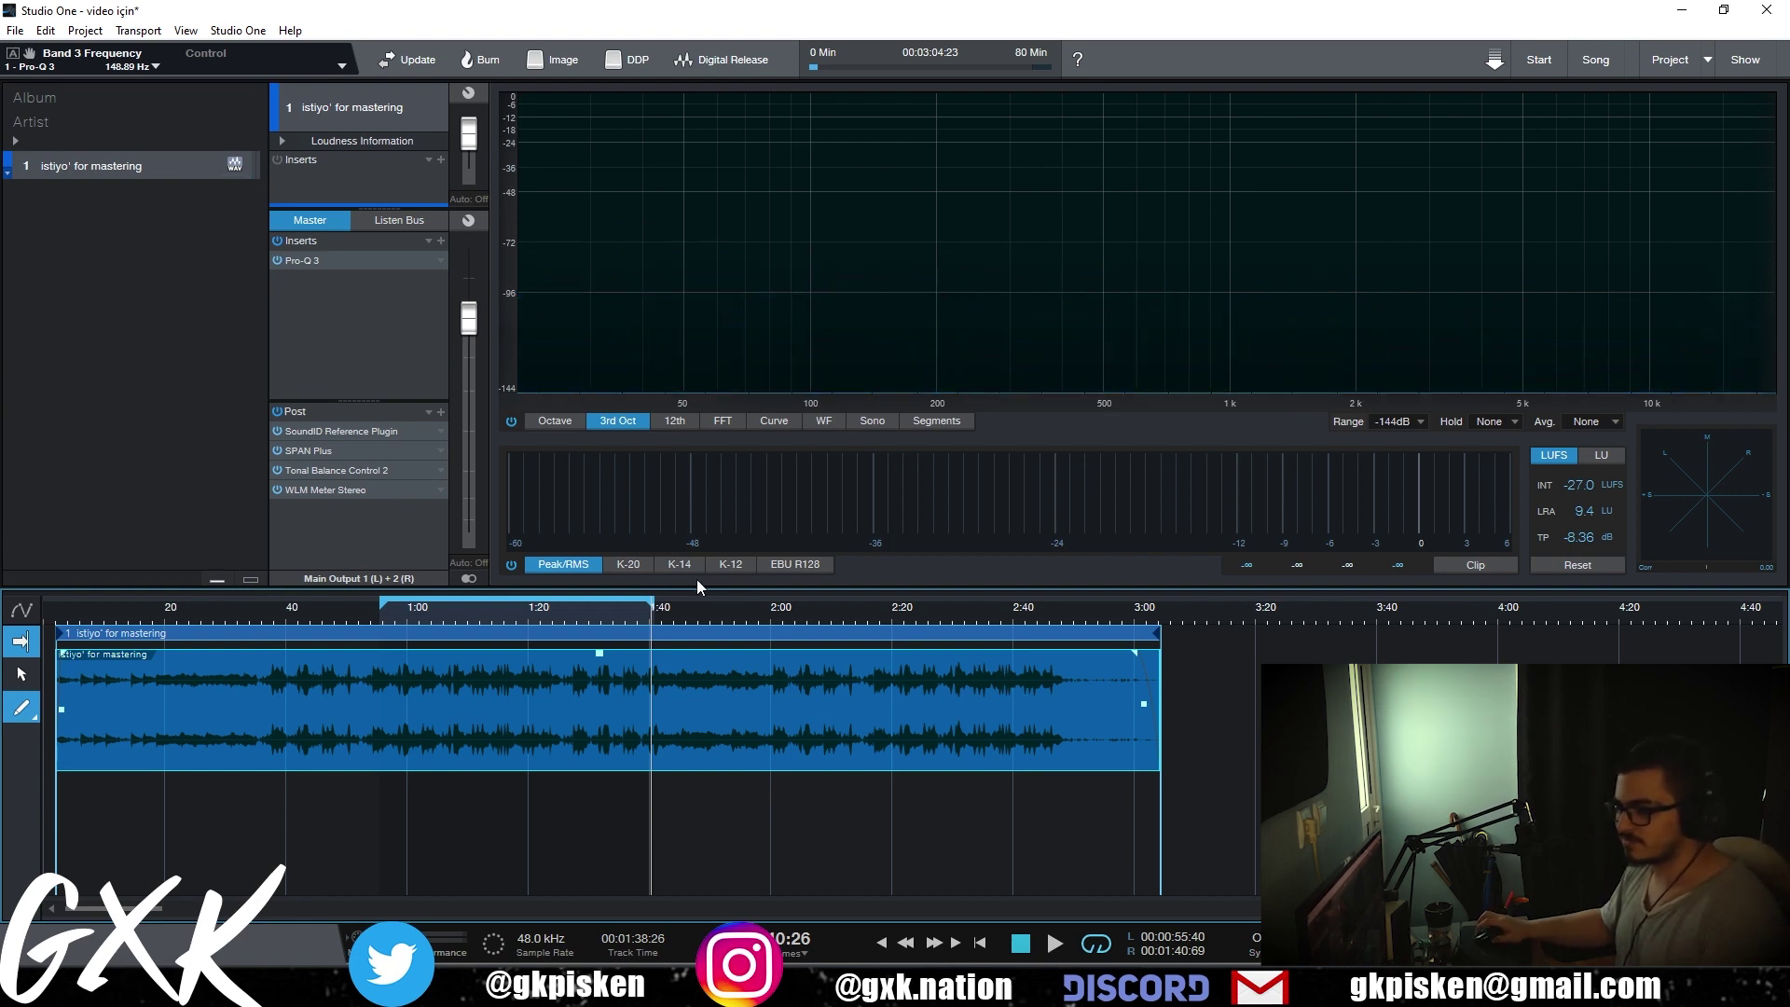
- Insert the Drawmer 1973 compressor after Pro-Q 3 on the master, stop playback and reposition the compressor's window
{"action": "key", "text": "space"}
{"action": "left_click", "coordinate": [441, 241]}
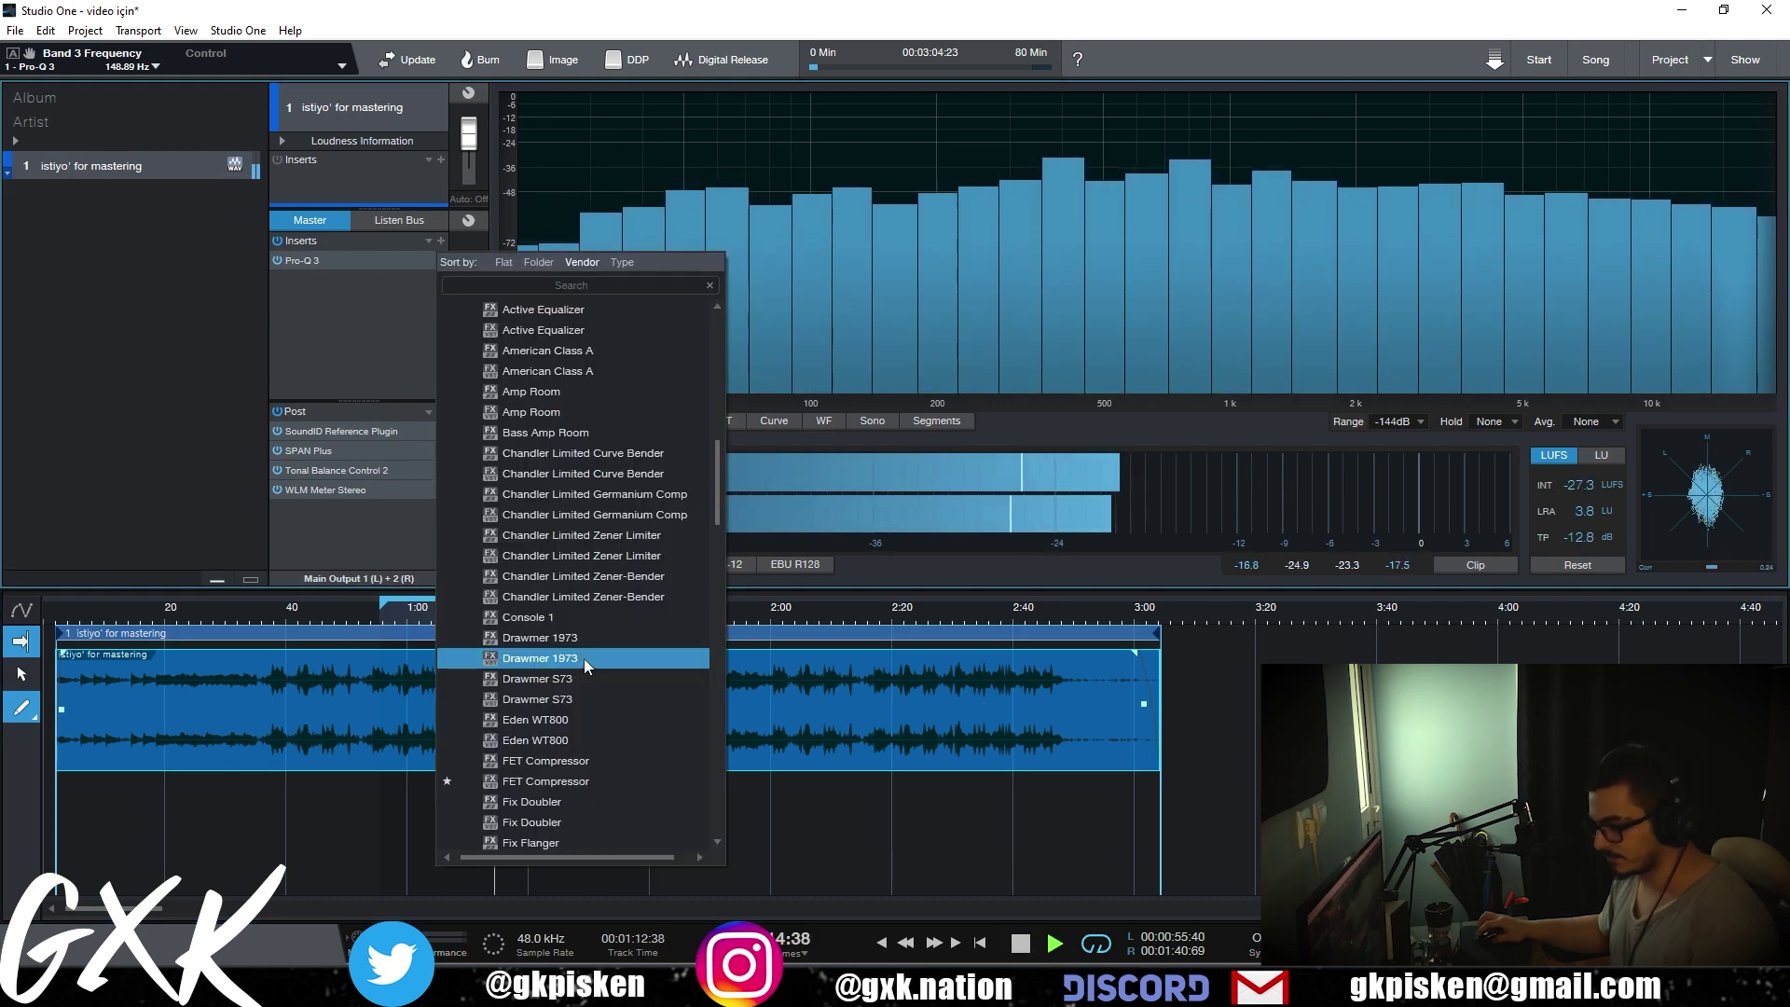
{"action": "left_click", "coordinate": [584, 658]}
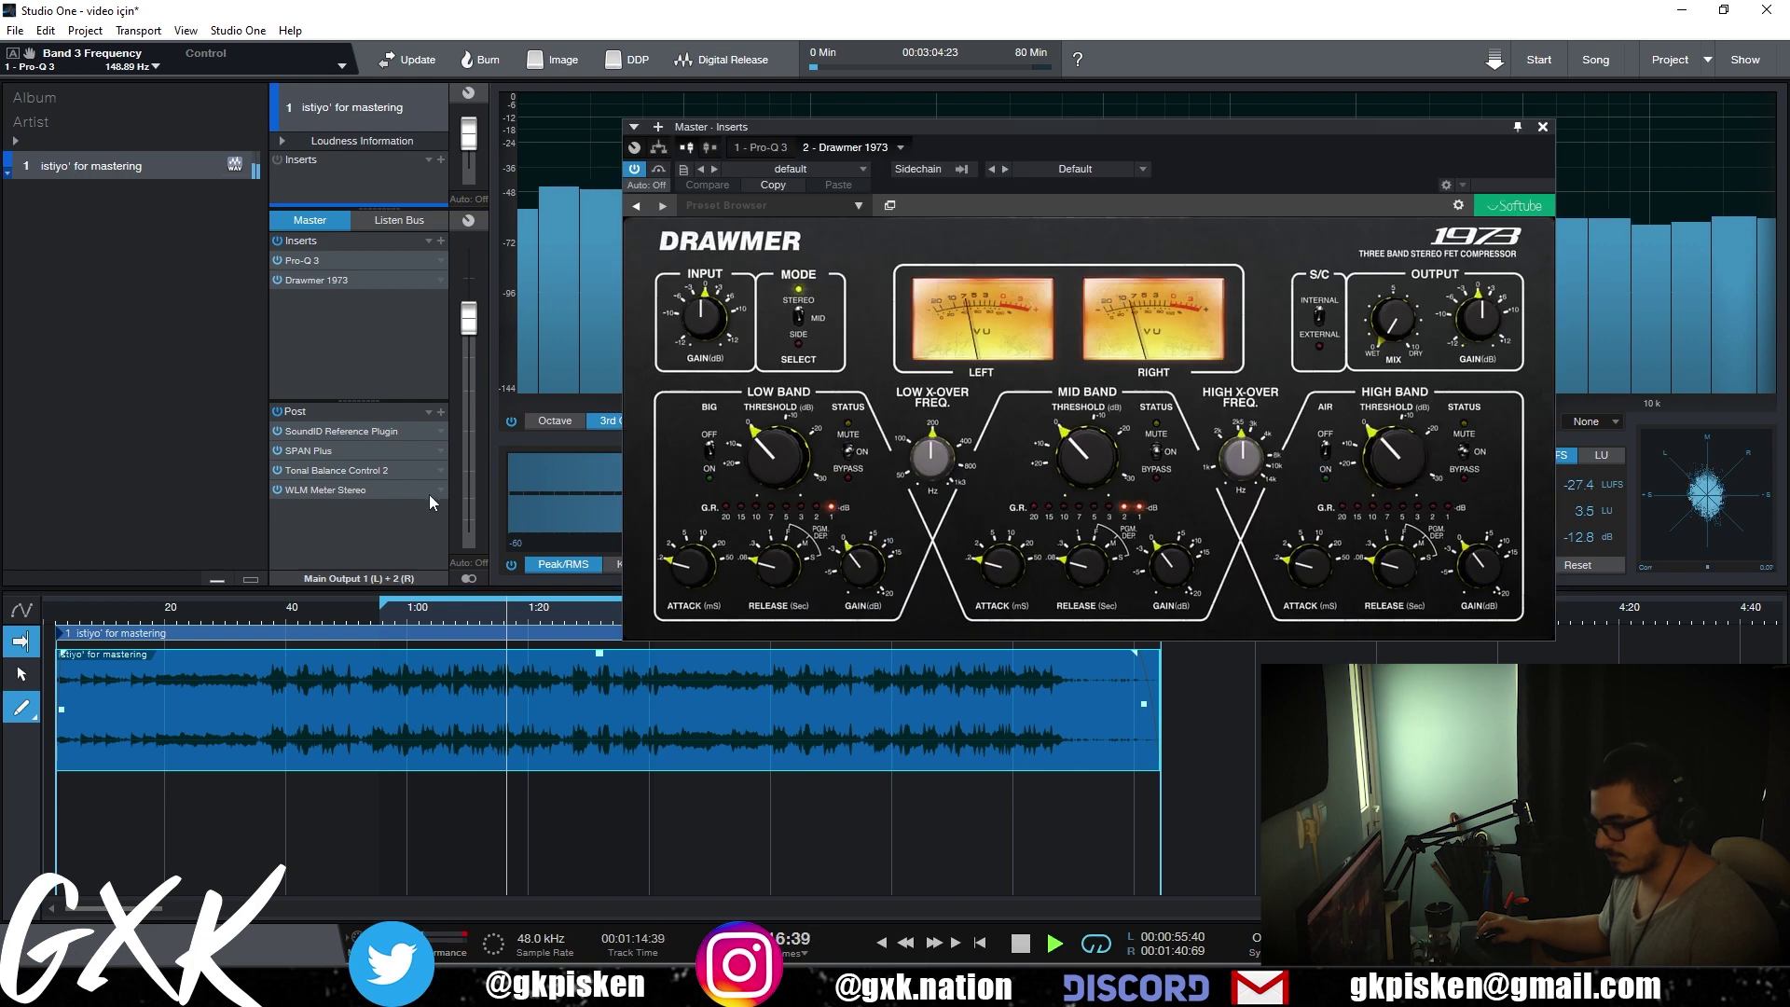
{"action": "key", "text": "space"}
{"action": "left_click_drag", "start_coordinate": [972, 131], "coordinate": [884, 107]}
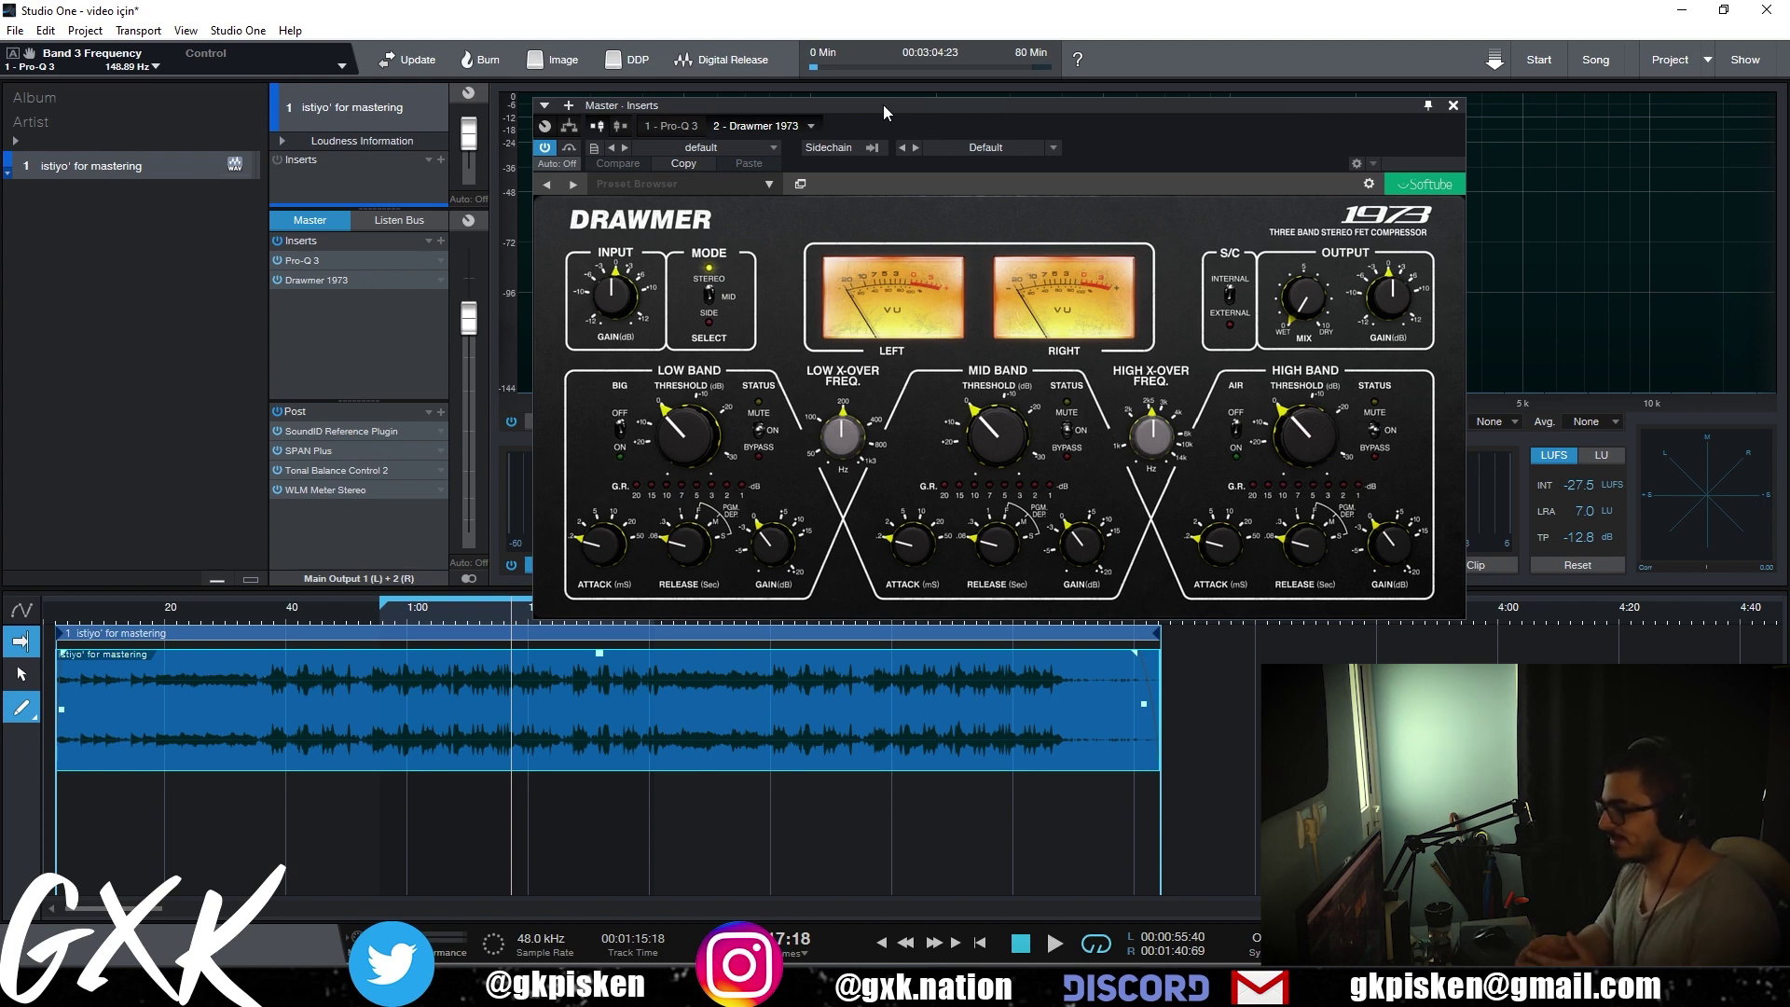
- Switch the Drawmer 1973 to mid processing and tune its high crossover to about 3.9 kHz and its high-band threshold during playback
{"action": "left_click", "coordinate": [713, 299]}
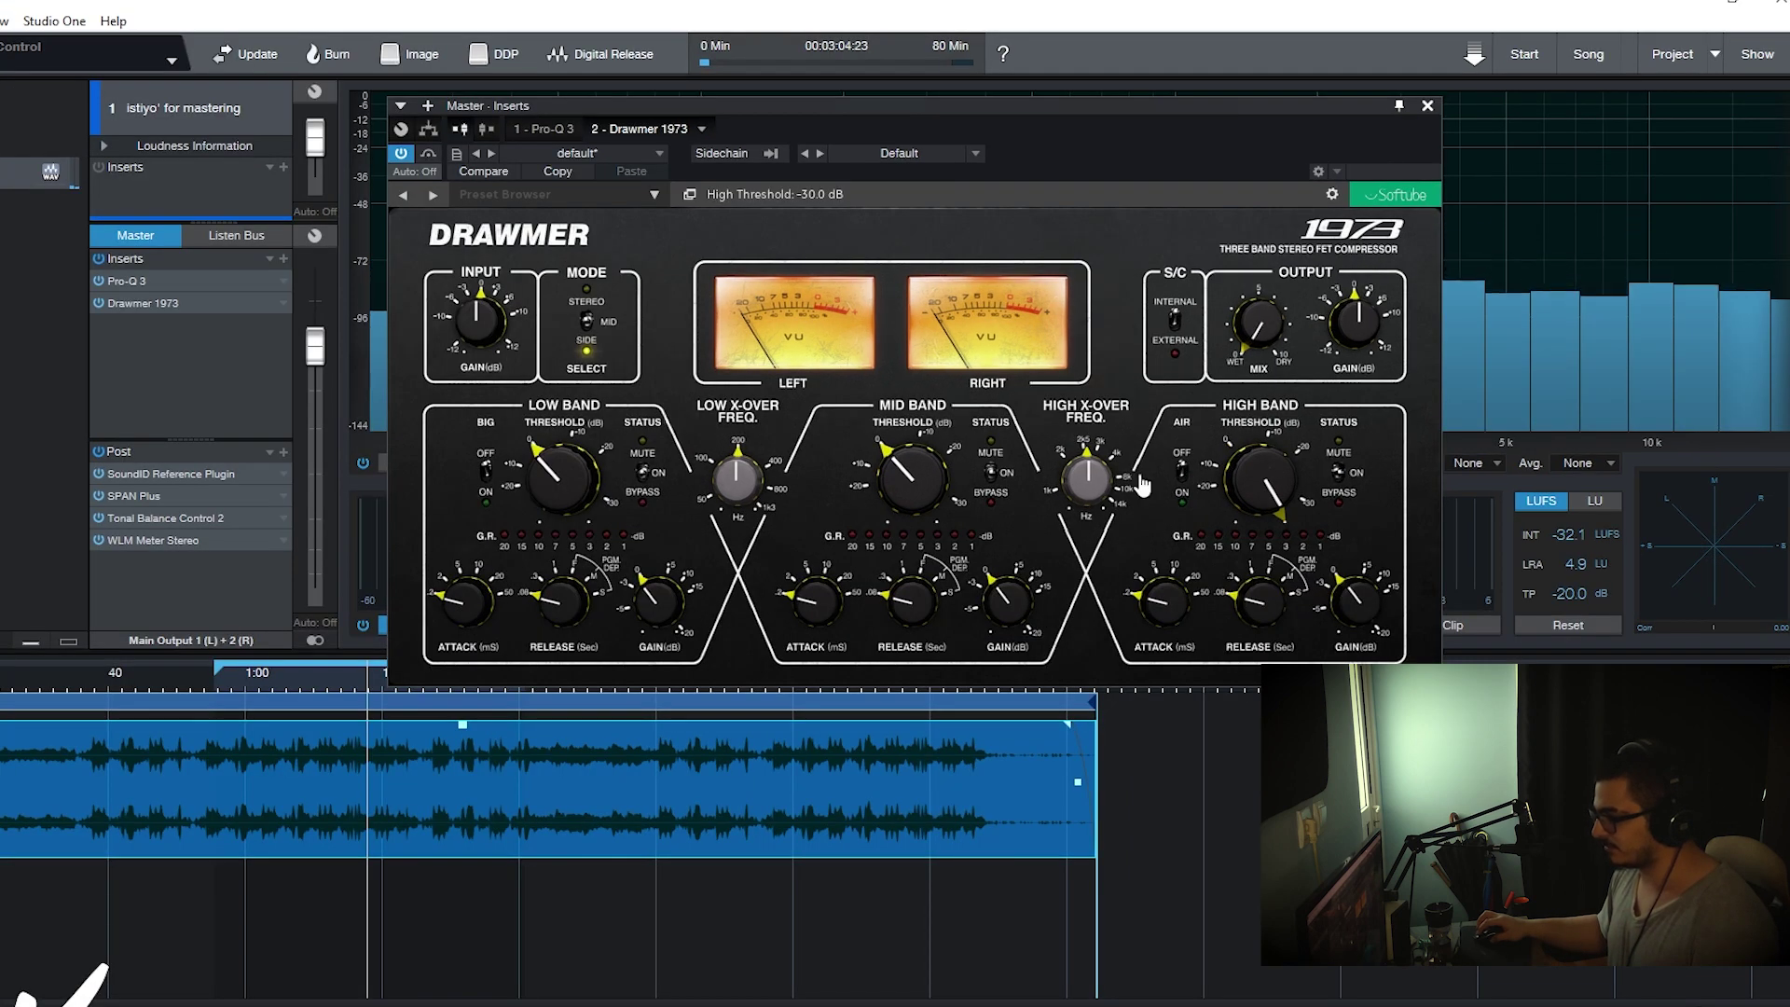
{"action": "key", "text": "space"}
{"action": "left_click_drag", "start_coordinate": [1091, 485], "coordinate": [1101, 454]}
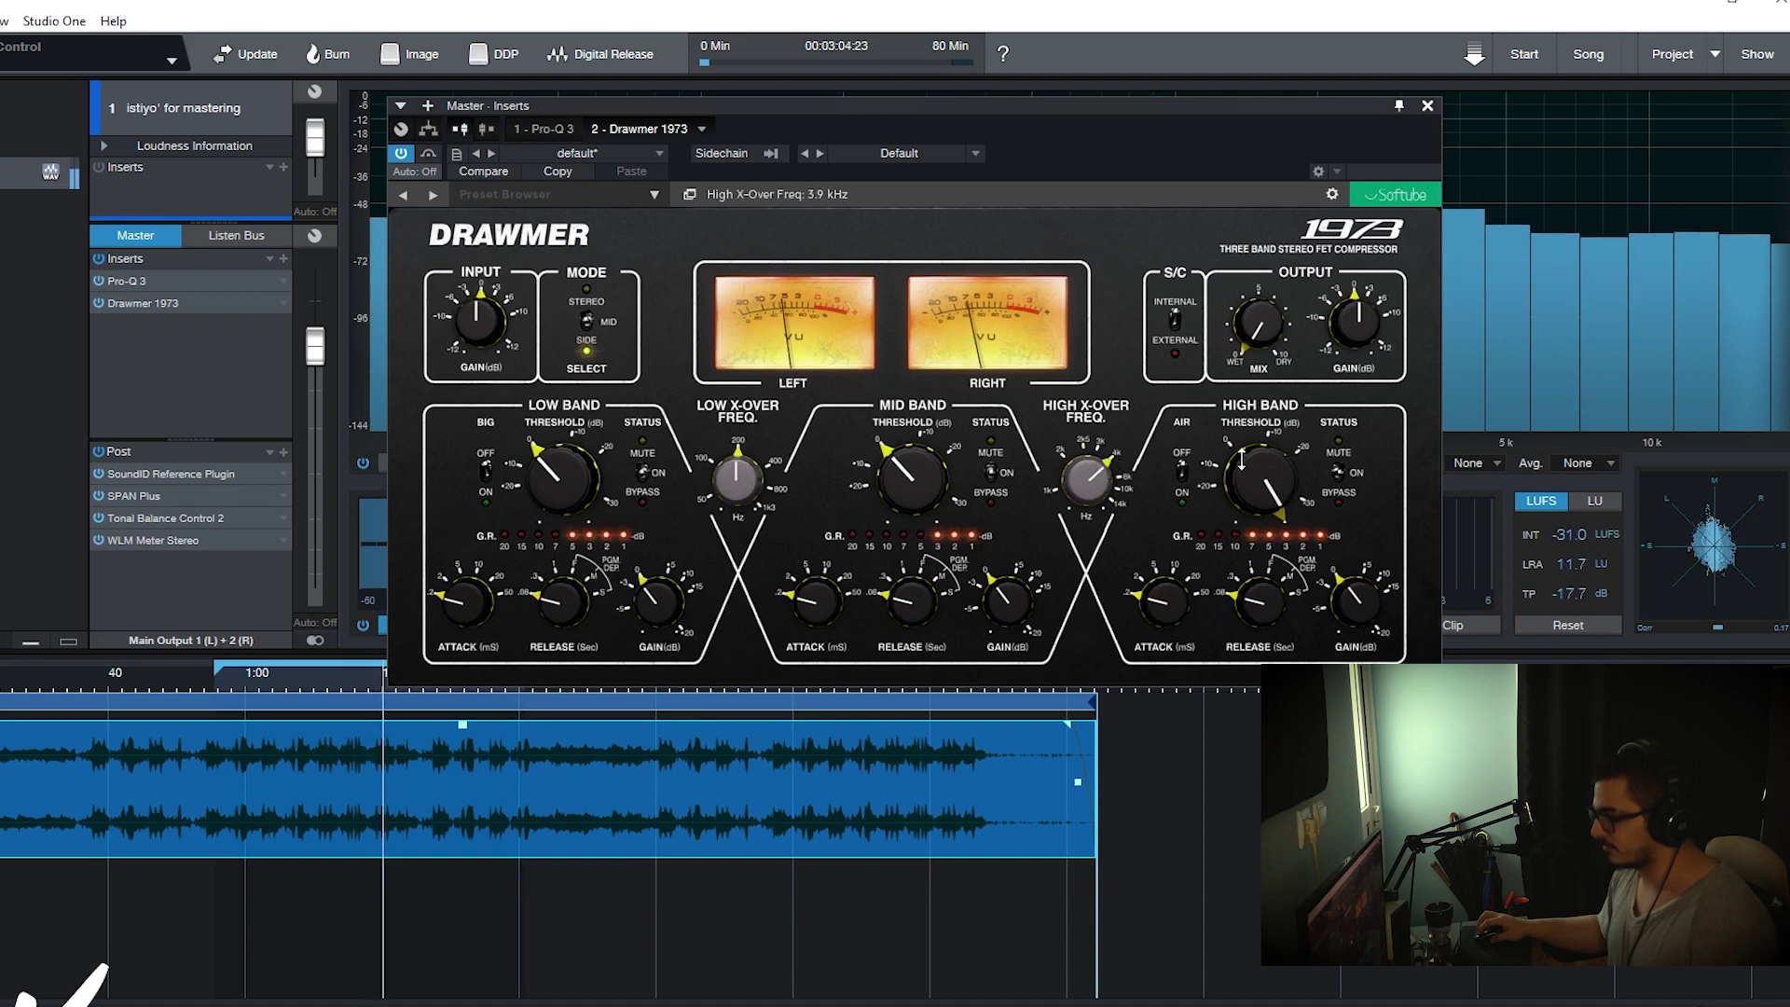
{"action": "left_click_drag", "start_coordinate": [1261, 478], "coordinate": [1171, 554]}
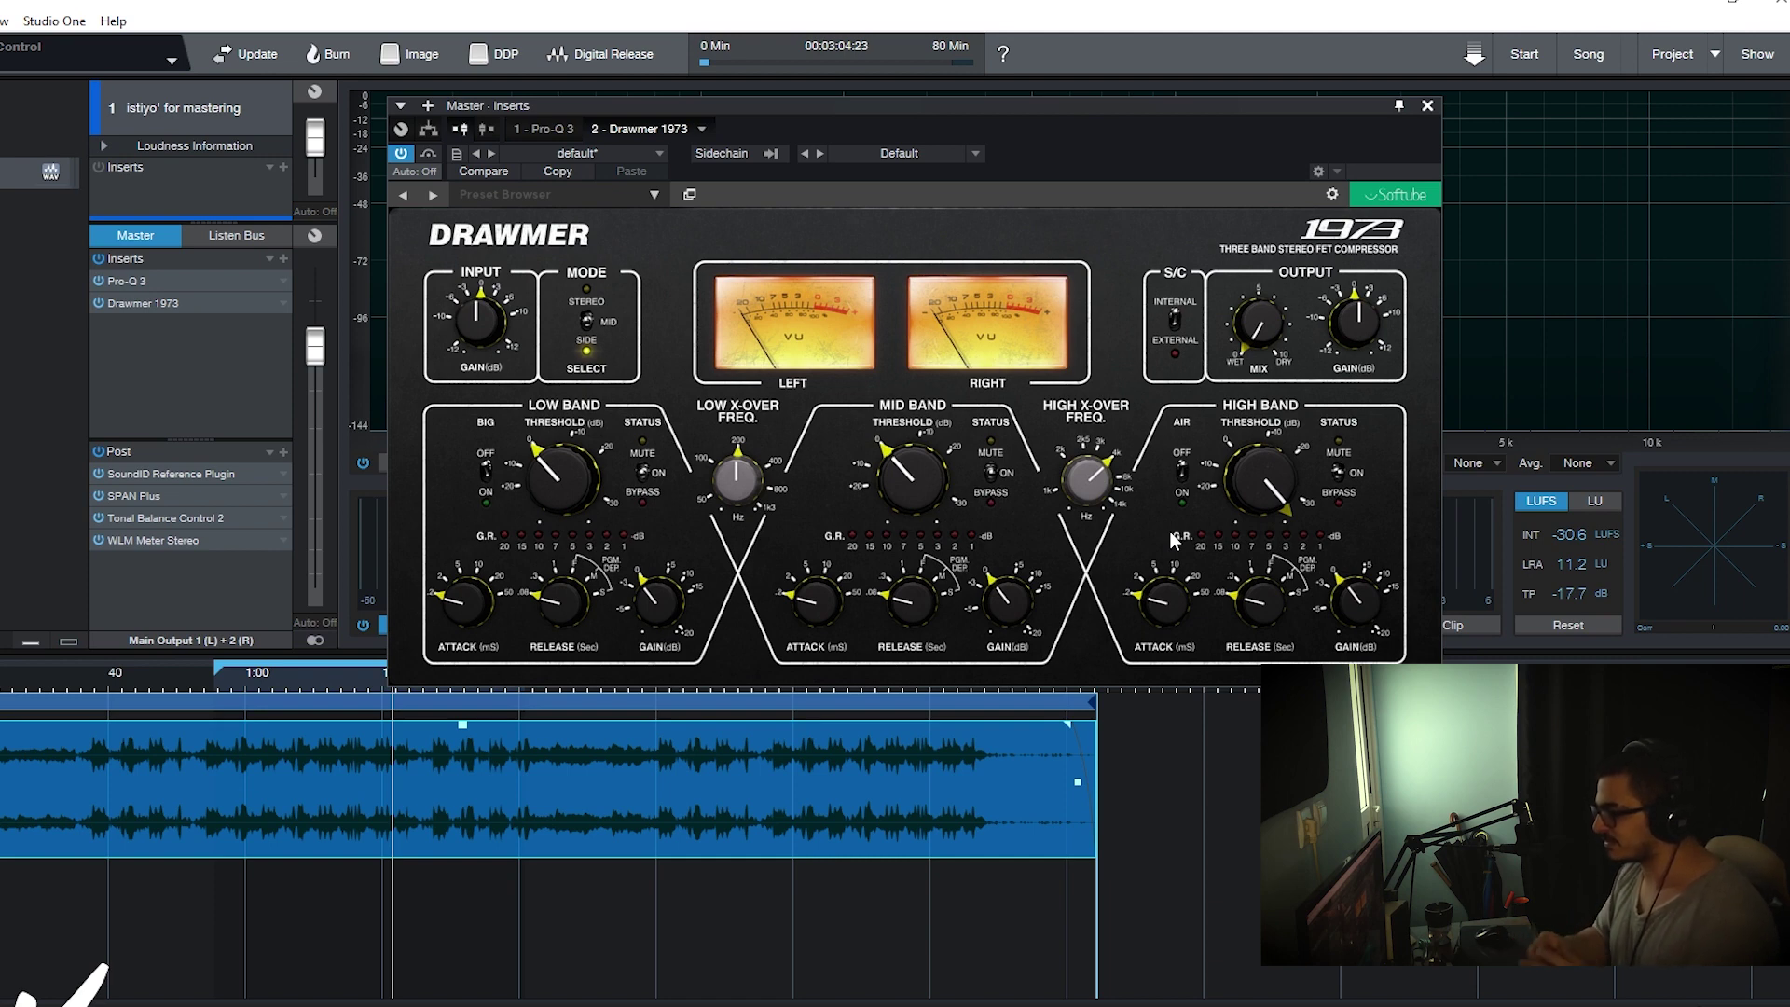
{"action": "key", "text": "space"}
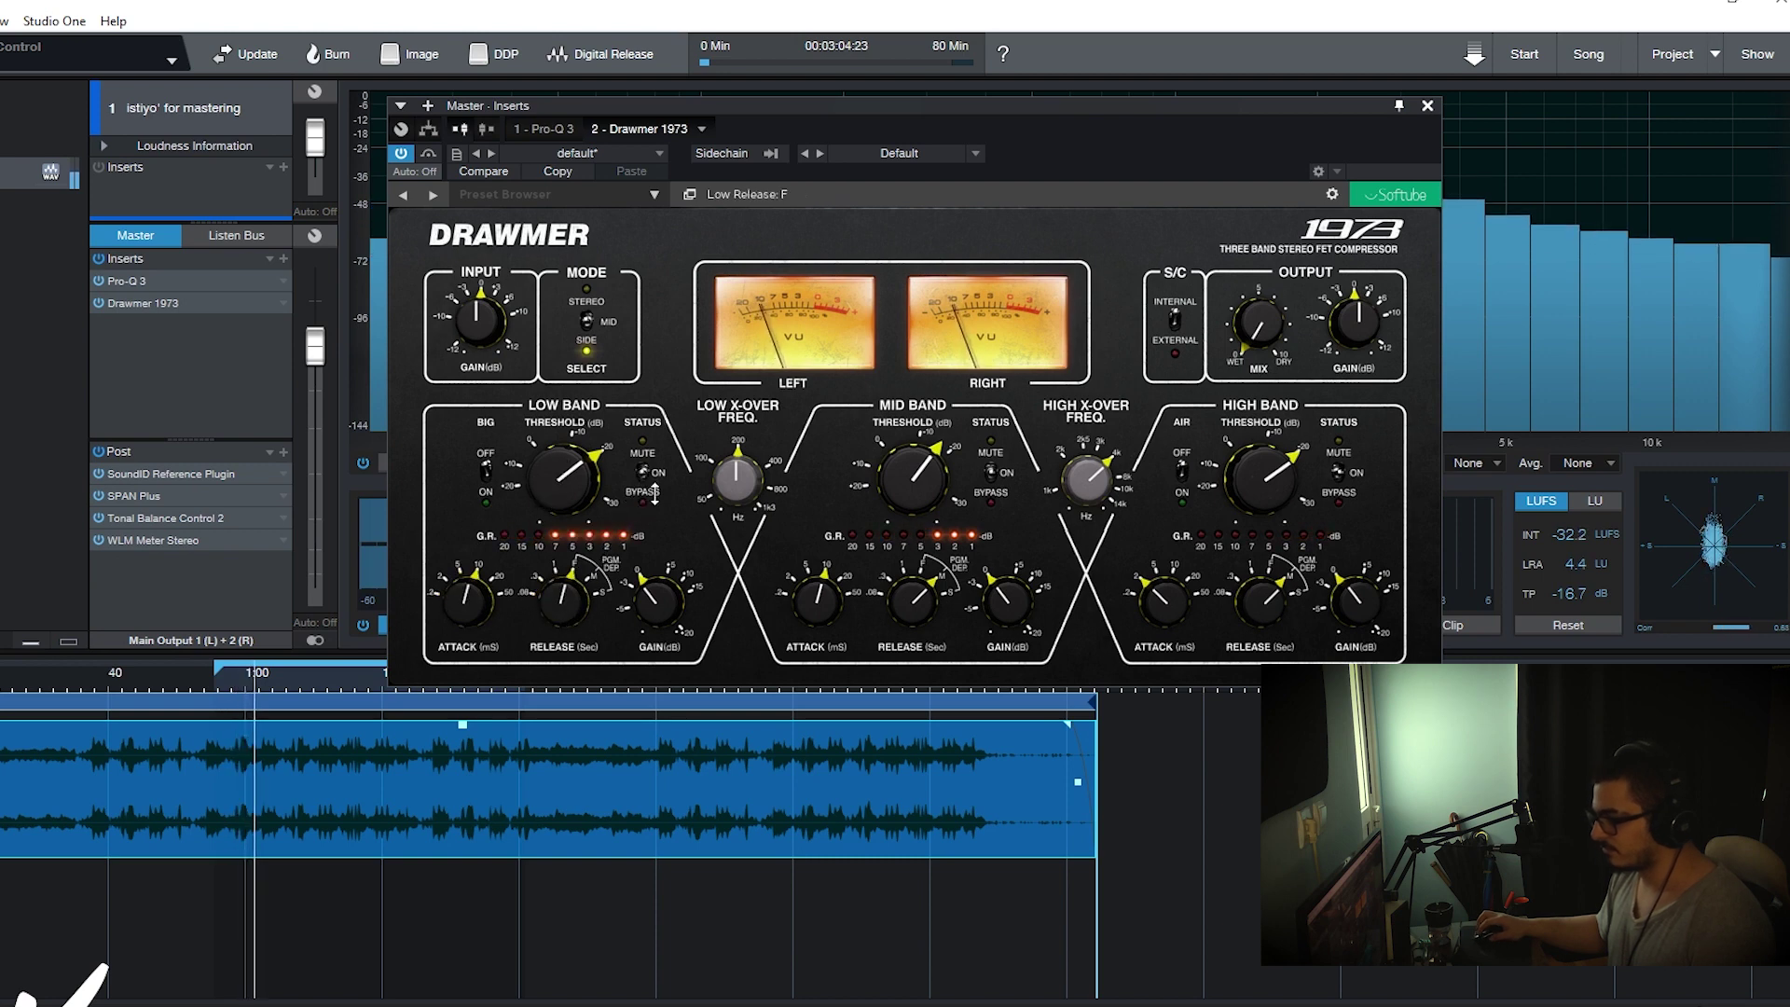
- Set the mid channel's low-band threshold close to 0 dB and the low crossover frequency to about 186 Hz
{"action": "left_click_drag", "start_coordinate": [563, 480], "coordinate": [561, 532]}
{"action": "left_click_drag", "start_coordinate": [746, 521], "coordinate": [740, 504]}
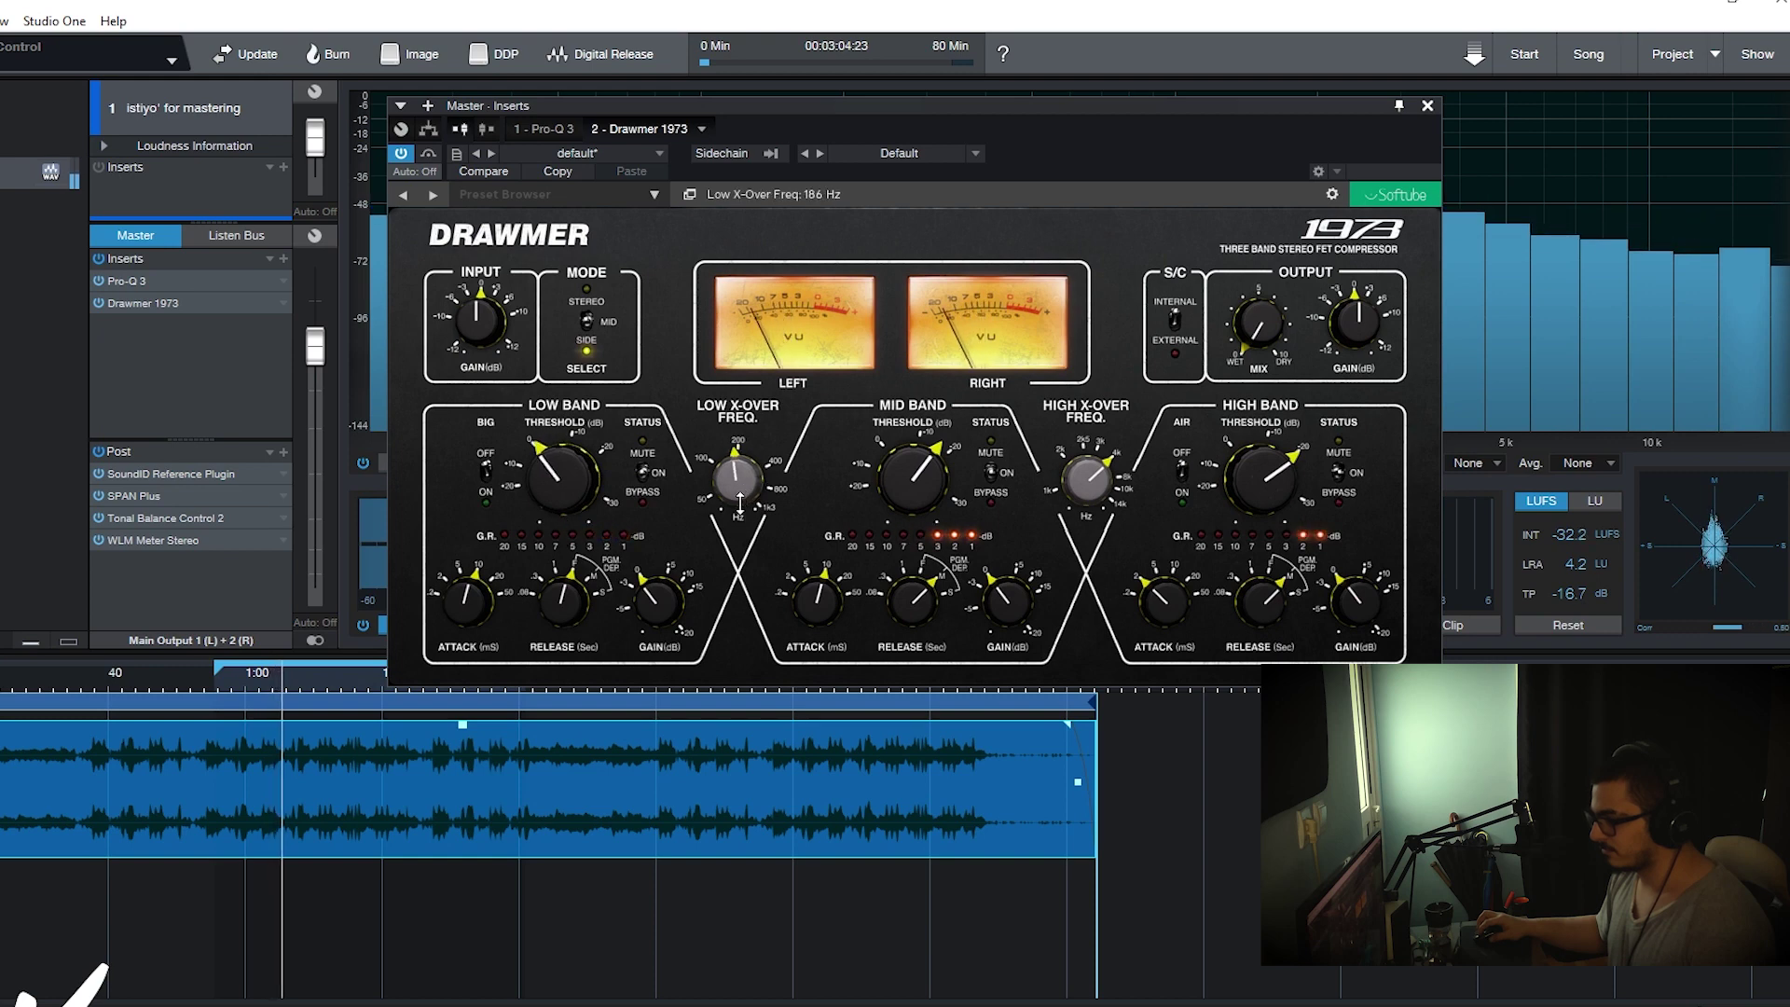
- Set the mid gain to about 2.2 dB and the low gain to about 0.3 dB, enable Air and adjust the high gain
{"action": "left_click_drag", "start_coordinate": [1022, 606], "coordinate": [994, 586]}
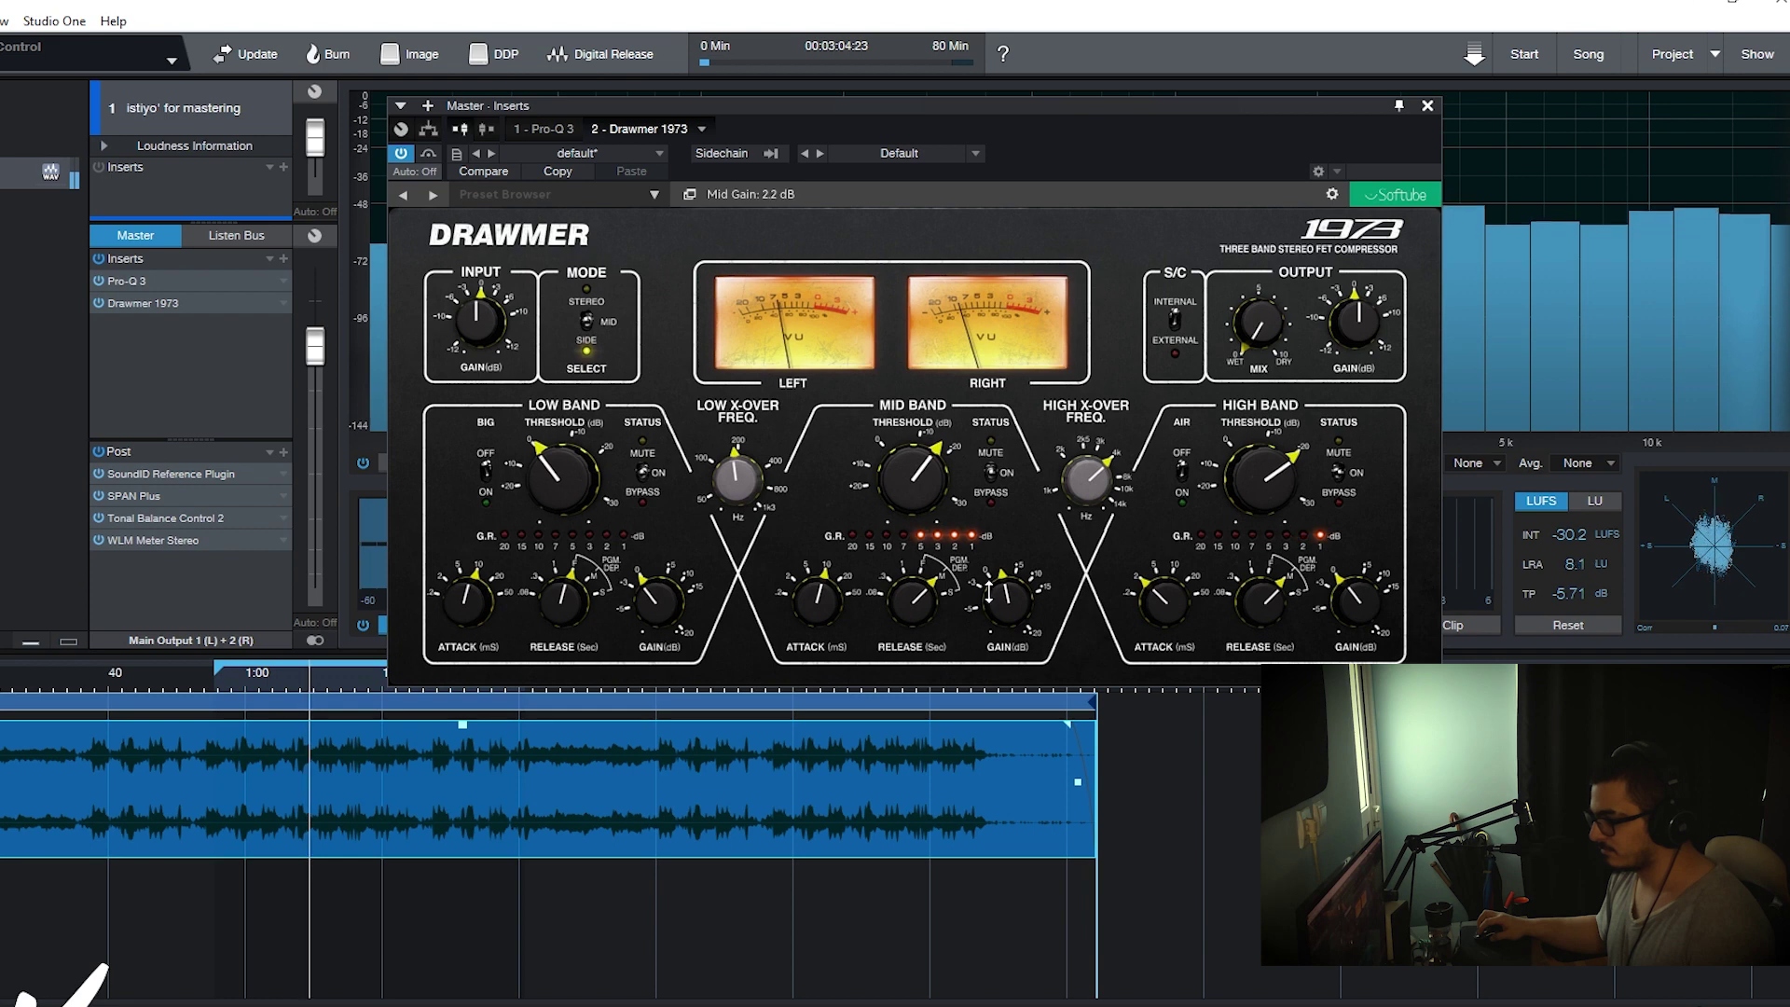
{"action": "left_click", "coordinate": [1181, 473]}
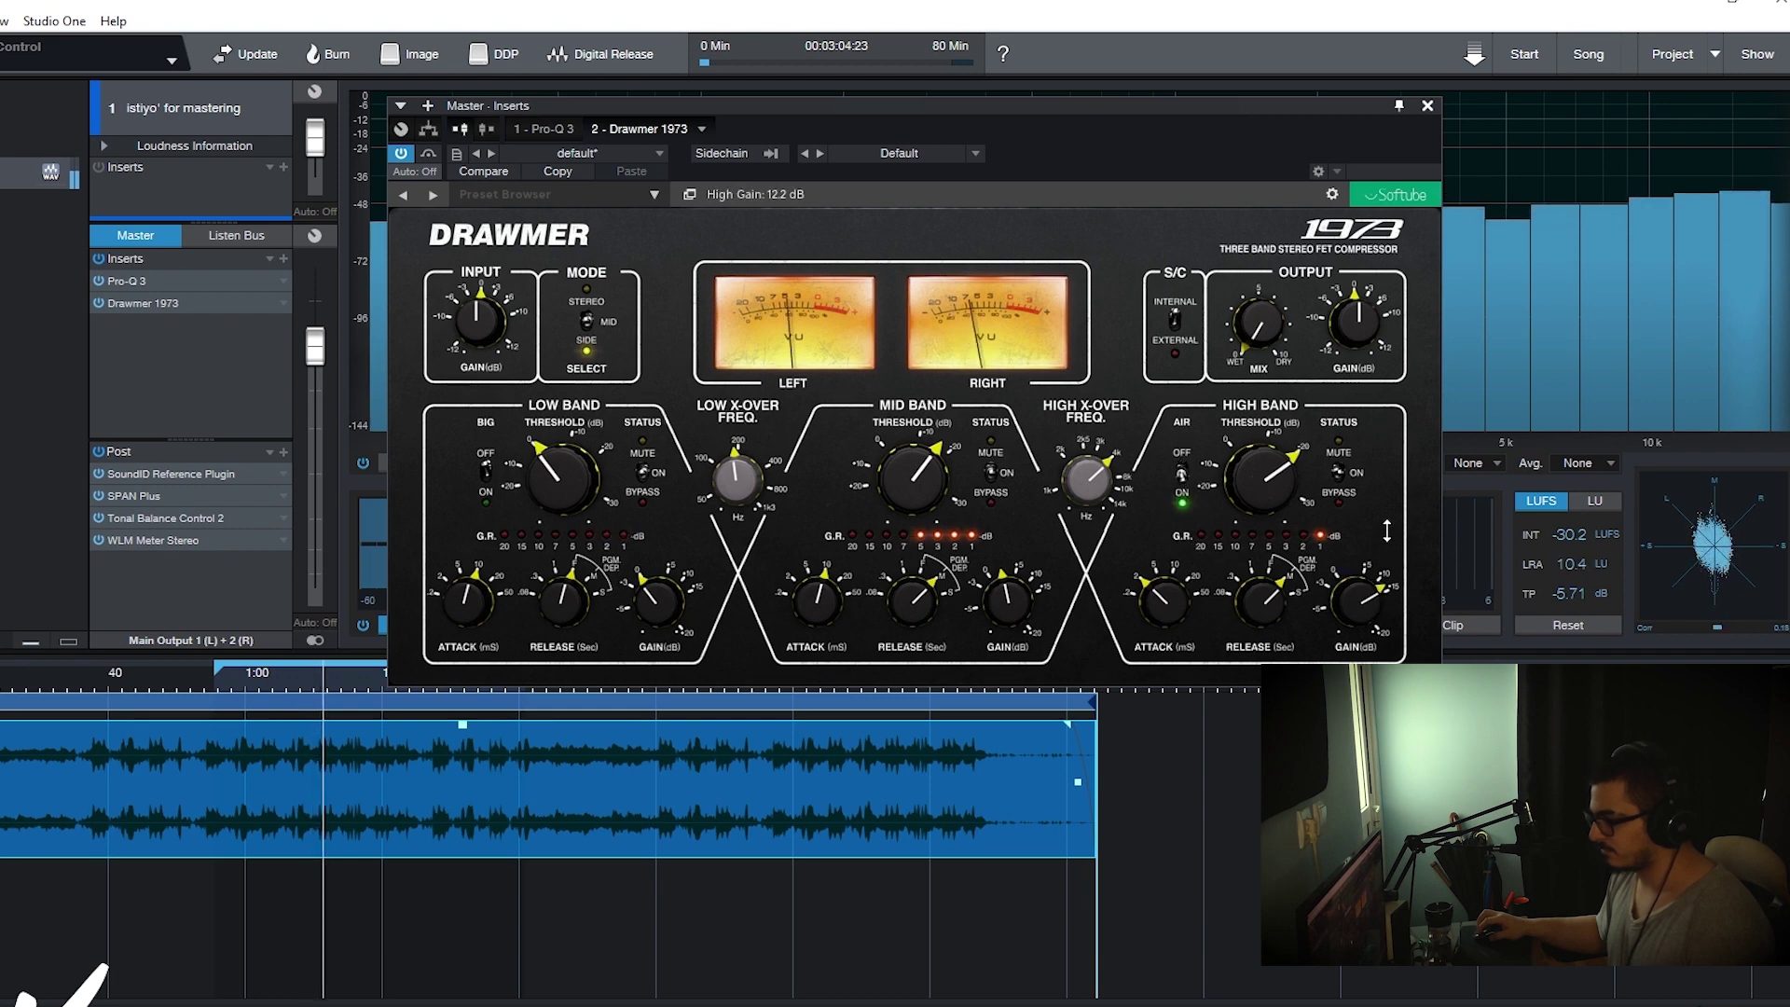
{"action": "left_click_drag", "start_coordinate": [1384, 590], "coordinate": [1363, 589]}
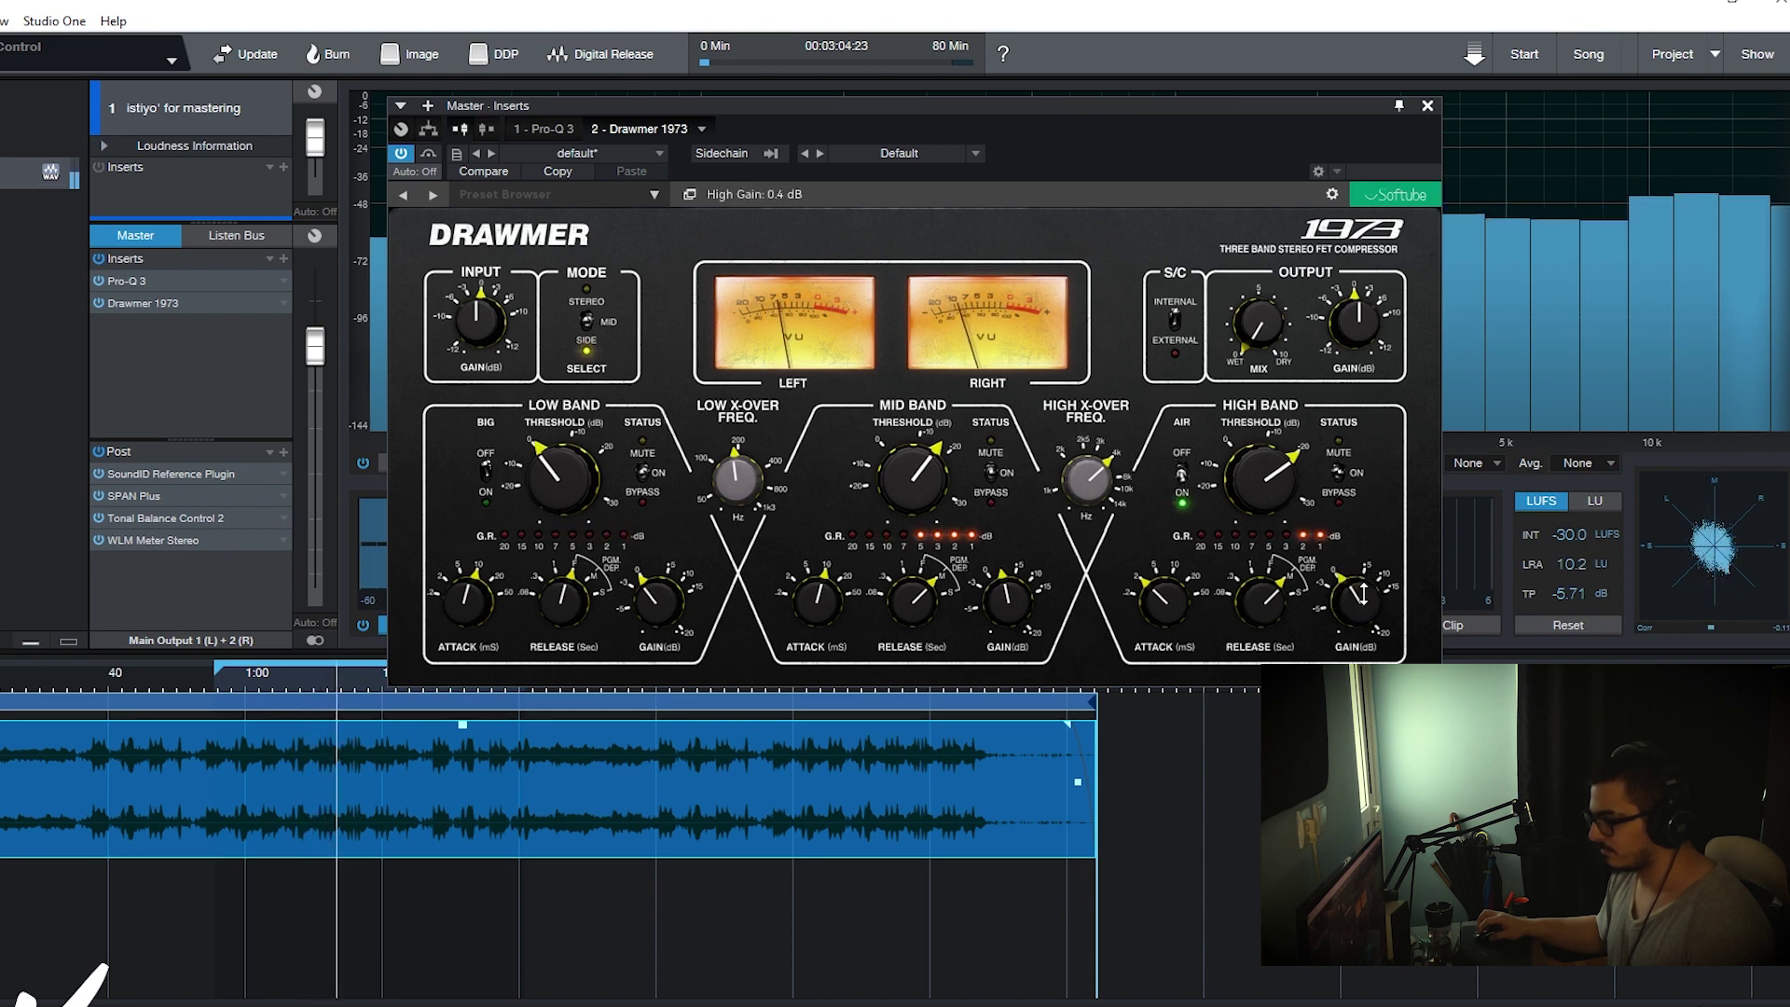
{"action": "left_click_drag", "start_coordinate": [674, 559], "coordinate": [664, 565]}
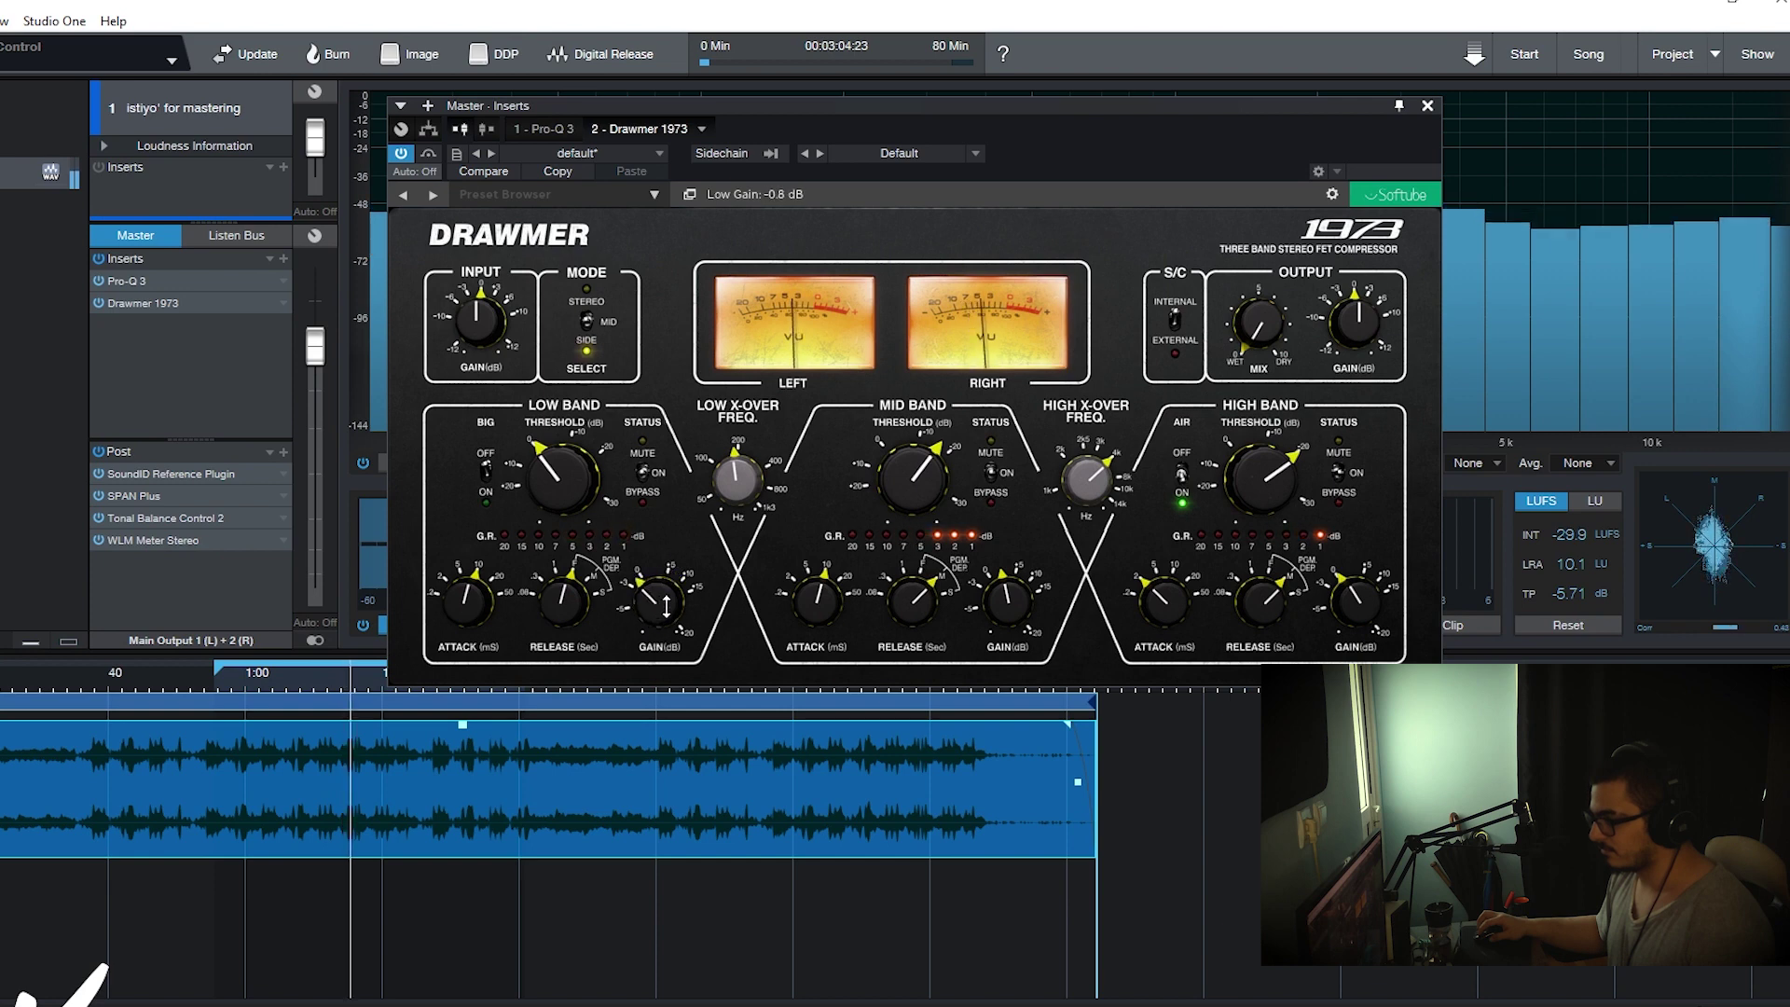
- Bypass and re-enable the Drawmer 1973 to compare the sound, and bring the low-band threshold back close to 0 dB
{"action": "left_click", "coordinate": [427, 156]}
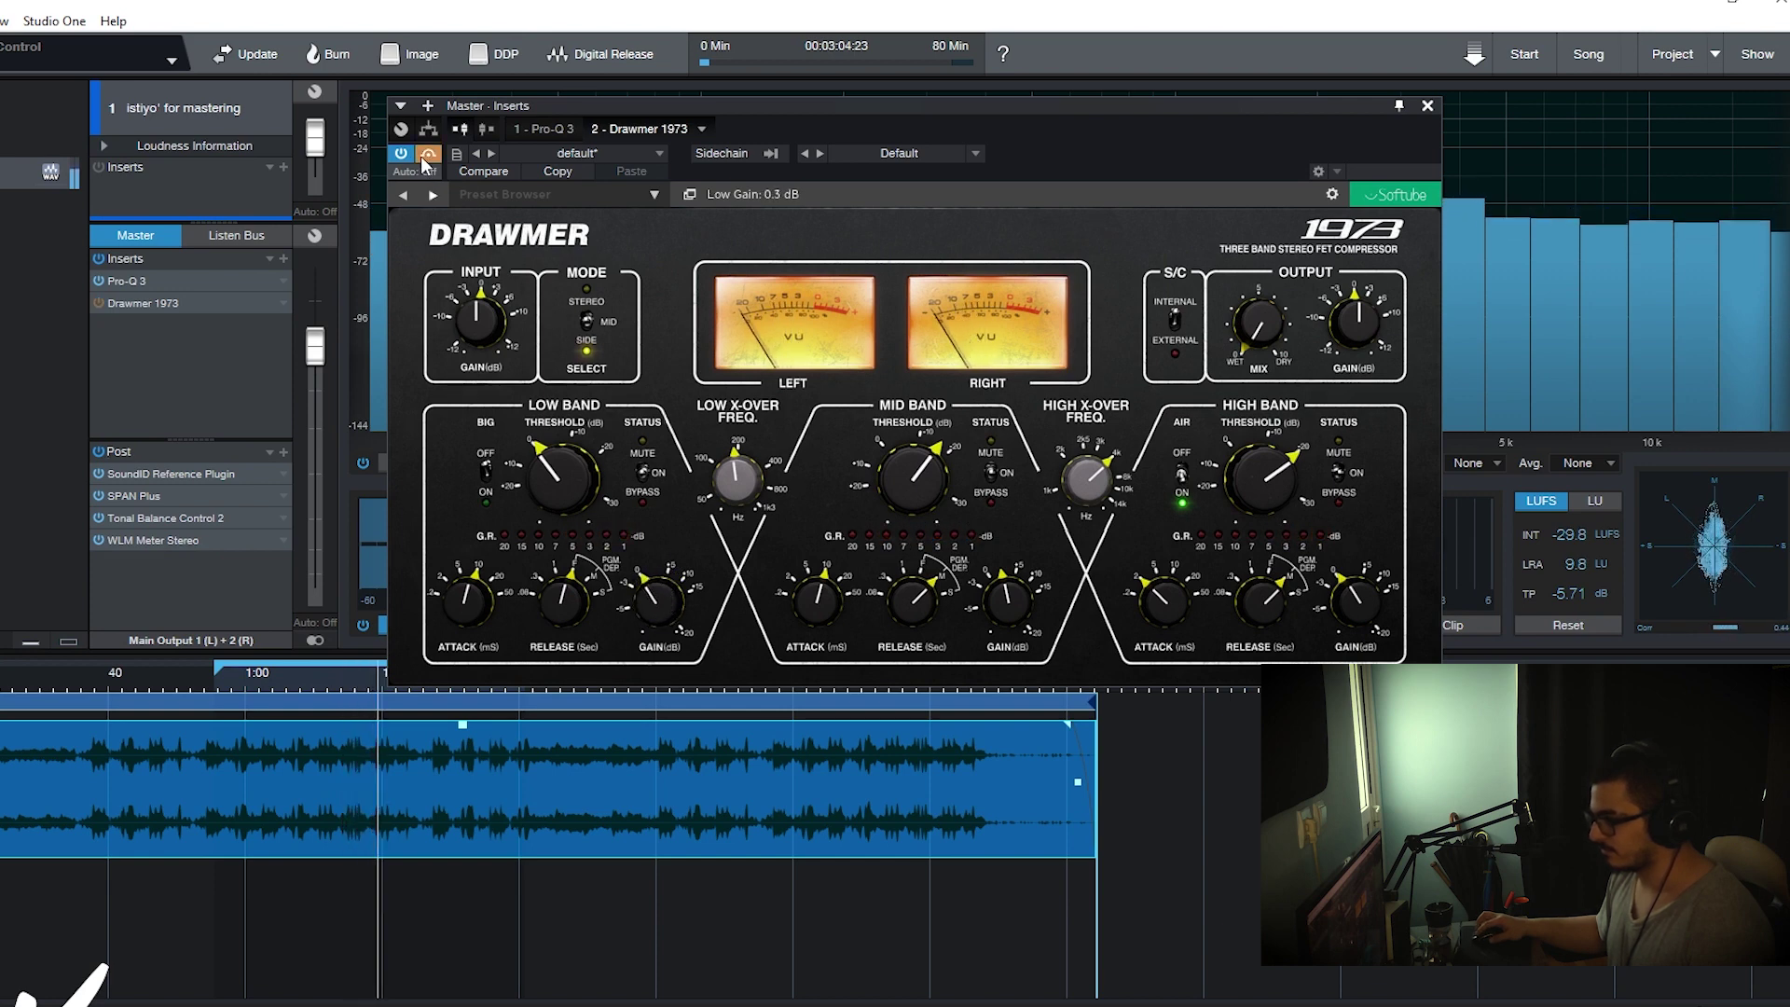
{"action": "left_click", "coordinate": [427, 155]}
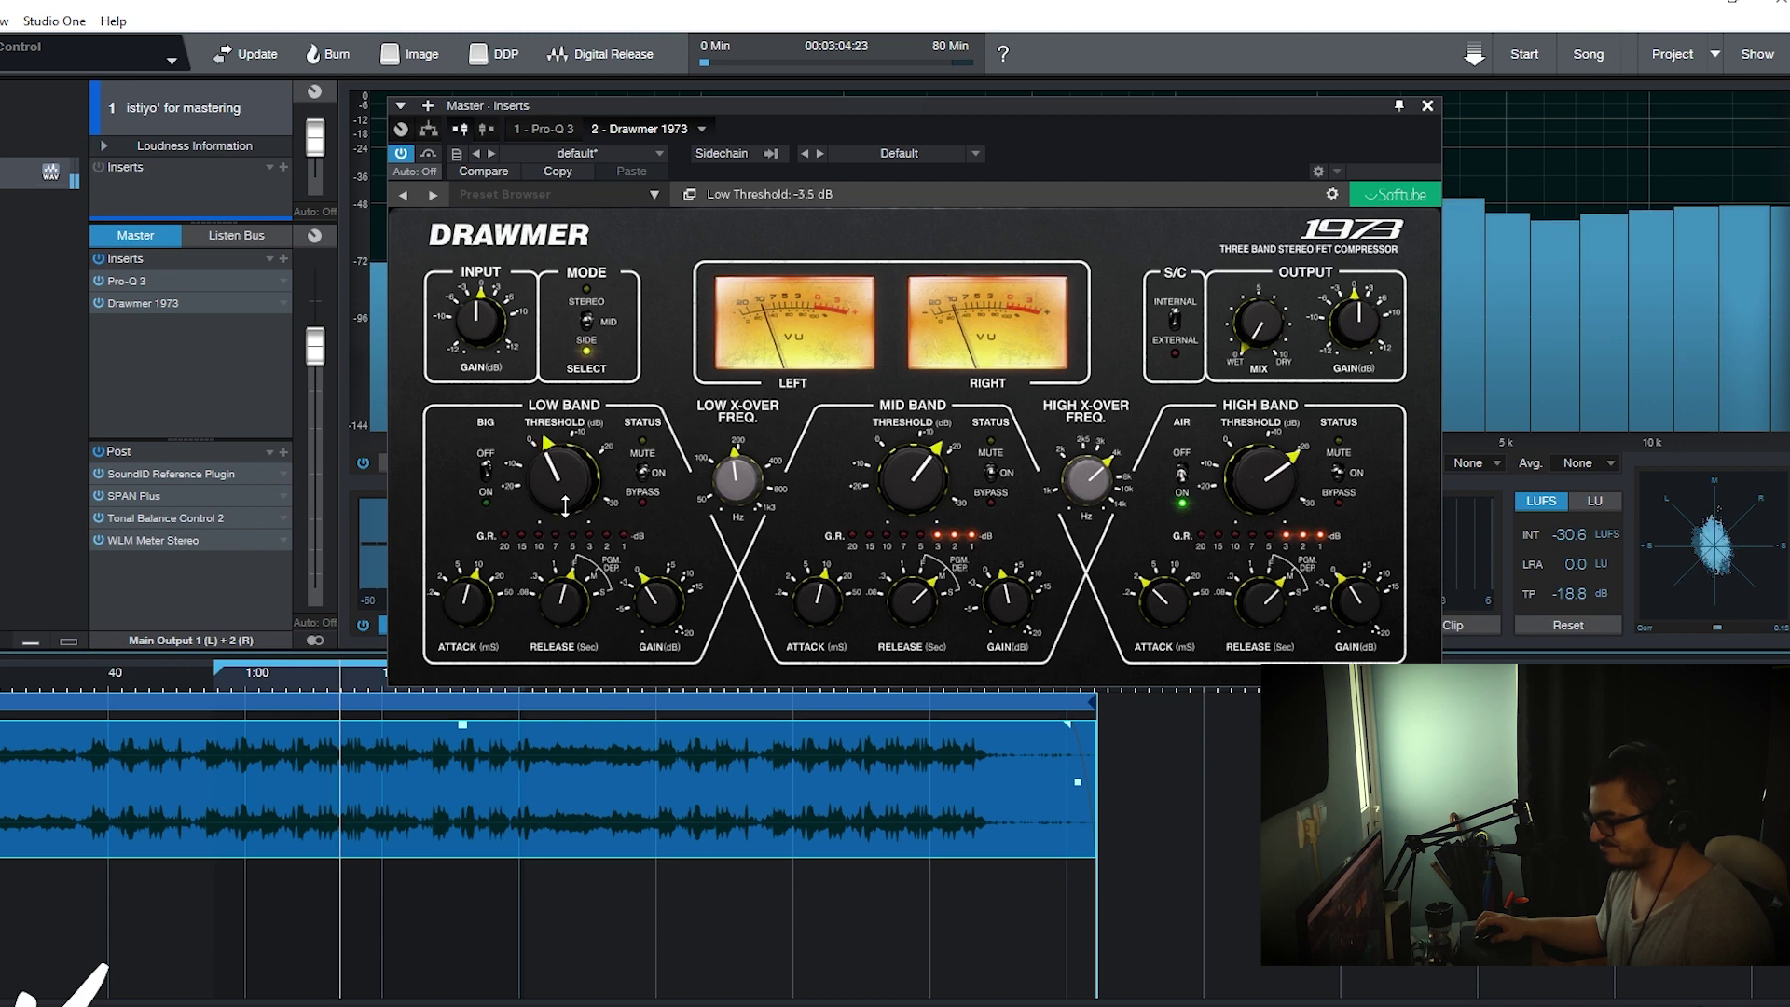
{"action": "scroll", "coordinate": [564, 505], "scroll_direction": "up", "scroll_amount": 3}
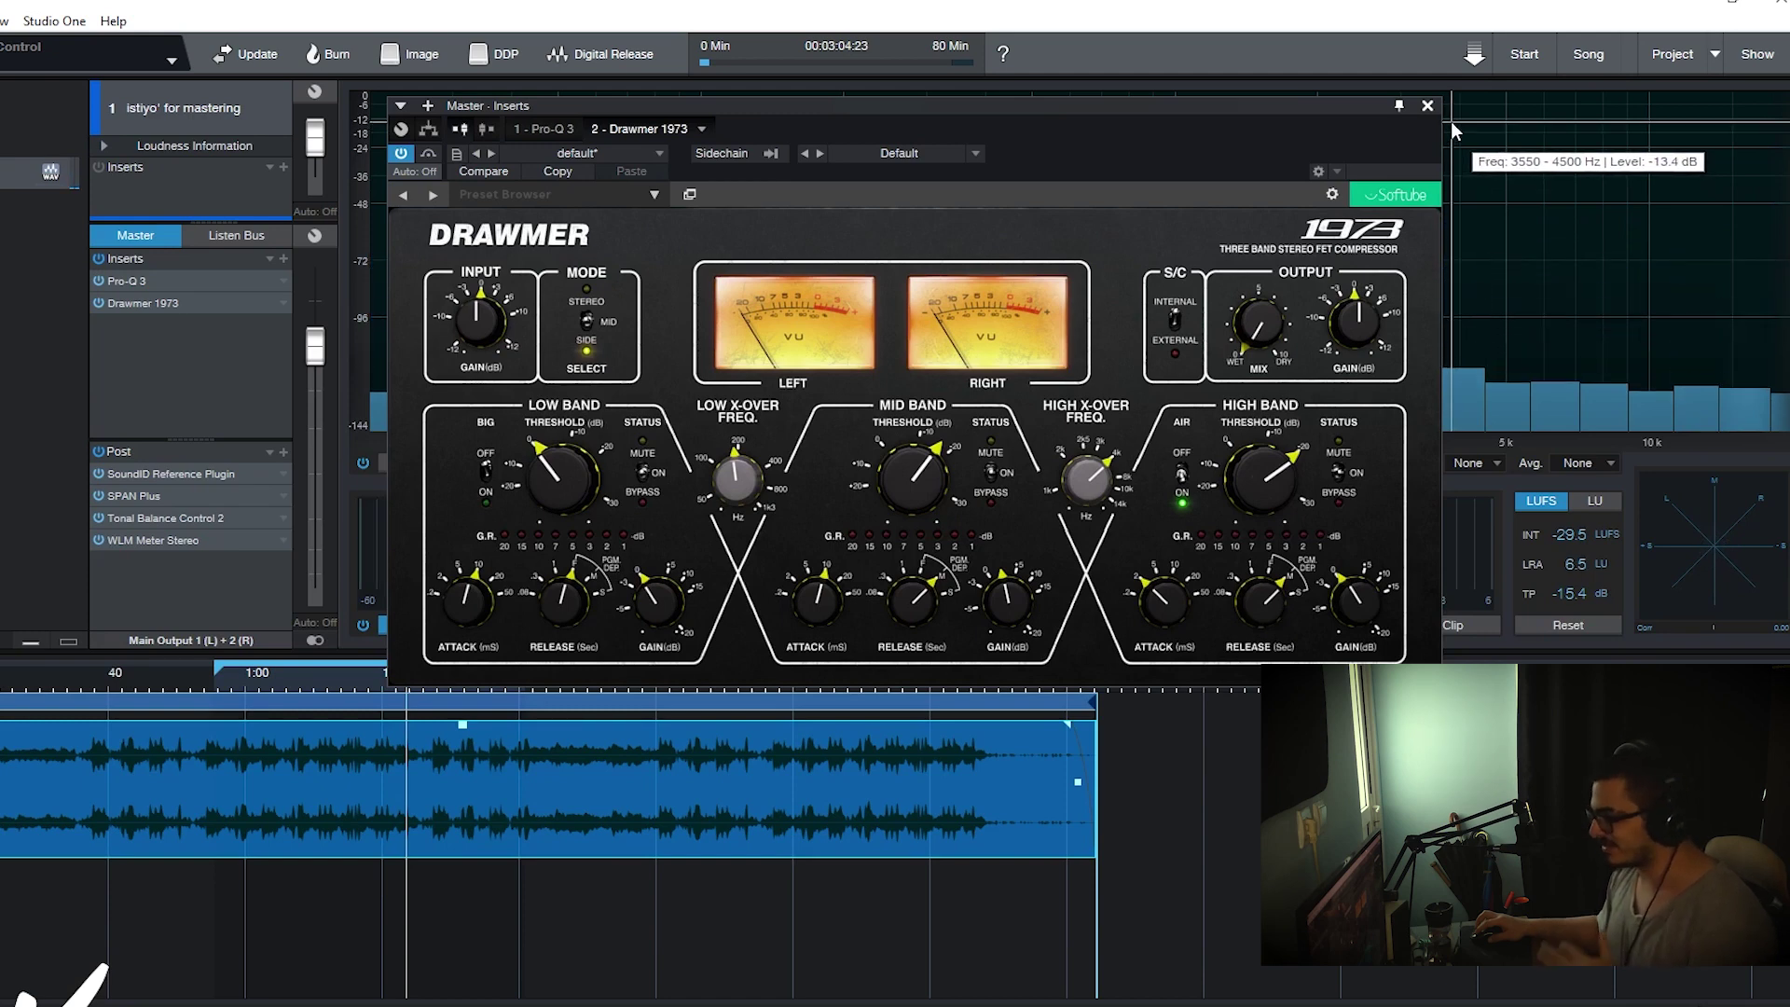
- Duplicate the Drawmer 1973 below the original in the master inserts and switch the copy to side processing
{"action": "left_click", "coordinate": [1427, 106]}
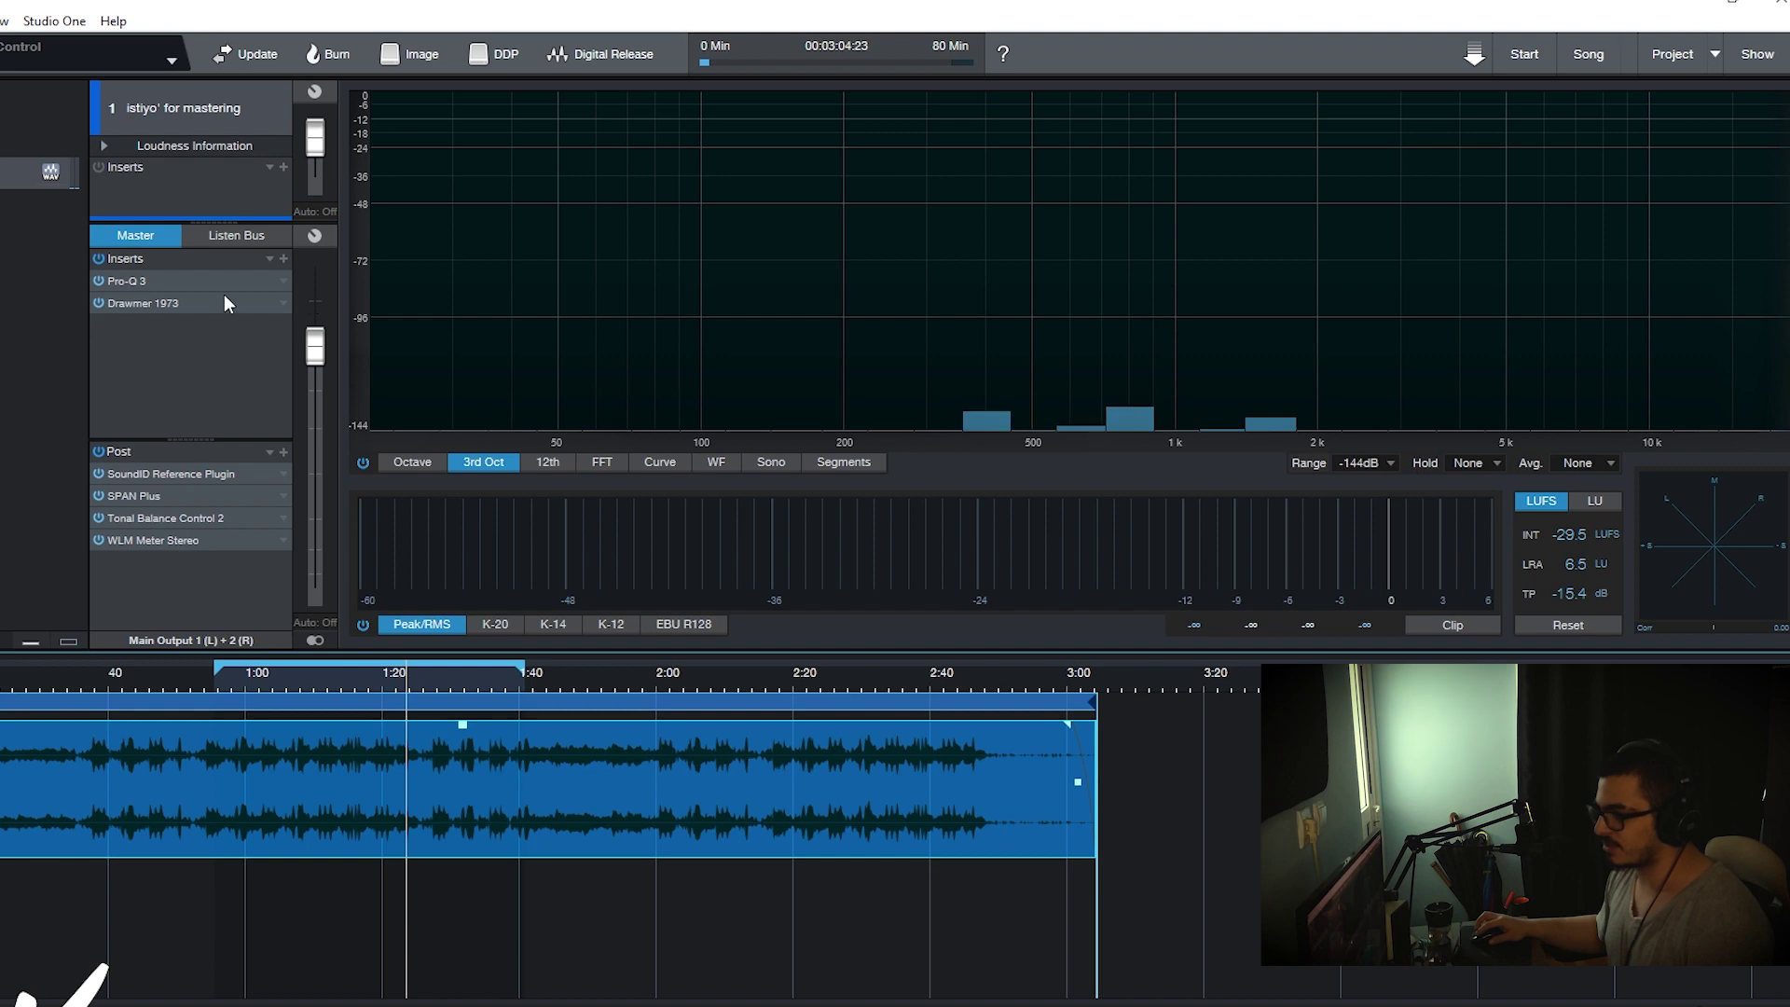
{"action": "left_click_drag", "start_coordinate": [220, 300], "coordinate": [196, 326]}
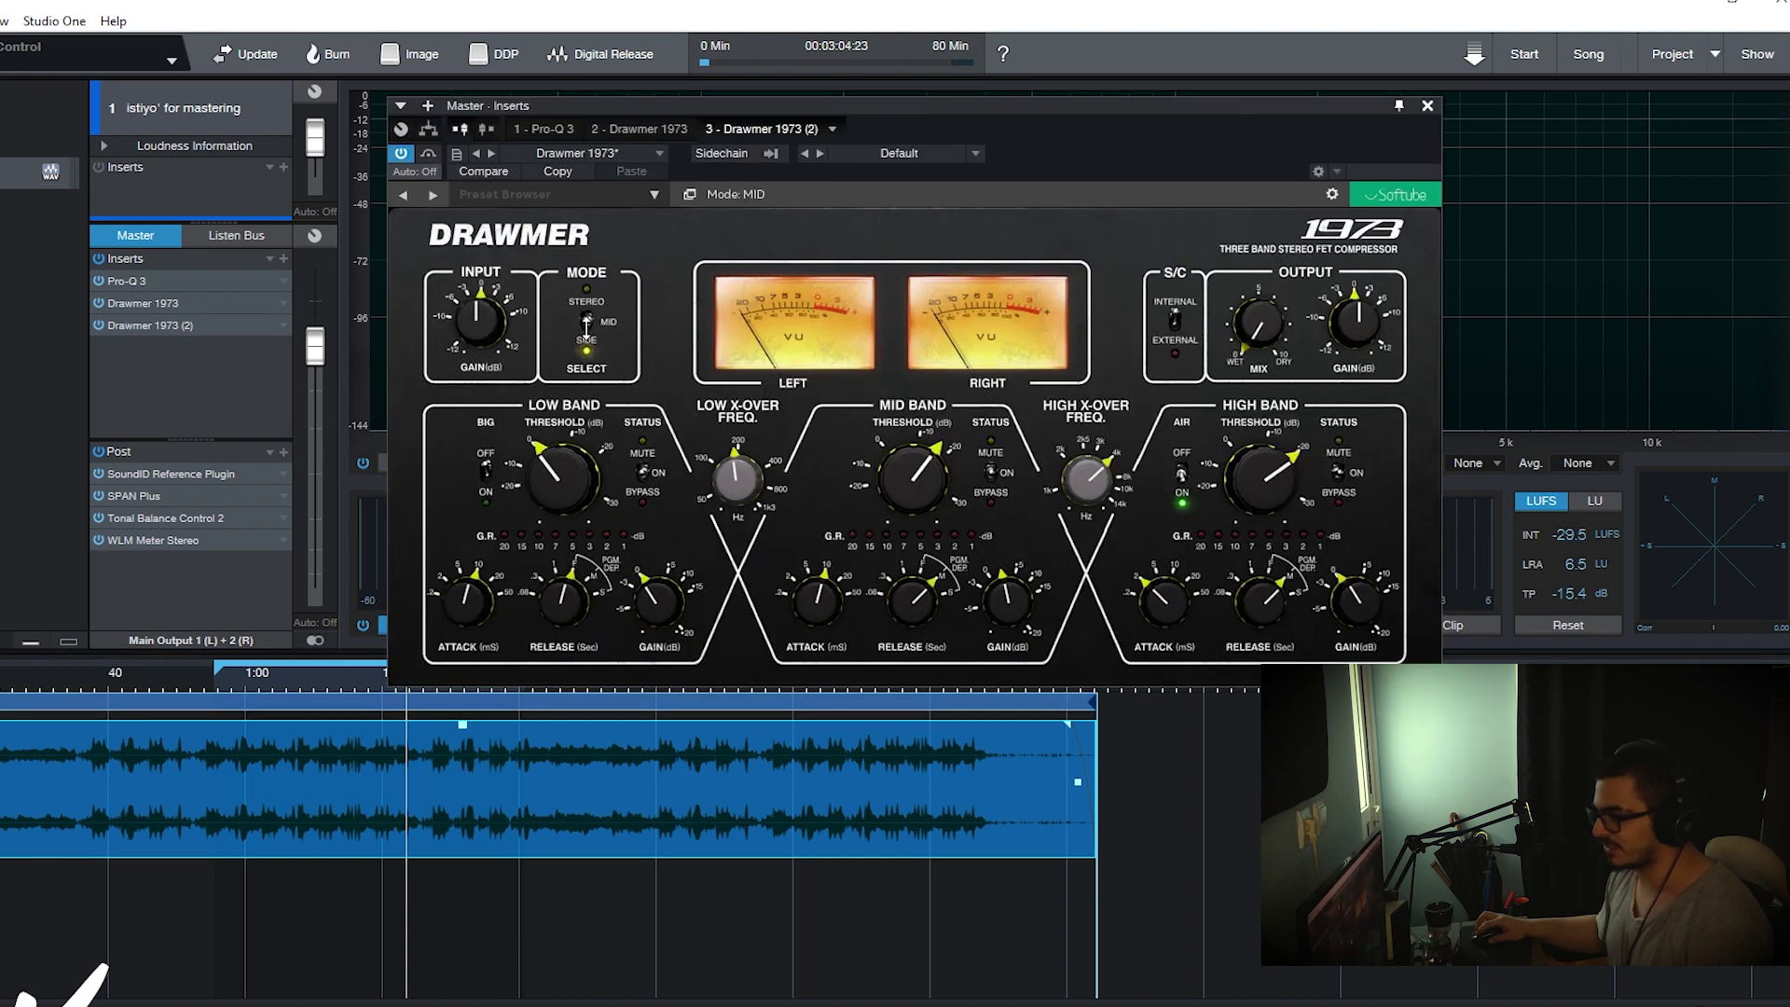
{"action": "left_click", "coordinate": [574, 347]}
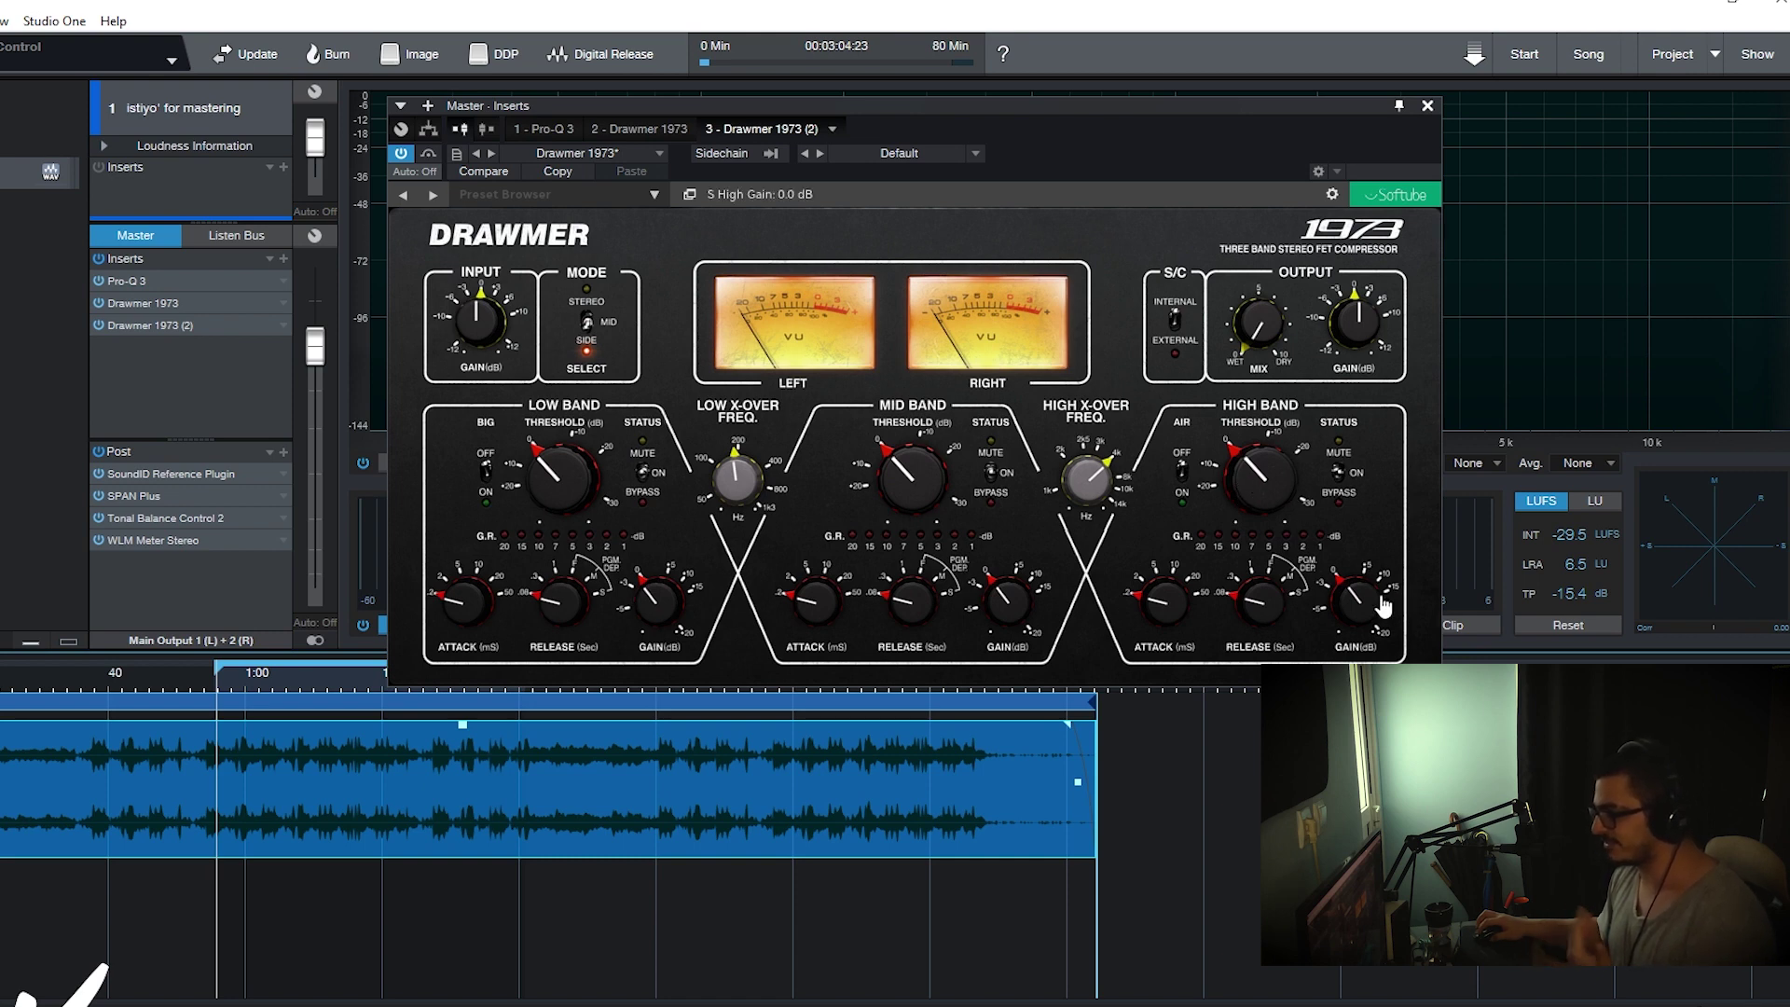
- Raise the second Drawmer 1973's input gain and set the side high band's threshold to about -24 dB with extra gain during playback
{"action": "key", "text": "space"}
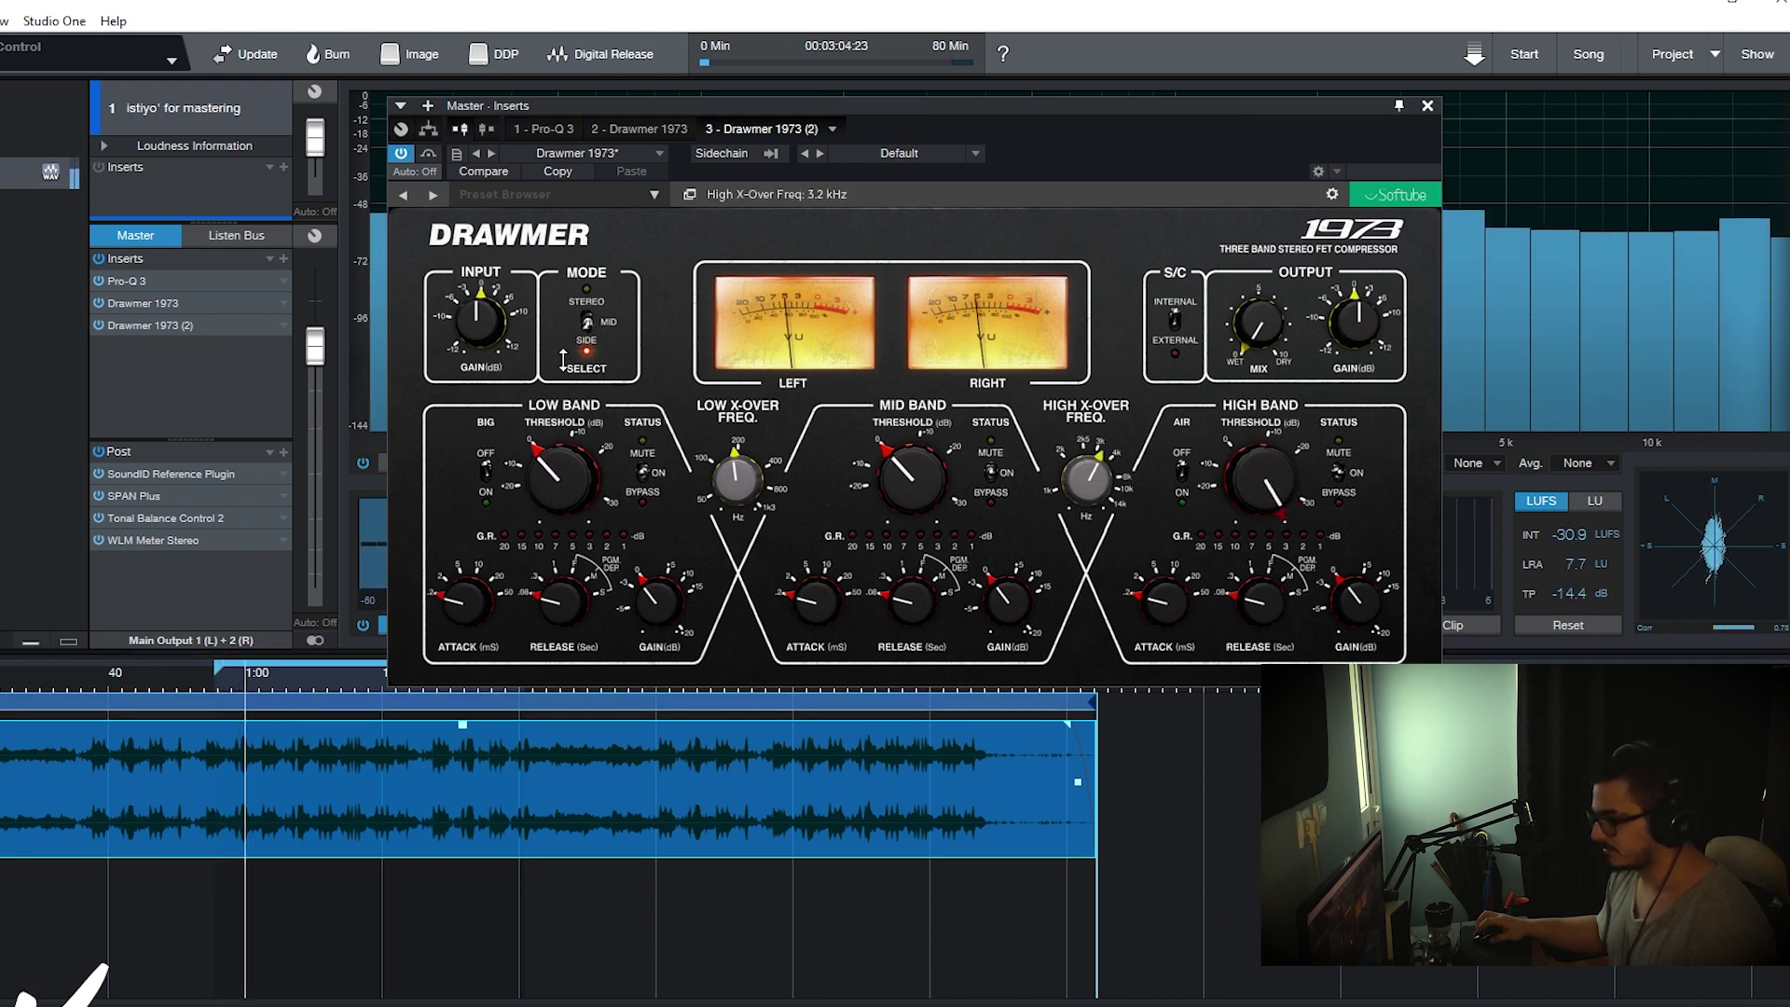
{"action": "left_click_drag", "start_coordinate": [495, 347], "coordinate": [493, 331]}
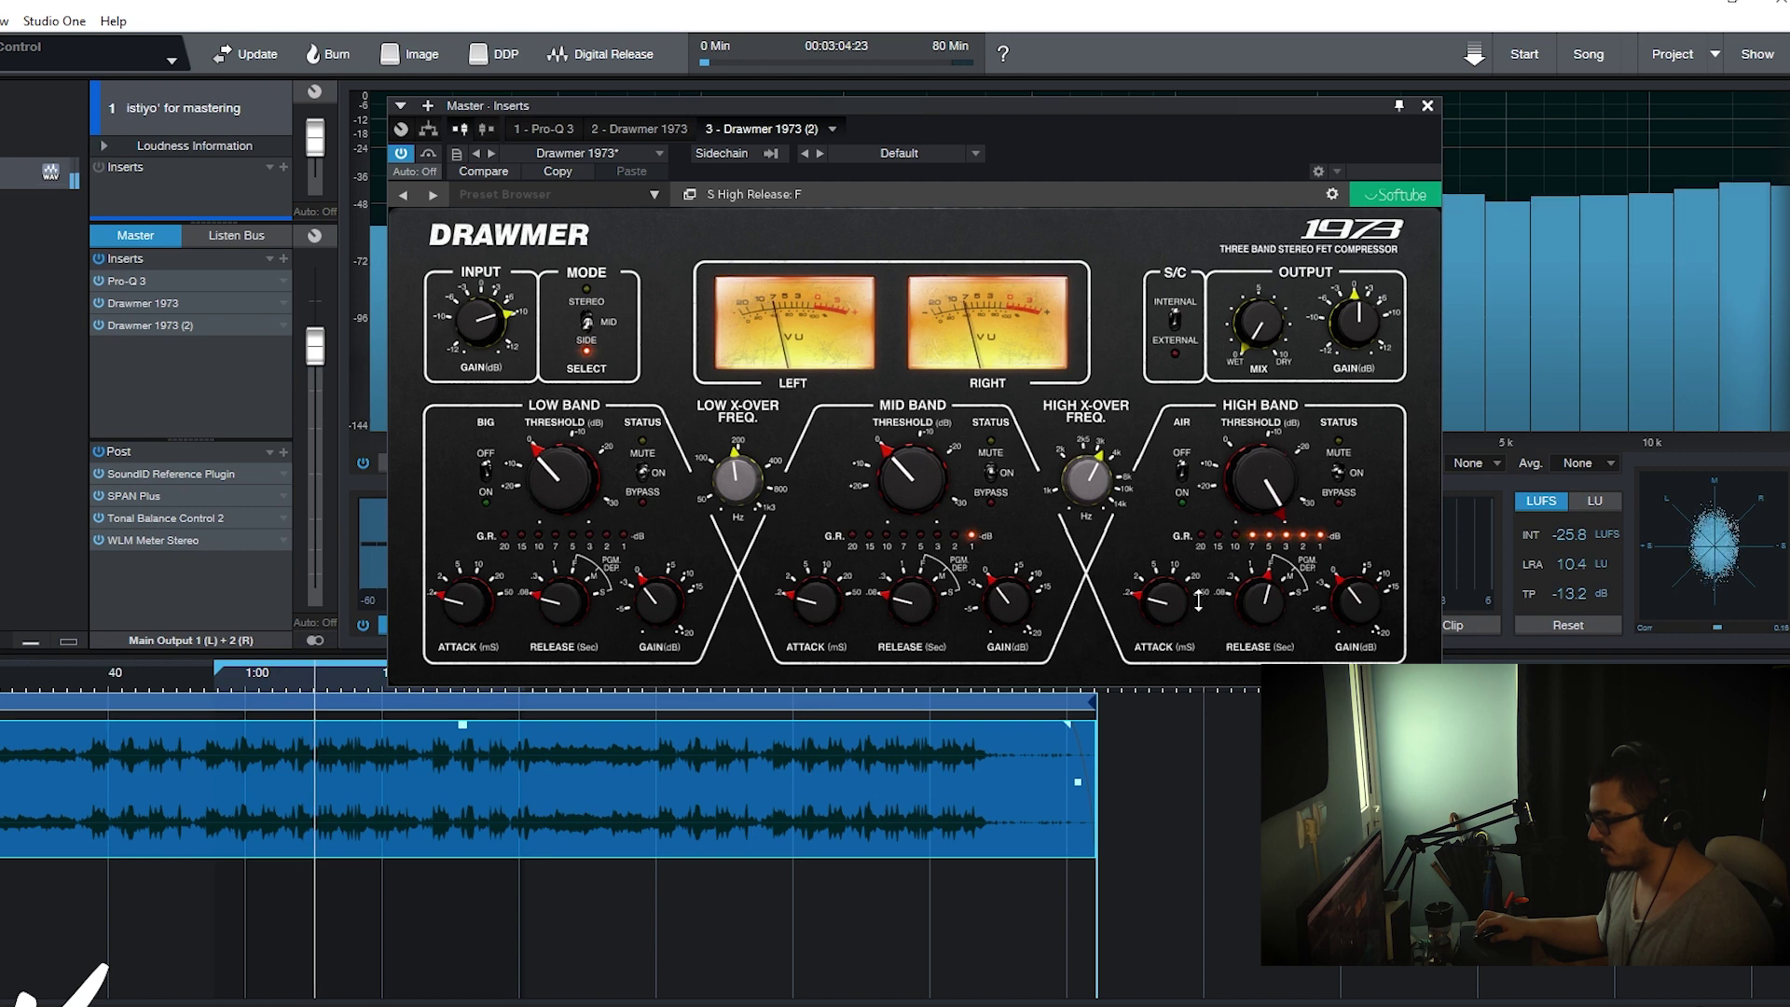
{"action": "left_click_drag", "start_coordinate": [1277, 479], "coordinate": [1263, 527]}
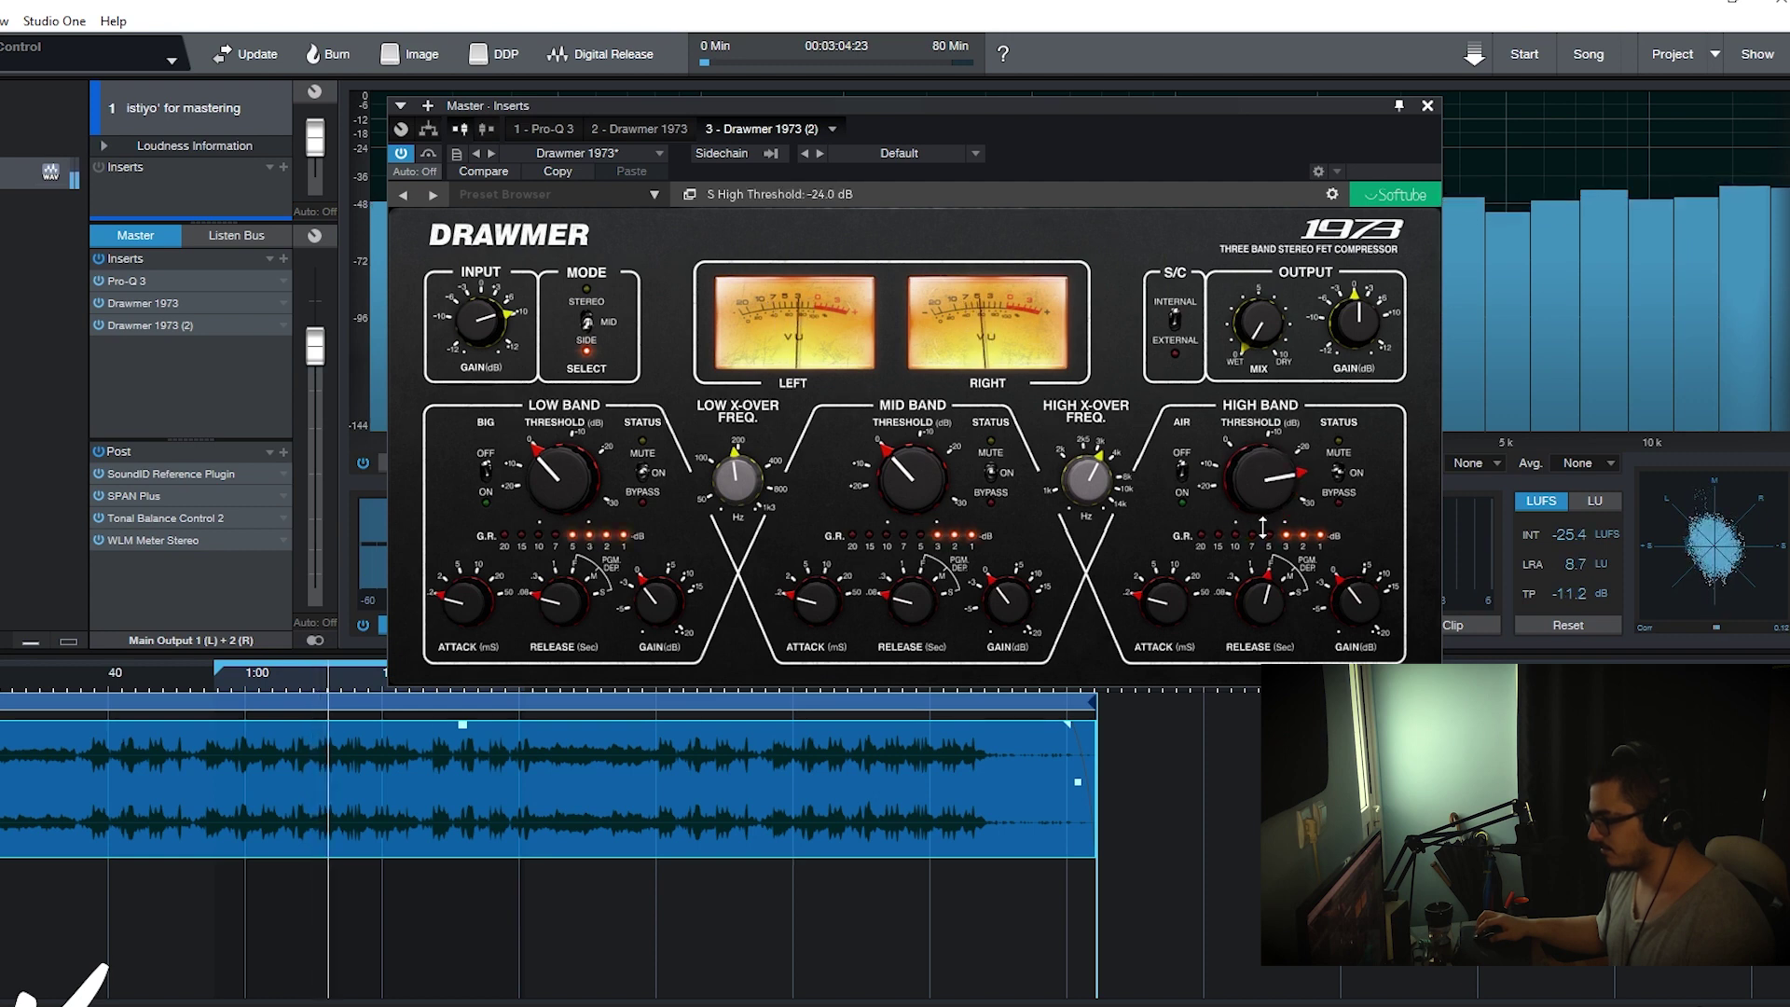
{"action": "left_click_drag", "start_coordinate": [1339, 587], "coordinate": [1387, 532]}
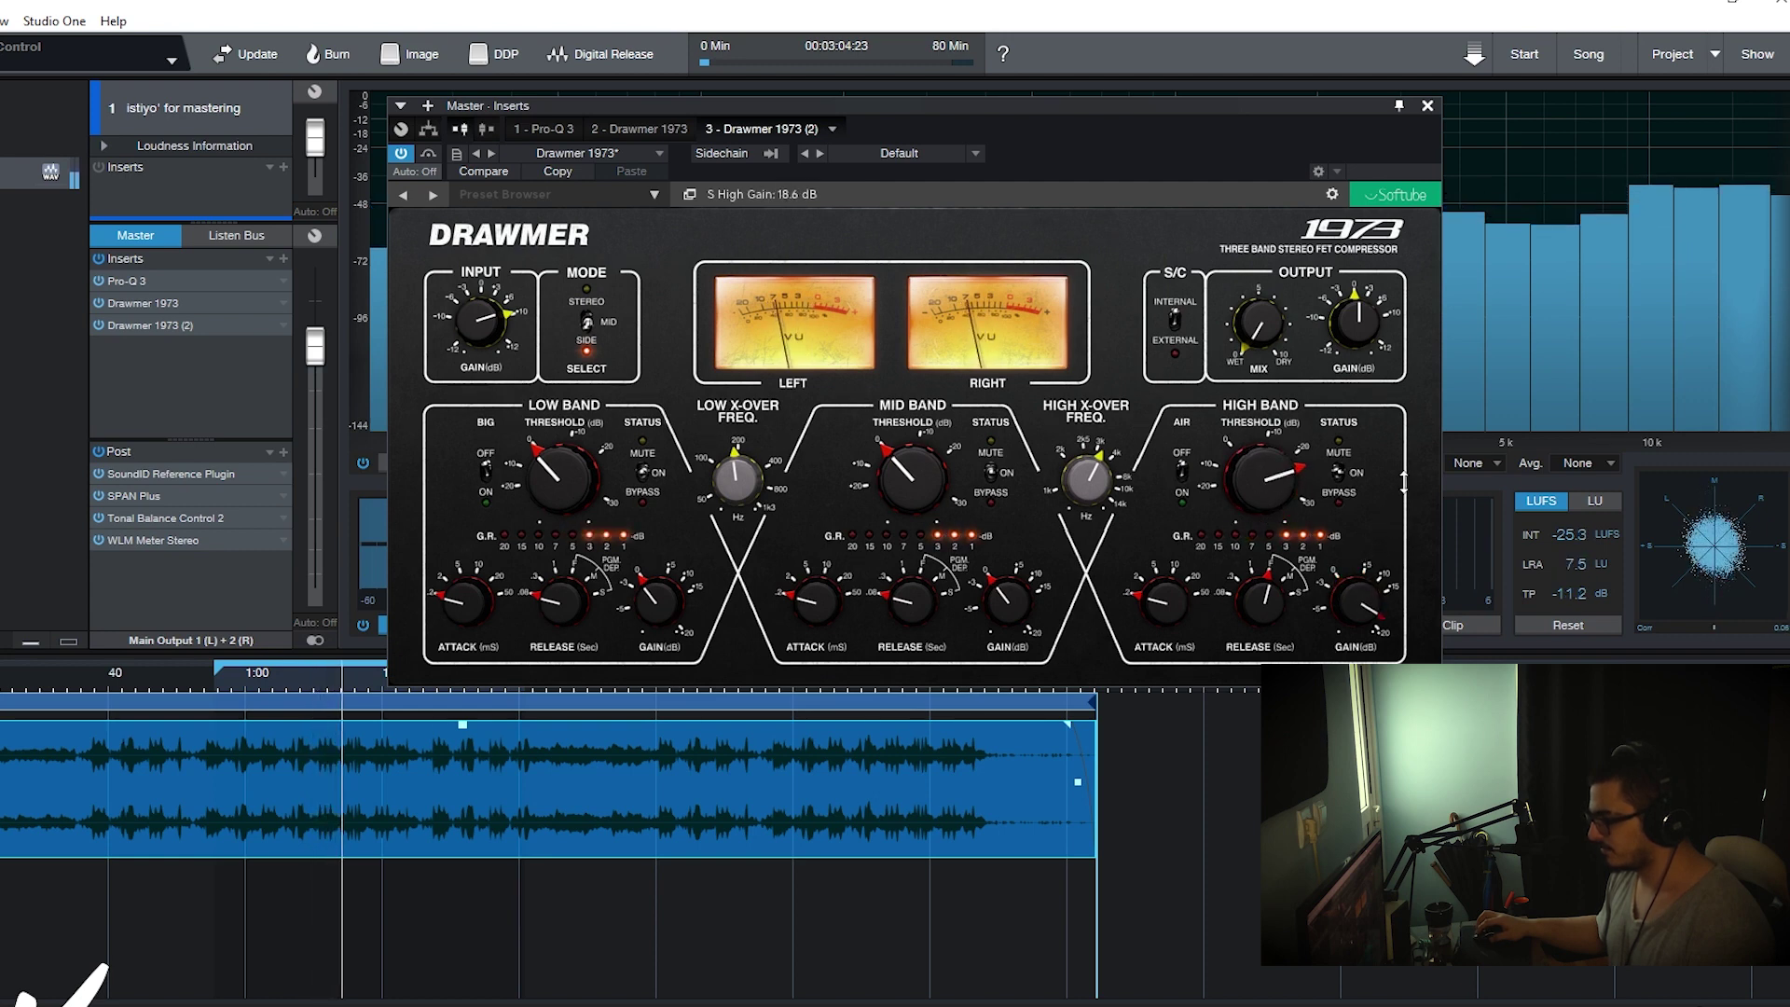
- Adjust the side mid band's threshold and gain, setting the low crossover to about 268 Hz and fine-tuning the high-band threshold
{"action": "left_click_drag", "start_coordinate": [924, 489], "coordinate": [967, 388]}
{"action": "left_click_drag", "start_coordinate": [773, 518], "coordinate": [756, 472]}
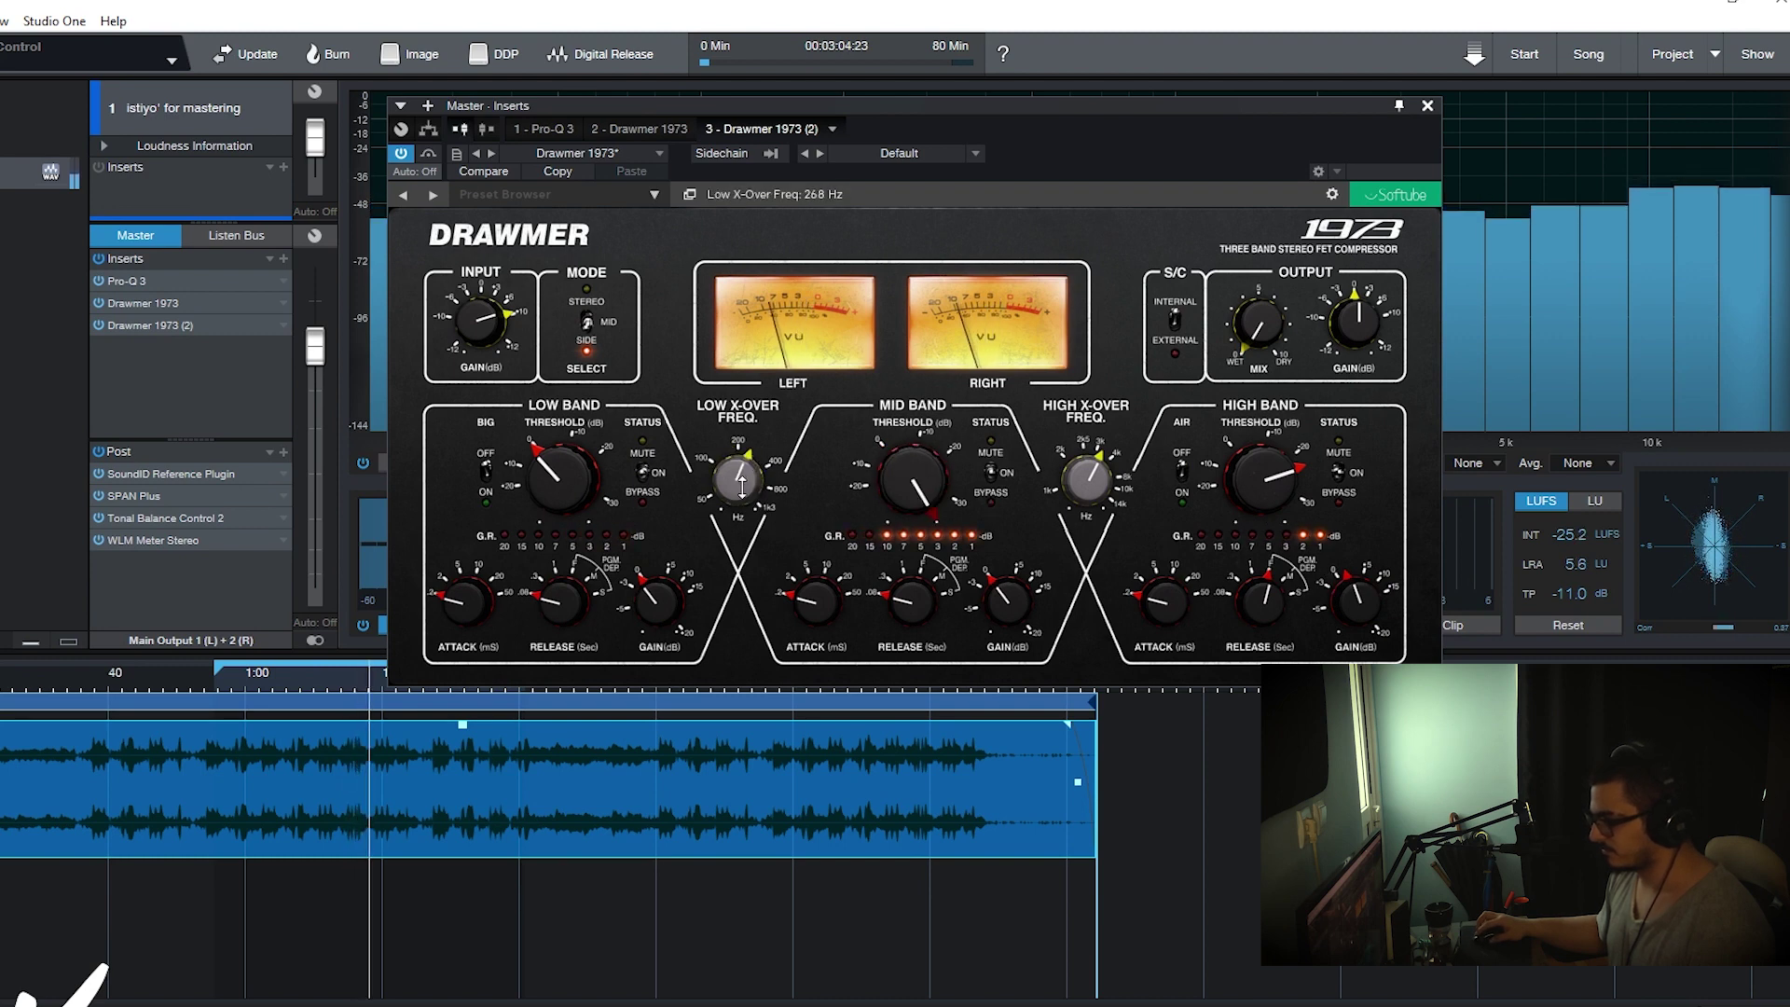
{"action": "left_click_drag", "start_coordinate": [987, 475], "coordinate": [1023, 362]}
{"action": "mouse_move", "coordinate": [1280, 480]}
{"action": "left_mouse_down"}
{"action": "mouse_move", "coordinate": [1280, 452]}
{"action": "mouse_move", "coordinate": [1274, 472]}
{"action": "left_mouse_up"}
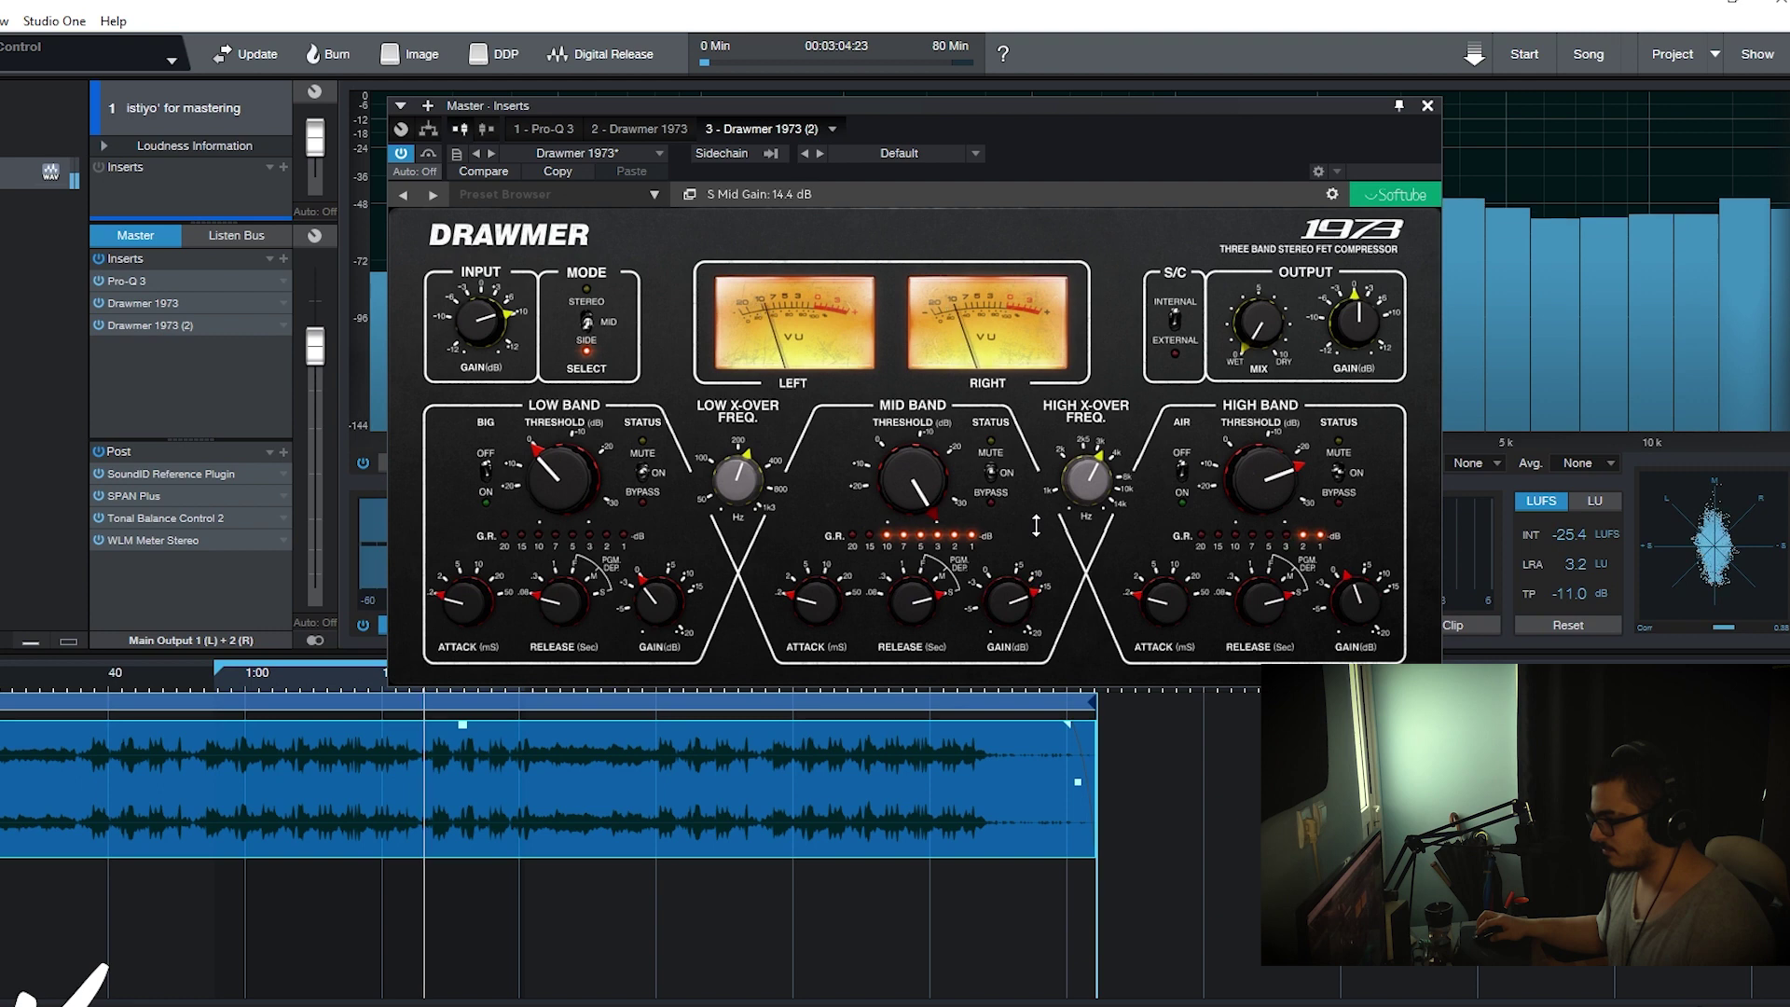
{"action": "left_click_drag", "start_coordinate": [913, 488], "coordinate": [904, 541]}
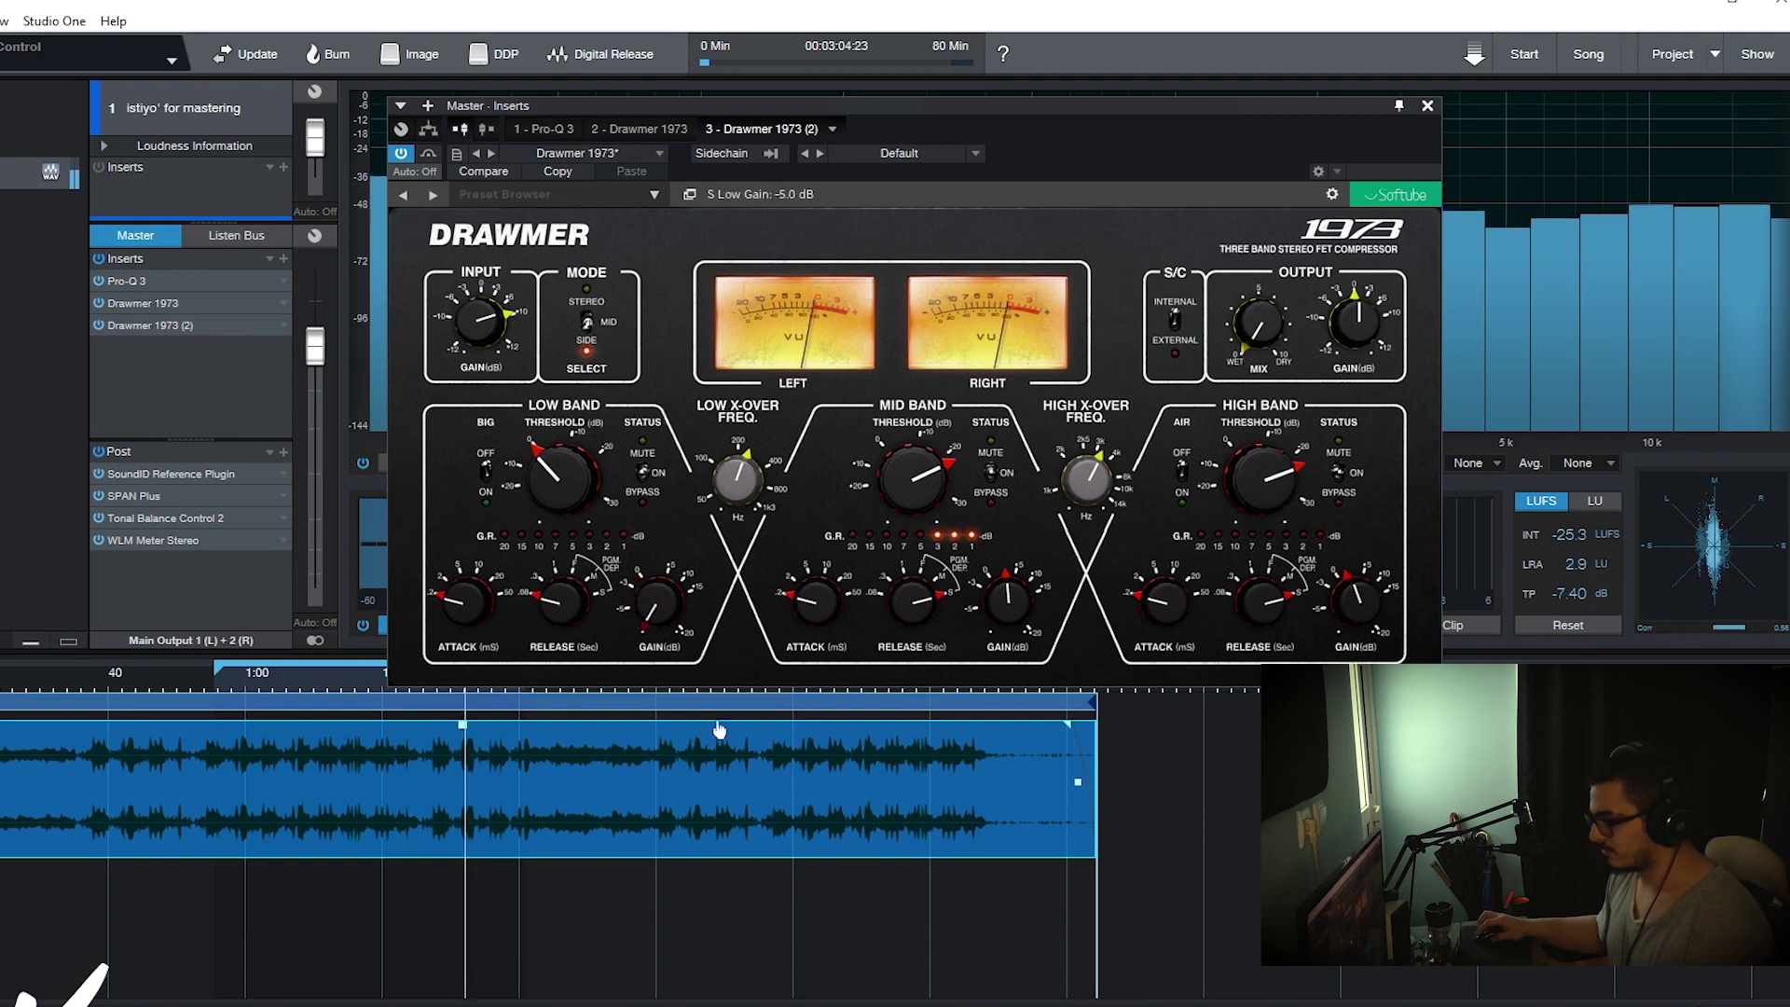
- Lower the low crossover frequency, set the side low threshold to -0.3 dB and set the output gain to about 0.2 dB
{"action": "left_click_drag", "start_coordinate": [739, 517], "coordinate": [734, 530]}
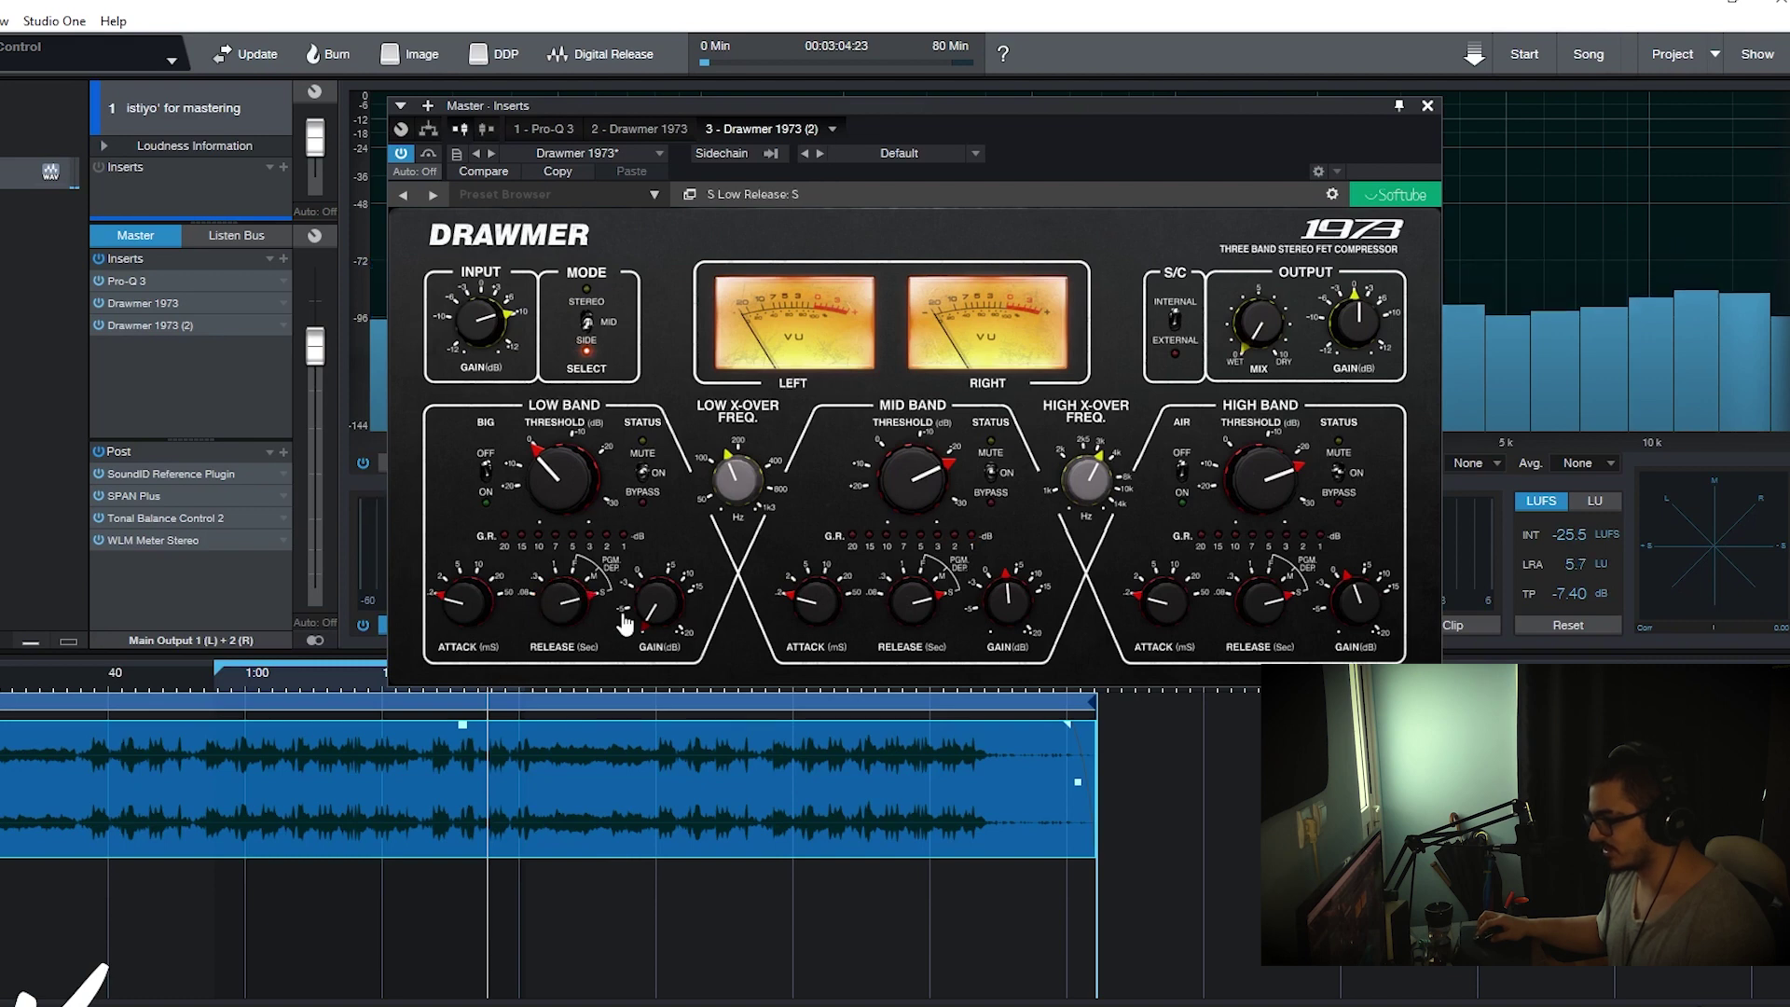
{"action": "left_click", "coordinate": [565, 494]}
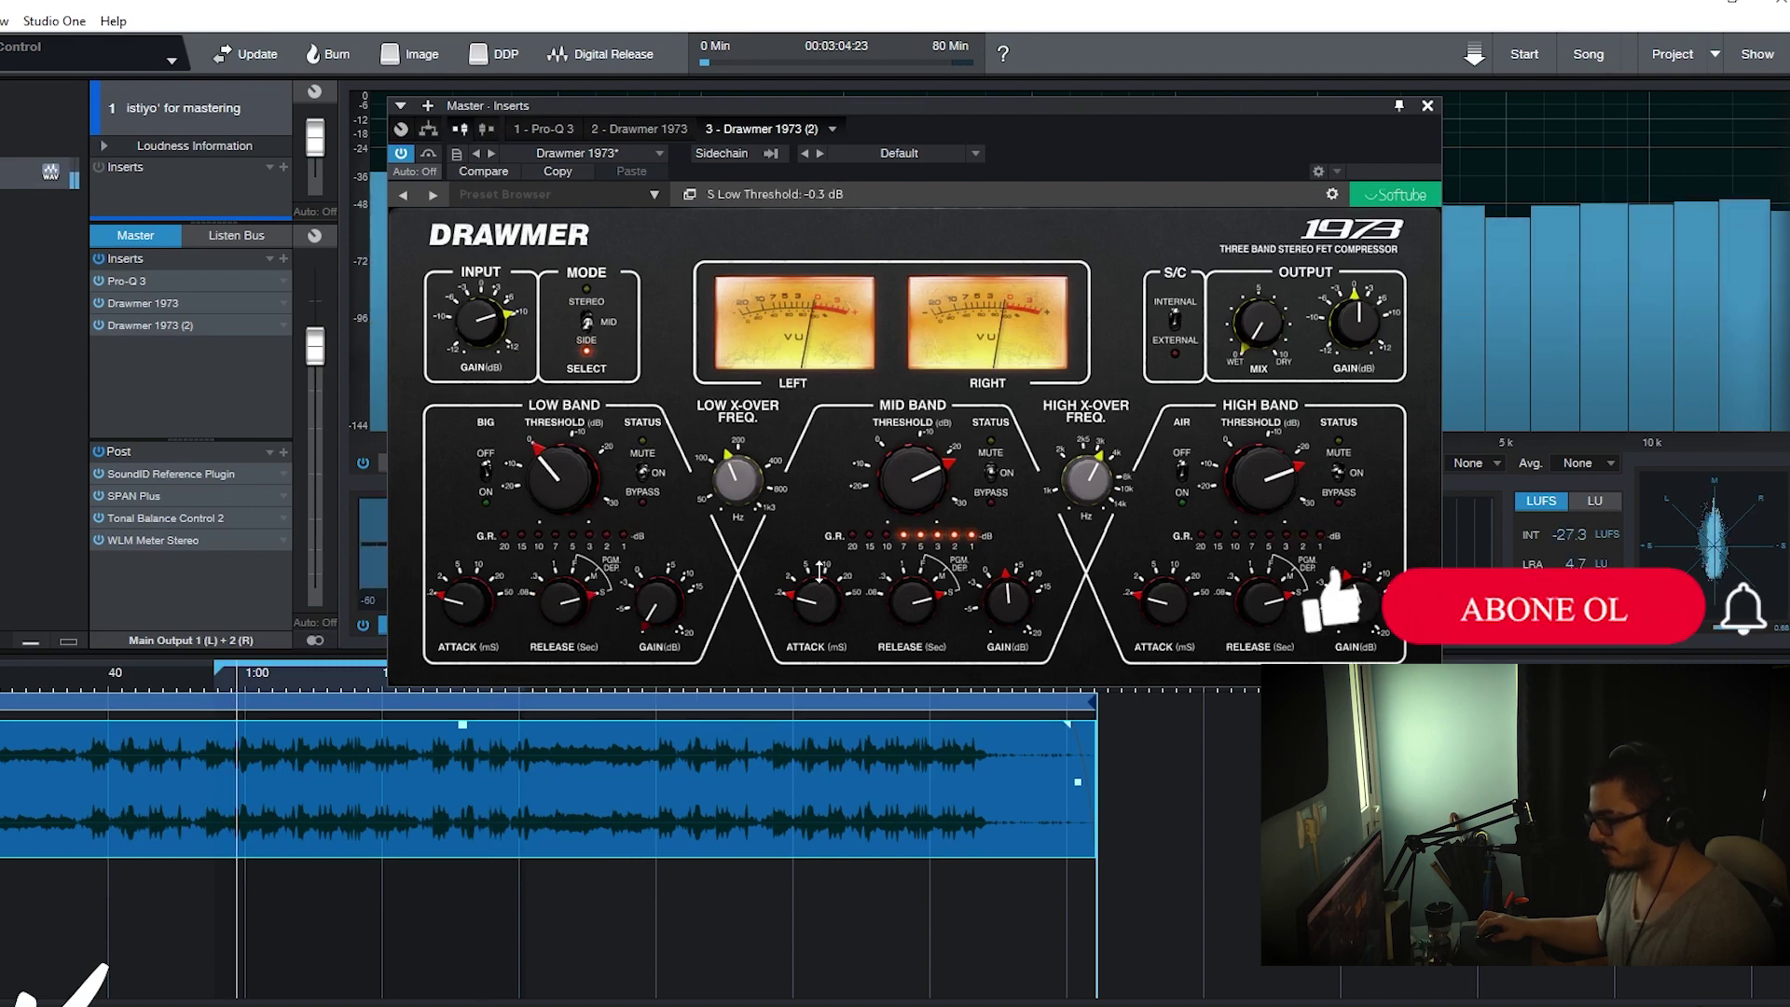
{"action": "mouse_move", "coordinate": [1357, 321]}
{"action": "left_mouse_down"}
{"action": "mouse_move", "coordinate": [1388, 238]}
{"action": "mouse_move", "coordinate": [1354, 361]}
{"action": "mouse_move", "coordinate": [1362, 328]}
{"action": "left_mouse_up"}
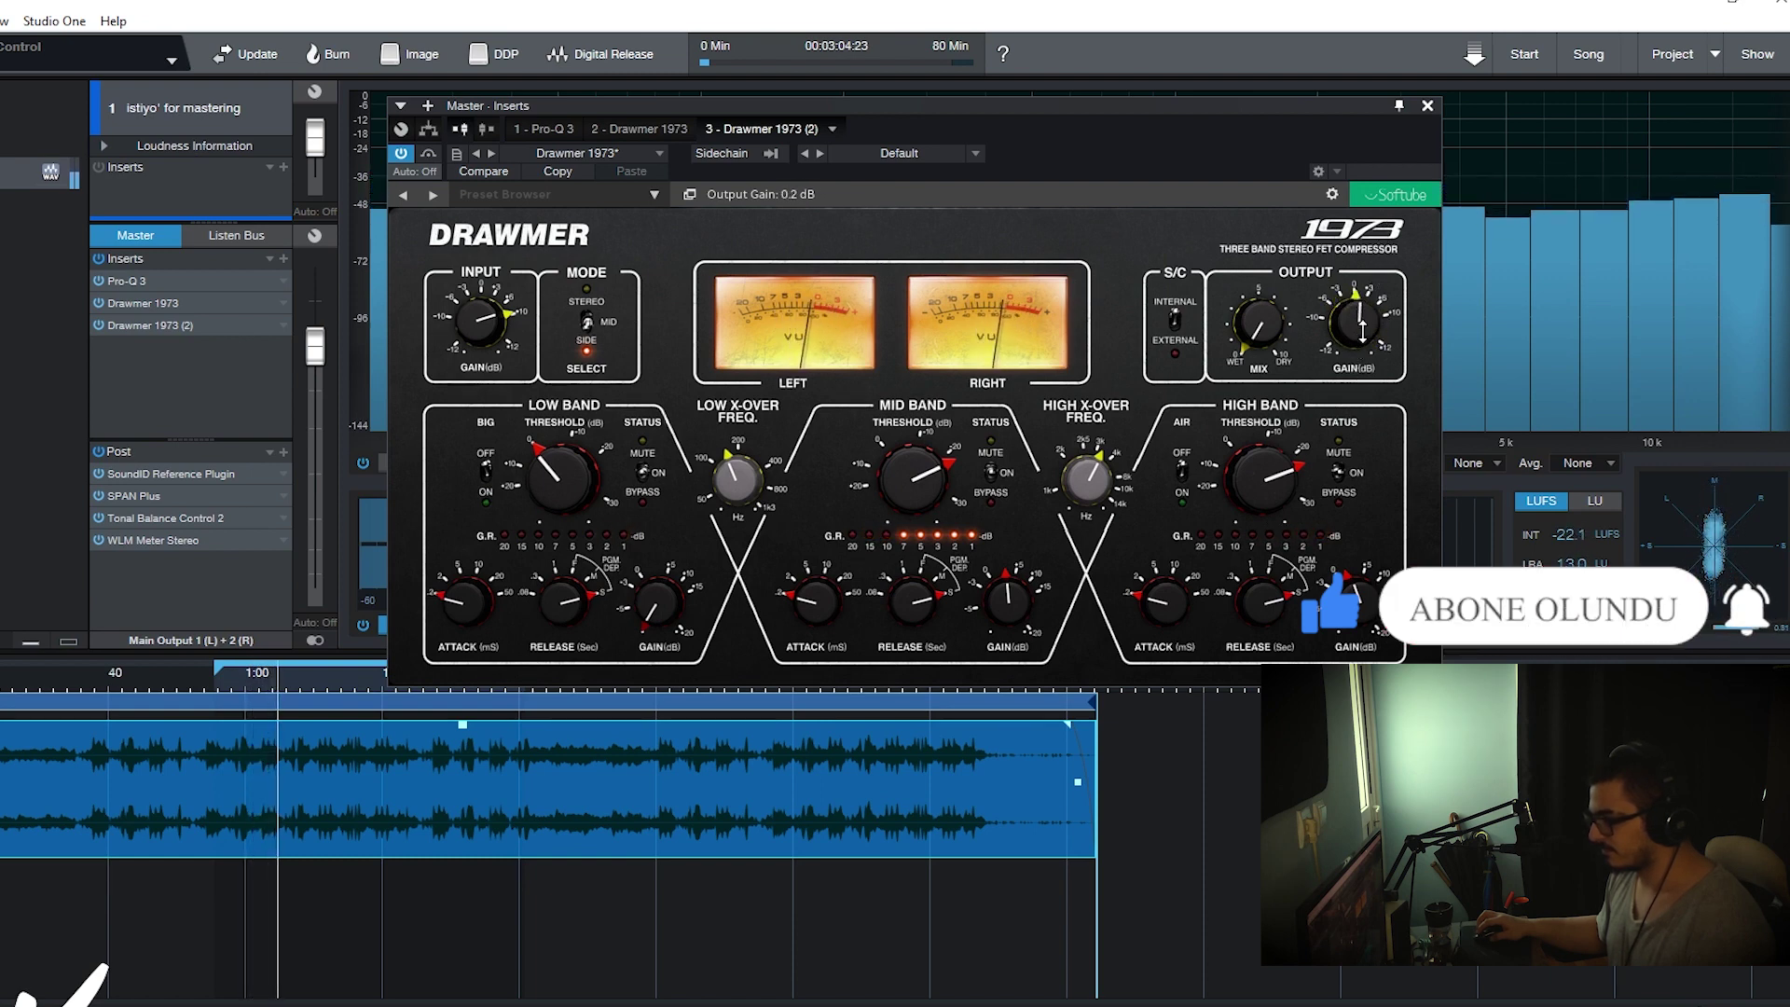
- Replay the loop section and switch all master inserts off and on to compare the processed and unprocessed sound
{"action": "left_click", "coordinate": [227, 687]}
{"action": "left_click", "coordinate": [99, 258]}
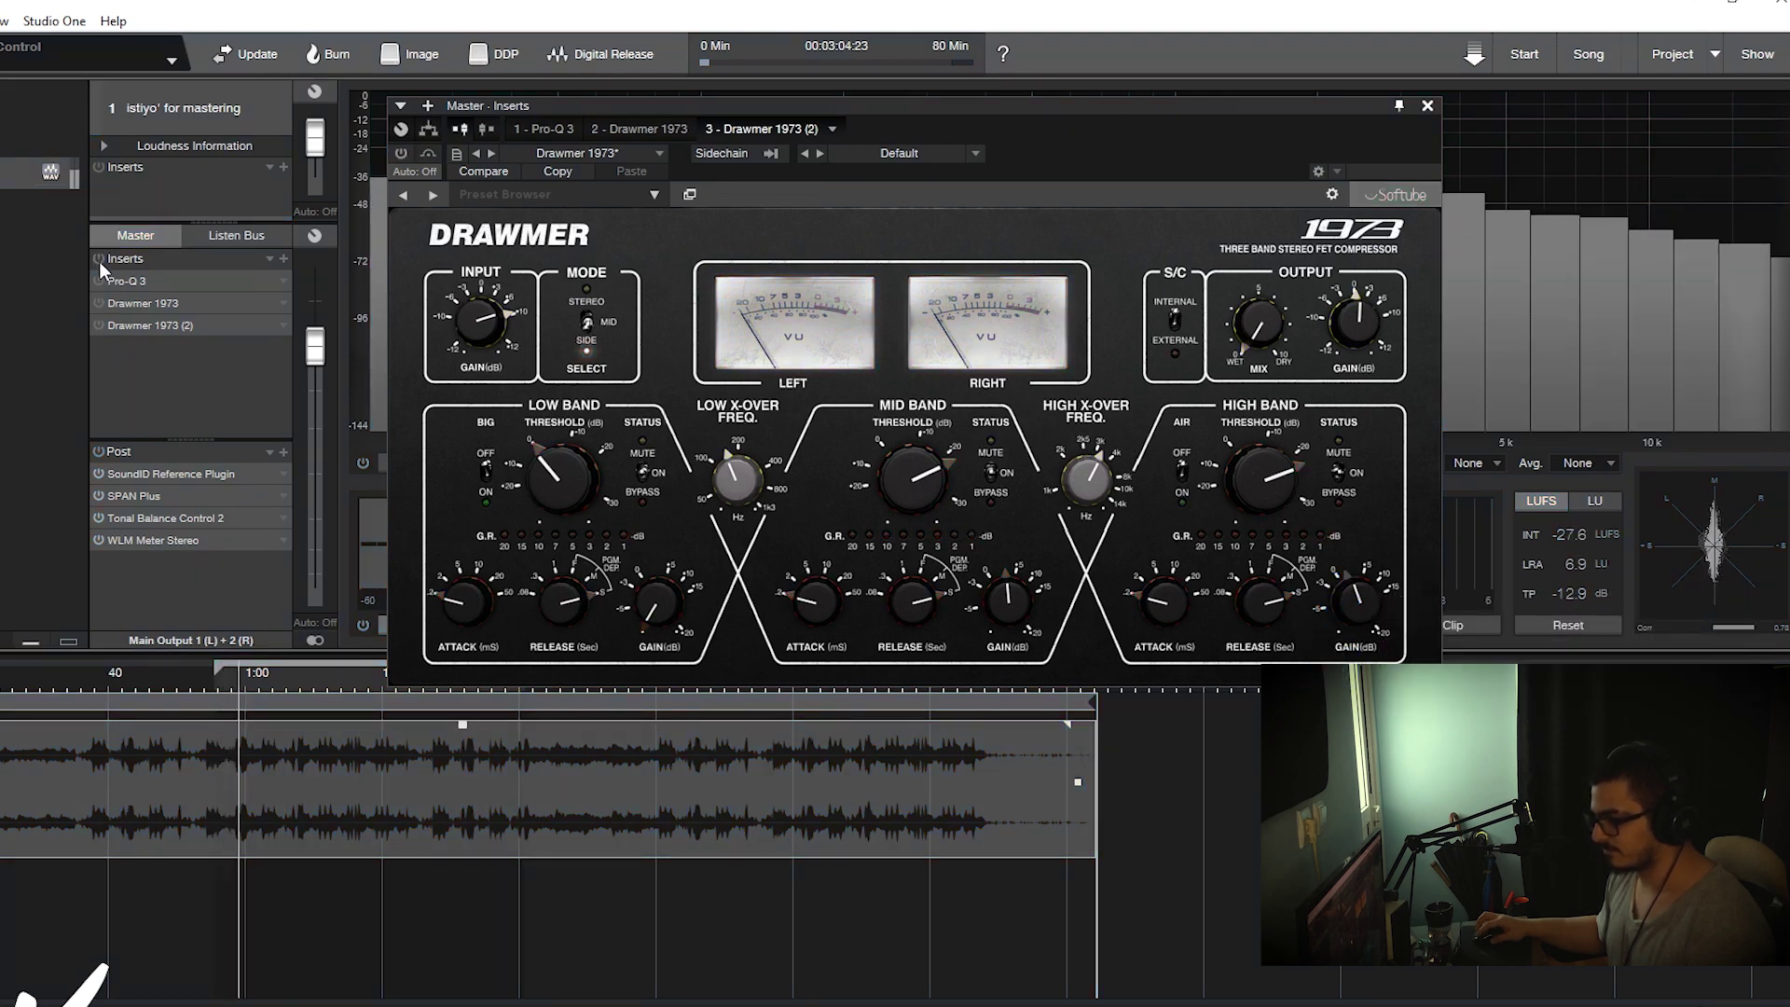
{"action": "left_click", "coordinate": [99, 260]}
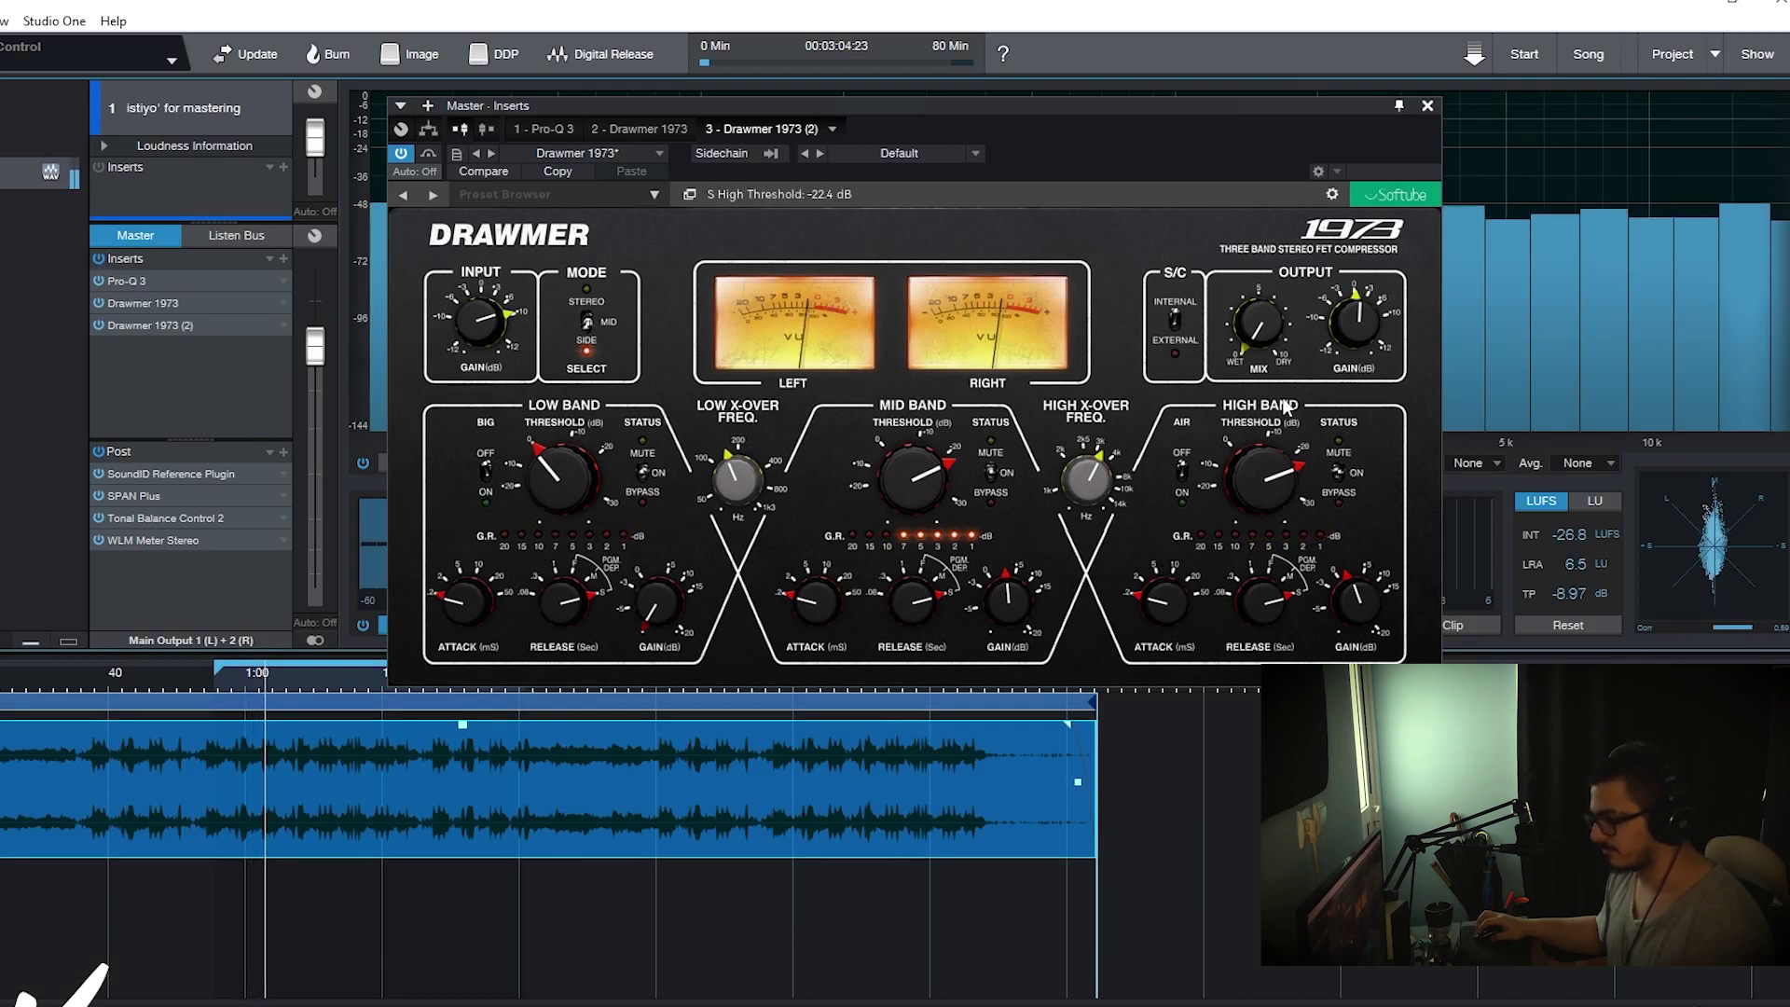
{"action": "left_click", "coordinate": [97, 257]}
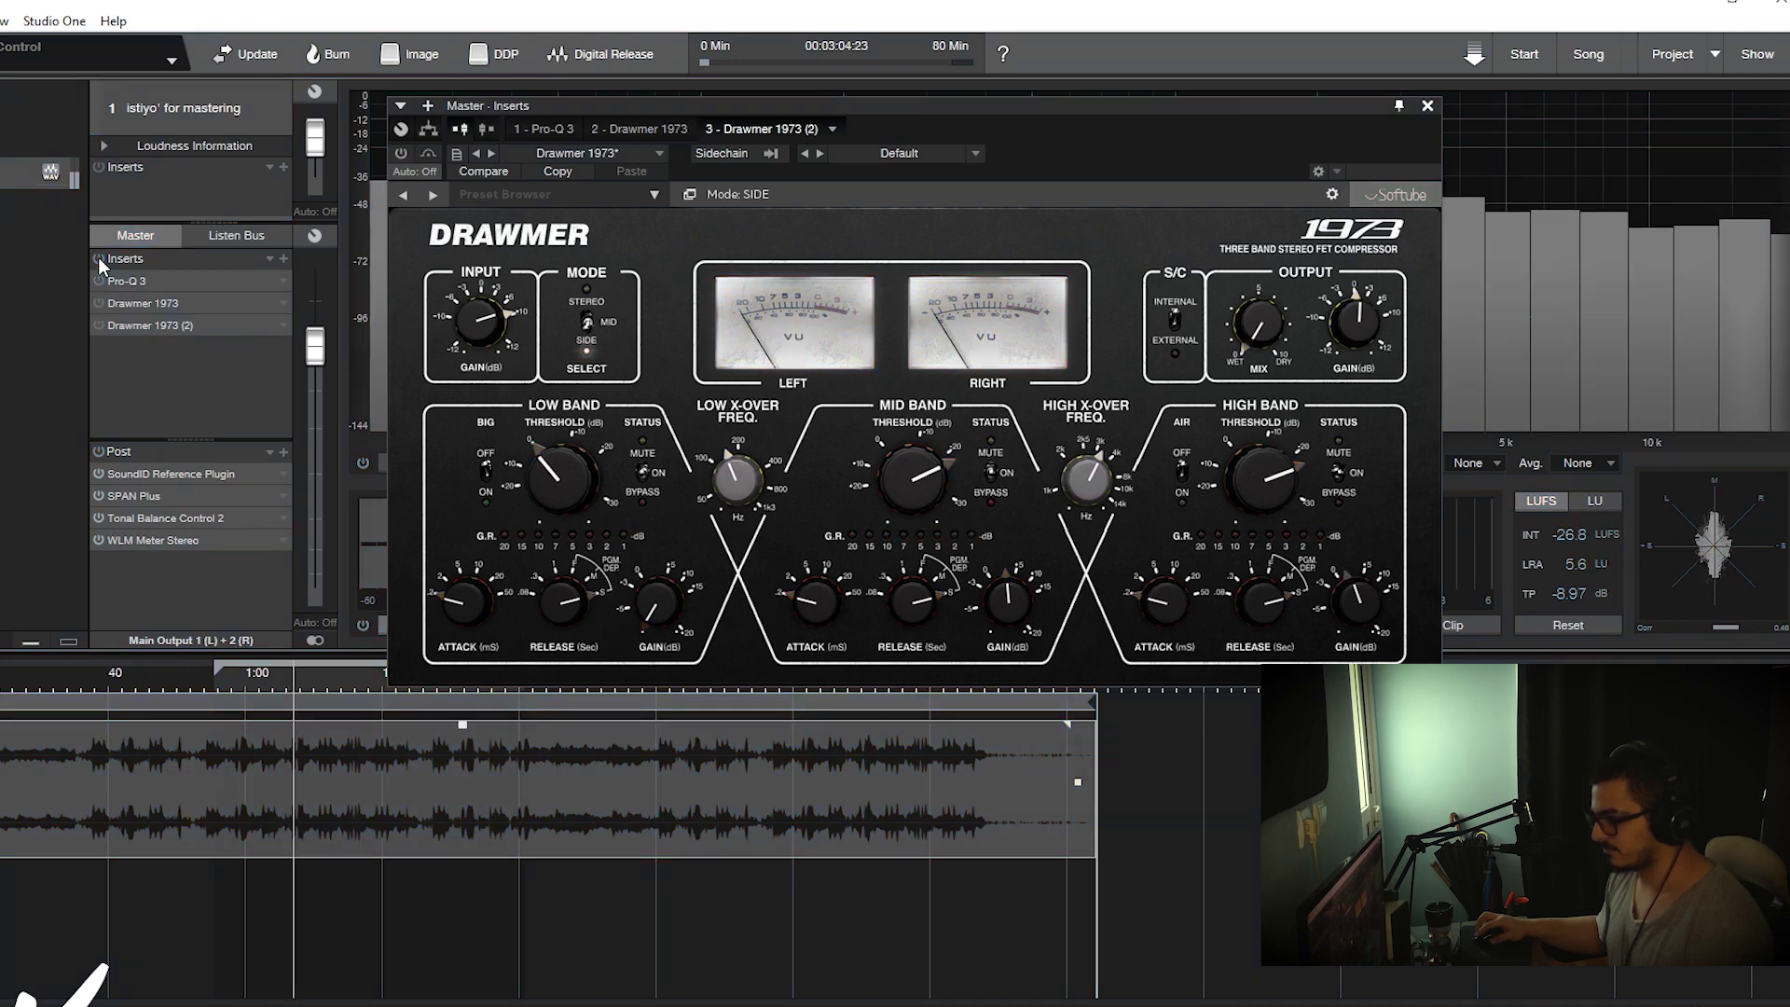
{"action": "left_click", "coordinate": [98, 259]}
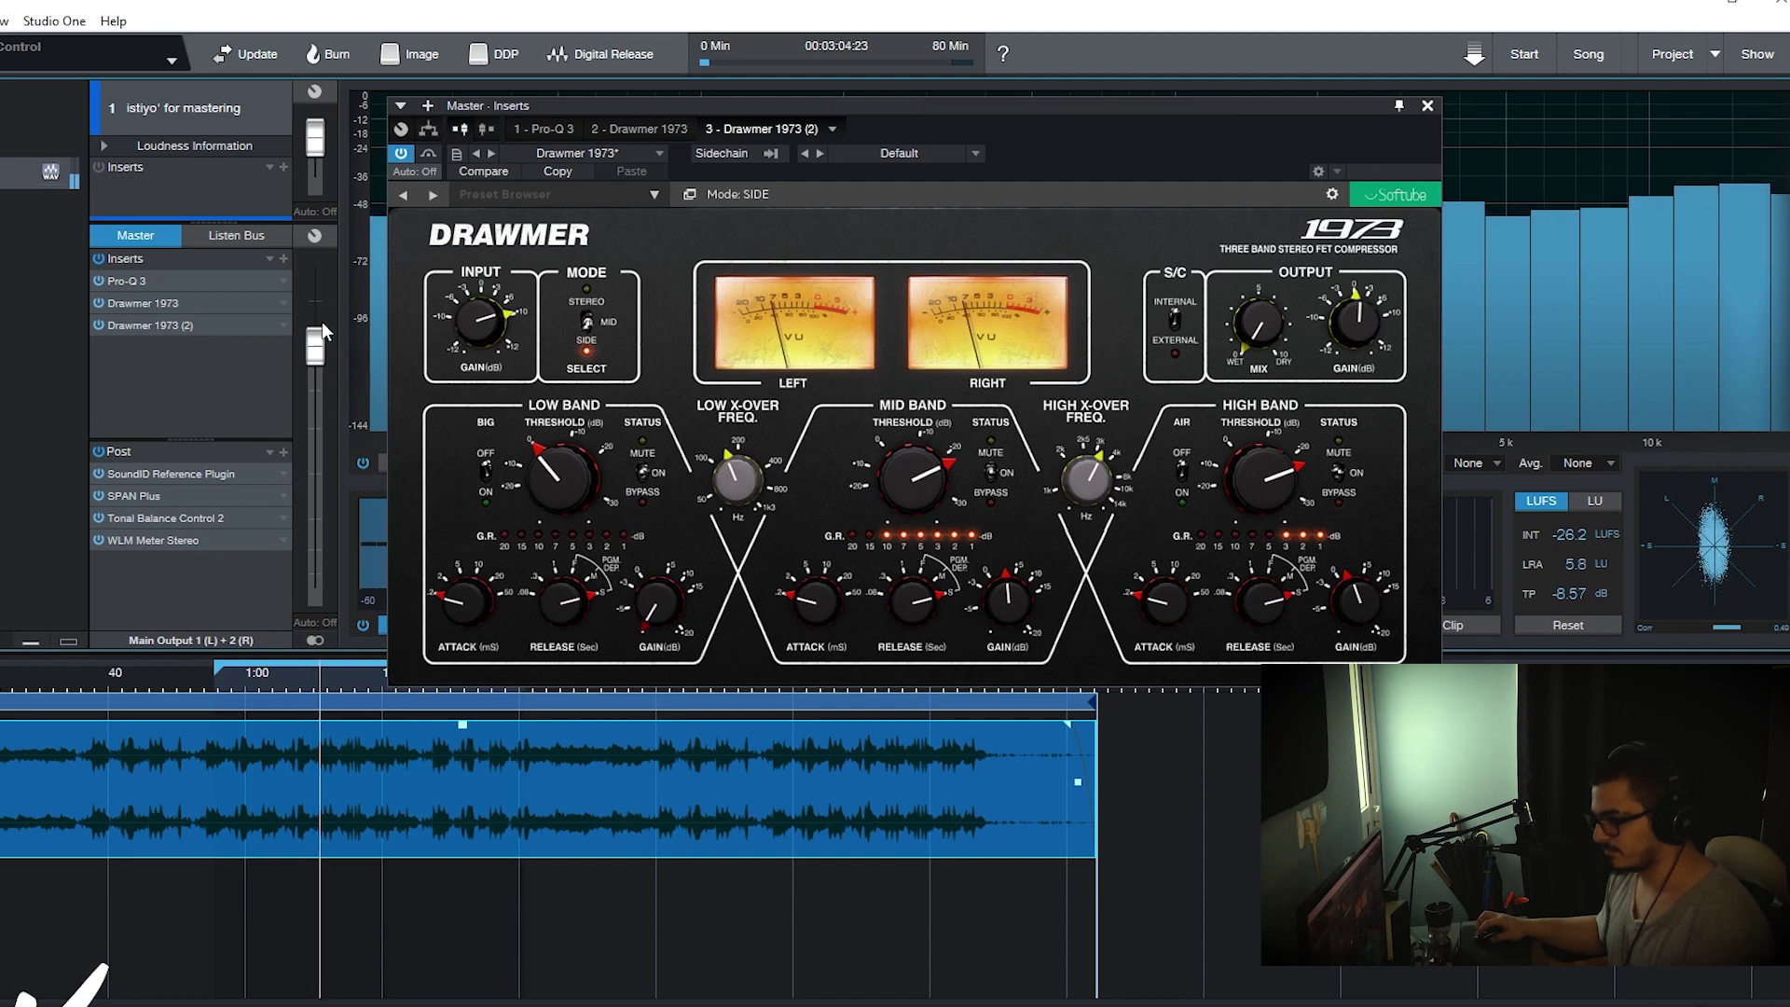
- Insert a second FabFilter Pro-Q 3 at the end of the master insert chain
{"action": "left_click", "coordinate": [283, 258]}
{"action": "type", "text": "q"}
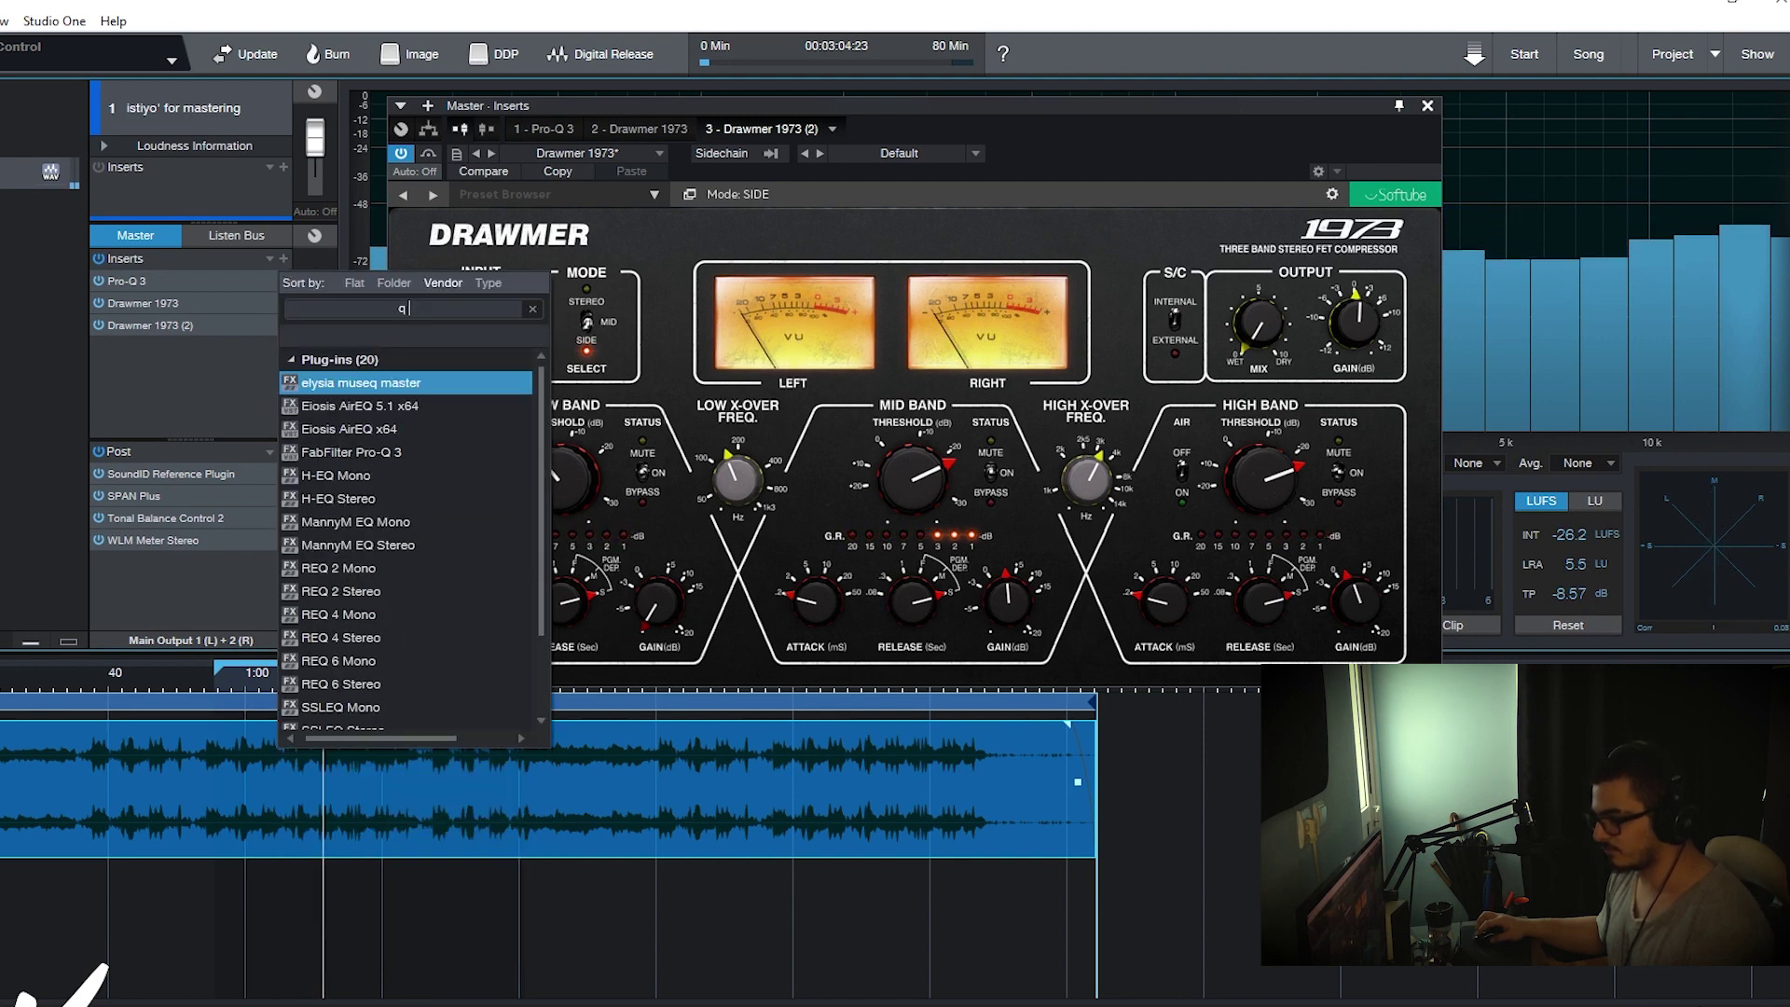
{"action": "type", "text": " 3"}
{"action": "double_click", "coordinate": [363, 402]}
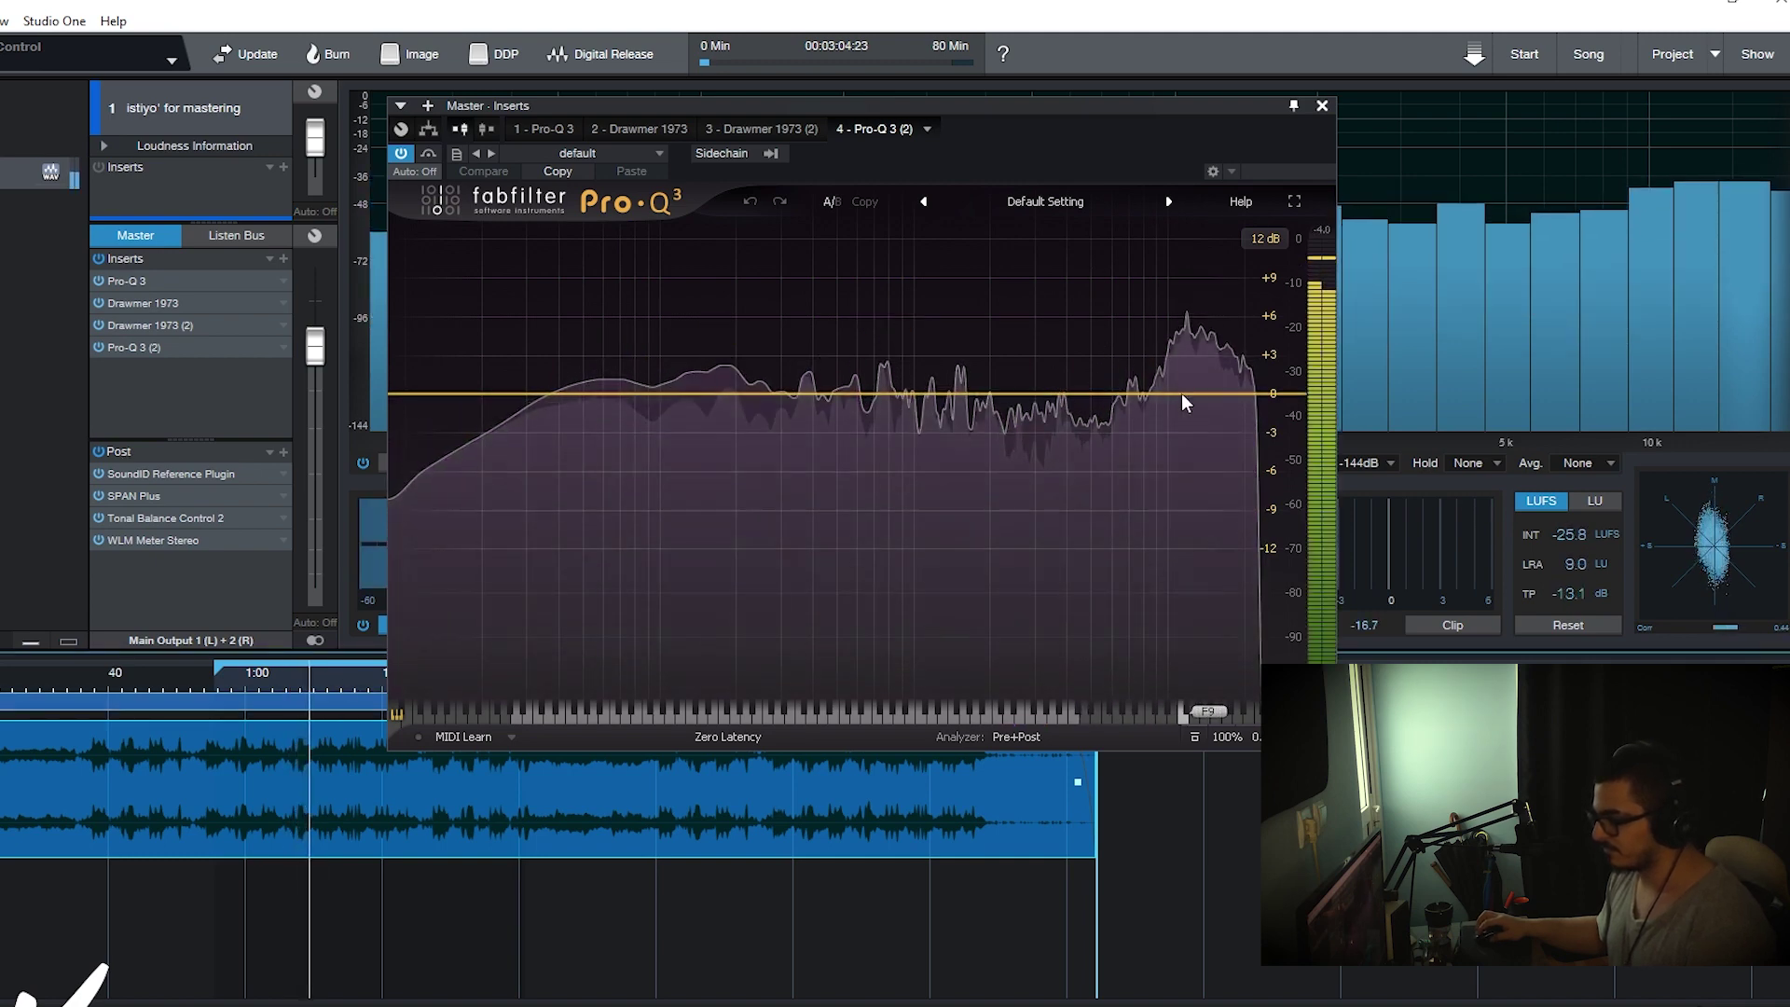
- Add a high-shelf band at 9916.9 Hz with Q 0.3 and a dynamic range of about -1.87 dB, using Linear Phase processing
{"action": "double_click", "coordinate": [1166, 394]}
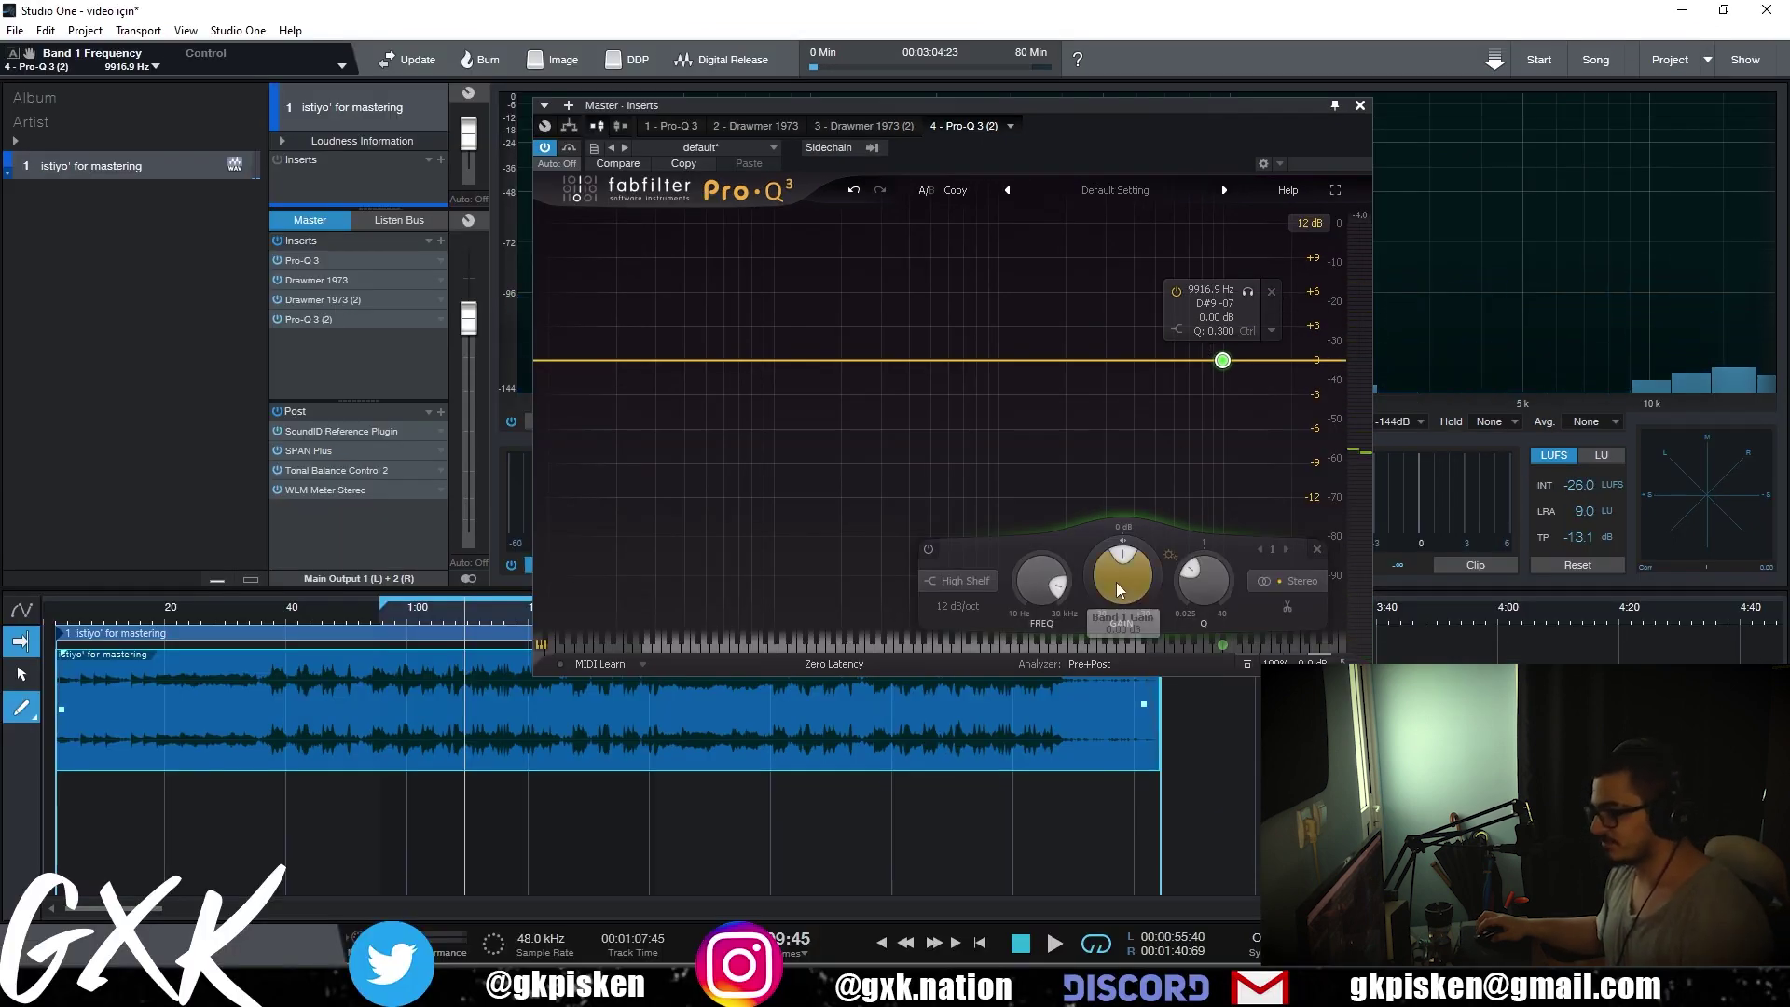
{"action": "left_click_drag", "start_coordinate": [1097, 563], "coordinate": [1096, 571]}
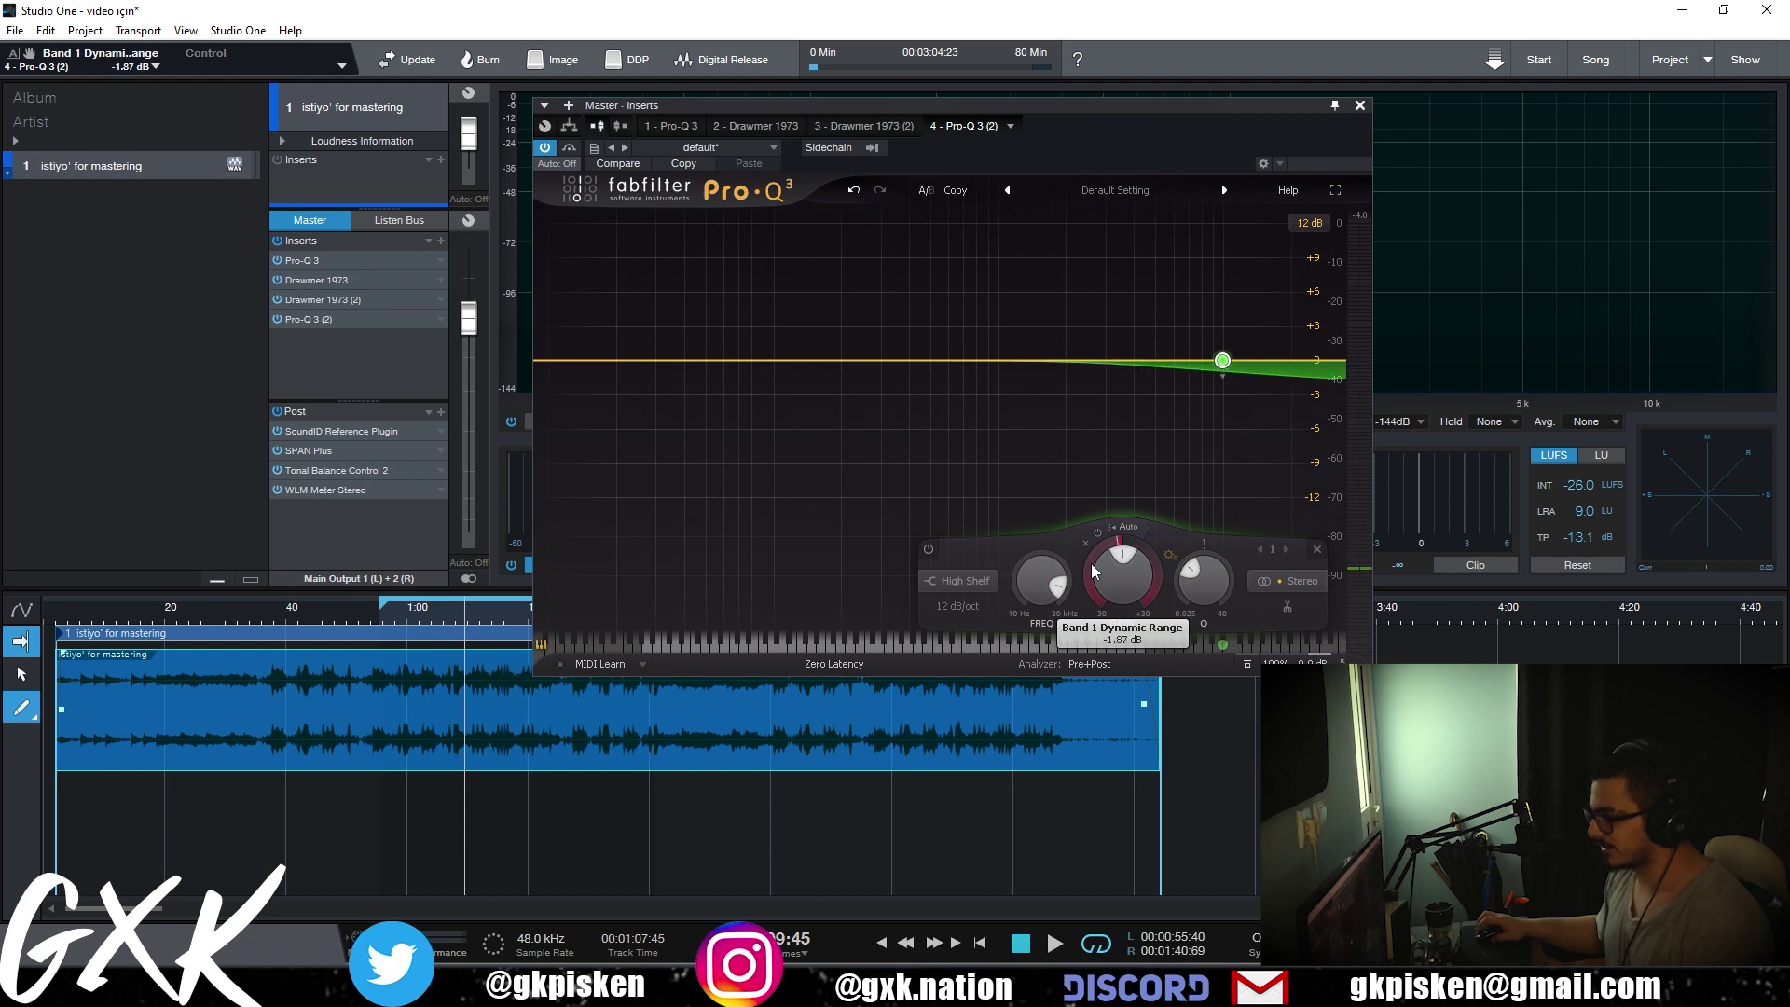
{"action": "left_click", "coordinate": [833, 664]}
{"action": "left_click", "coordinate": [858, 727]}
- Set the high-shelf band's dynamic range to -3.84 dB and its threshold to about -21.2 dB during playback
{"action": "key", "text": "space"}
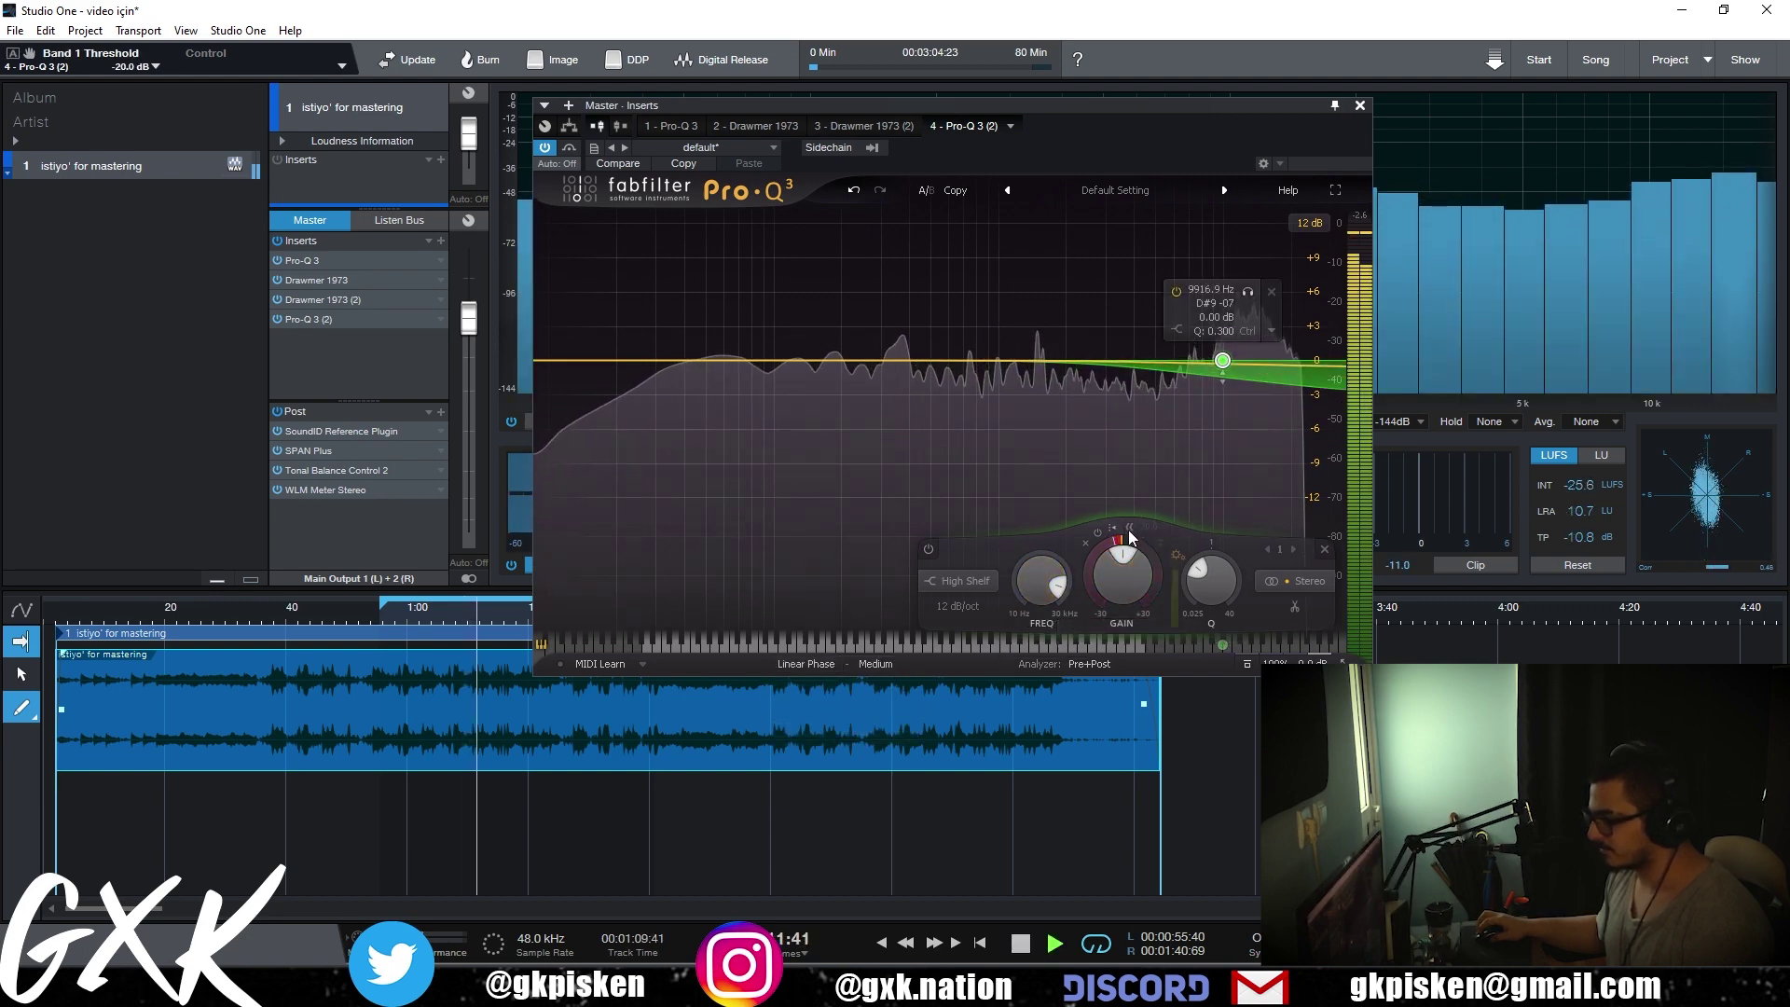
{"action": "left_click_drag", "start_coordinate": [1099, 559], "coordinate": [1097, 579]}
{"action": "key", "text": "space"}
- Insert the Voxengo Marquis Compressor at the end of the master insert chain
{"action": "left_click", "coordinate": [439, 239]}
{"action": "type", "text": "comp"}
{"action": "scroll", "coordinate": [567, 455], "scroll_direction": "down", "scroll_amount": 5}
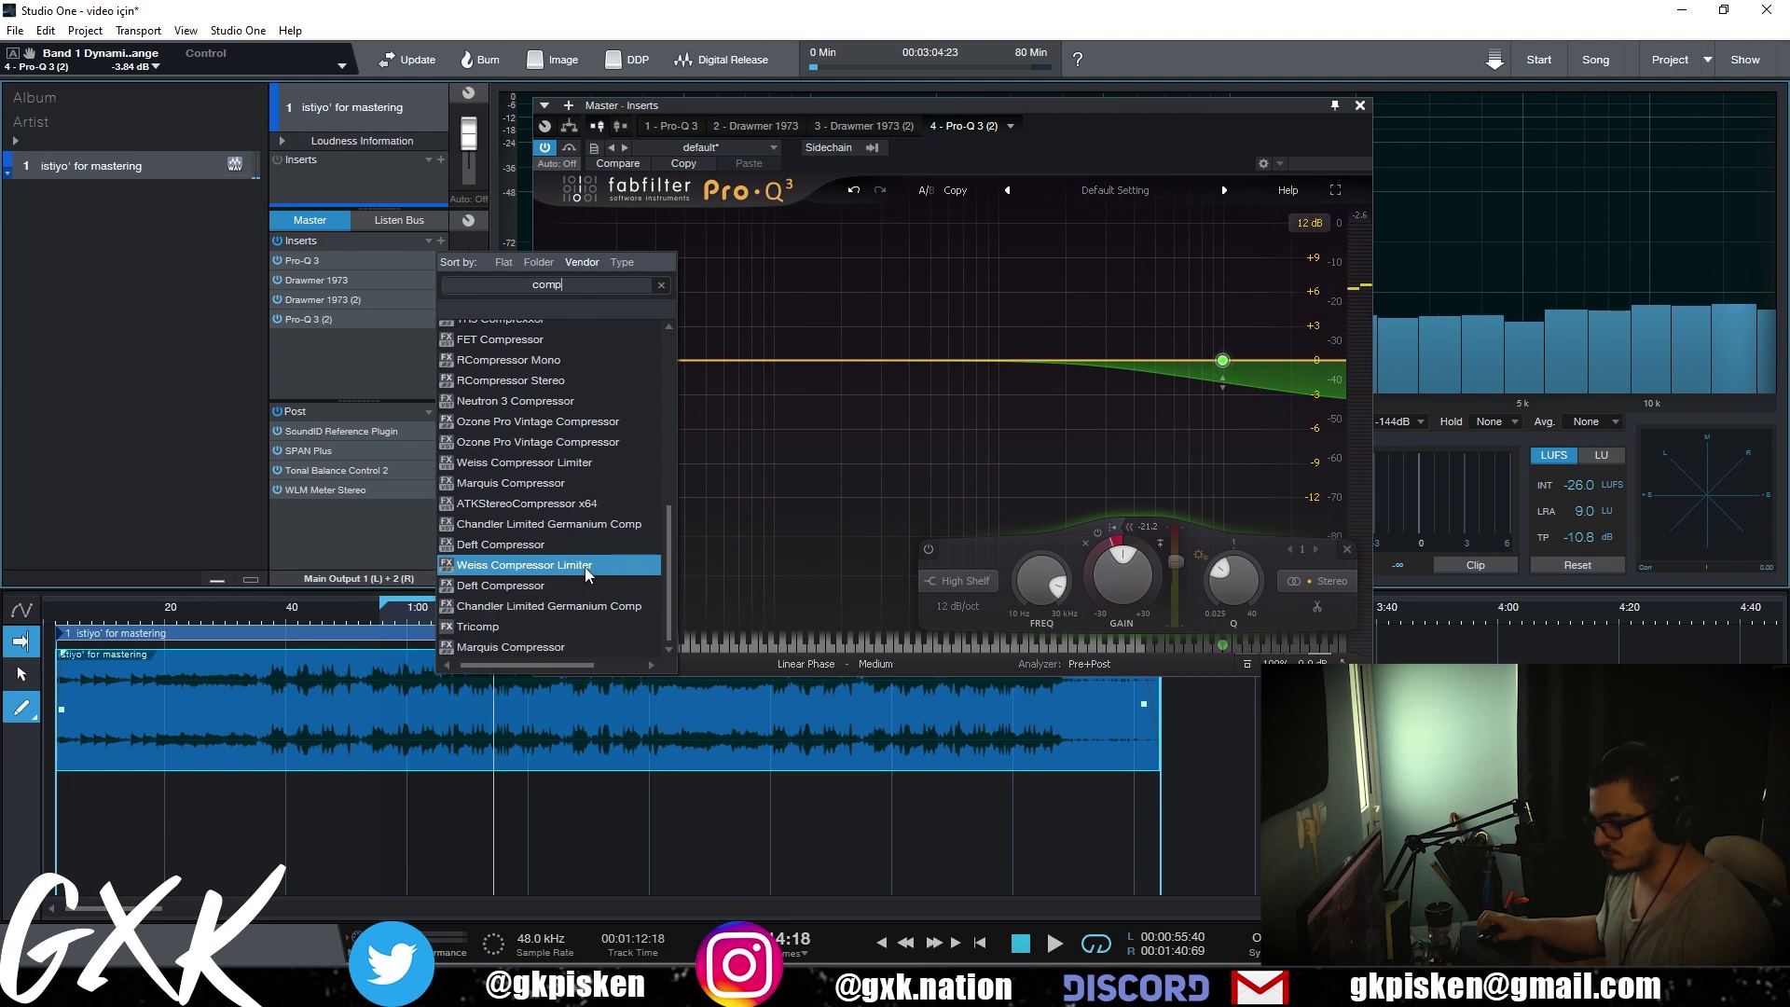
{"action": "left_click", "coordinate": [580, 483]}
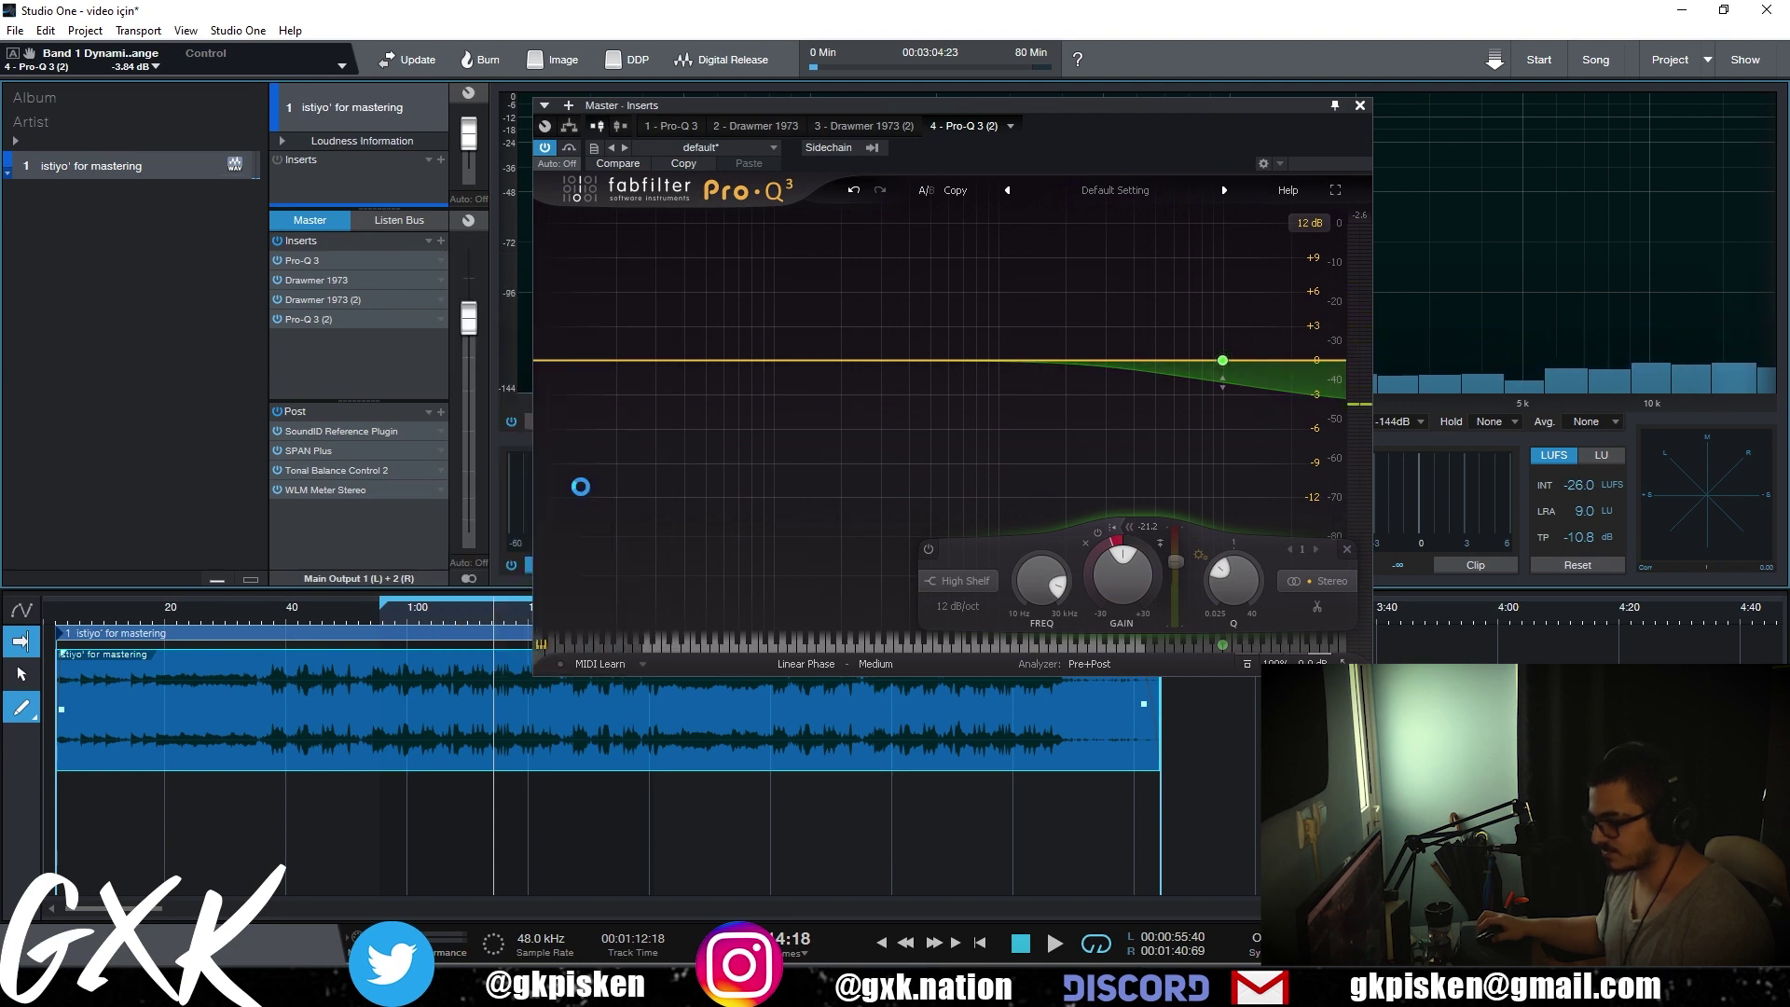
- Set the Marquis Compressor's key filter peak to 9.71 kHz, 13.7 dB and 0.69 octaves, and its threshold to -9.25 during playback
{"action": "left_click", "coordinate": [762, 244]}
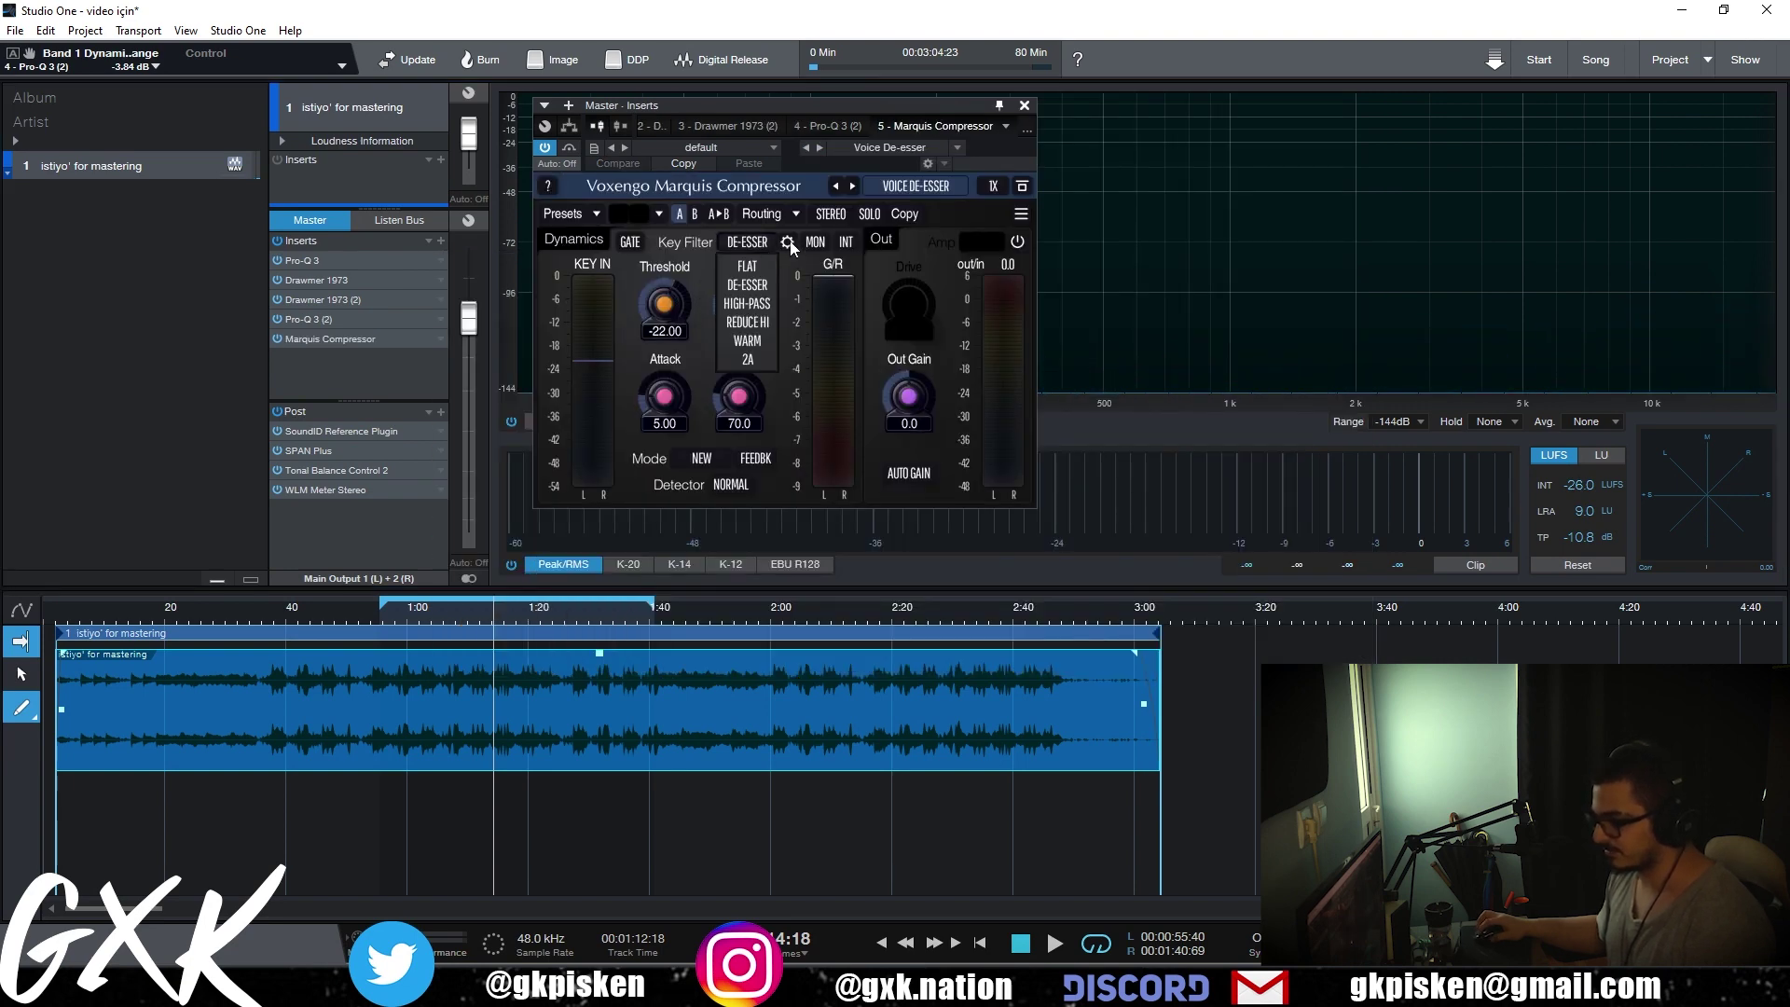
{"action": "left_click", "coordinate": [788, 243]}
{"action": "key", "text": "space"}
{"action": "left_click_drag", "start_coordinate": [944, 258], "coordinate": [942, 259]}
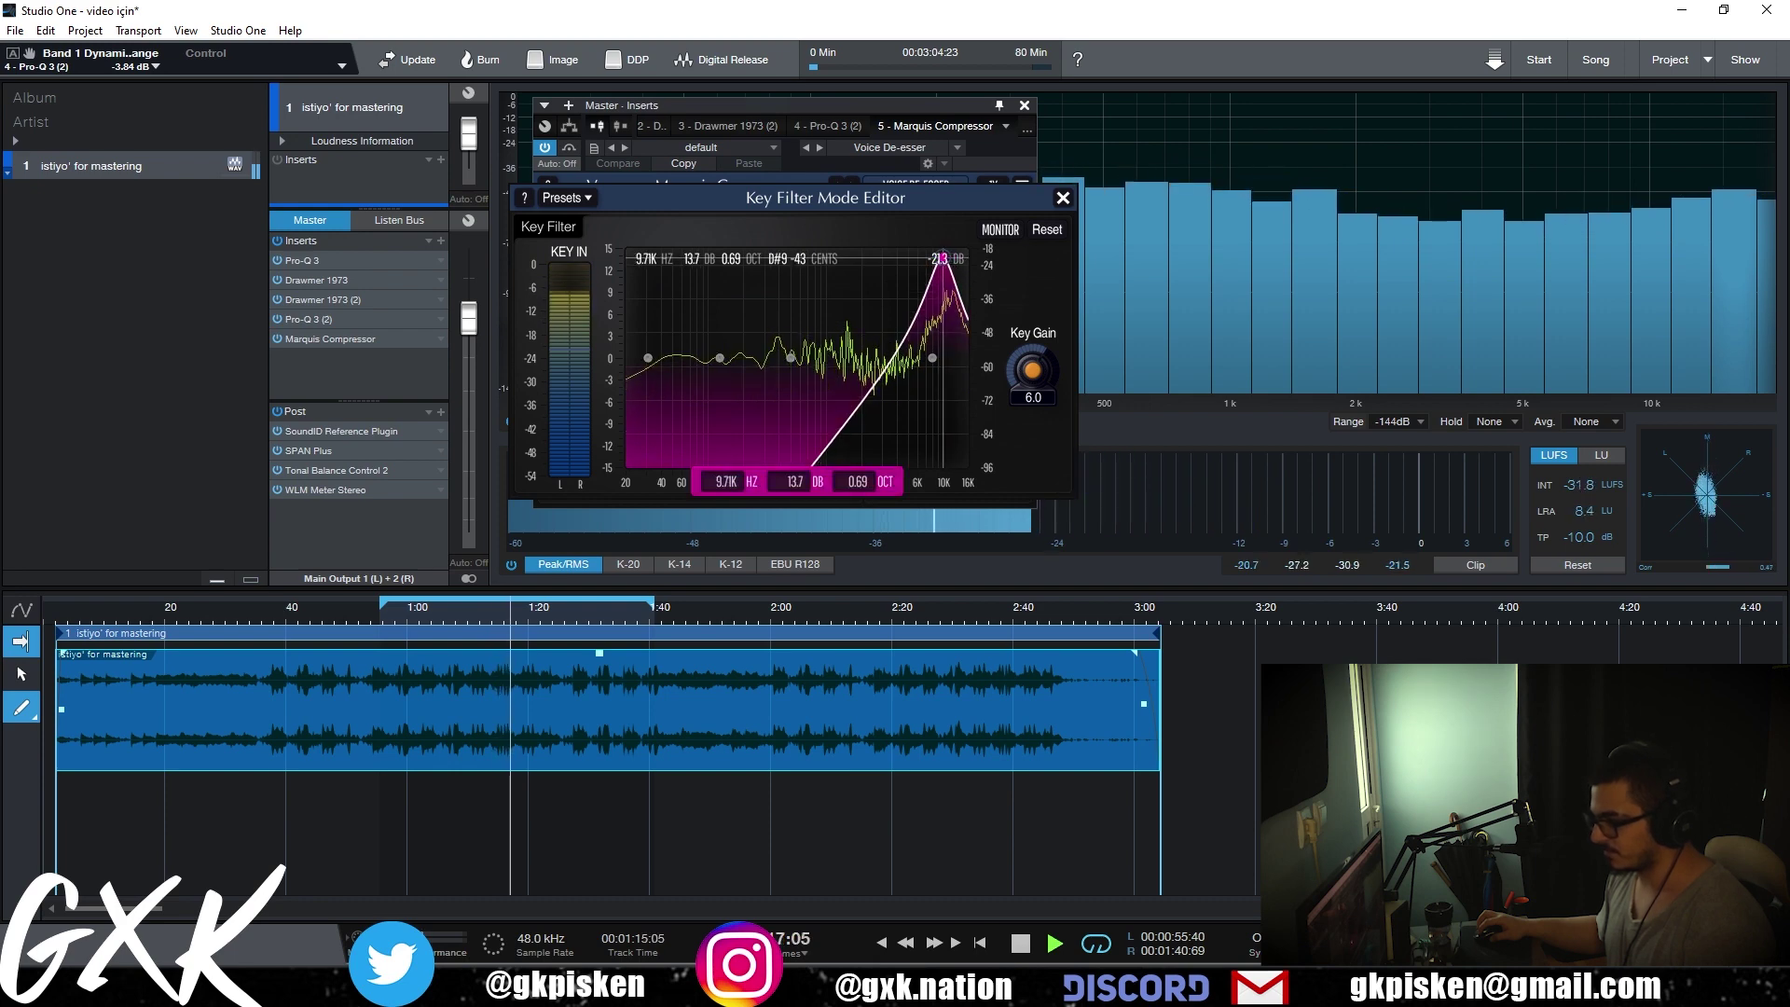
{"action": "key", "text": "space"}
{"action": "key", "text": "Escape"}
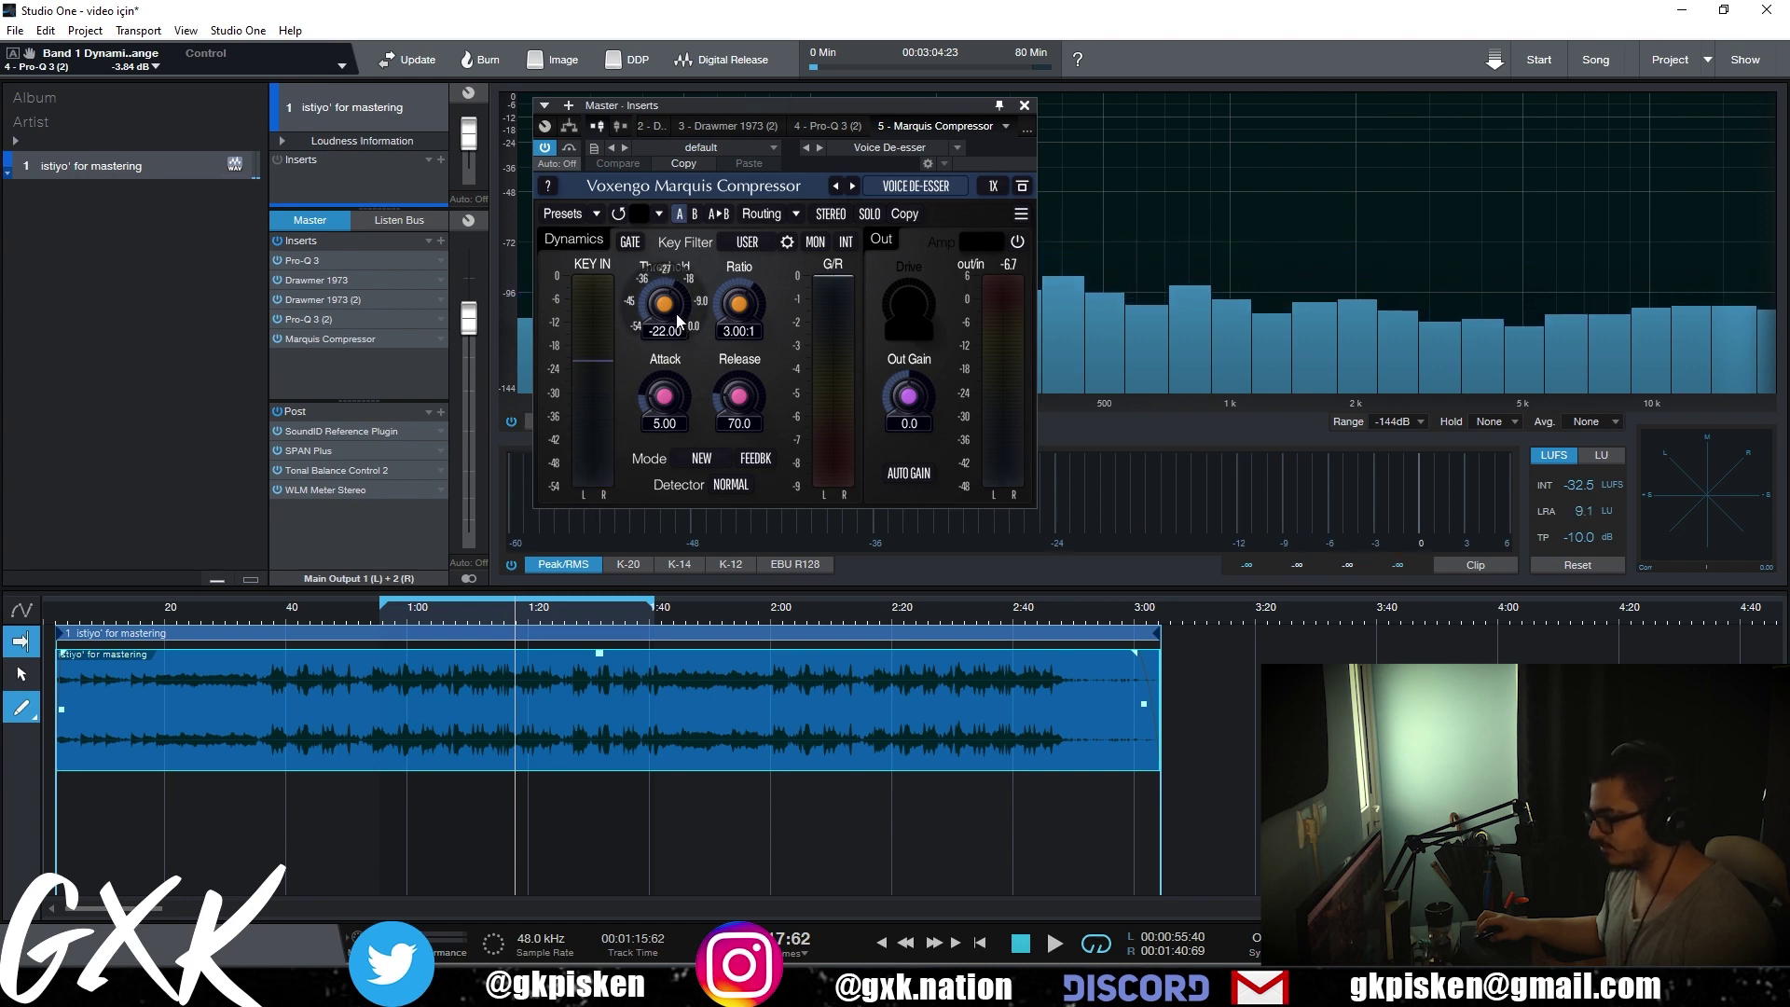
{"action": "key", "text": "space"}
{"action": "mouse_move", "coordinate": [678, 322]}
{"action": "left_mouse_down"}
{"action": "mouse_move", "coordinate": [678, 244]}
{"action": "mouse_move", "coordinate": [671, 308]}
{"action": "left_mouse_up"}
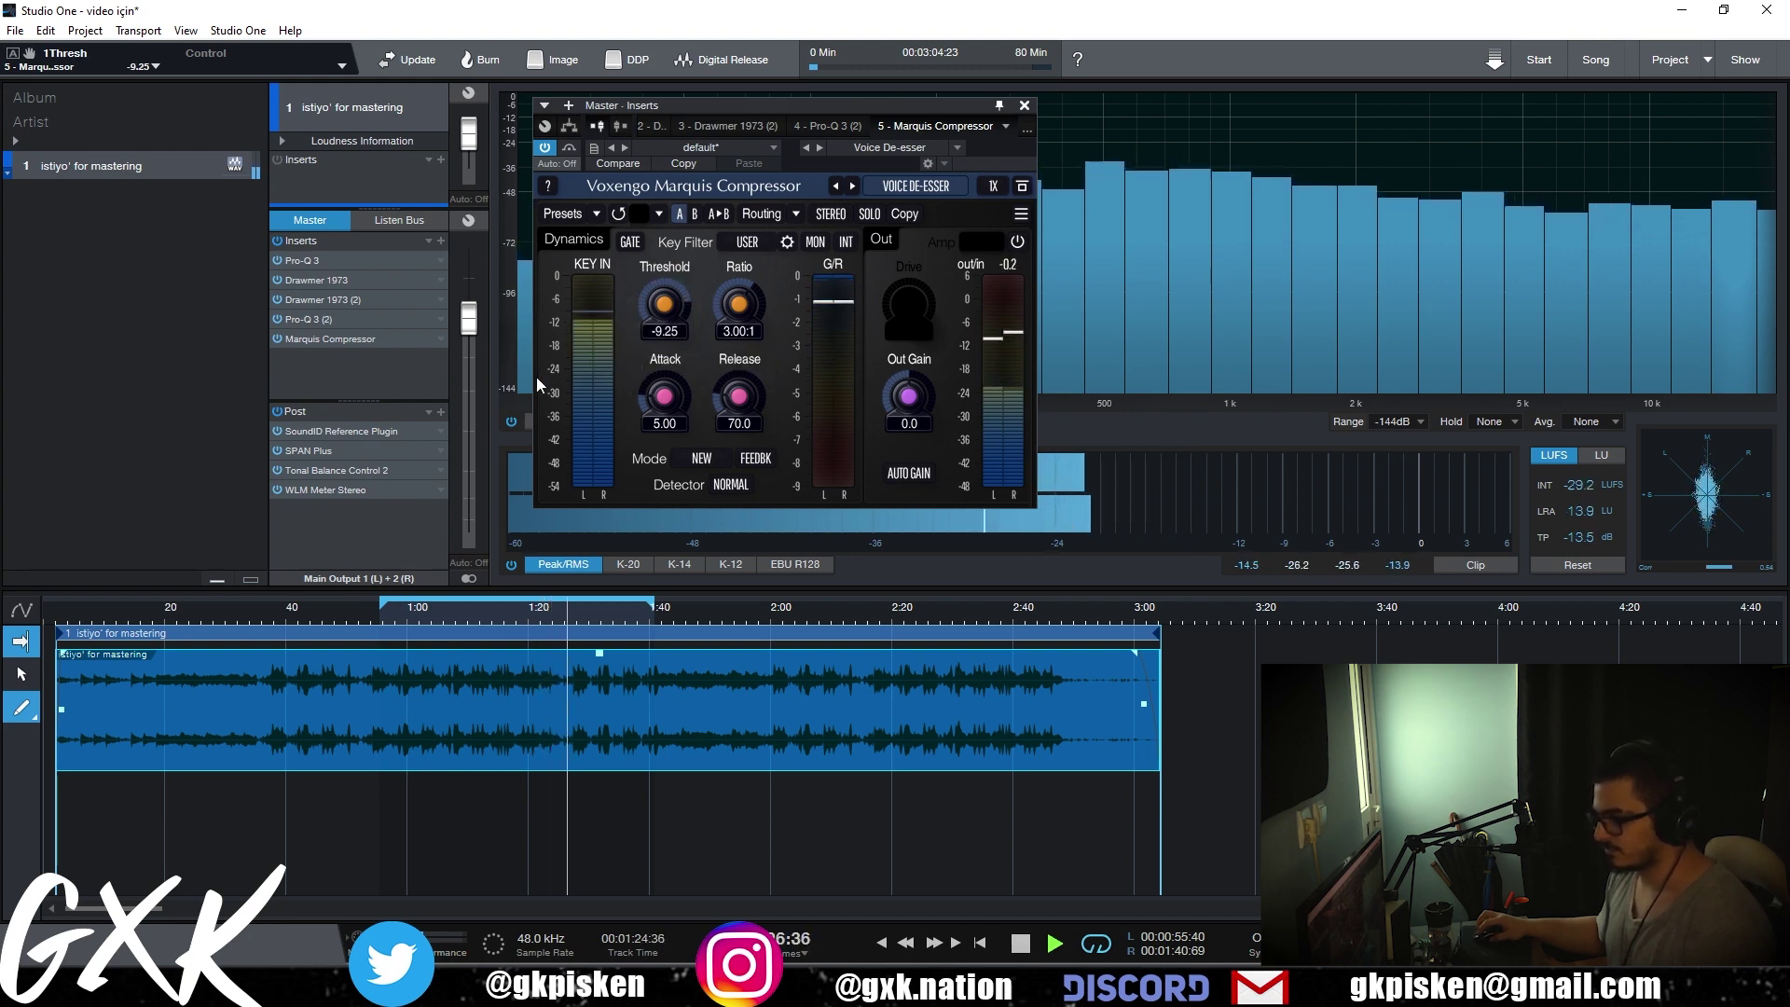
- Extend the loop start back to about 0:37.5 and switch all master inserts off and on during playback to compare the sound
{"action": "left_click", "coordinate": [277, 240]}
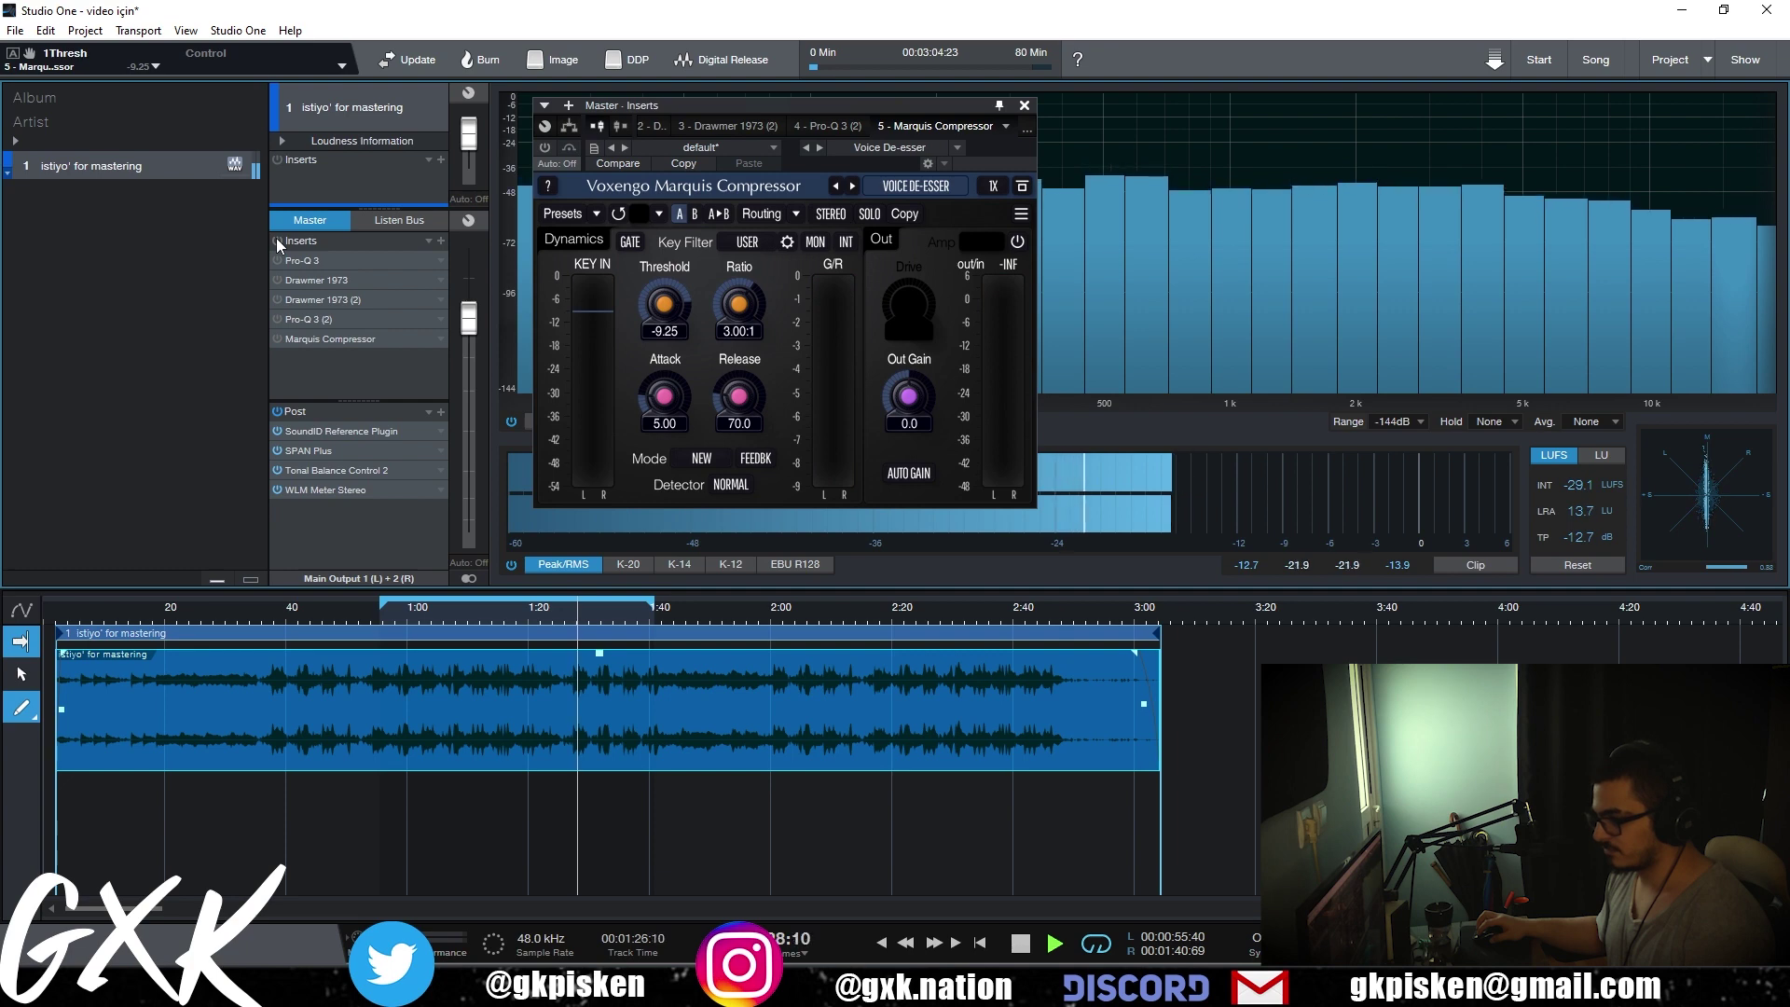
{"action": "left_click", "coordinate": [289, 606]}
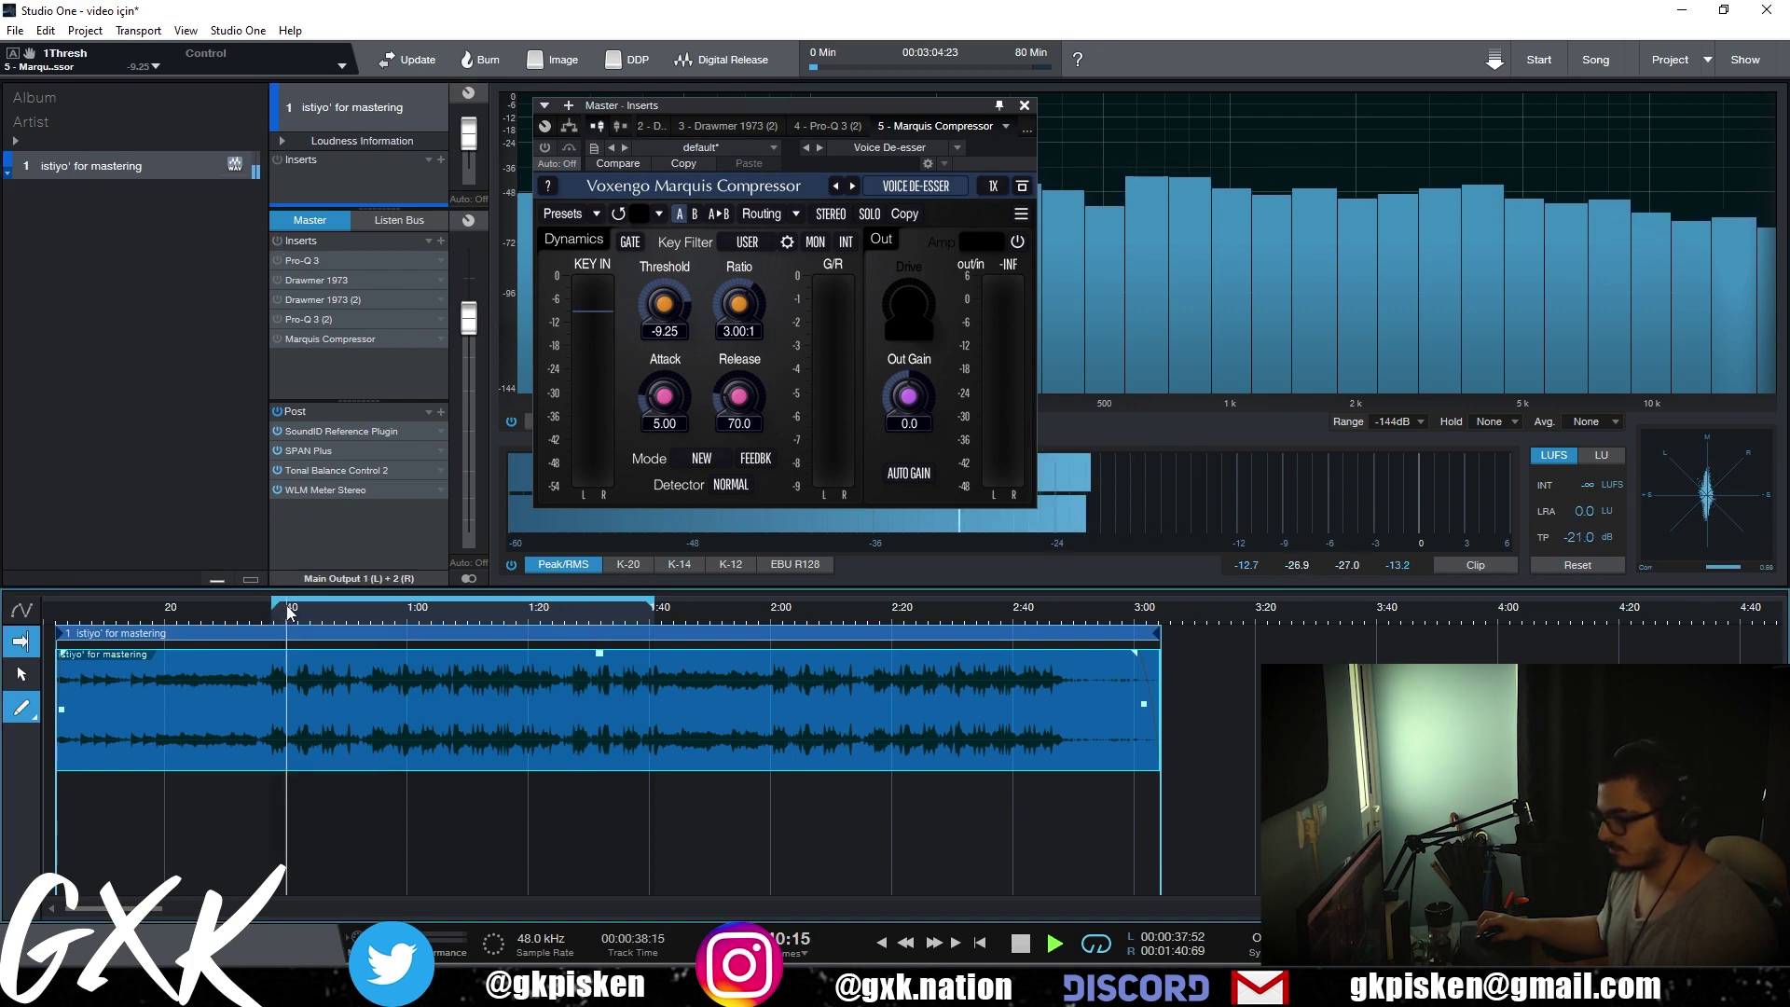
{"action": "left_click", "coordinate": [277, 241]}
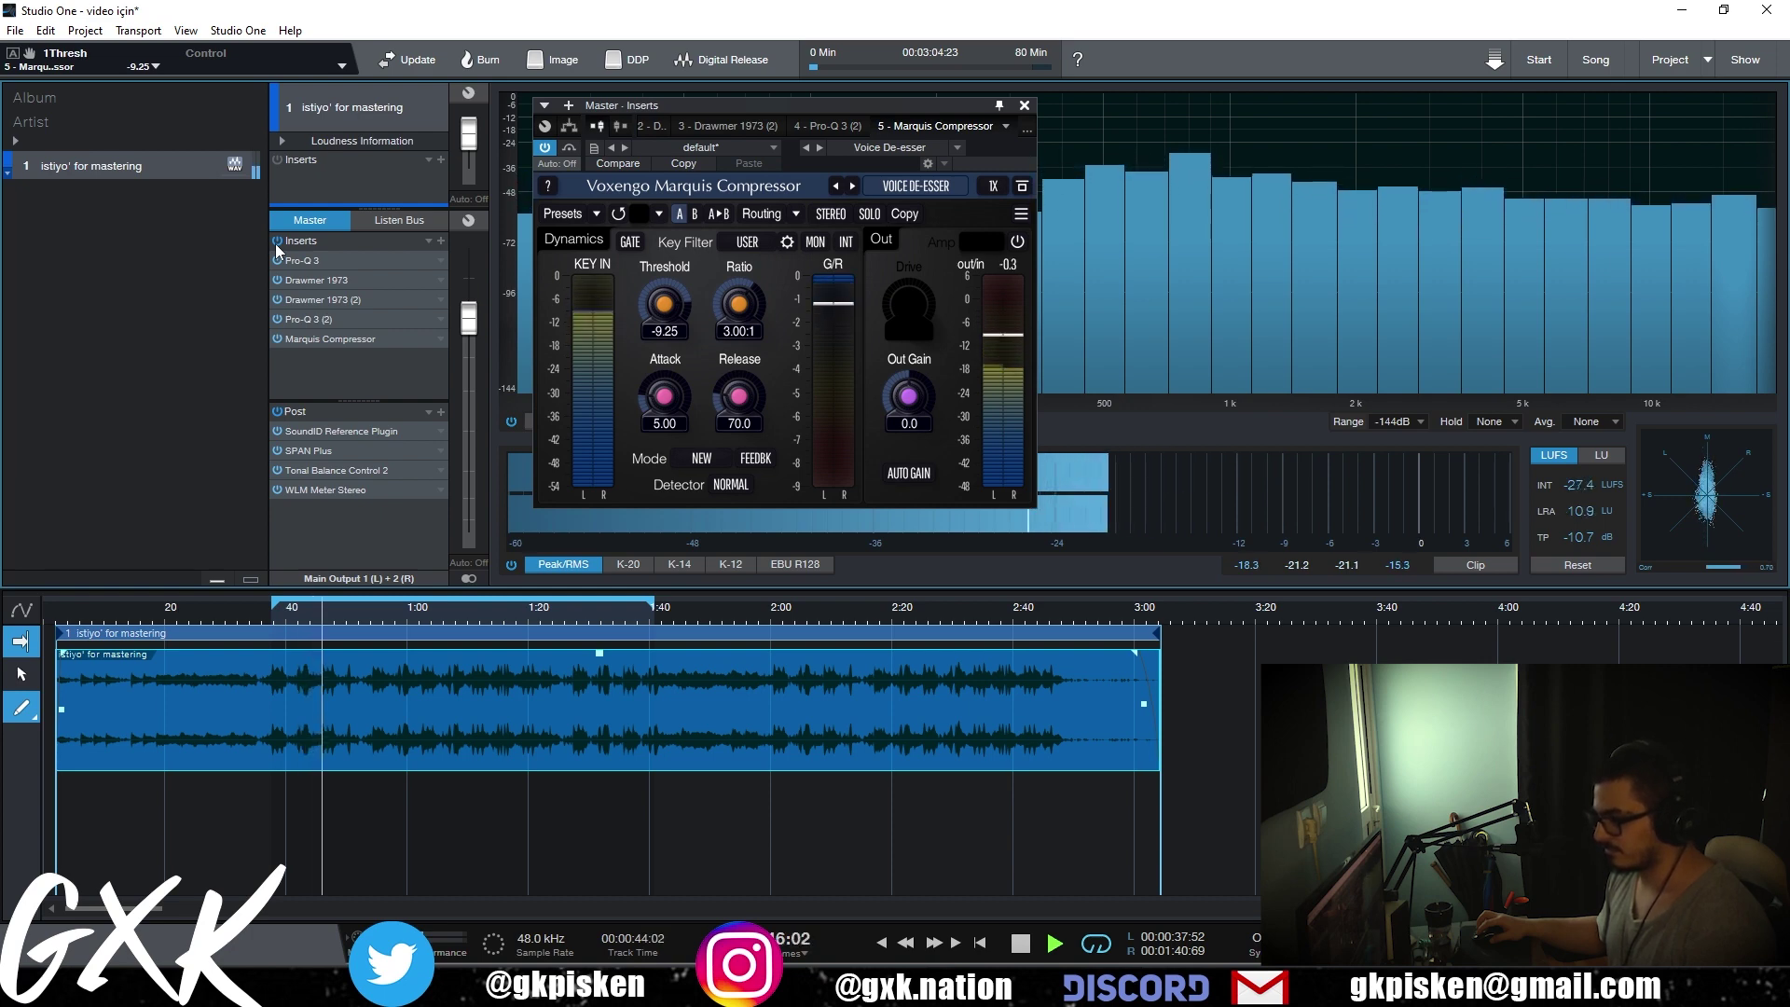
{"action": "left_click", "coordinate": [277, 241]}
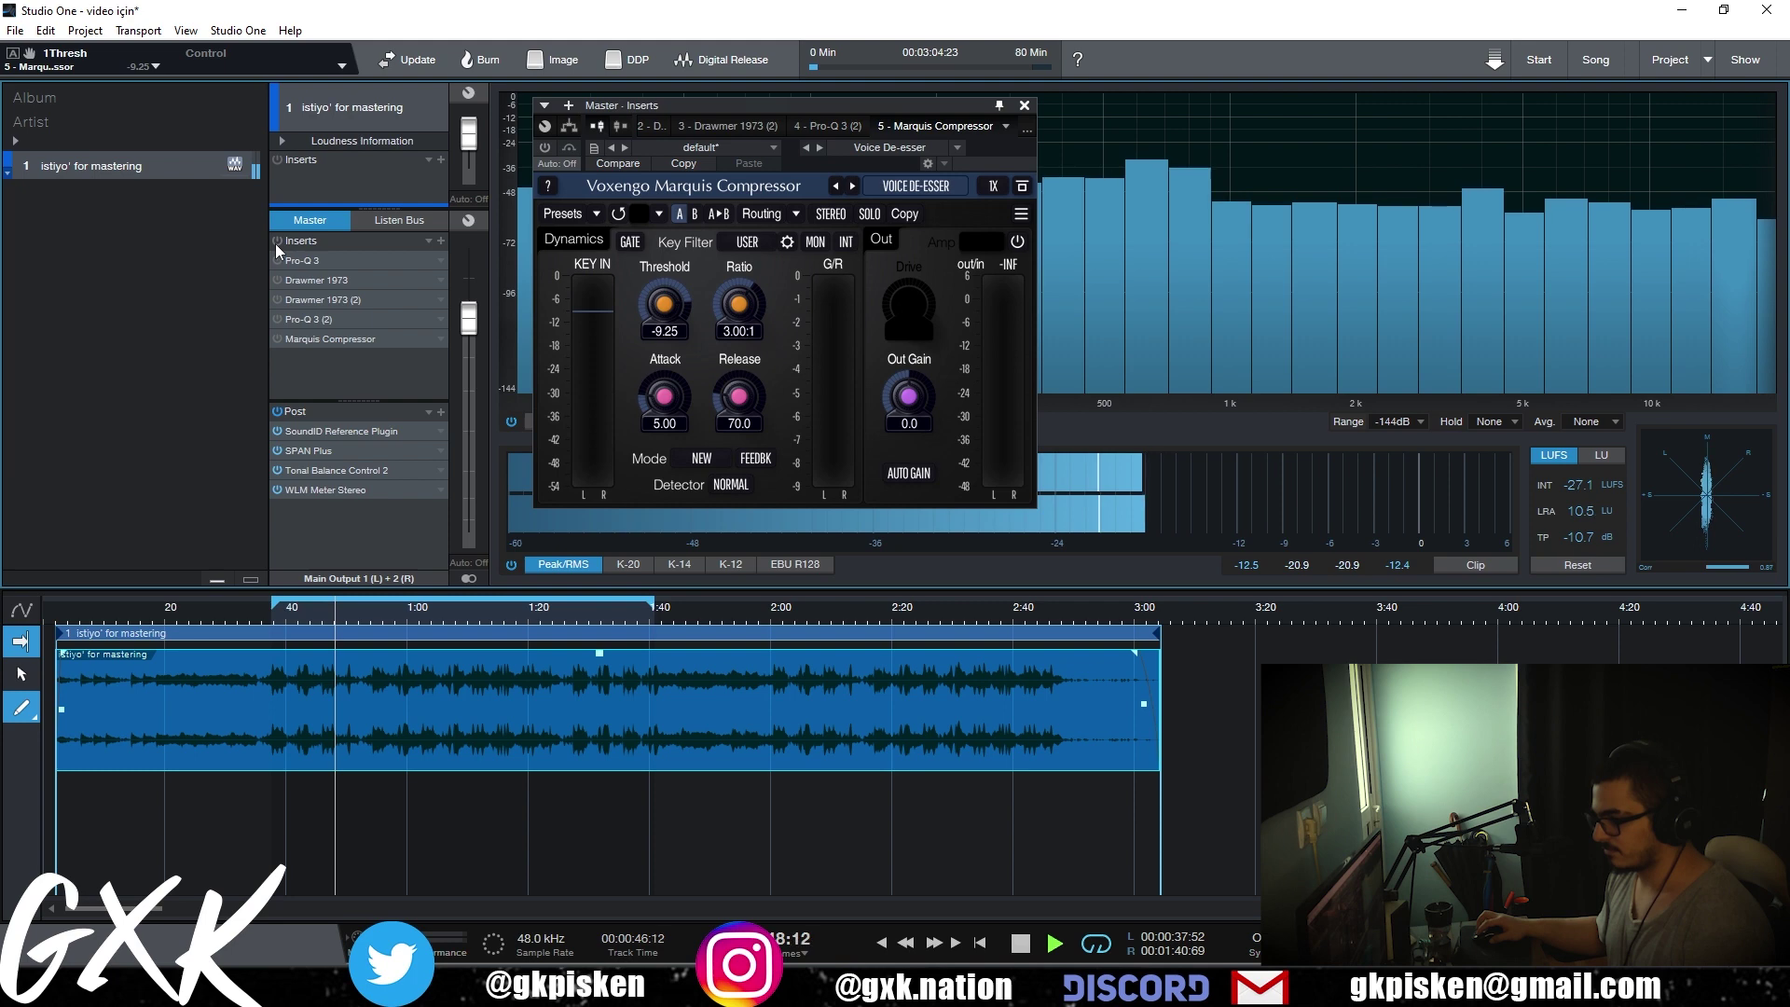
{"action": "left_click", "coordinate": [277, 240]}
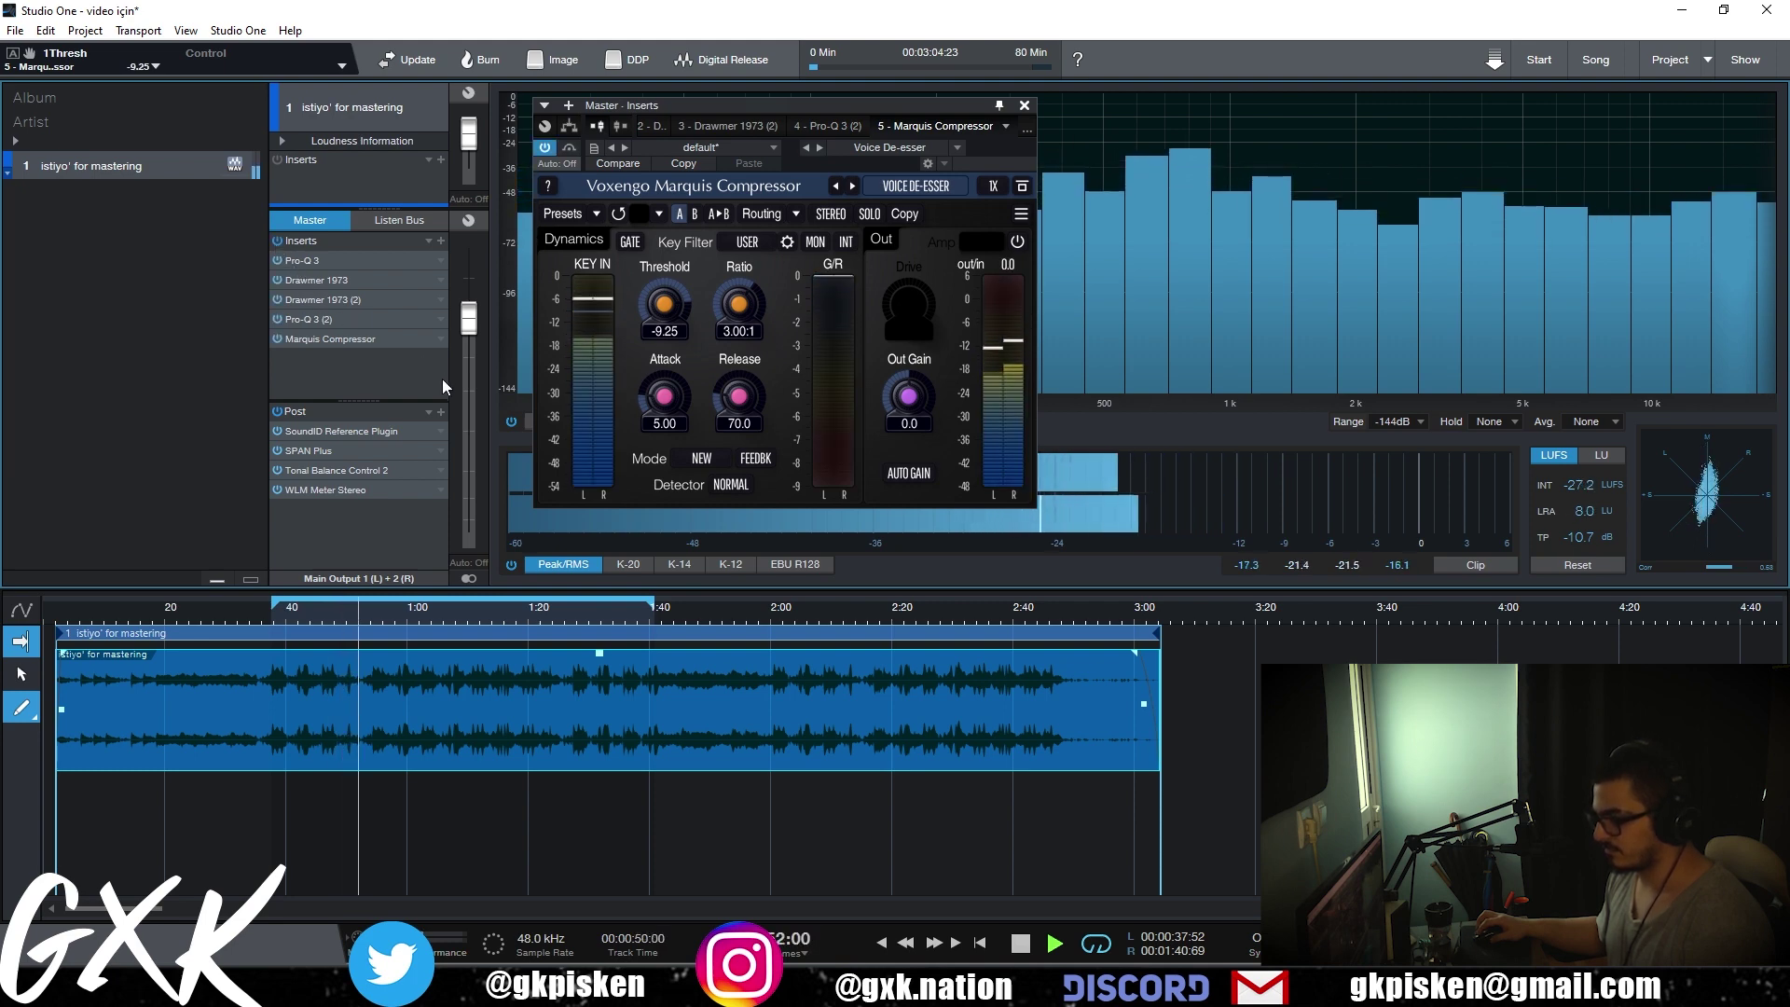
{"action": "key", "text": "space"}
- Insert soothe2_x64 at the end of the master chain and load the Master preset "Ear friendly top on master too"
{"action": "left_click", "coordinate": [441, 241]}
{"action": "type", "text": "soo"}
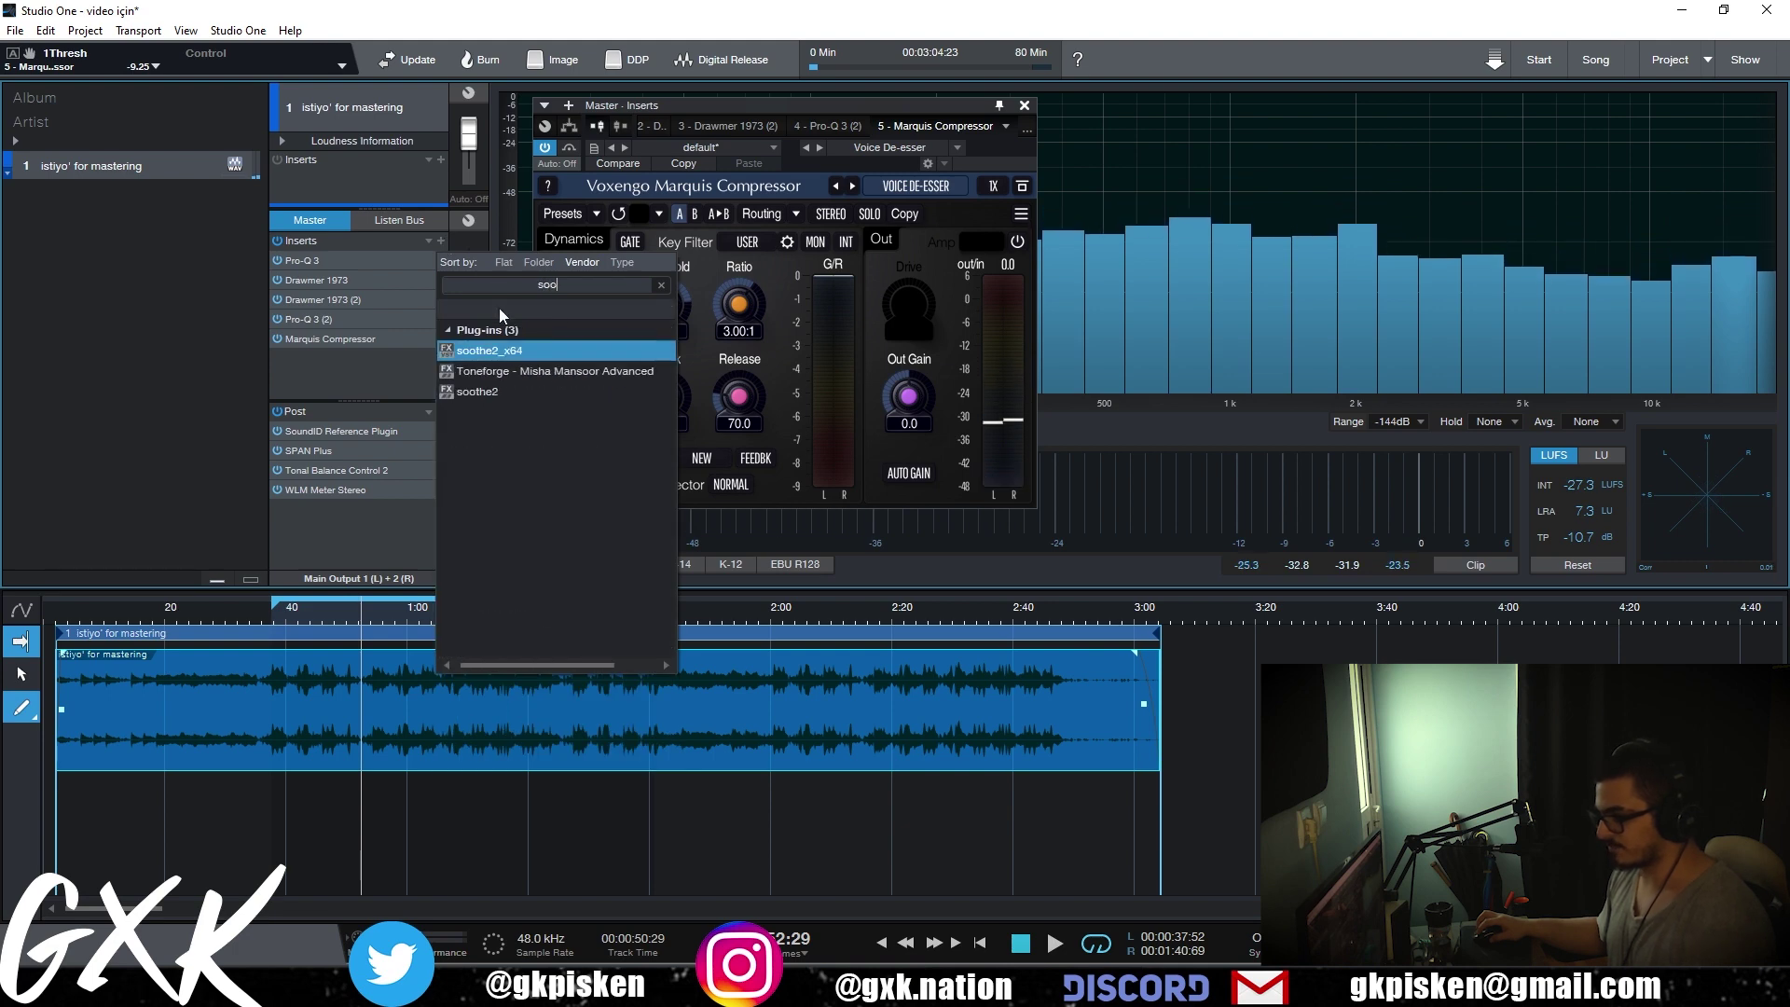
{"action": "key", "text": "Return"}
{"action": "left_click", "coordinate": [919, 187]}
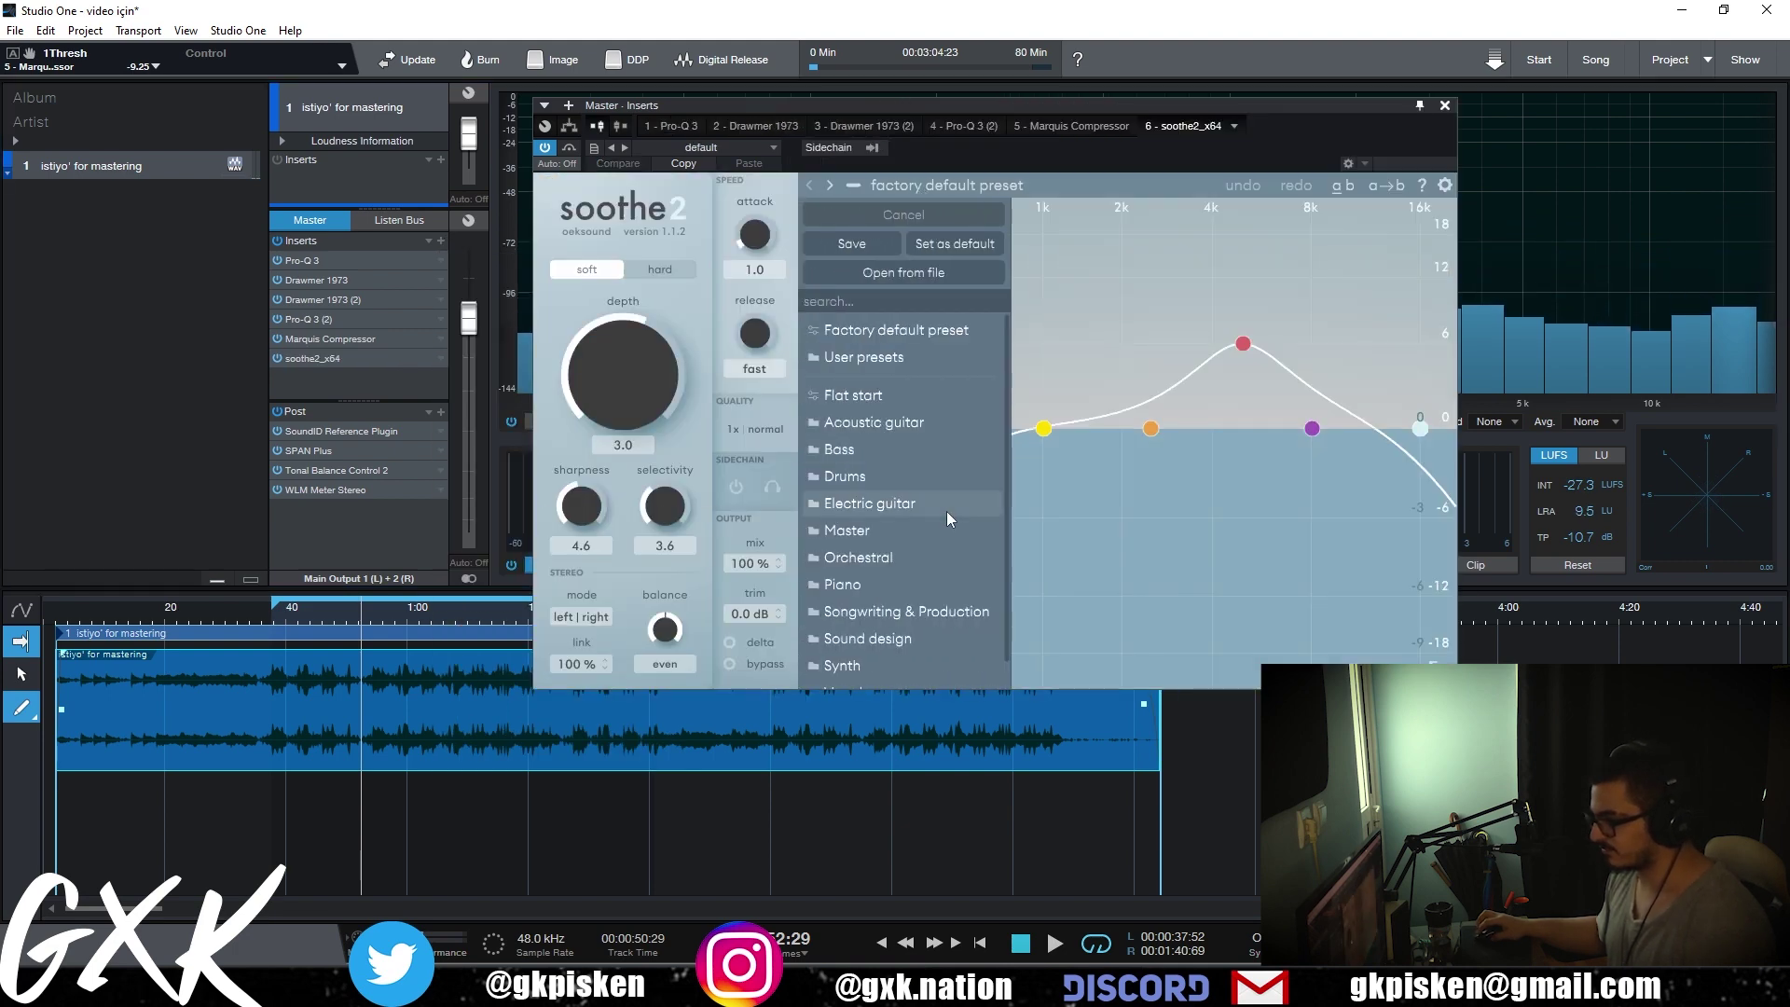
{"action": "mouse_move", "coordinate": [910, 531]}
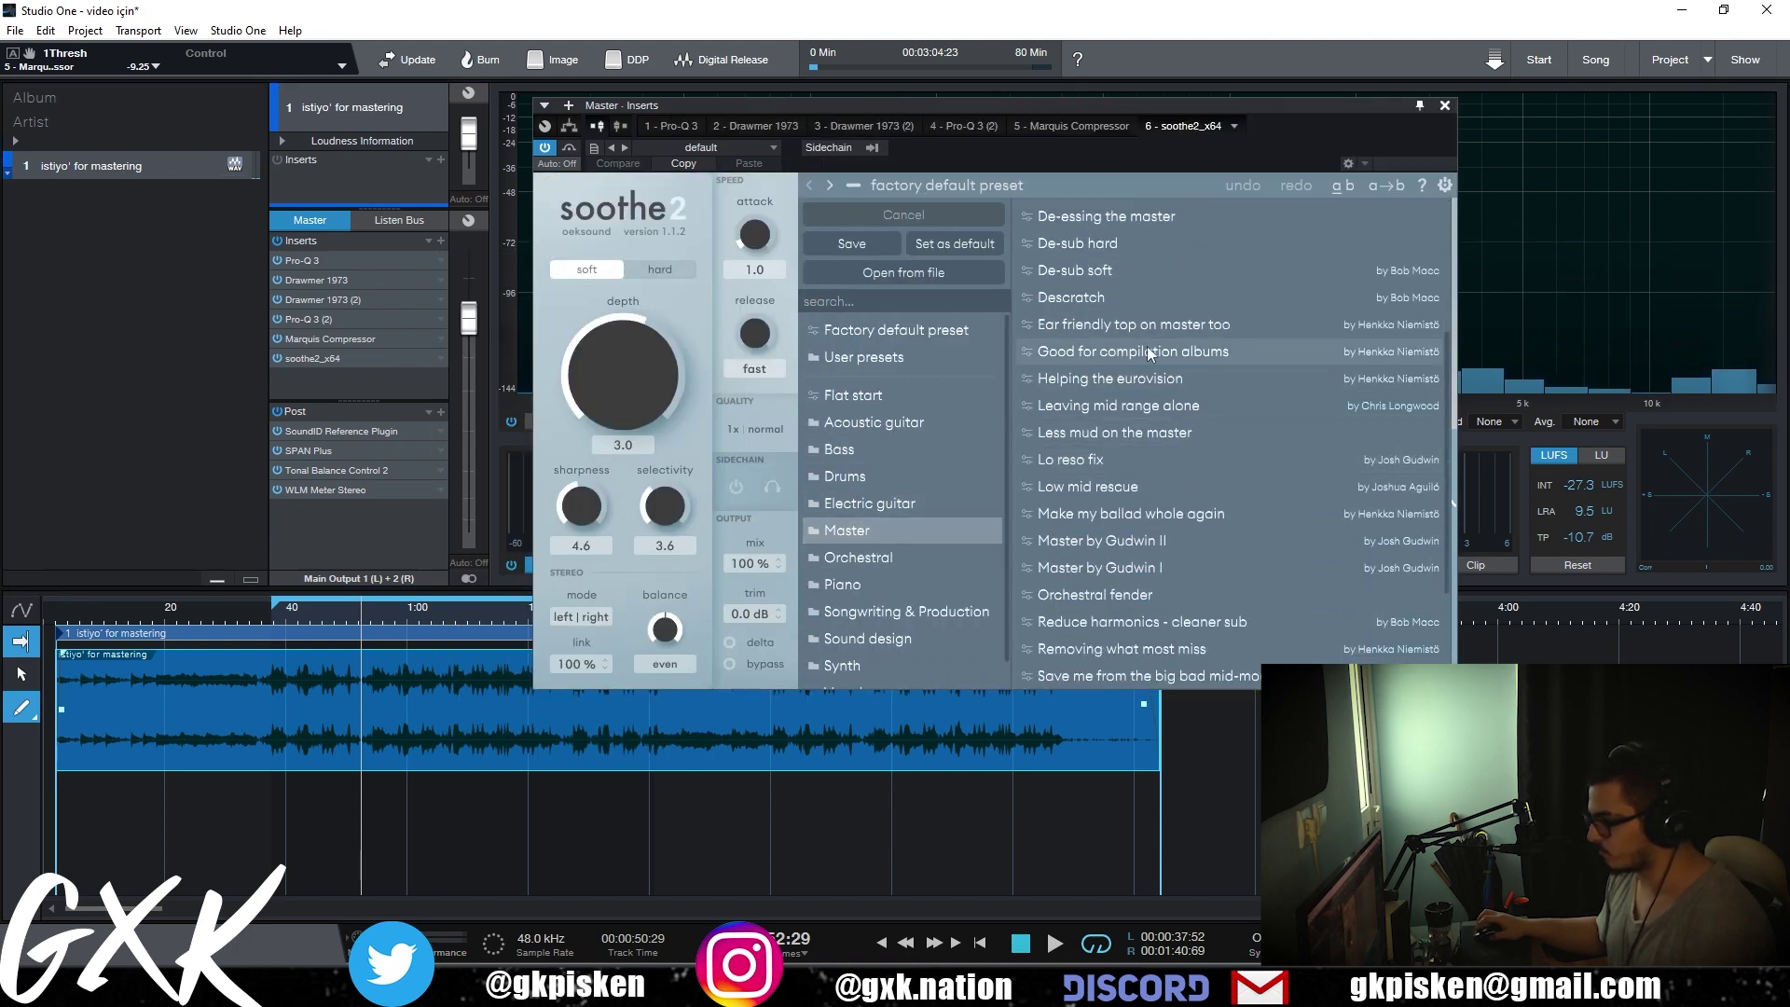
{"action": "left_click", "coordinate": [1138, 326]}
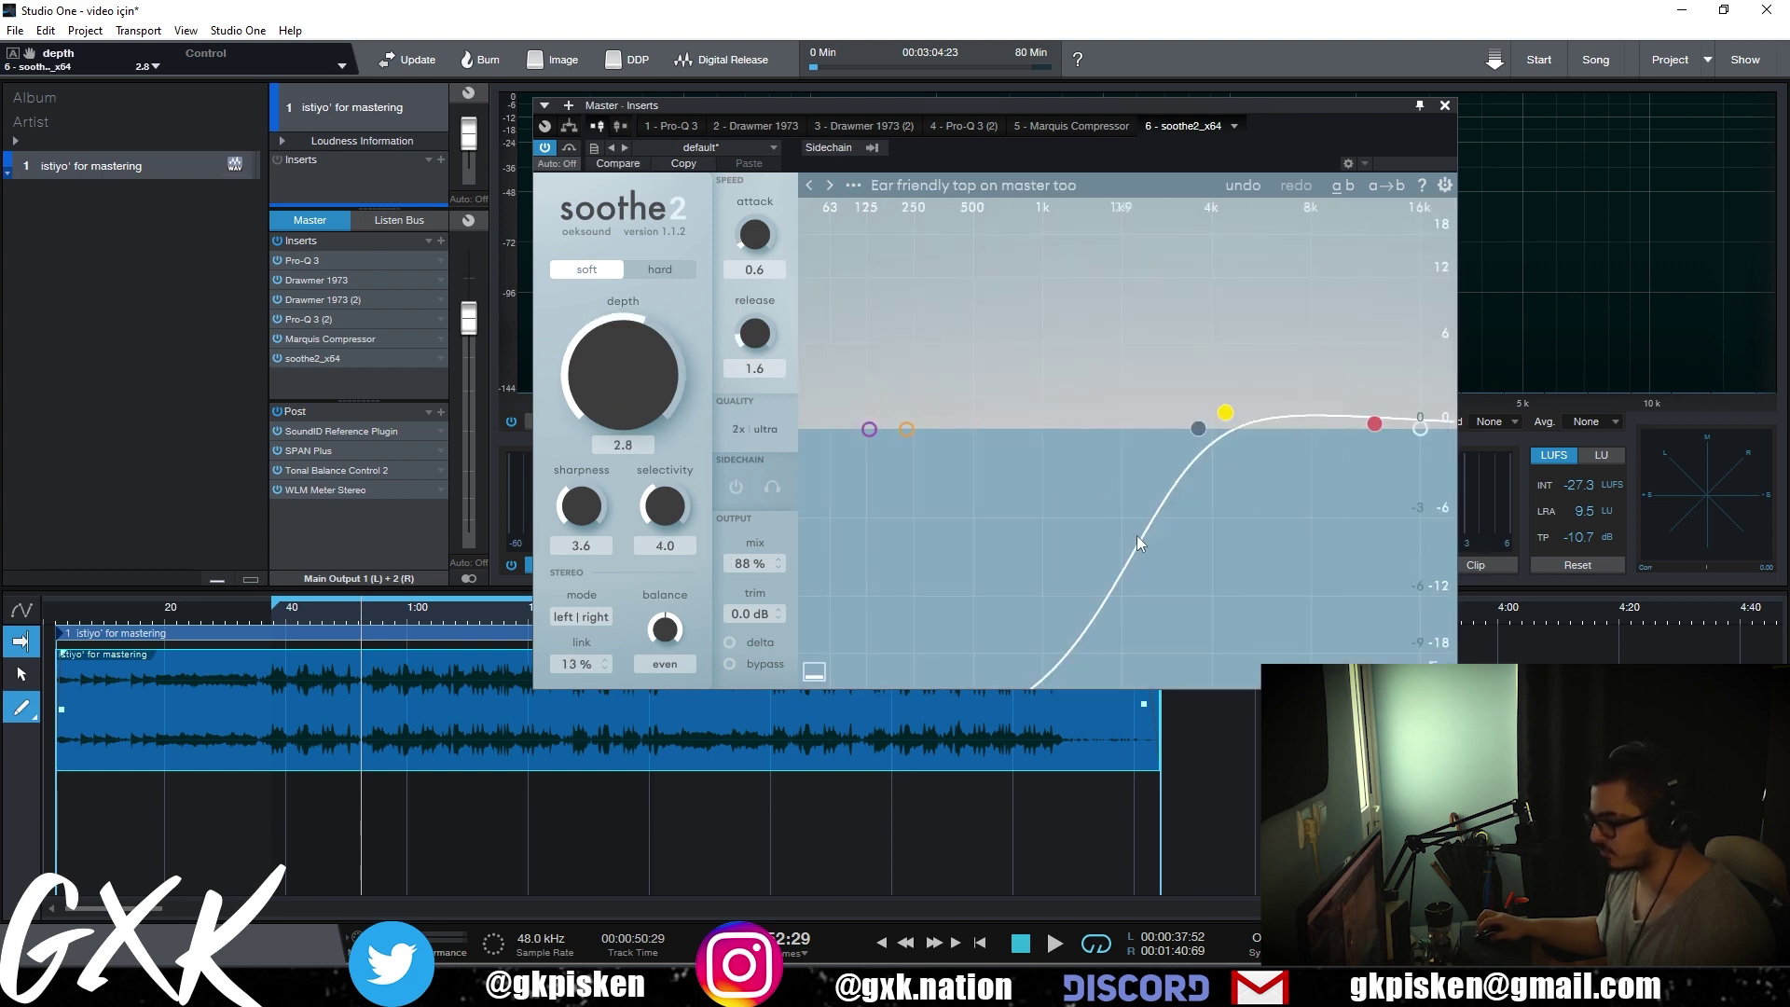
- During playback, raise soothe2's depth to 11.1, enable delta monitoring and move band 3 to 14.3 kHz with 1.3 dB sensitivity
{"action": "key", "text": "space"}
{"action": "left_click_drag", "start_coordinate": [642, 395], "coordinate": [629, 349]}
{"action": "left_click", "coordinate": [763, 636]}
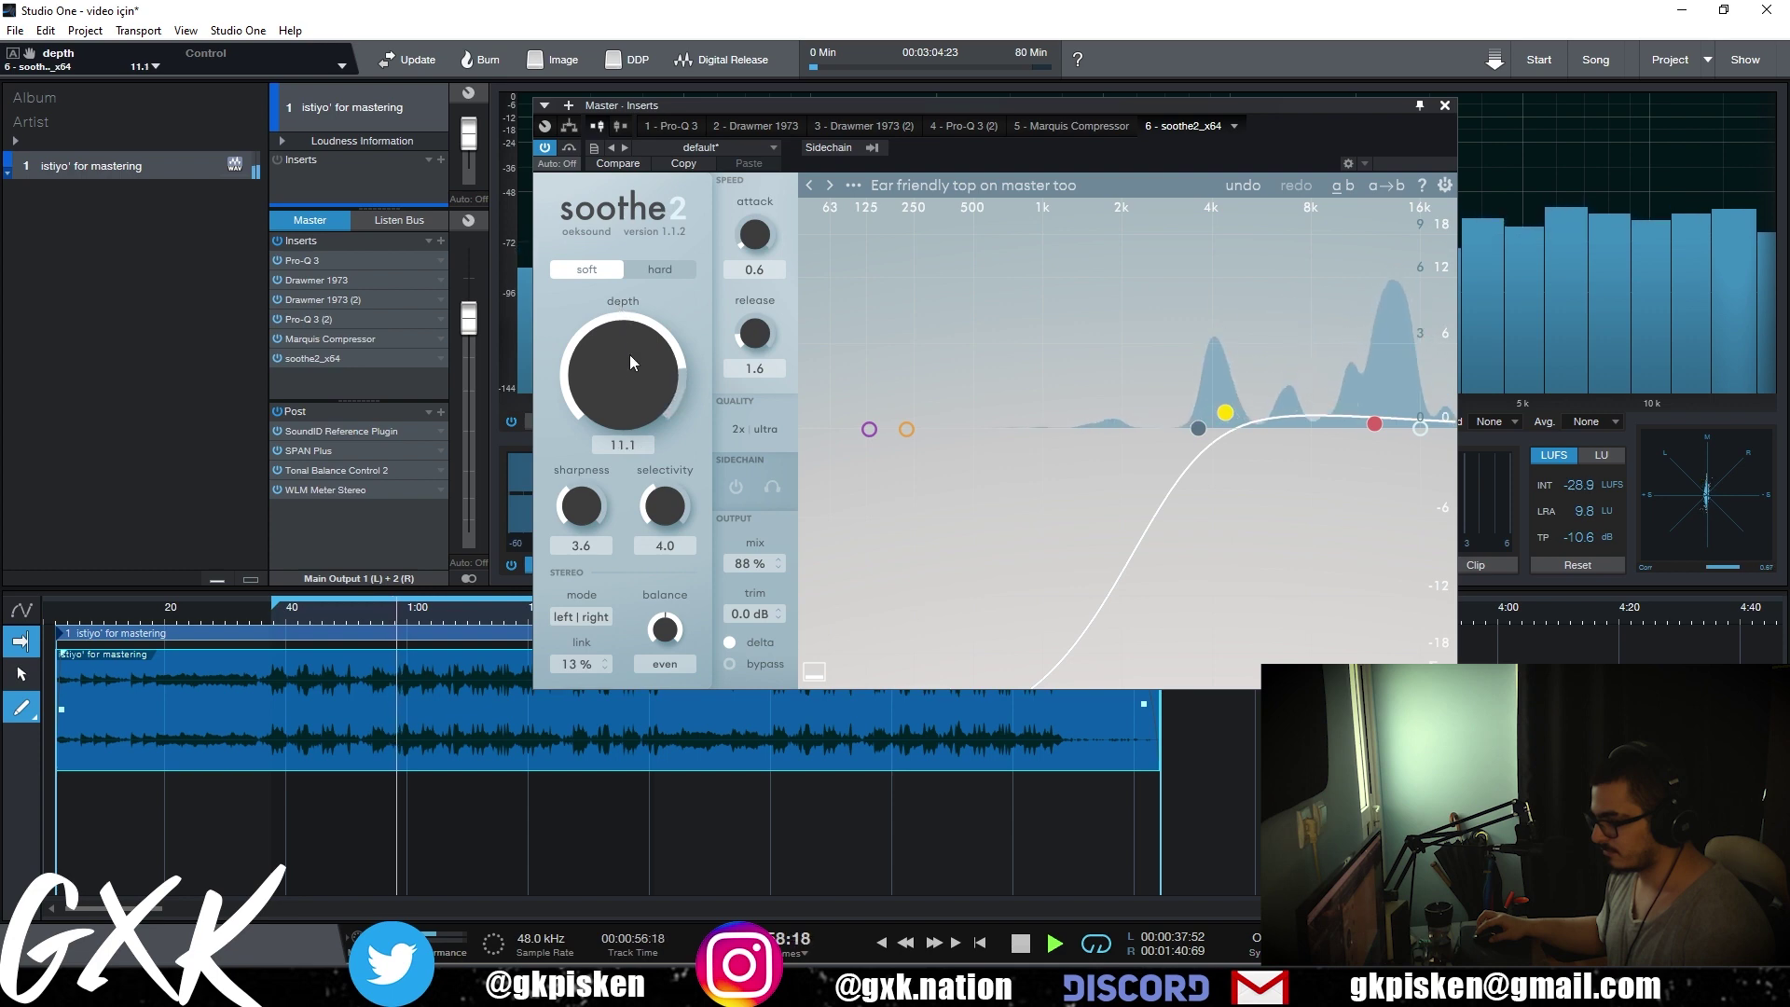
{"action": "left_click_drag", "start_coordinate": [1375, 424], "coordinate": [1406, 417]}
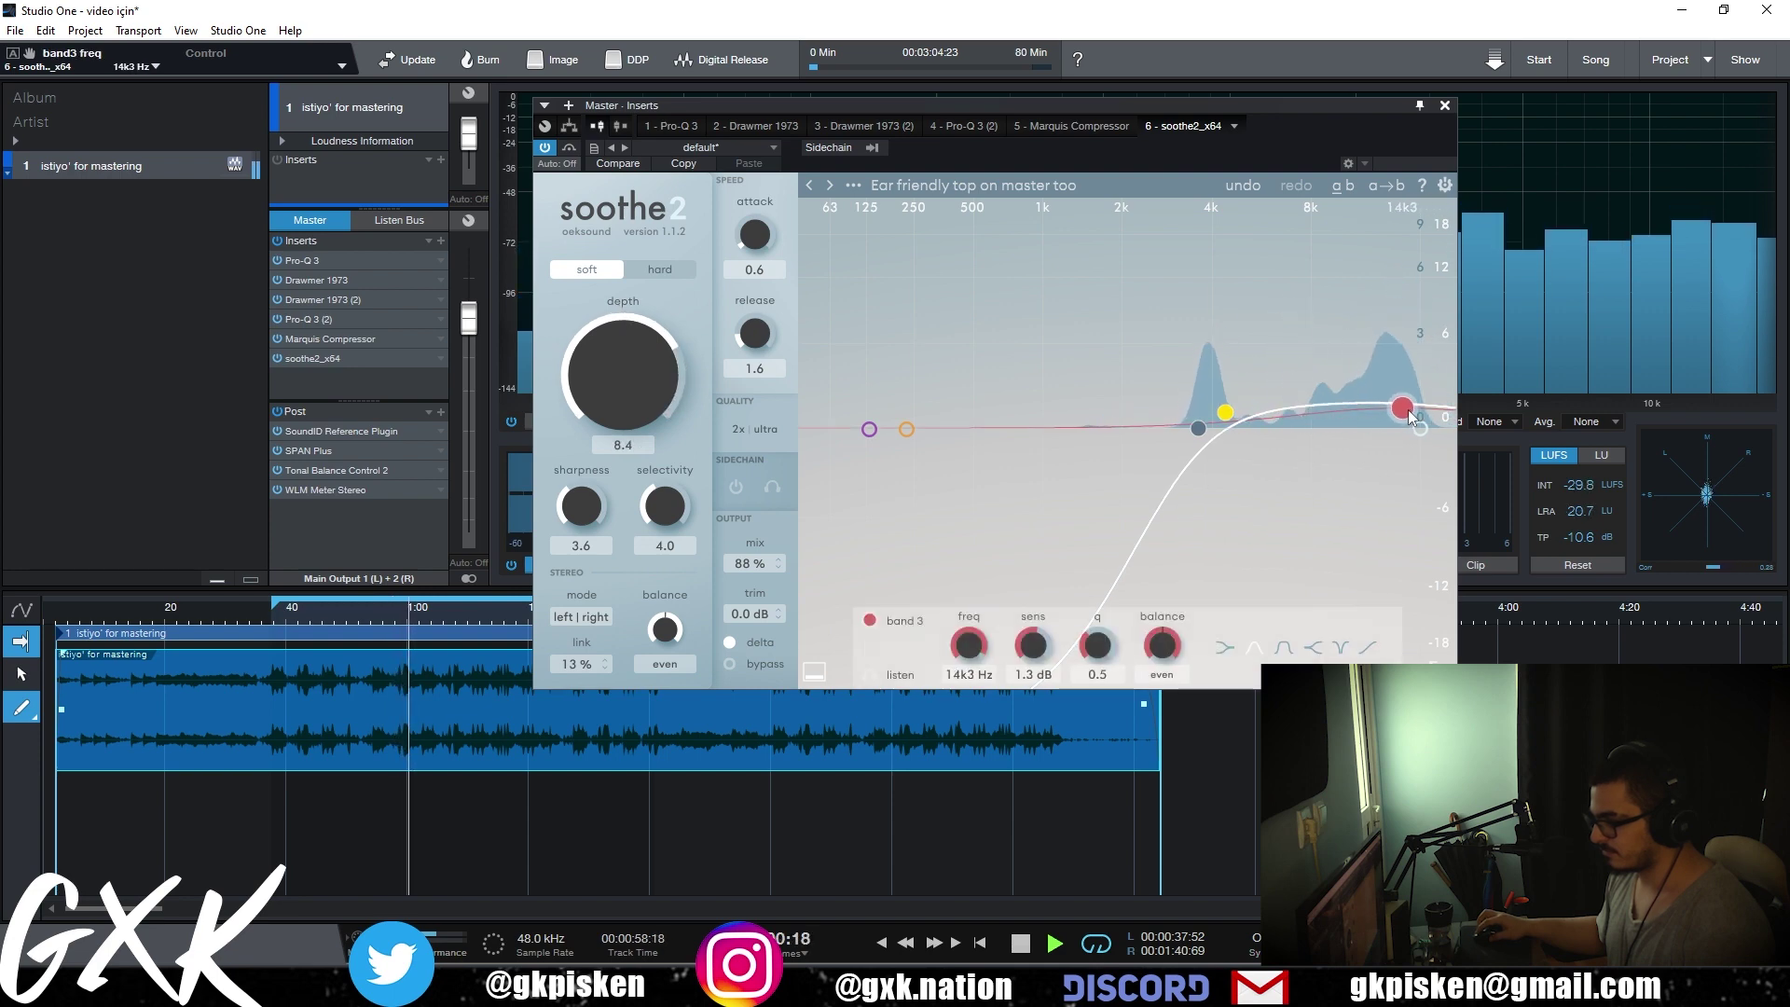
- Turn off delta monitoring, lower soothe2's depth to 0.3 and close the plug-in window
{"action": "left_click_drag", "start_coordinate": [645, 324], "coordinate": [640, 406]}
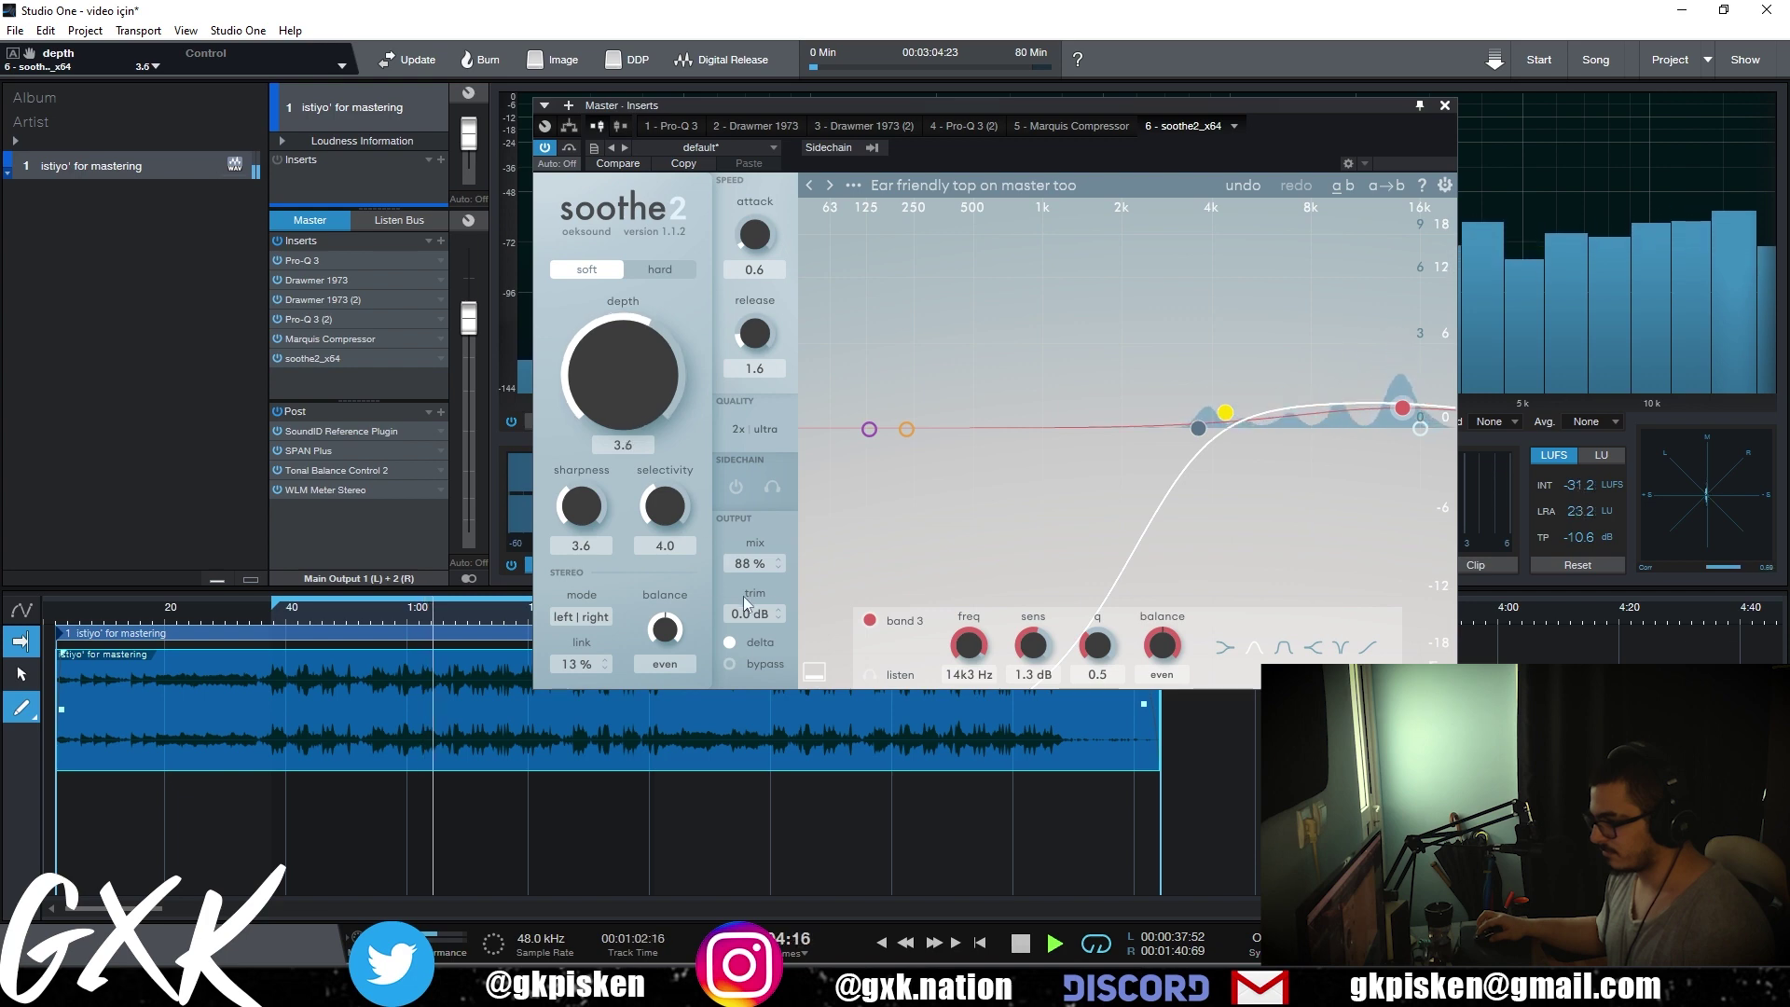
{"action": "left_click", "coordinate": [735, 645]}
{"action": "left_click_drag", "start_coordinate": [672, 295], "coordinate": [698, 250]}
{"action": "left_click_drag", "start_coordinate": [696, 325], "coordinate": [689, 366]}
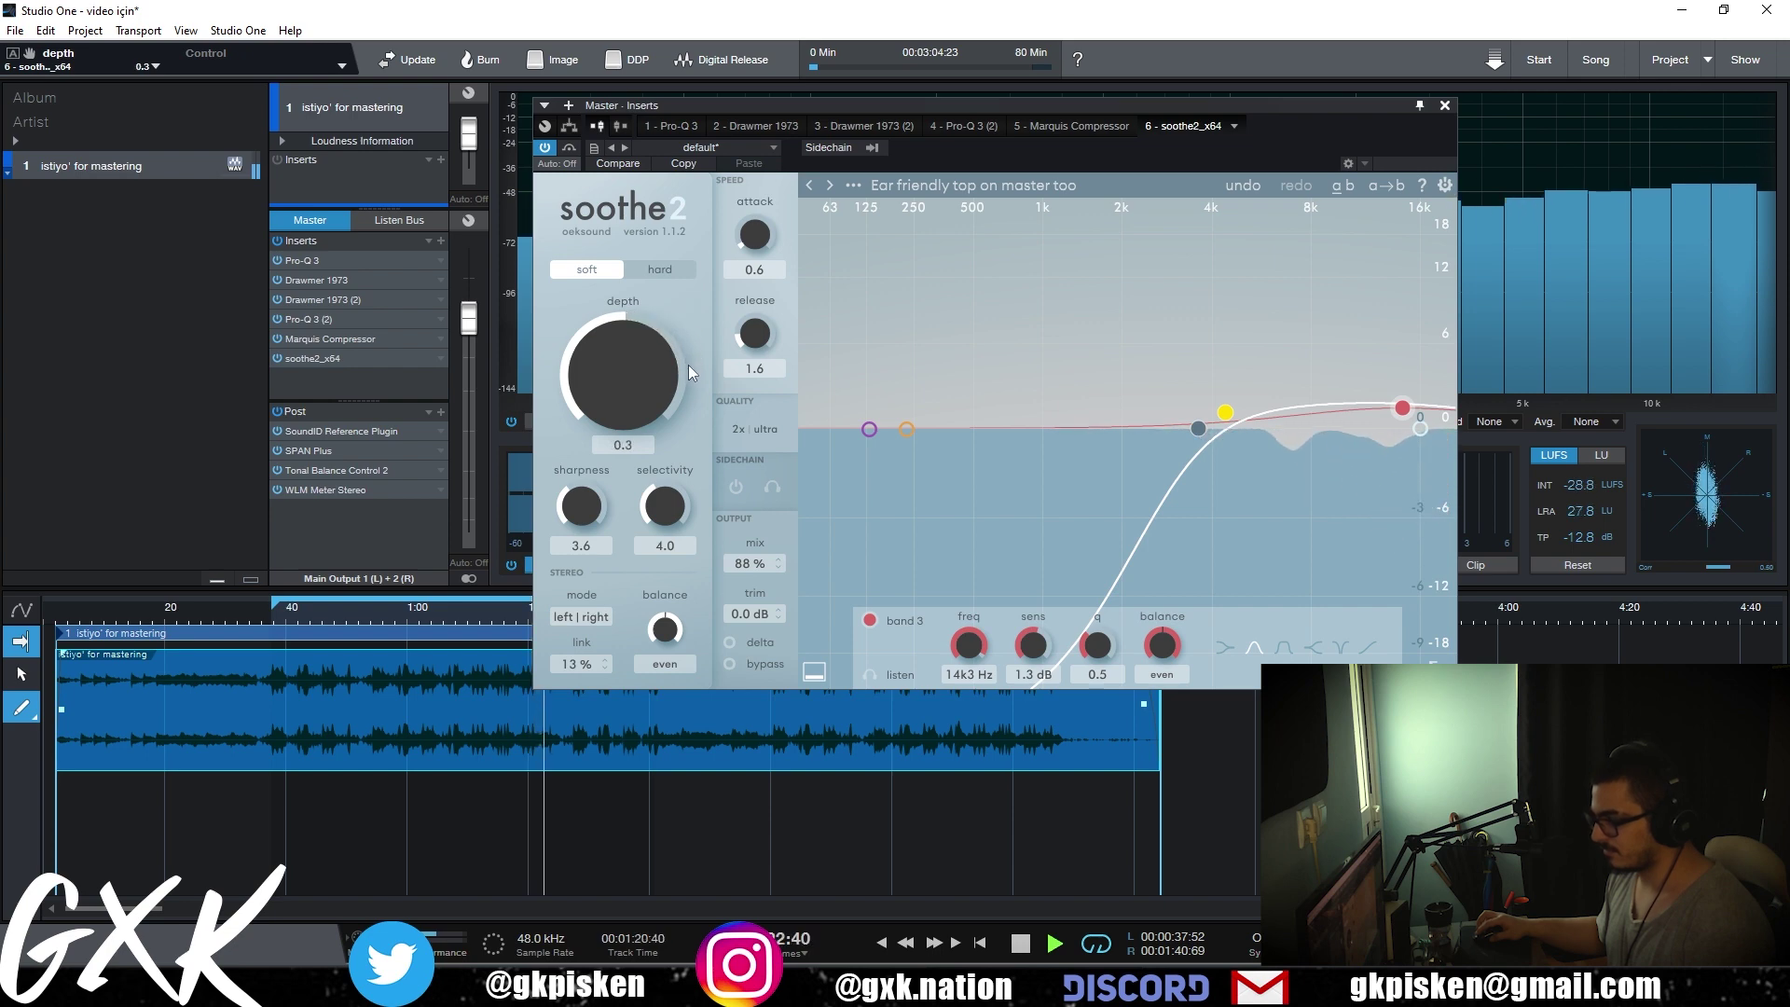
{"action": "left_click", "coordinate": [1444, 107]}
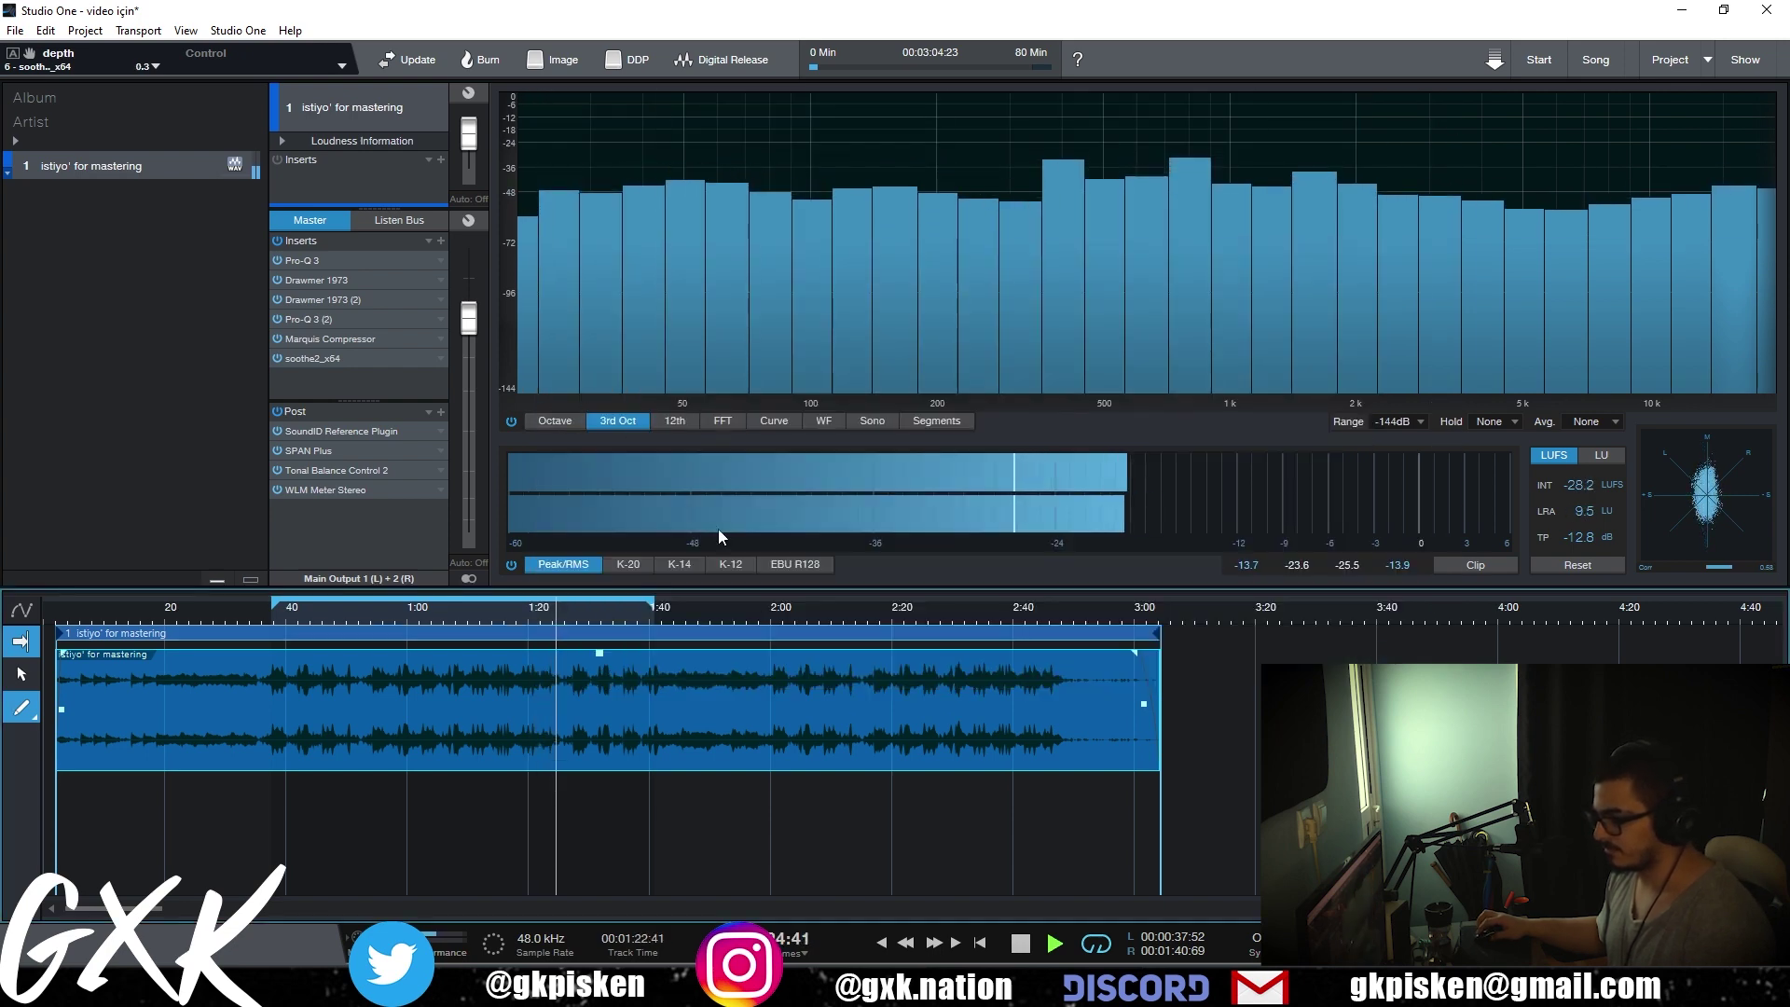
- Extend the loop end to about 2:46.6 and compare the track with and without the master inserts, then stop playback
{"action": "left_click", "coordinate": [1049, 622]}
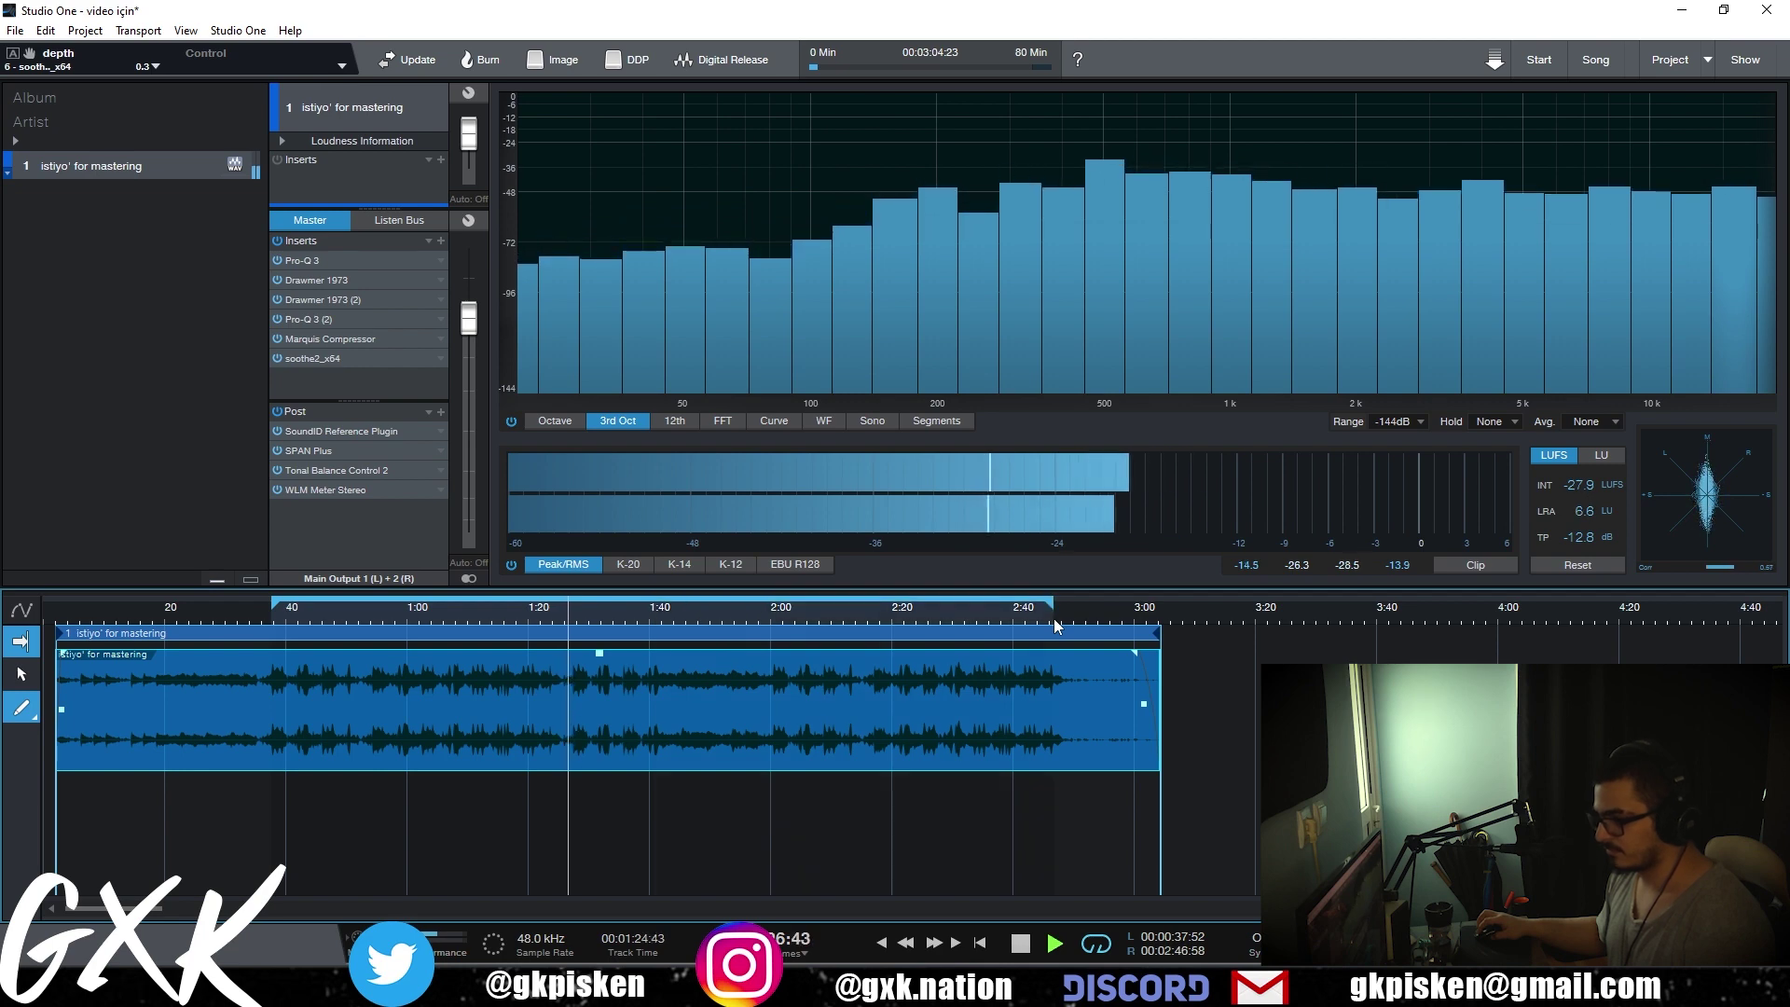
{"action": "left_click", "coordinate": [273, 241]}
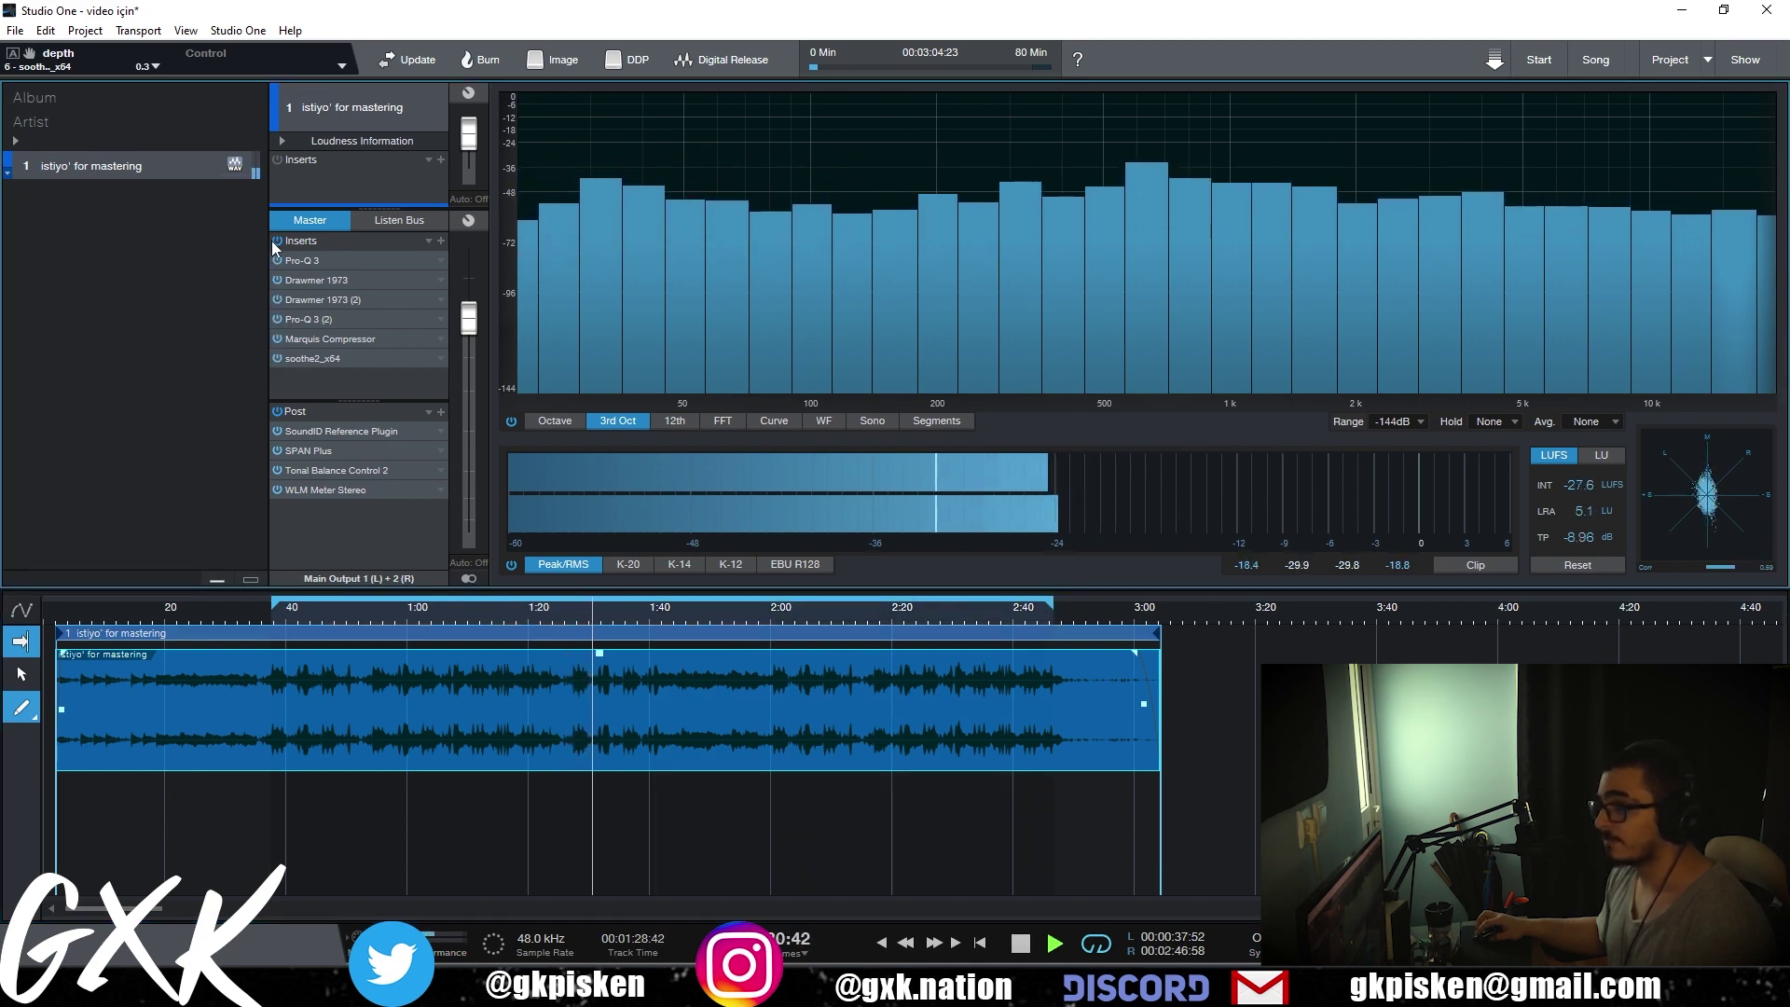
{"action": "left_click", "coordinate": [273, 241]}
{"action": "key", "text": "space"}
- Insert the Softube Tape plug-in at the end of the master insert chain
{"action": "left_click", "coordinate": [444, 239]}
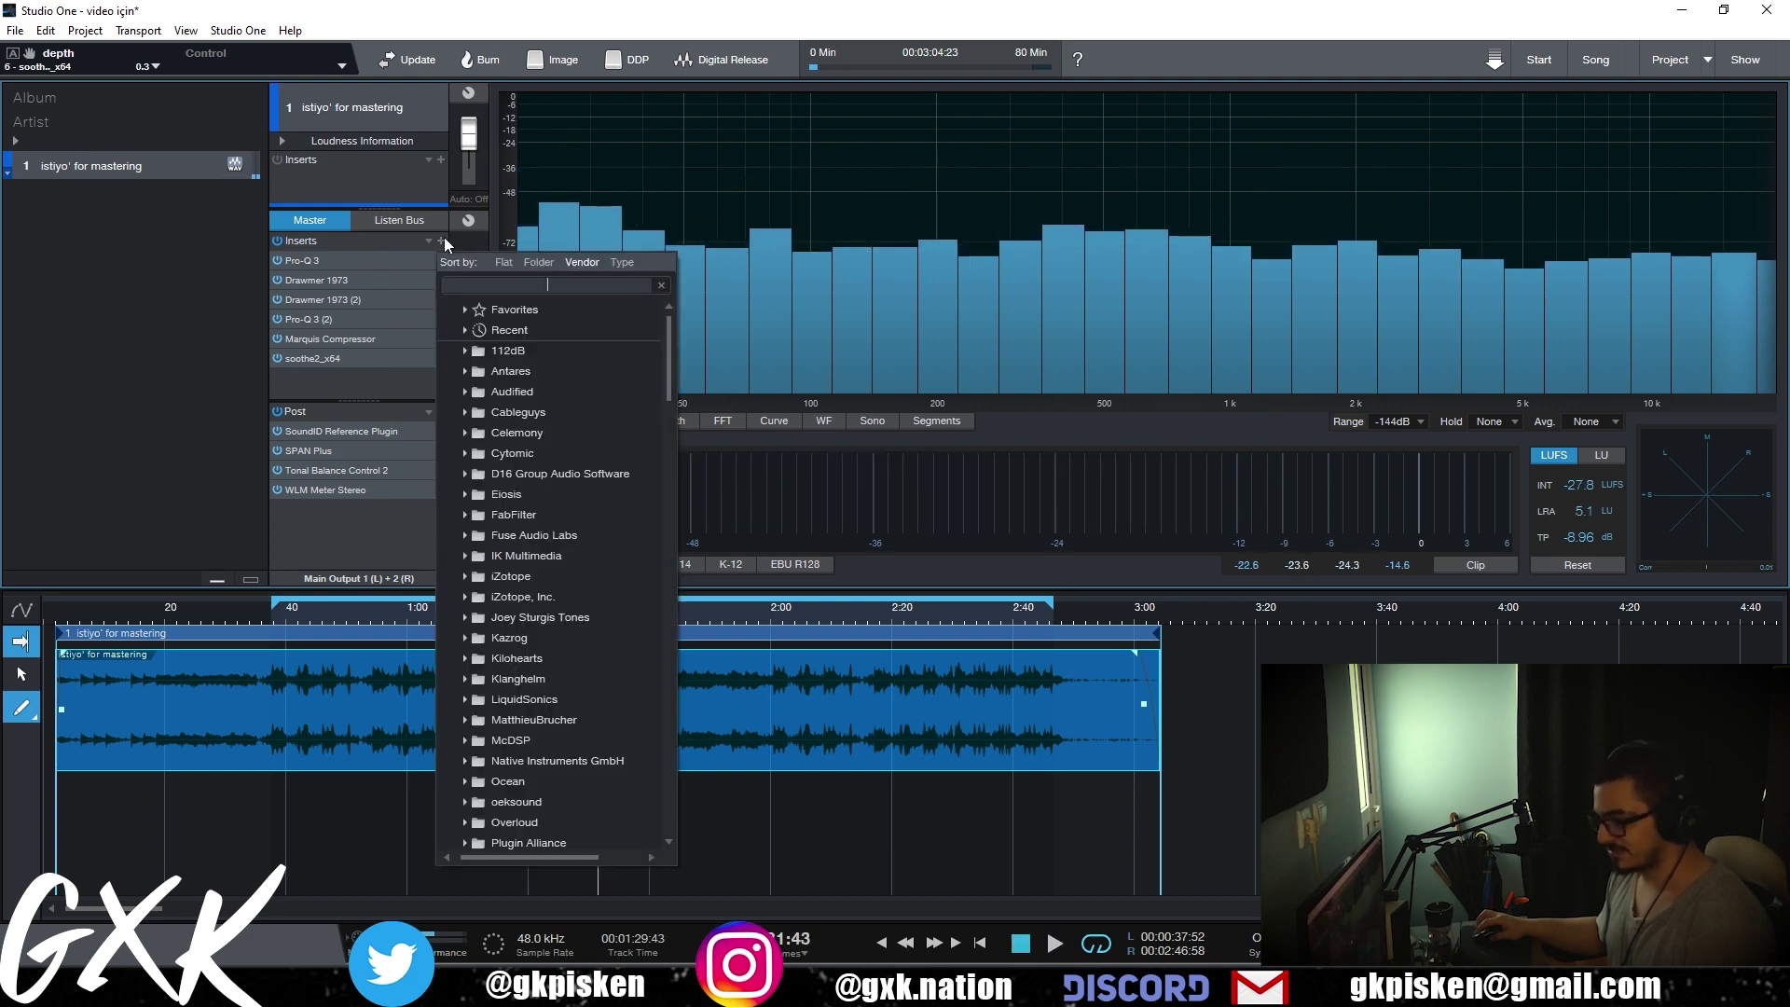
{"action": "type", "text": "tap"}
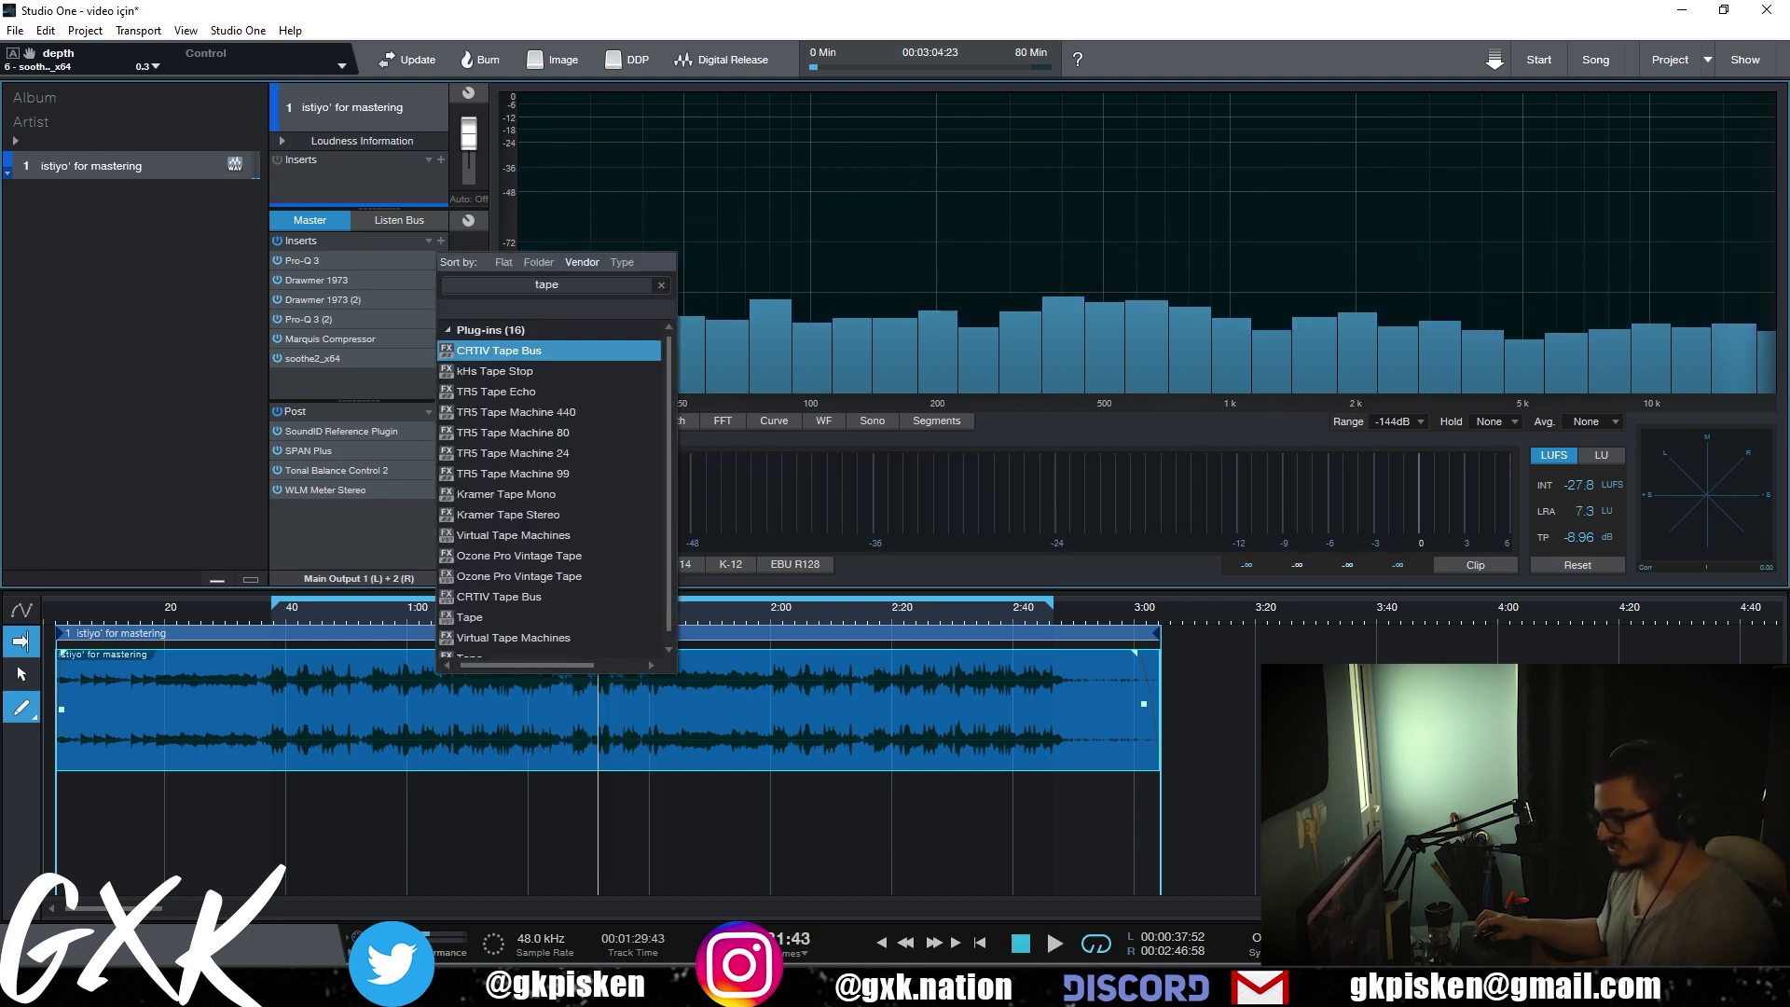
{"action": "type", "text": "e"}
{"action": "left_click", "coordinate": [556, 586]}
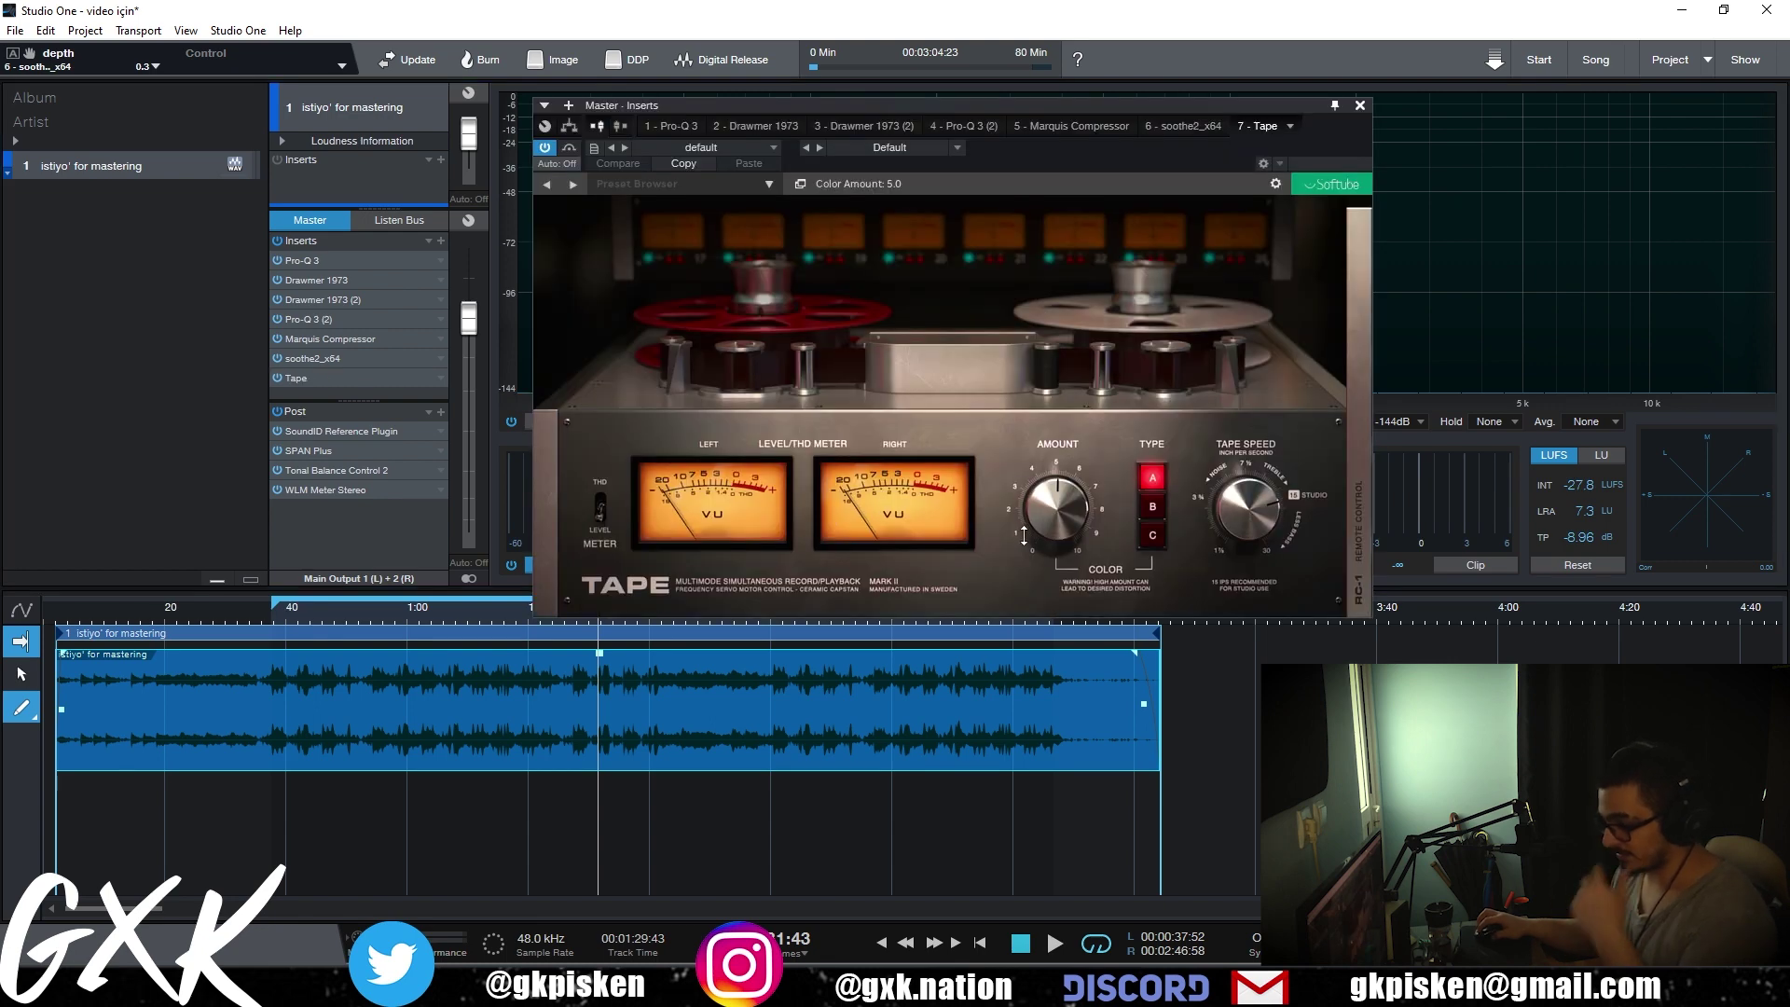
- Set Tape to color type B with an amount of 4.6 during playback
{"action": "left_click_drag", "start_coordinate": [1032, 522], "coordinate": [1090, 387]}
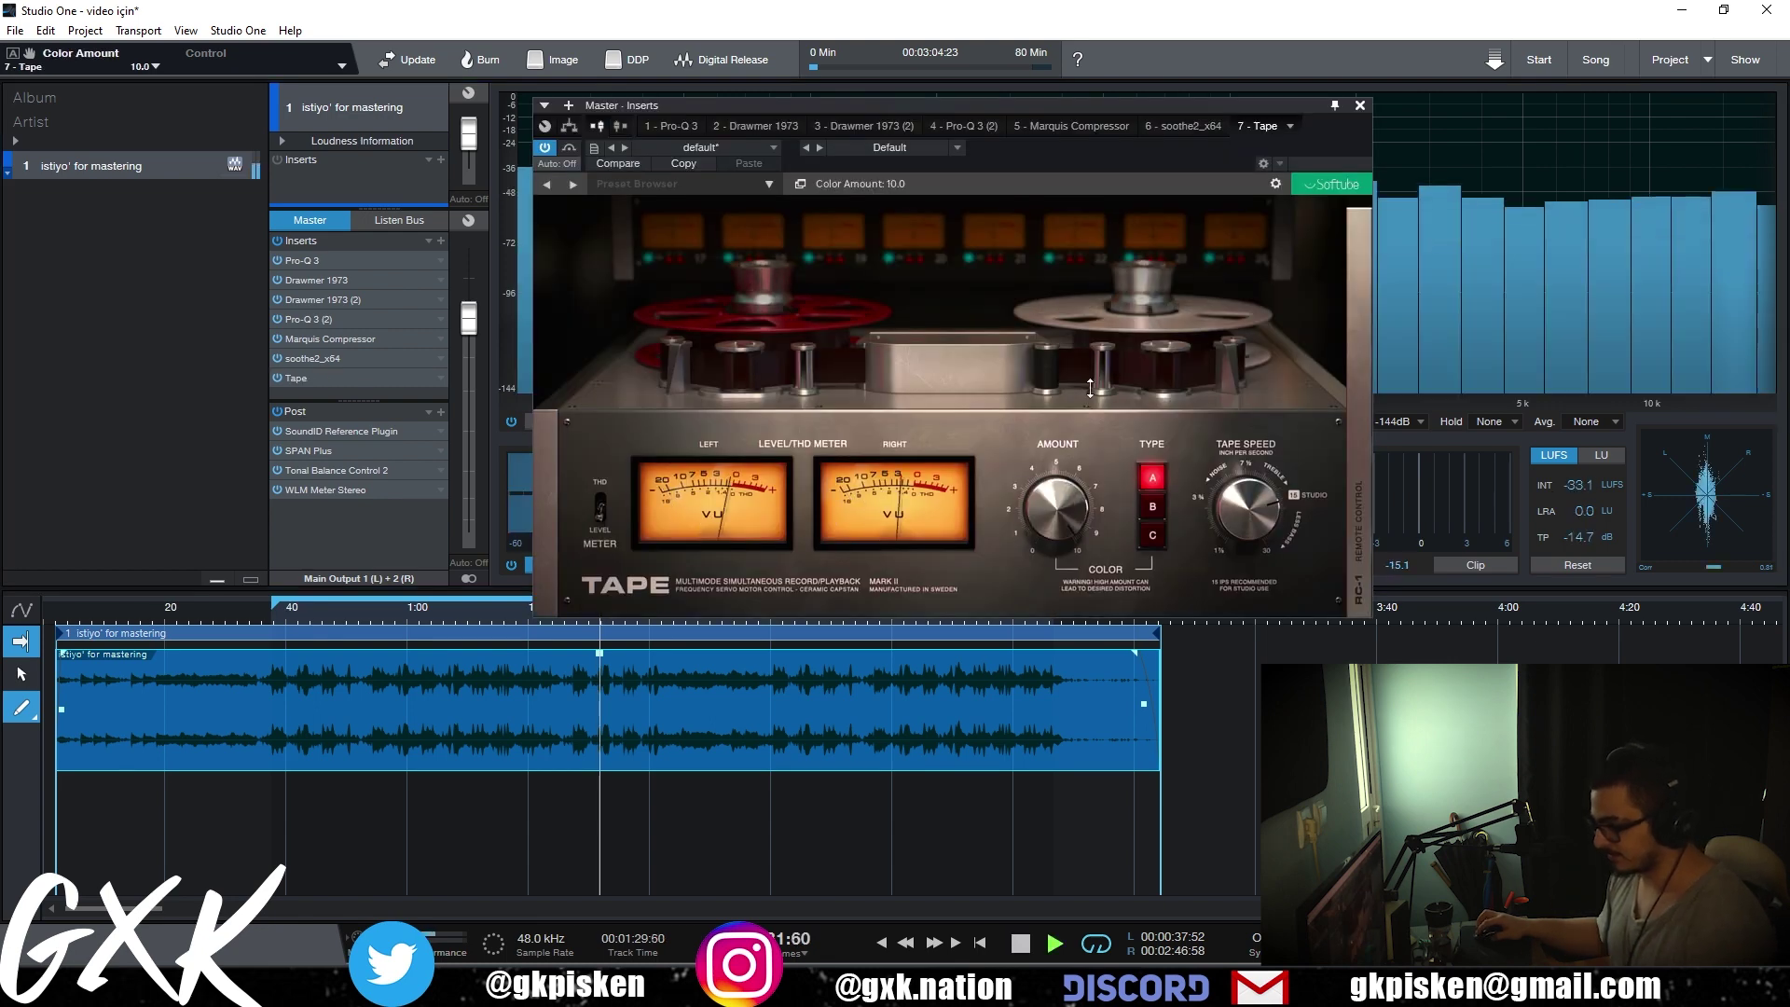
{"action": "left_click", "coordinate": [1153, 535]}
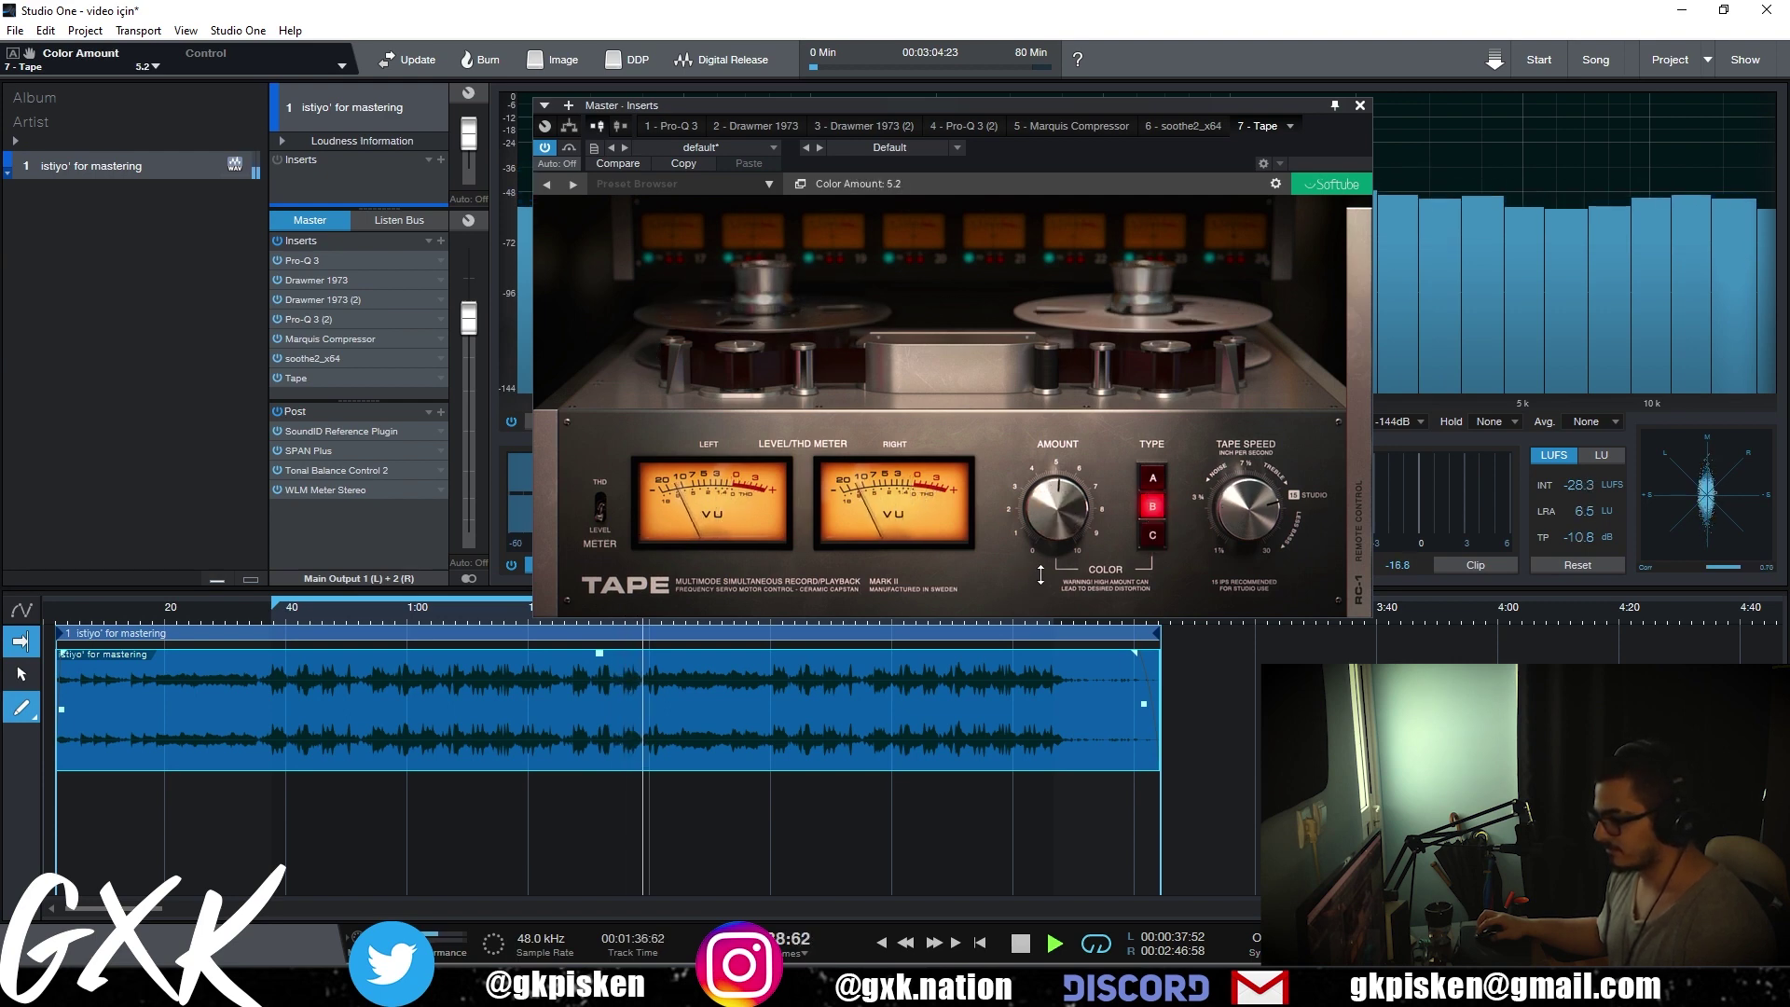
{"action": "left_click_drag", "start_coordinate": [1038, 579], "coordinate": [1074, 446]}
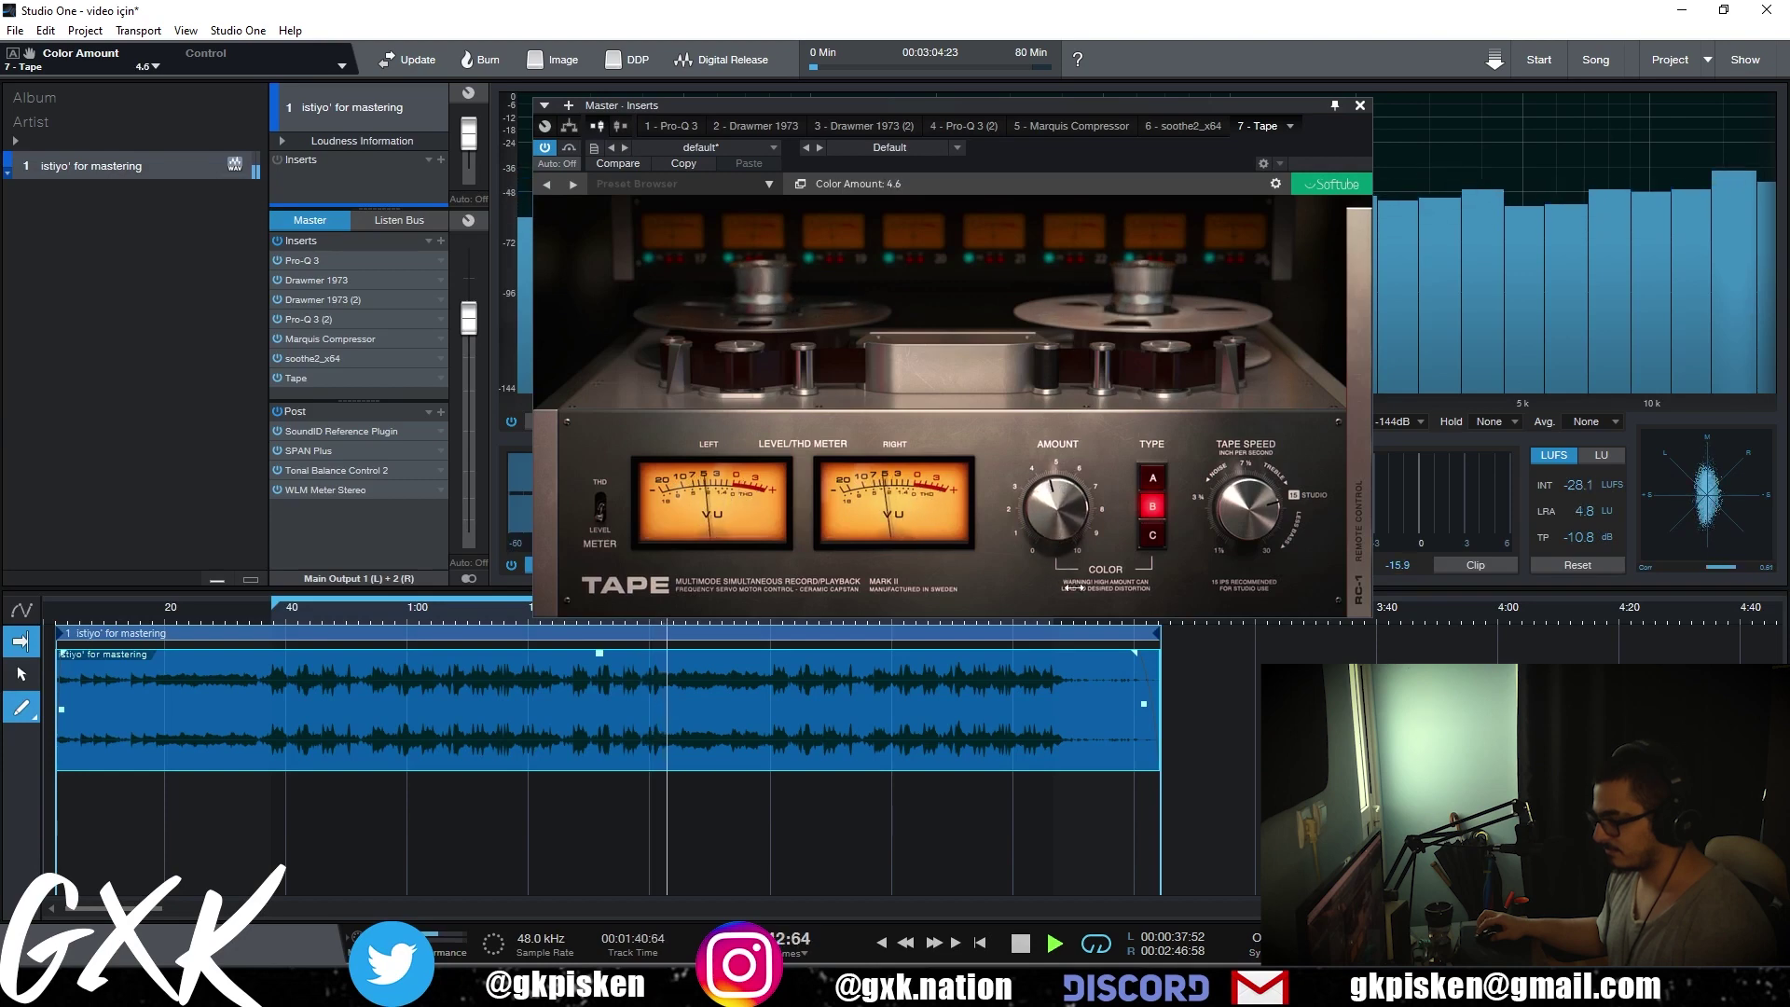
- Replay from near the loop start, bypass and re-enable Tape to compare the sound, and close its window
{"action": "left_click", "coordinate": [283, 630]}
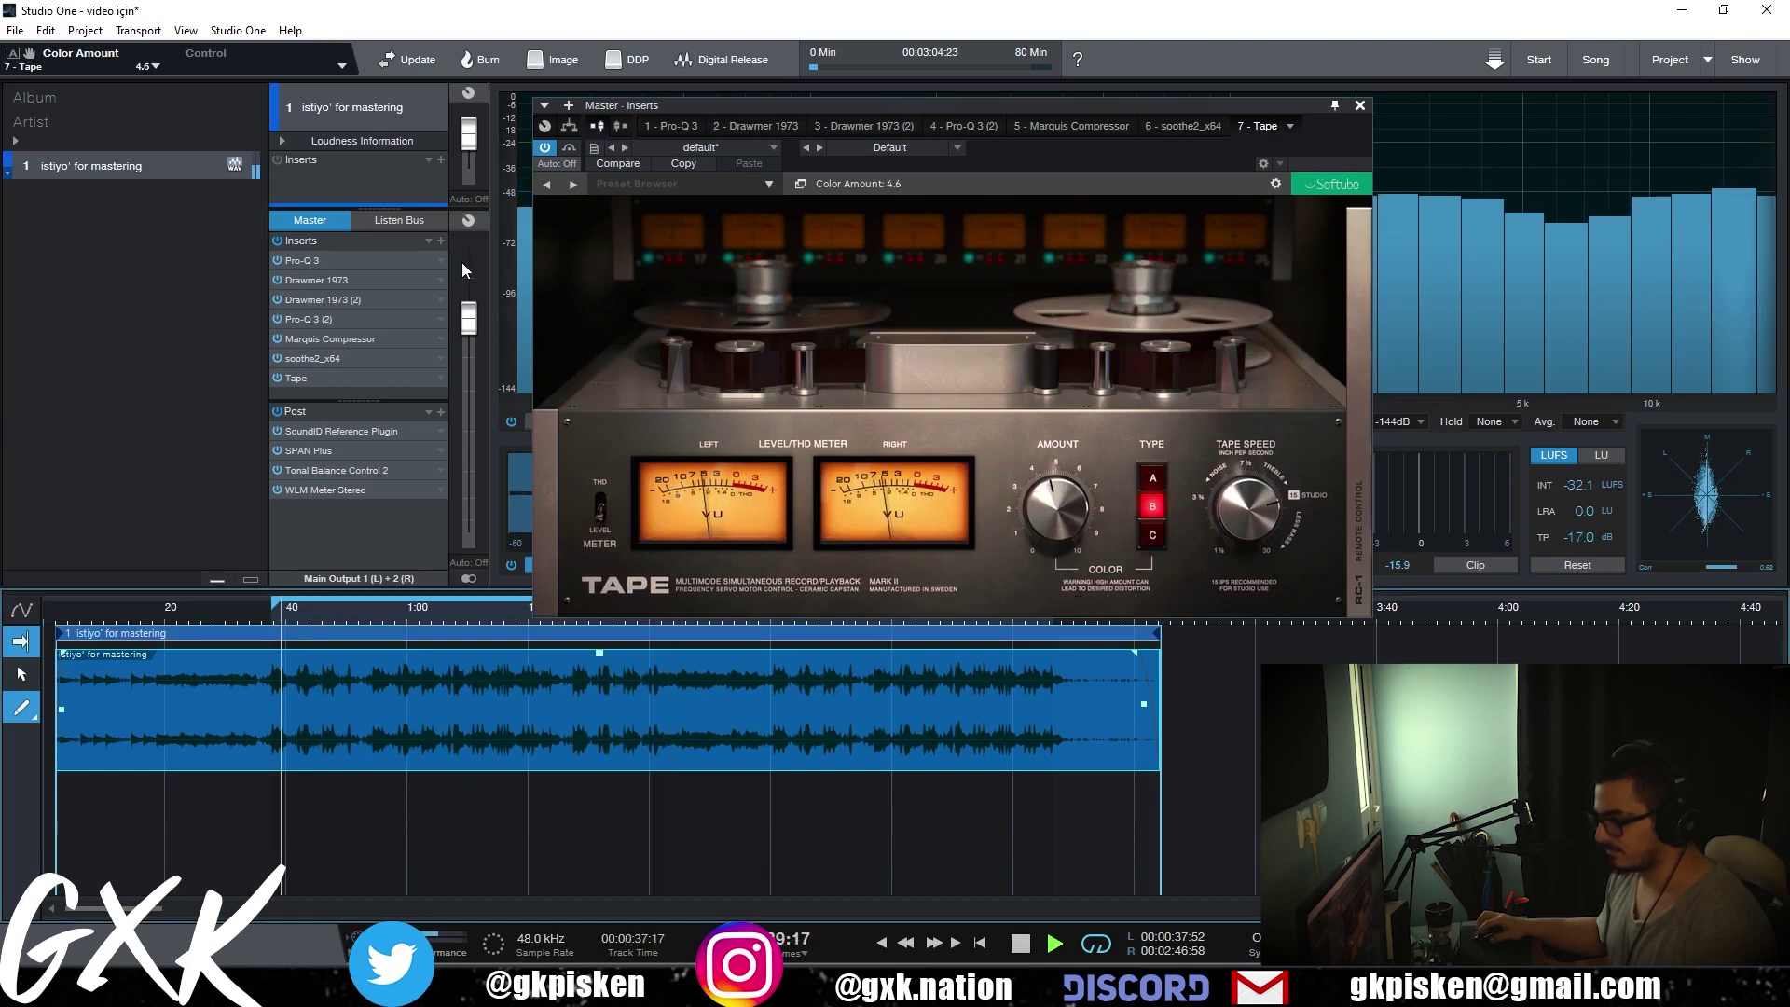
{"action": "left_click", "coordinate": [574, 149]}
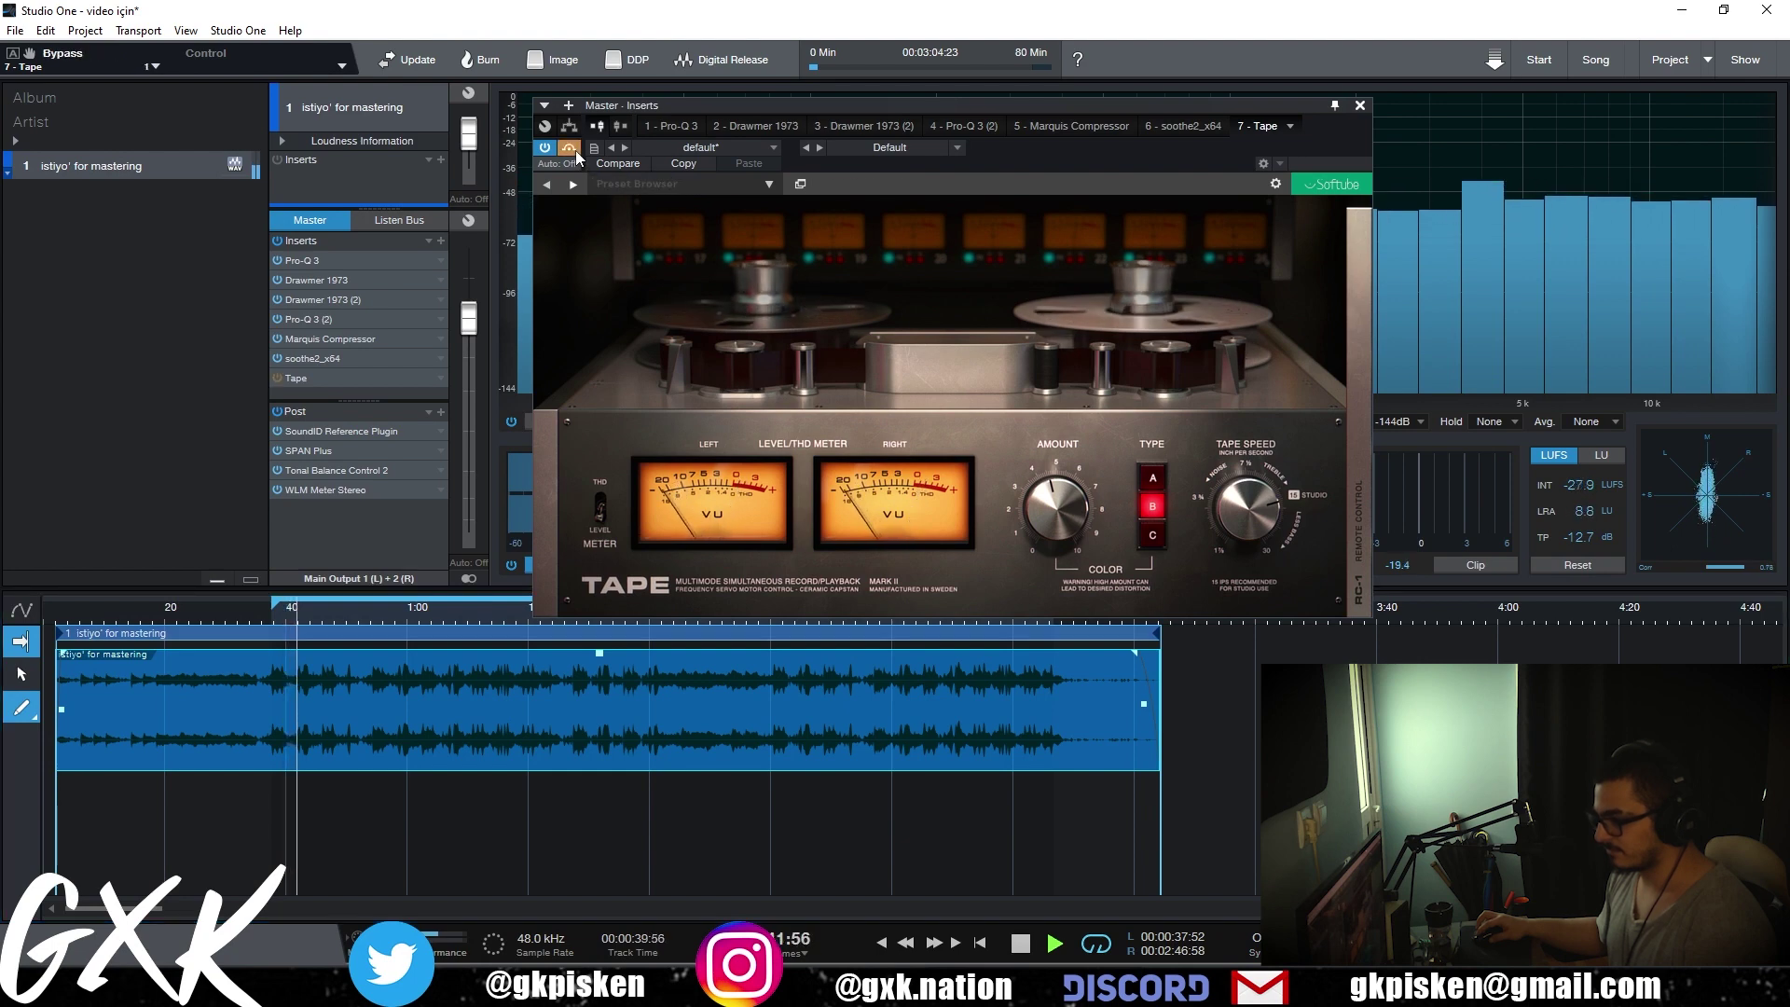
{"action": "left_click", "coordinate": [576, 154]}
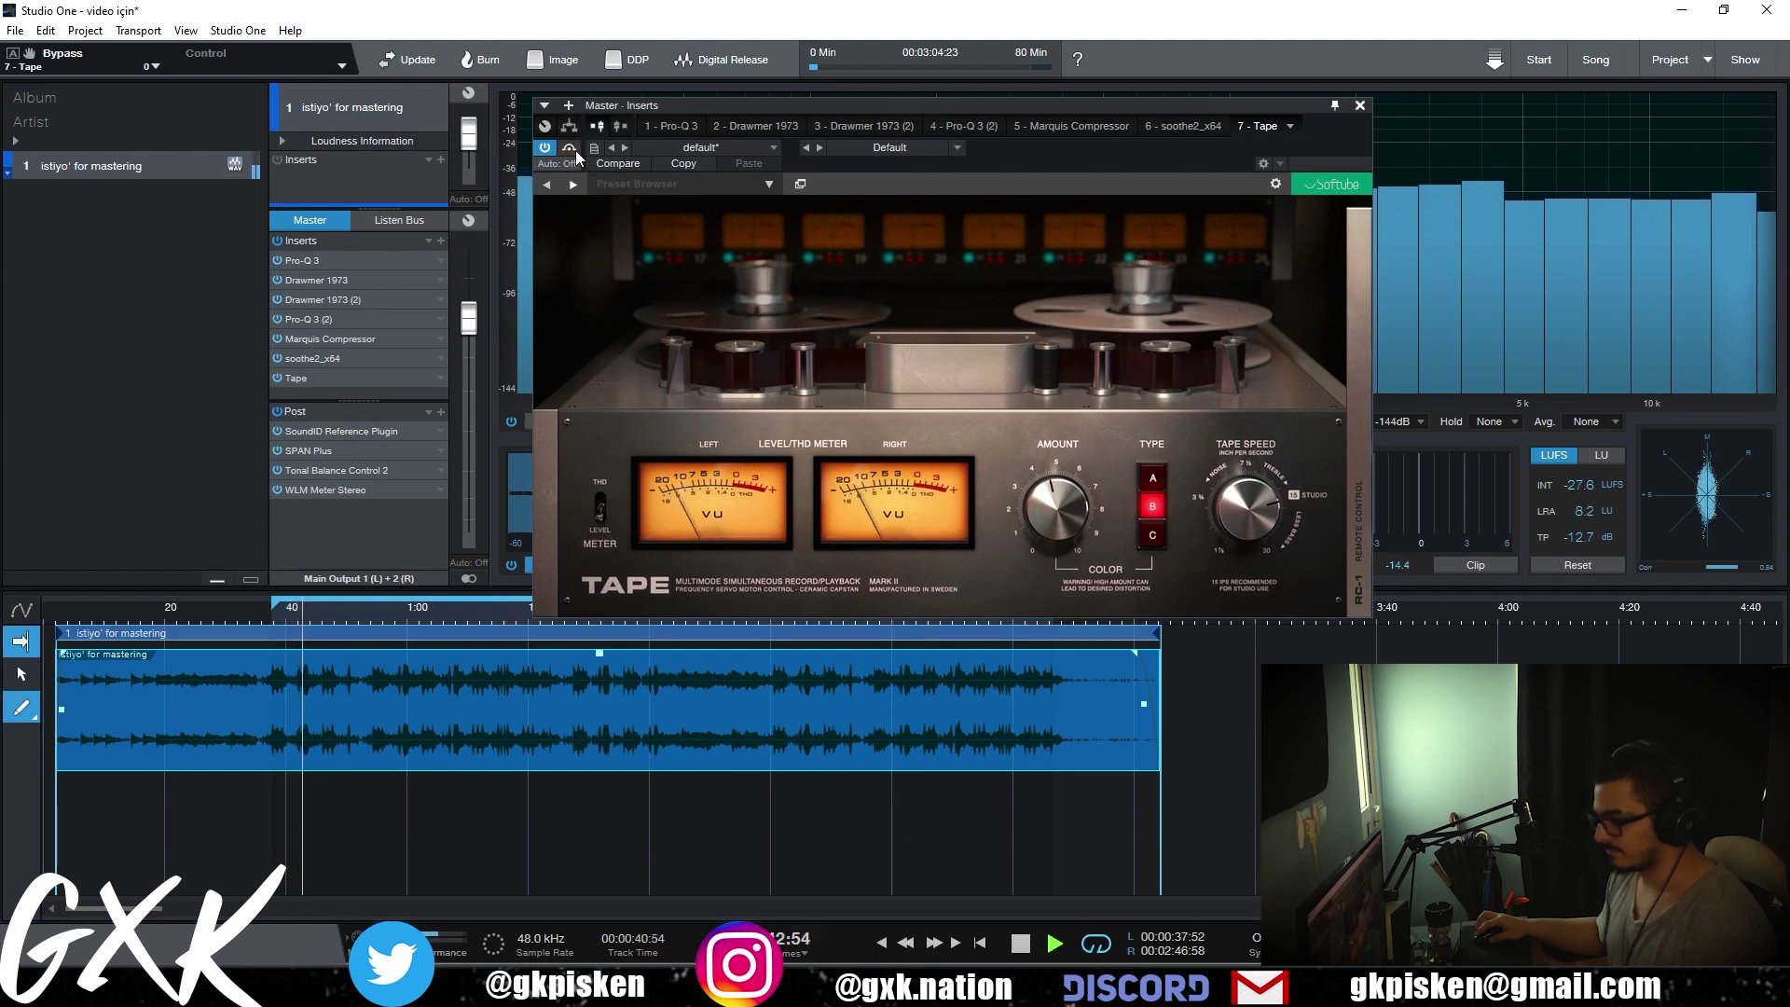
{"action": "left_click", "coordinate": [1358, 110]}
{"action": "key", "text": "space"}
- Enlarge the master inserts list, insert FabFilter Pro-L 2 at the end of the chain and set its output level to -0.20 dBTP
{"action": "left_click_drag", "start_coordinate": [362, 400], "coordinate": [364, 427]}
{"action": "left_click", "coordinate": [441, 240]}
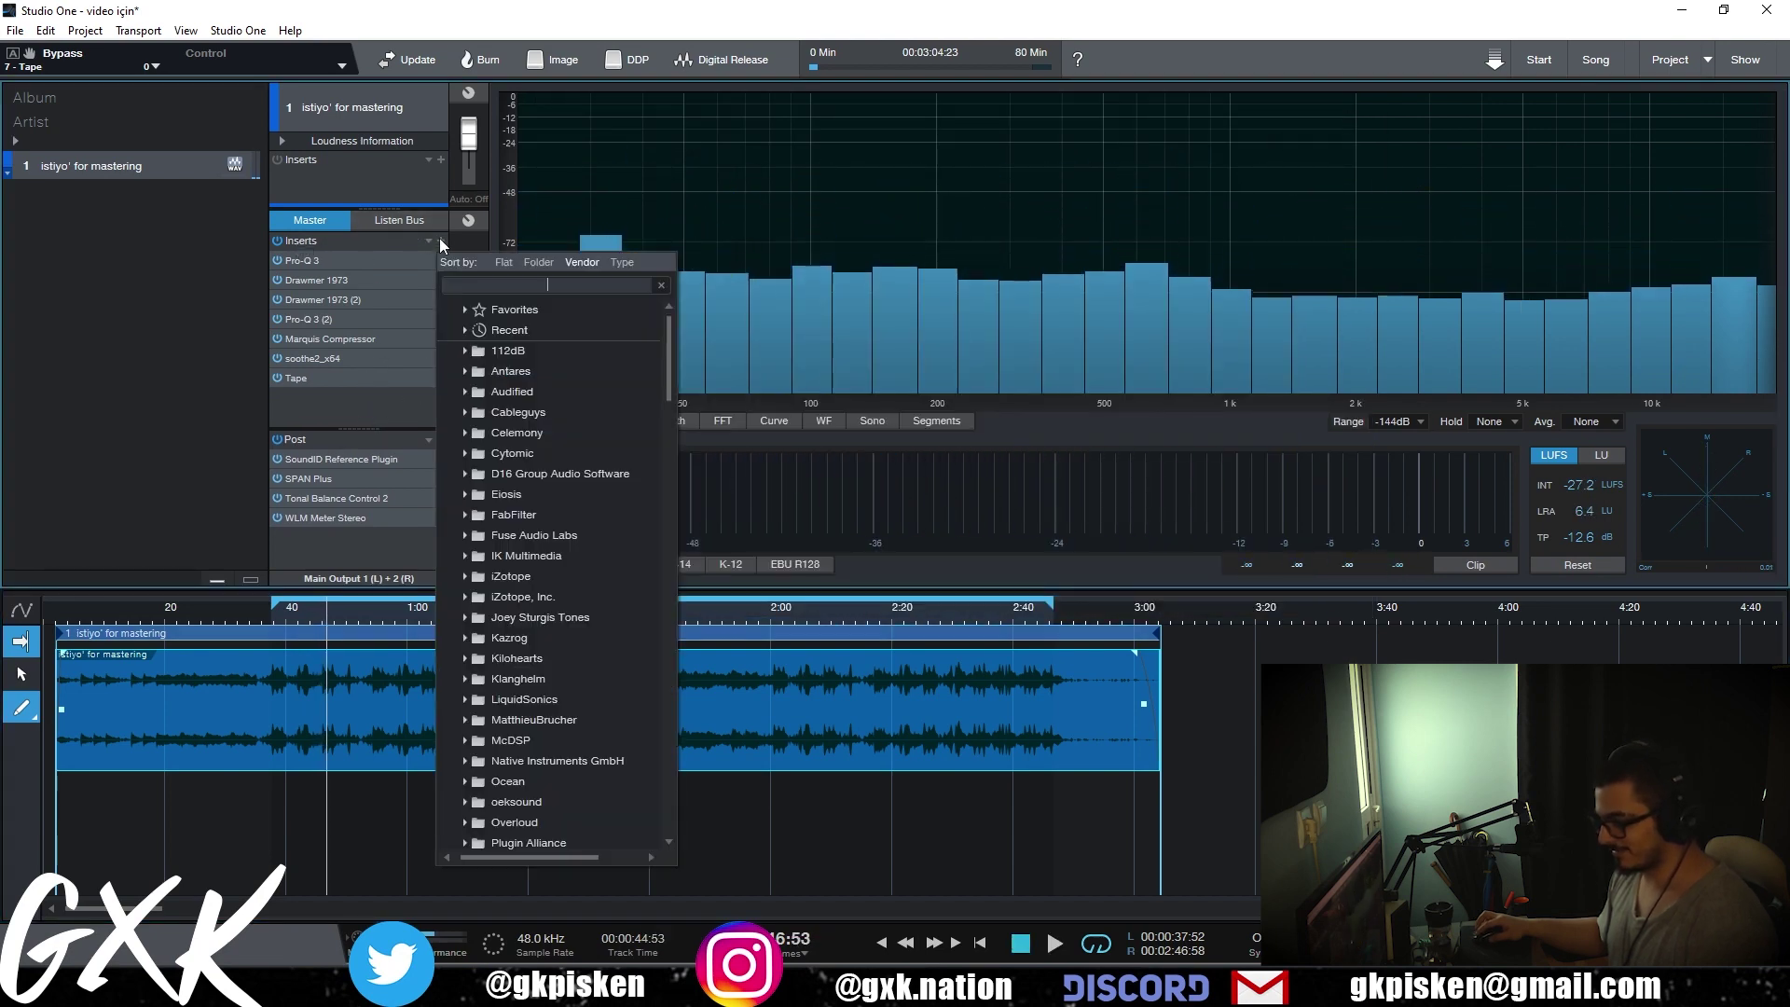
{"action": "type", "text": "lim"}
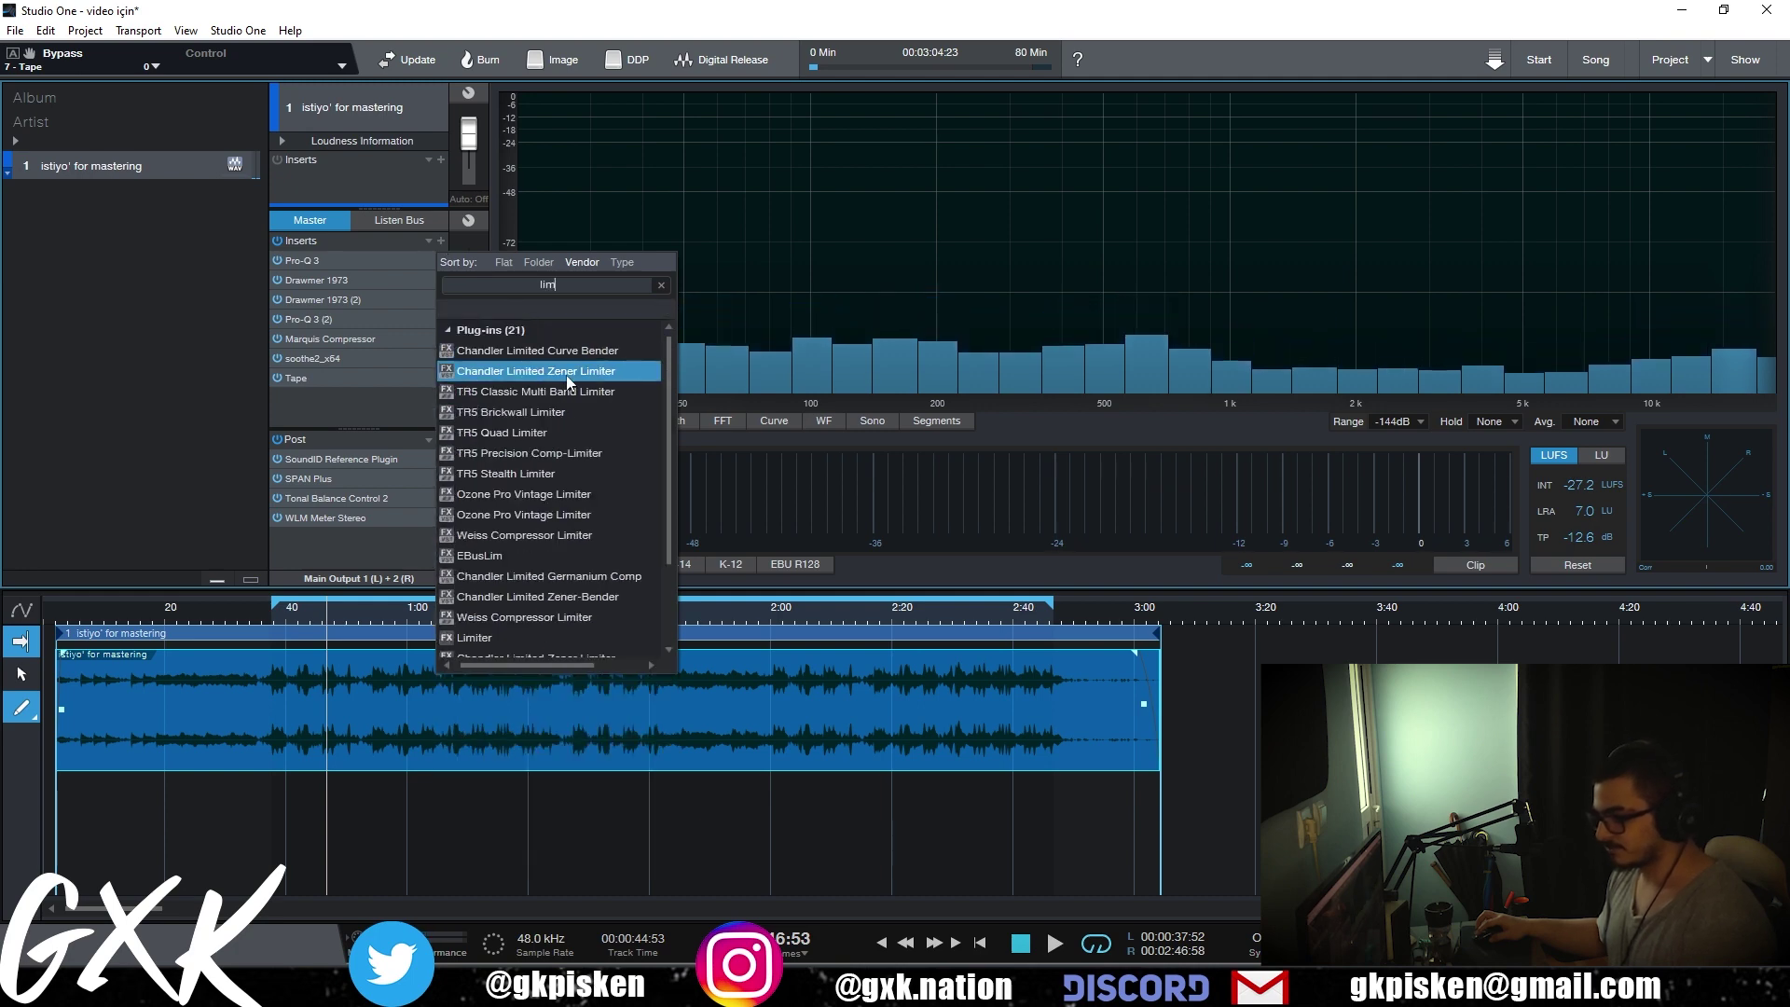
{"action": "key", "text": "BackSpace"}
{"action": "key", "text": "BackSpace"}
{"action": "key", "text": "BackSpace"}
{"action": "type", "text": "pro-l"}
{"action": "double_click", "coordinate": [569, 385]}
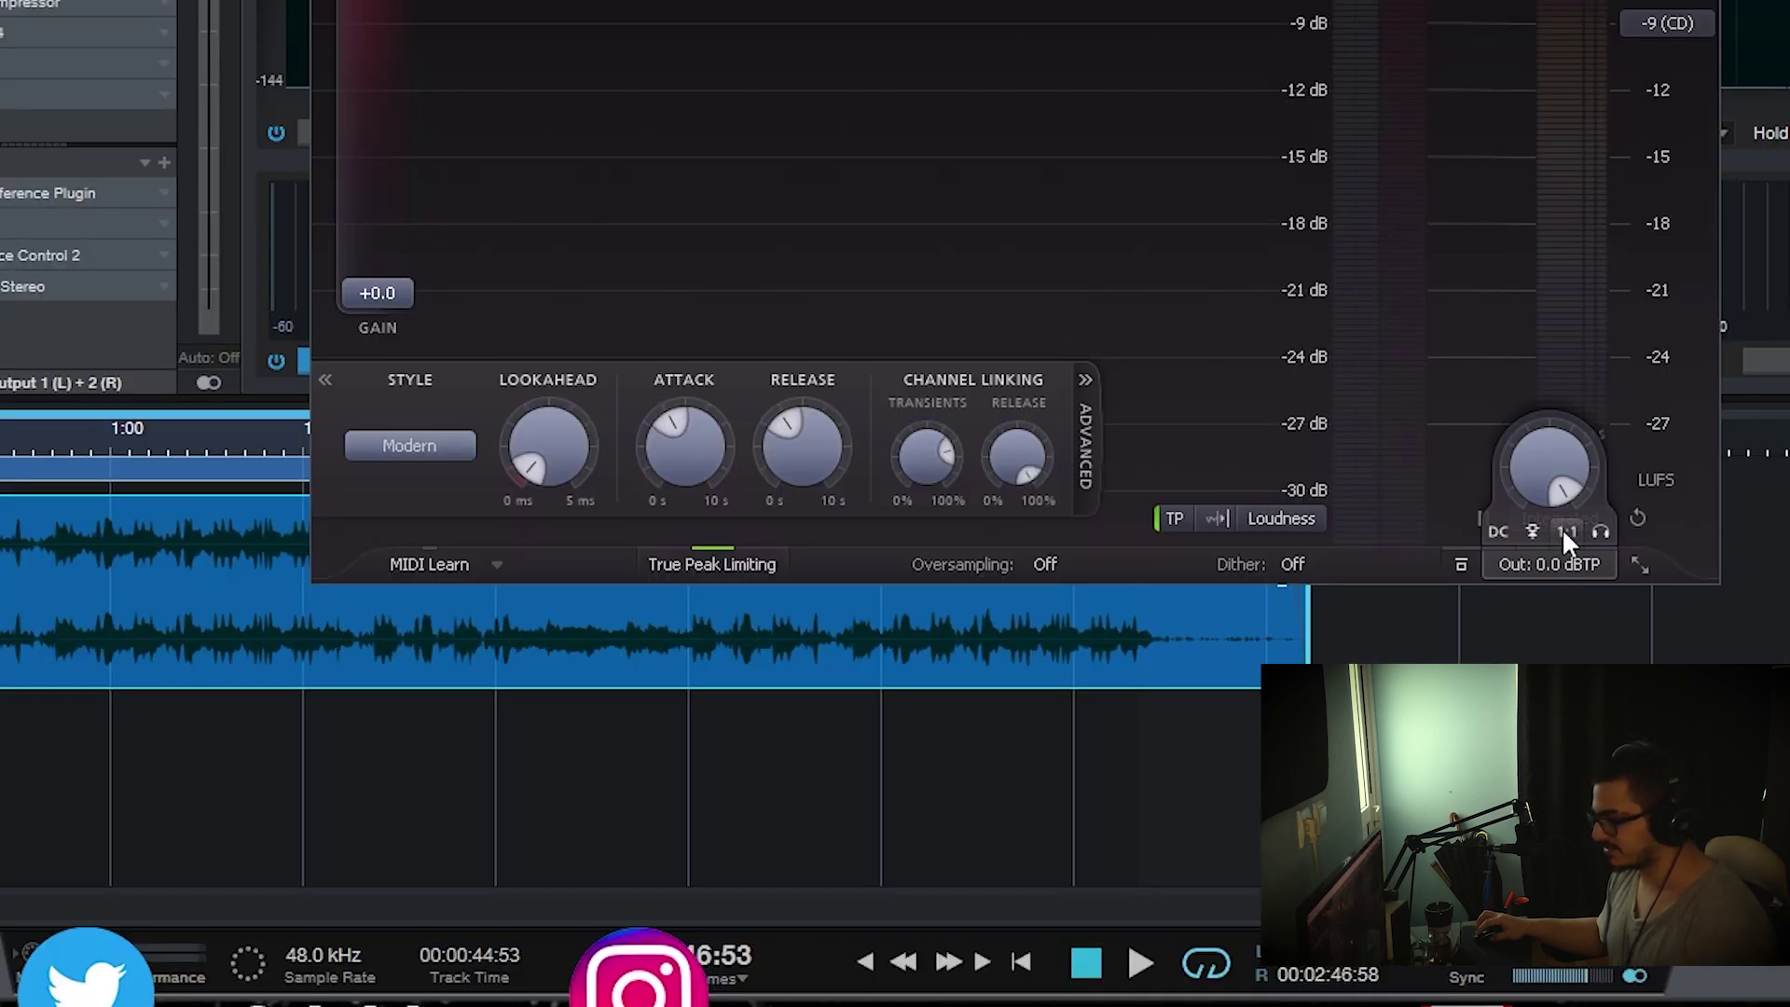
{"action": "left_click", "coordinate": [1566, 531]}
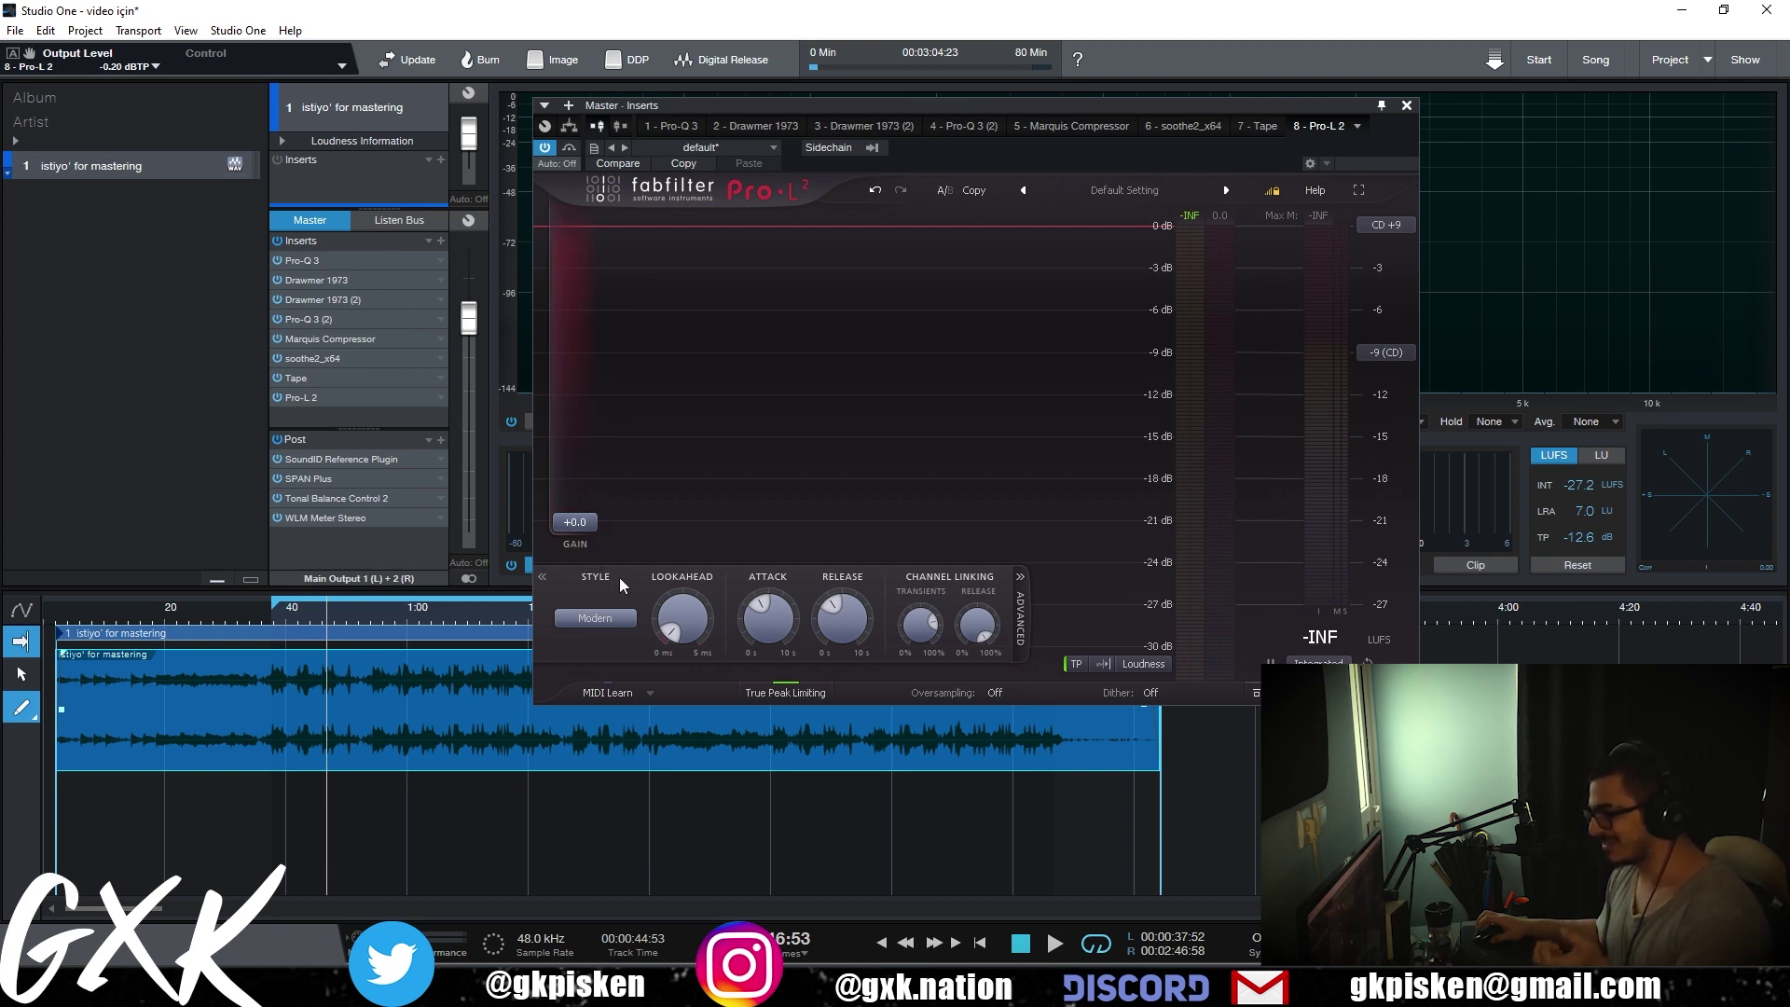
- Adjust the Pro-L 2 gain while the track plays, settling on +9.03 dB
{"action": "key", "text": "space"}
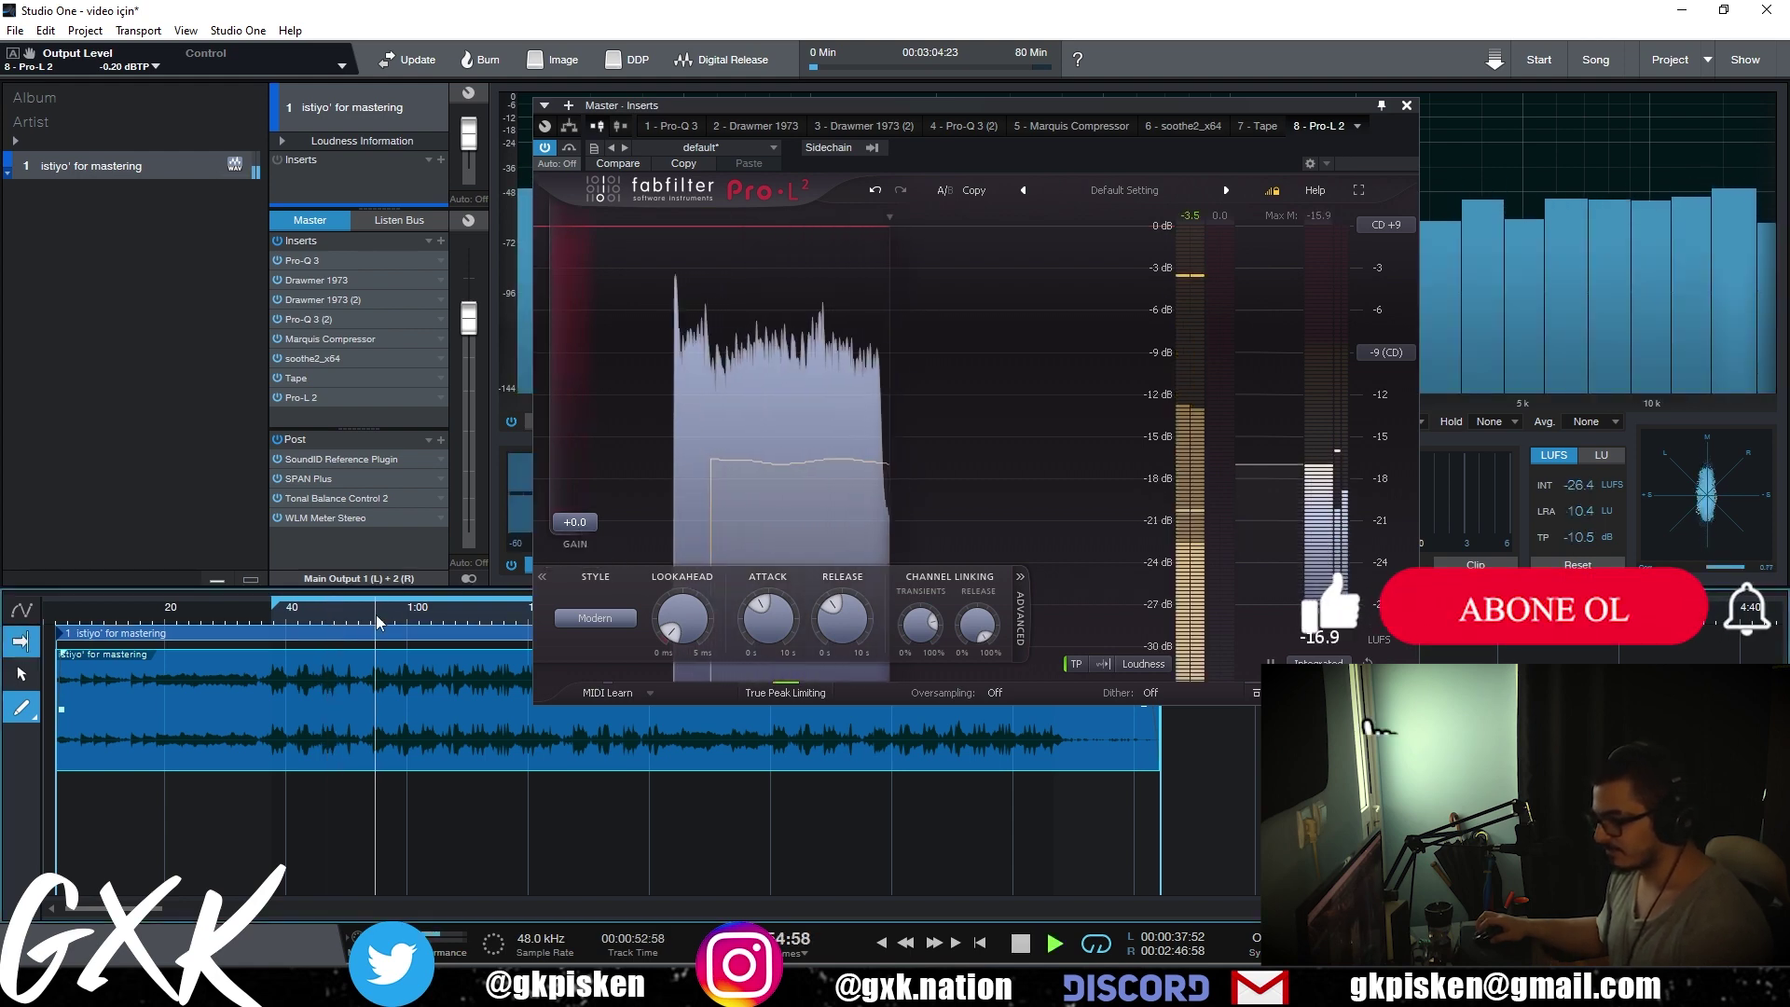
{"action": "scroll", "coordinate": [574, 532], "scroll_direction": "up", "scroll_amount": 15}
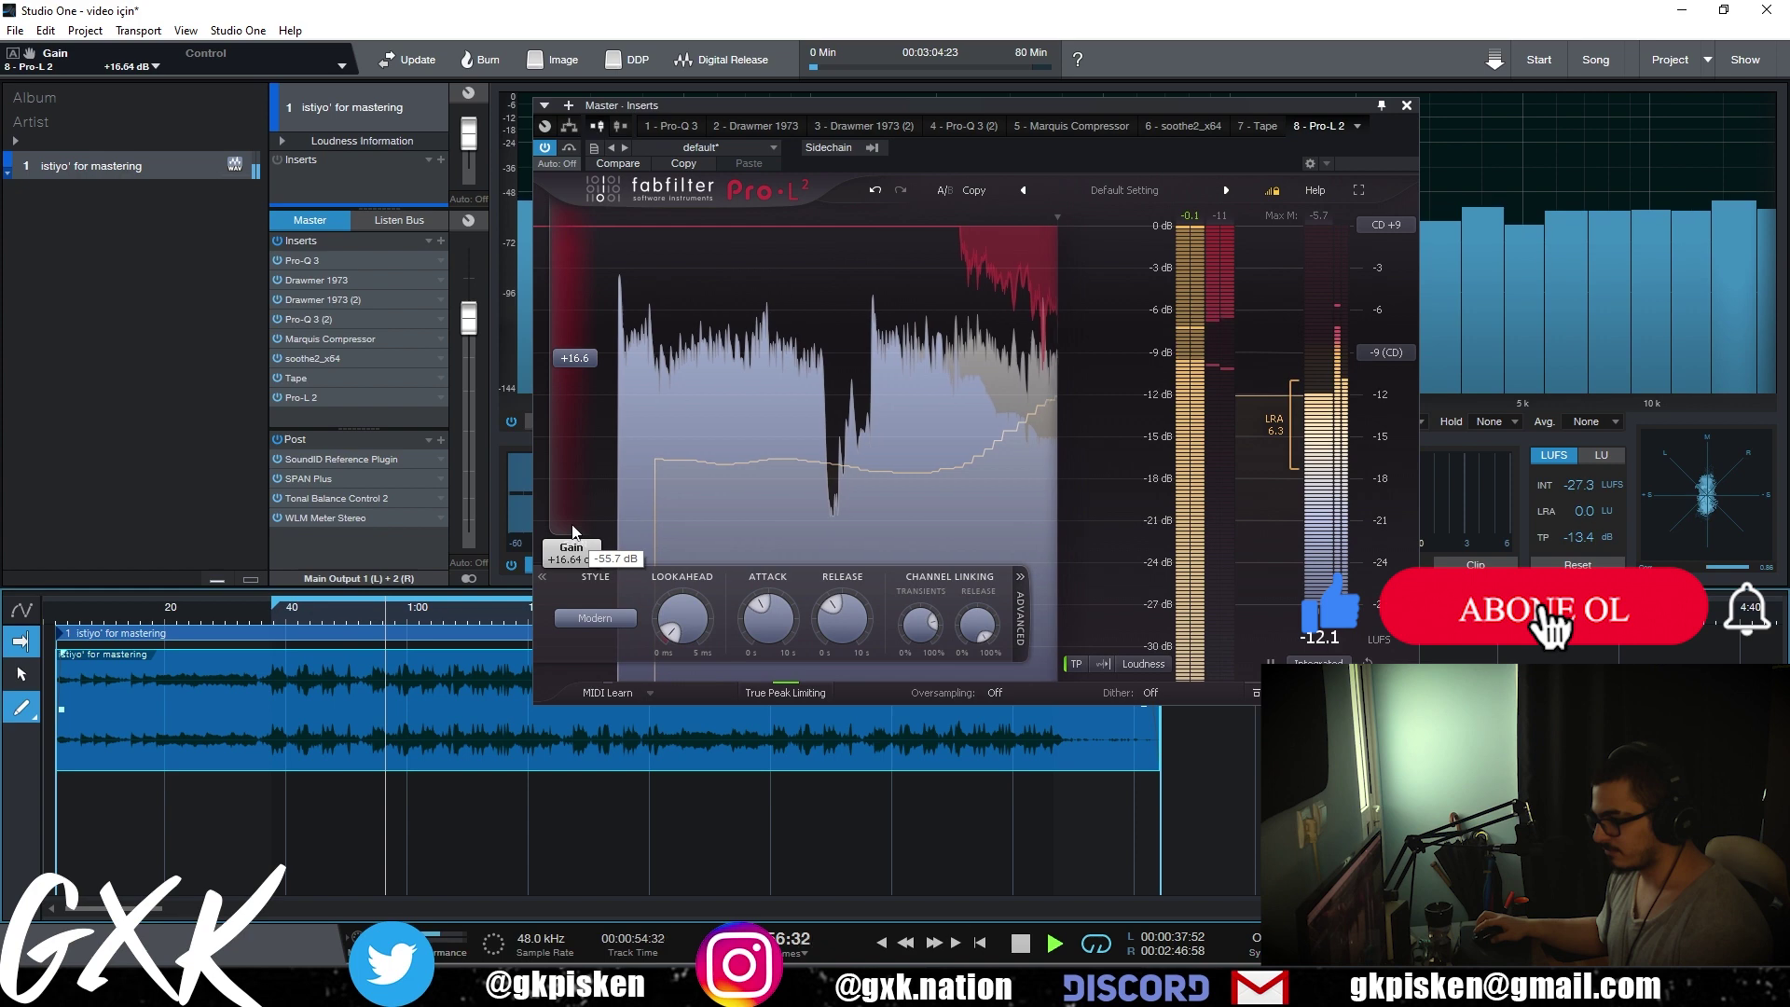
{"action": "scroll", "coordinate": [574, 531], "scroll_direction": "down", "scroll_amount": 1}
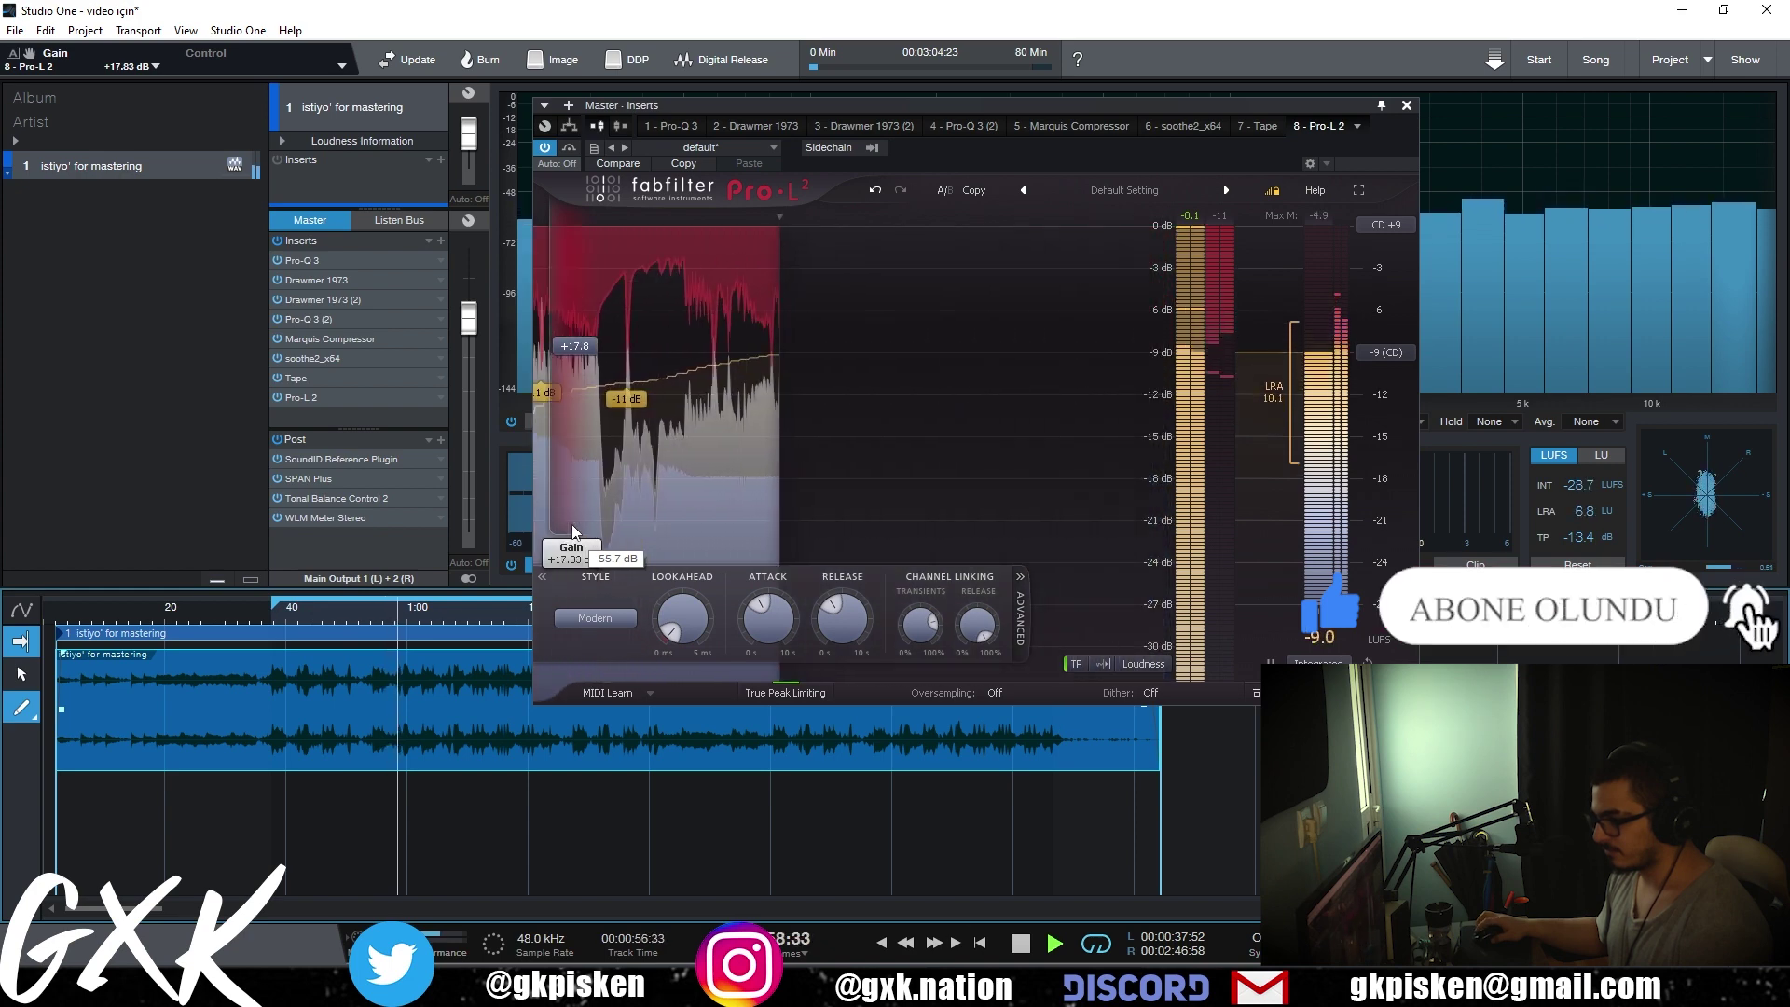
{"action": "scroll", "coordinate": [579, 503], "scroll_direction": "down", "scroll_amount": 5}
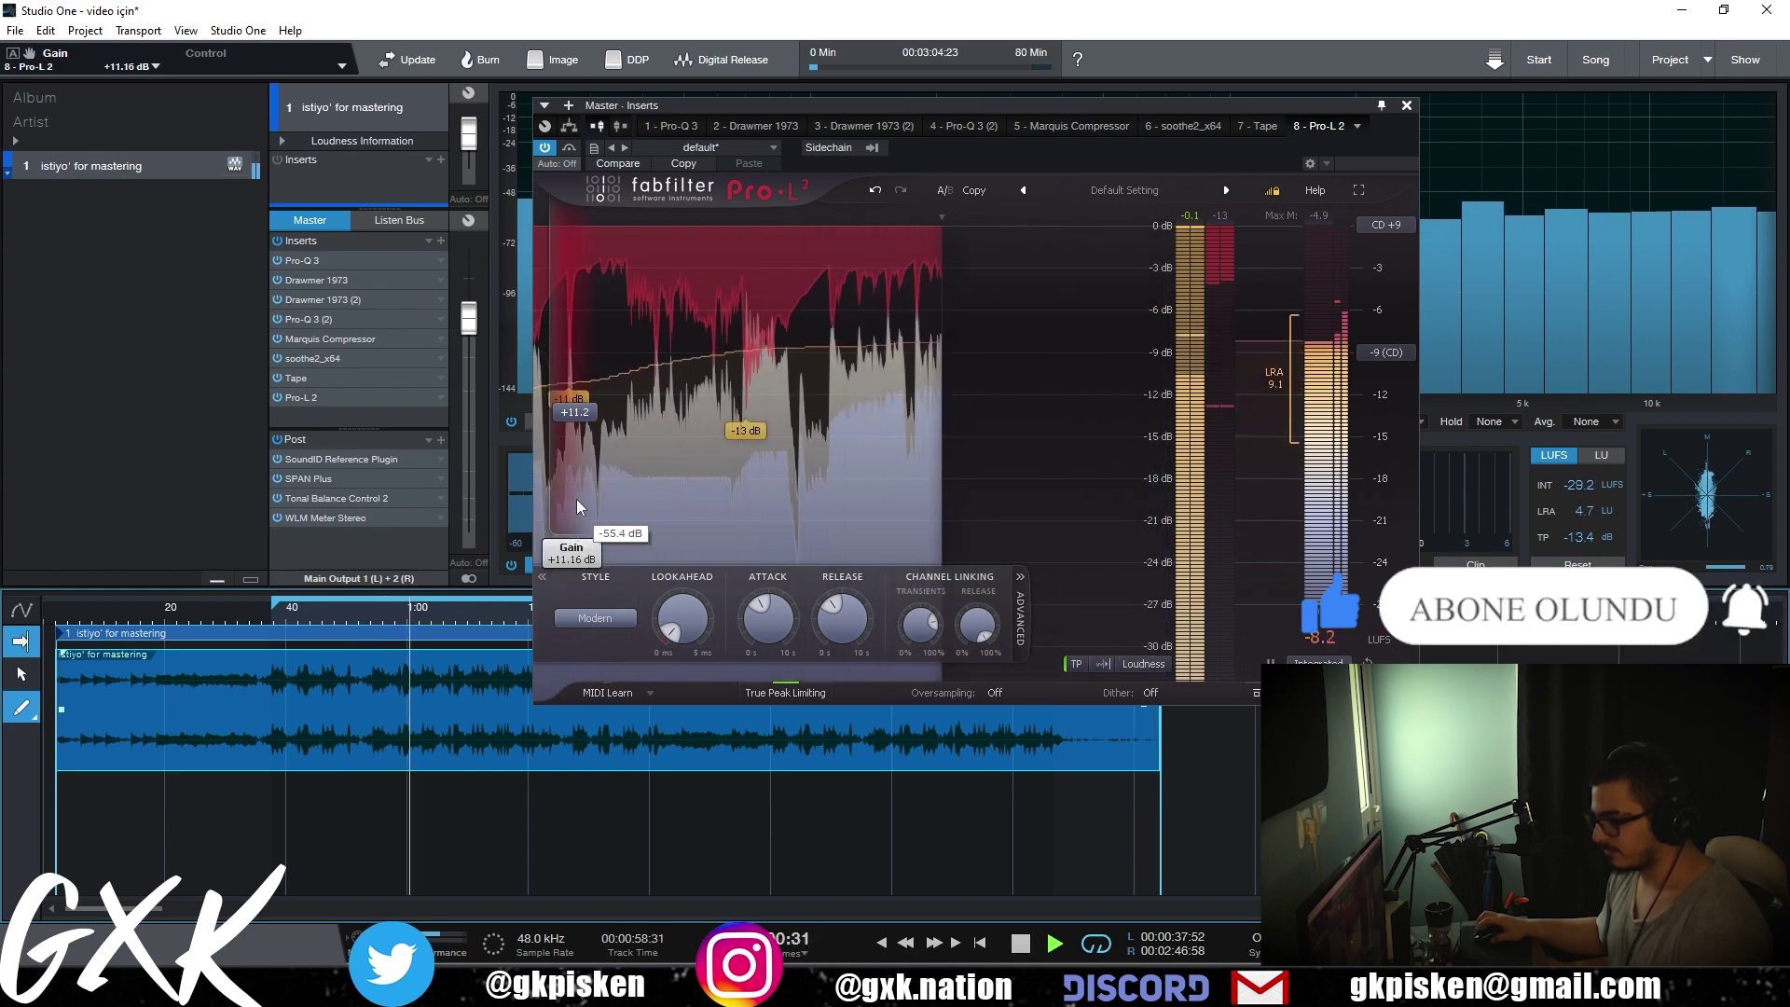
{"action": "scroll", "coordinate": [573, 504], "scroll_direction": "down", "scroll_amount": 2}
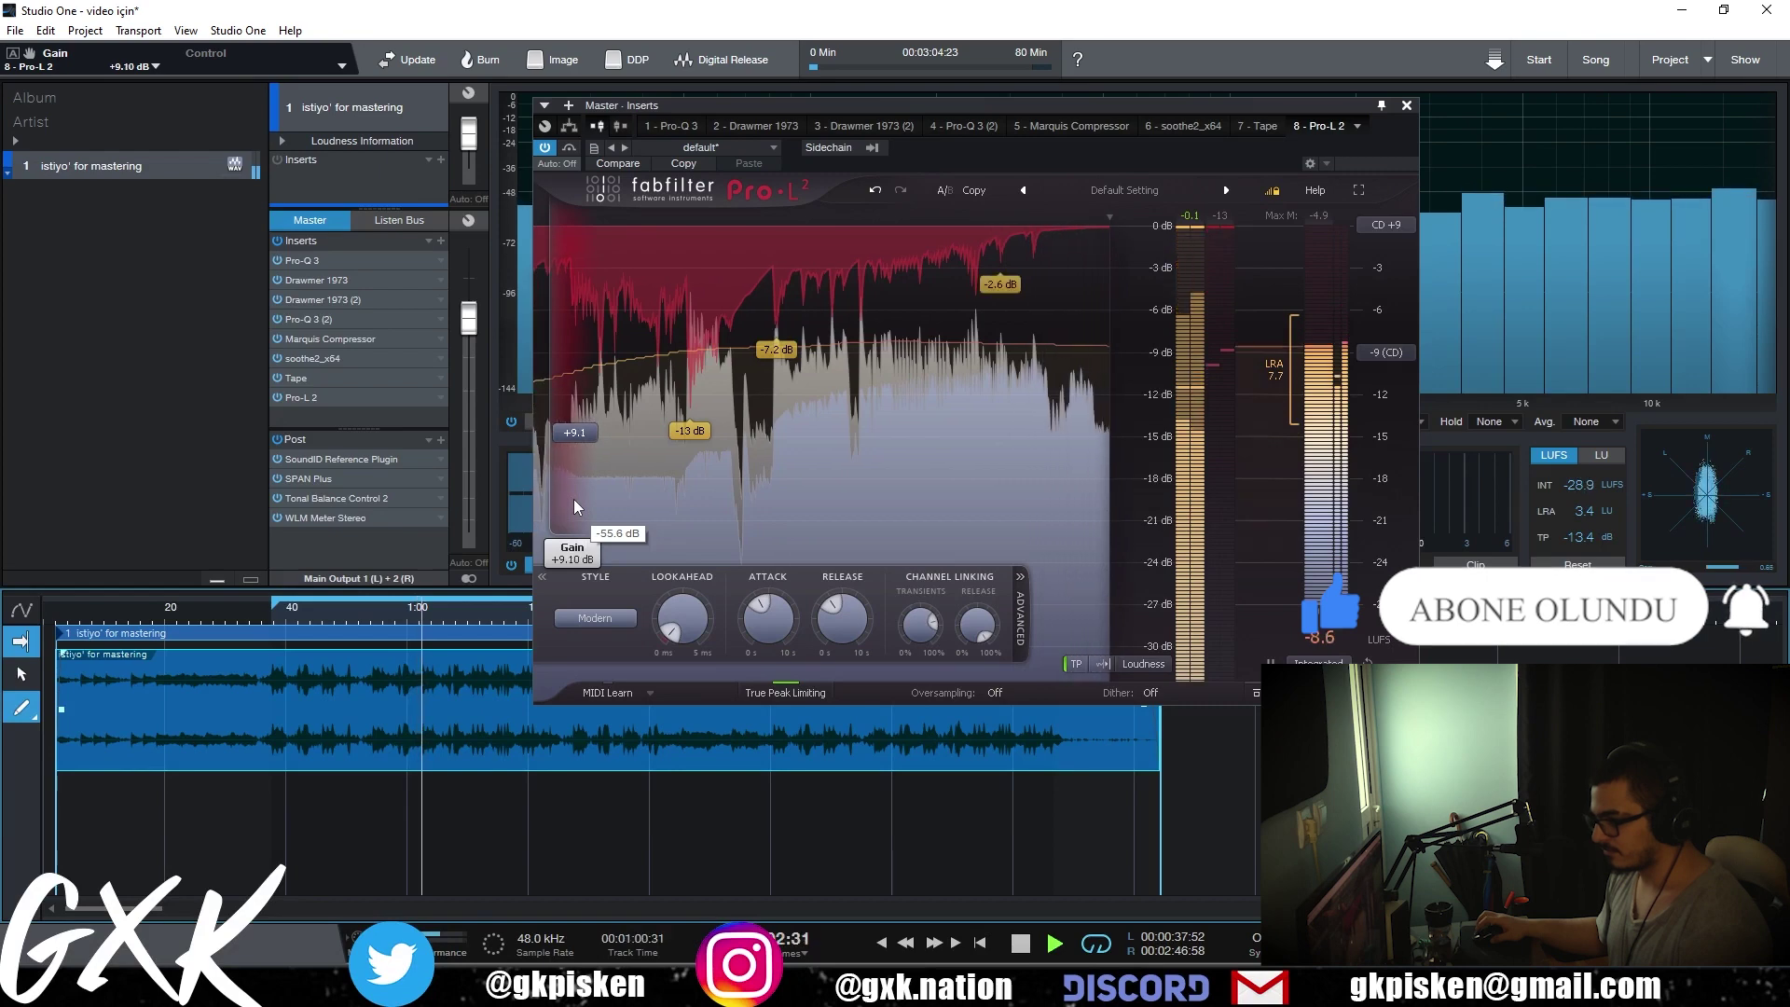
{"action": "scroll", "coordinate": [574, 504], "scroll_direction": "down", "scroll_amount": 1}
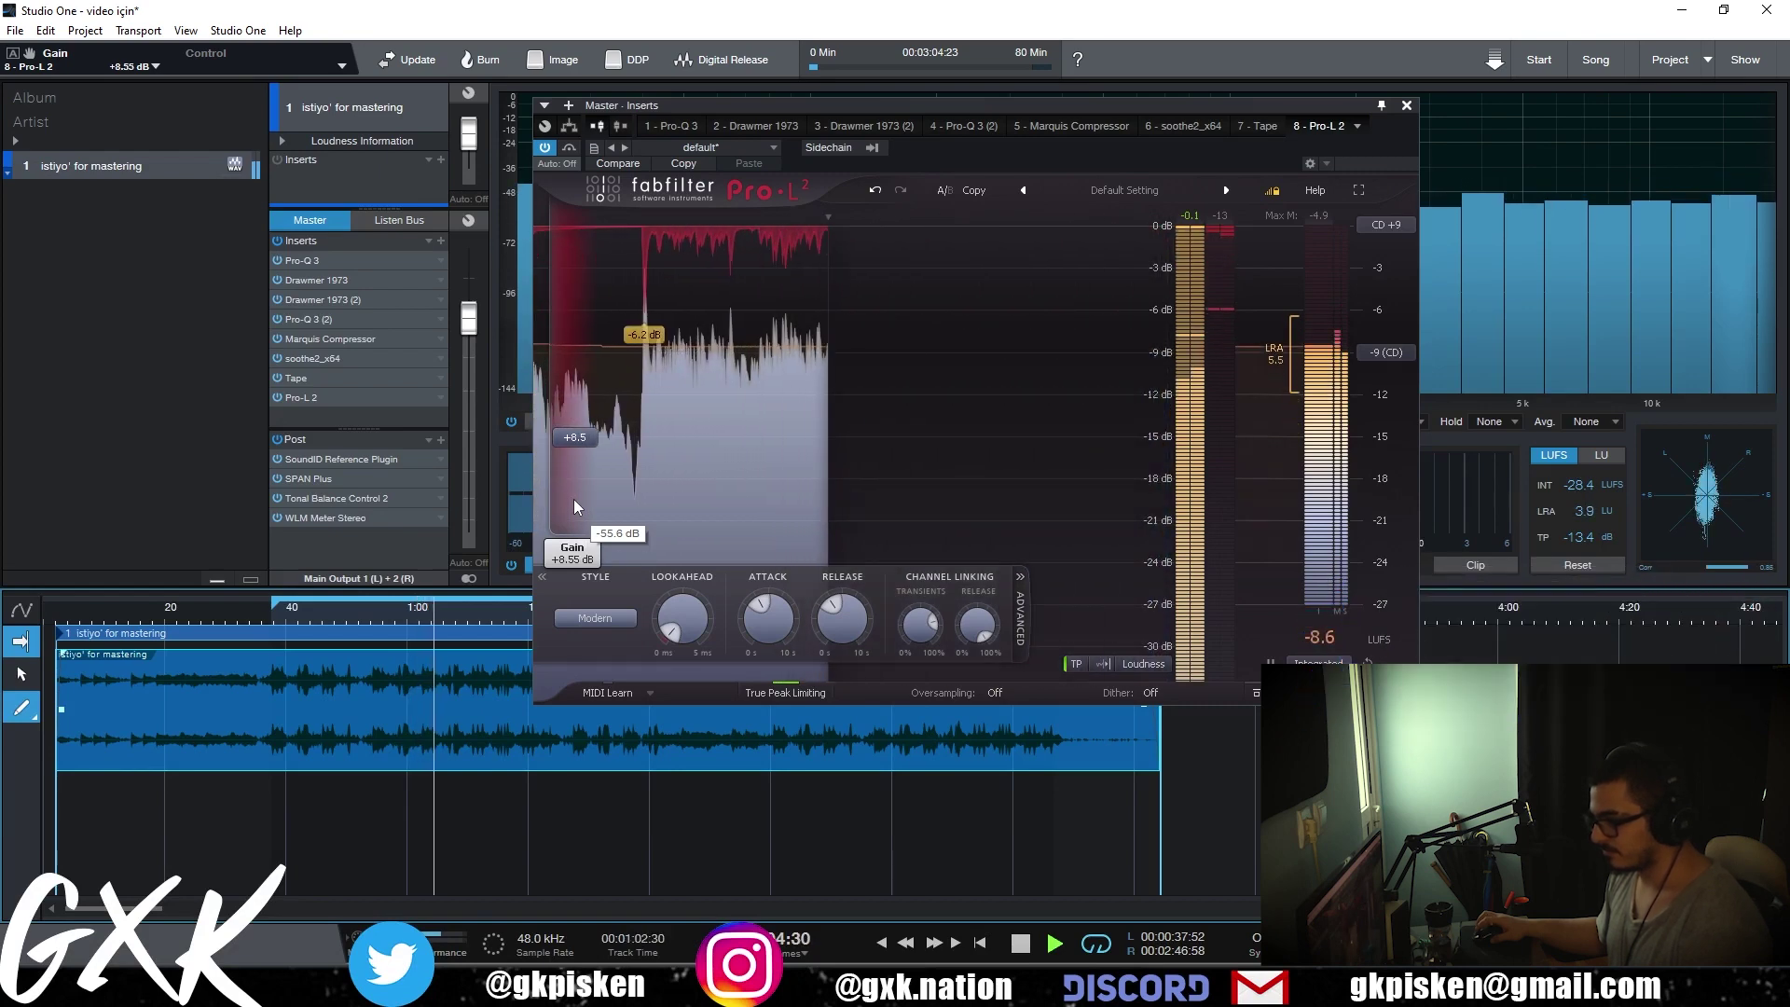
{"action": "scroll", "coordinate": [573, 504], "scroll_direction": "up", "scroll_amount": 1}
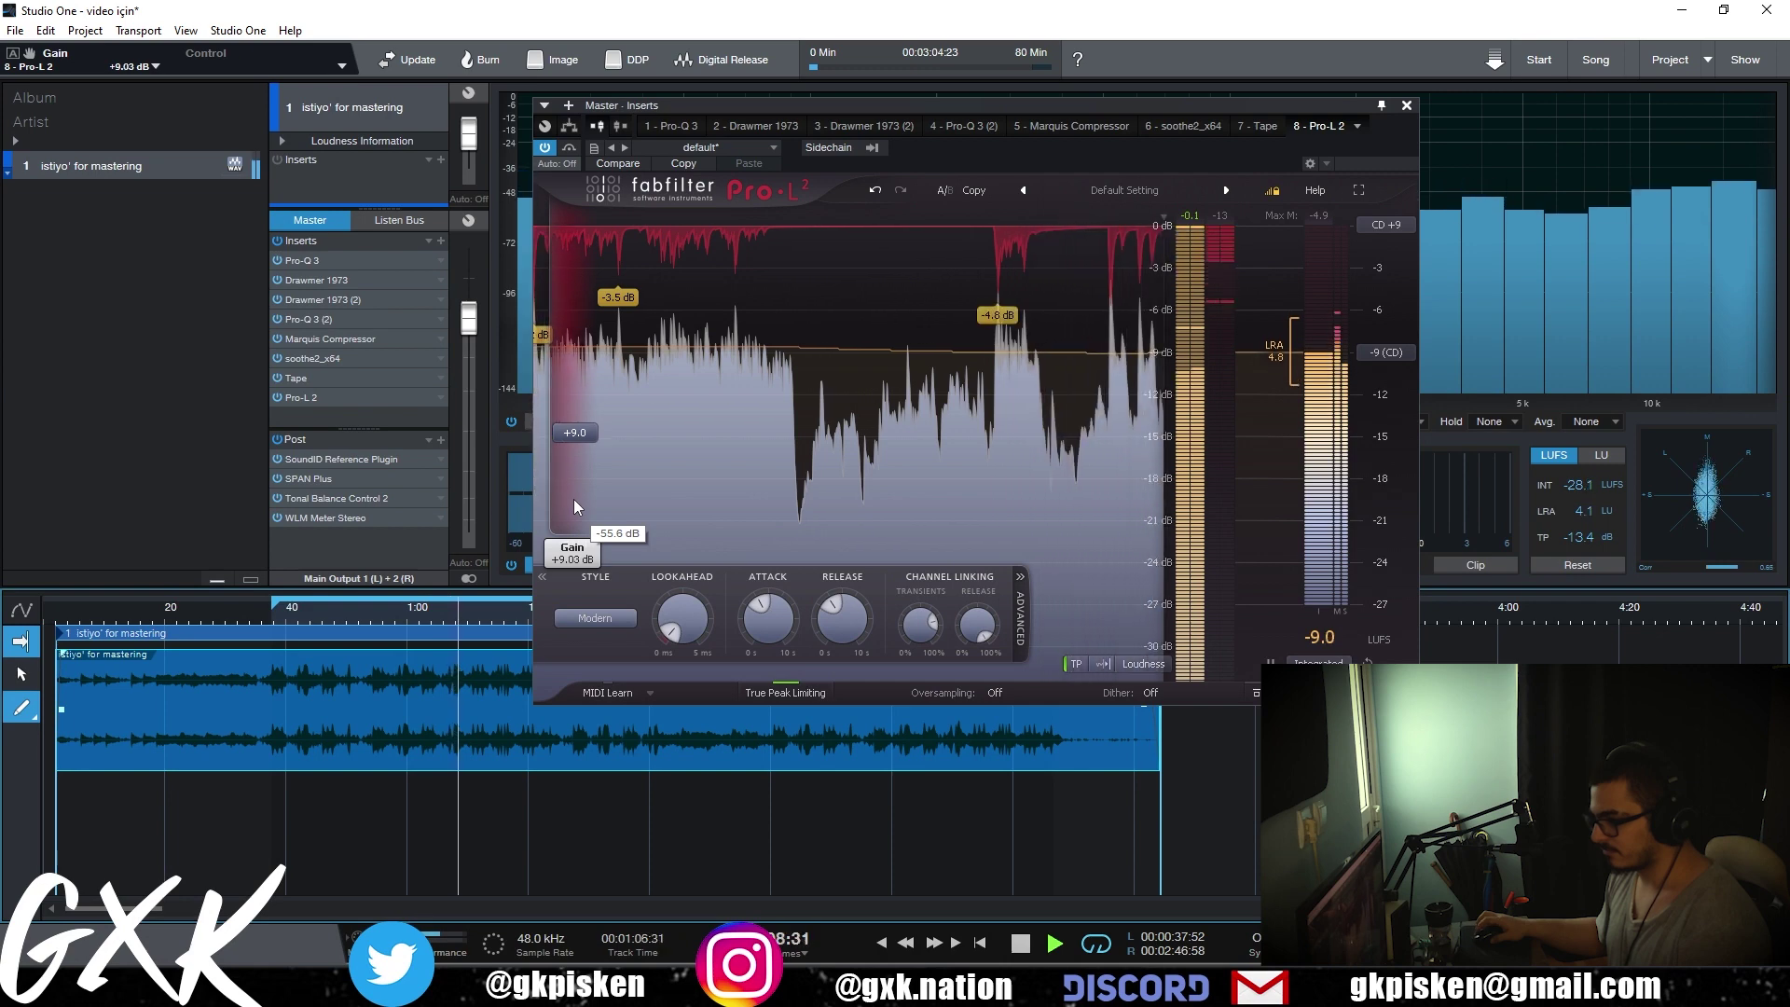
{"action": "left_click_drag", "start_coordinate": [574, 504], "coordinate": [638, 518]}
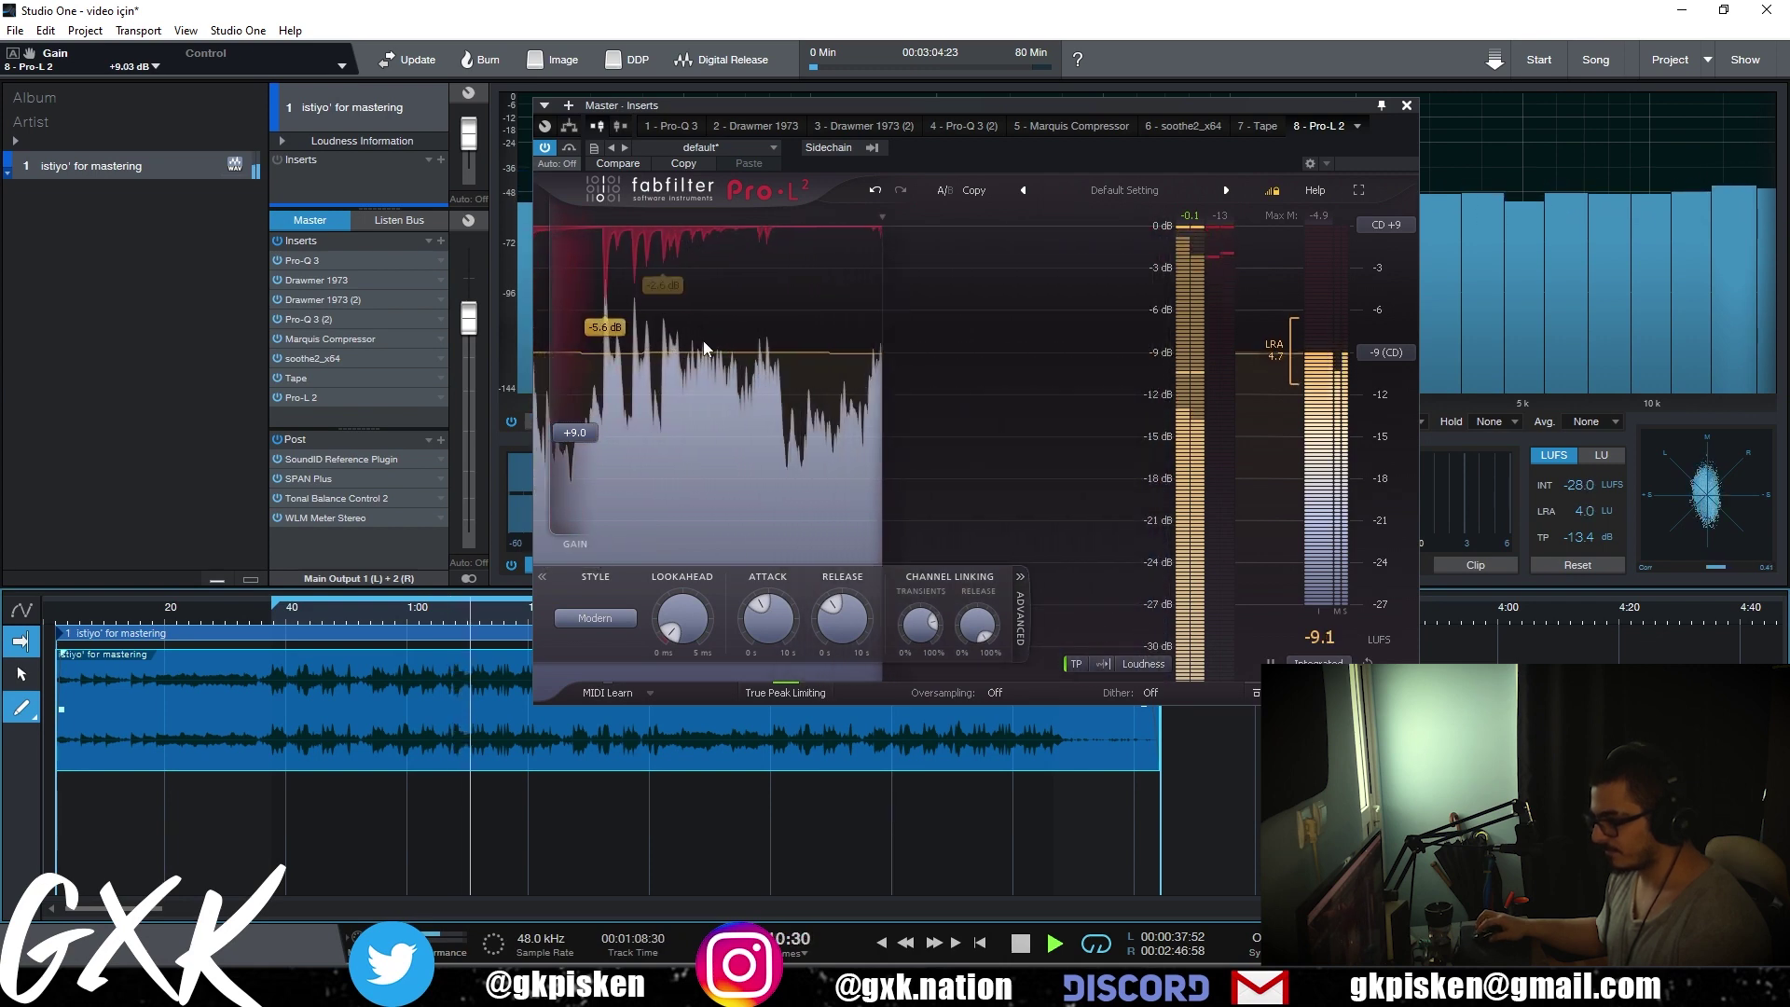
- Bypass and re-enable Pro-L 2 during playback to compare the limited and unlimited sound, and stop playback
{"action": "left_click", "coordinate": [569, 148]}
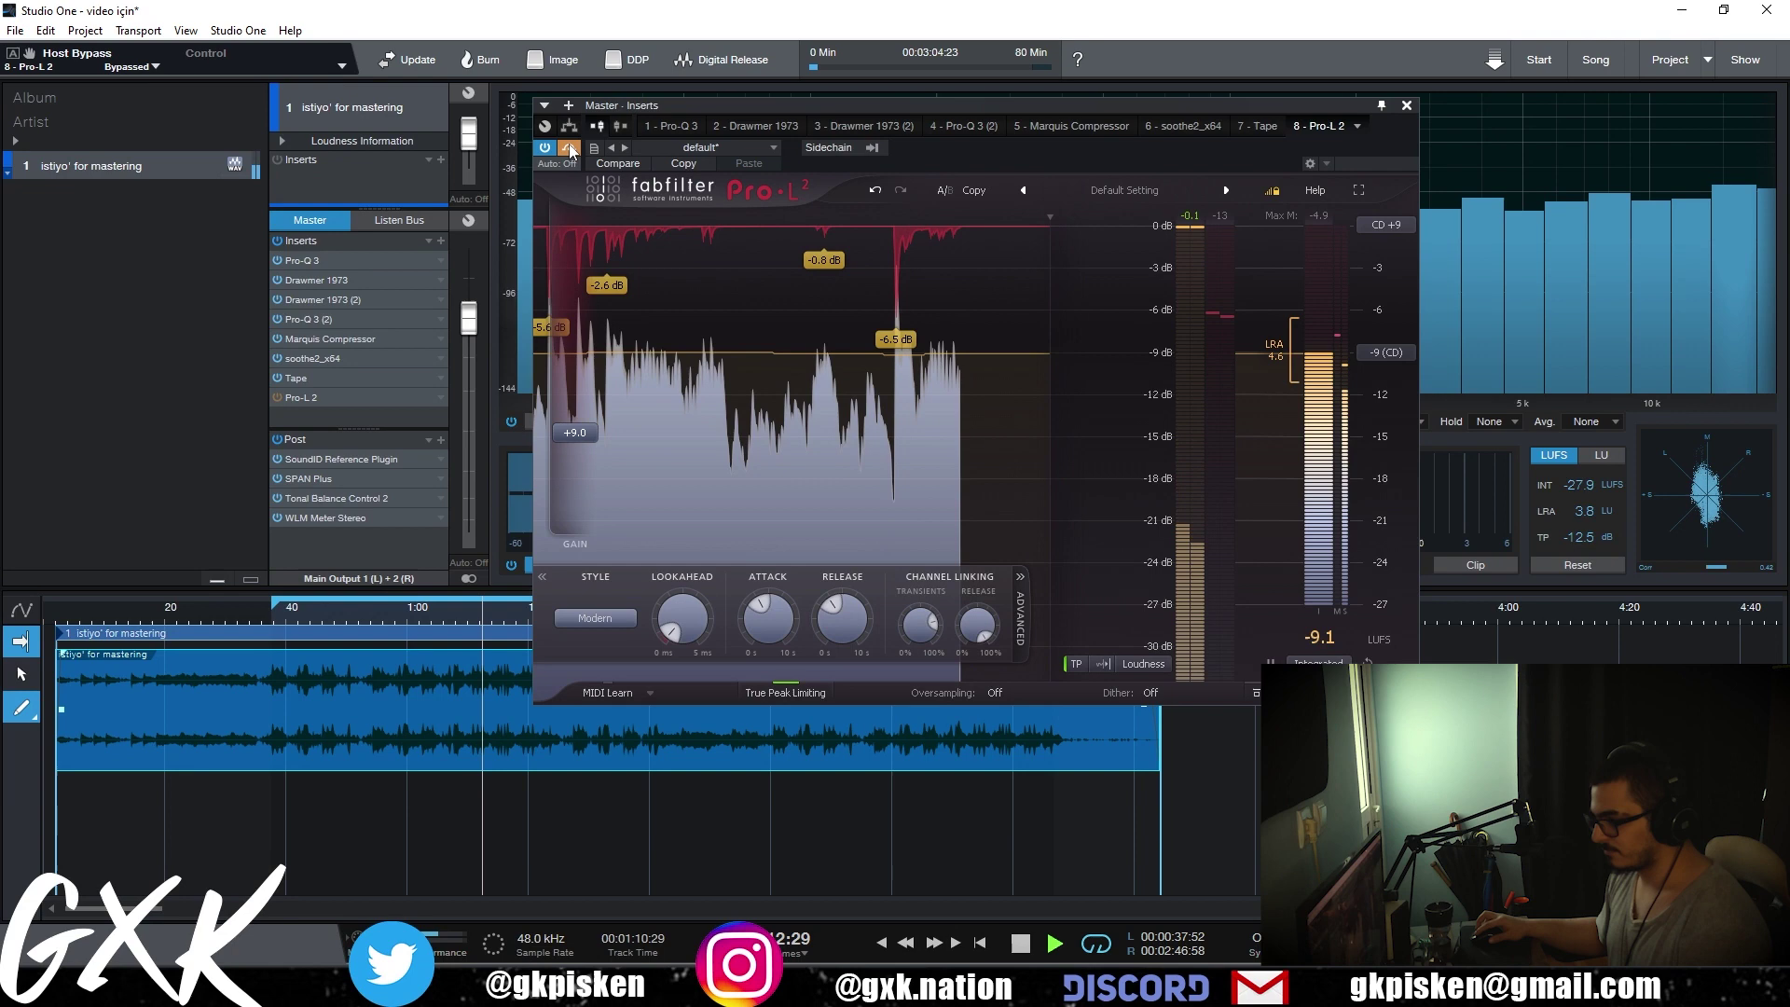
{"action": "left_click", "coordinate": [570, 148]}
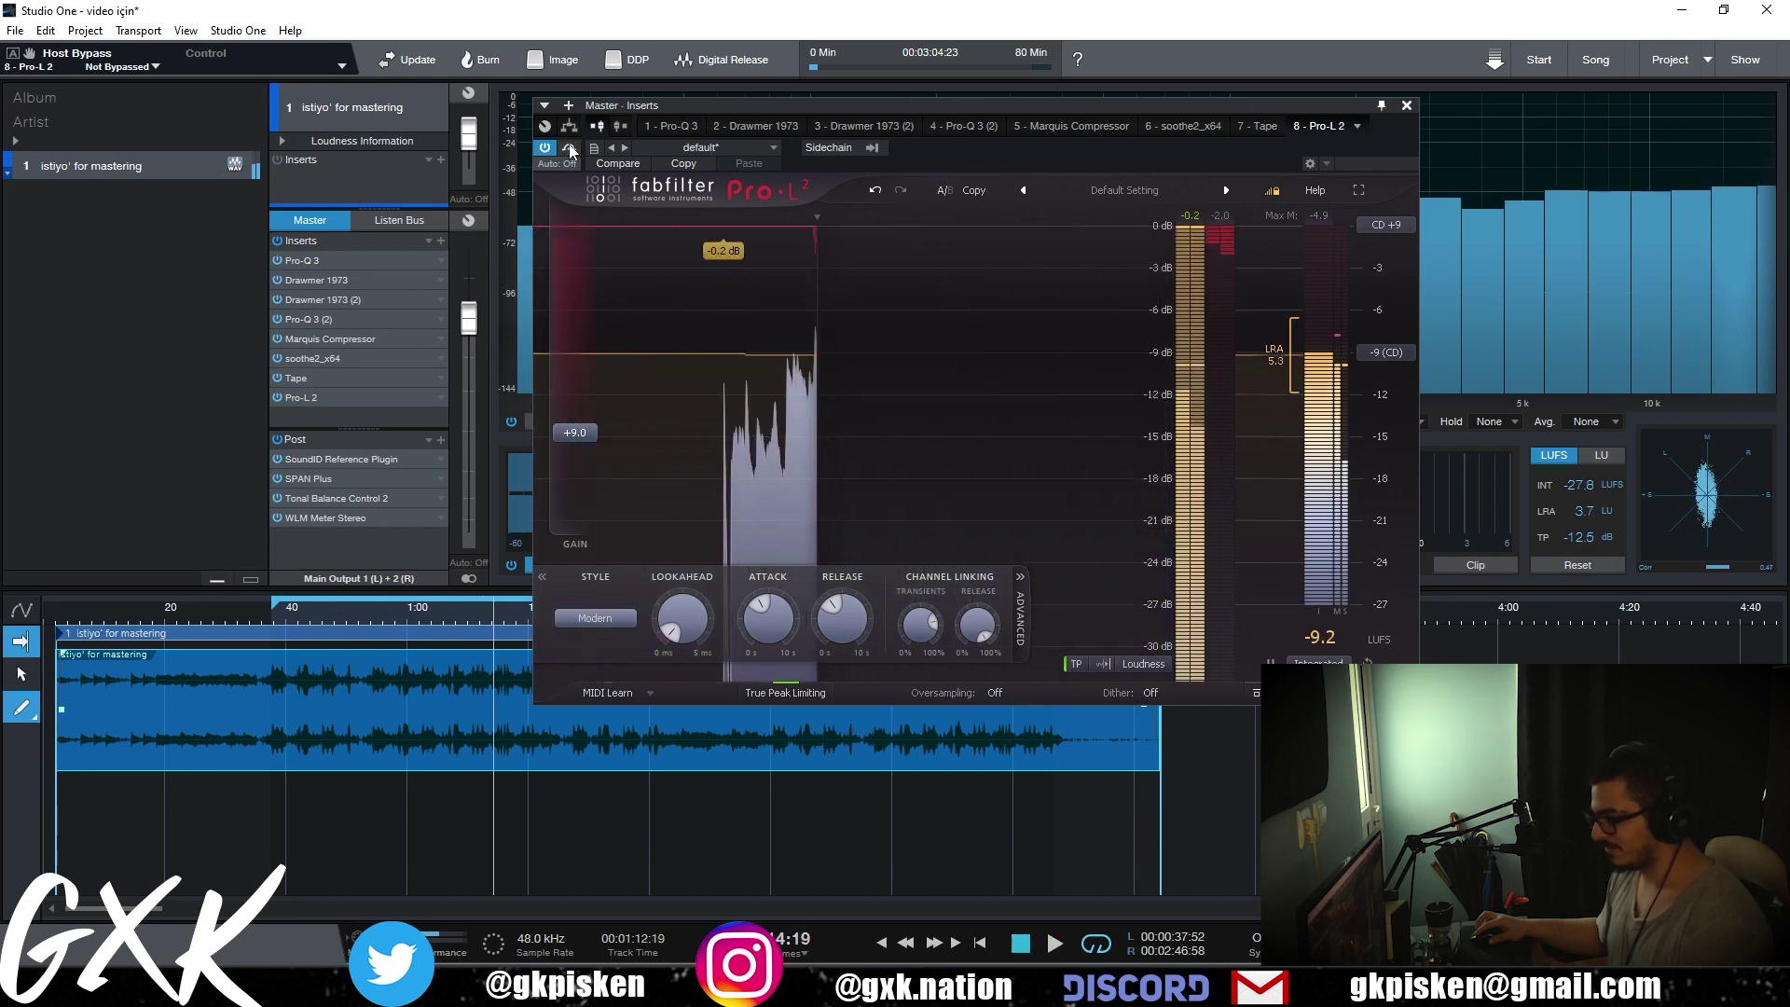
{"action": "key", "text": "space"}
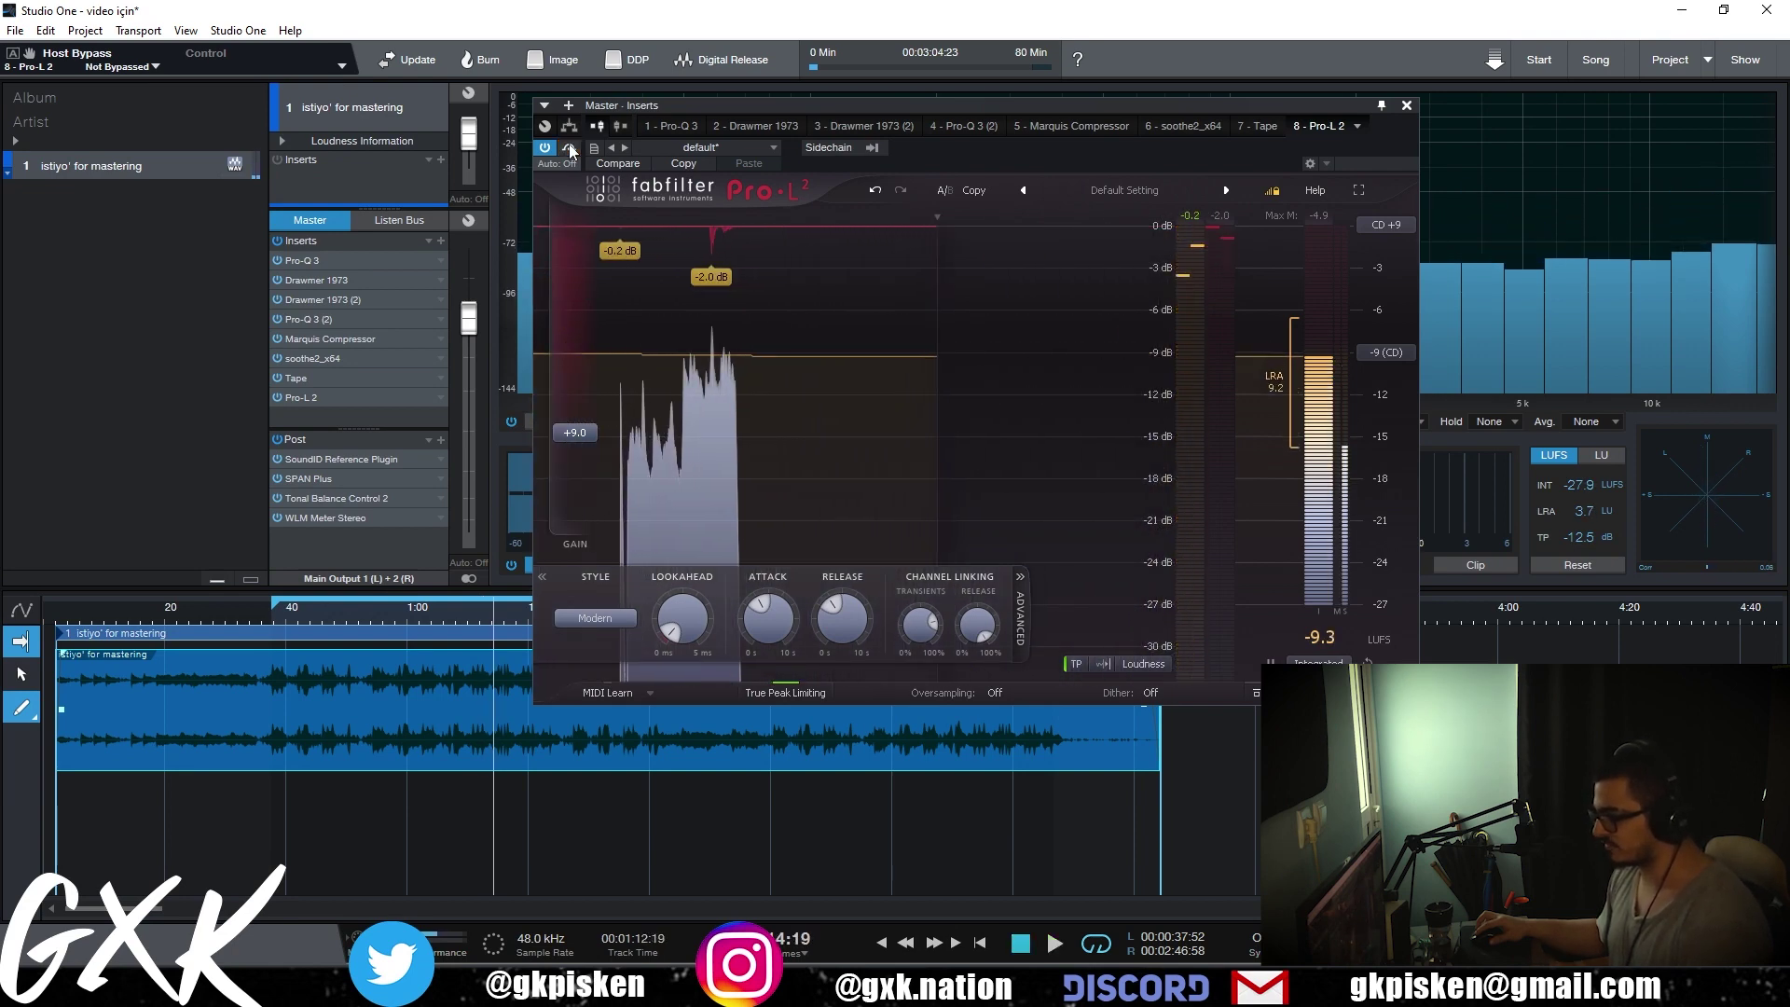
- Try the Punchy, Dynamic, Allround and Aggressive limiting styles in Pro-L 2 during playback
{"action": "key", "text": "space"}
{"action": "left_click", "coordinate": [615, 615]}
{"action": "left_click", "coordinate": [616, 662]}
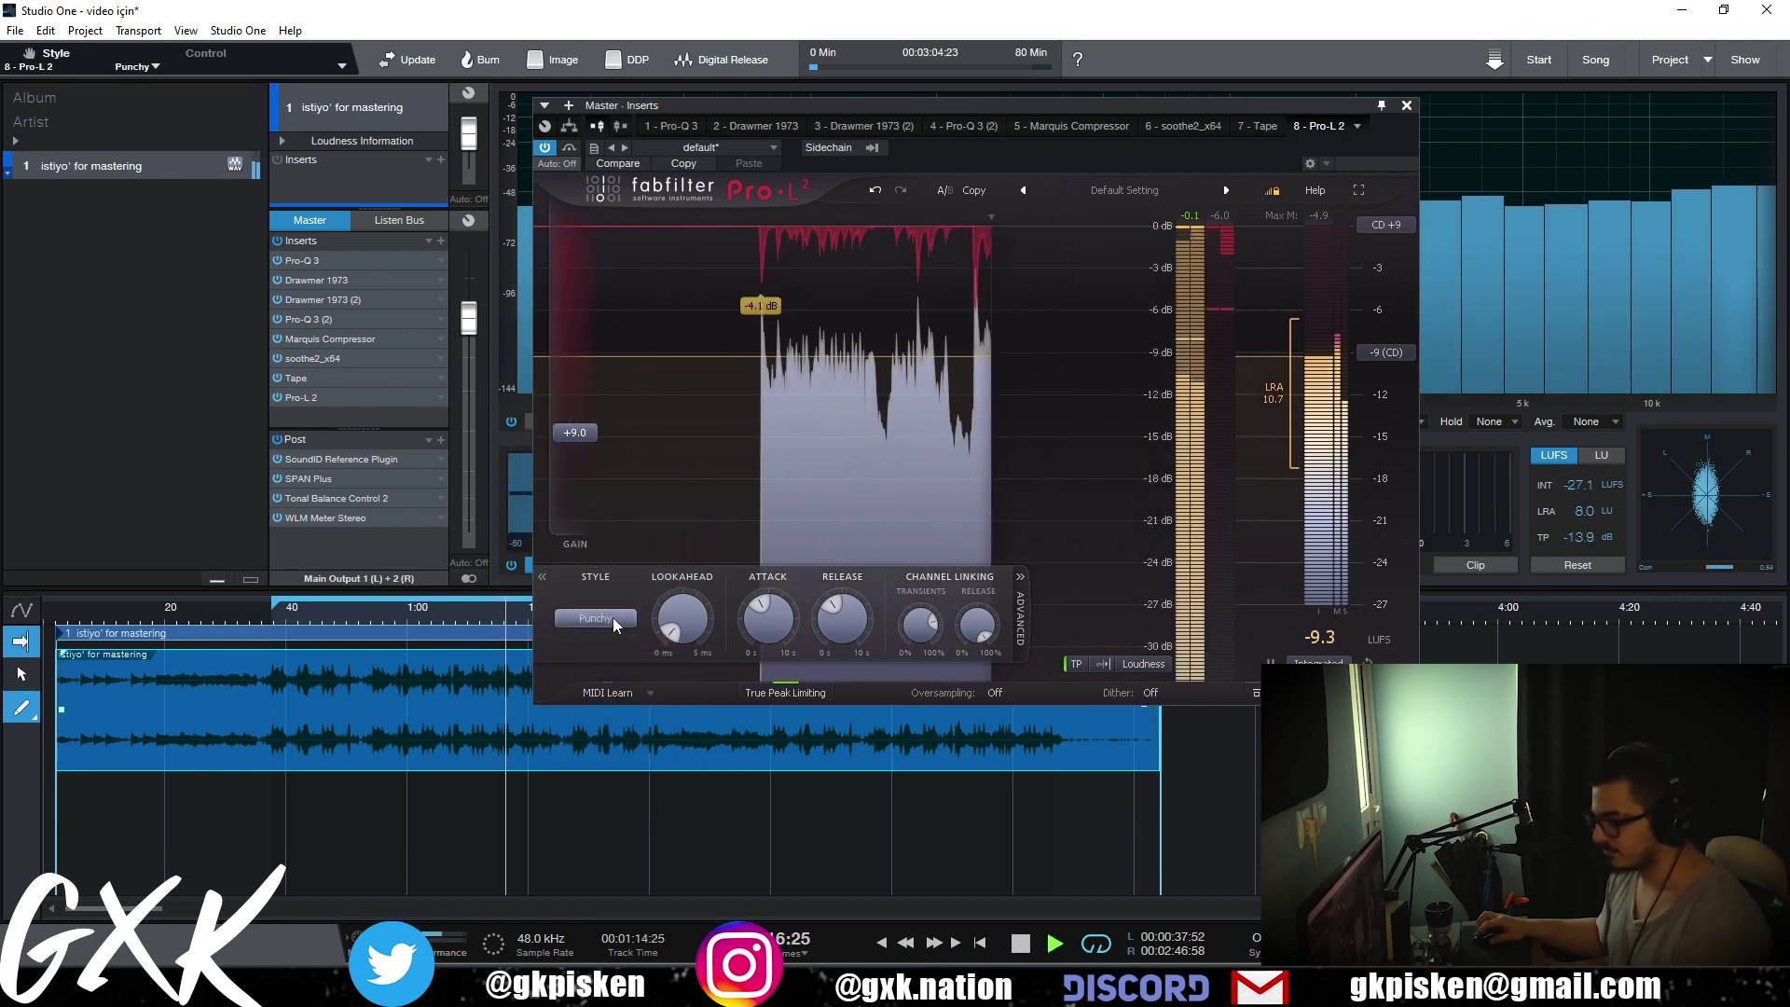
{"action": "left_click", "coordinate": [613, 617]}
{"action": "left_click", "coordinate": [615, 702]}
{"action": "left_click", "coordinate": [597, 619]}
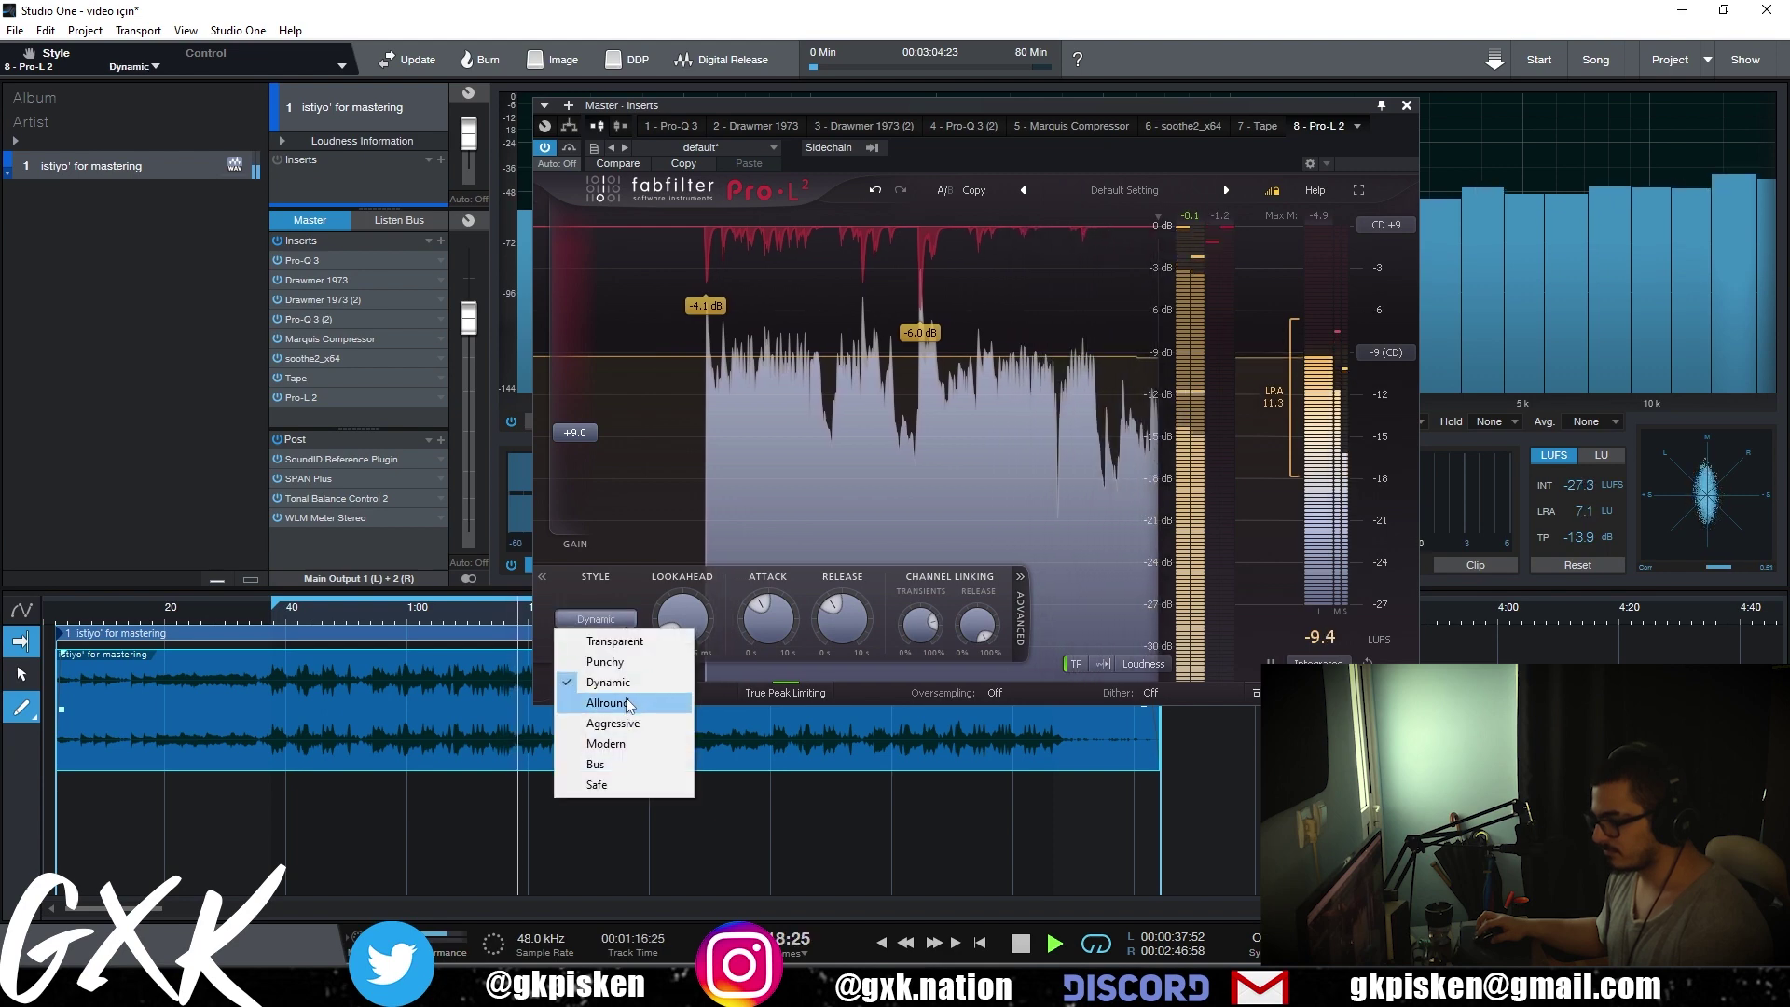
{"action": "left_click", "coordinate": [616, 702]}
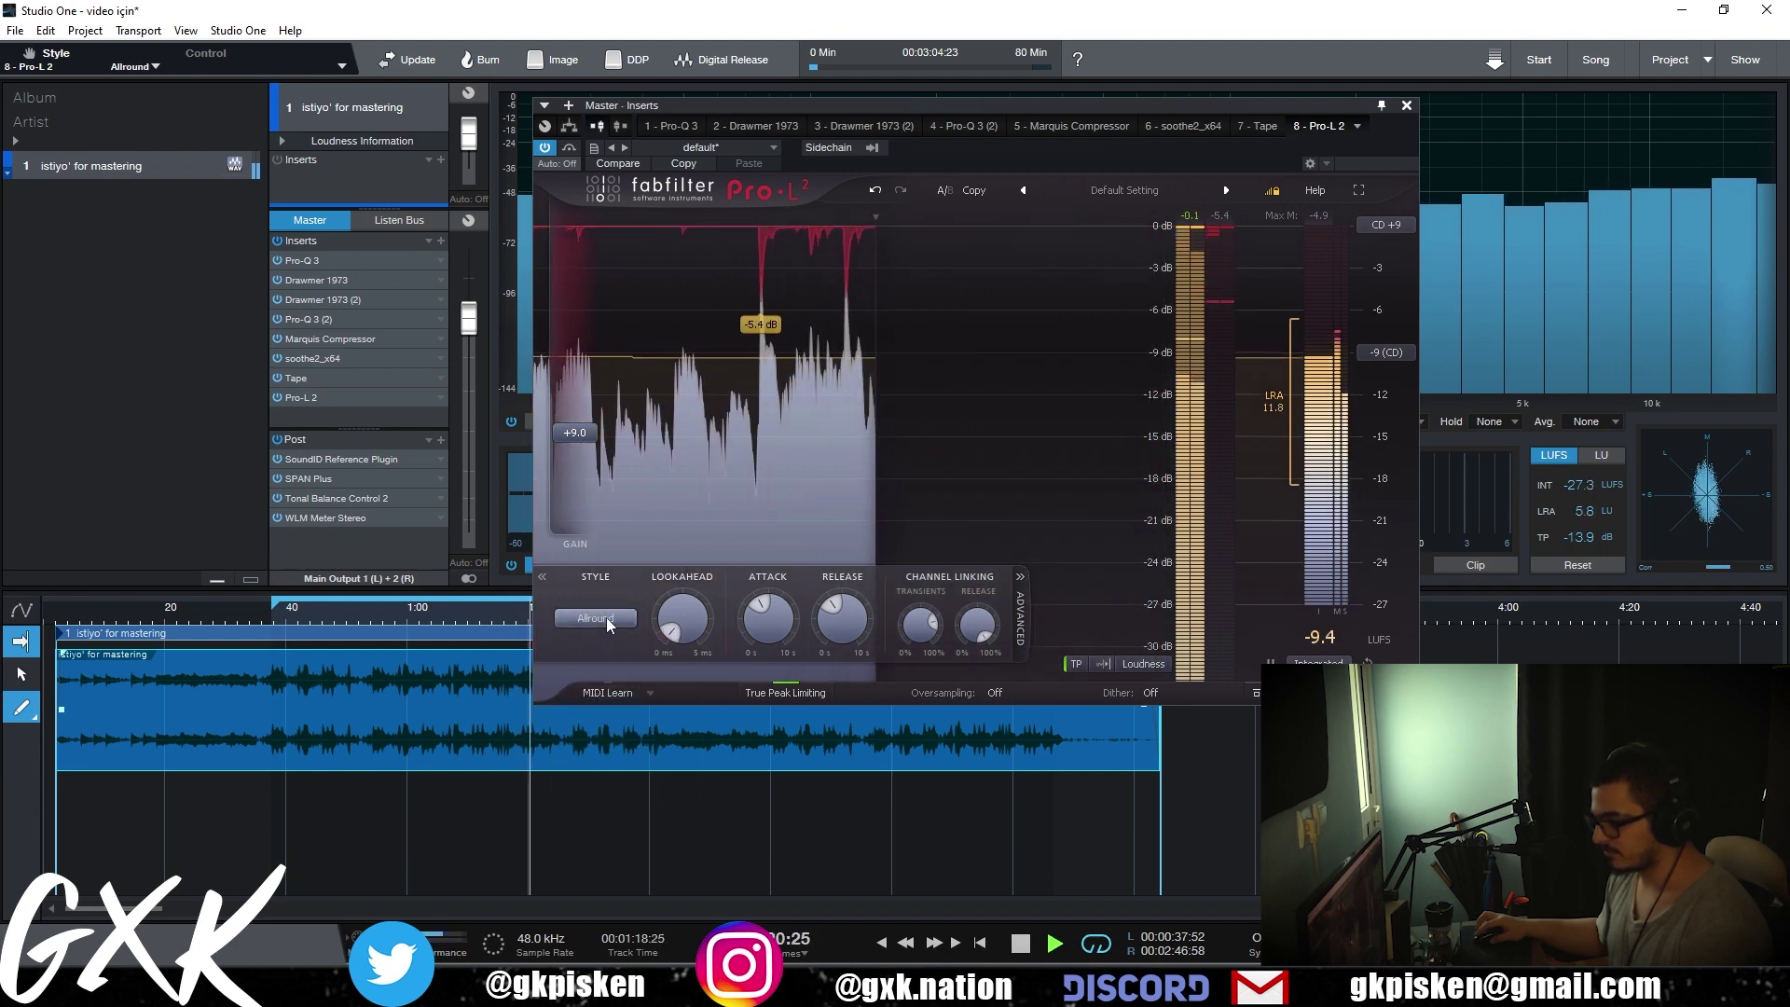
{"action": "left_click", "coordinate": [601, 619]}
{"action": "left_click", "coordinate": [620, 724]}
- Set the Pro-L 2 limiting style to Transparent and stop playback
{"action": "left_click", "coordinate": [597, 618]}
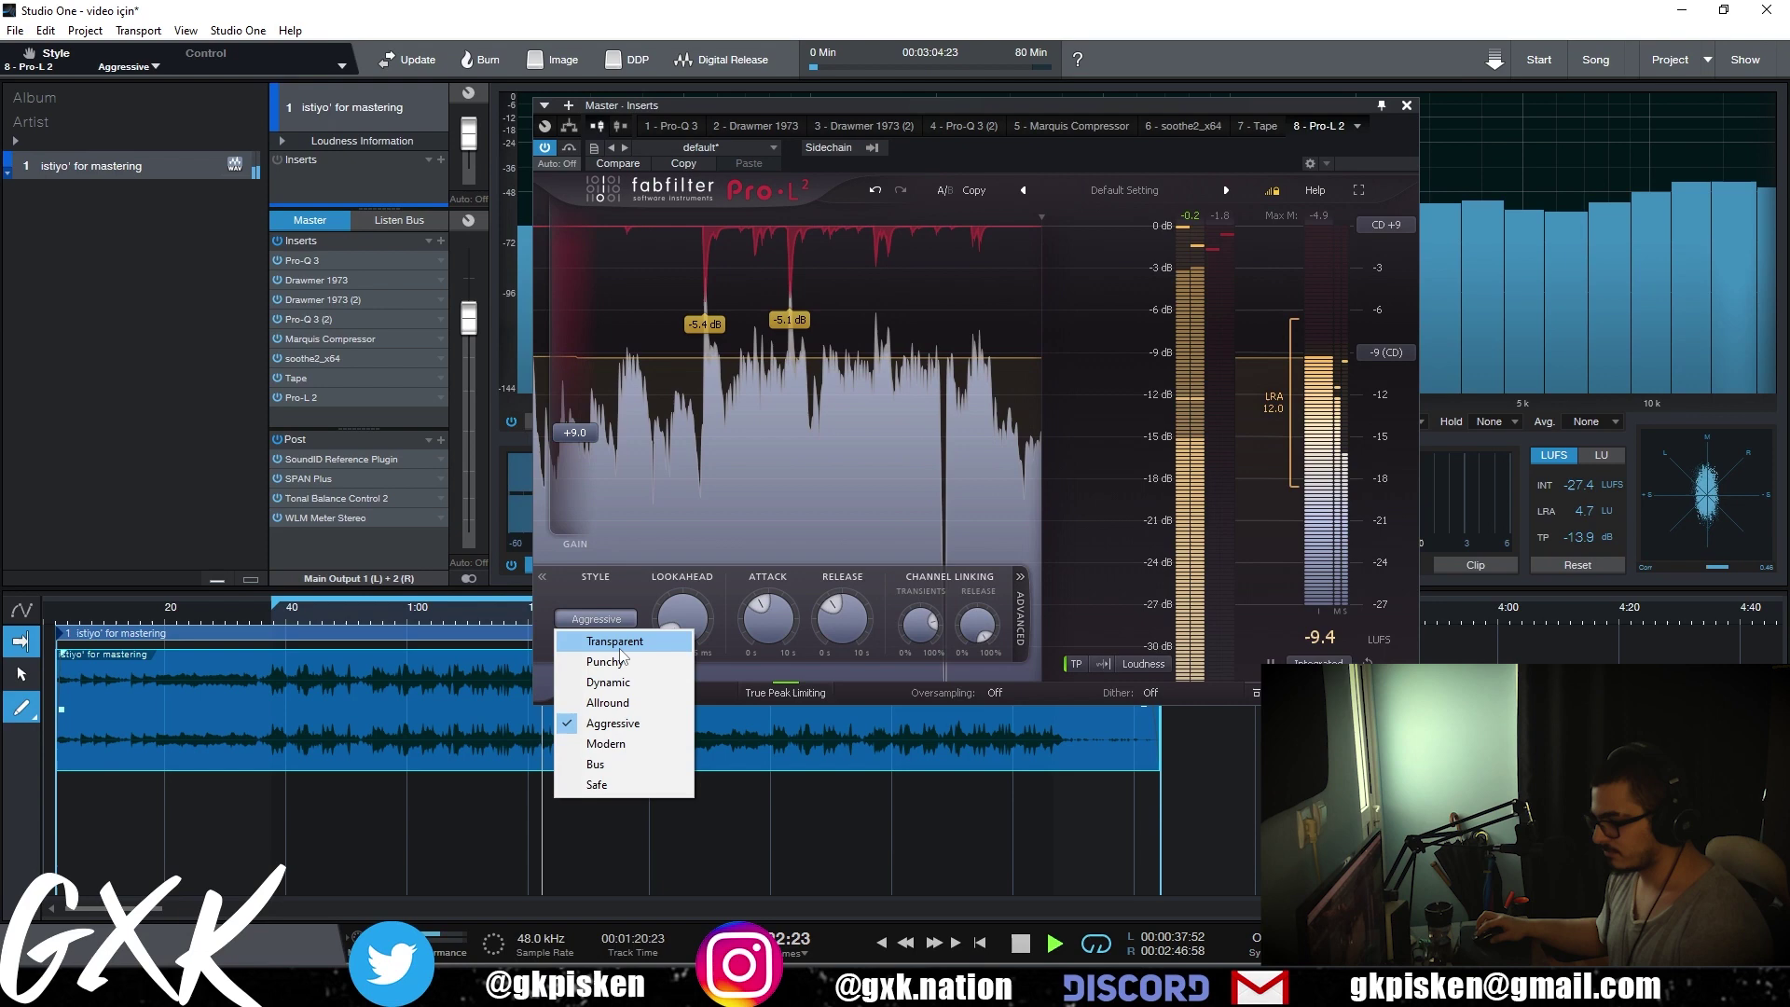
{"action": "left_click", "coordinate": [614, 642]}
{"action": "left_click", "coordinate": [611, 618]}
{"action": "left_click", "coordinate": [615, 642]}
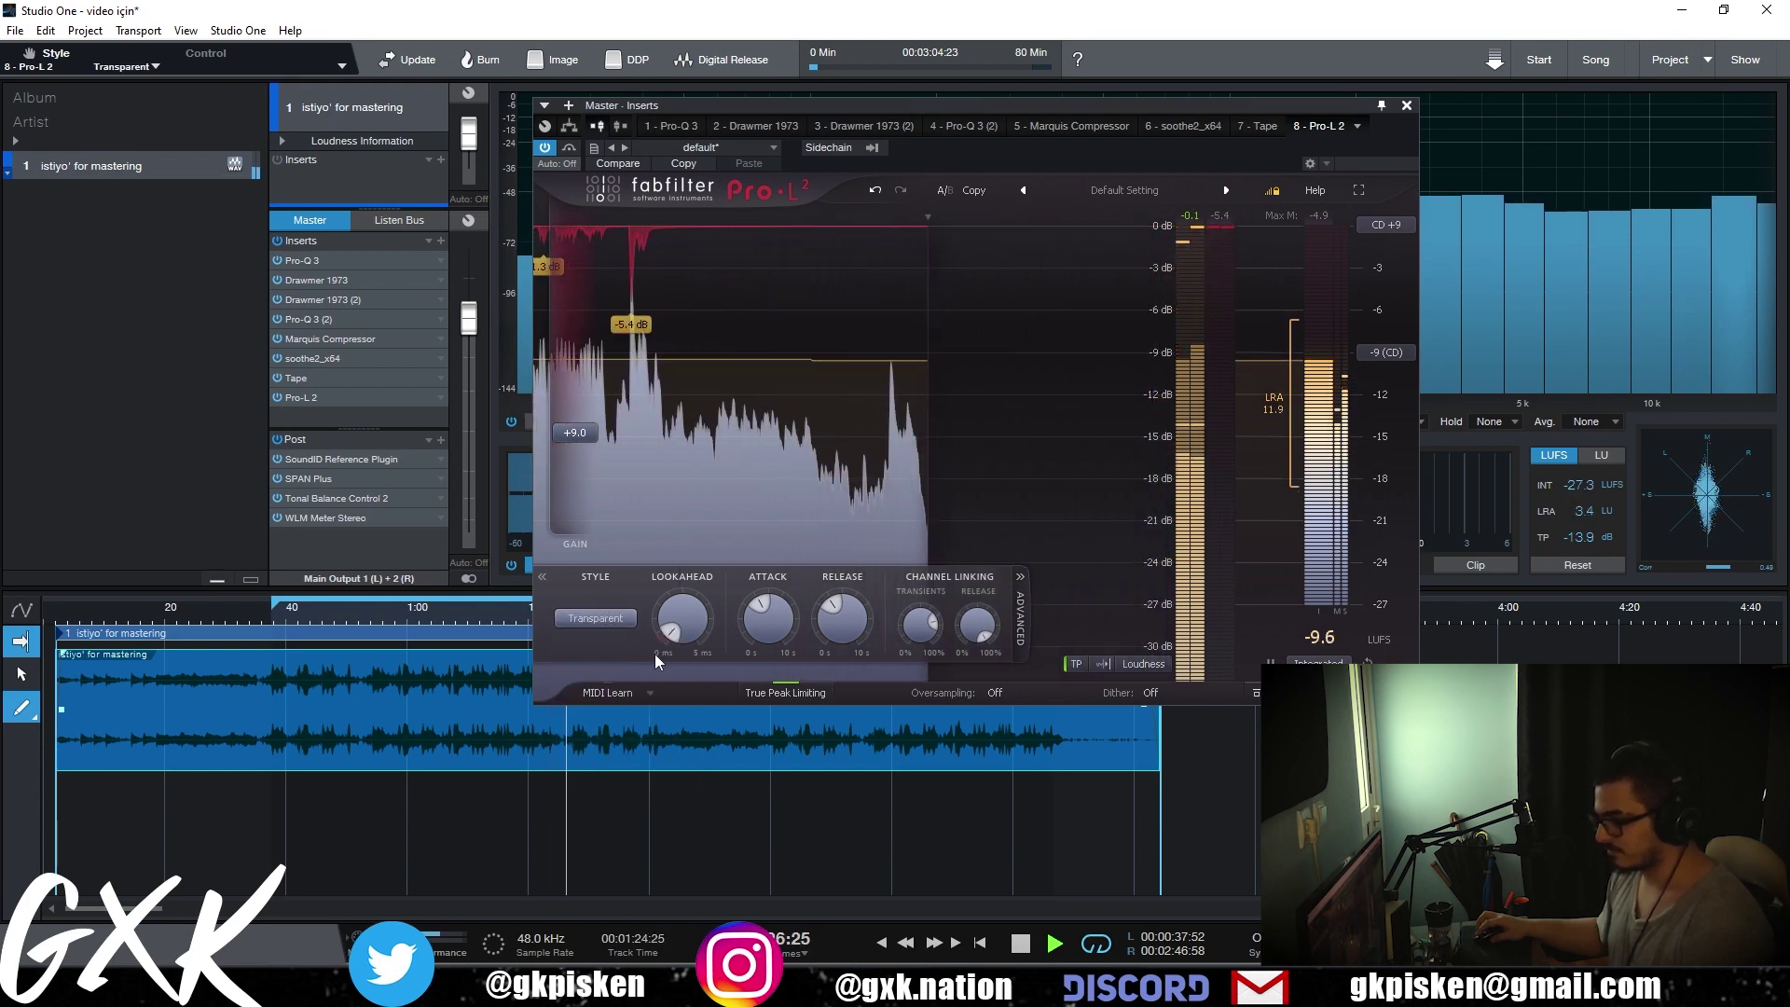
{"action": "key", "text": "space"}
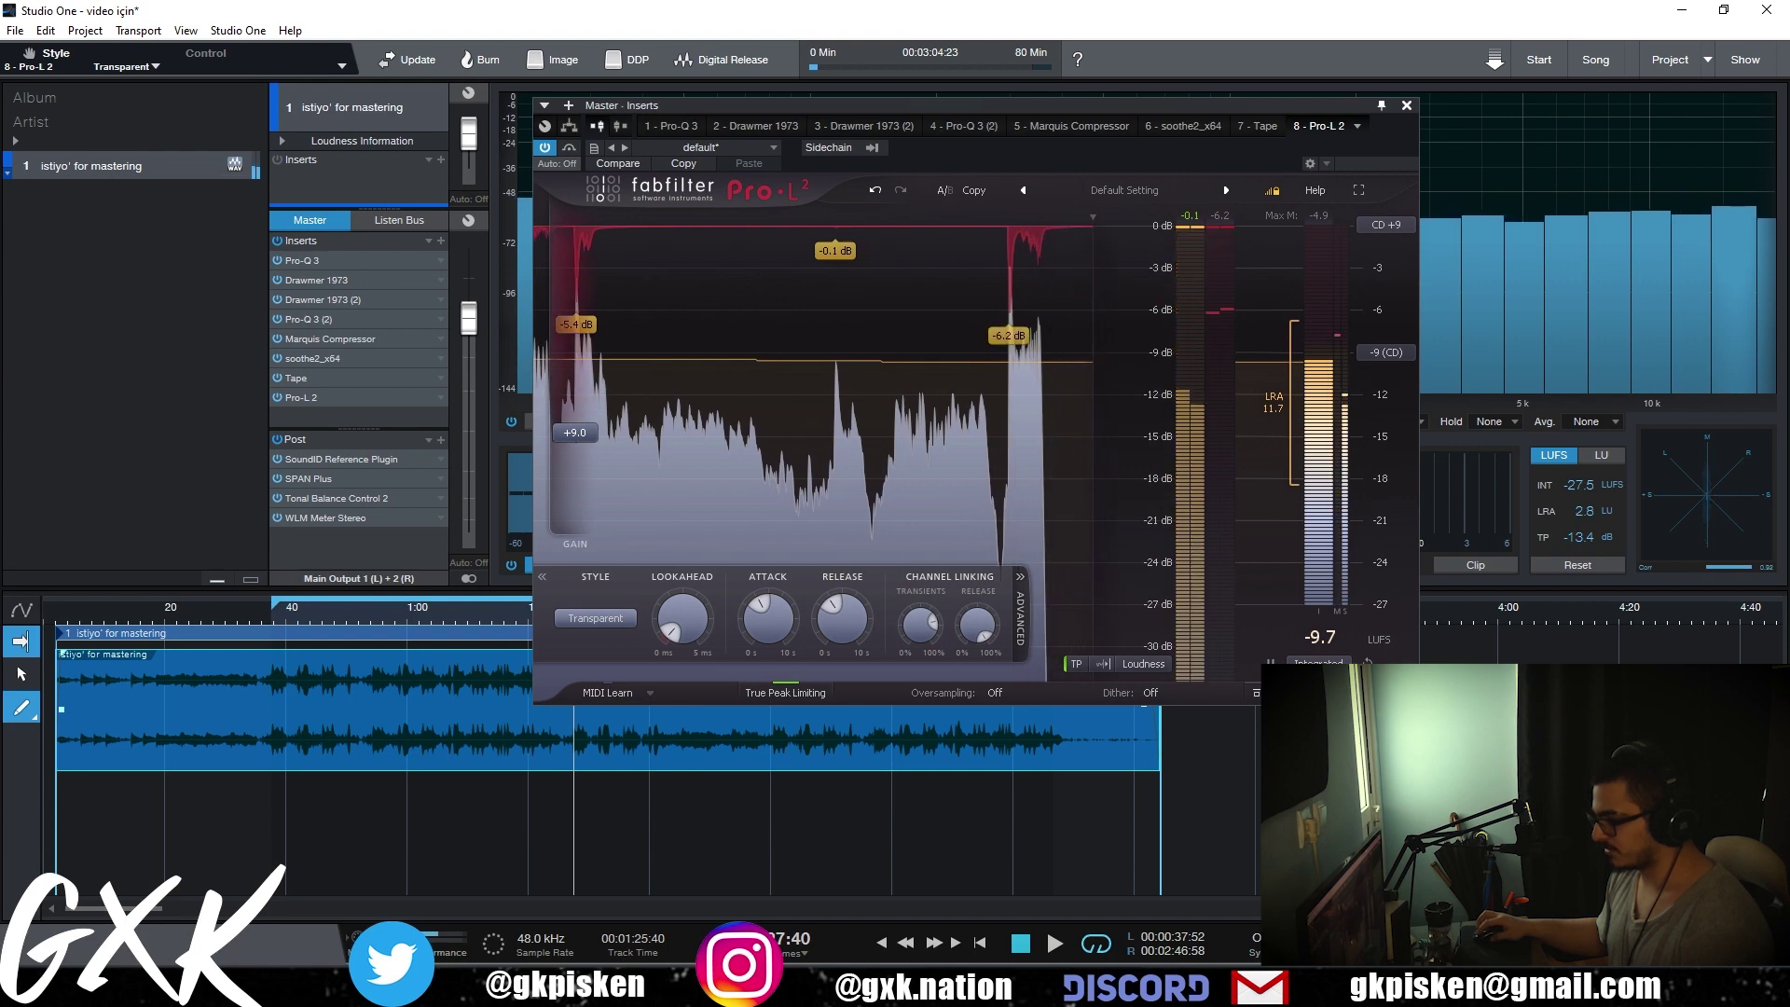
- Replay from about 0:56 and switch the whole master insert chain off and on to compare the sound
{"action": "mouse_move", "coordinate": [1346, 483]}
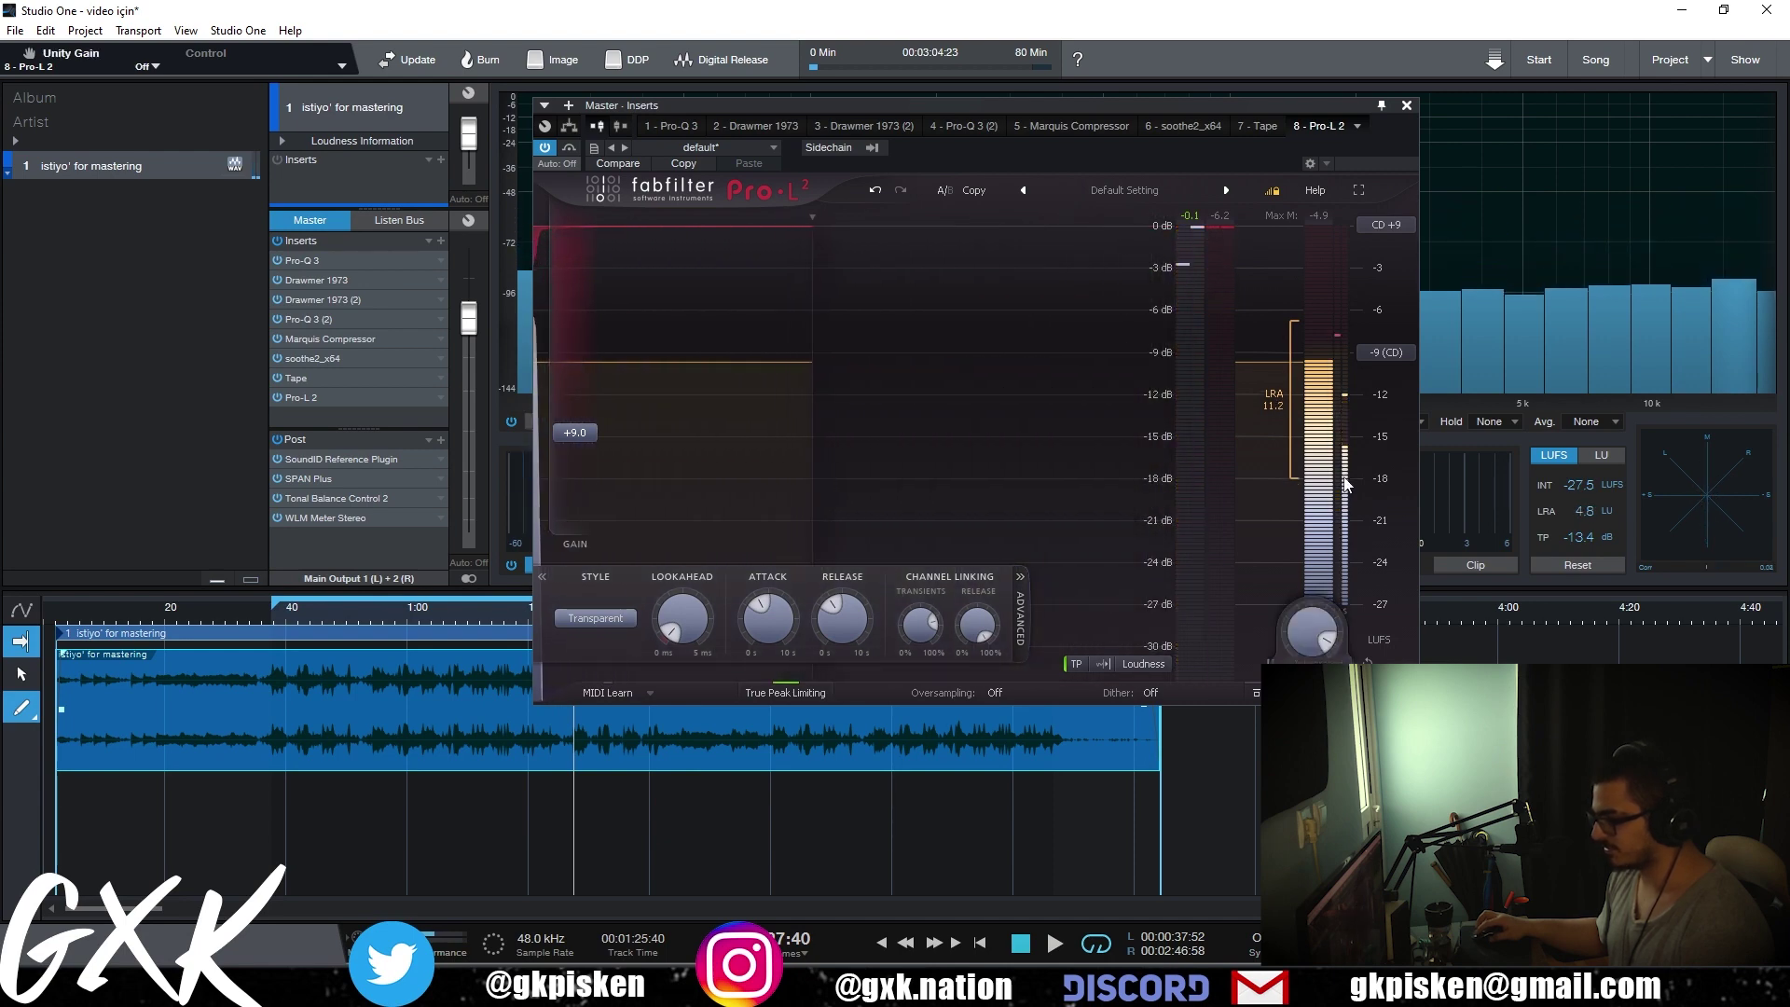
{"action": "left_click", "coordinate": [406, 623]}
{"action": "key", "text": "space"}
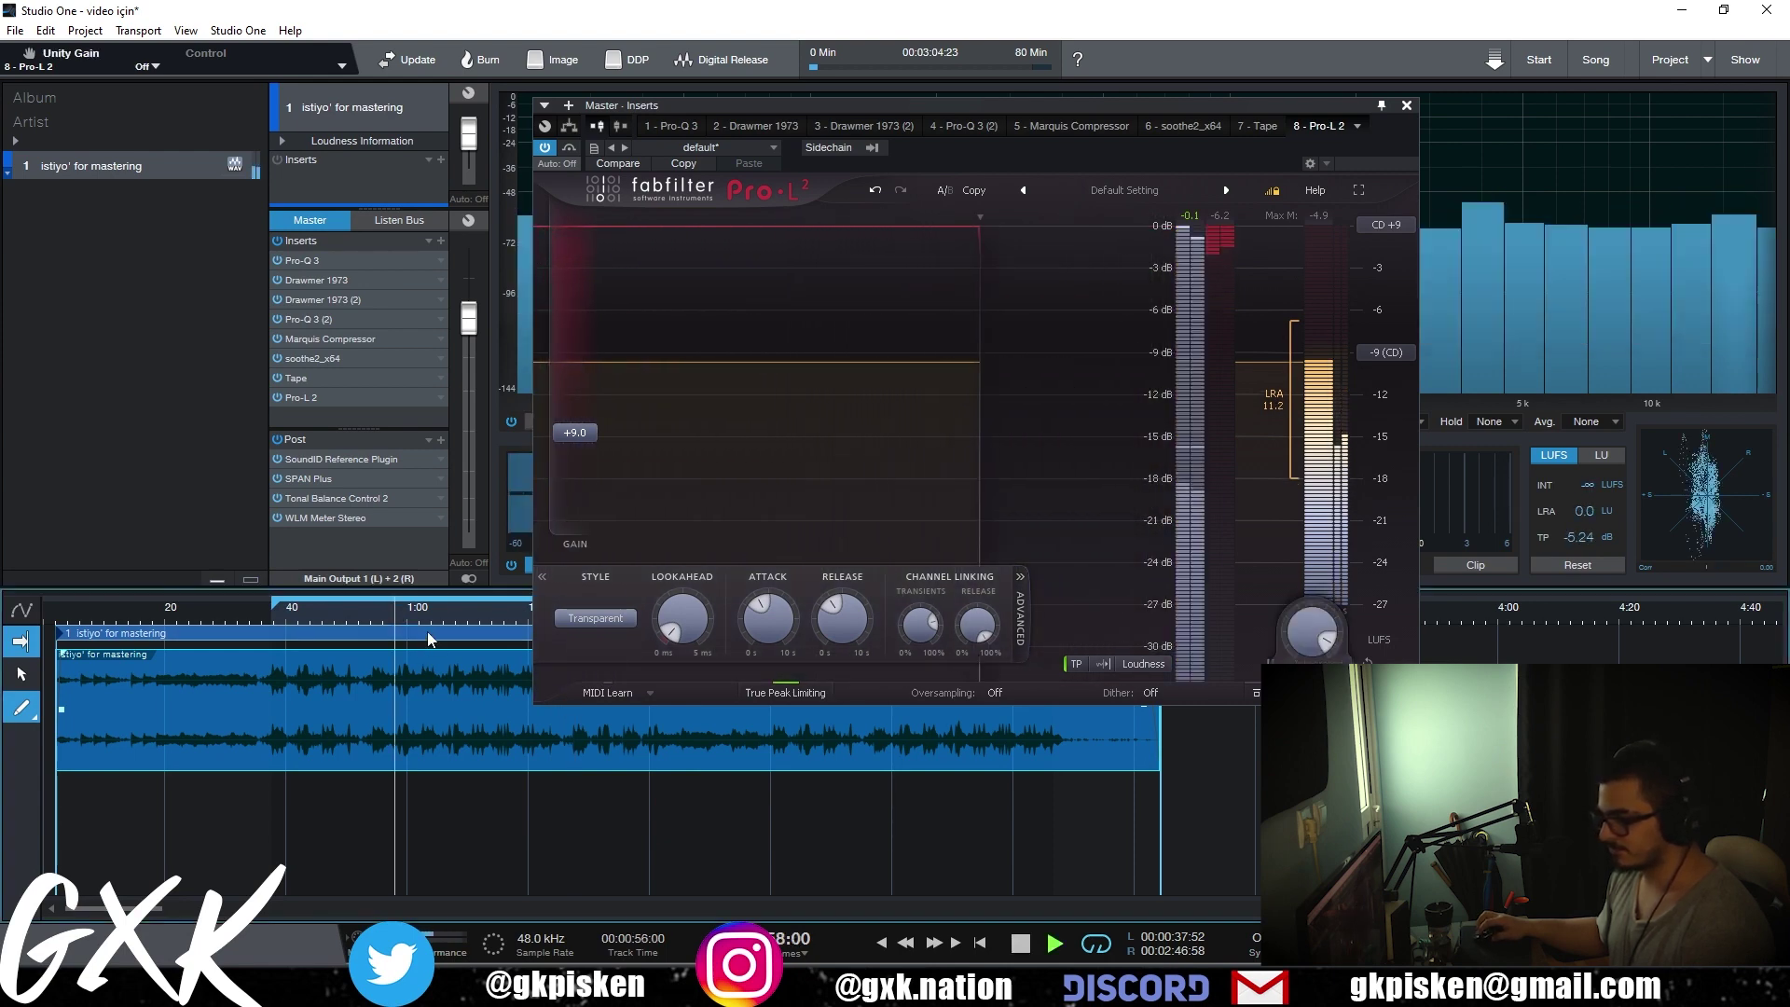
{"action": "left_click", "coordinate": [278, 242]}
{"action": "left_click", "coordinate": [278, 241]}
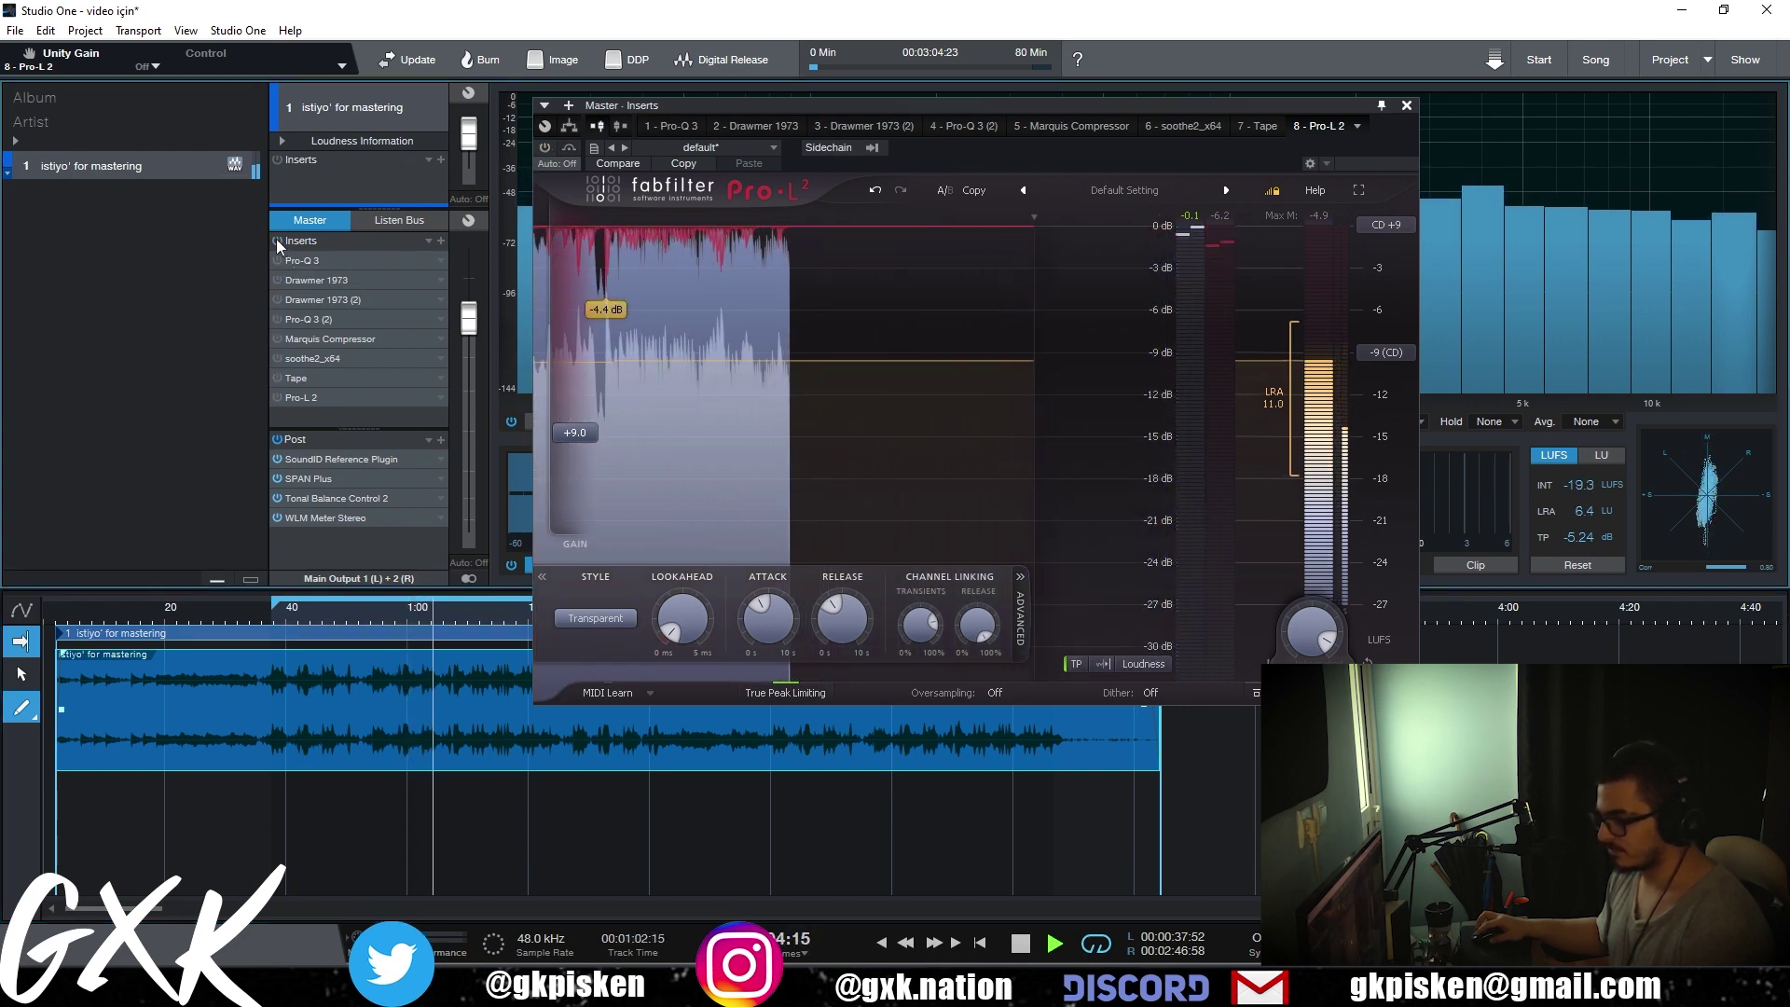
{"action": "left_click", "coordinate": [277, 241]}
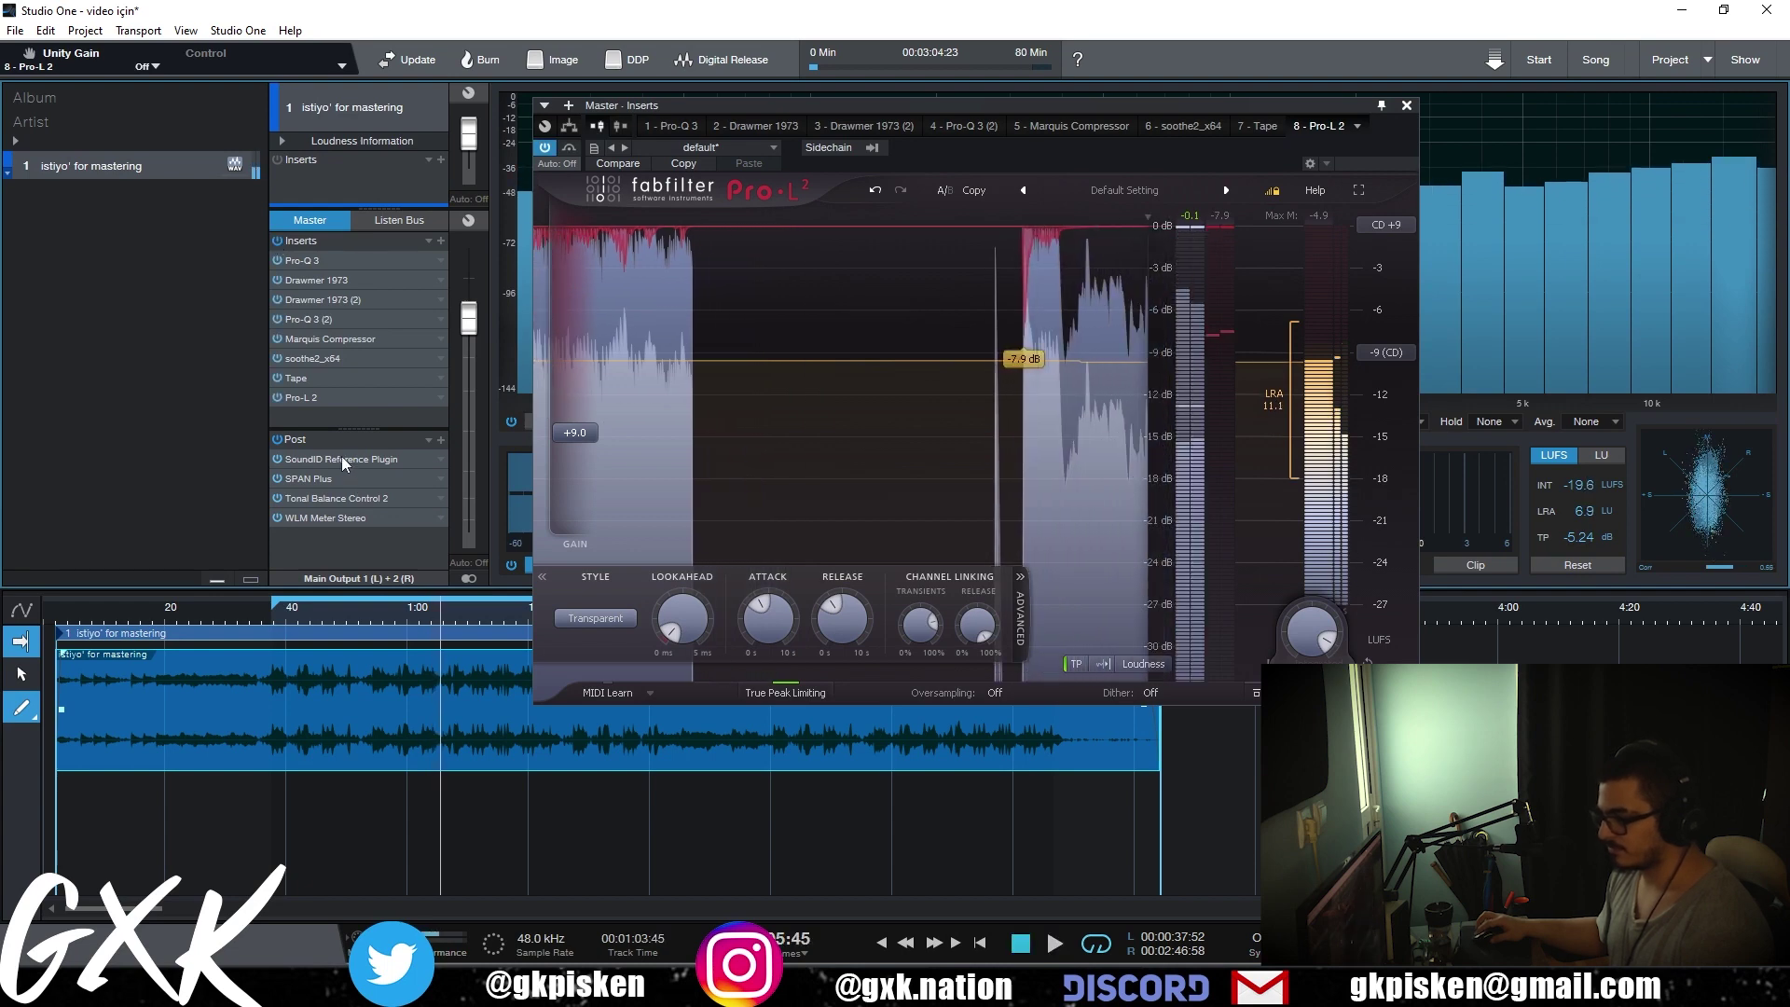
- Bypass the SoundID Reference plug-in in the master post section, place the playhead near 0:54, and close the plug-in window
{"action": "double_click", "coordinate": [341, 457]}
{"action": "left_click_drag", "start_coordinate": [640, 114], "coordinate": [921, 75]}
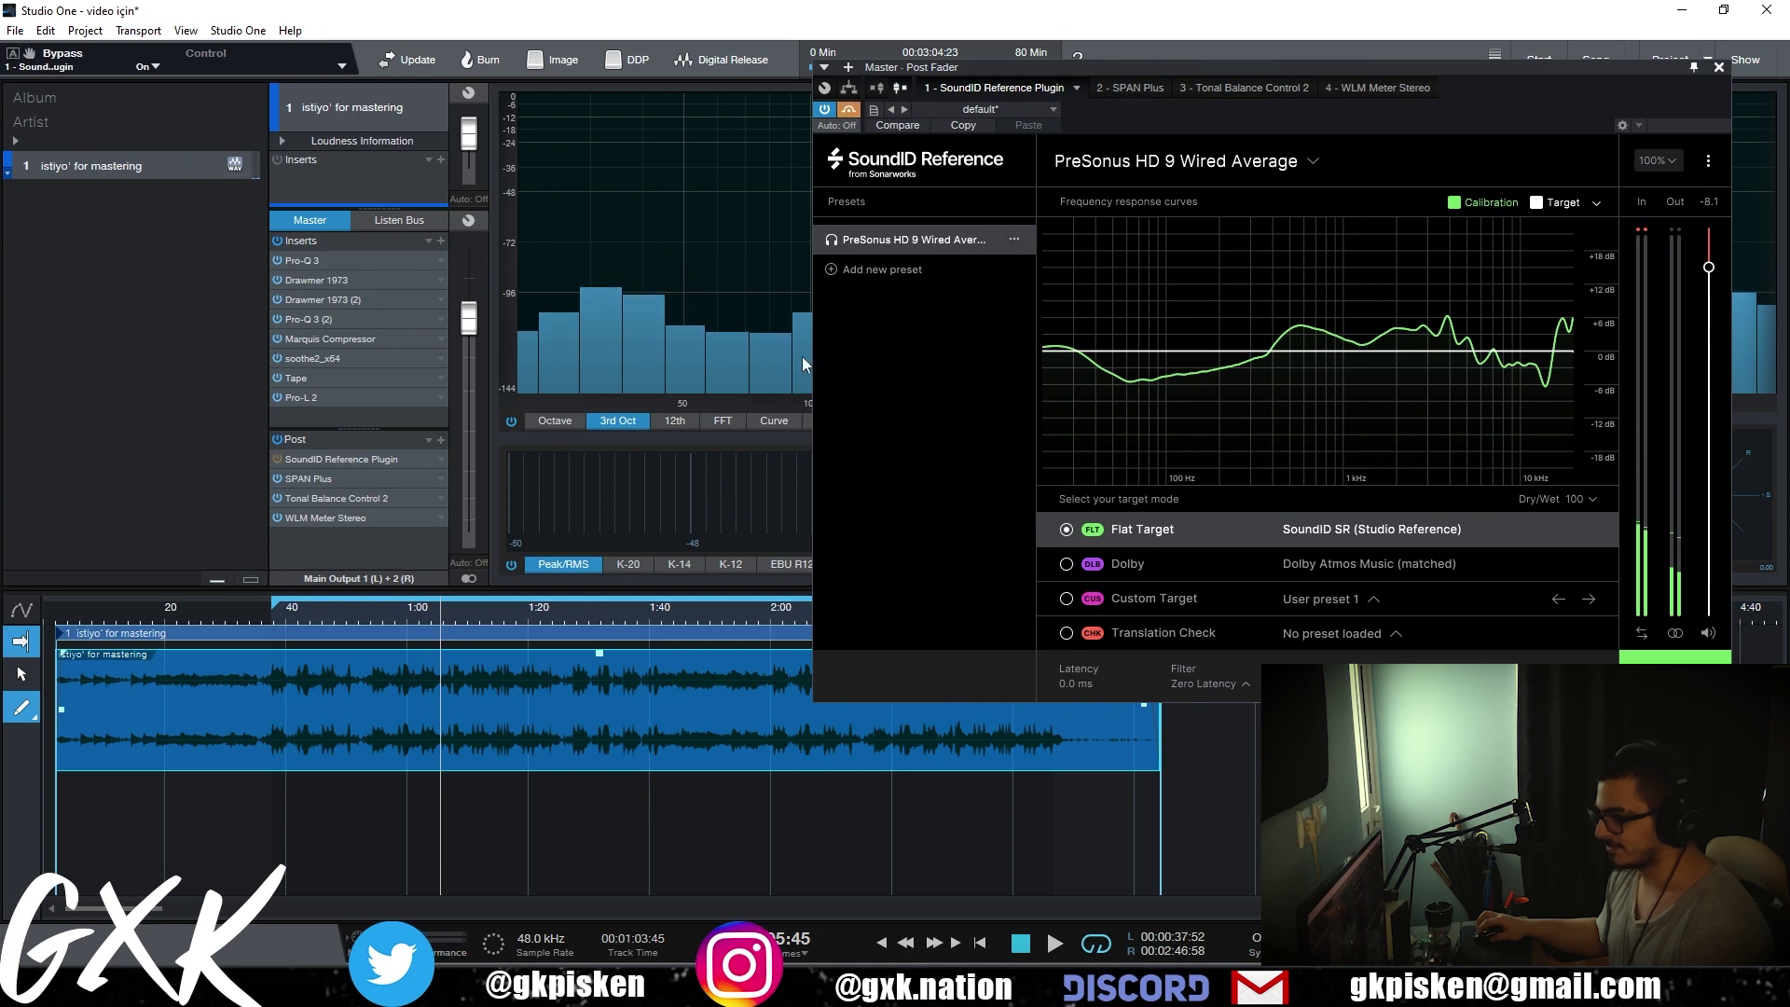
{"action": "left_click", "coordinate": [387, 615]}
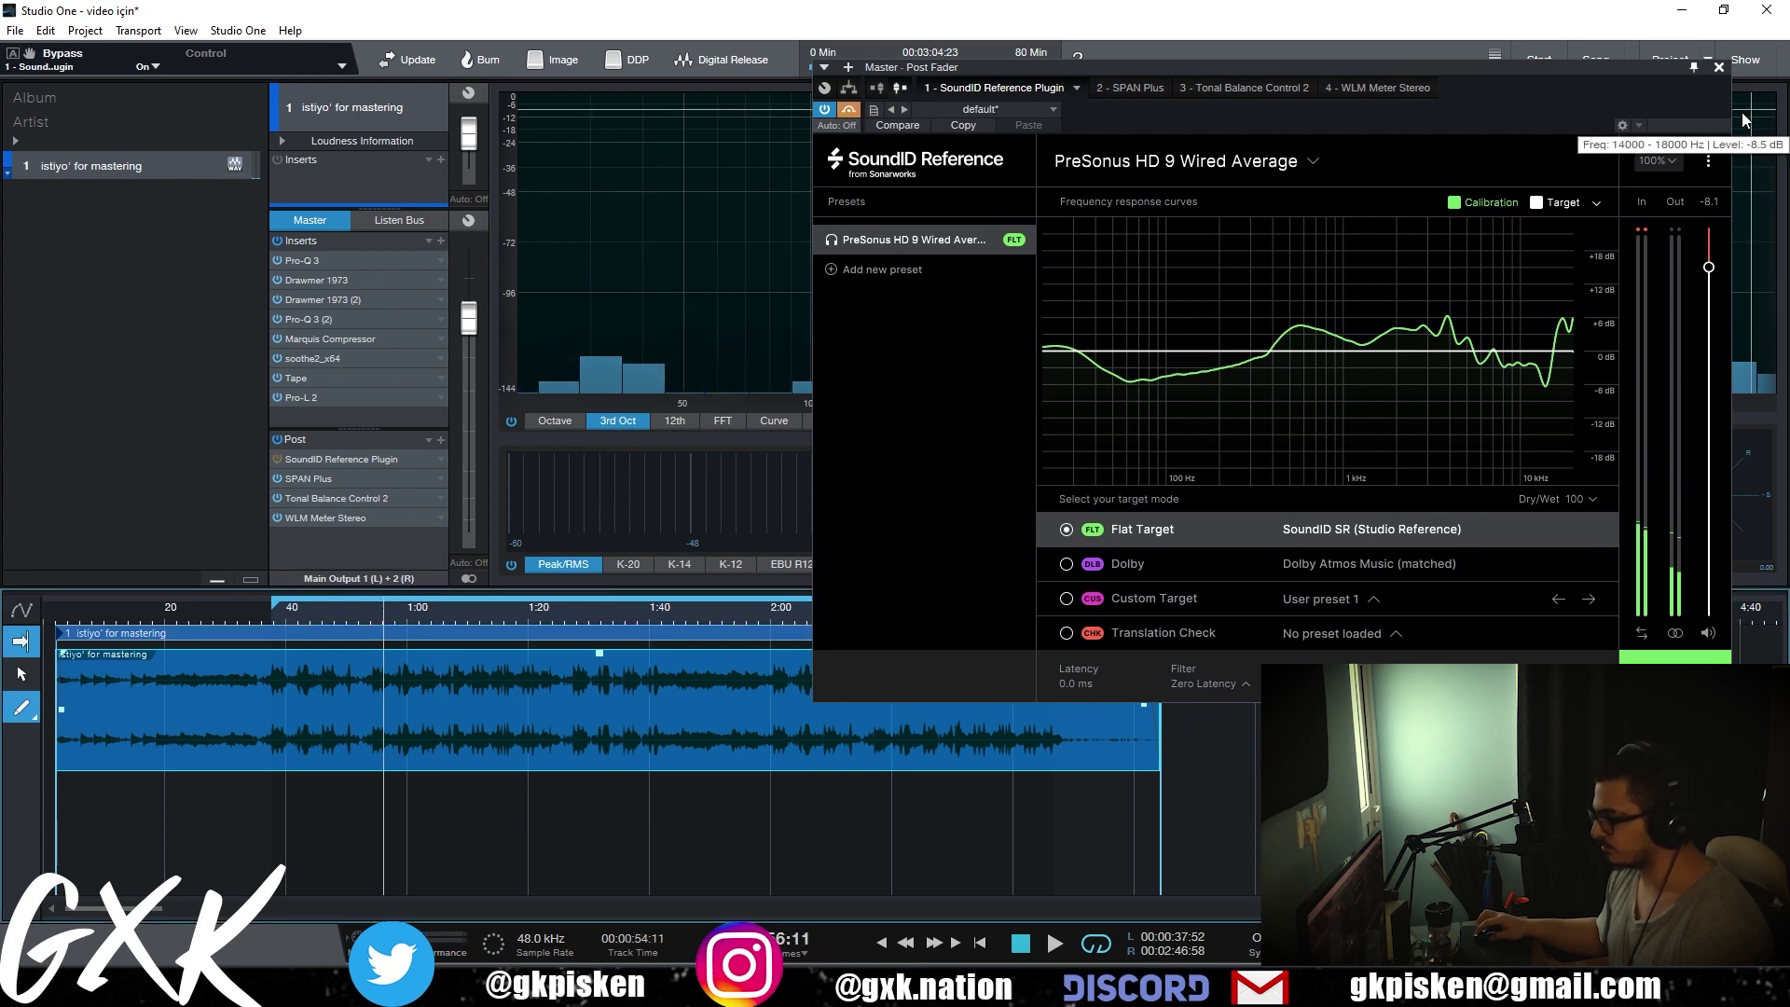
{"action": "left_click", "coordinate": [1720, 69]}
- Play the track while toggling all master inserts off and on to compare the original with the master, and stop playback
{"action": "left_click", "coordinate": [277, 241]}
{"action": "key", "text": "space"}
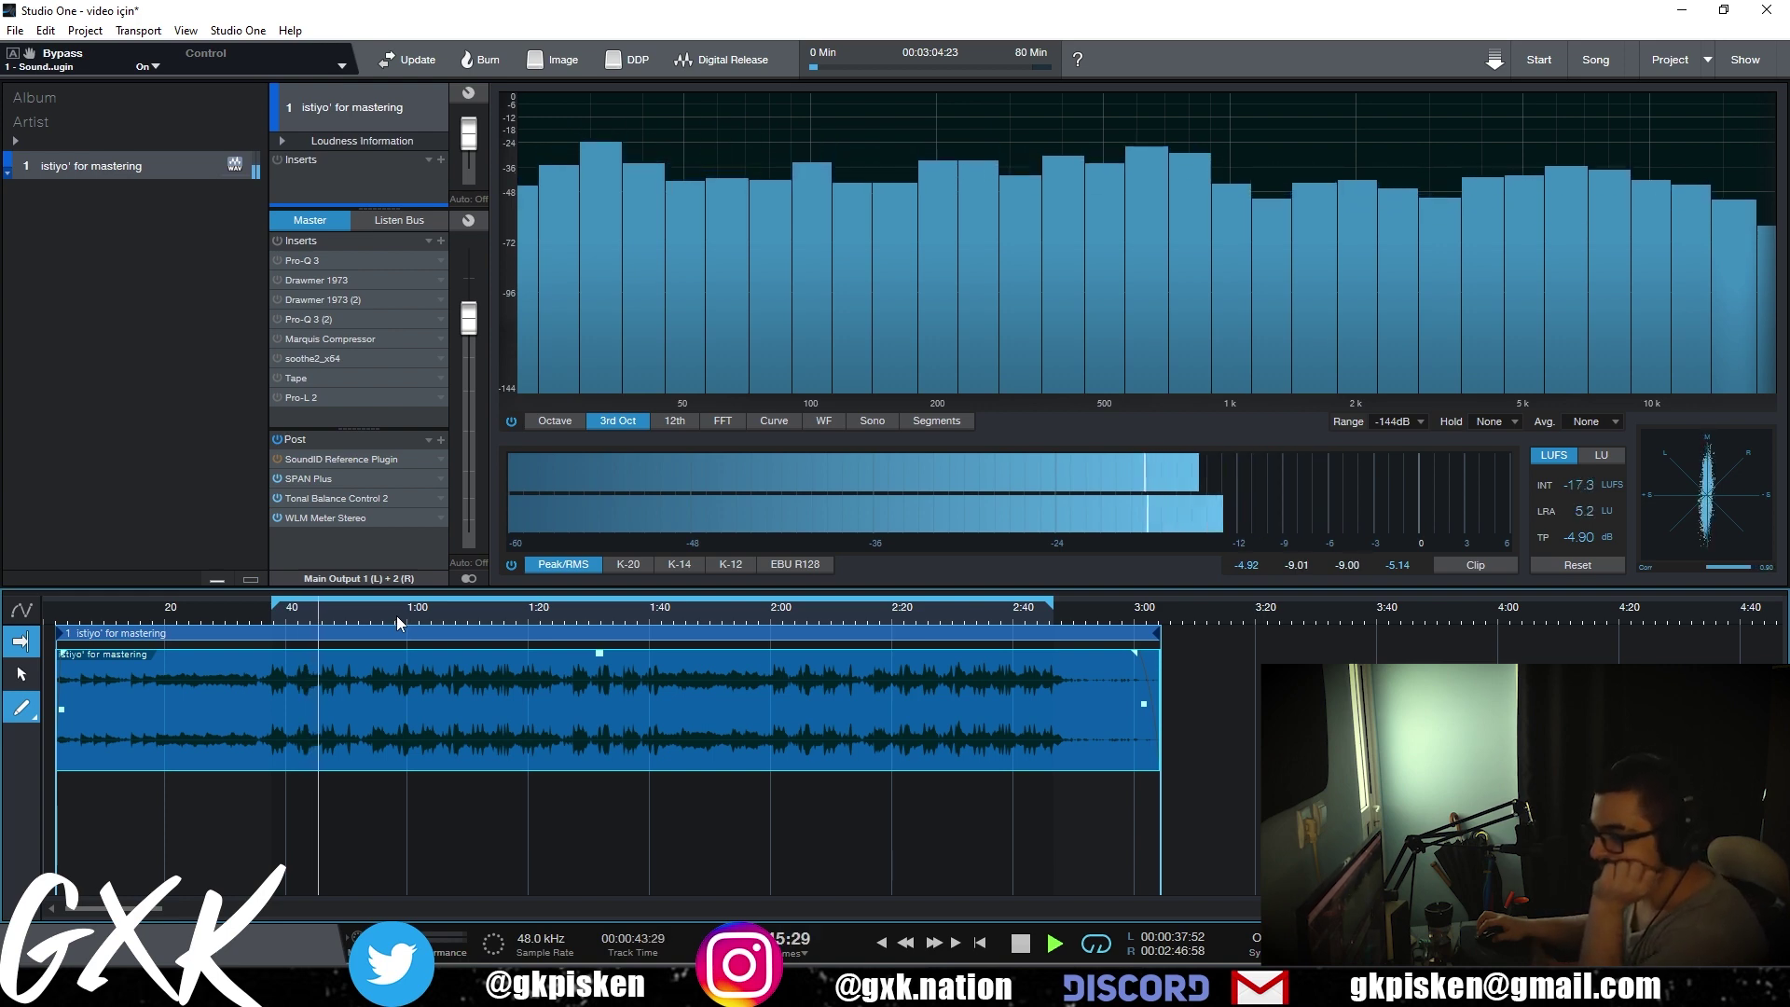
{"action": "left_click", "coordinate": [278, 241]}
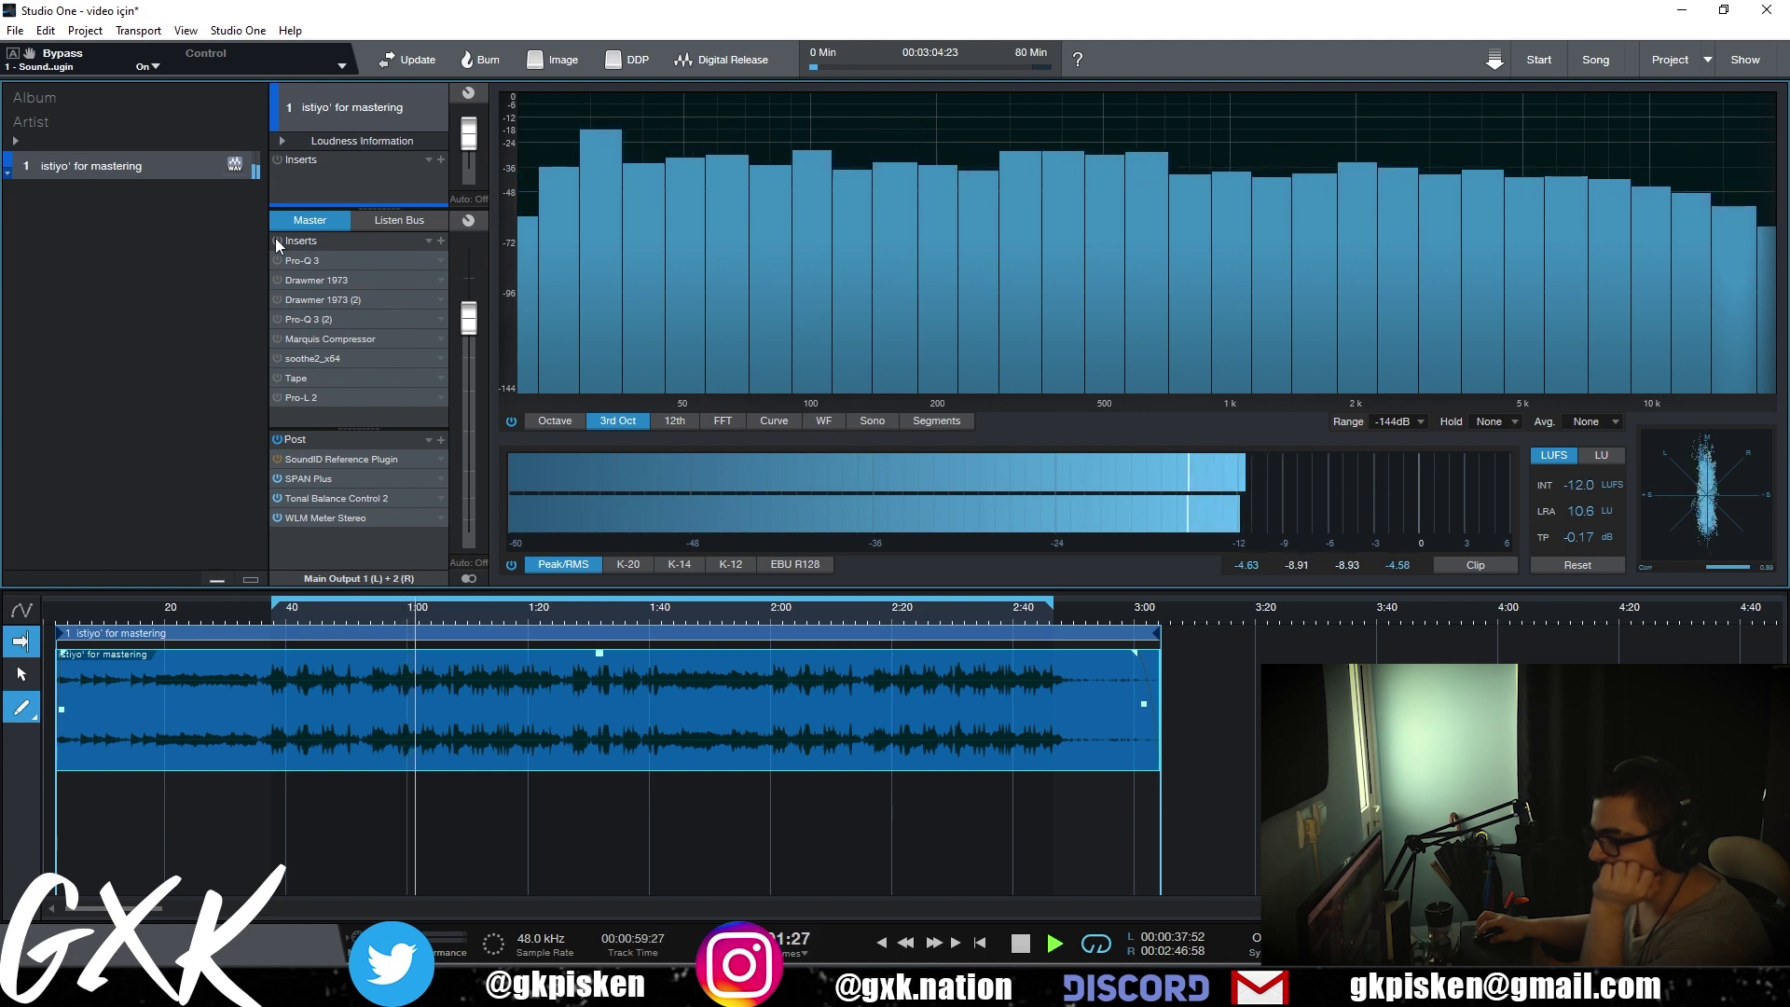
{"action": "left_click", "coordinate": [277, 240]}
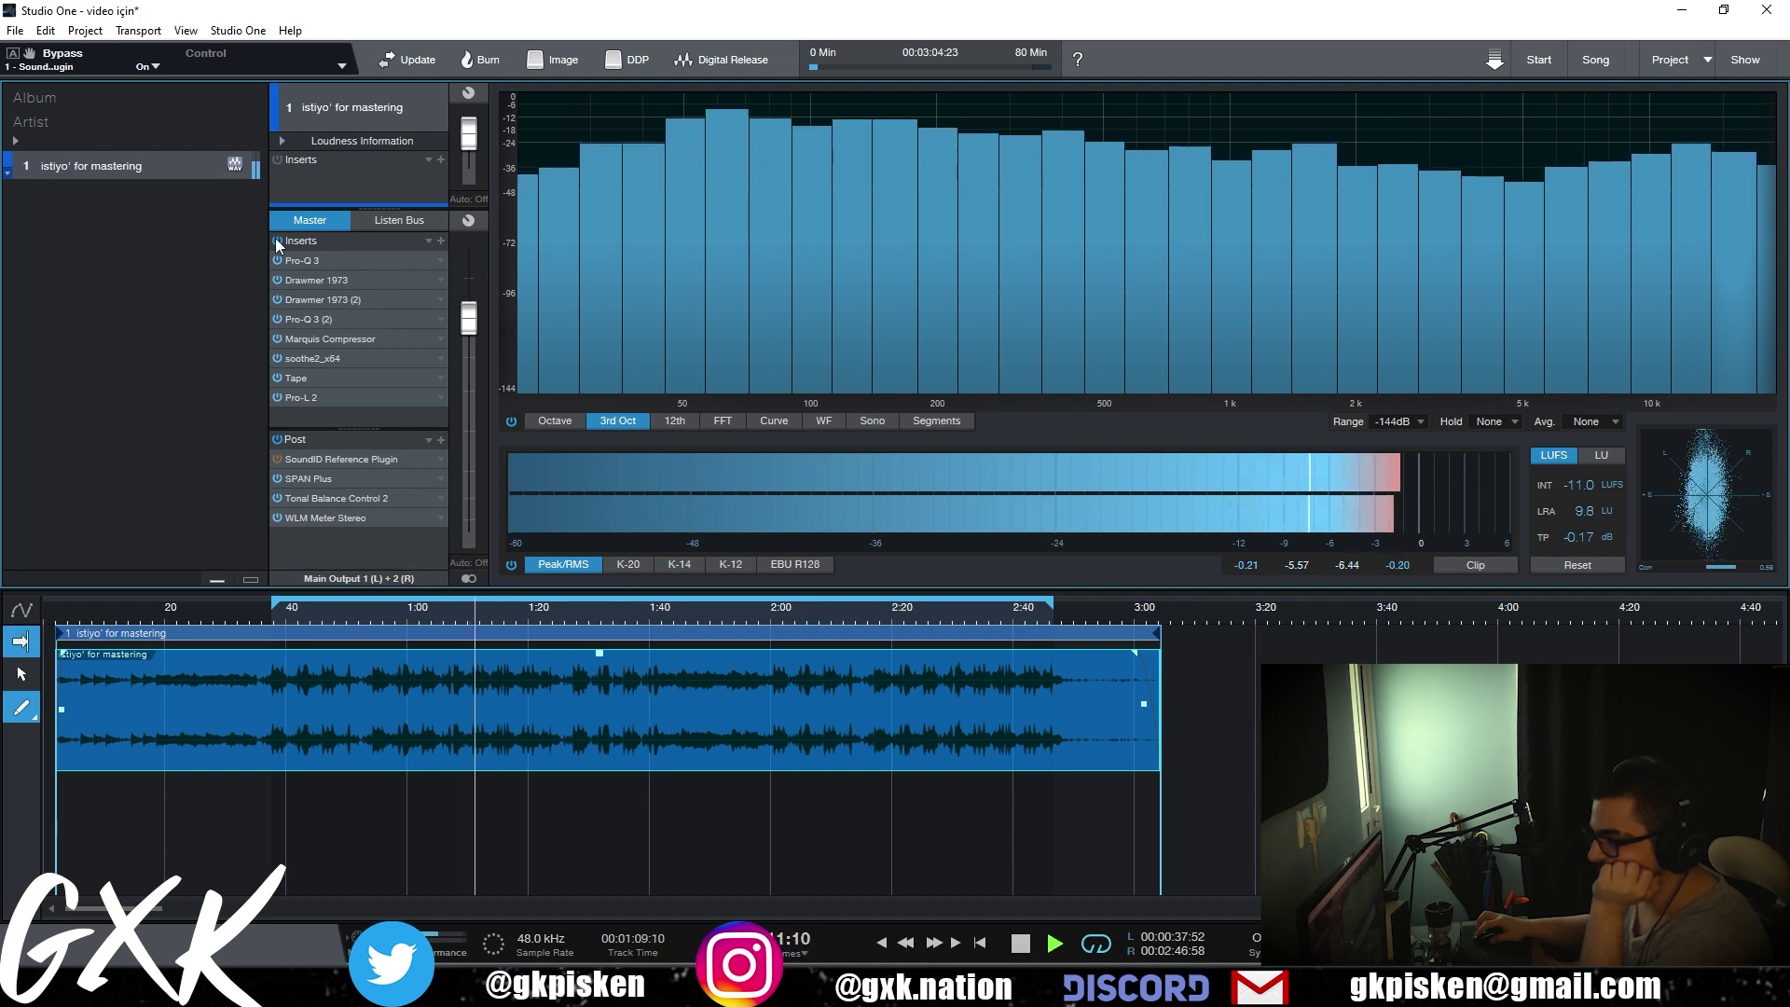
{"action": "left_click", "coordinate": [278, 240]}
{"action": "key", "text": "space"}
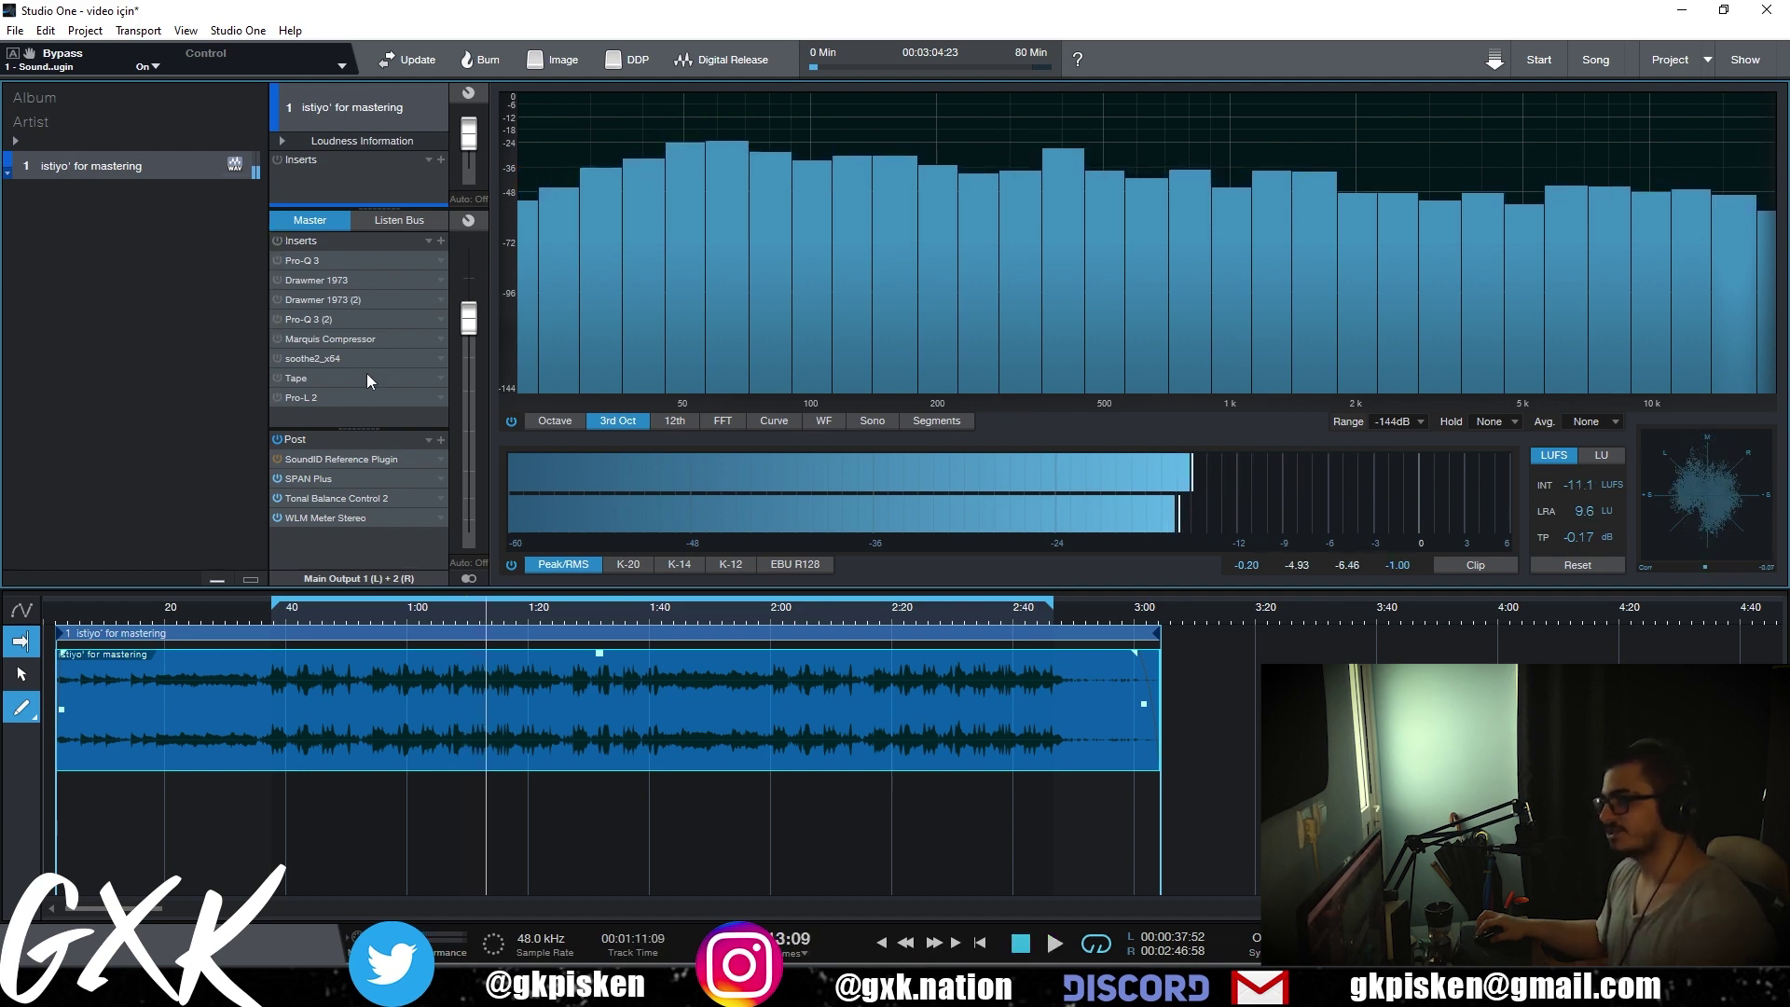
- Reopen SoundID Reference with its bypass off and turn all master inserts back on
{"action": "double_click", "coordinate": [355, 458]}
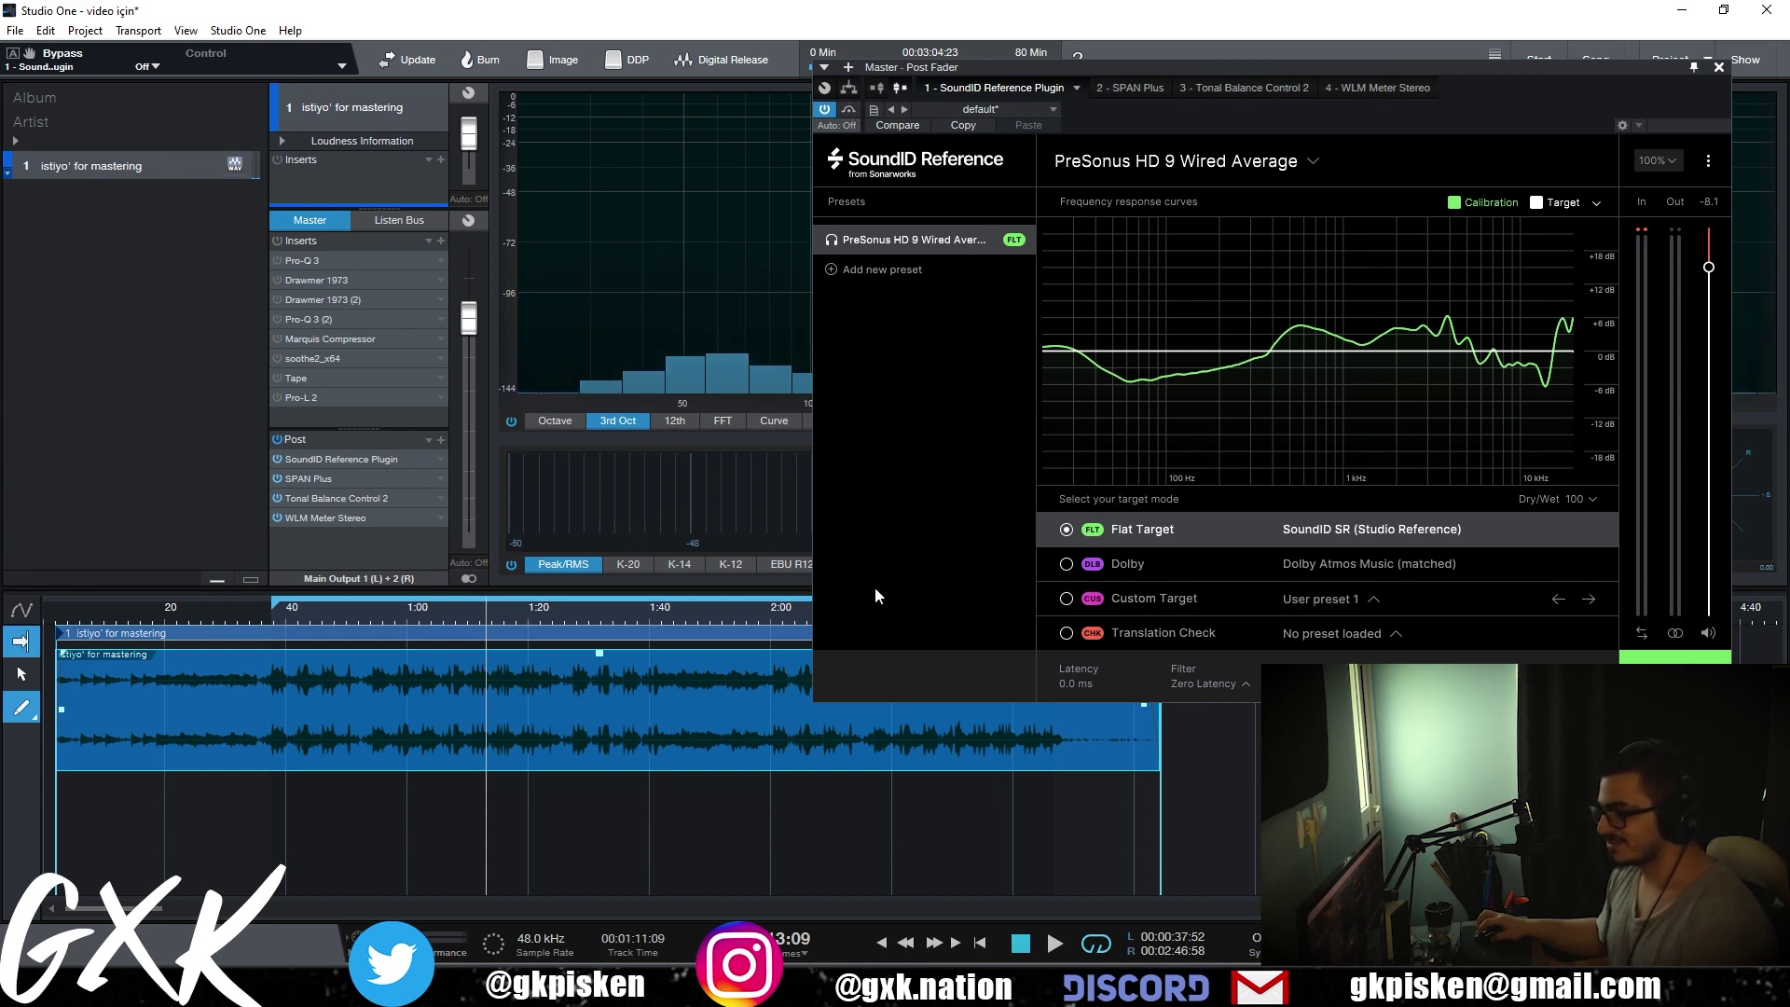
{"action": "left_click", "coordinate": [277, 240]}
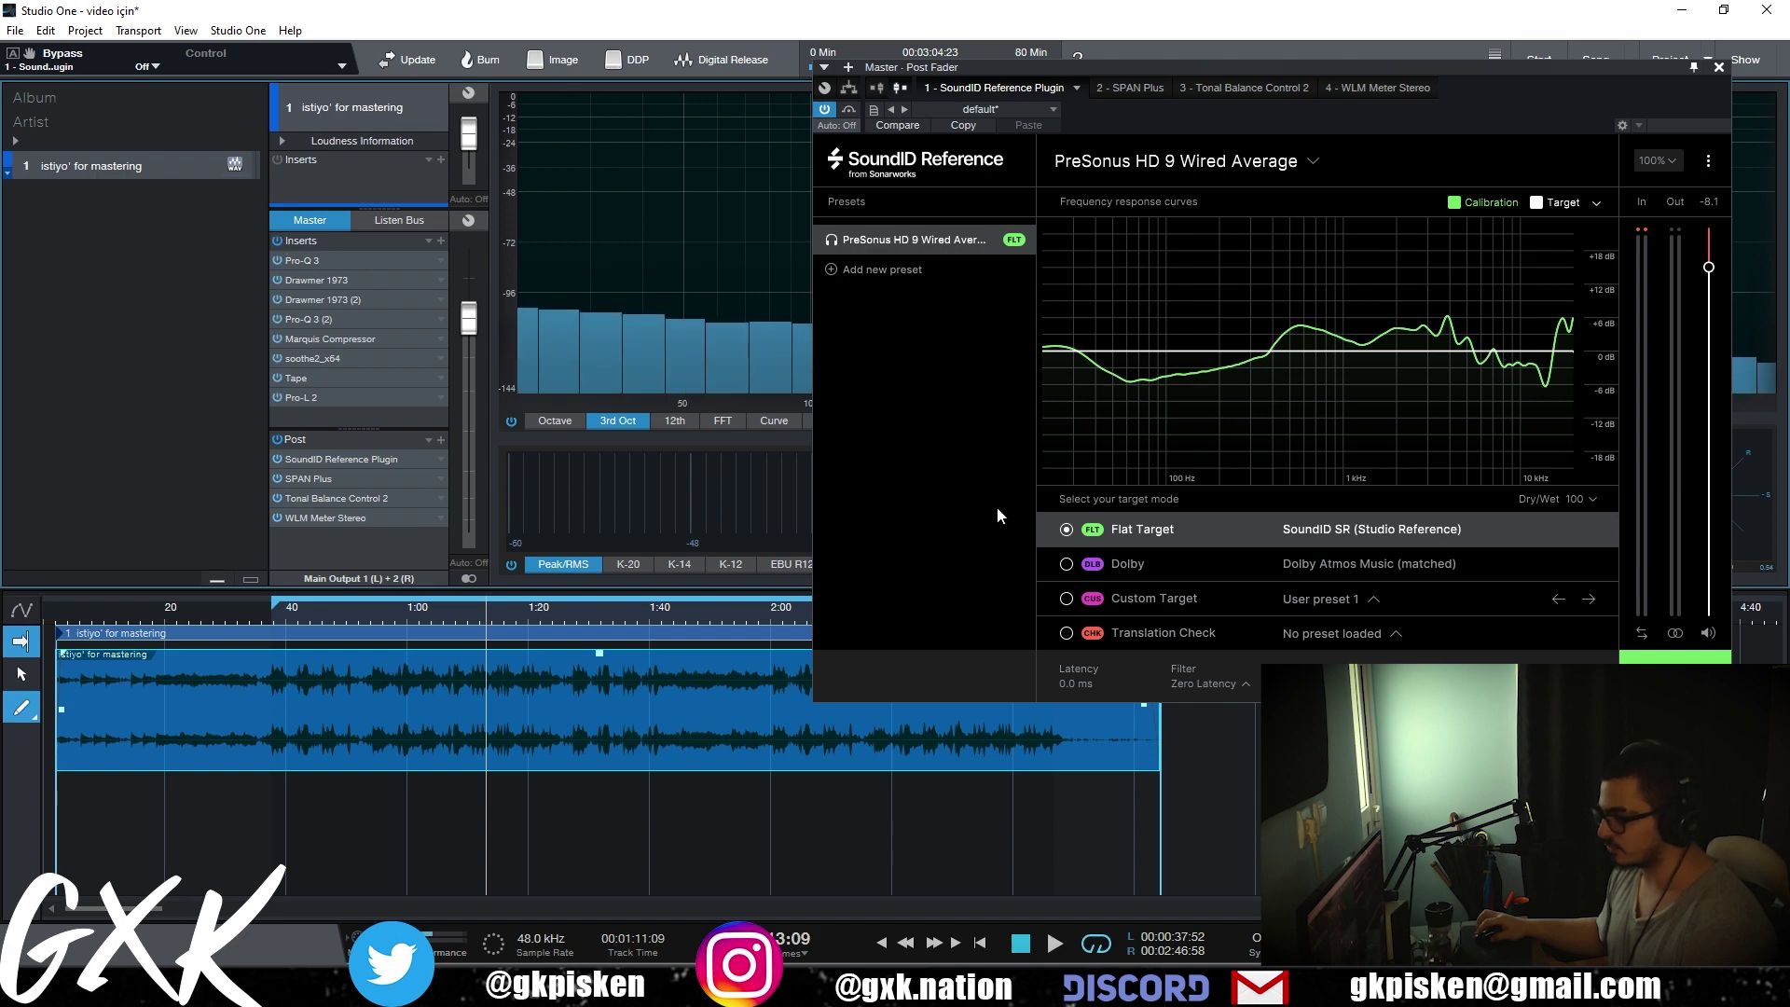
{"action": "left_click_drag", "start_coordinate": [1285, 64], "coordinate": [1114, 75]}
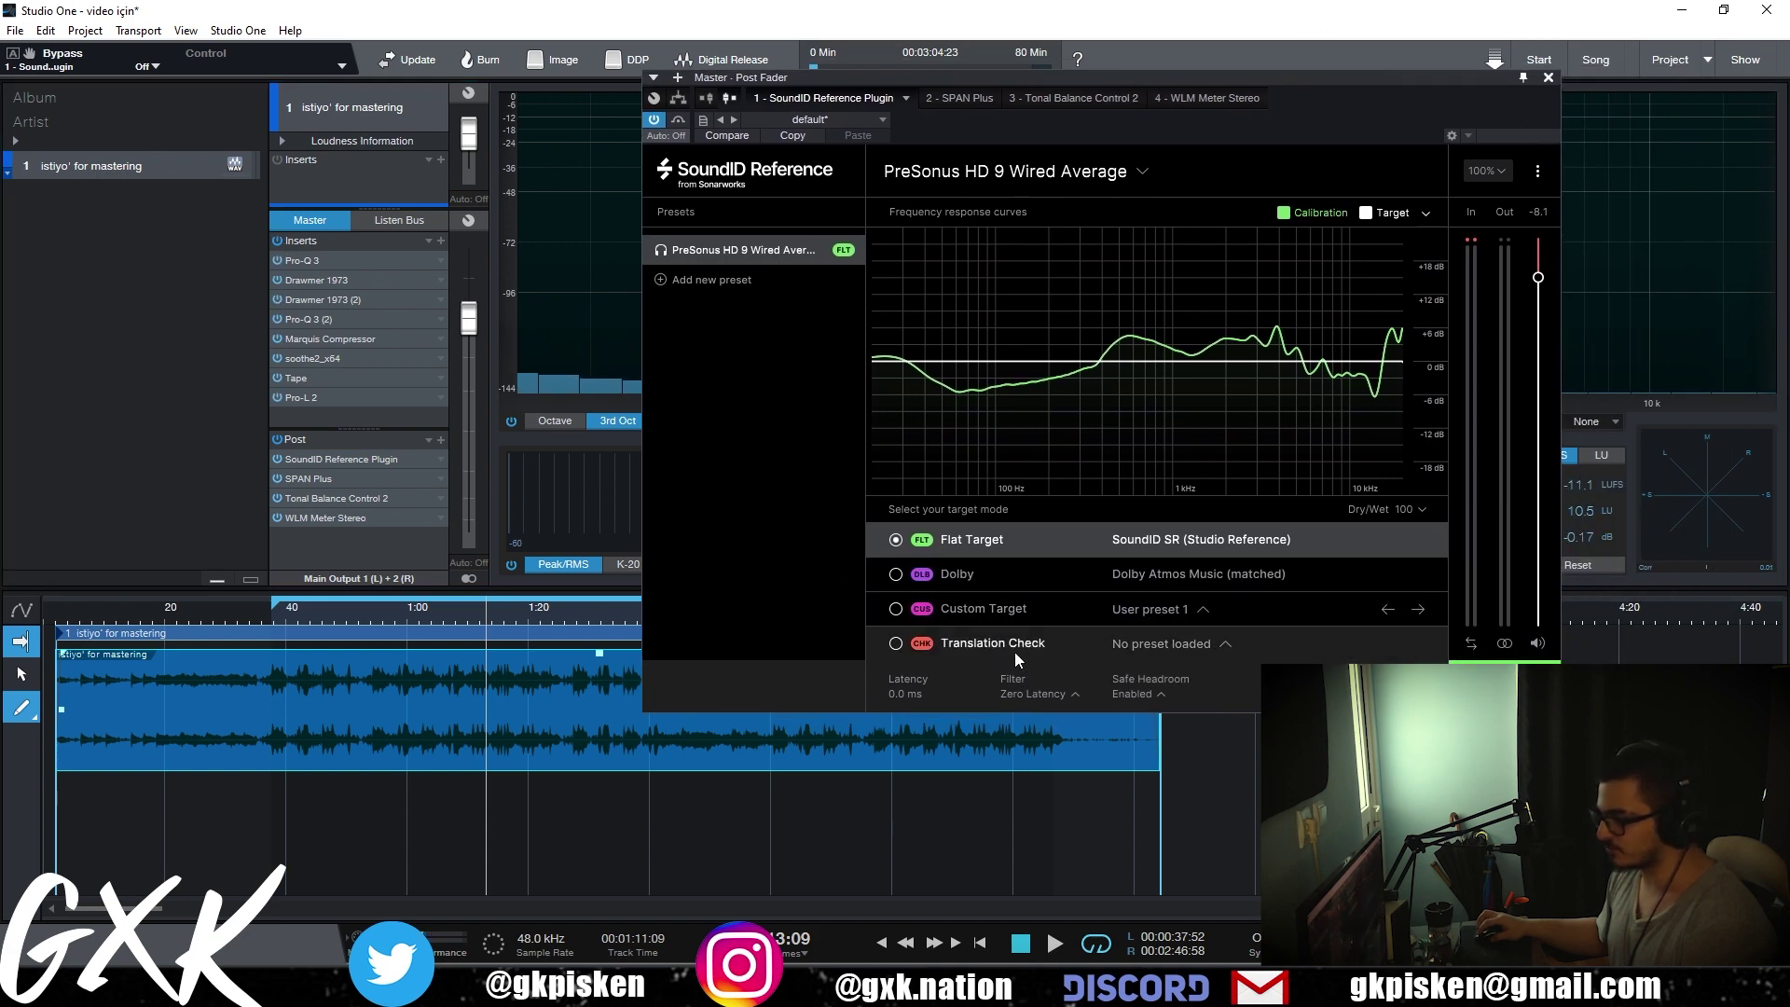
- Switch SoundID Reference to Translation Check and audition the Car 1, Car 2 and Car 3 simulations
{"action": "left_click", "coordinate": [1009, 641]}
{"action": "left_click", "coordinate": [1133, 644]}
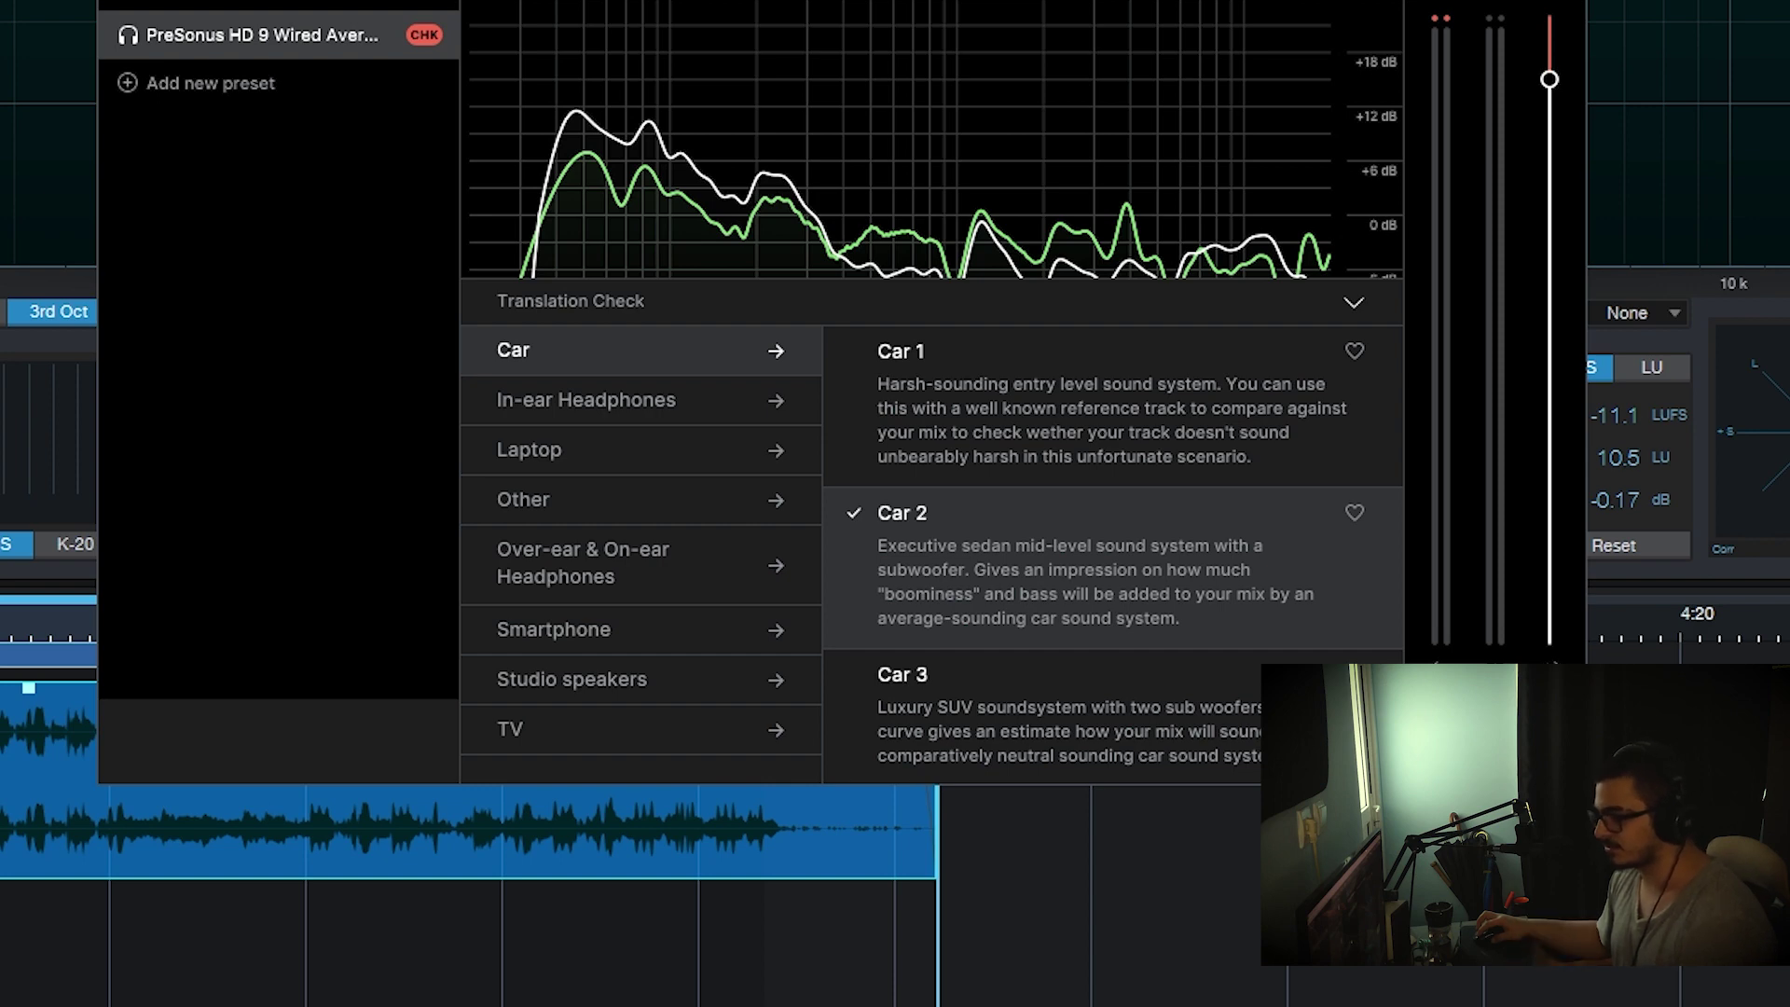
{"action": "left_click", "coordinate": [925, 411]}
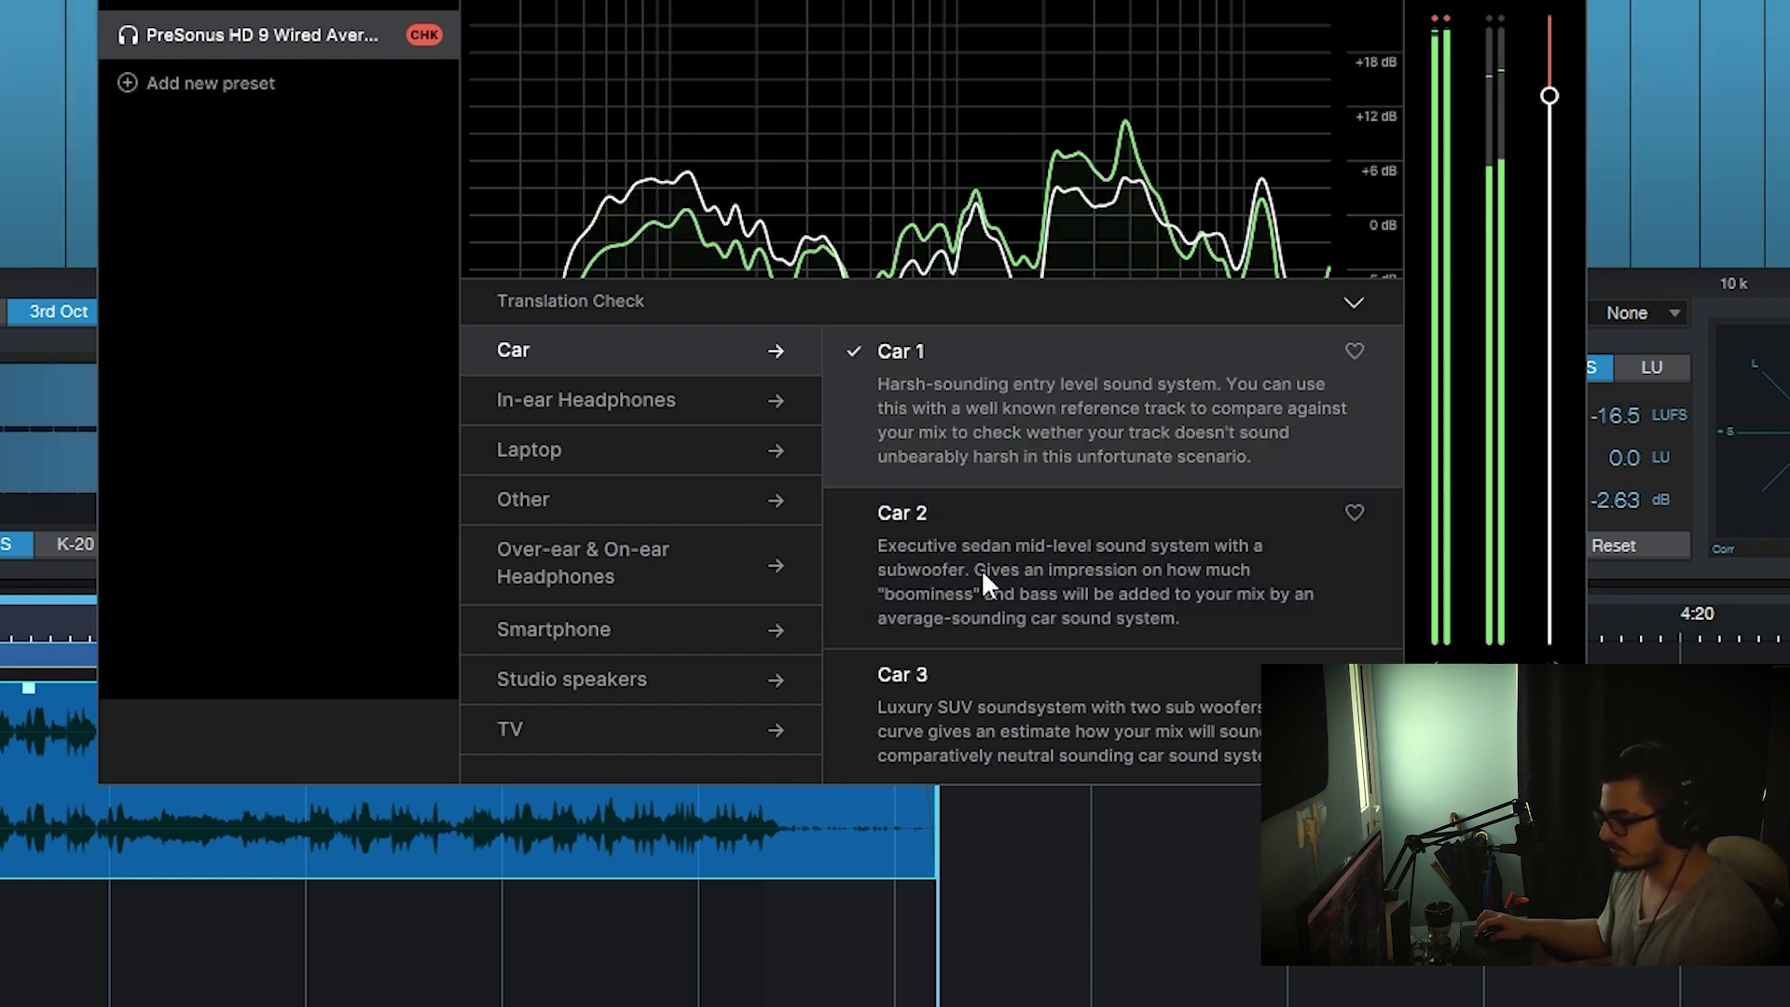
{"action": "left_click", "coordinate": [974, 606]}
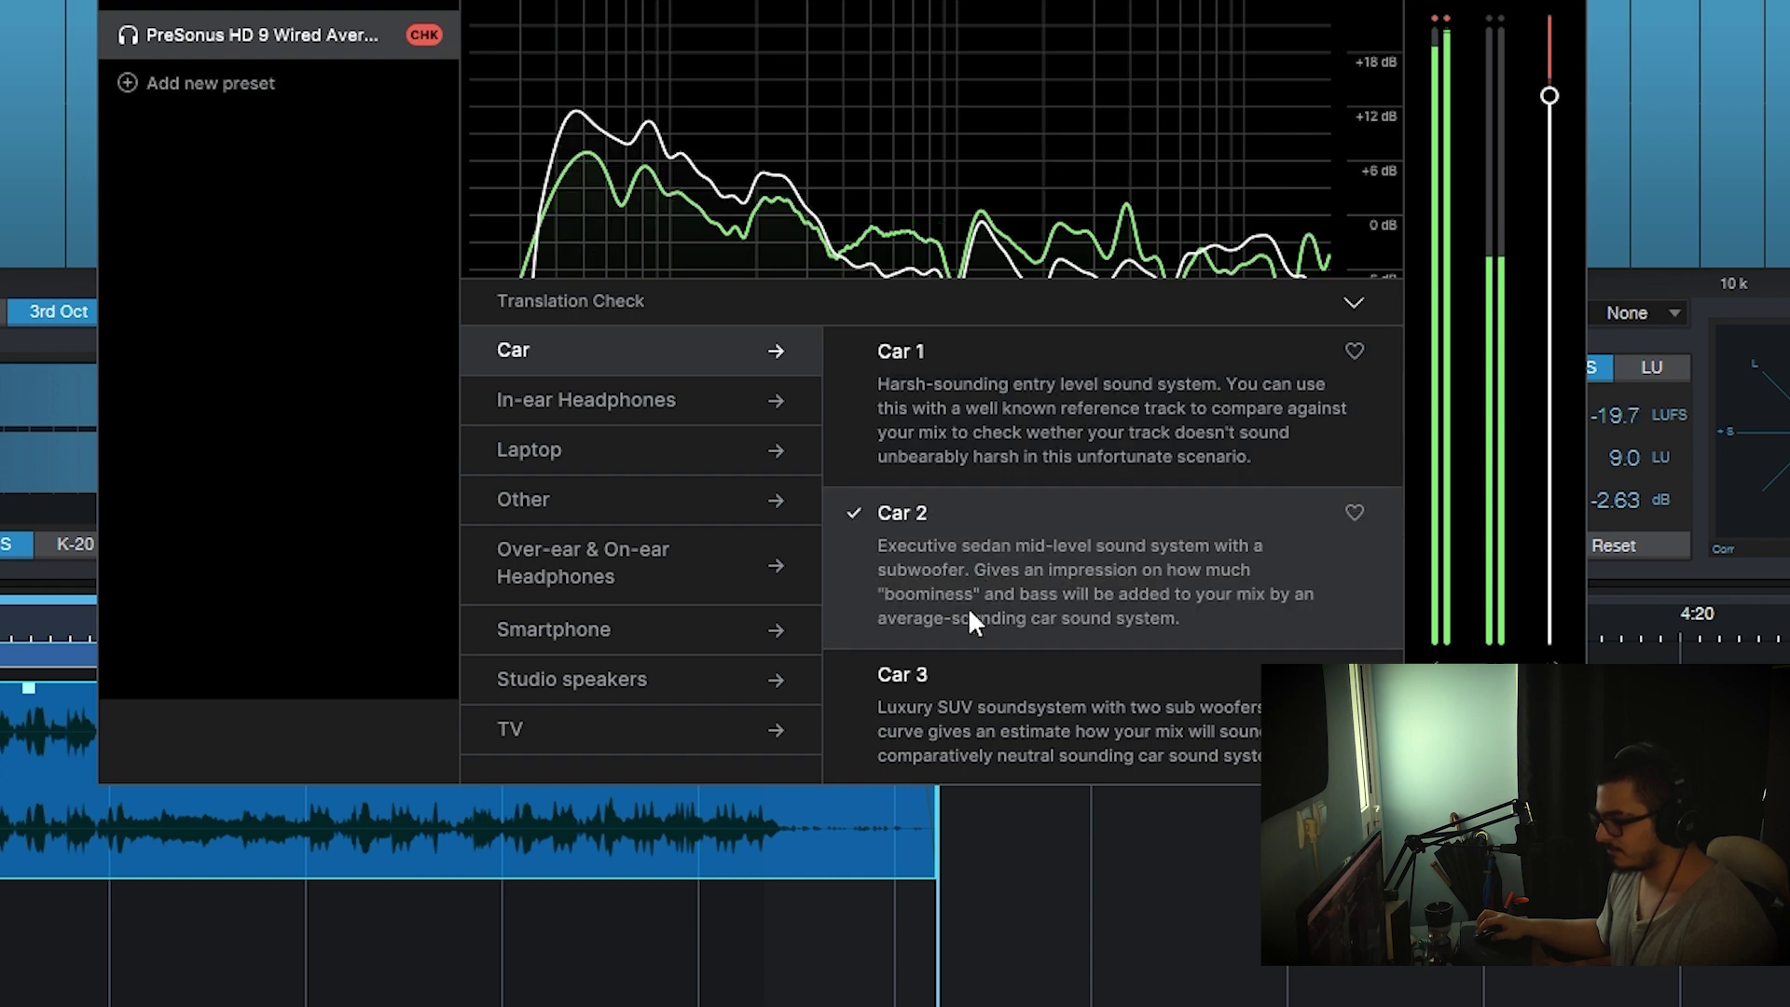
{"action": "left_click", "coordinate": [977, 709]}
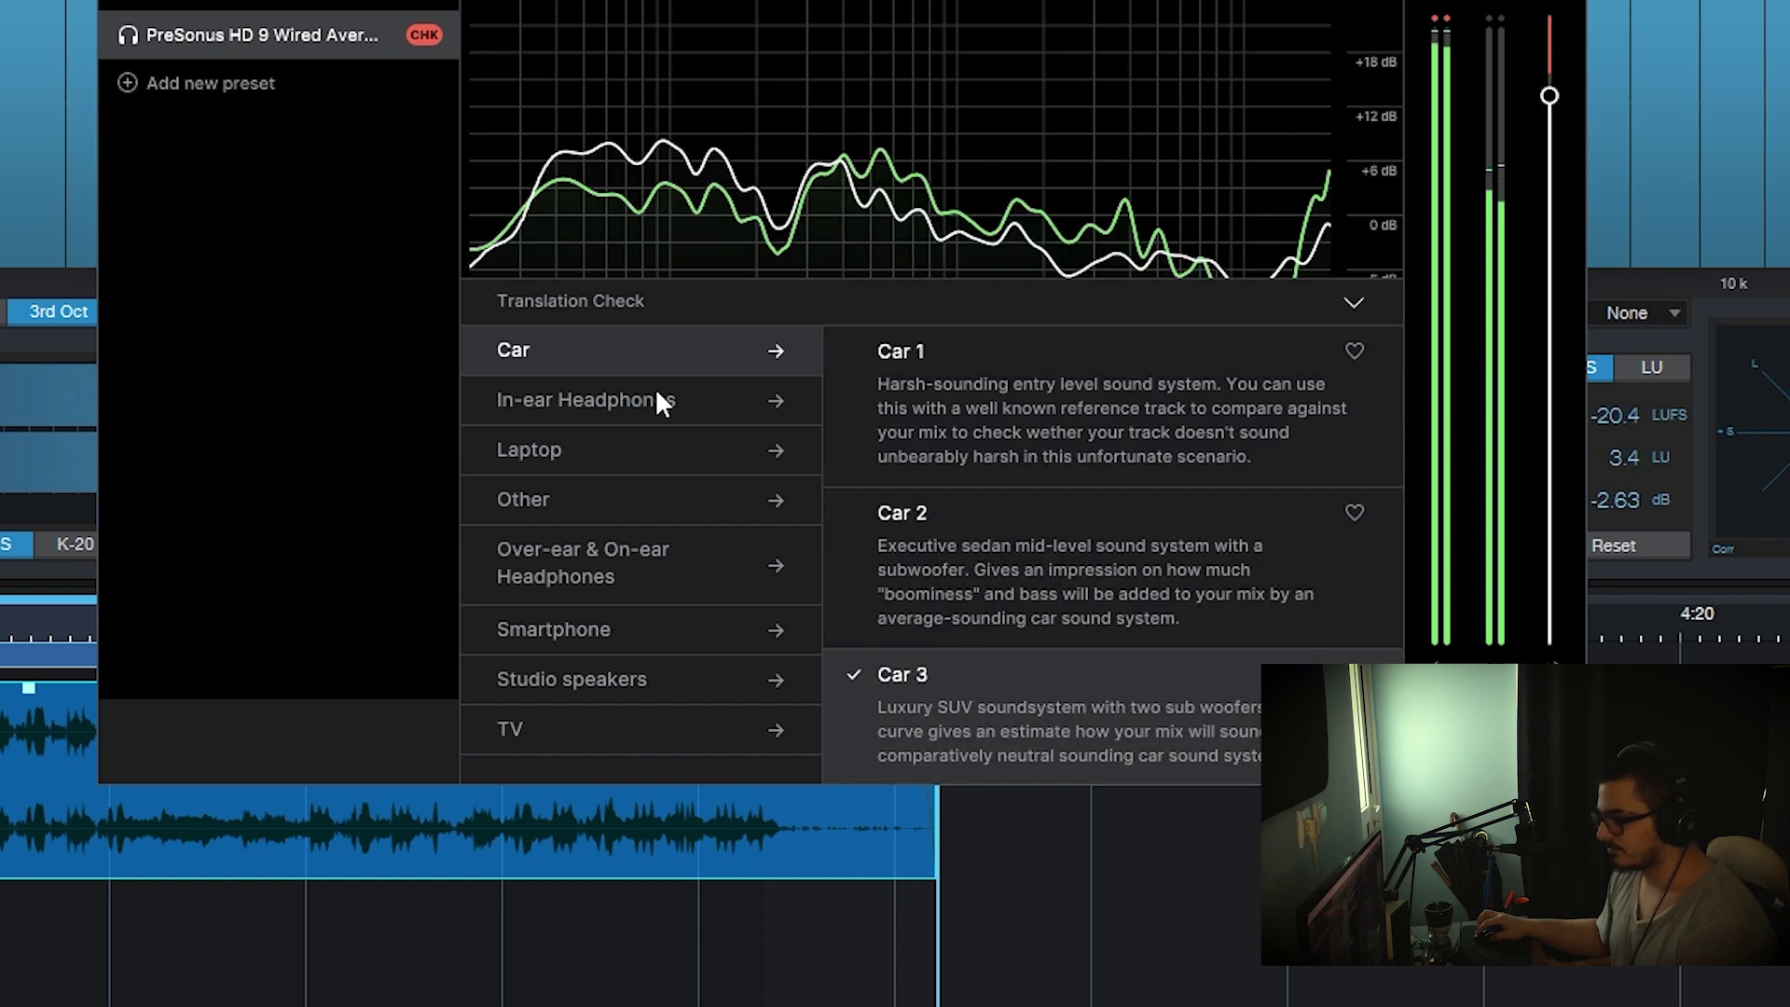
- Audition the A-pods in-ear simulation, followed by the Latt 14" and MB Airy 13" laptop simulations
{"action": "left_click", "coordinate": [658, 399]}
{"action": "left_click", "coordinate": [981, 414]}
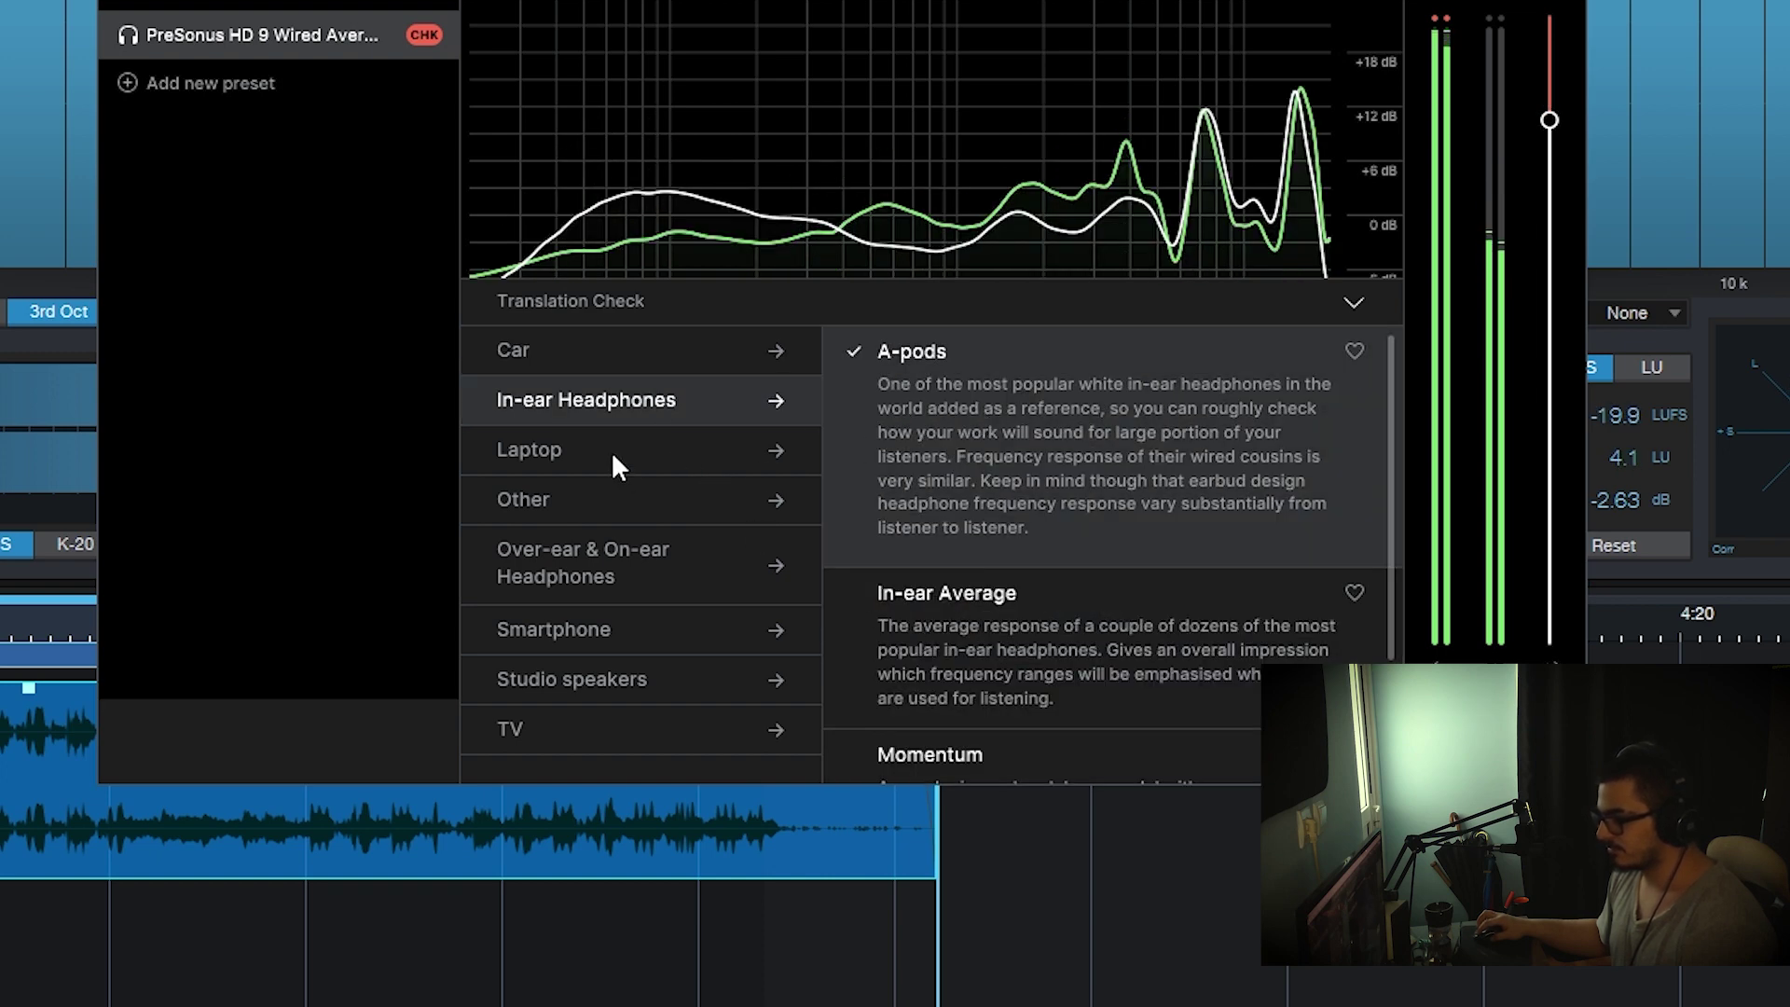
{"action": "left_click", "coordinate": [611, 451]}
{"action": "left_click", "coordinate": [1004, 393]}
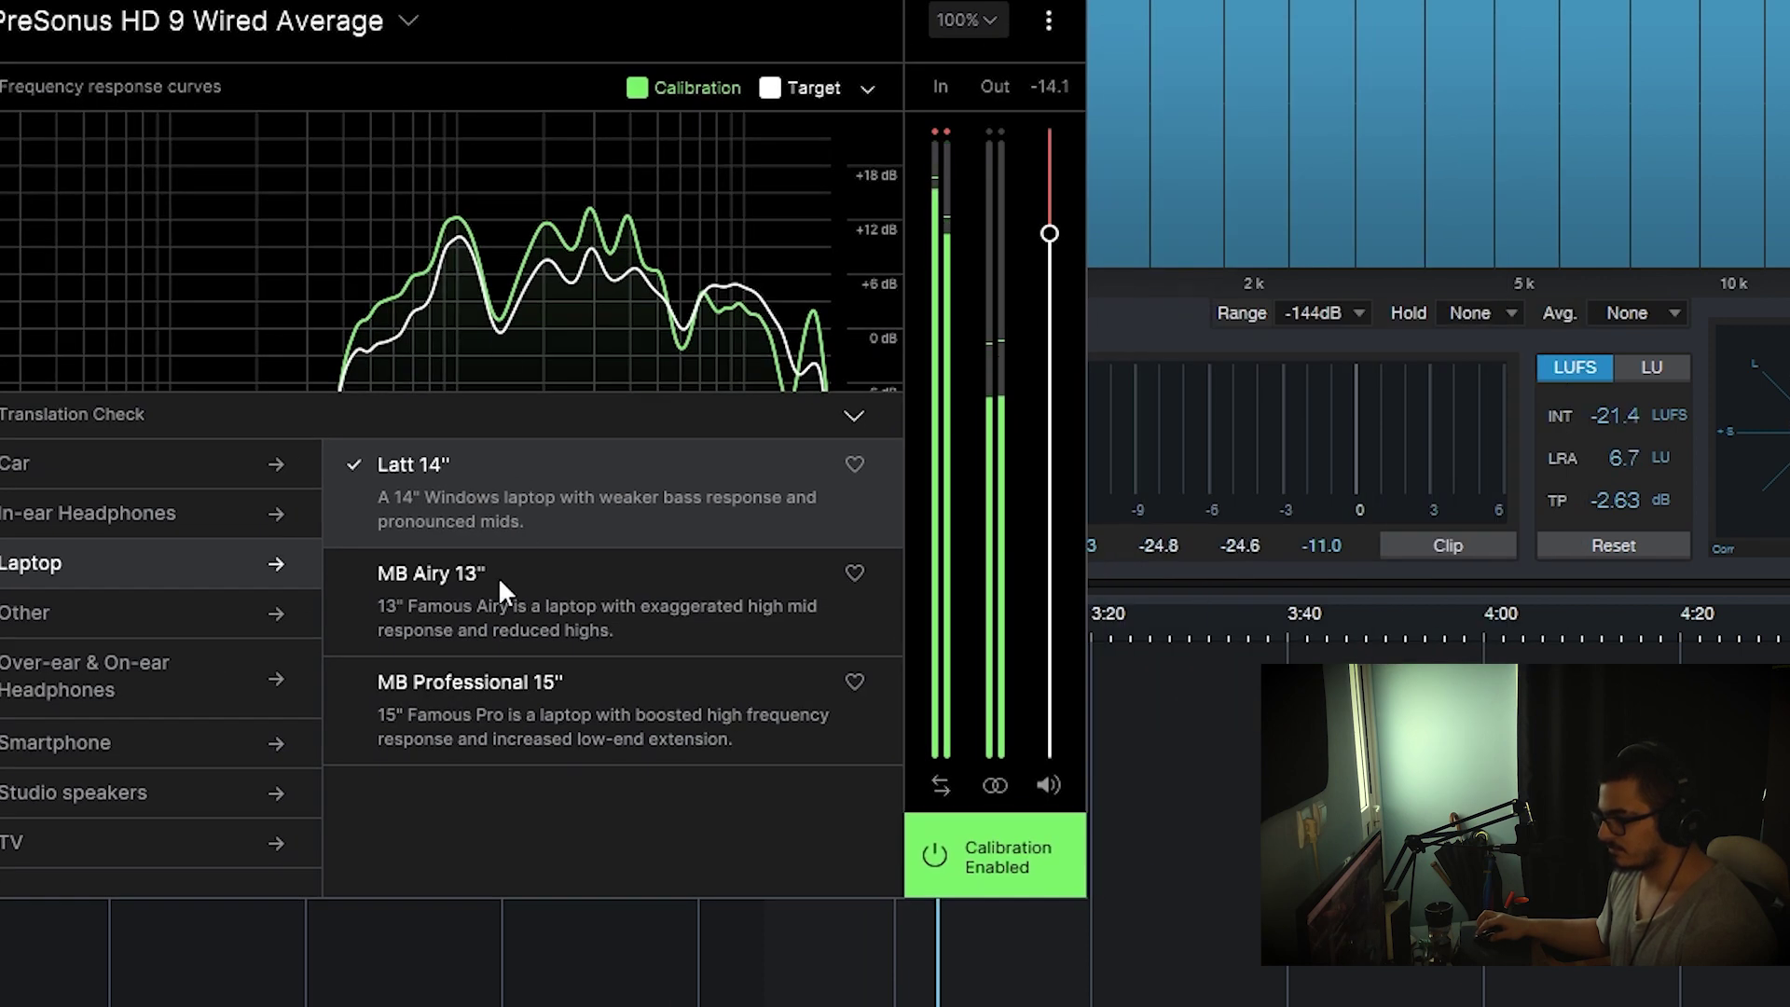
{"action": "left_click", "coordinate": [500, 582]}
- Audition a simulation from the Other category, Over-ear & On-ear Average, and Smartphone Average
{"action": "left_click", "coordinate": [108, 612]}
{"action": "left_click", "coordinate": [466, 569]}
{"action": "left_click", "coordinate": [178, 699]}
{"action": "left_click", "coordinate": [506, 580]}
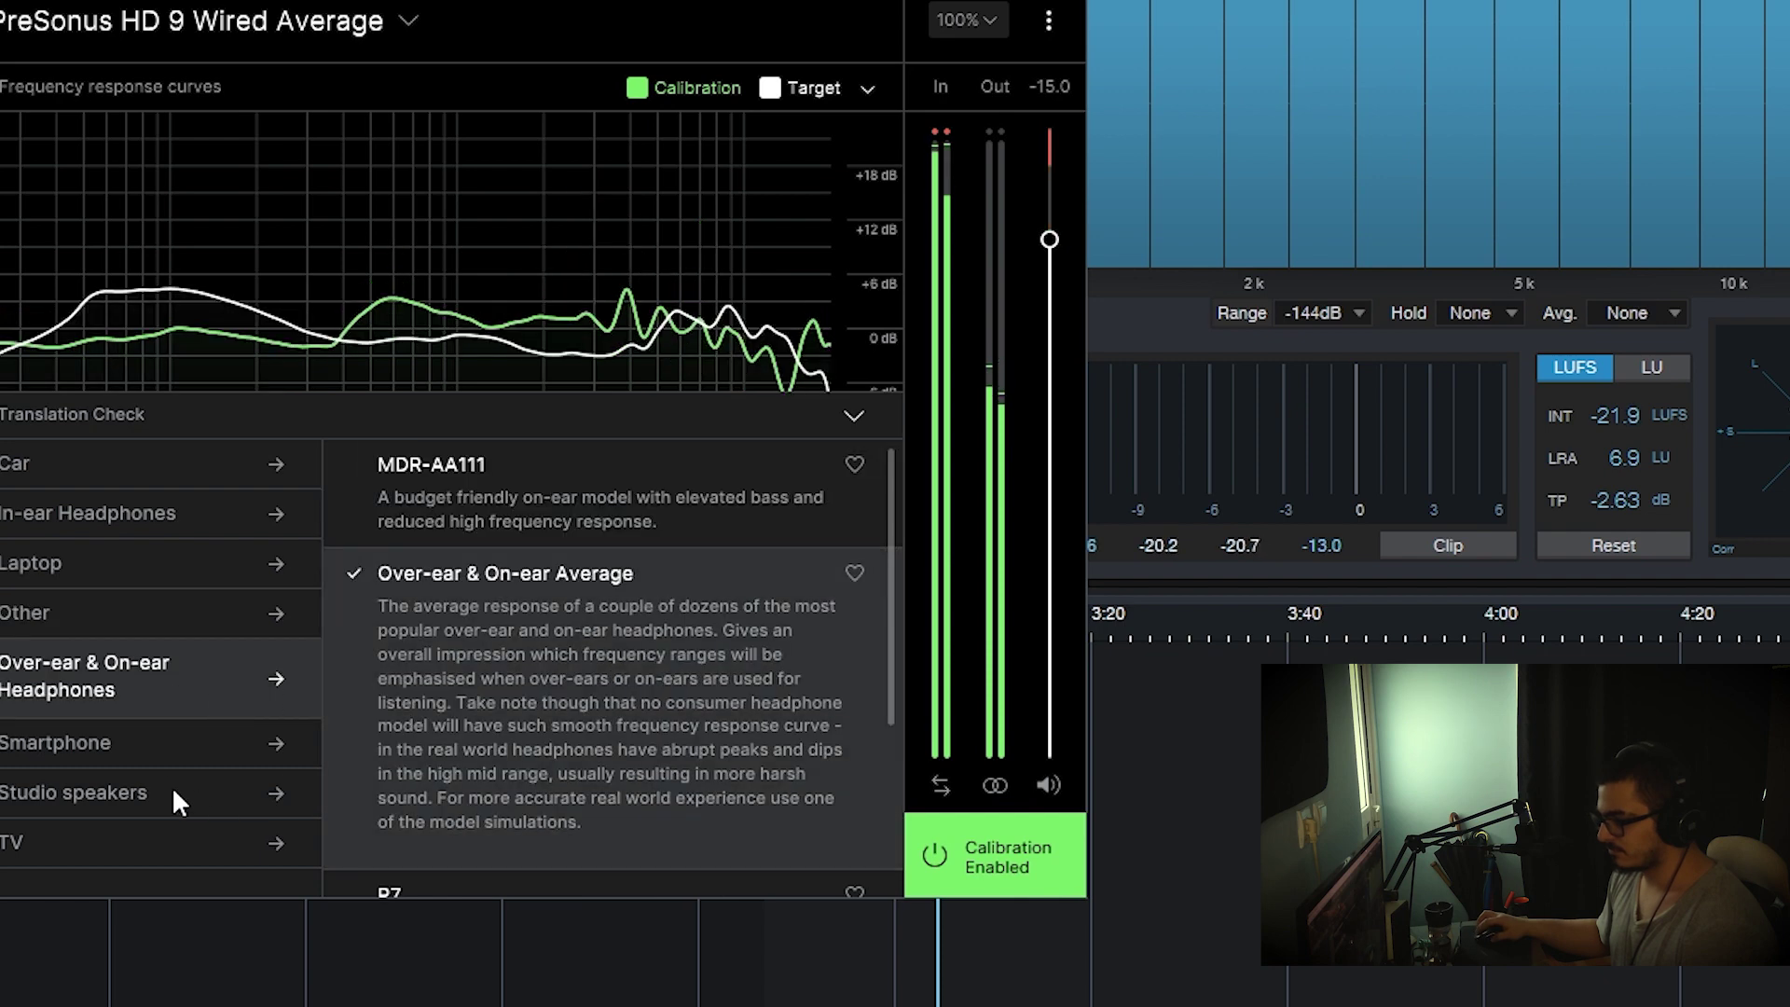
{"action": "left_click", "coordinate": [136, 744]}
{"action": "left_click", "coordinate": [481, 511]}
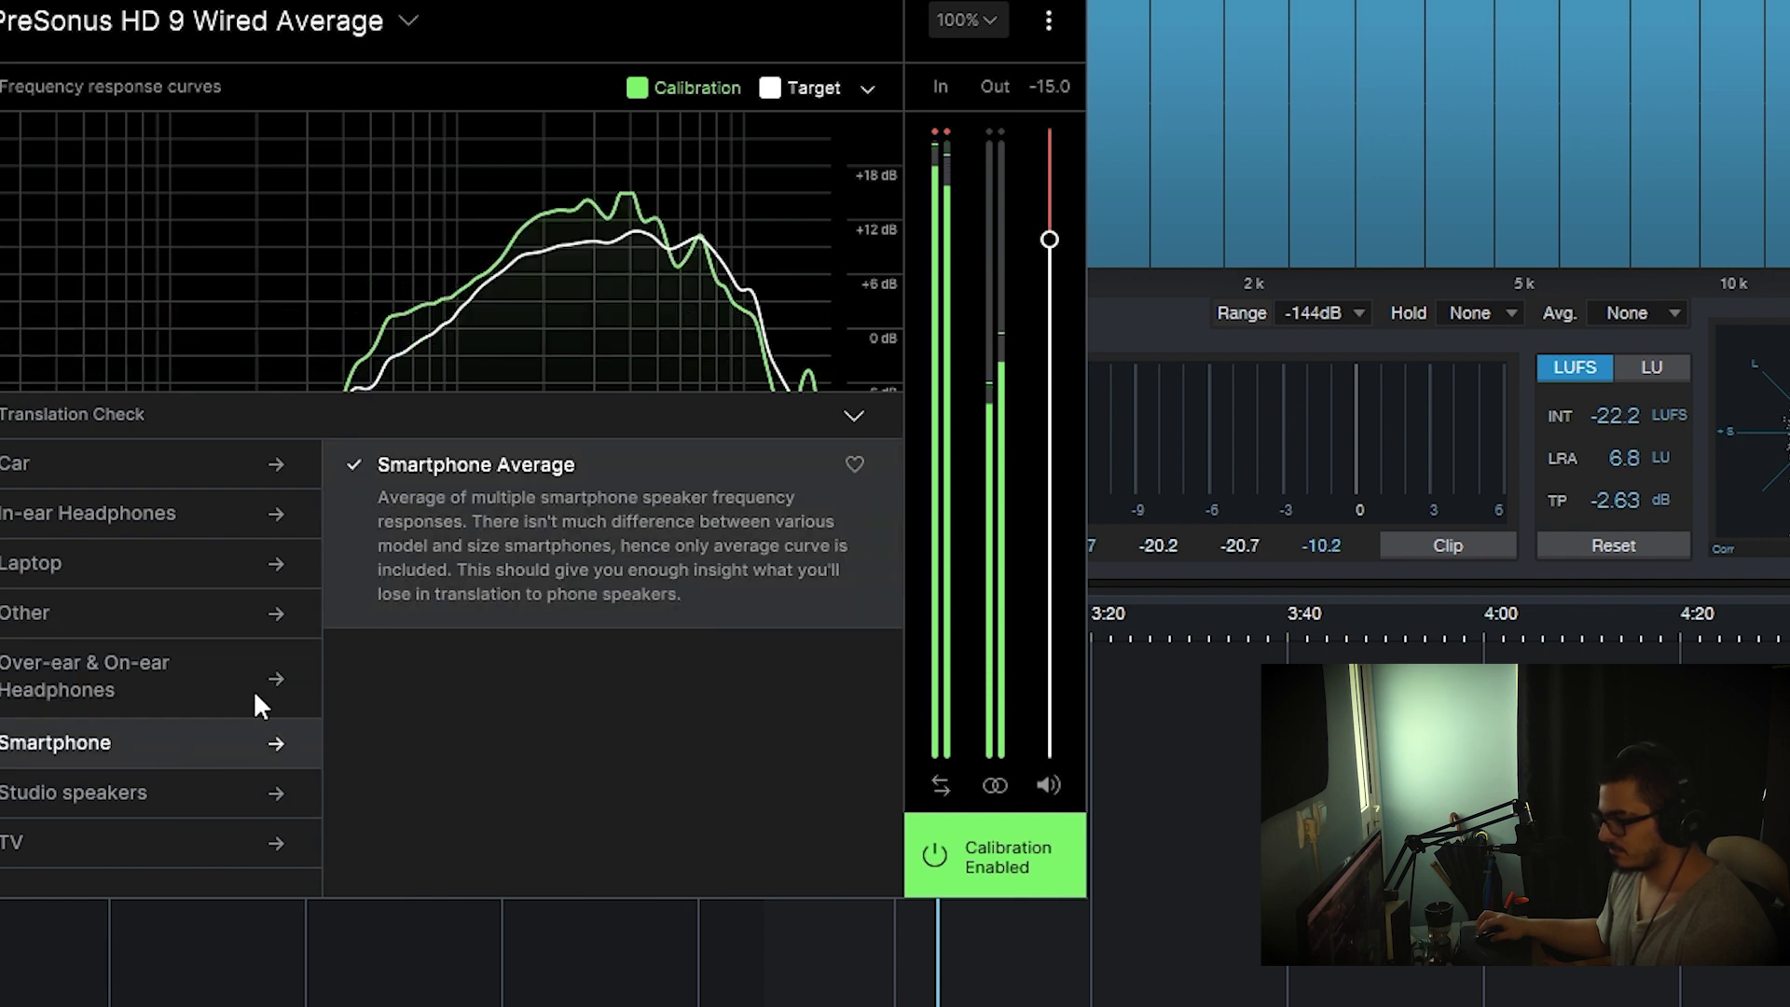
- Audition the studio speaker simulation NS11 and return the translation check to the A-pods in-ear simulation
{"action": "left_click", "coordinate": [170, 794]}
{"action": "left_click", "coordinate": [484, 528]}
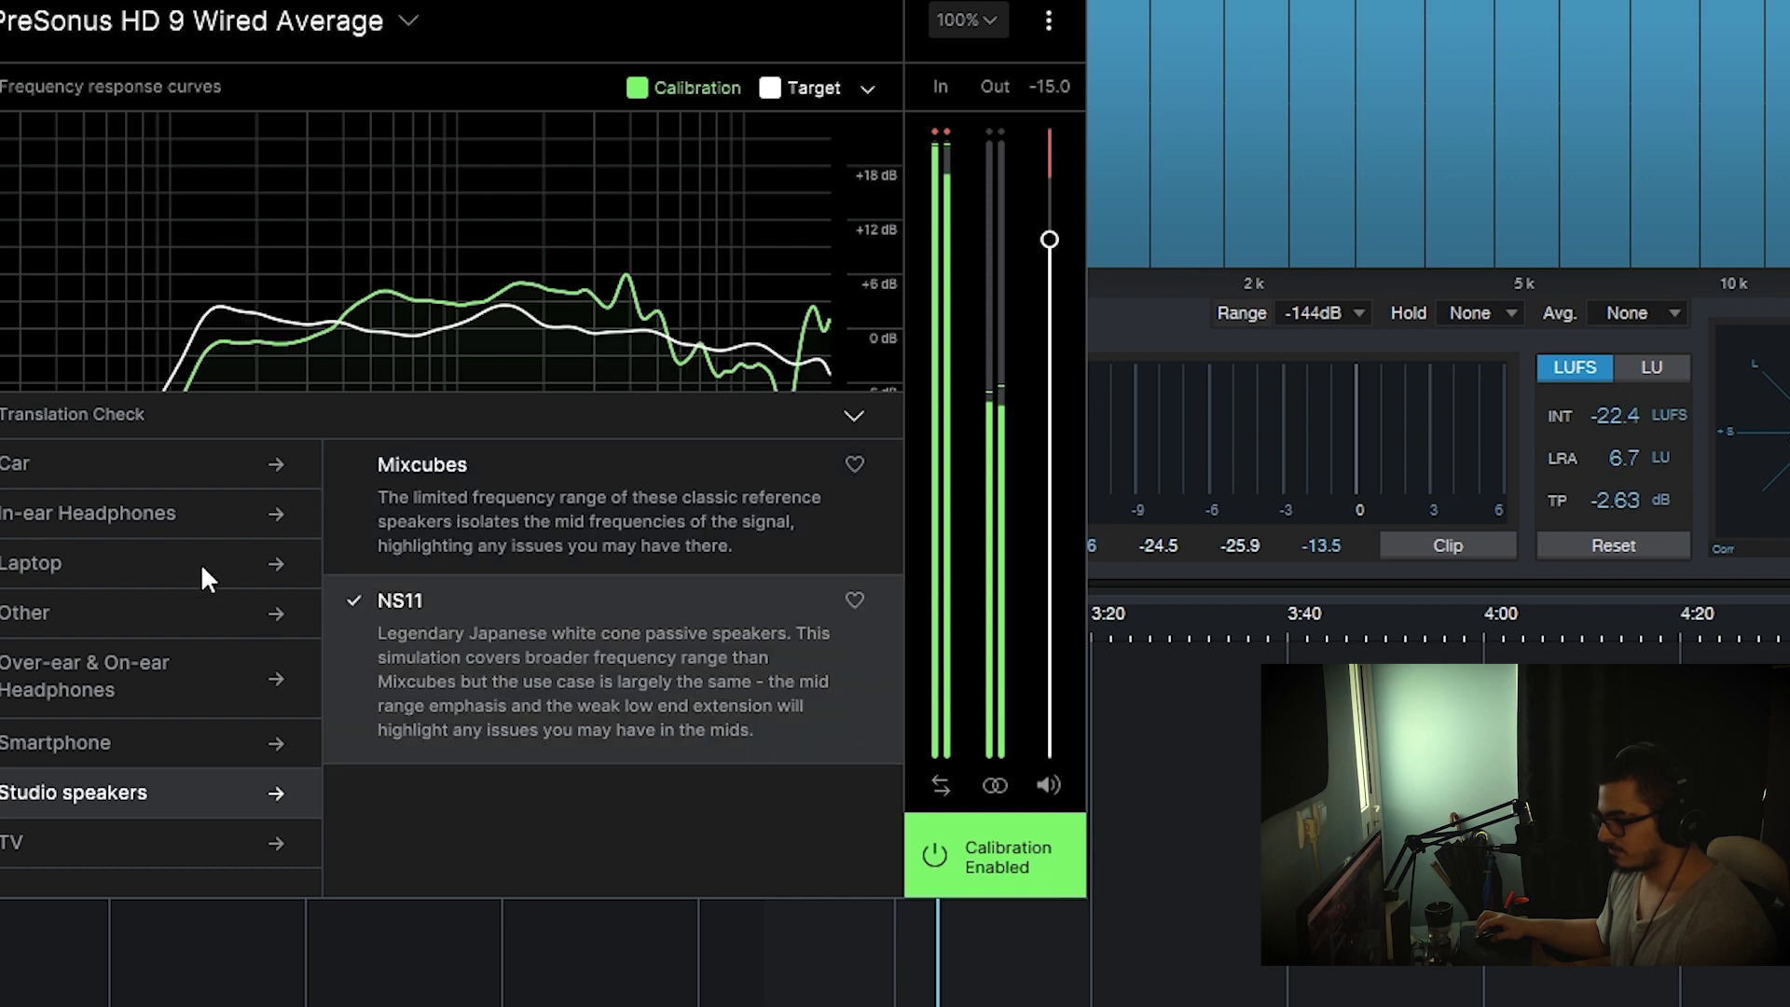
{"action": "left_click", "coordinate": [160, 504]}
{"action": "left_click", "coordinate": [462, 517]}
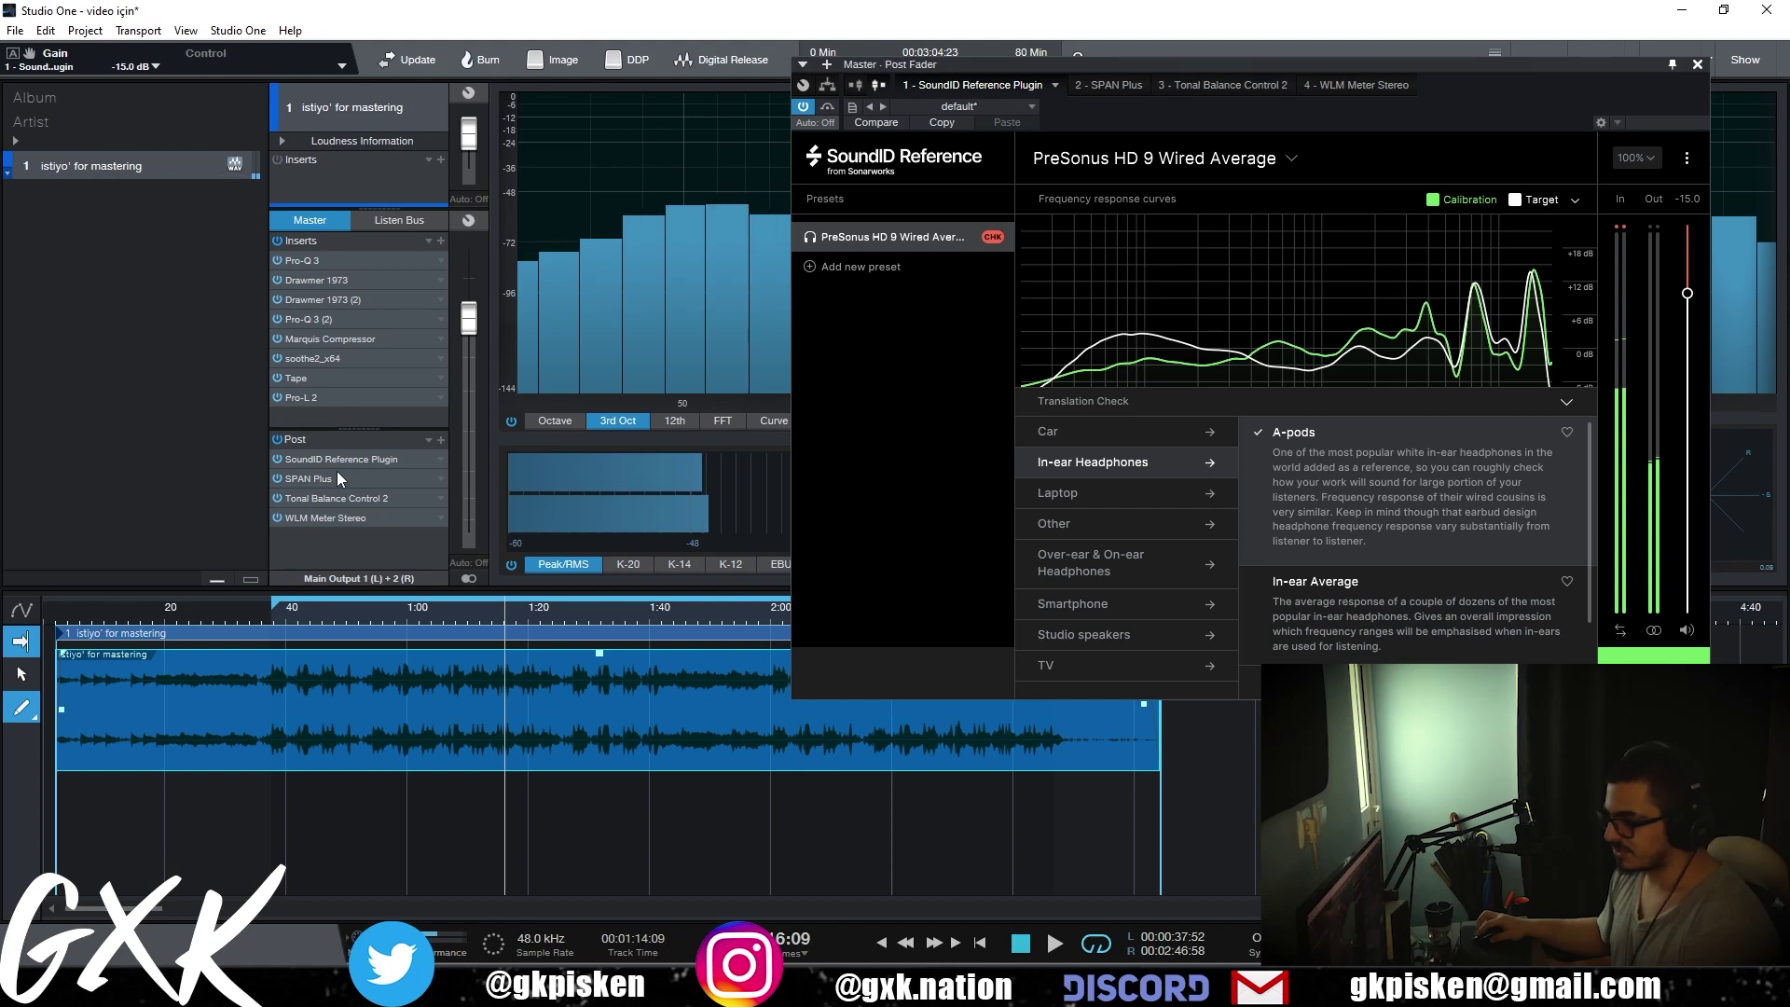
- Open SPAN Plus from the master post section, examine the spectrum during playback, and close the window
{"action": "left_click", "coordinate": [337, 472]}
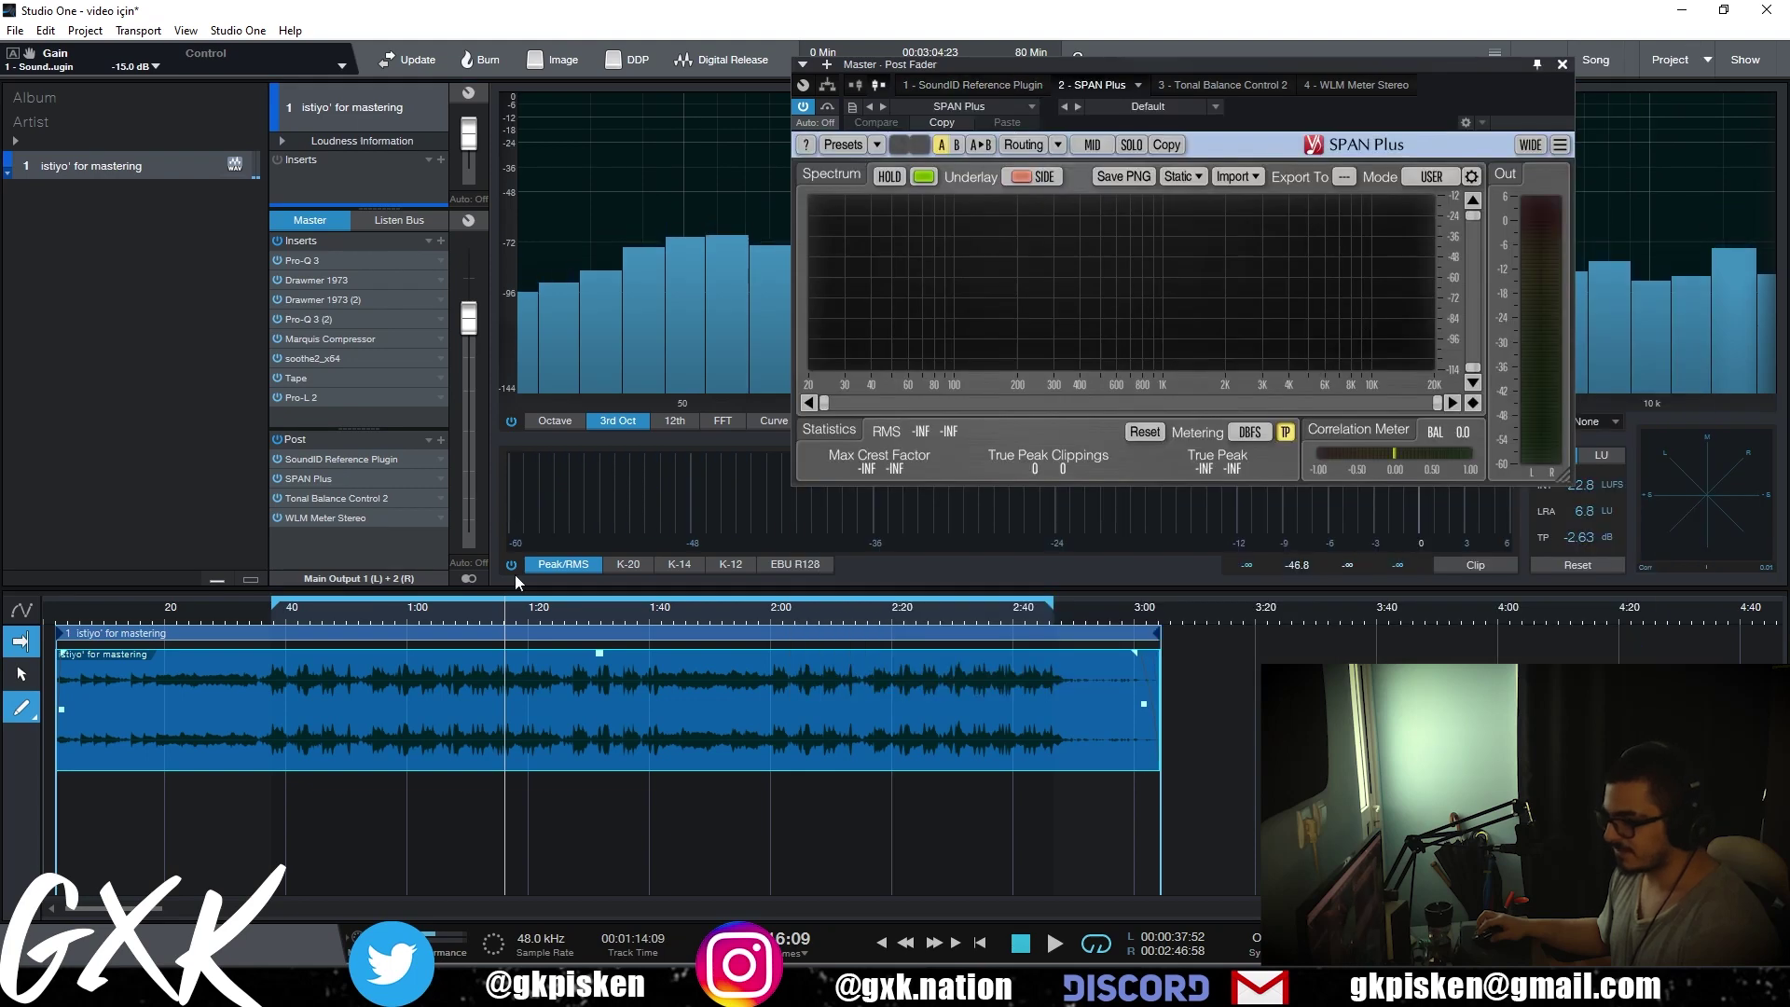
{"action": "key", "text": "space"}
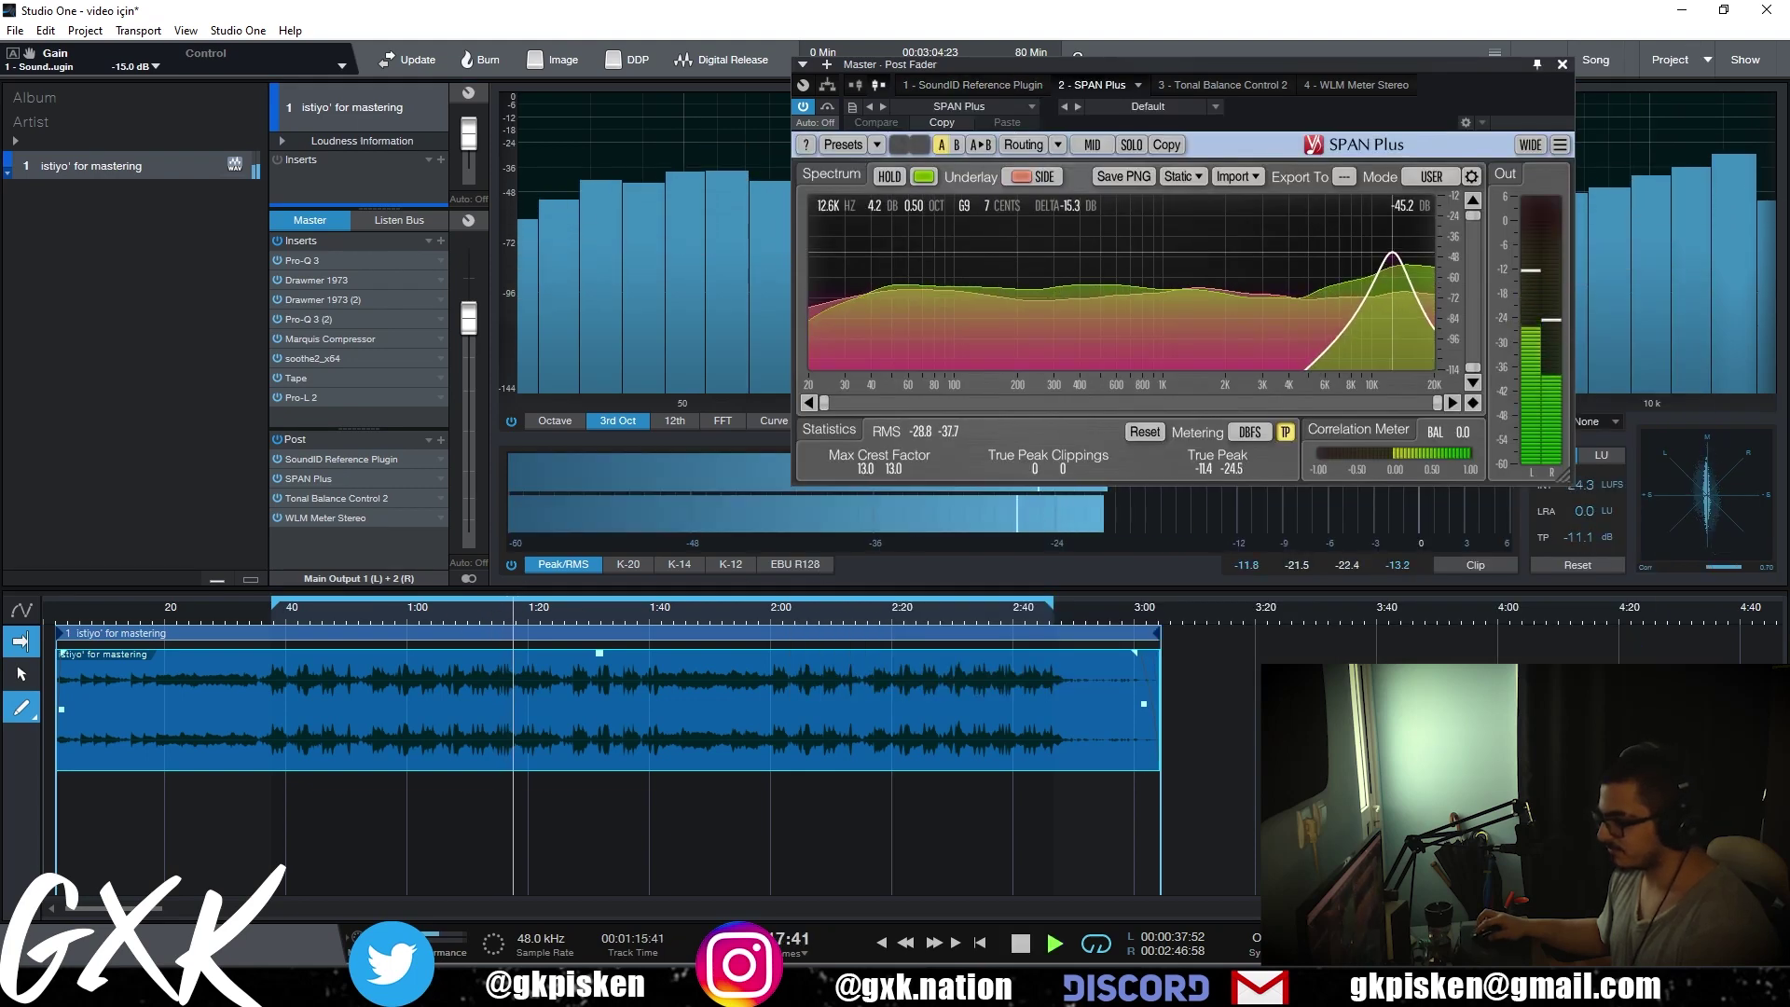
{"action": "key", "text": "space"}
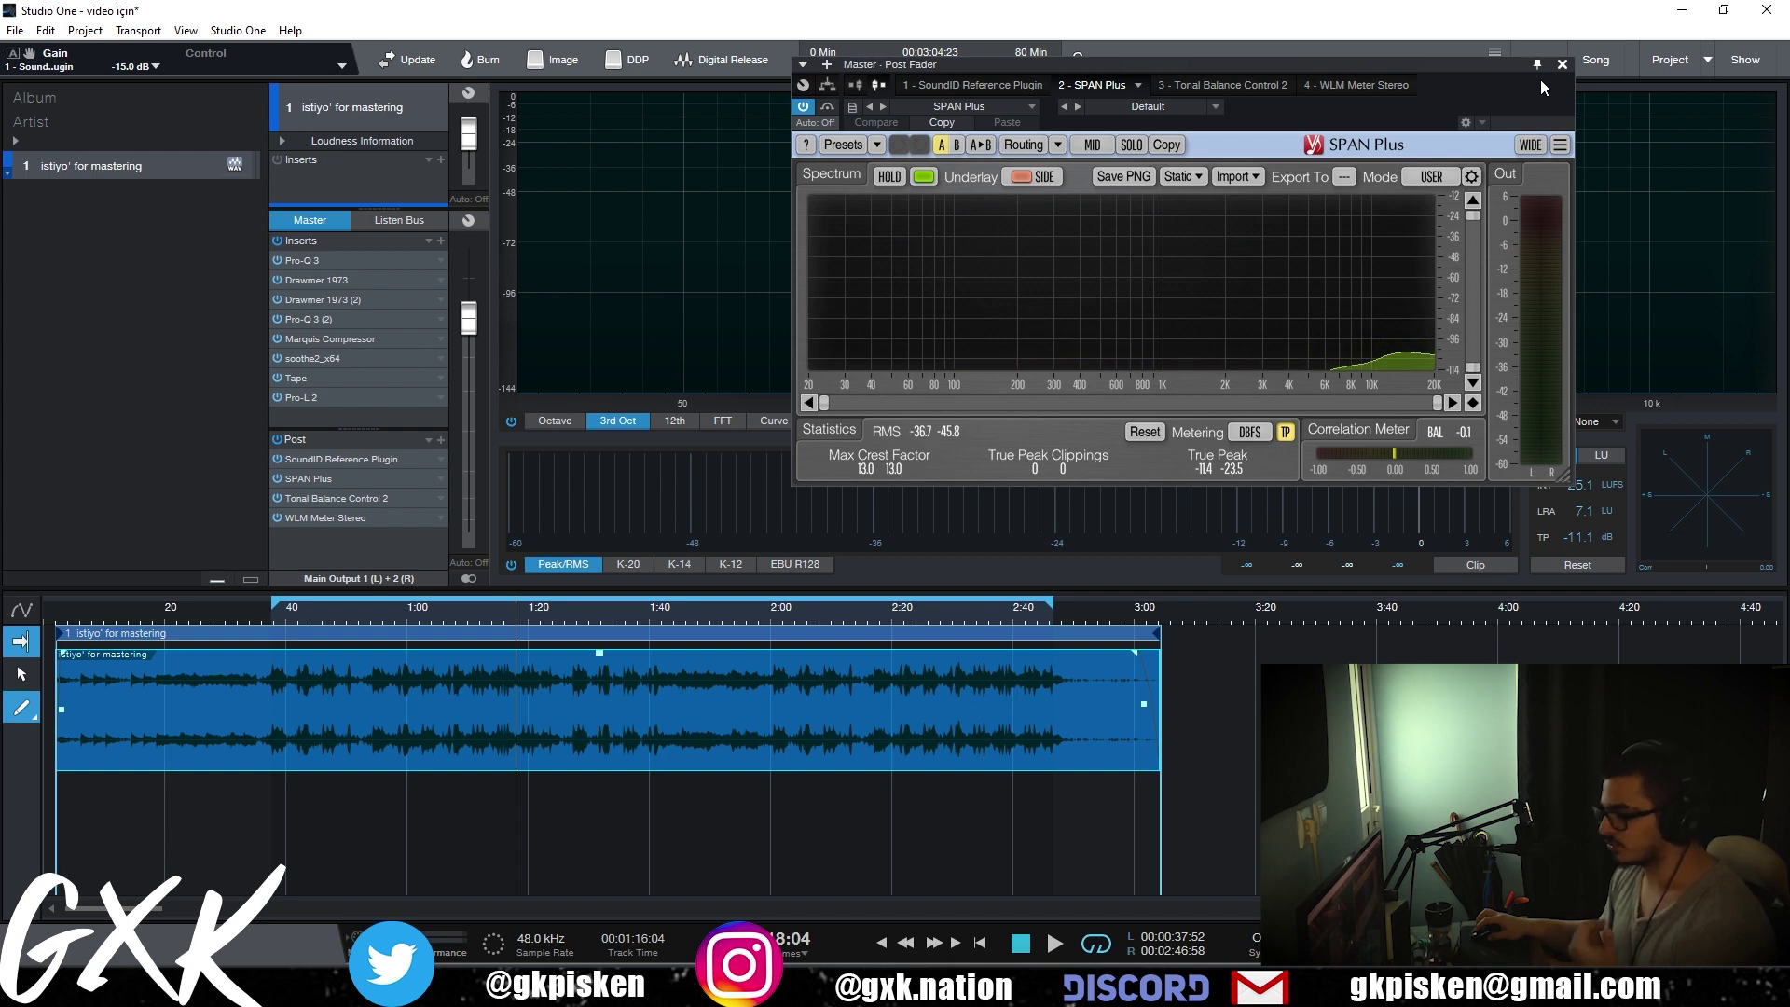
{"action": "left_click", "coordinate": [1562, 64]}
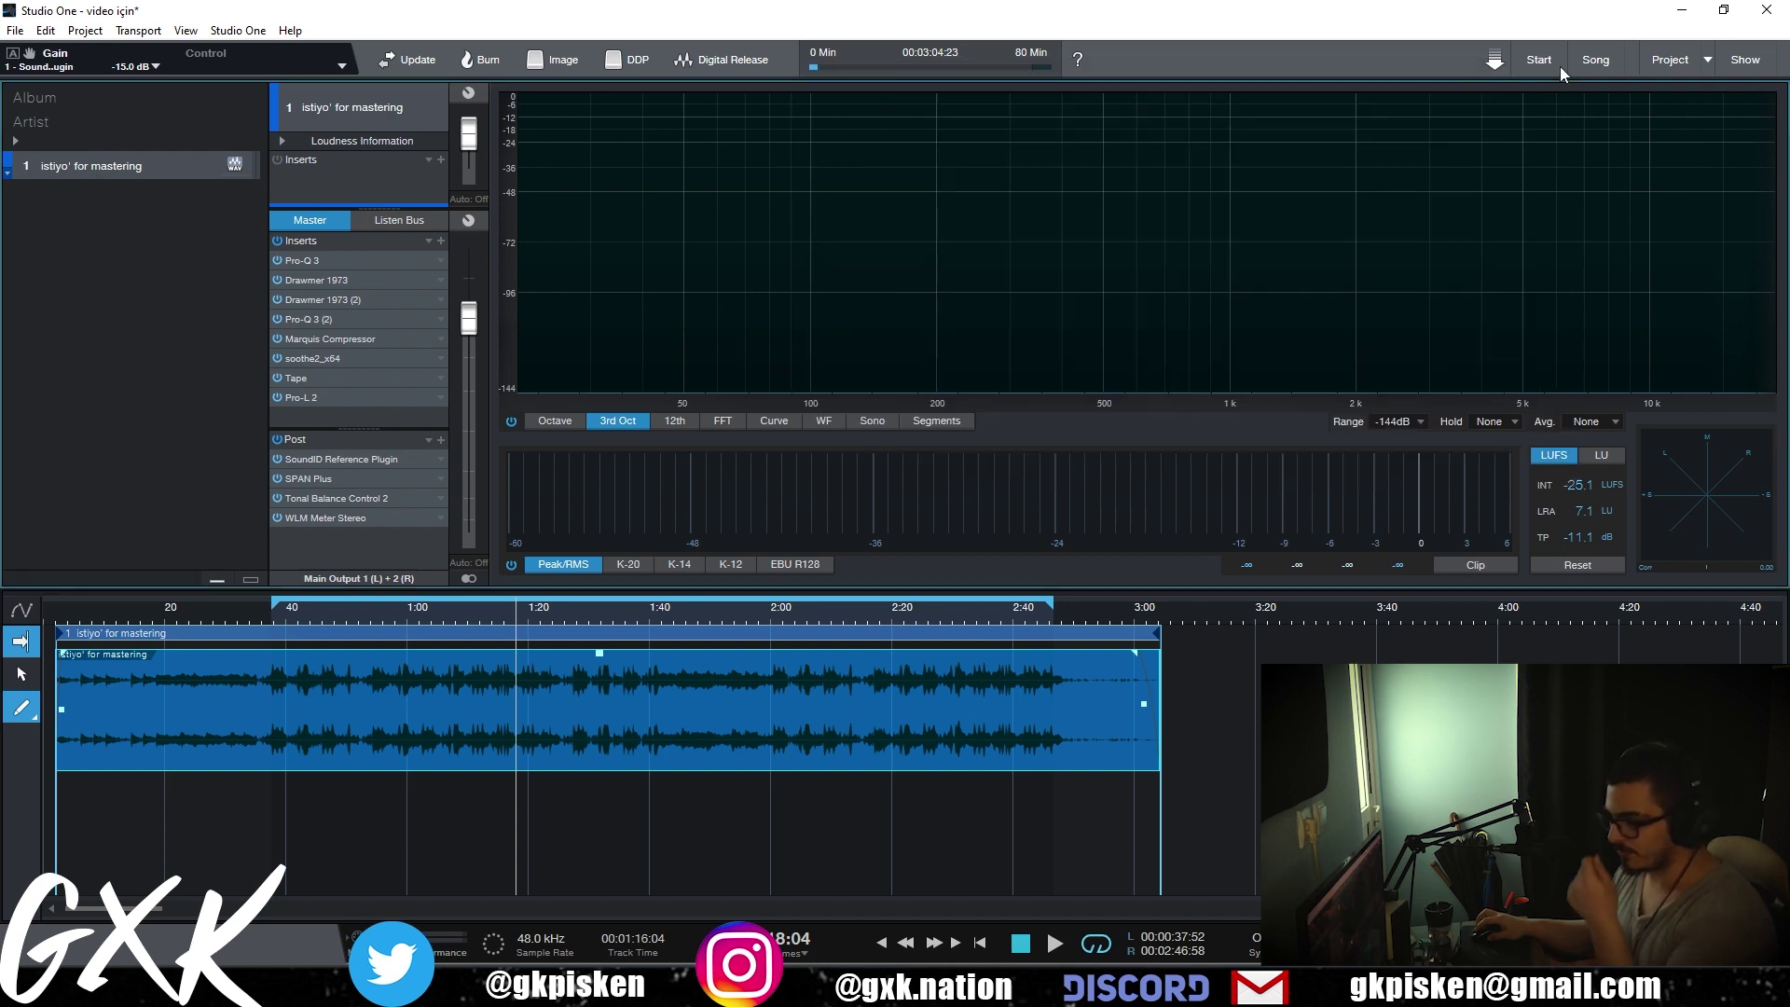
- Insert FabFilter Pro-MB before Pro-L 2 on the master and create a high-frequency band with a range of -8.17 dB
{"action": "left_click", "coordinate": [441, 241]}
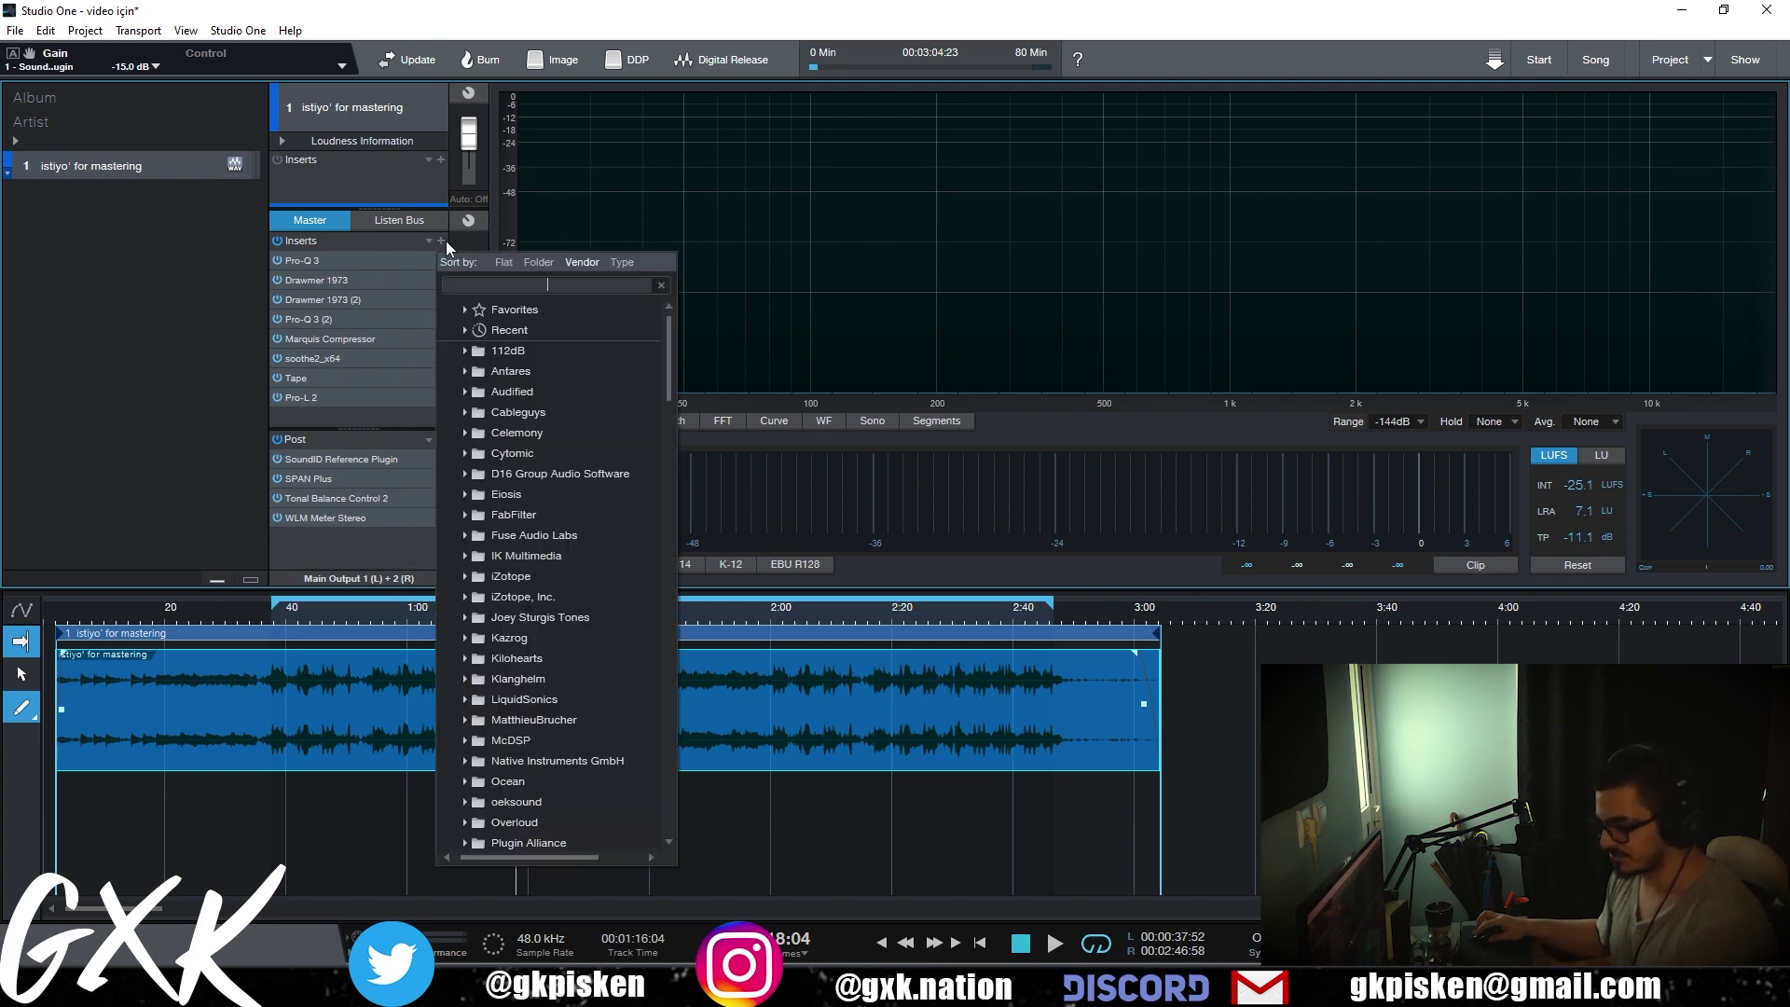
{"action": "left_click", "coordinate": [548, 284]}
{"action": "left_click", "coordinate": [541, 349]}
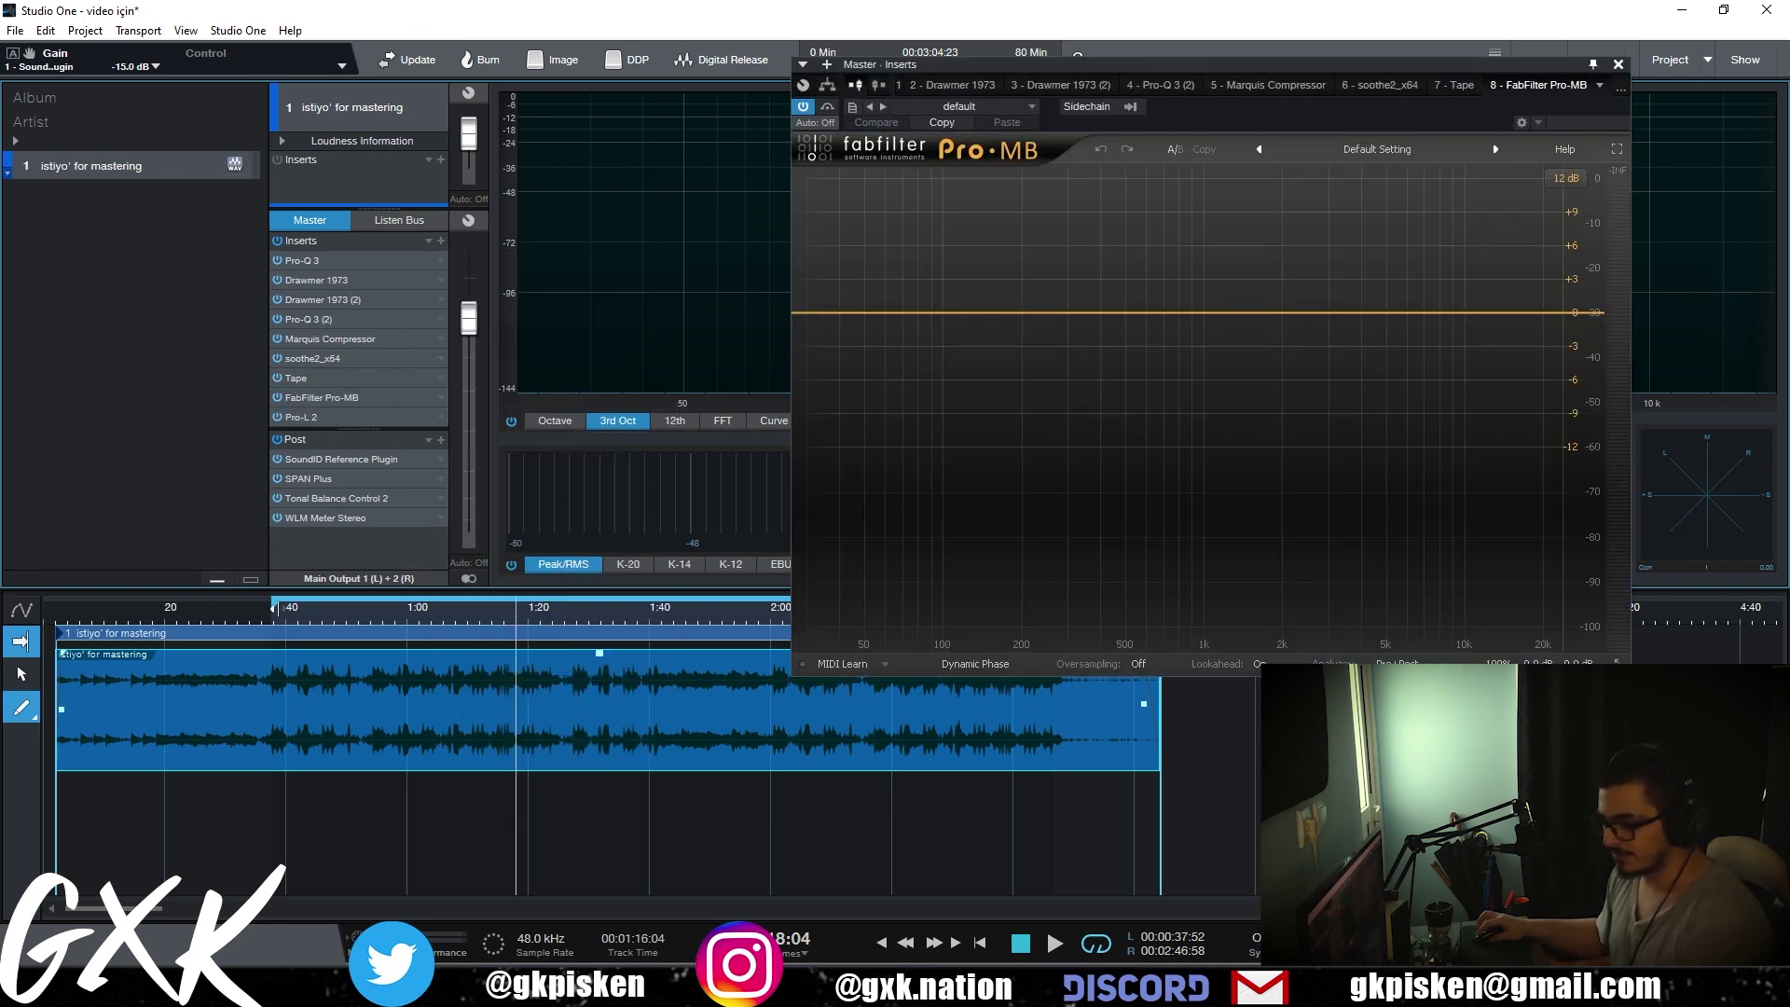
{"action": "left_click", "coordinate": [1556, 312]}
{"action": "left_click_drag", "start_coordinate": [1515, 347], "coordinate": [1417, 360]}
{"action": "key", "text": "space"}
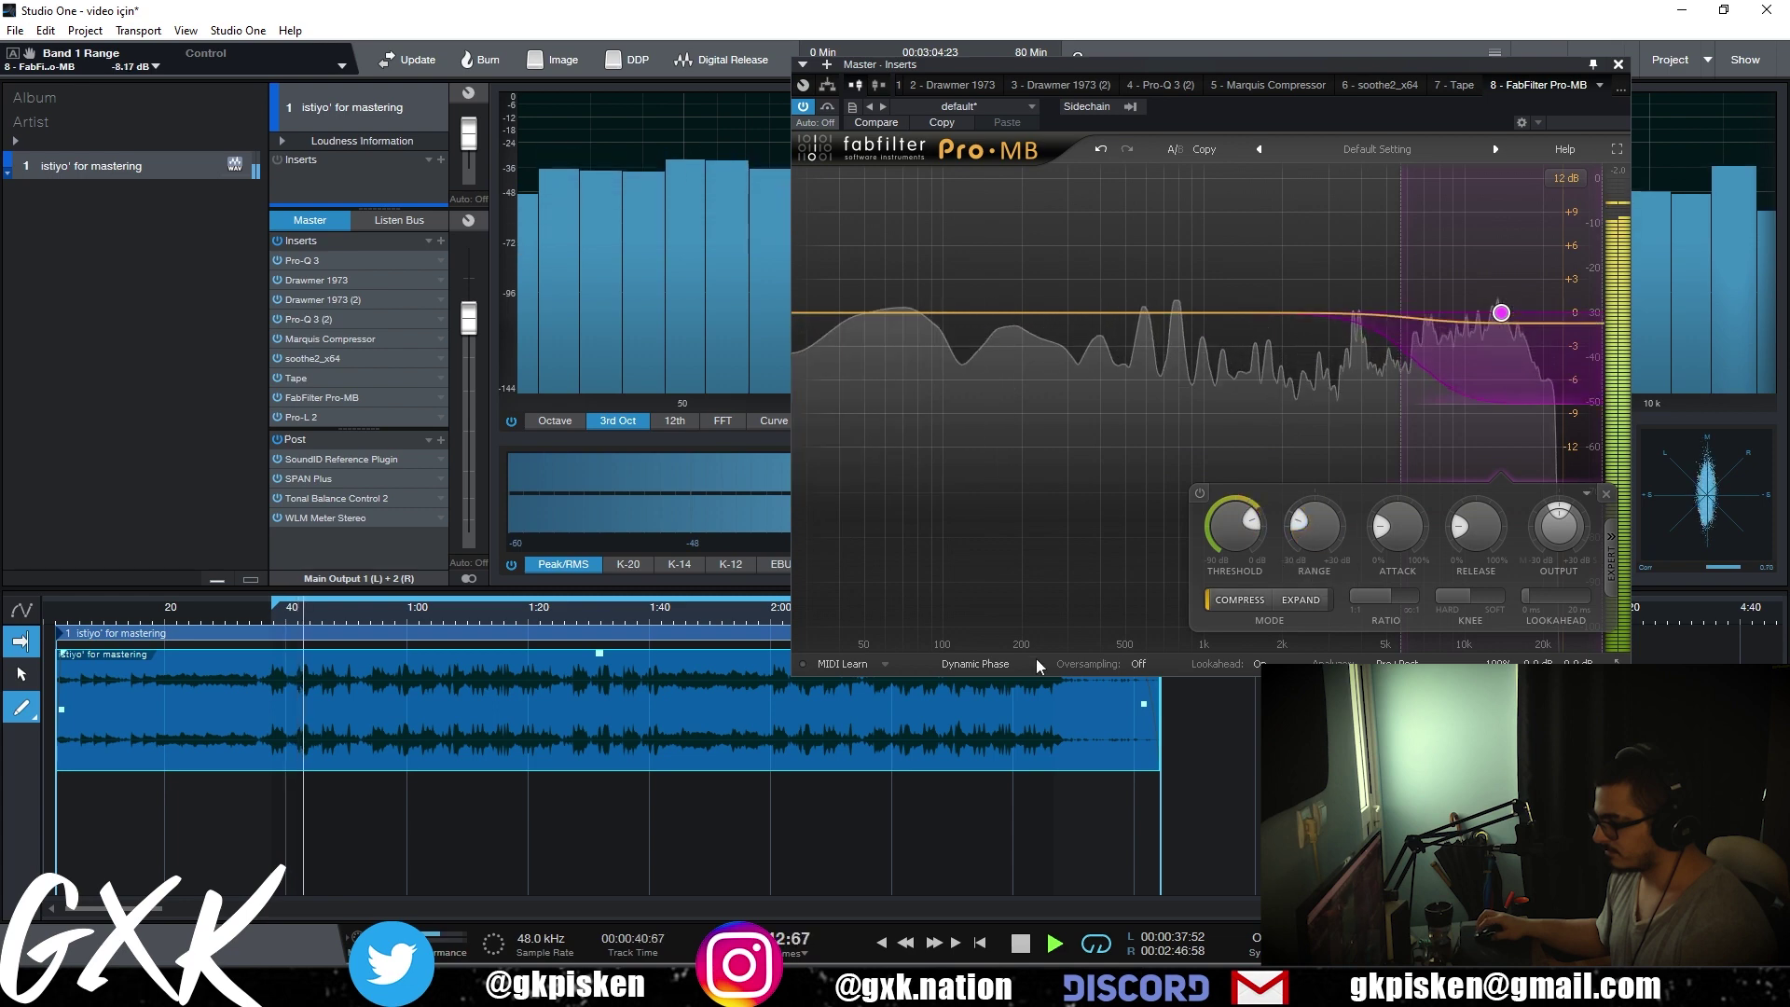
- Set Pro-MB to Linear Phase processing with 2x oversampling
{"action": "left_click", "coordinate": [975, 664]}
{"action": "left_click", "coordinate": [994, 687]}
{"action": "left_click", "coordinate": [1138, 664]}
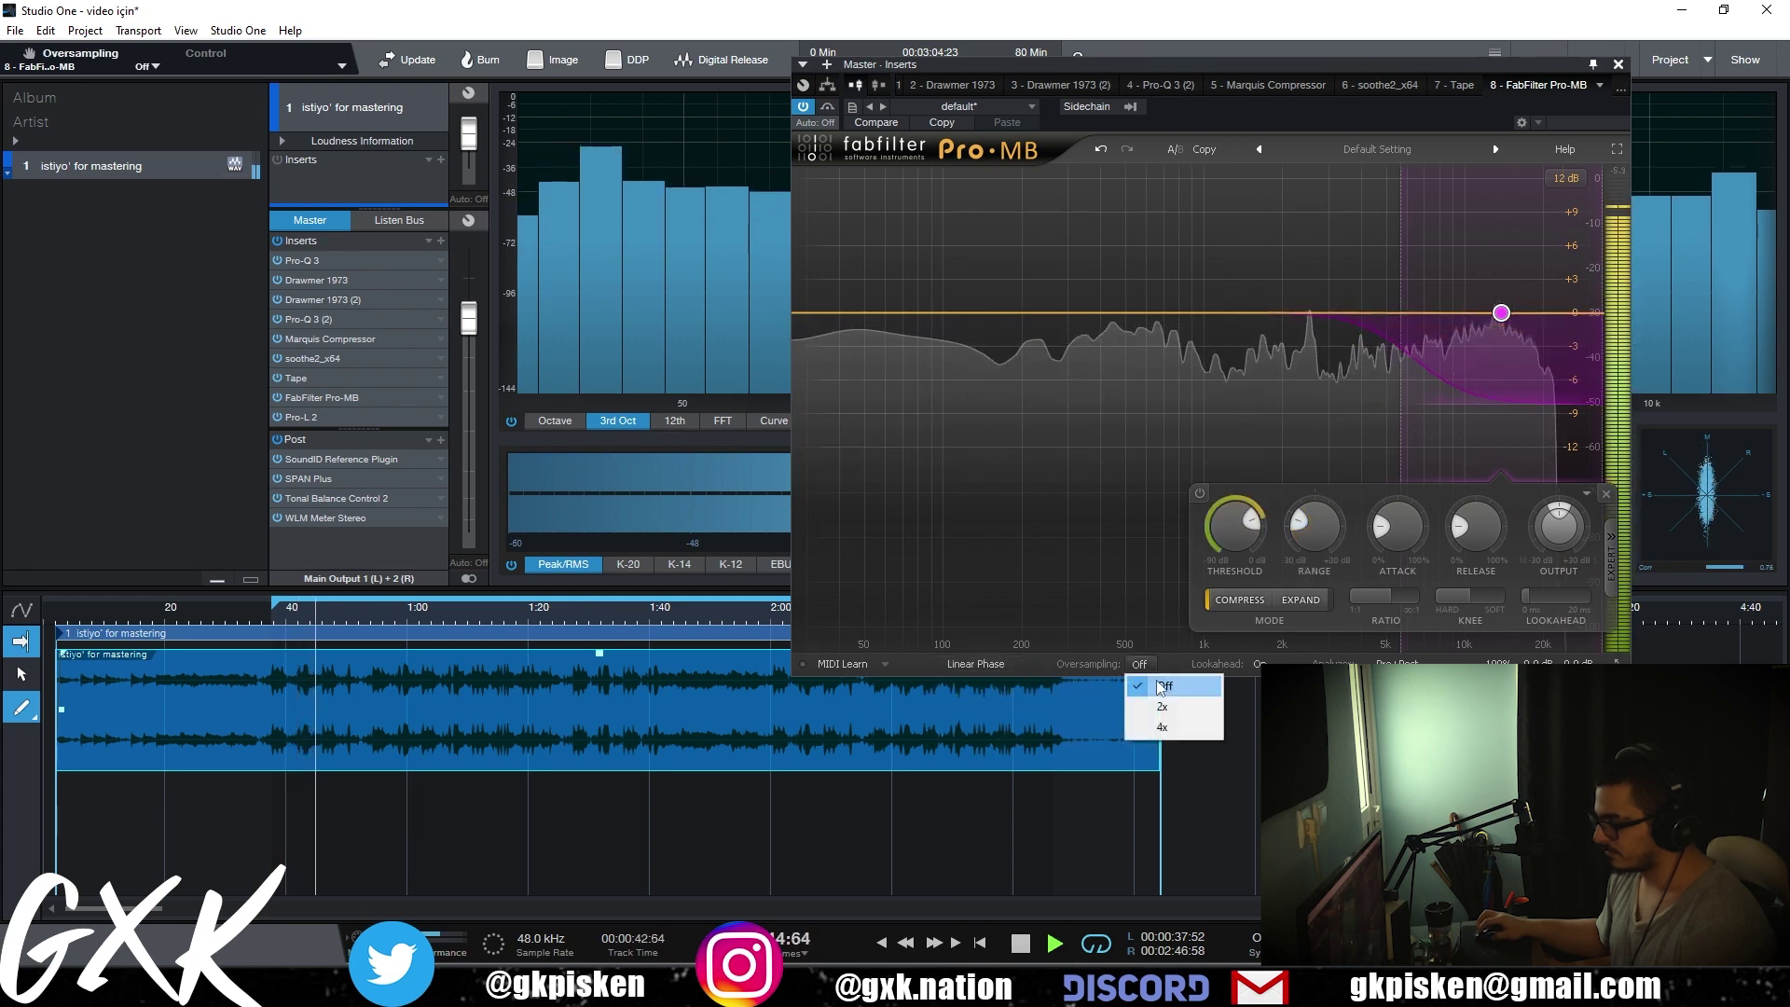
{"action": "left_click", "coordinate": [1145, 706]}
- Narrow the Pro-MB band to the highs above about 8.6 kHz, slow its attack, and set its threshold to -24.51 dB
{"action": "mouse_move", "coordinate": [1236, 530]}
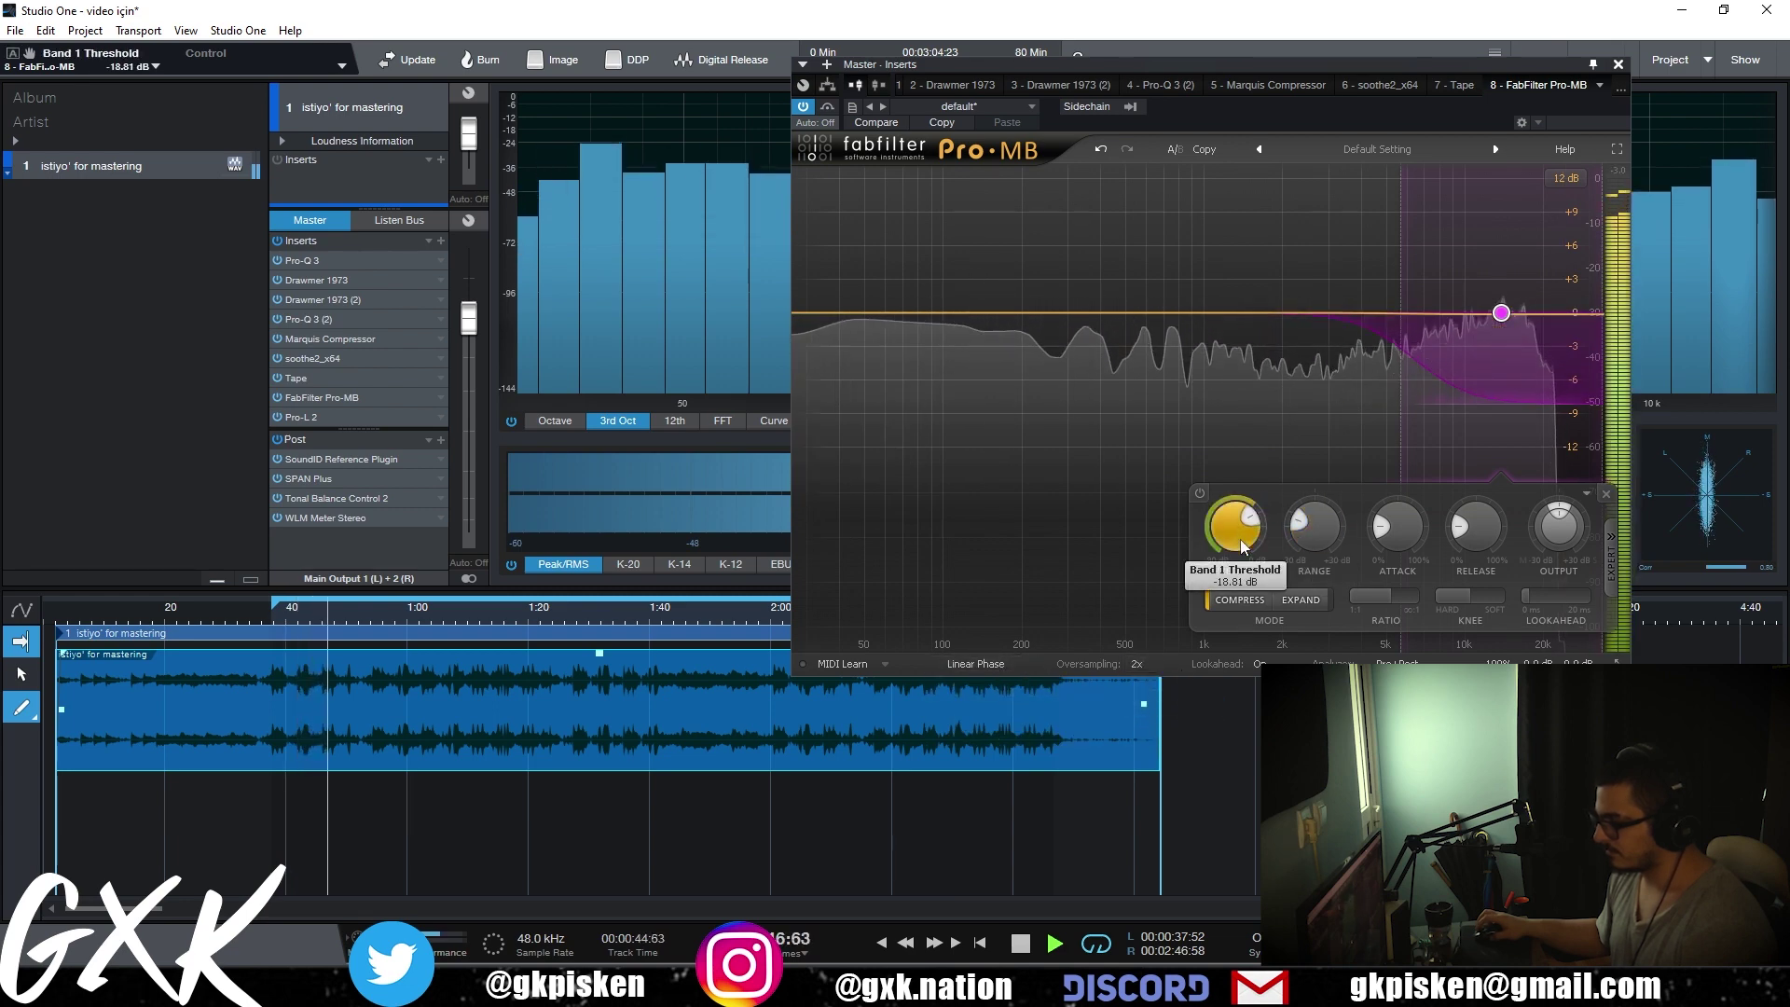
{"action": "left_click_drag", "start_coordinate": [1401, 392], "coordinate": [1446, 407]}
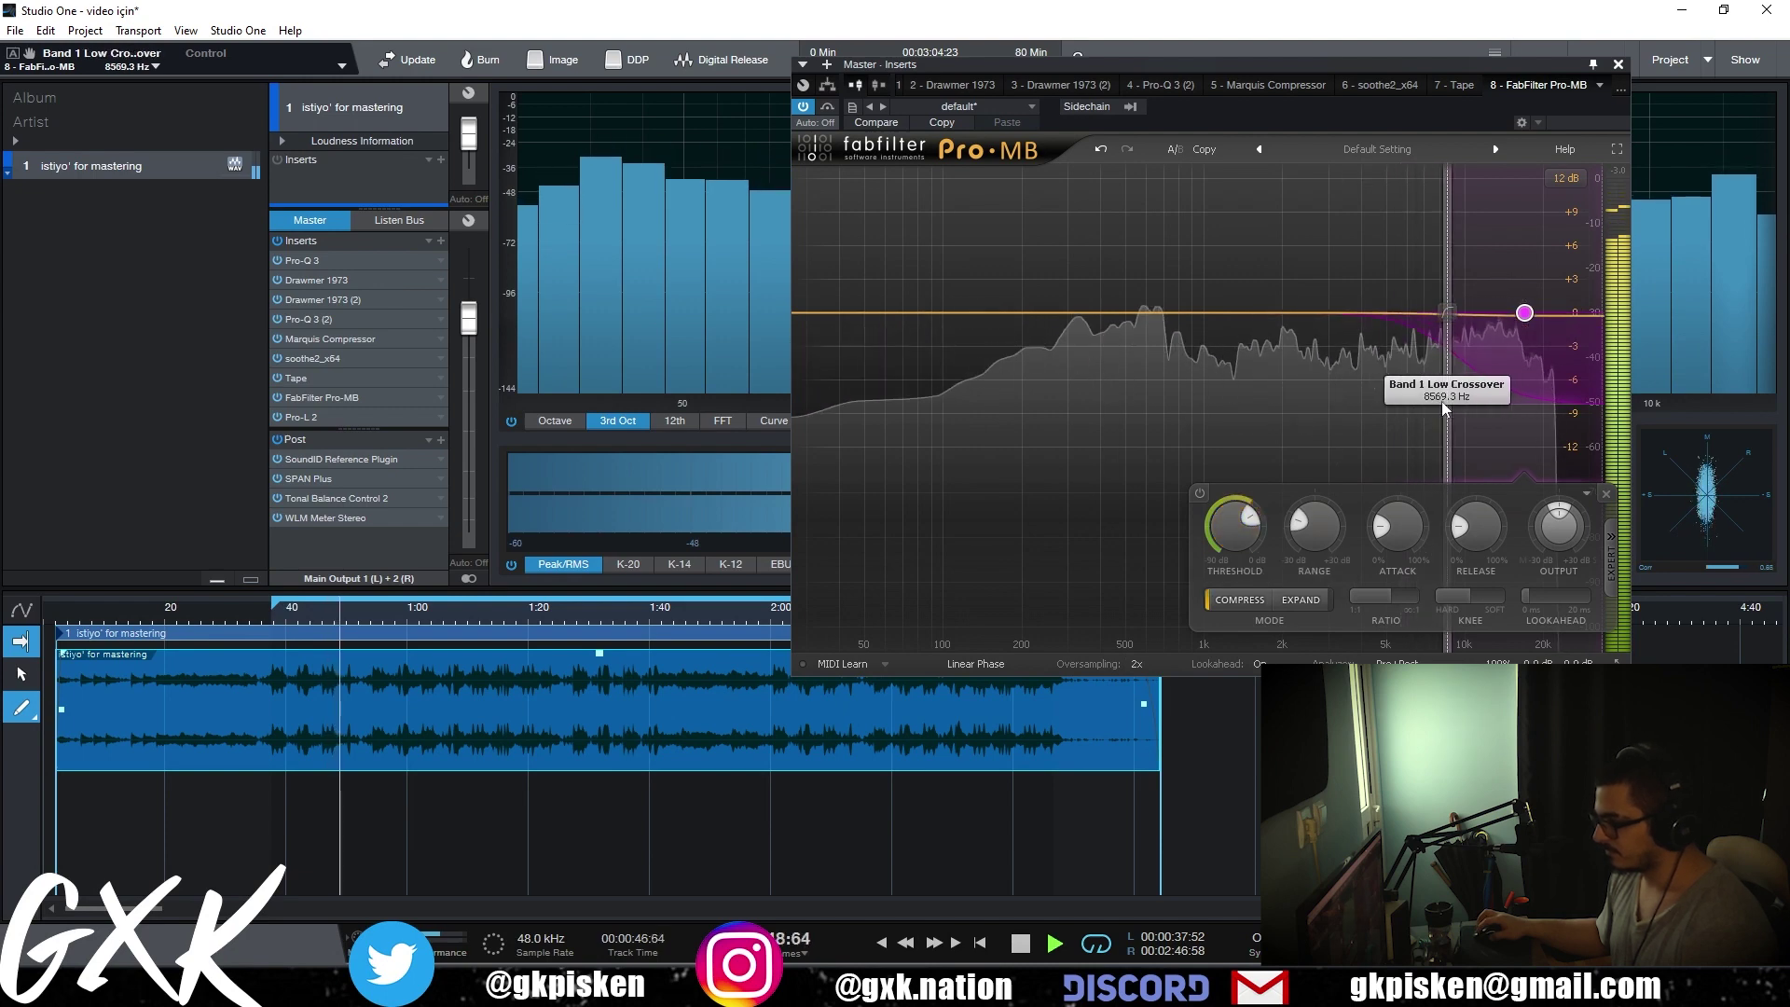
{"action": "left_click_drag", "start_coordinate": [1237, 524], "coordinate": [1243, 540]}
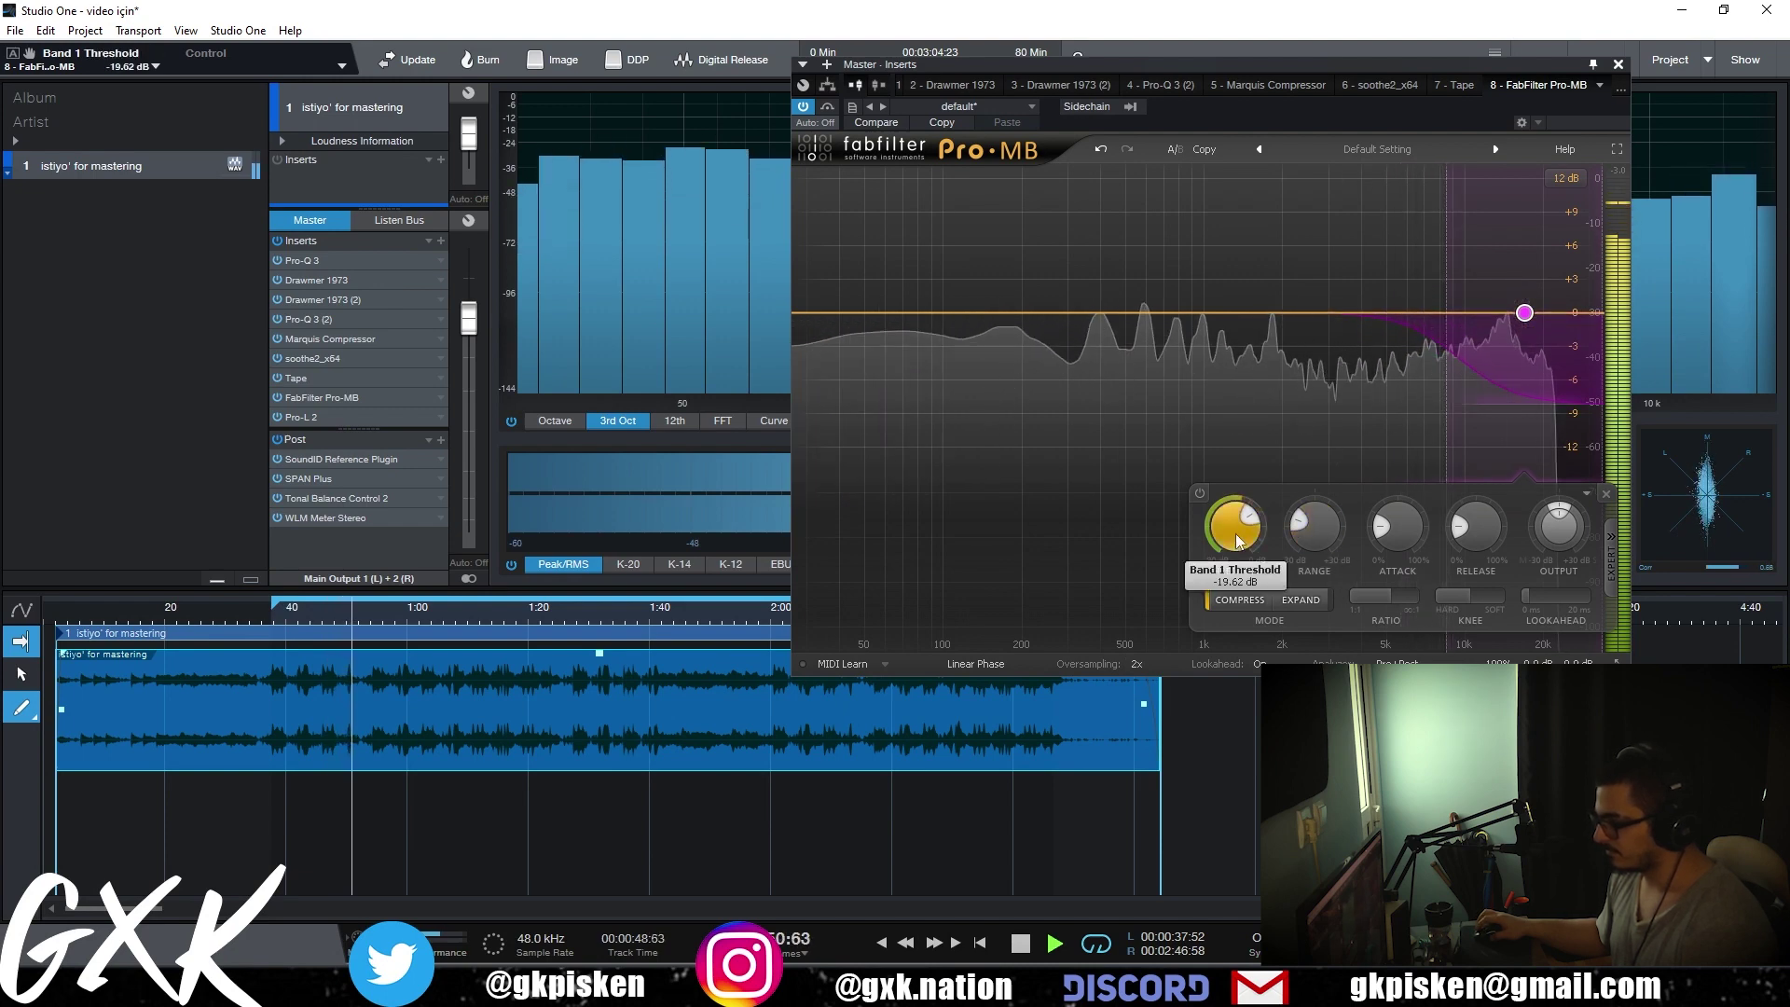
{"action": "mouse_move", "coordinate": [1398, 530]}
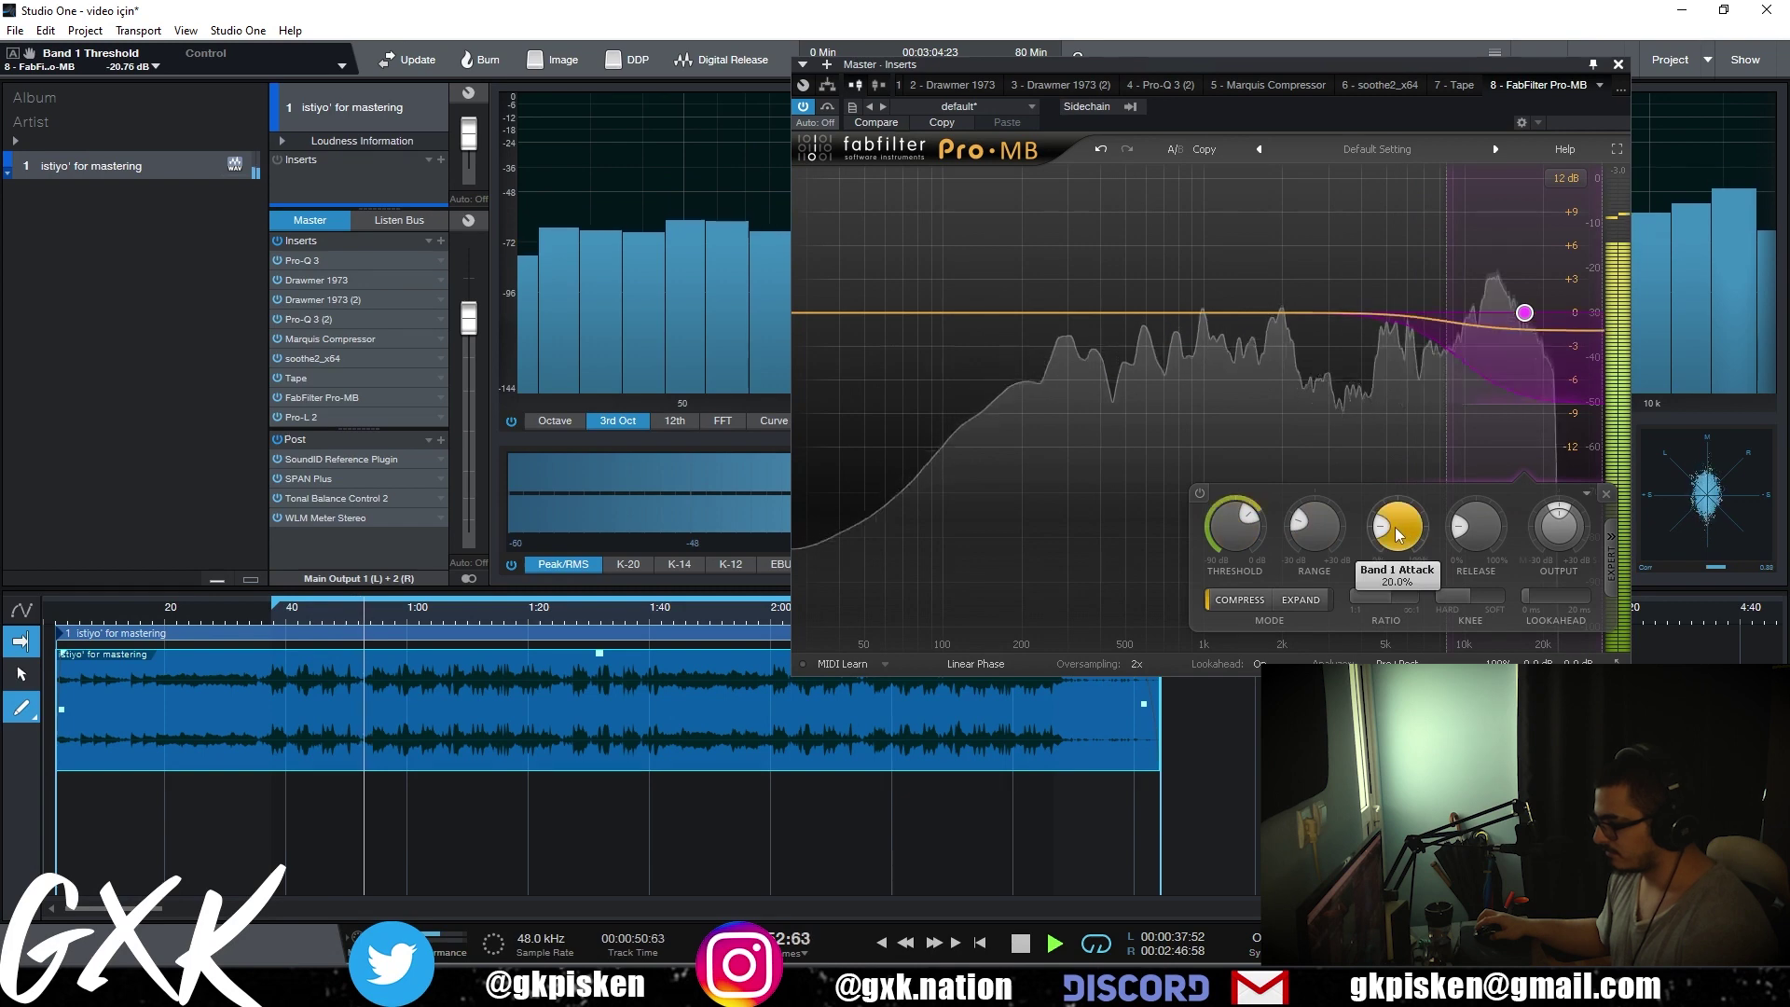
{"action": "left_click_drag", "start_coordinate": [1525, 313], "coordinate": [1531, 320]}
{"action": "left_click_drag", "start_coordinate": [1240, 522], "coordinate": [1255, 539]}
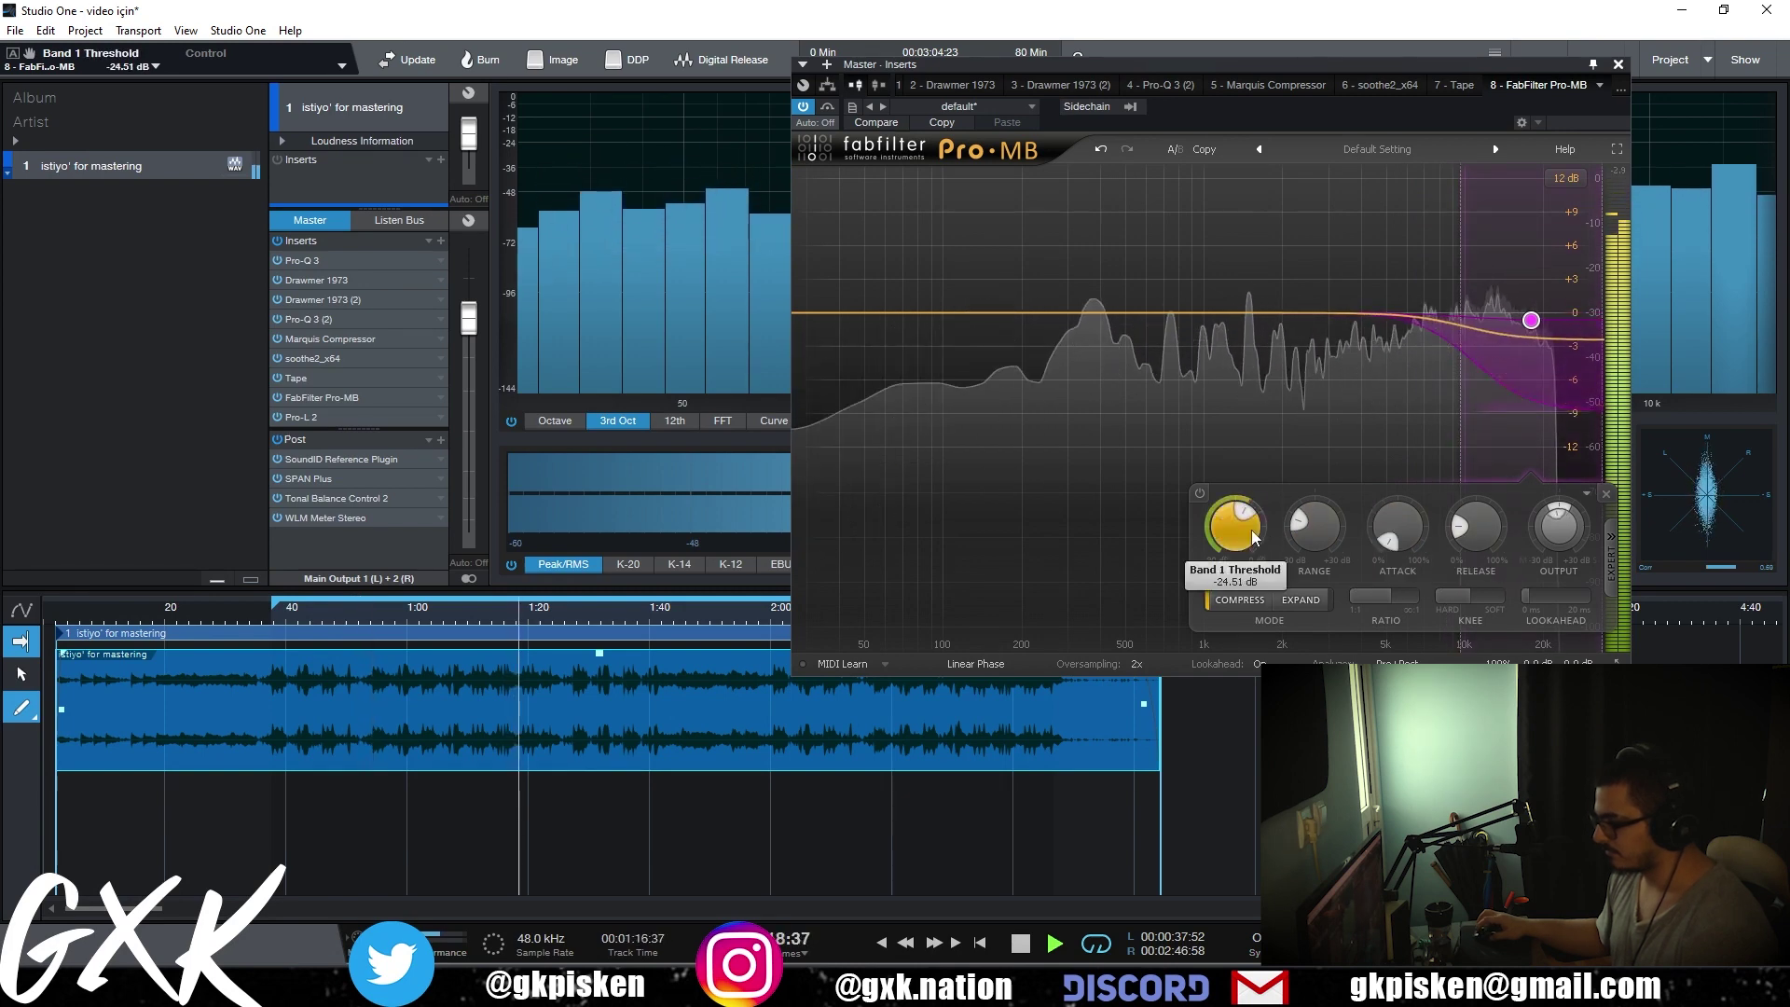
{"action": "key", "text": "space"}
- Add another Pro-Q 3 to the master inserts and move it directly before Pro-L 2
{"action": "left_click", "coordinate": [441, 240]}
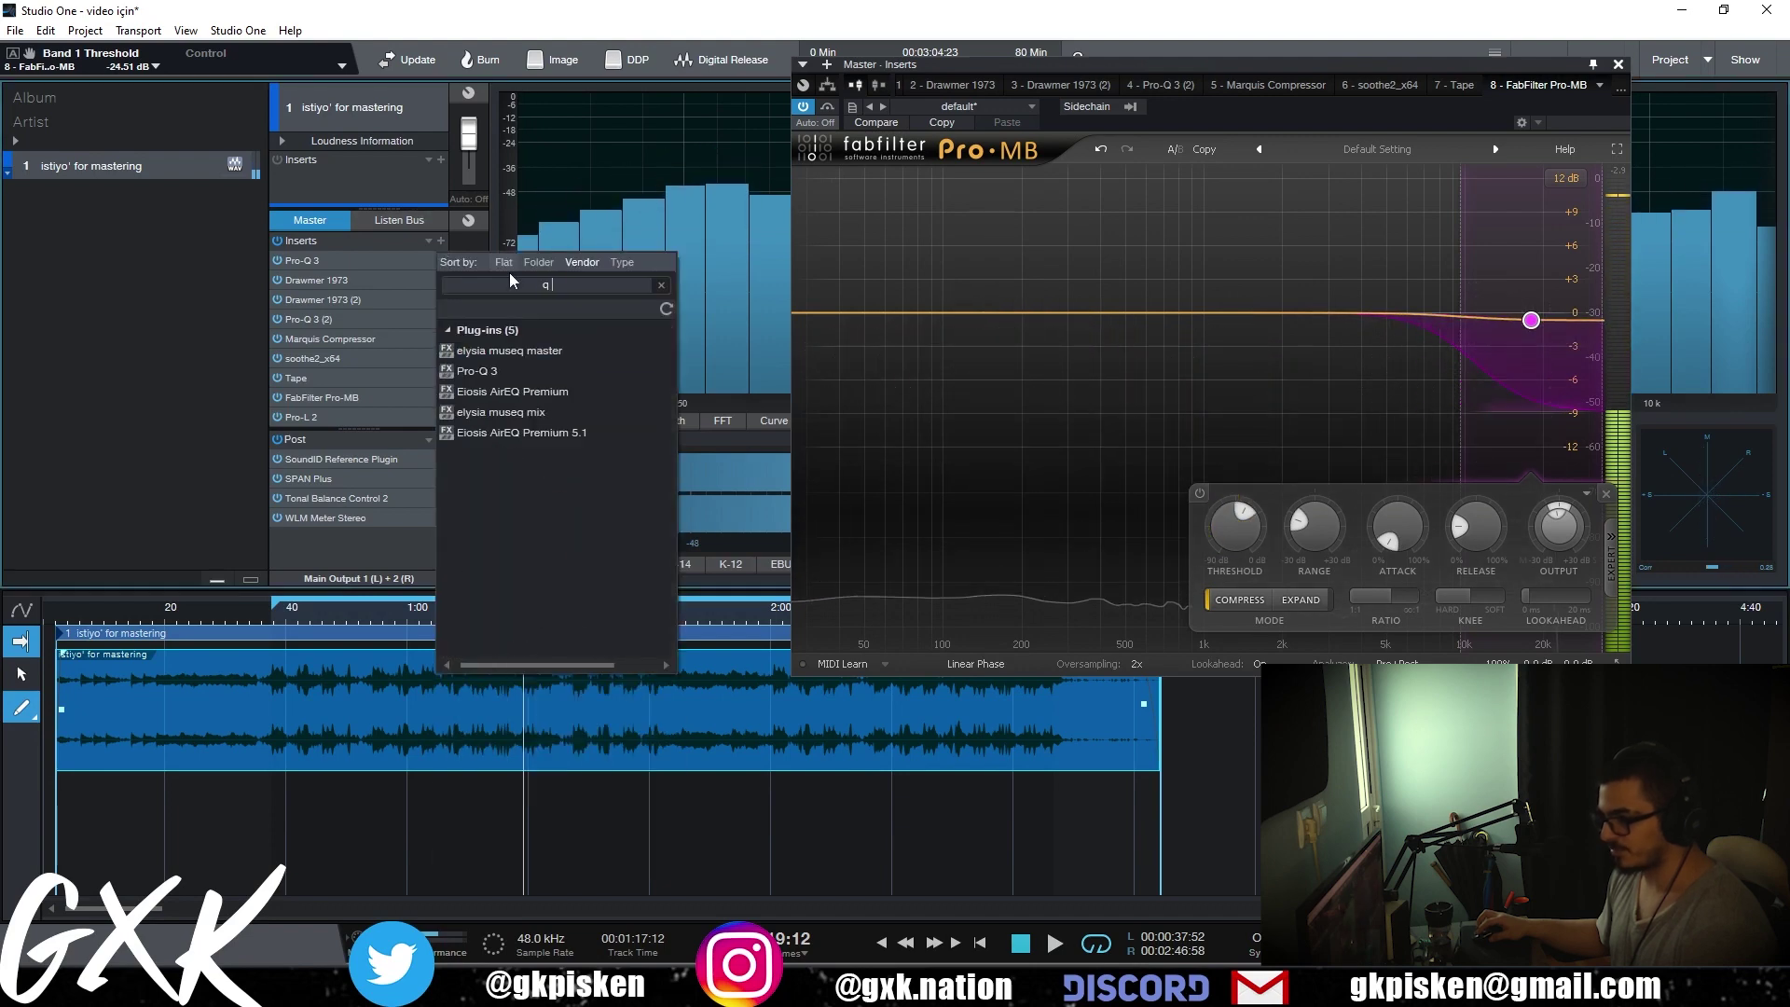
{"action": "type", "text": "q 3"}
{"action": "left_click_drag", "start_coordinate": [574, 377], "coordinate": [356, 401]}
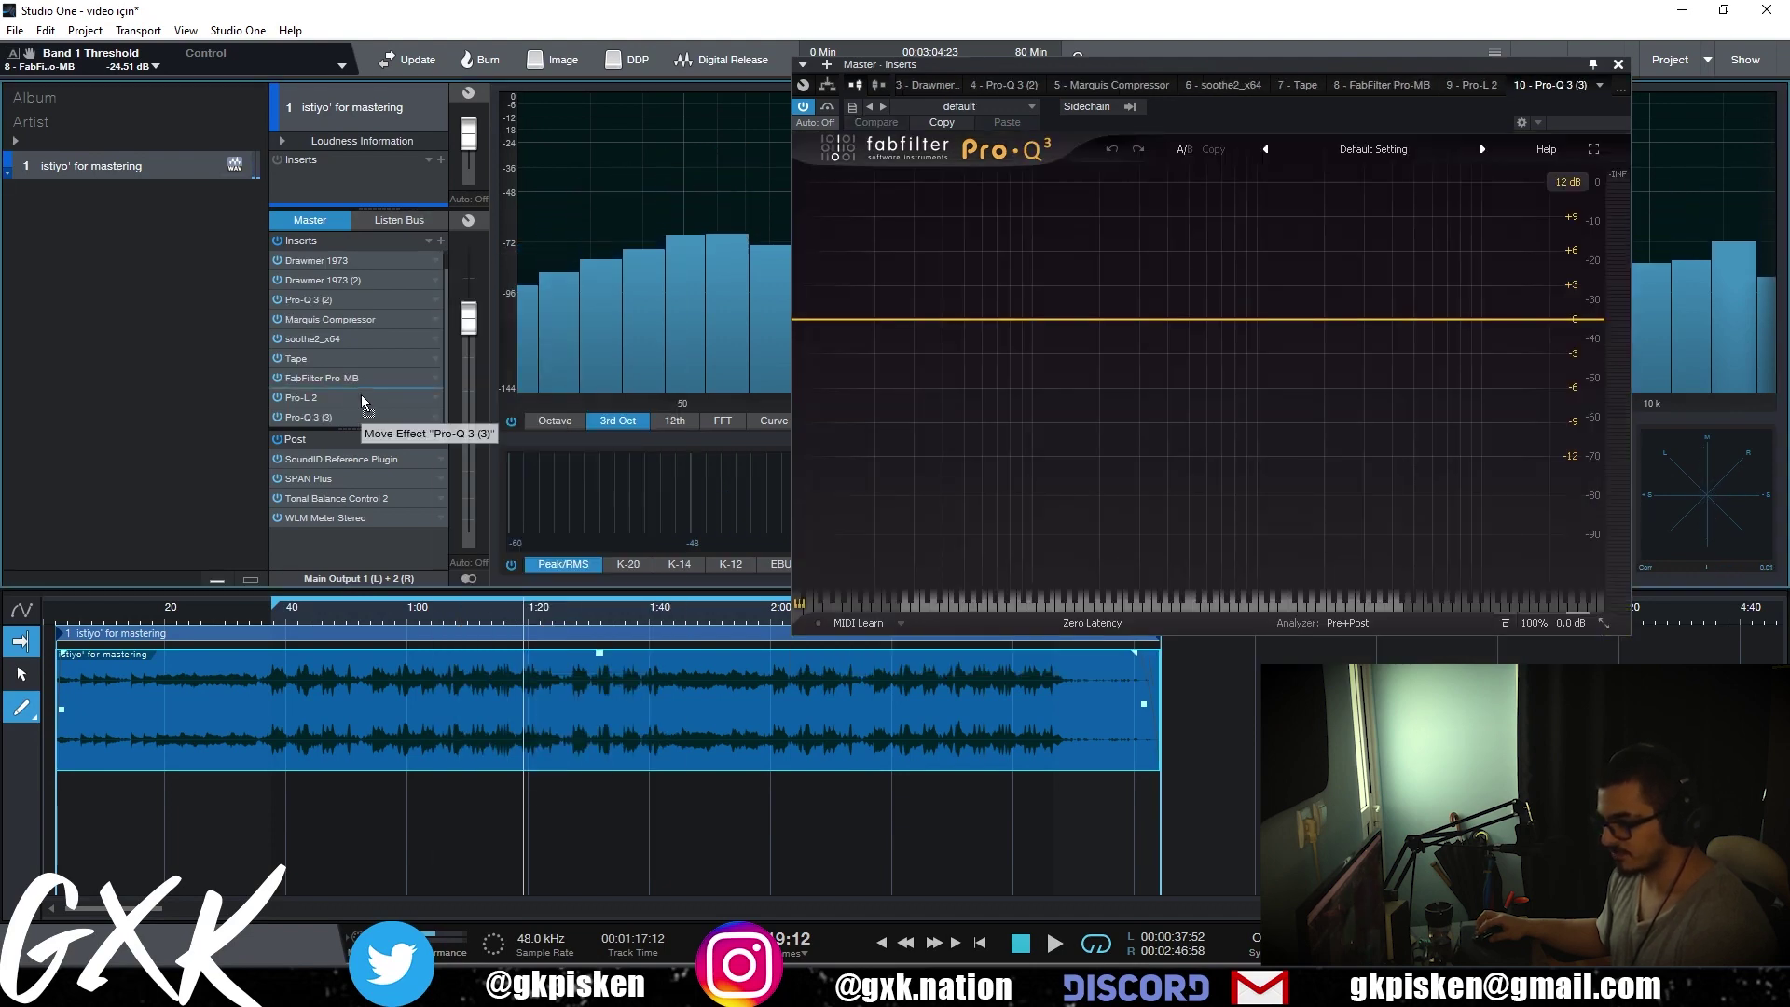
- During playback, add a gentle dip at about 13.2 kHz in the new Pro-Q 3, and move the playhead to about 1:11
{"action": "key", "text": "space"}
{"action": "mouse_move", "coordinate": [1516, 319]}
{"action": "left_mouse_down"}
{"action": "mouse_move", "coordinate": [1508, 281]}
{"action": "mouse_move", "coordinate": [1496, 338]}
{"action": "mouse_move", "coordinate": [1529, 349]}
{"action": "mouse_move", "coordinate": [1509, 334]}
{"action": "left_mouse_up"}
{"action": "scroll", "coordinate": [1530, 348], "scroll_direction": "up", "scroll_amount": 2}
{"action": "left_click", "coordinate": [484, 610]}
{"action": "key", "text": "space"}
- In the second Drawmer 1973 set side high gain to 0.3 dB and side mid gain to 3.2 dB; in the first, high gain to -4.8 dB
{"action": "left_click", "coordinate": [349, 283]}
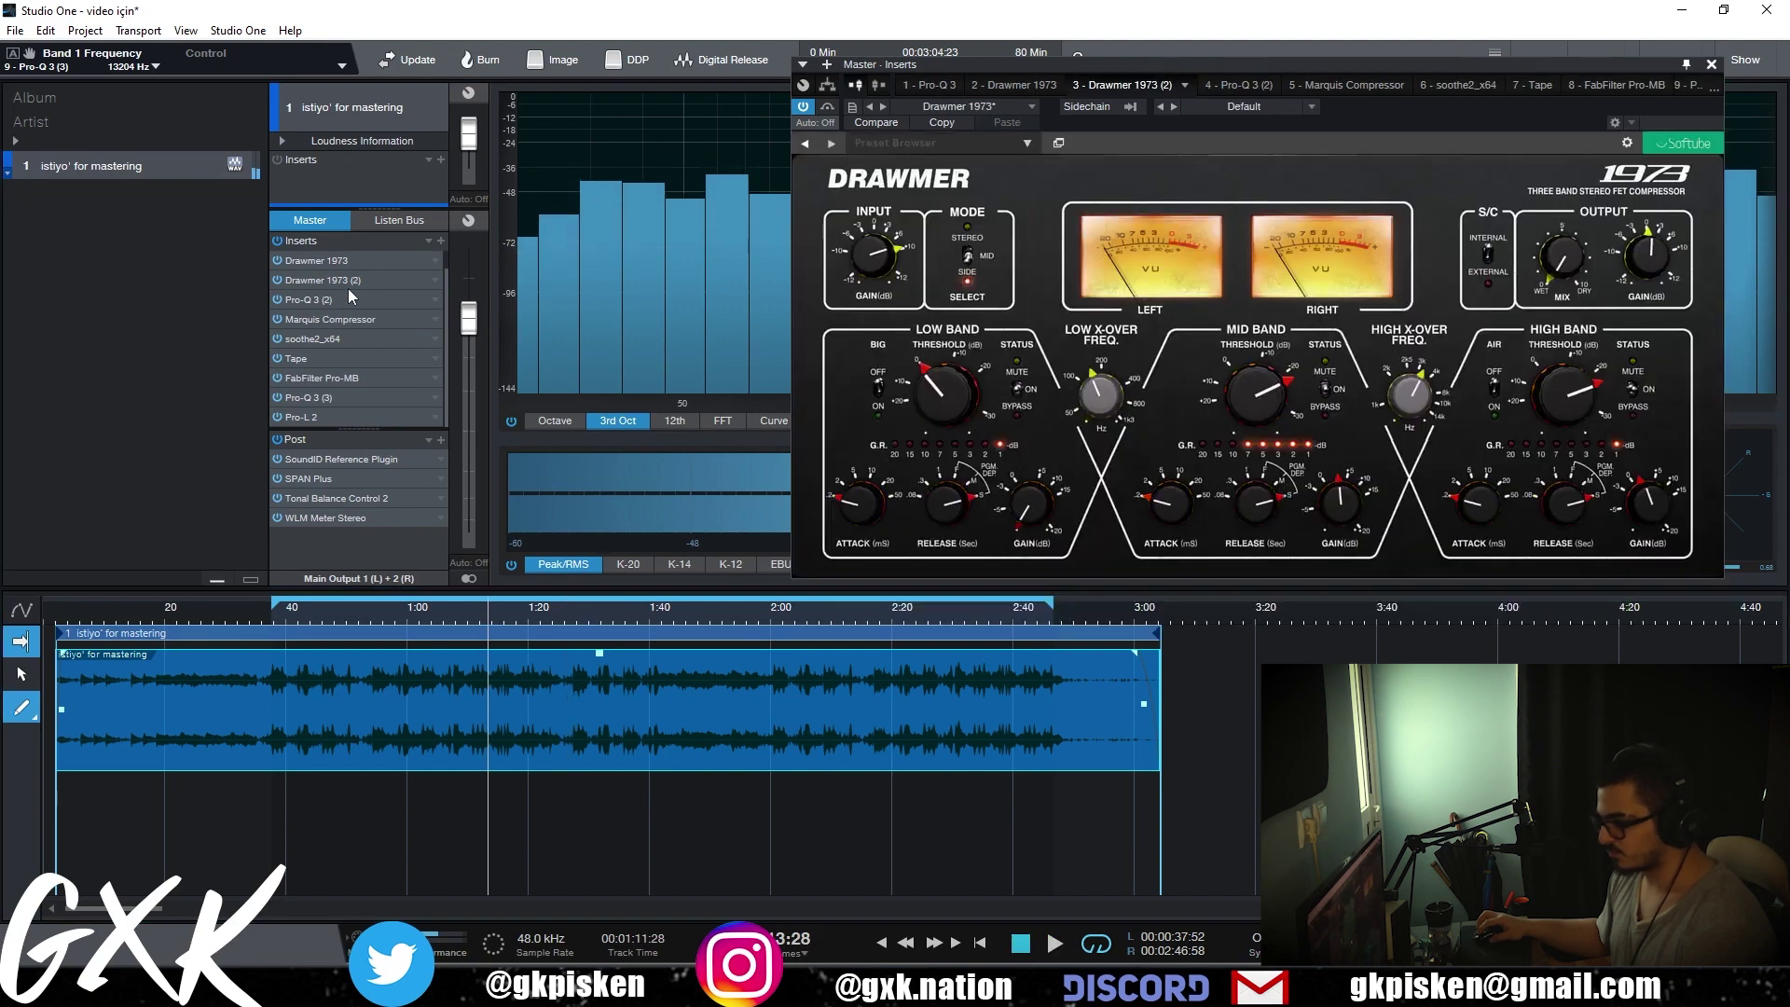
{"action": "key", "text": "space"}
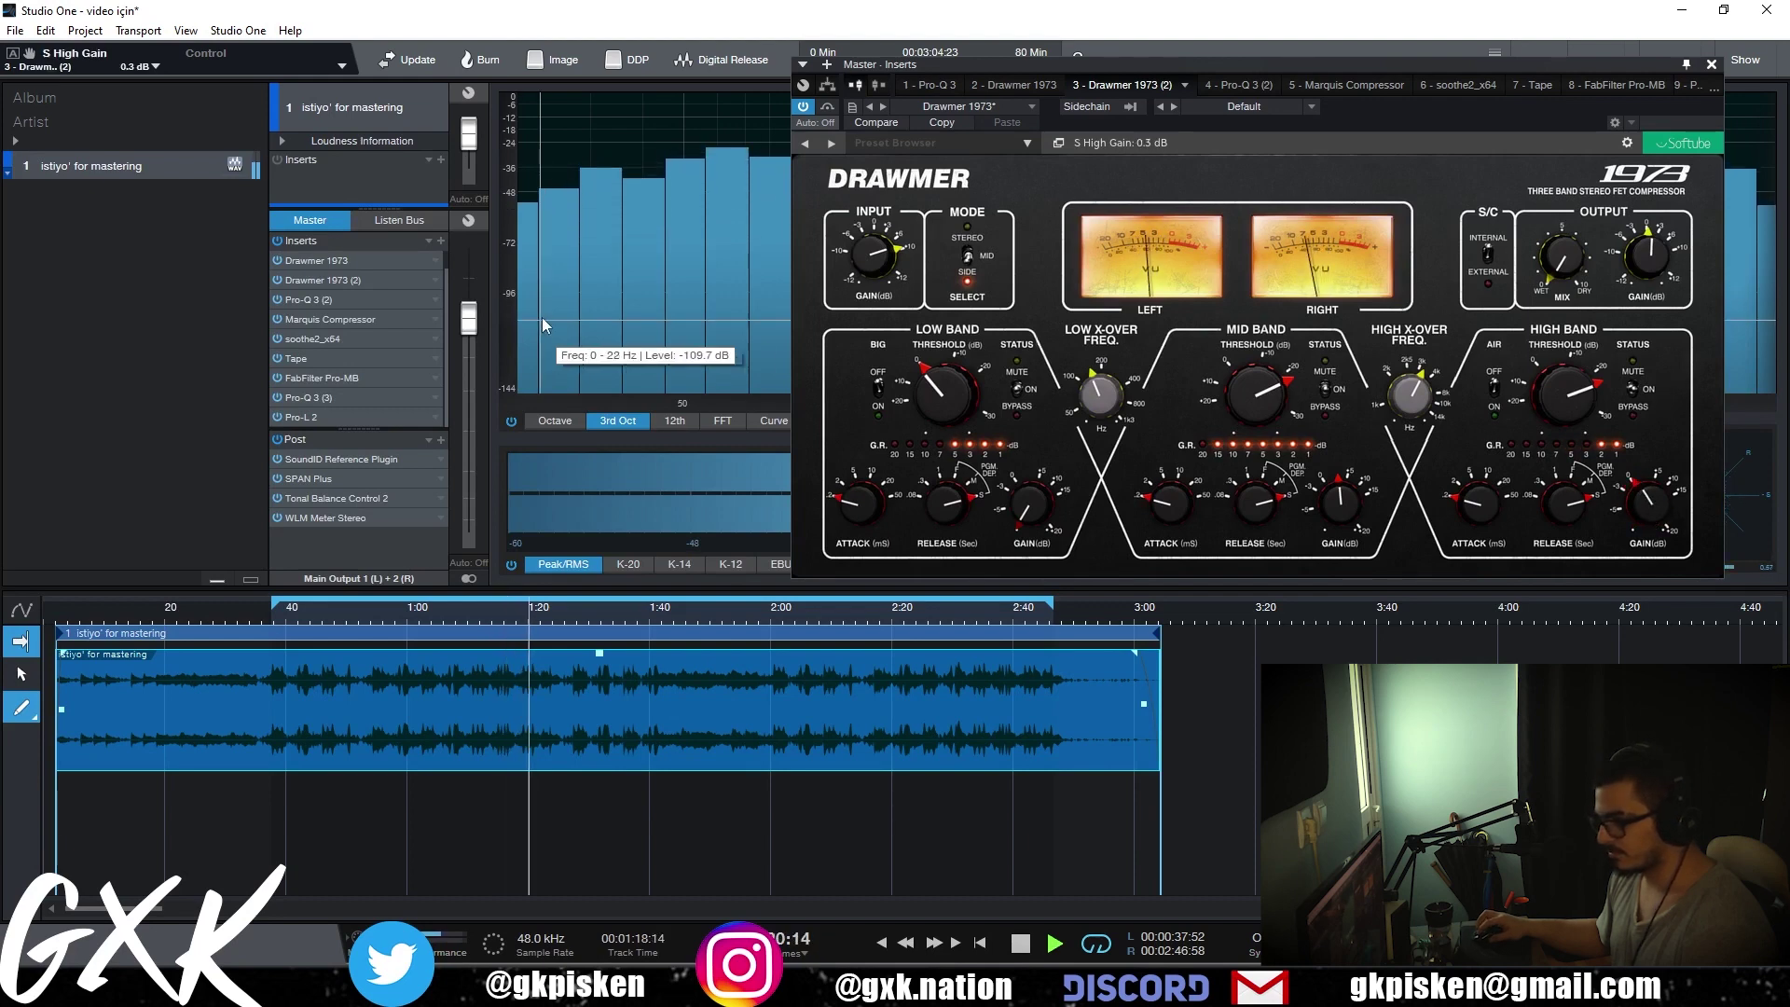
{"action": "left_click", "coordinate": [386, 259]}
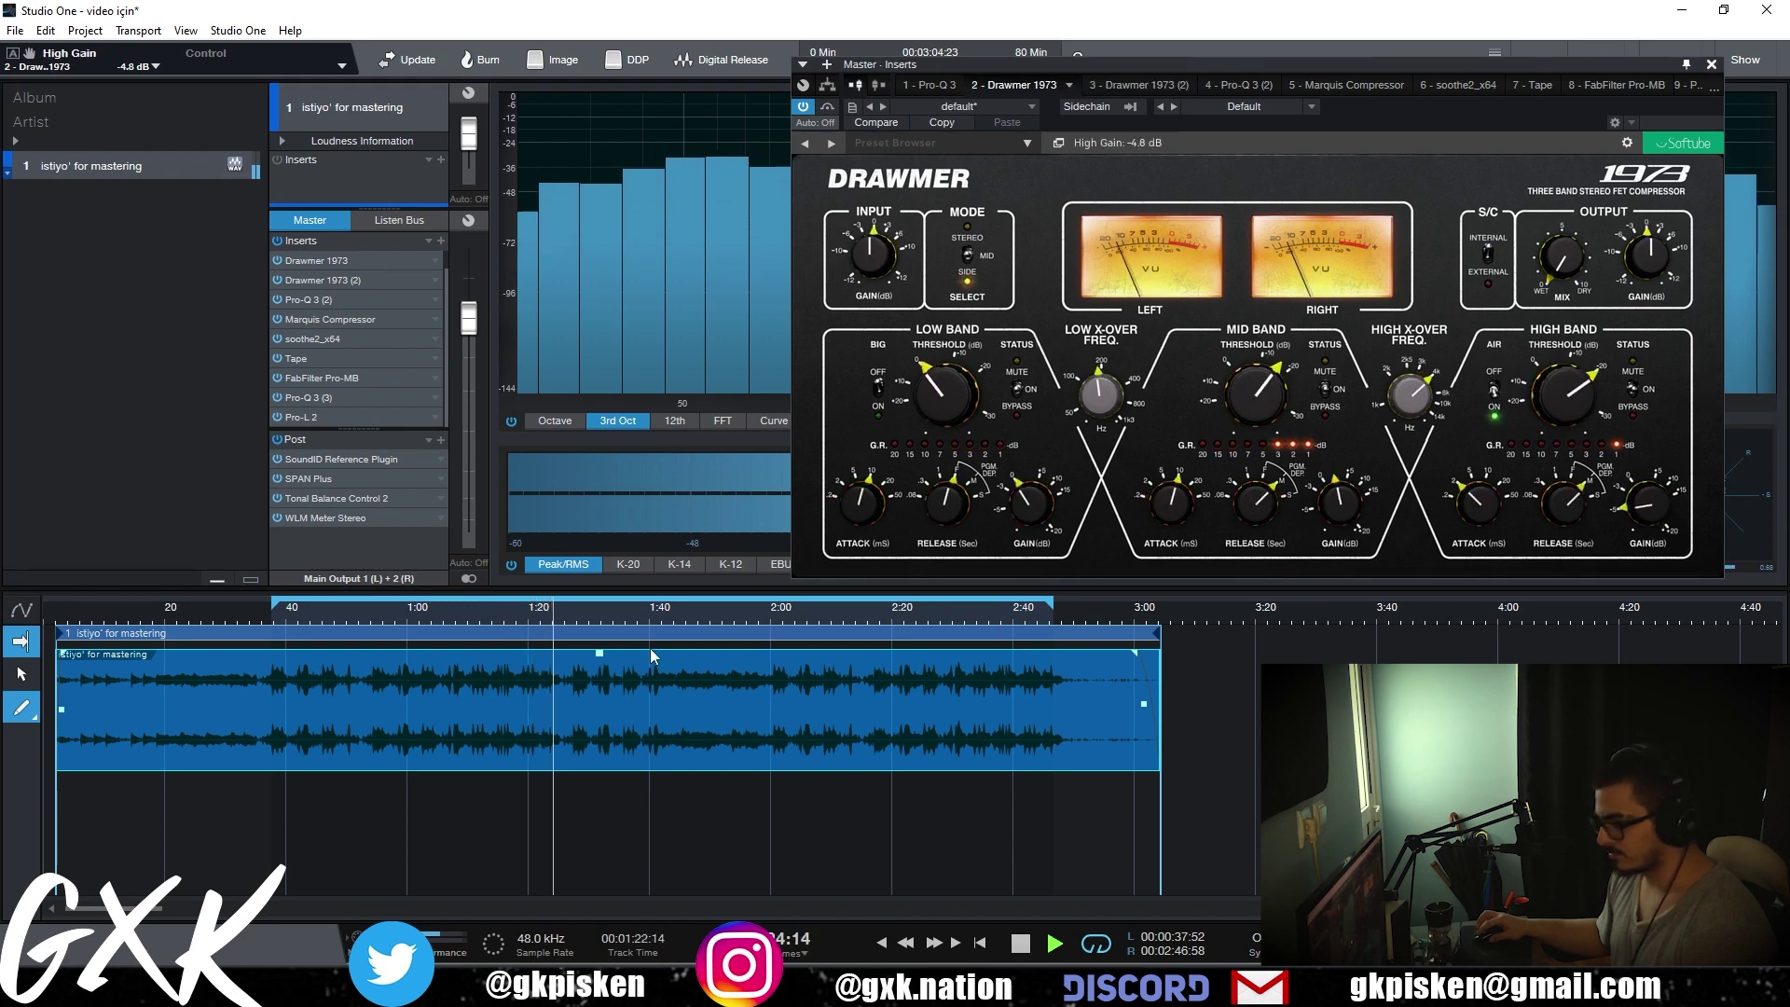
{"action": "left_click", "coordinate": [469, 623]}
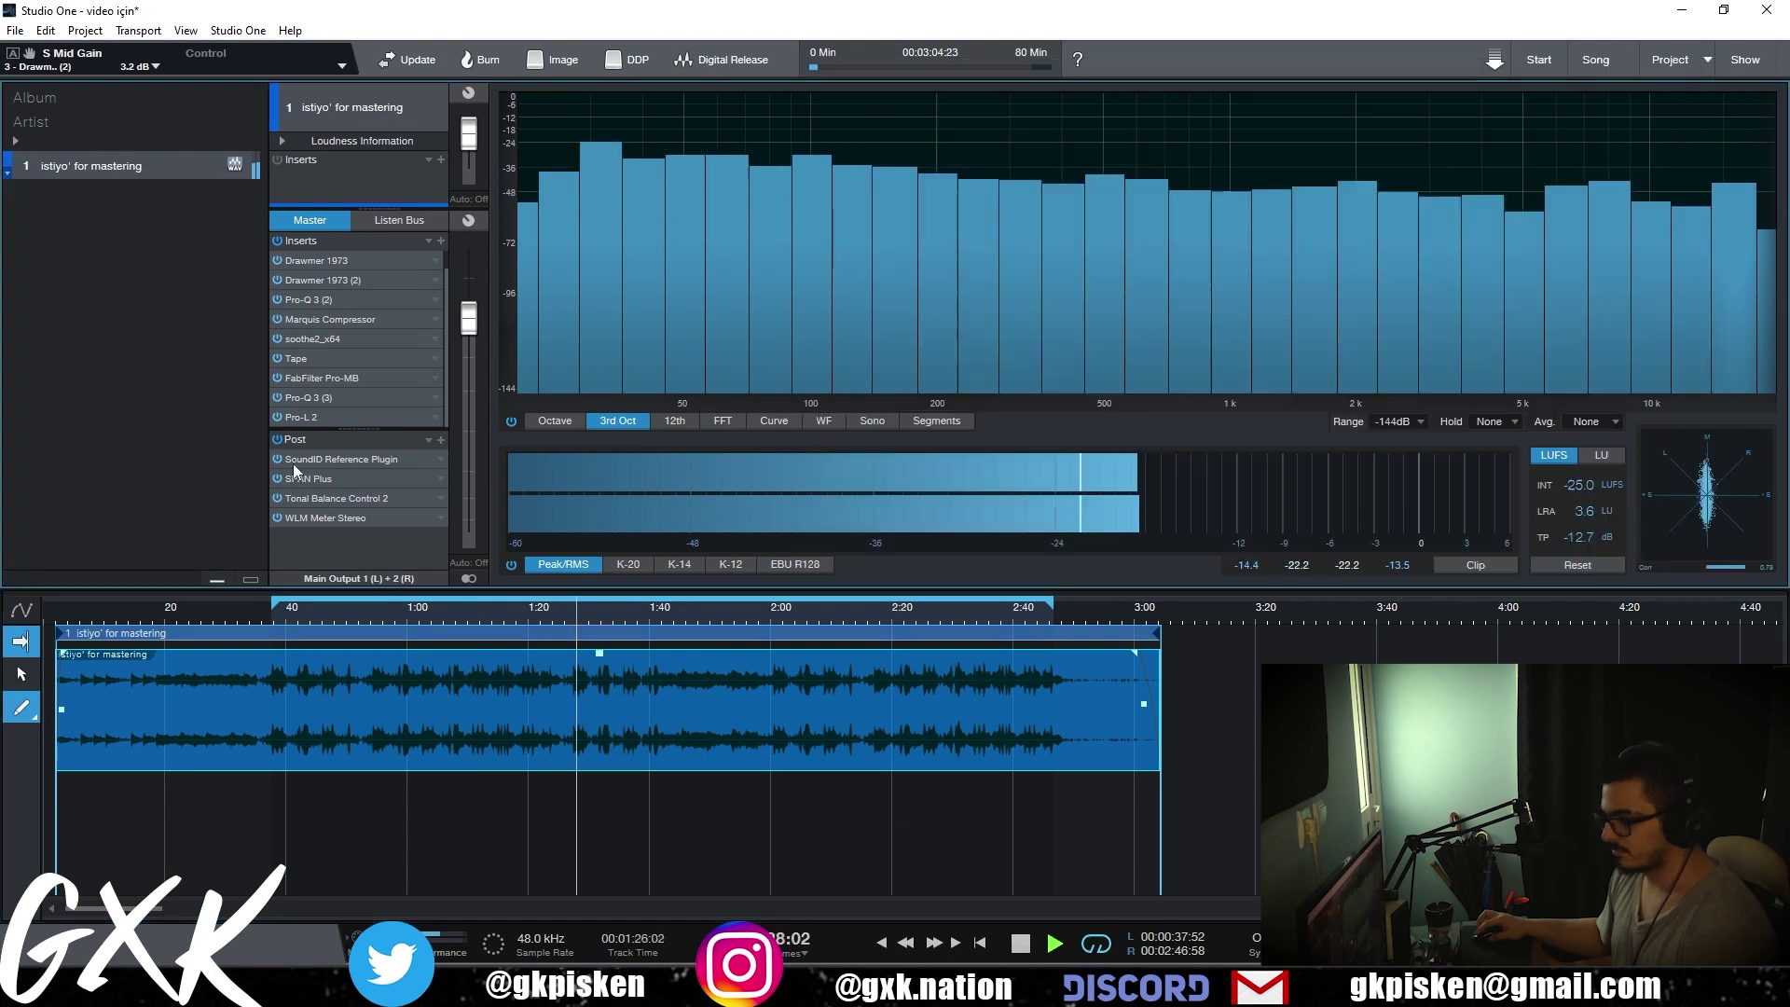
- Bypass SoundID Reference, switch all master inserts off and on during playback to compare, and stop playback
{"action": "left_click", "coordinate": [280, 458]}
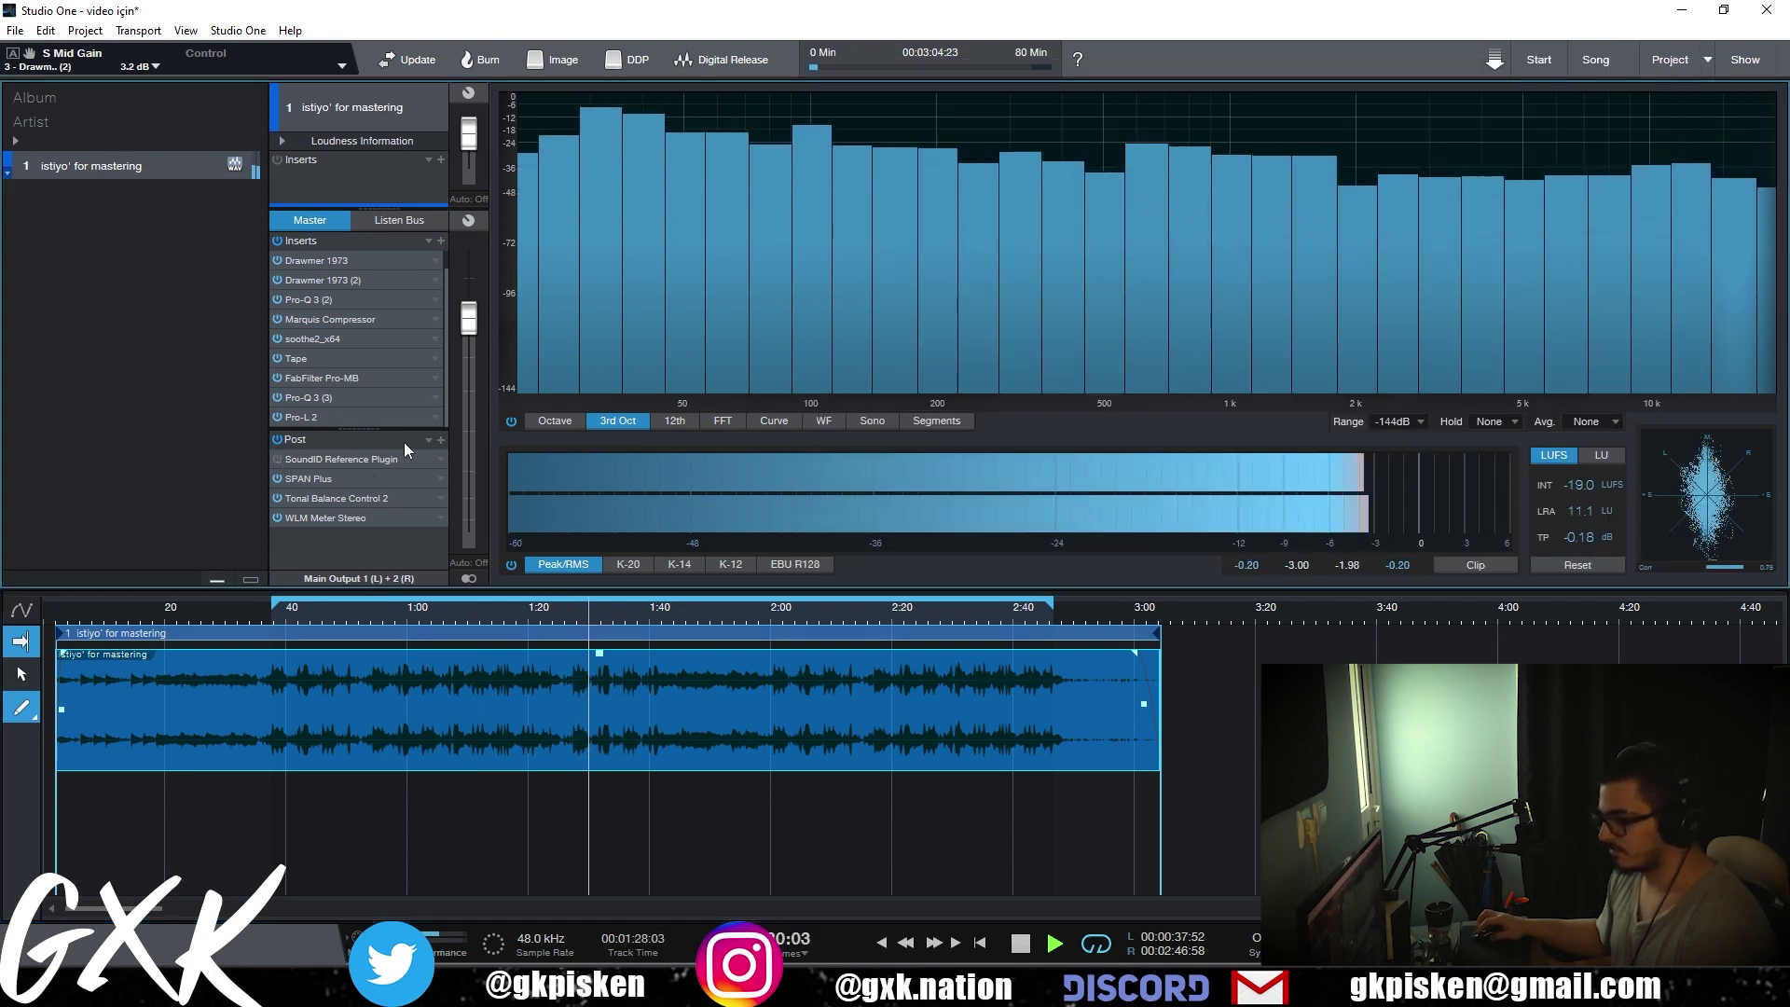
{"action": "left_click", "coordinate": [278, 242]}
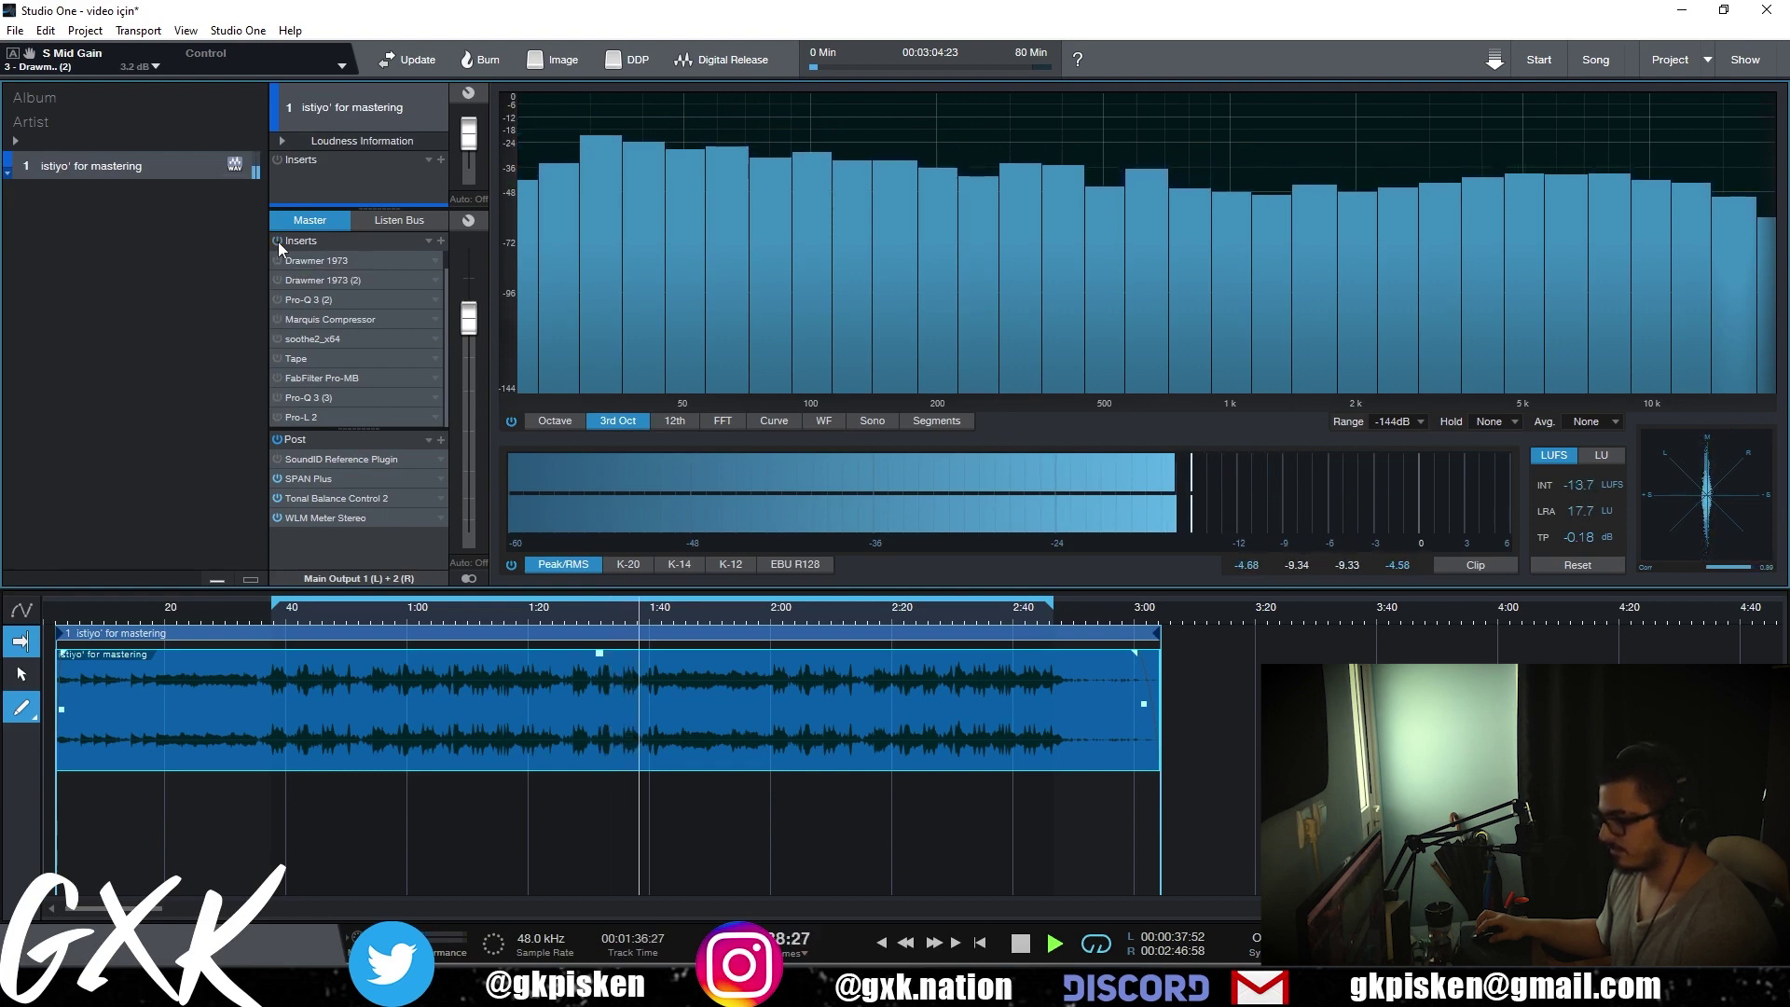
{"action": "left_click", "coordinate": [277, 243]}
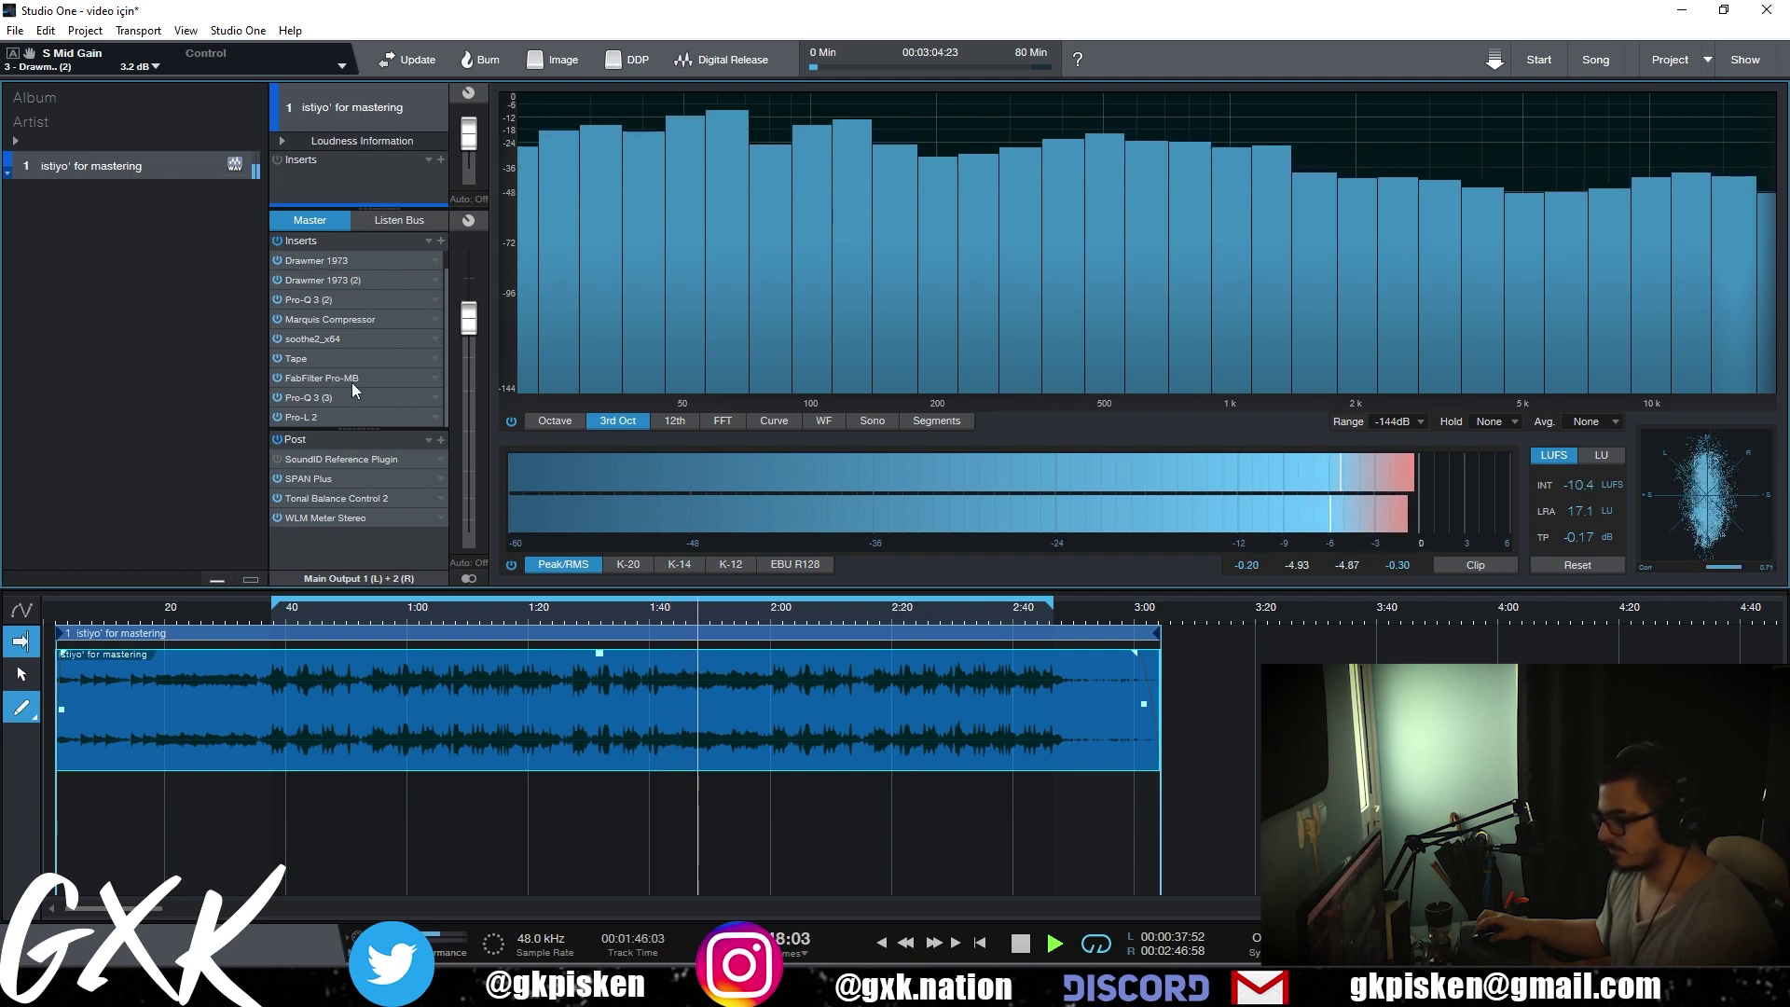
{"action": "key", "text": "space"}
- Open Tonal Balance Control 2, move its window aside, and play the track to examine its balance against the Hip Hop target
{"action": "left_click", "coordinate": [330, 498]}
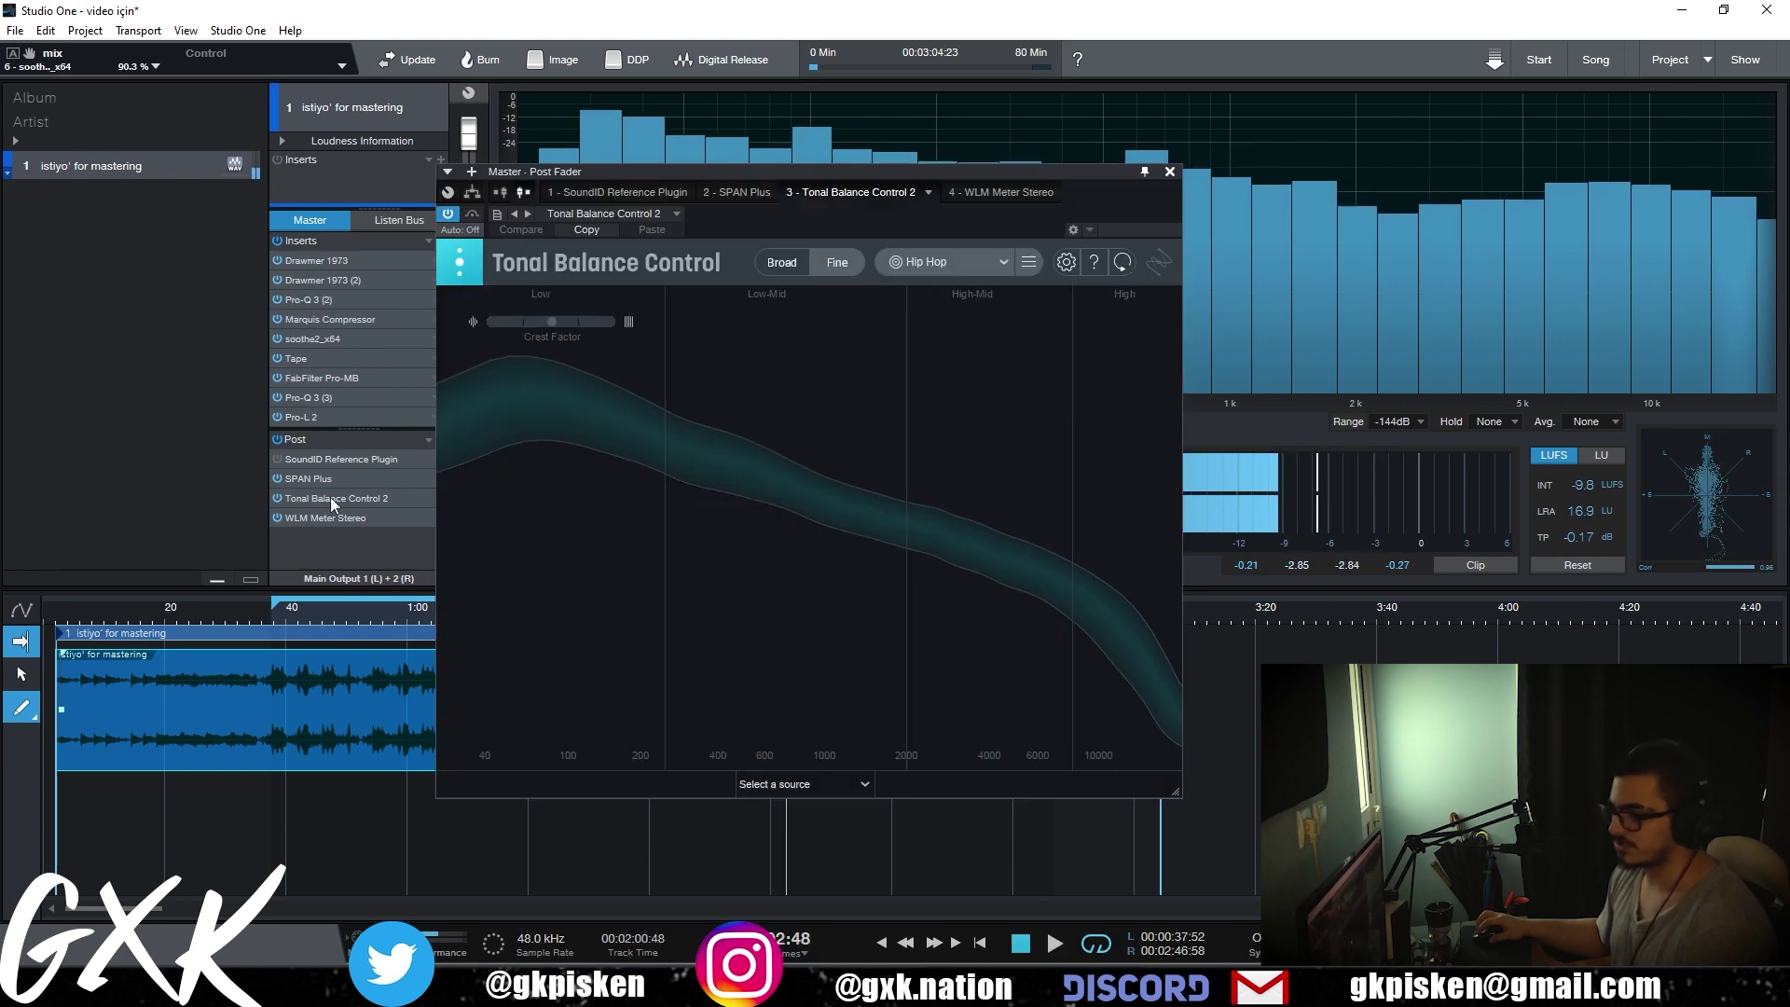
{"action": "left_click_drag", "start_coordinate": [839, 171], "coordinate": [1412, 111]}
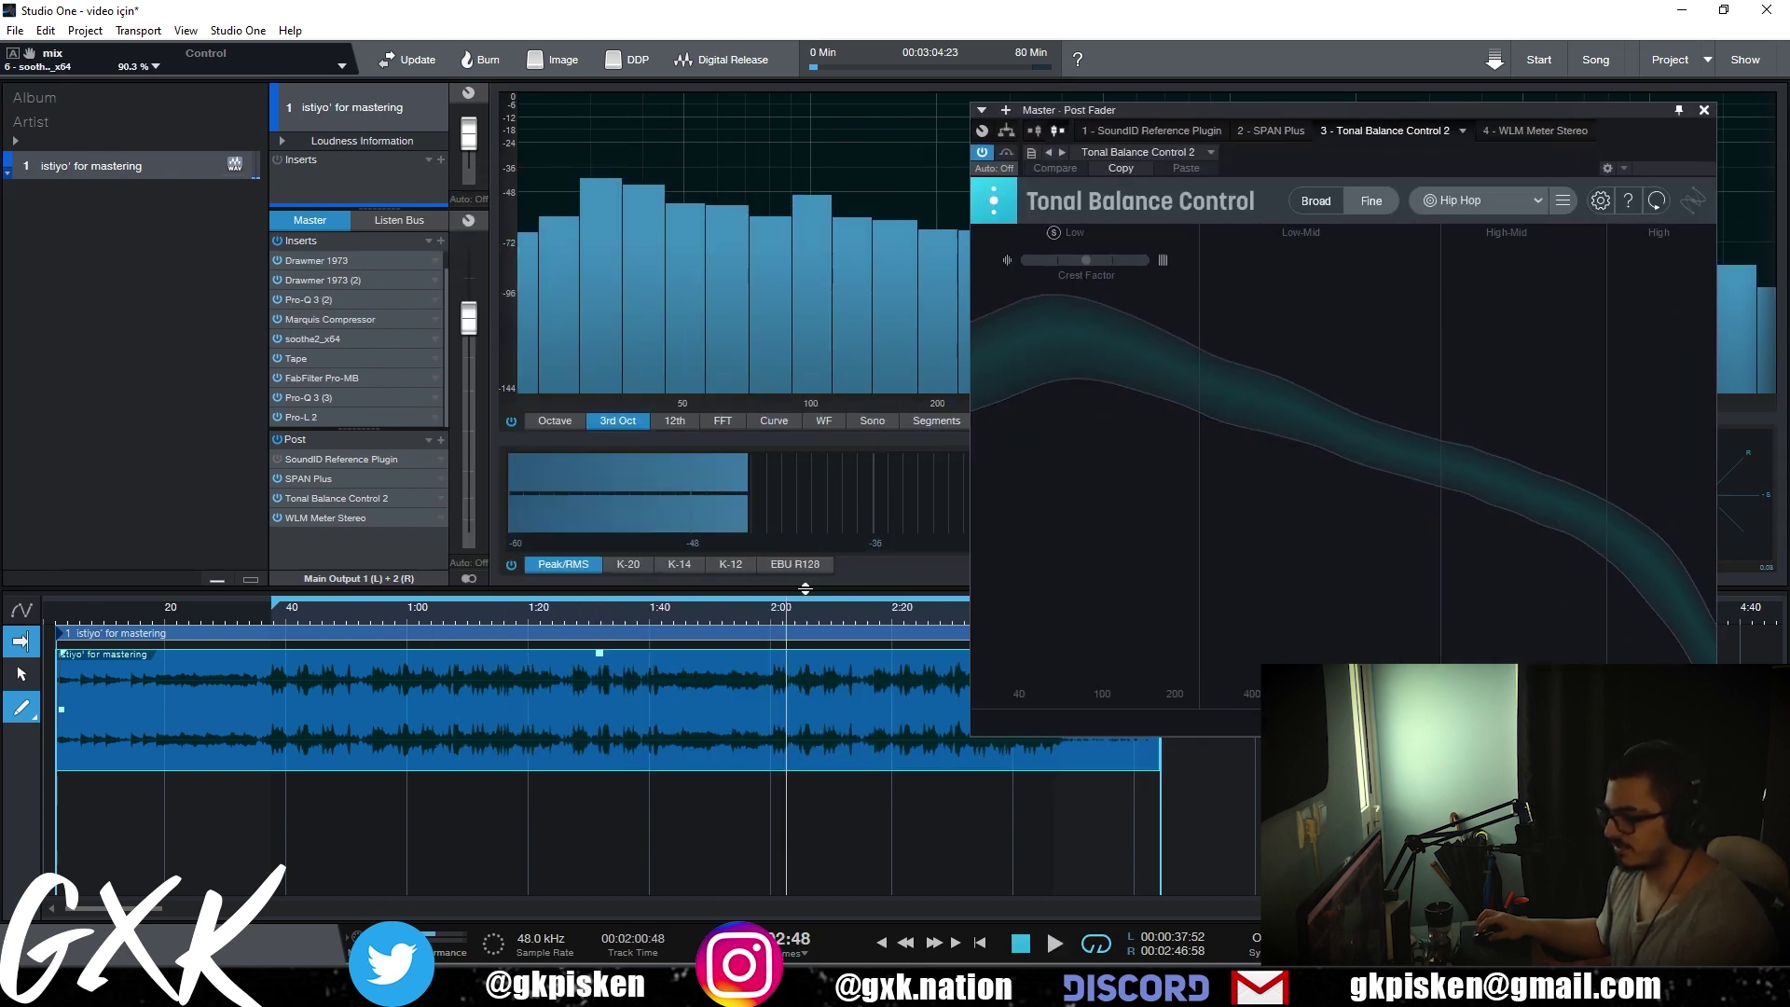
{"action": "key", "text": "space"}
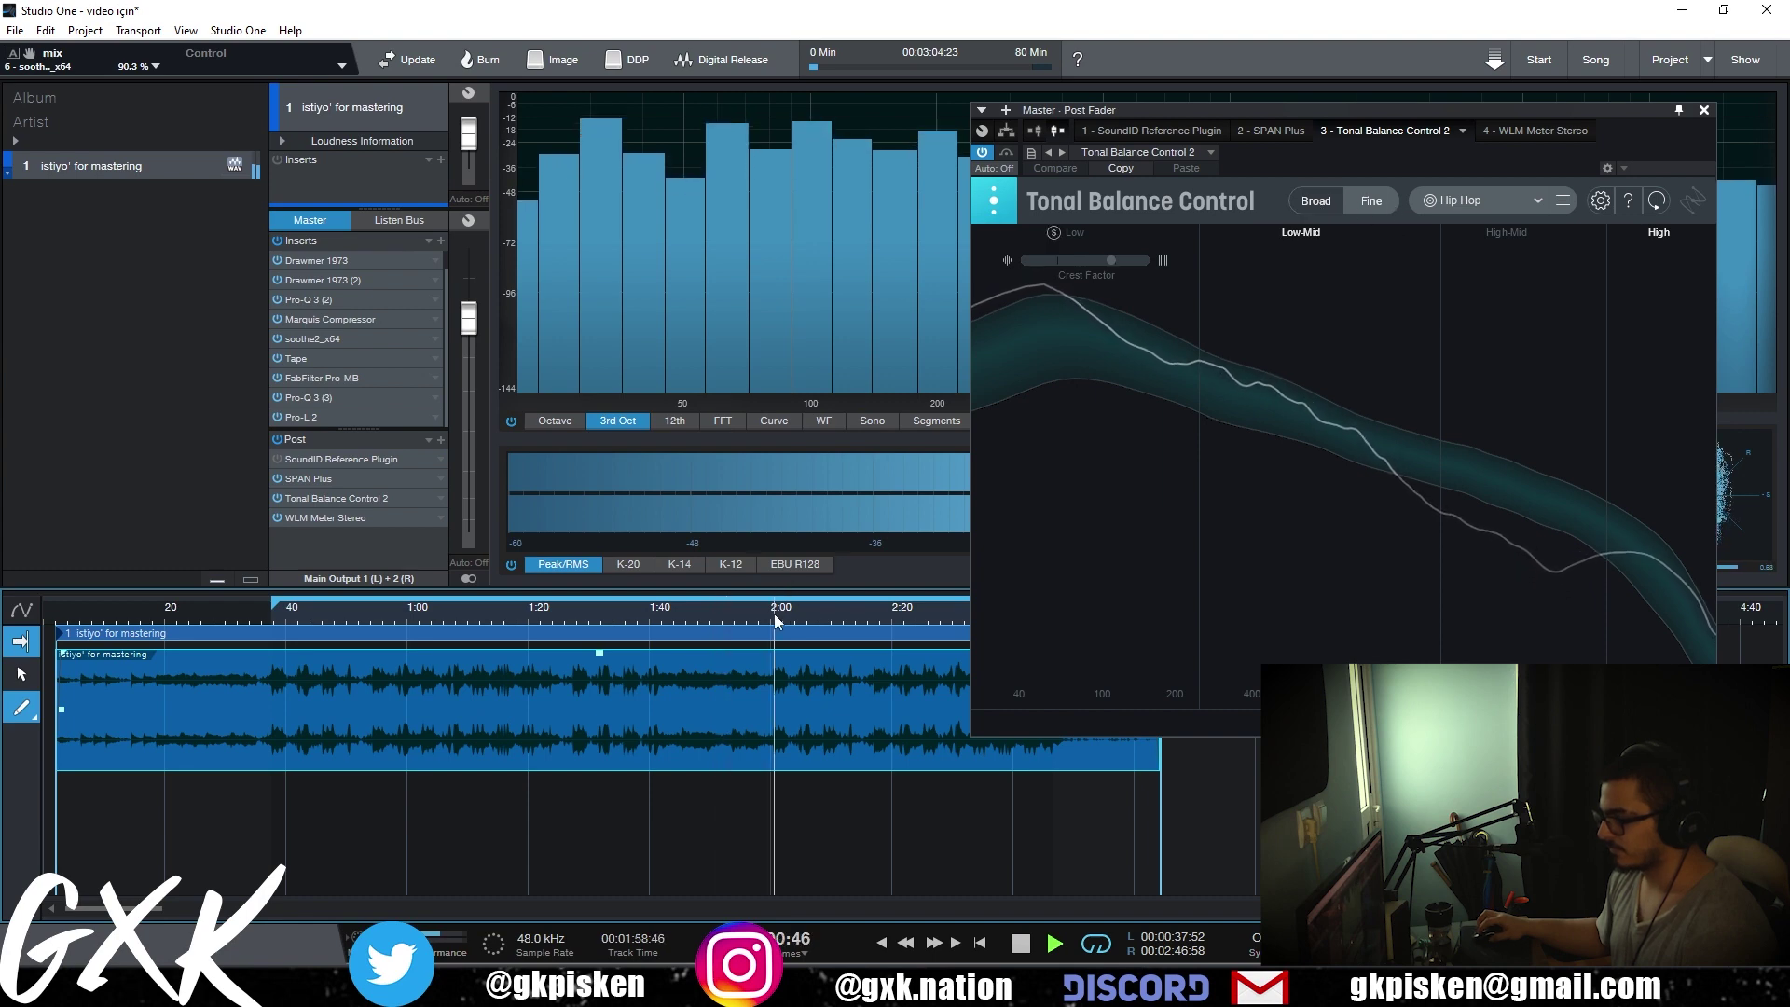
- Switch the Tonal Balance Control target to Modern and compare the playing track's balance in the Broad and Fine views
{"action": "left_click", "coordinate": [1318, 205]}
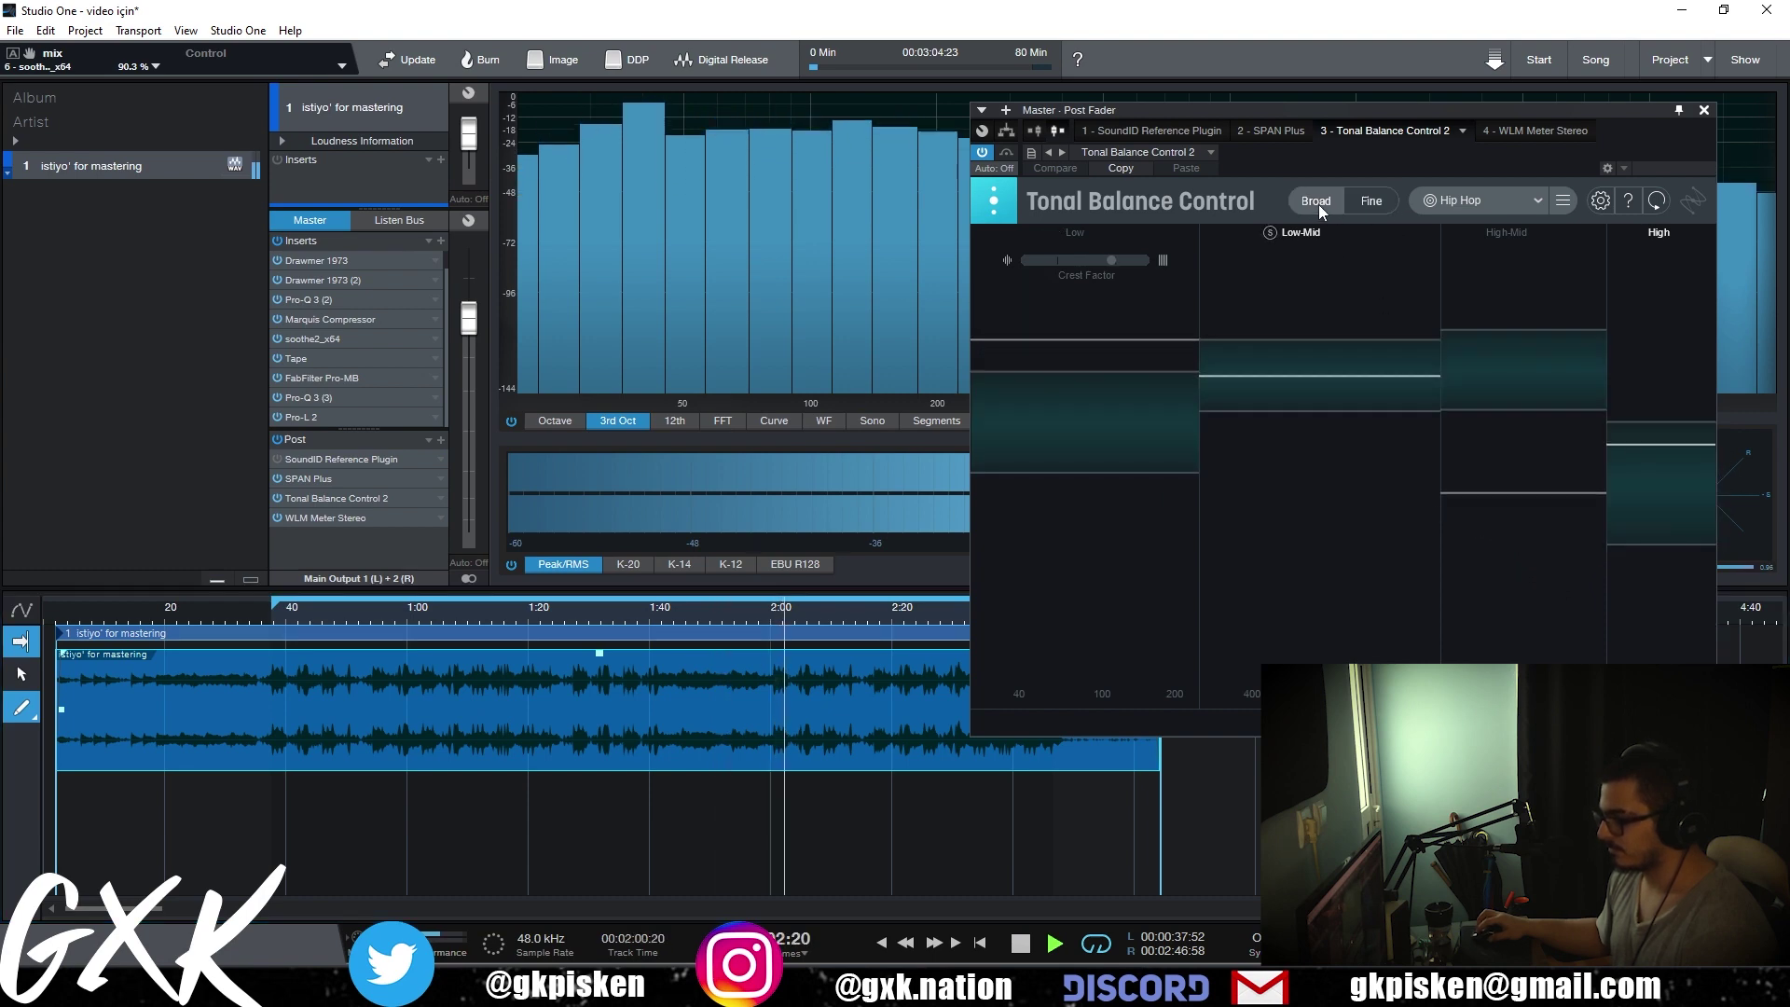
{"action": "left_click", "coordinate": [1447, 202]}
{"action": "left_click", "coordinate": [1466, 366]}
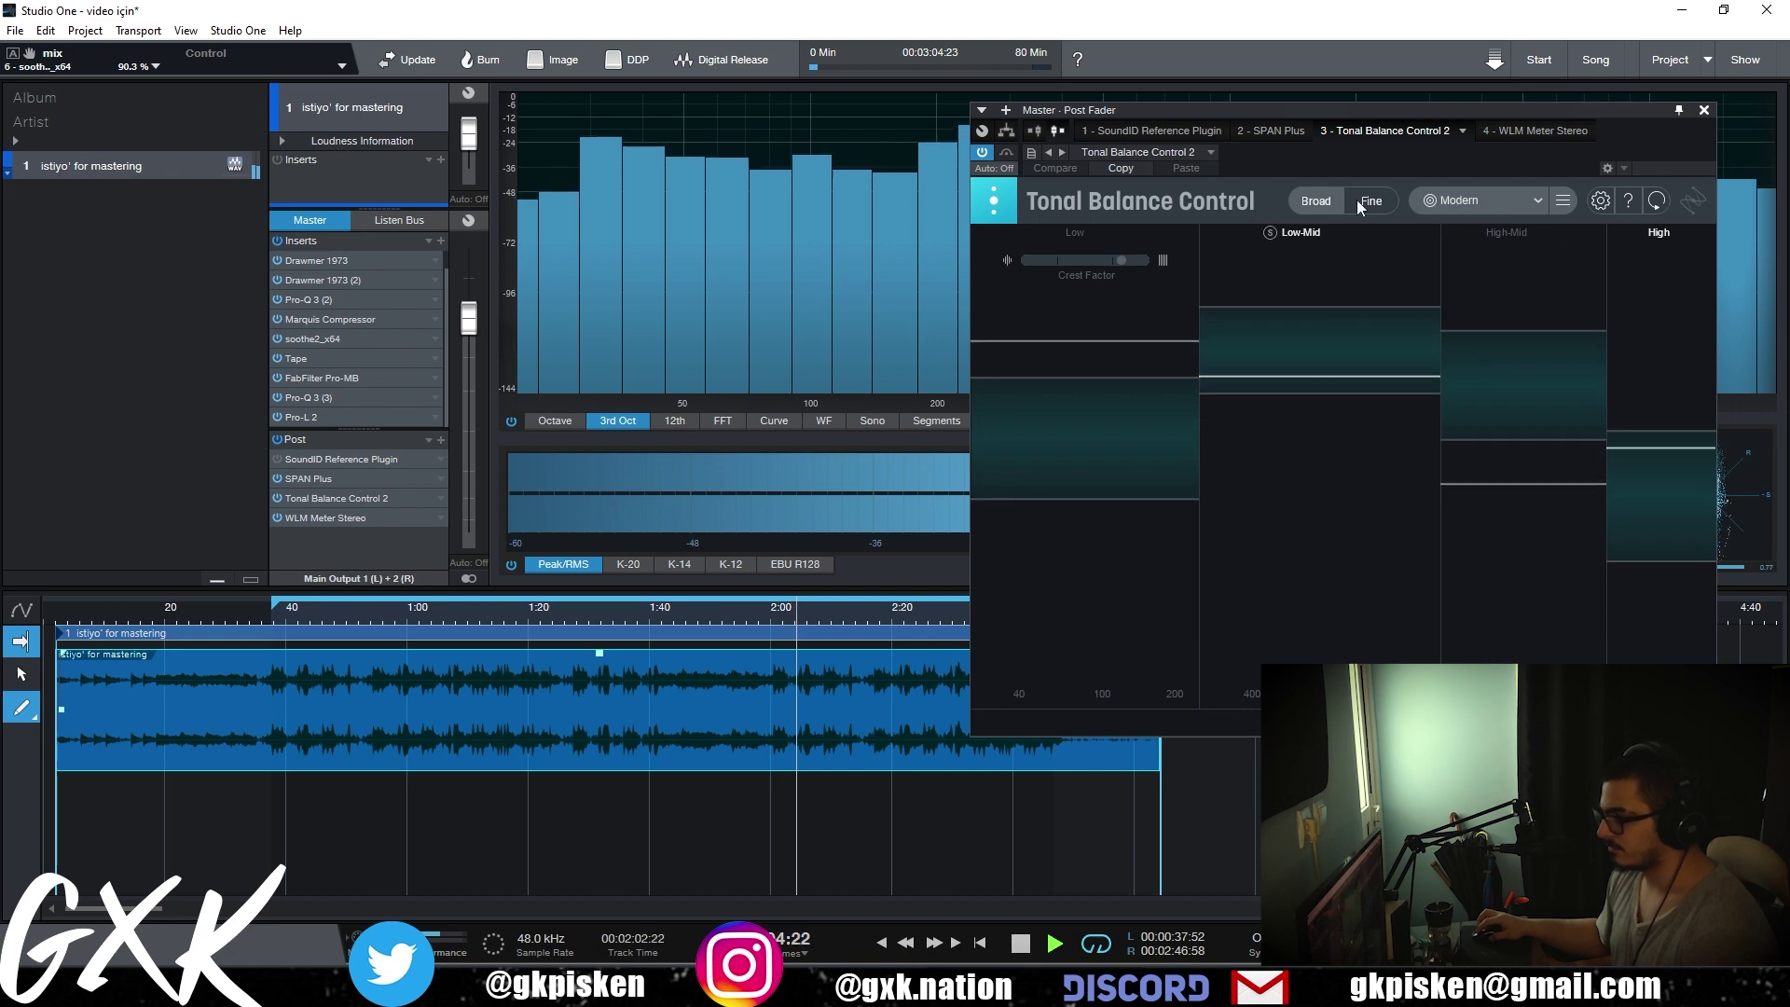
{"action": "left_click", "coordinate": [1365, 199]}
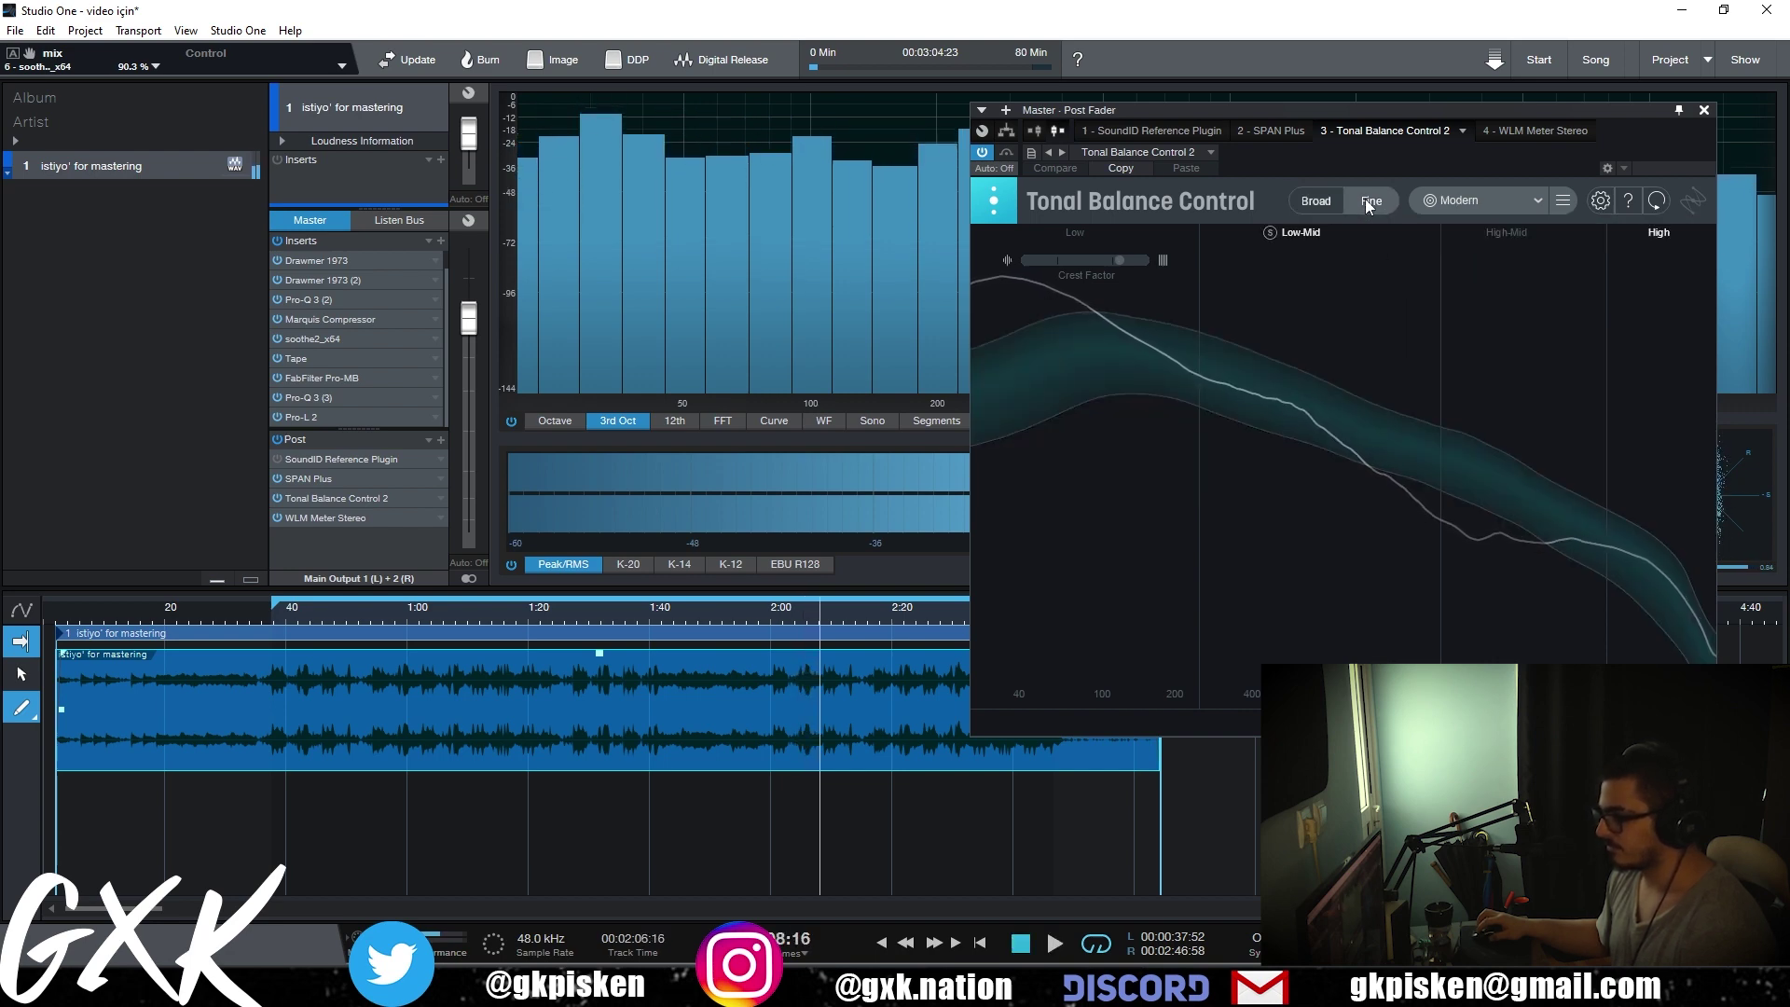
- Re-enable SoundID Reference with the Flat Target mode, resume playback, and close the plug-in window
{"action": "double_click", "coordinate": [367, 281]}
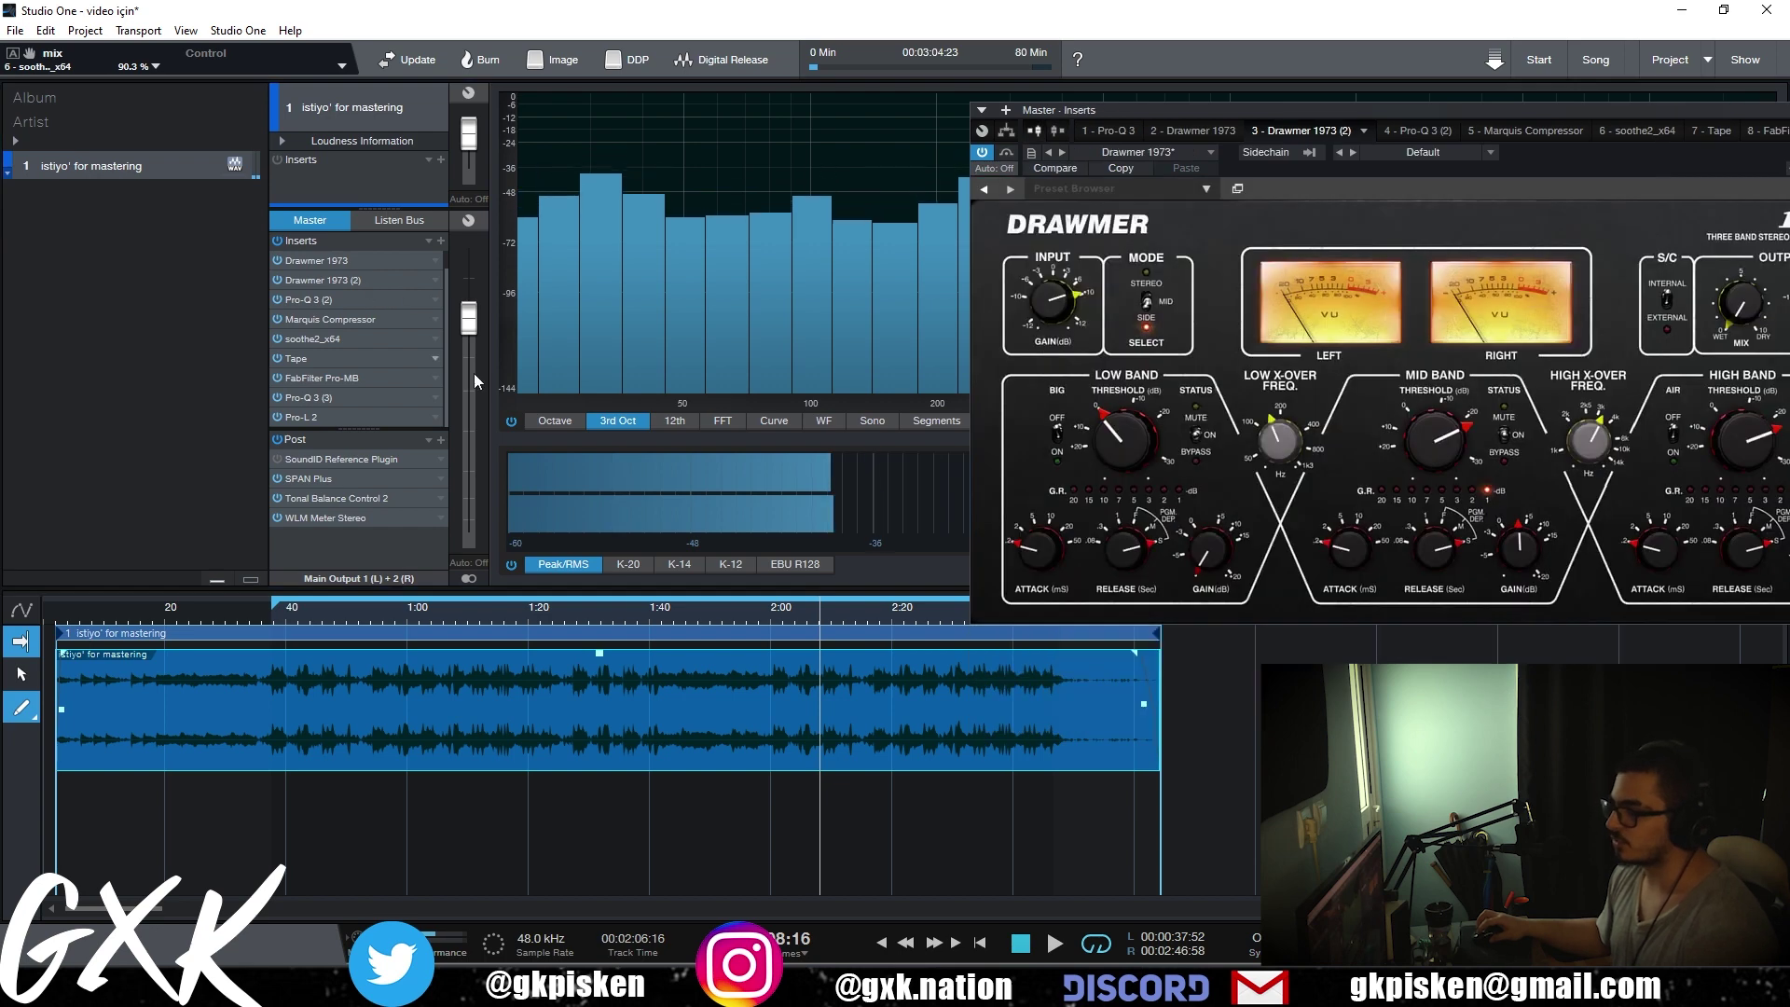
{"action": "double_click", "coordinate": [300, 457]}
{"action": "left_click", "coordinate": [1046, 586]}
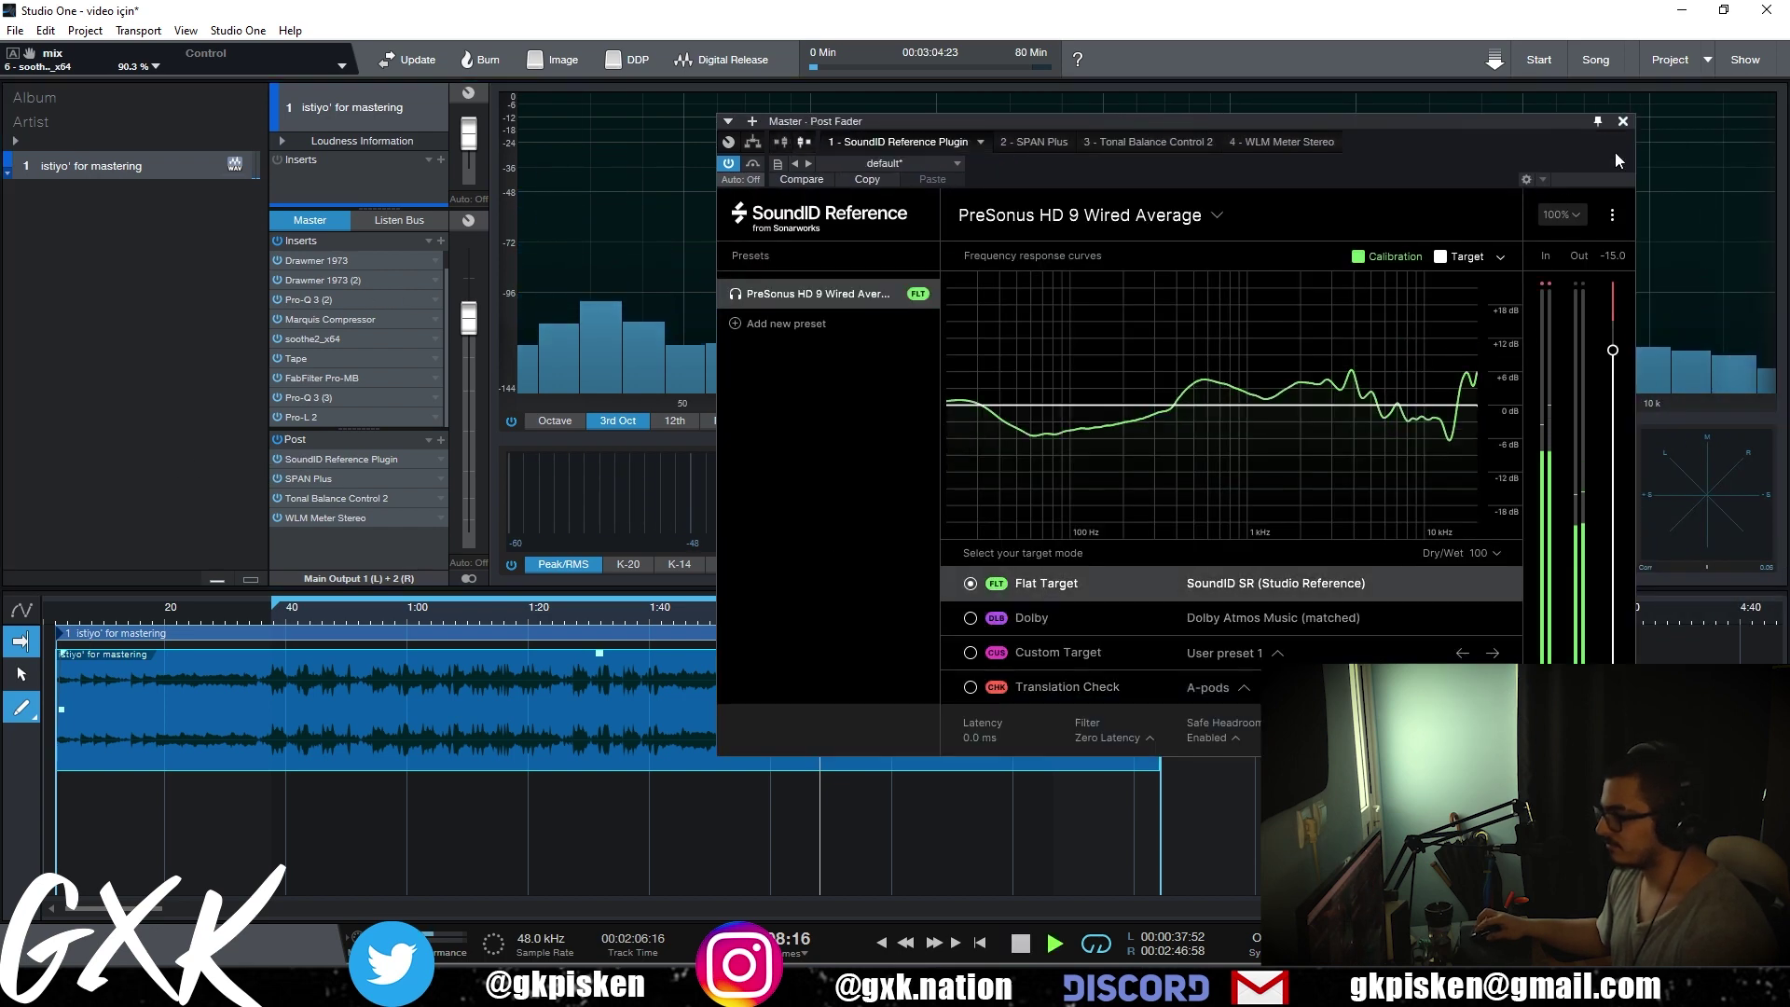
{"action": "left_click", "coordinate": [1624, 121]}
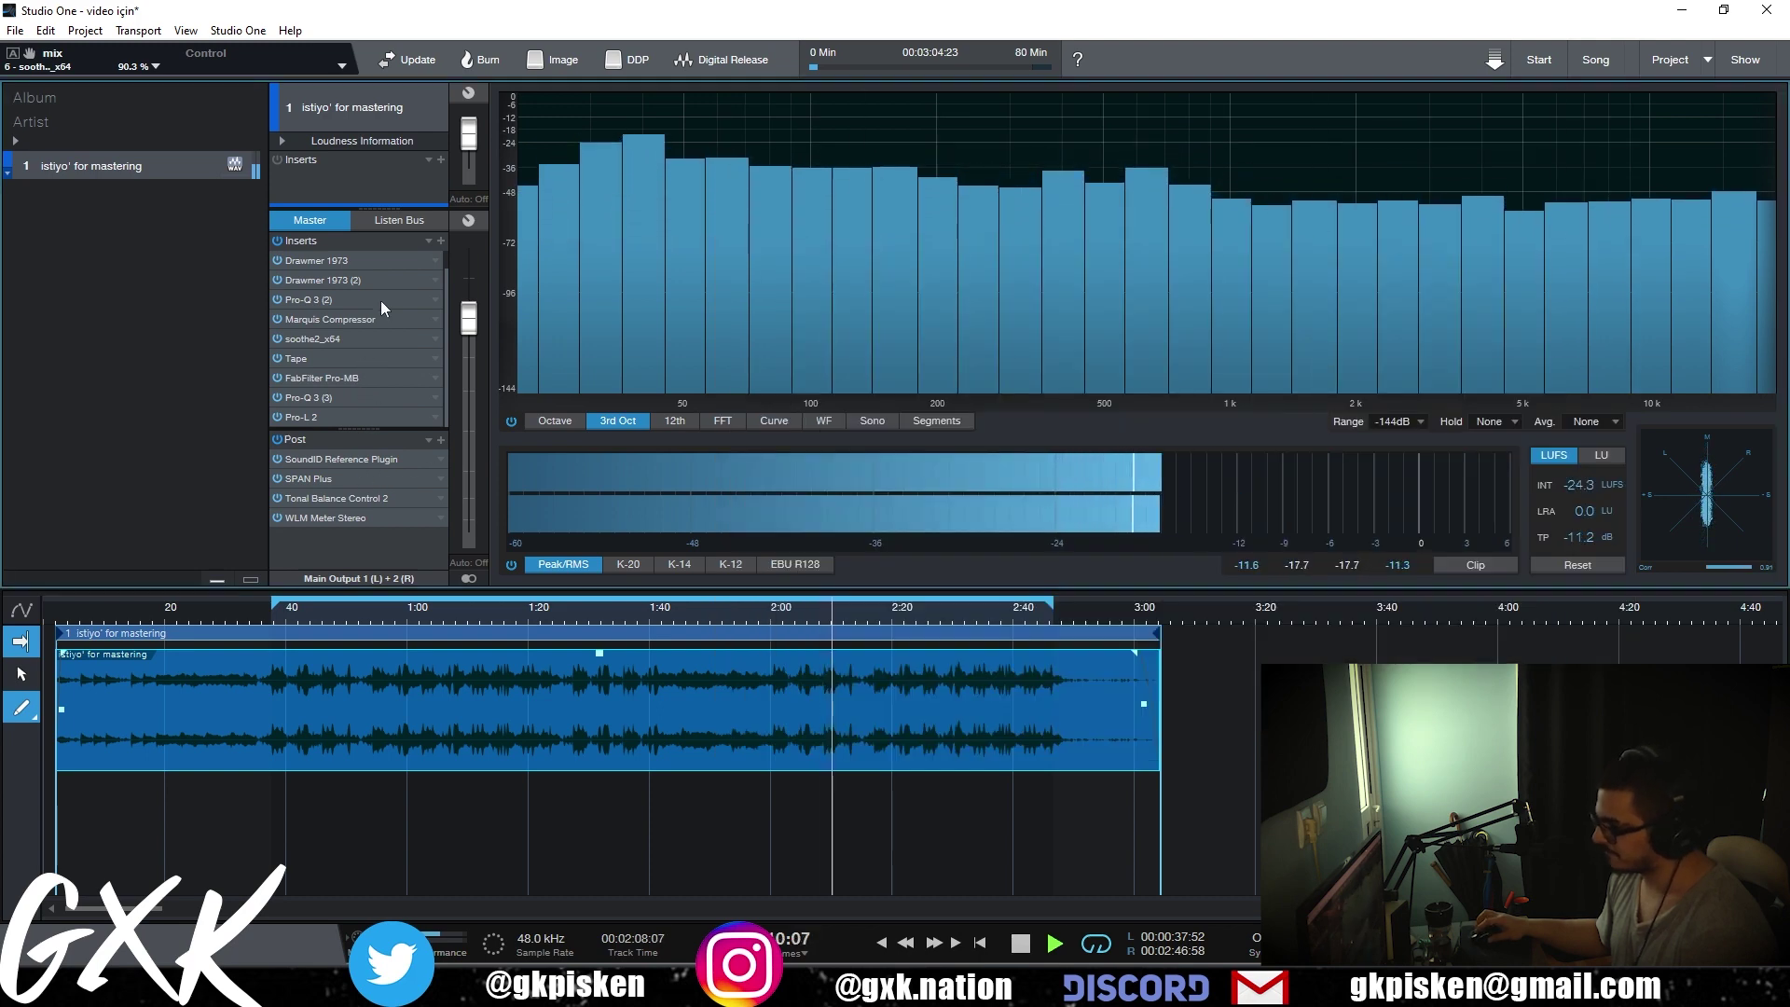
- In the first Drawmer 1973, adjust the low band threshold and low crossover frequency, and set low gain to -3.0 dB
{"action": "double_click", "coordinate": [367, 264]}
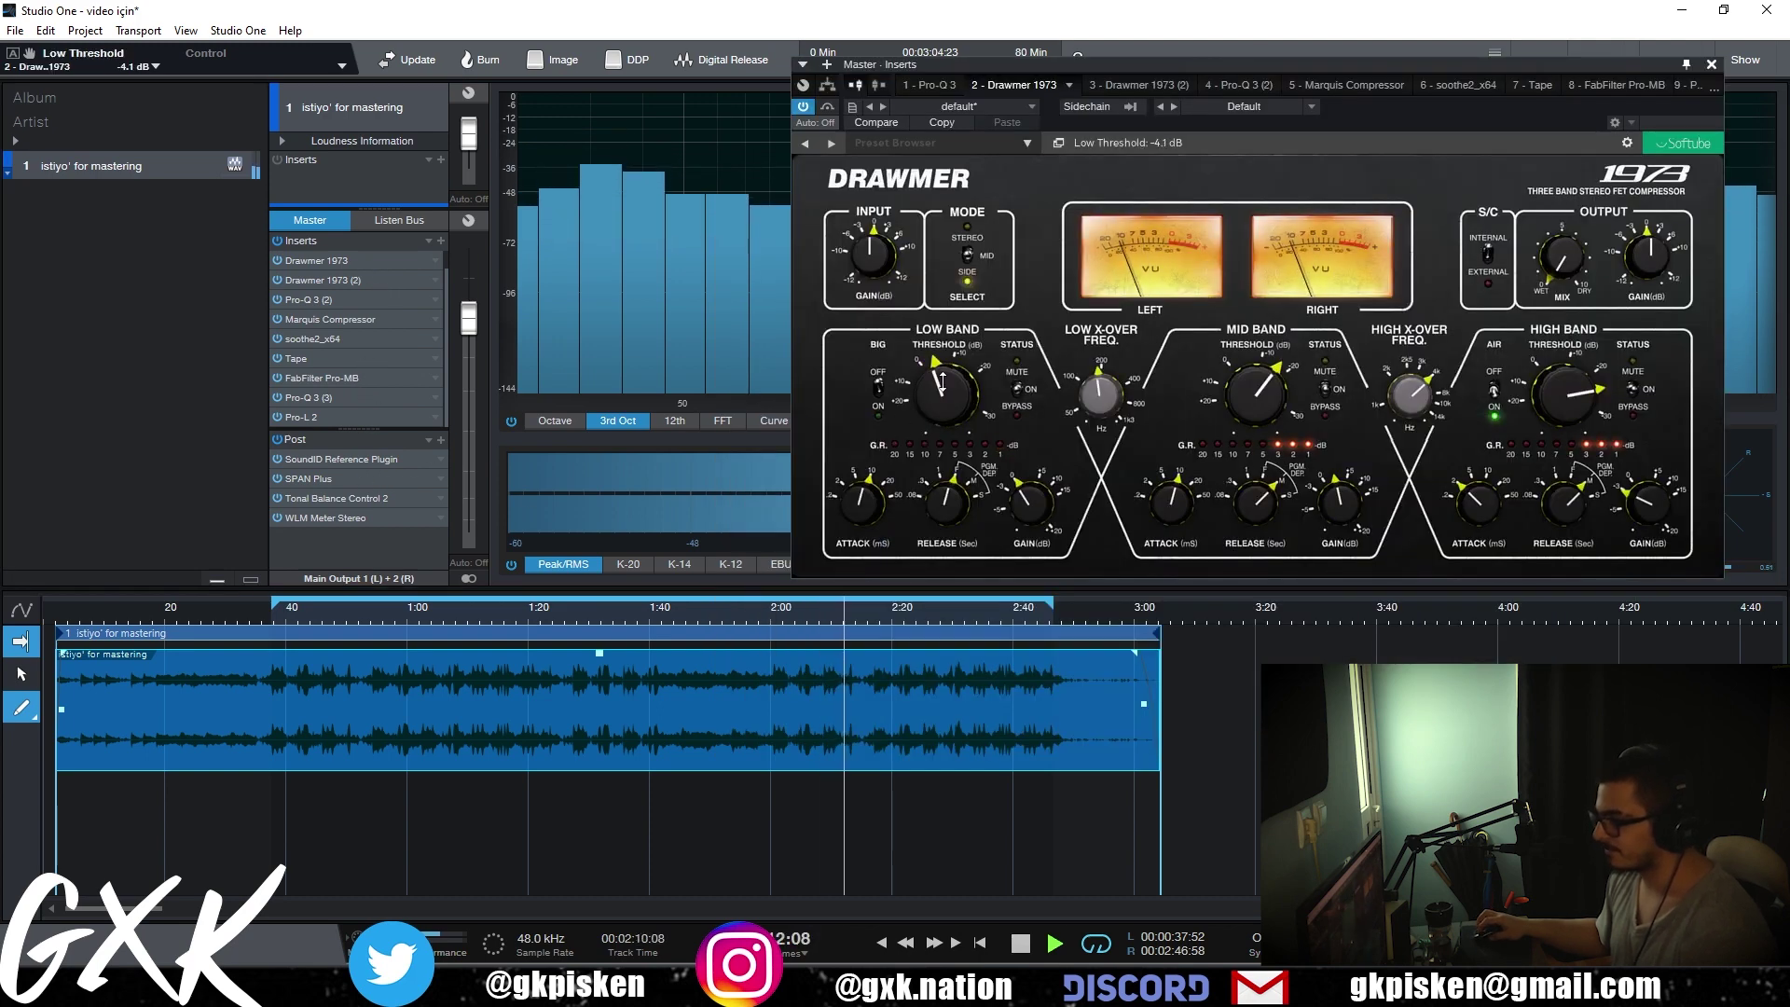
{"action": "left_click_drag", "start_coordinate": [947, 374], "coordinate": [948, 373]}
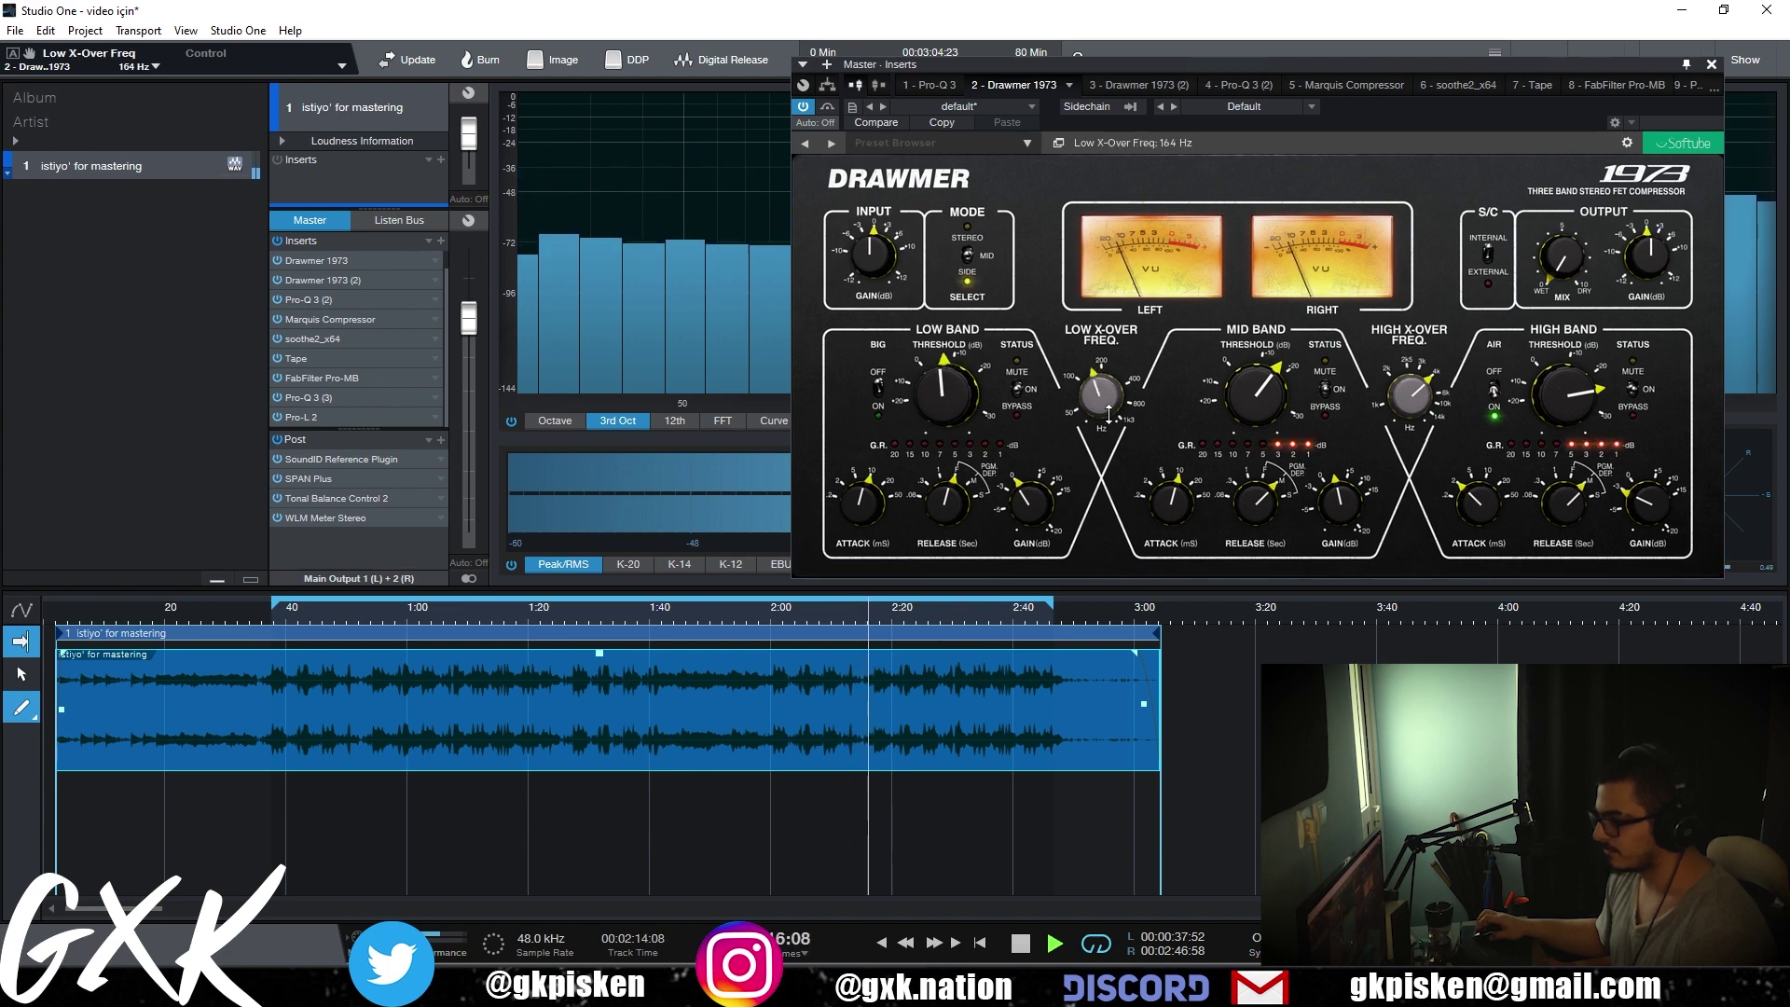
{"action": "left_click_drag", "start_coordinate": [1108, 415], "coordinate": [1109, 413]}
{"action": "left_click_drag", "start_coordinate": [1023, 518], "coordinate": [1023, 515]}
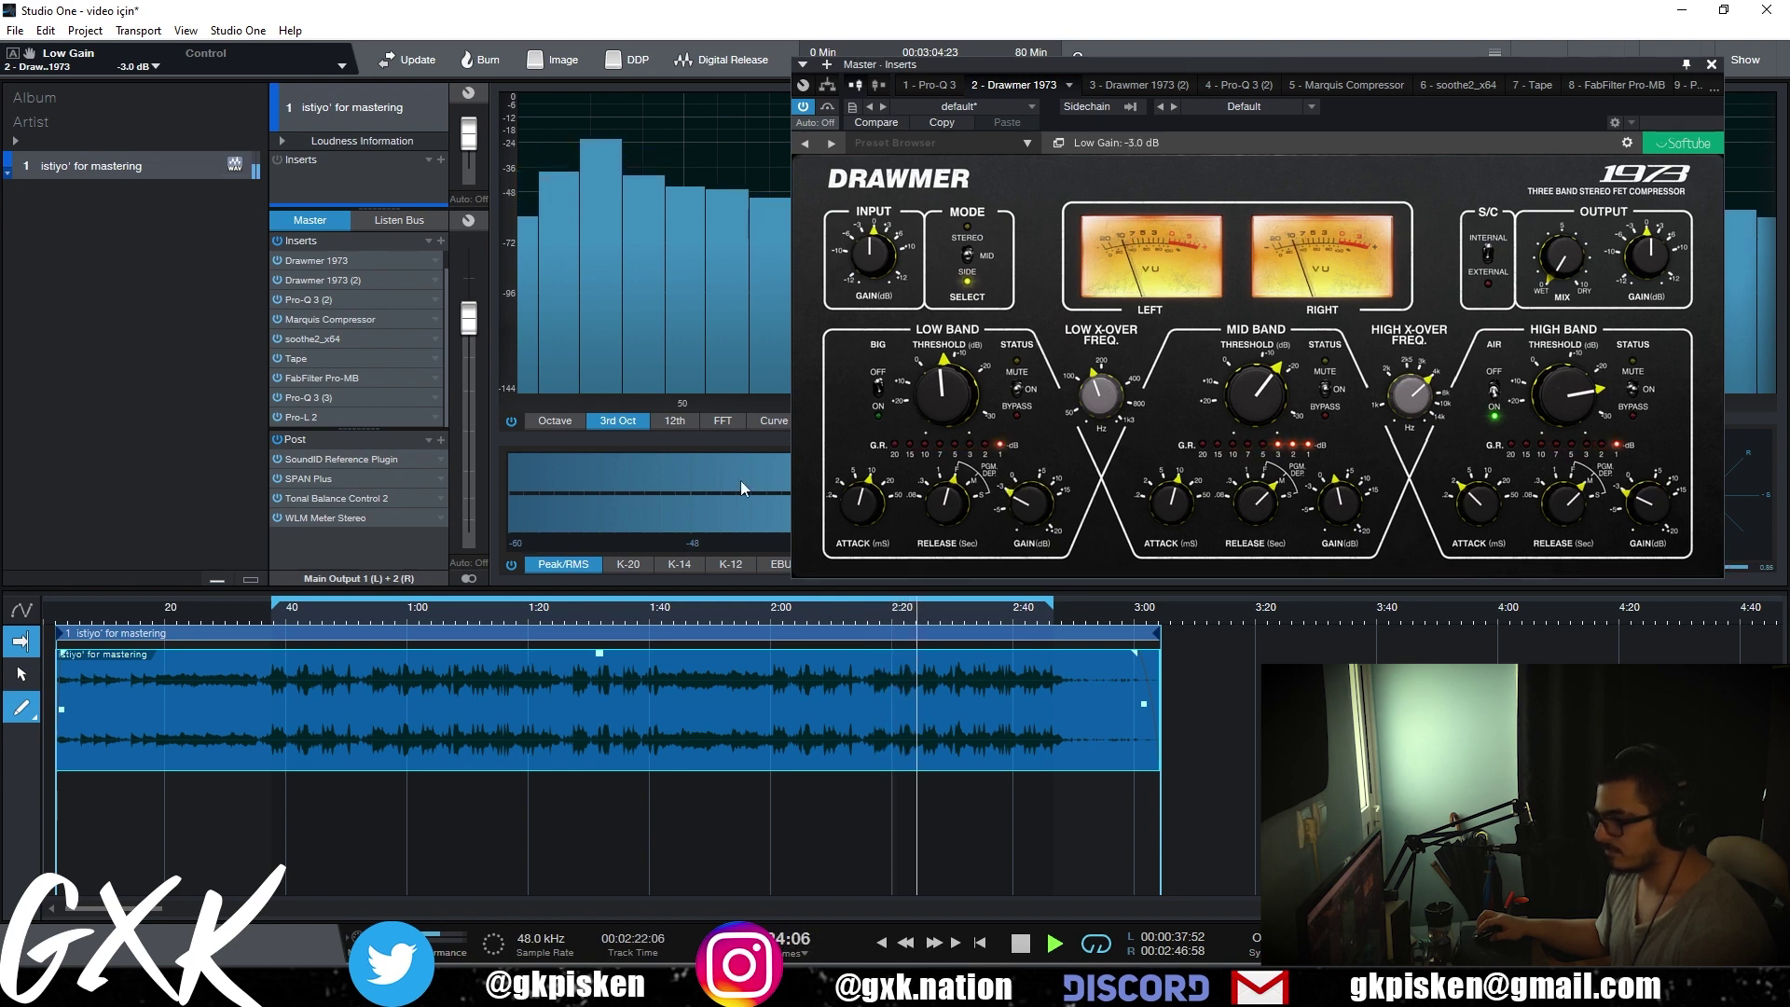
- Insert the VQP-258A on the master, stop playback, and place it between FabFilter Pro-MB and Pro-Q 3 (3)
{"action": "left_click", "coordinate": [441, 241]}
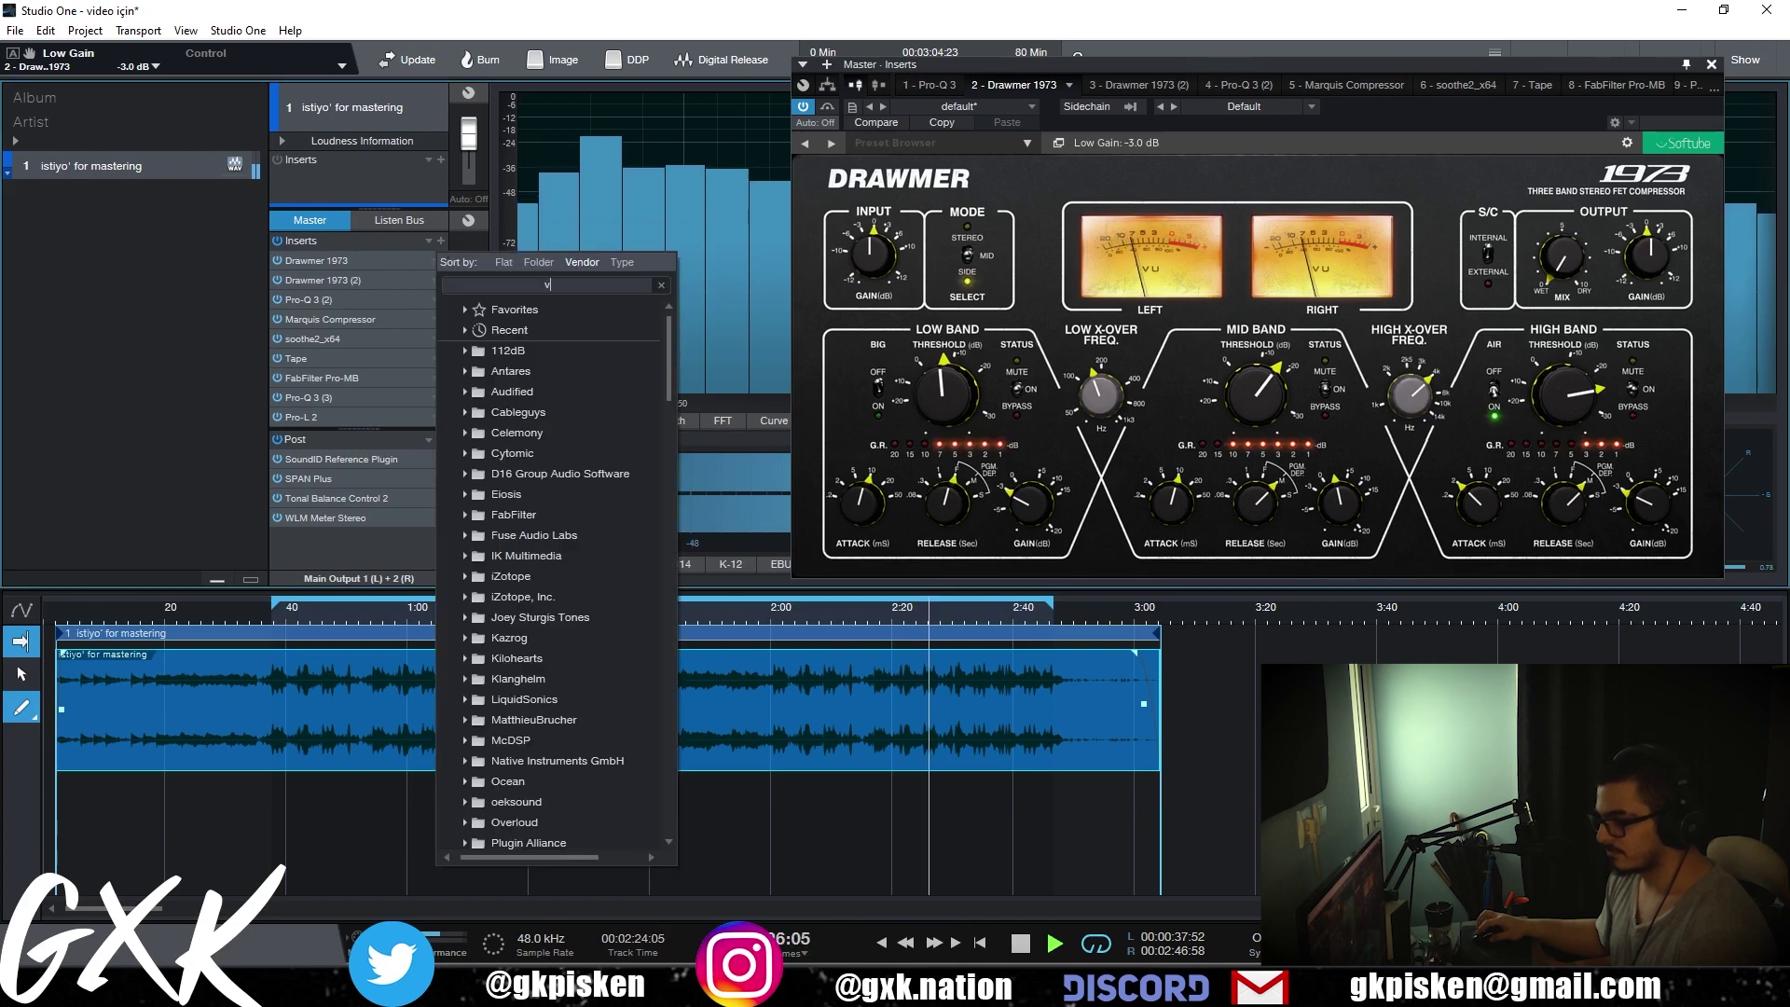
{"action": "type", "text": "vq"}
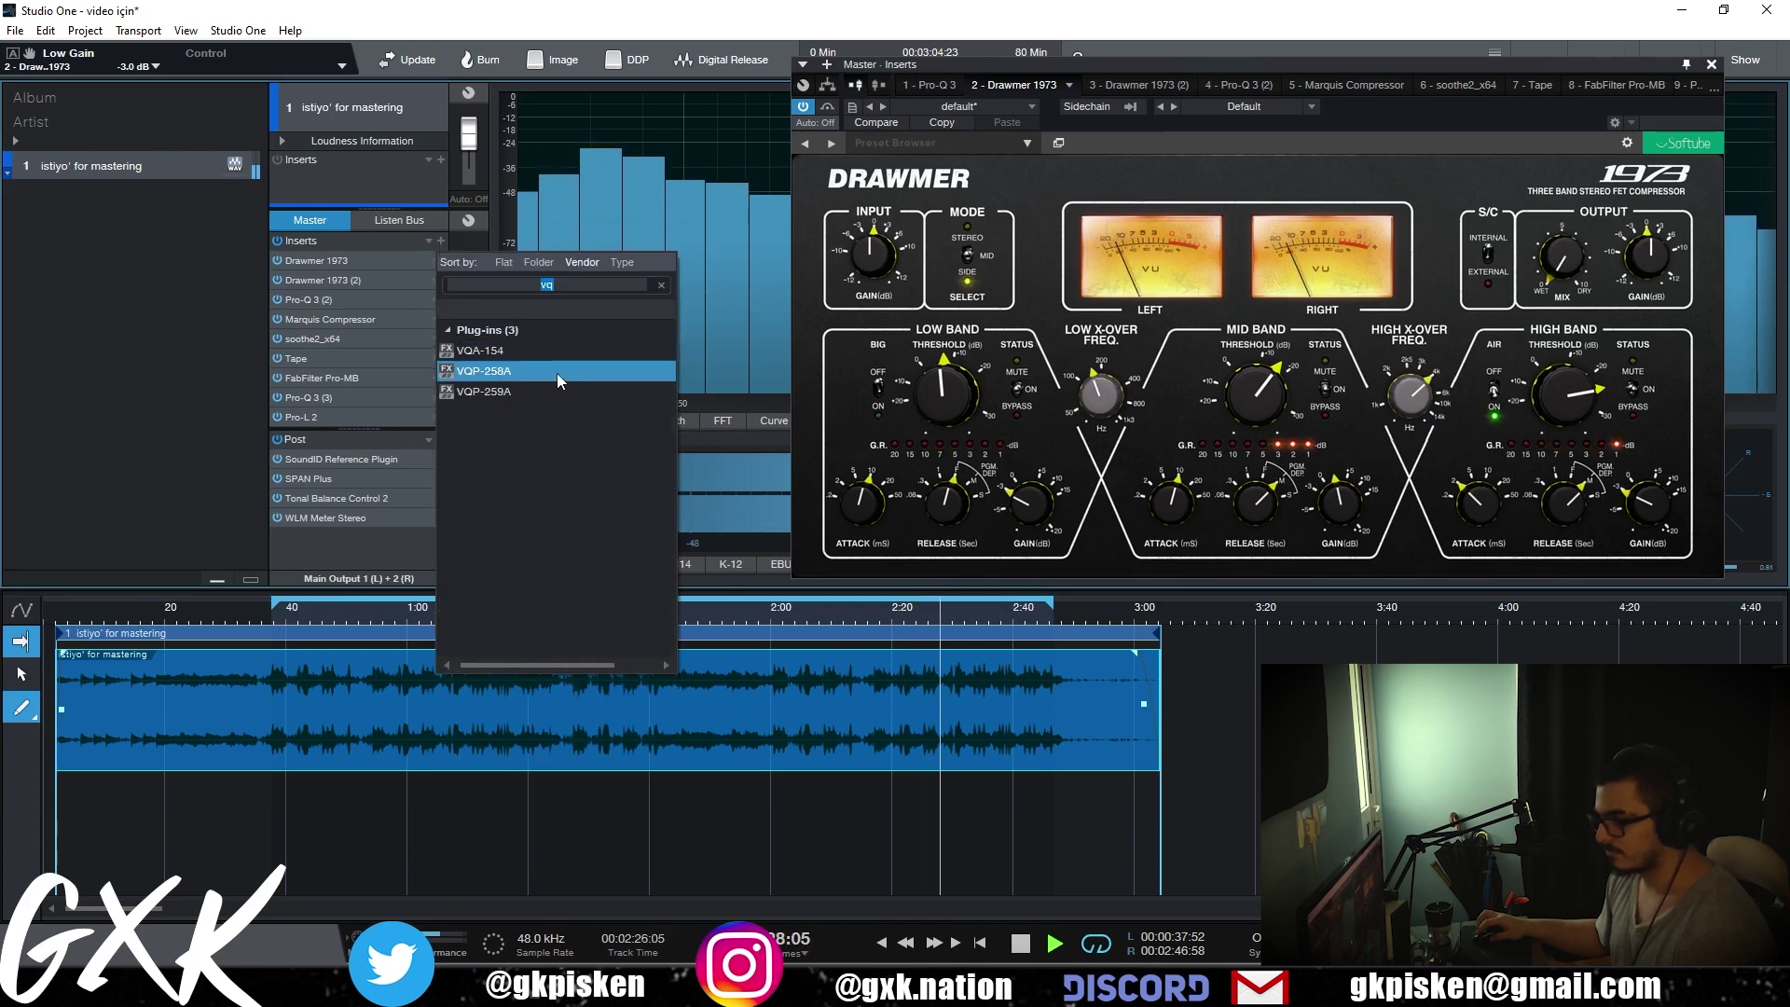
{"action": "double_click", "coordinate": [556, 373]}
{"action": "key", "text": "space"}
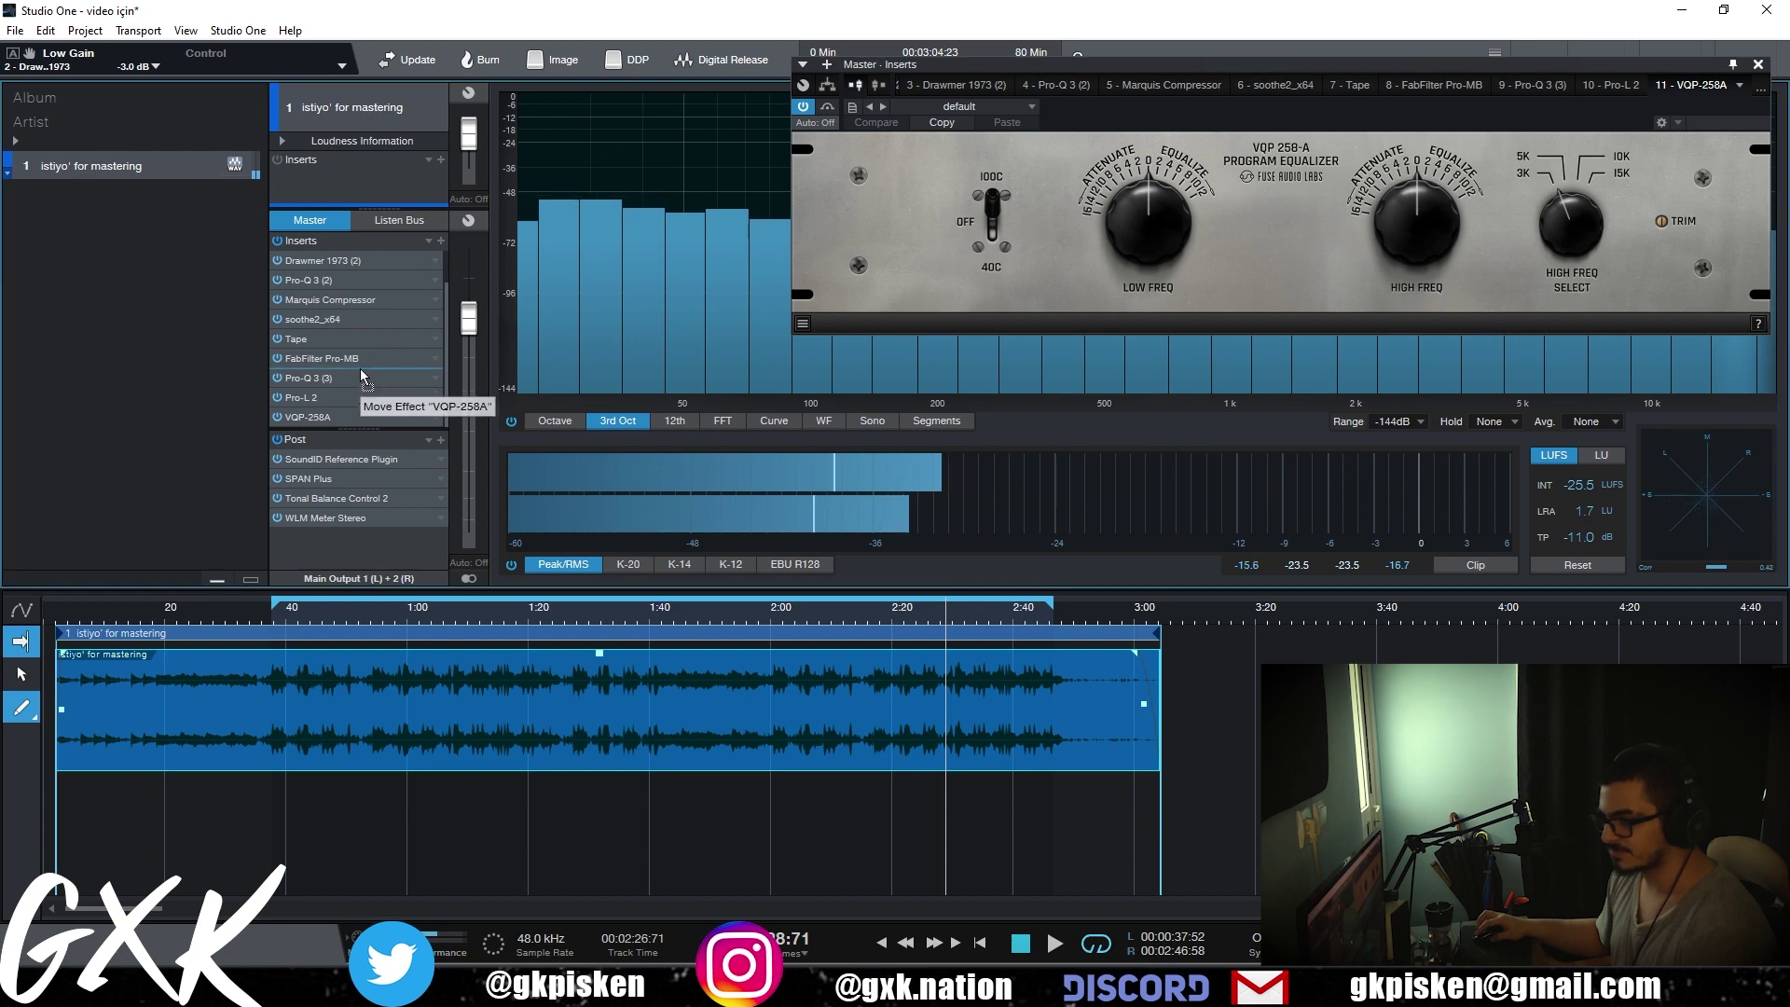
{"action": "left_click_drag", "start_coordinate": [362, 376], "coordinate": [362, 372]}
- In the VQP-258A, attenuate the lows at 40C and boost the highs at 5 KC, listening during playback
{"action": "left_click_drag", "start_coordinate": [1156, 229], "coordinate": [1168, 235]}
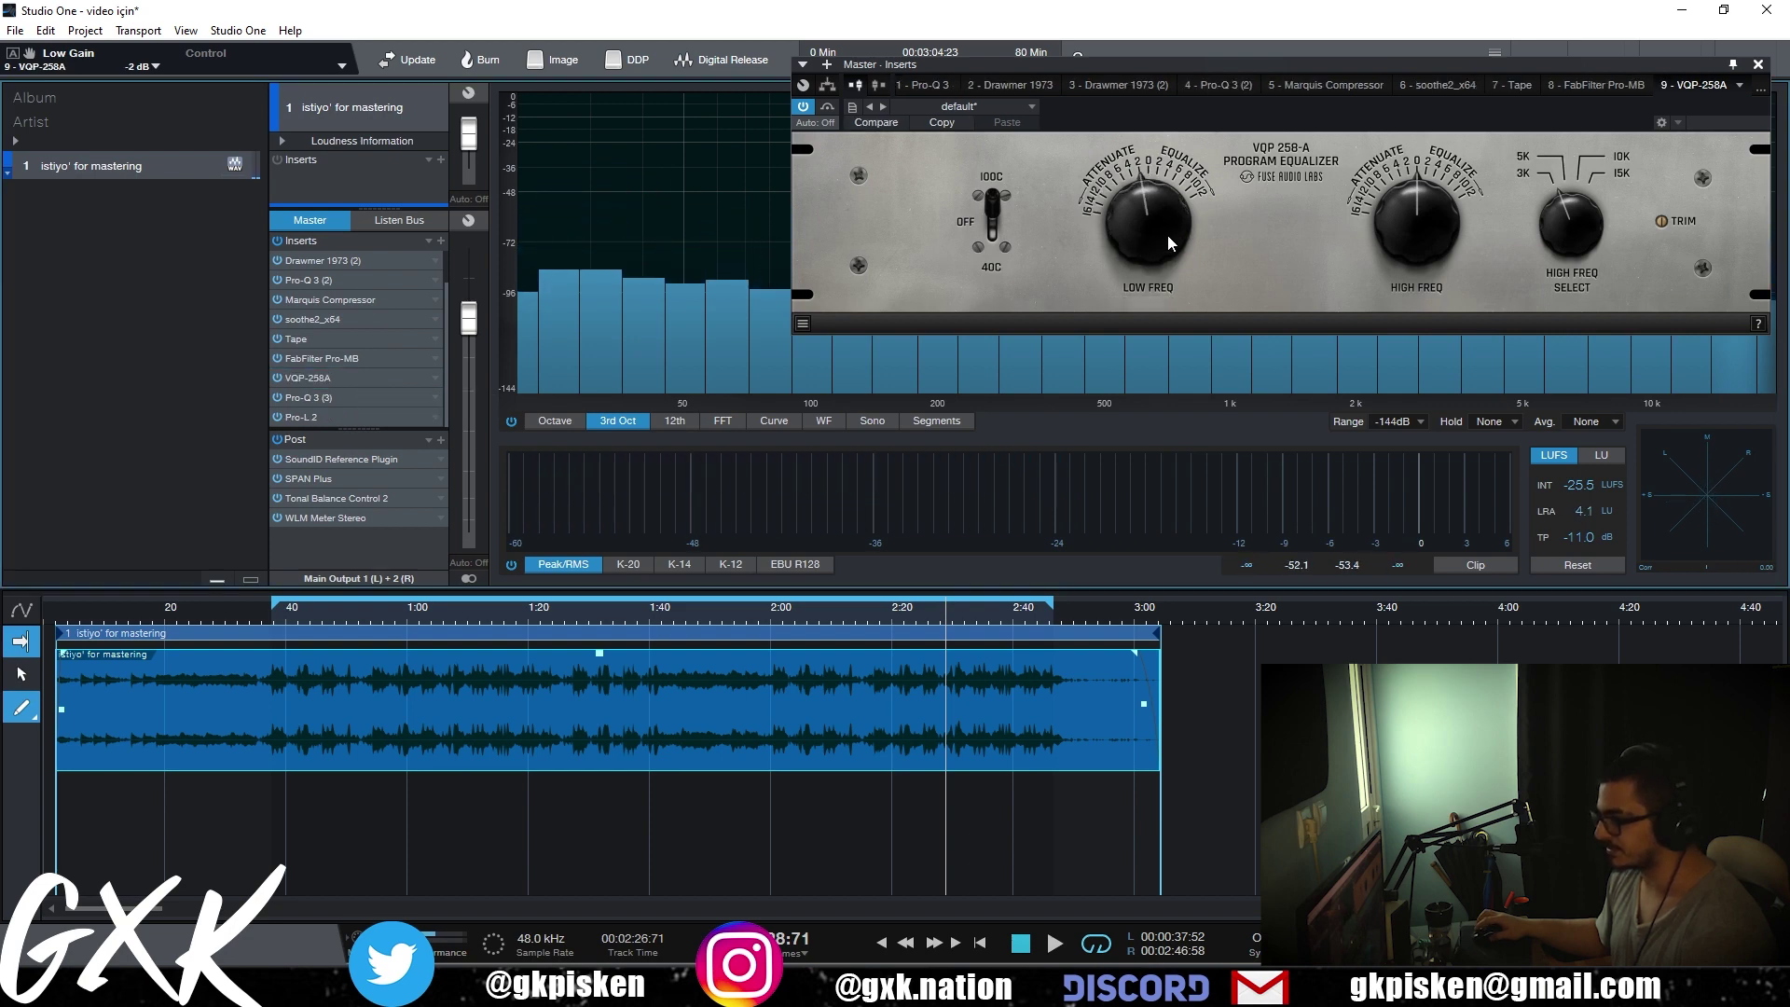
{"action": "left_click", "coordinate": [988, 216]}
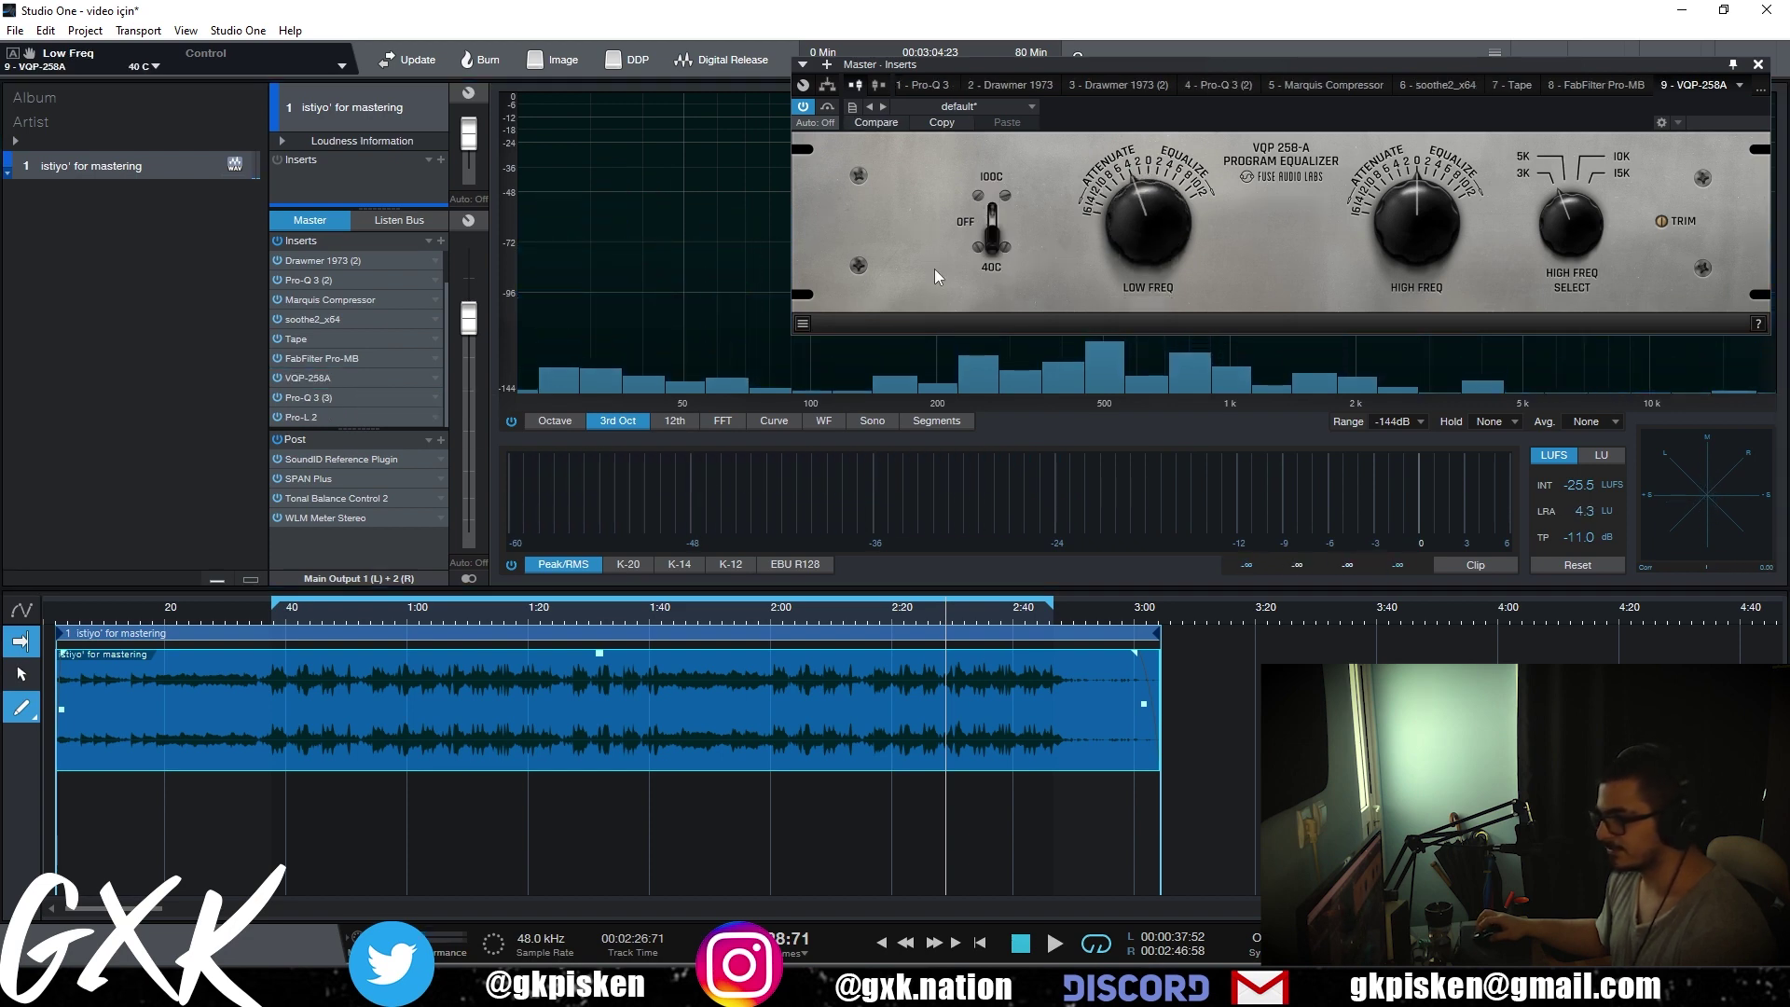
{"action": "mouse_move", "coordinate": [1168, 247]}
{"action": "left_mouse_down"}
{"action": "mouse_move", "coordinate": [1140, 310]}
{"action": "mouse_move", "coordinate": [1156, 233]}
{"action": "left_mouse_up"}
{"action": "left_click_drag", "start_coordinate": [1410, 238], "coordinate": [1585, 218]}
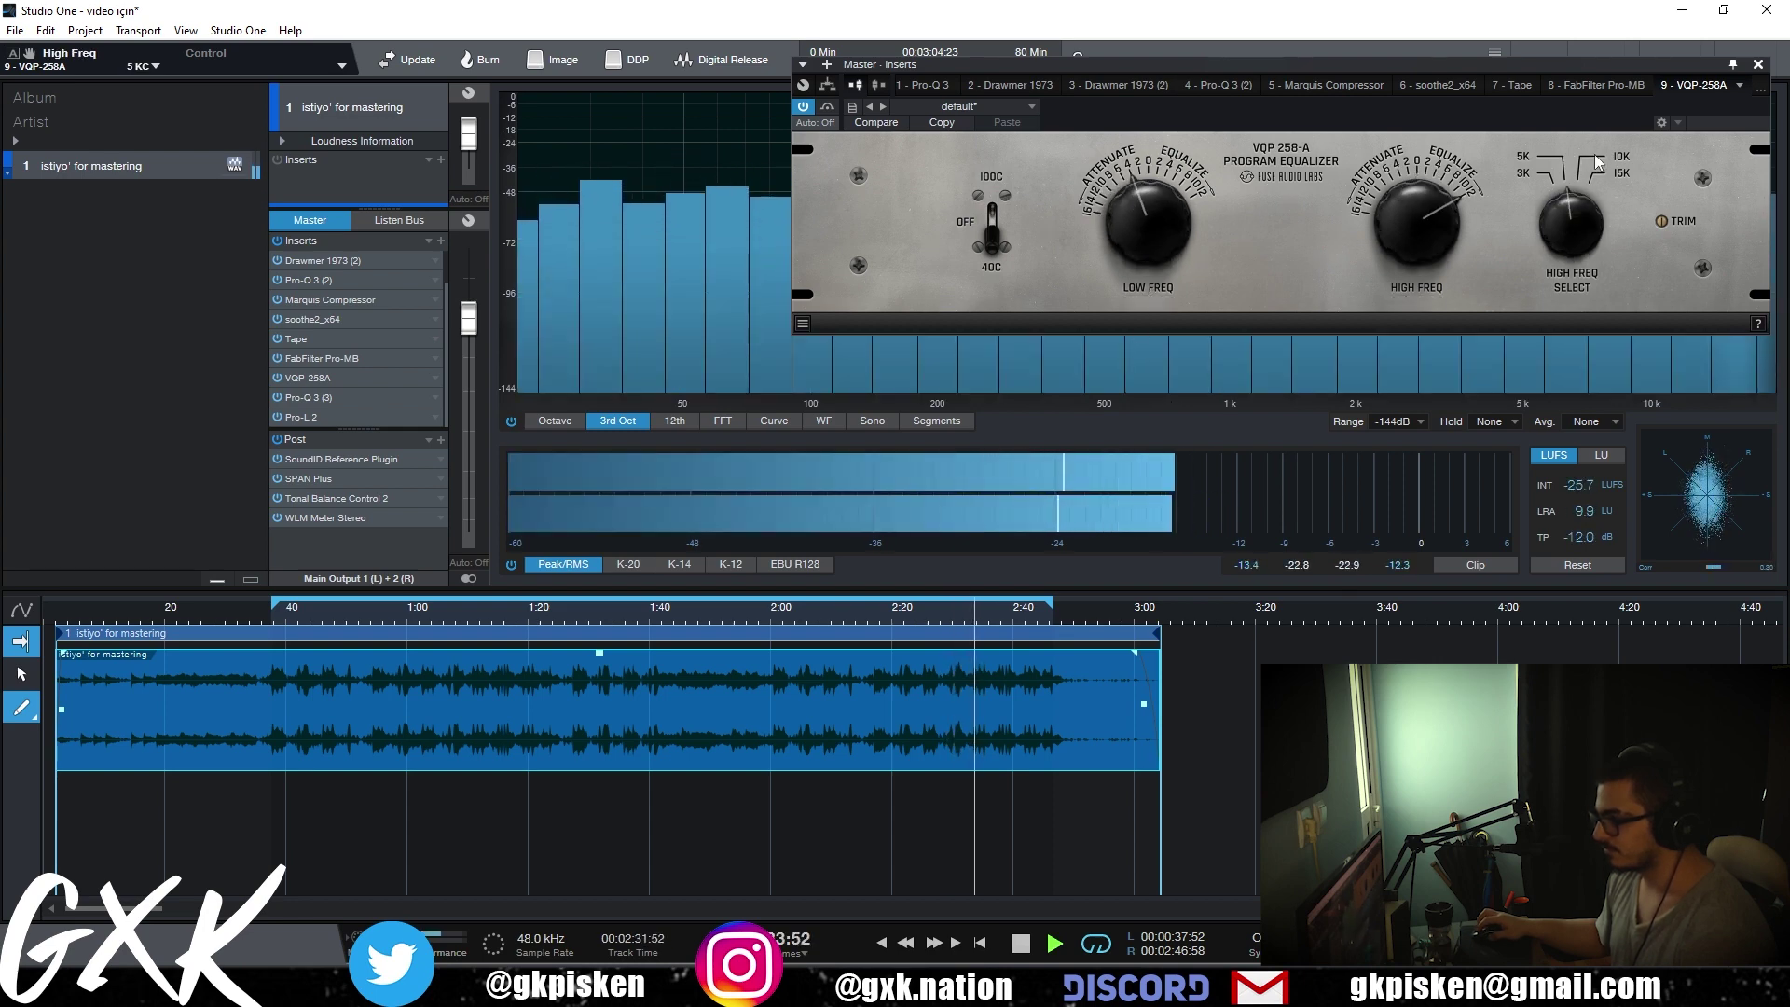
{"action": "left_click_drag", "start_coordinate": [1170, 261], "coordinate": [1148, 222]}
- In the second Drawmer 1973, adjust the side high gain and set the side mid gain to 2.1 dB
{"action": "scroll", "coordinate": [366, 278], "scroll_direction": "up", "scroll_amount": 2}
{"action": "double_click", "coordinate": [349, 300]}
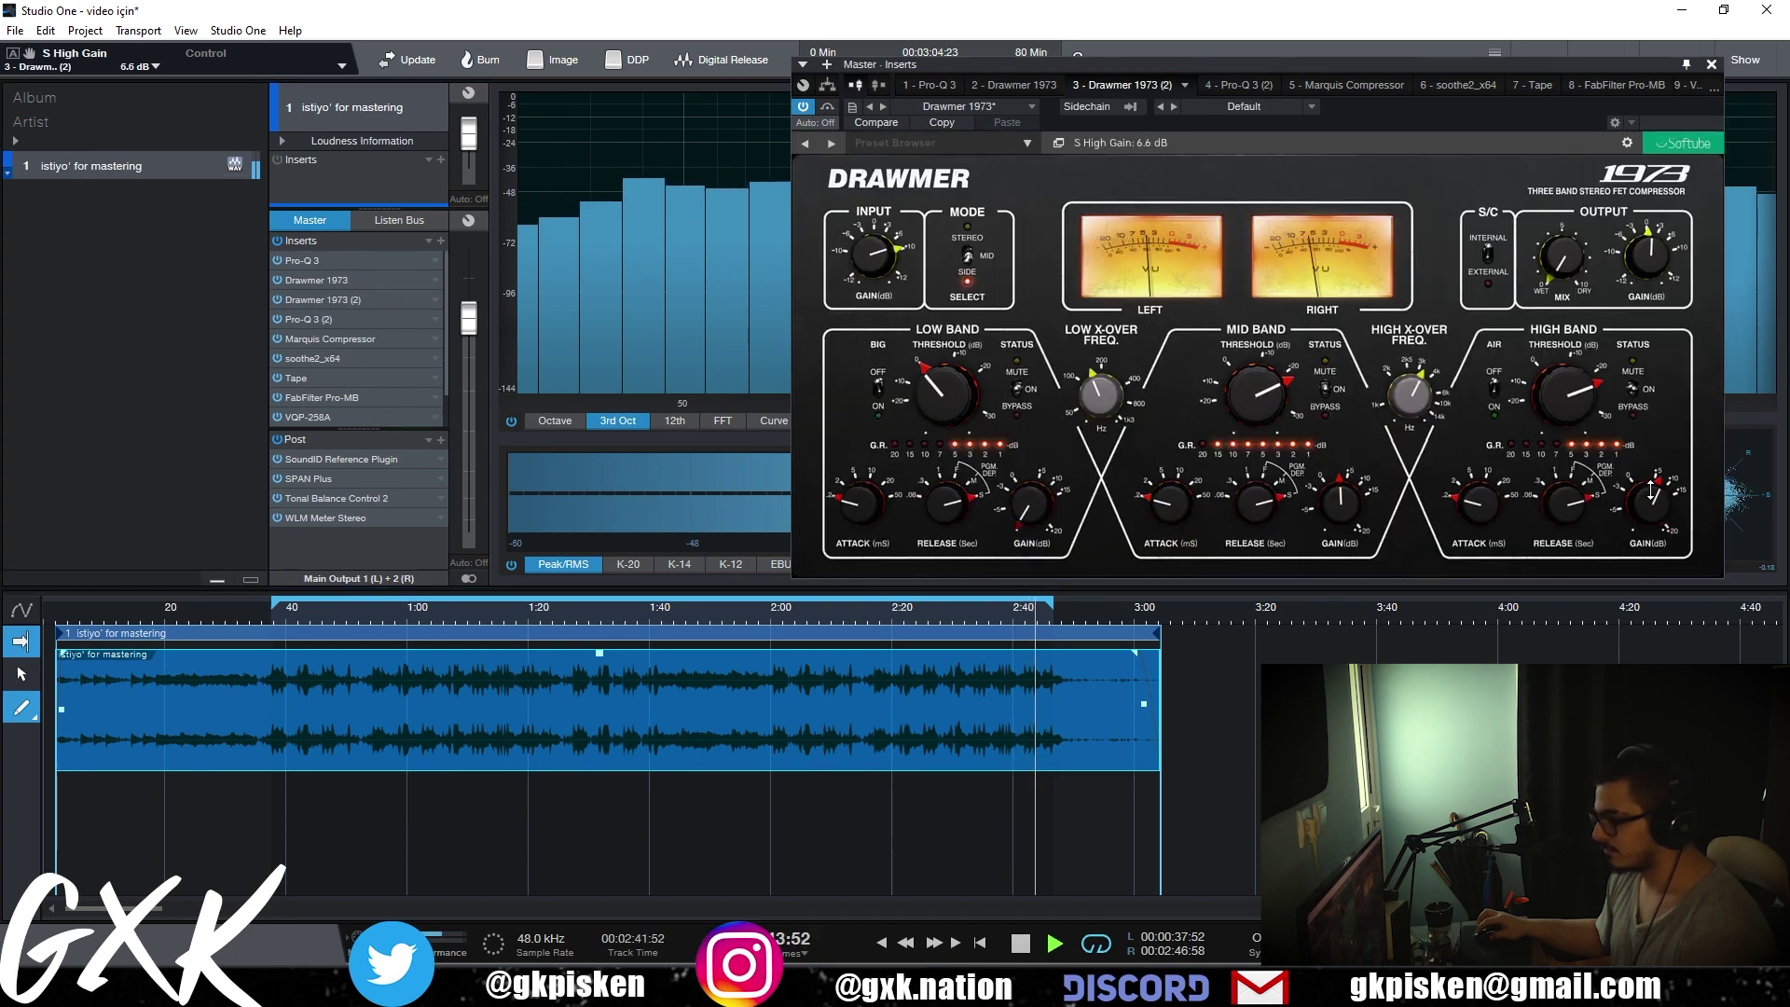
{"action": "left_click_drag", "start_coordinate": [1359, 434], "coordinate": [1325, 490]}
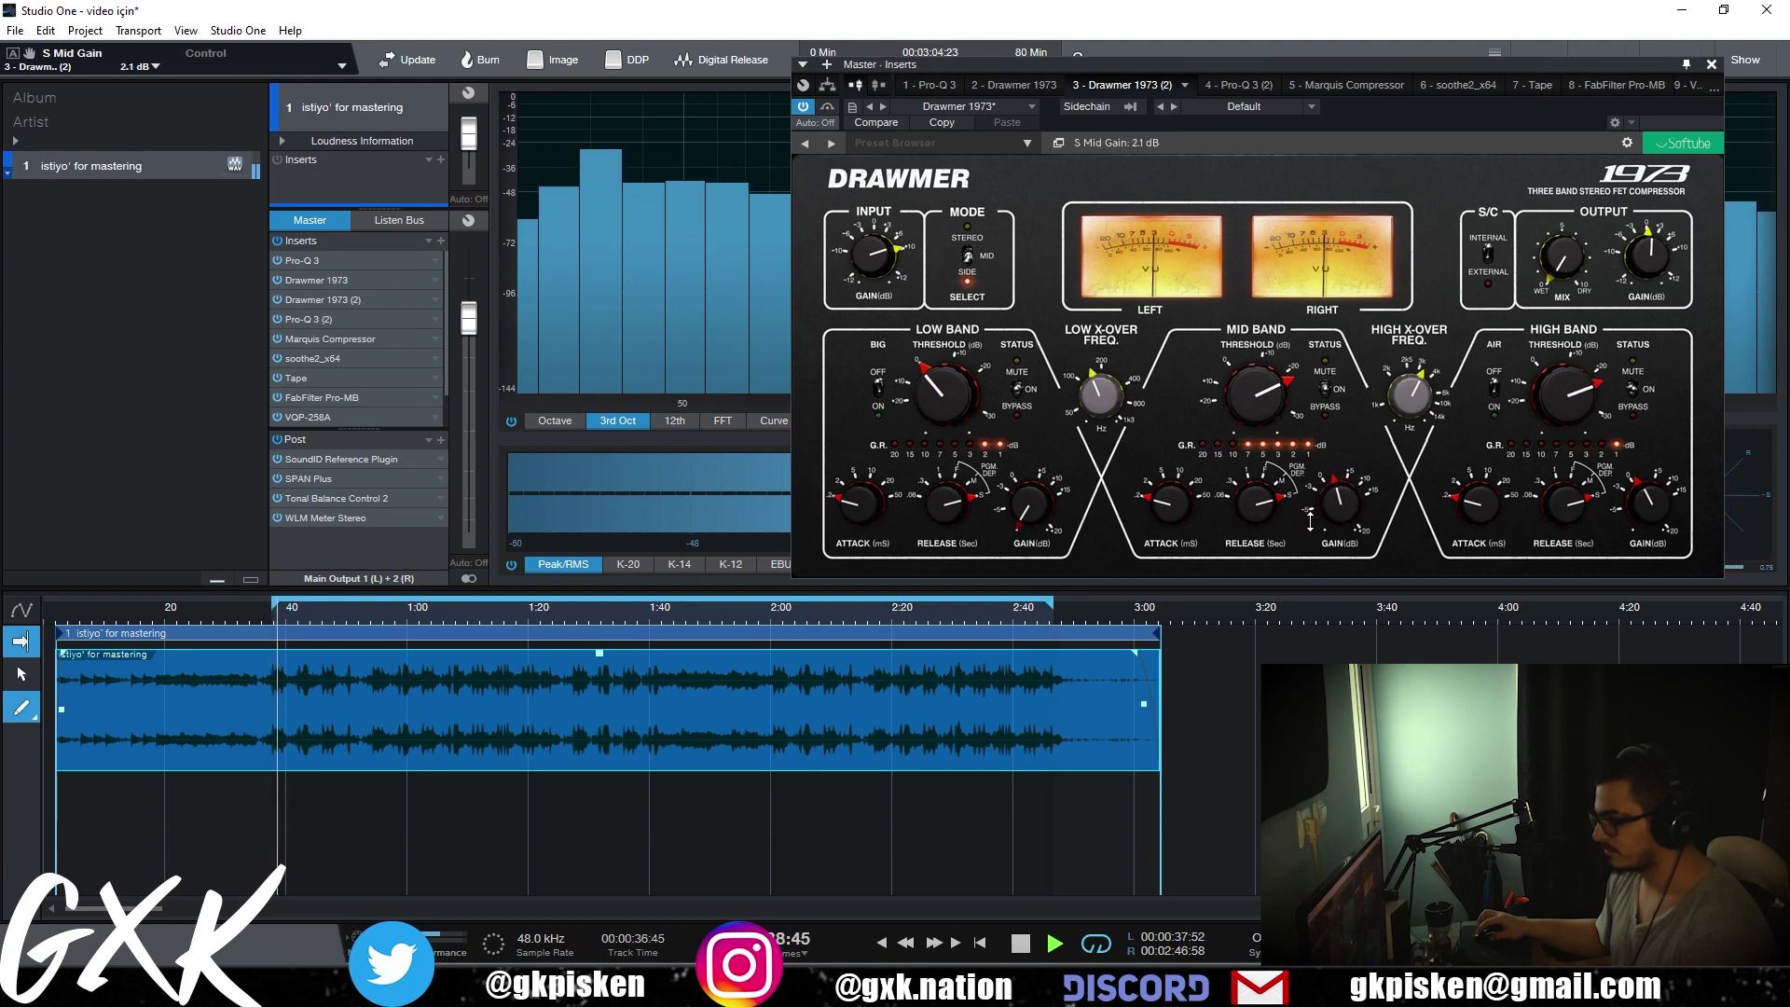
- Open Tonal Balance Control 2 and examine the playing track against the Modern target in the Broad and Fine views
{"action": "double_click", "coordinate": [345, 499]}
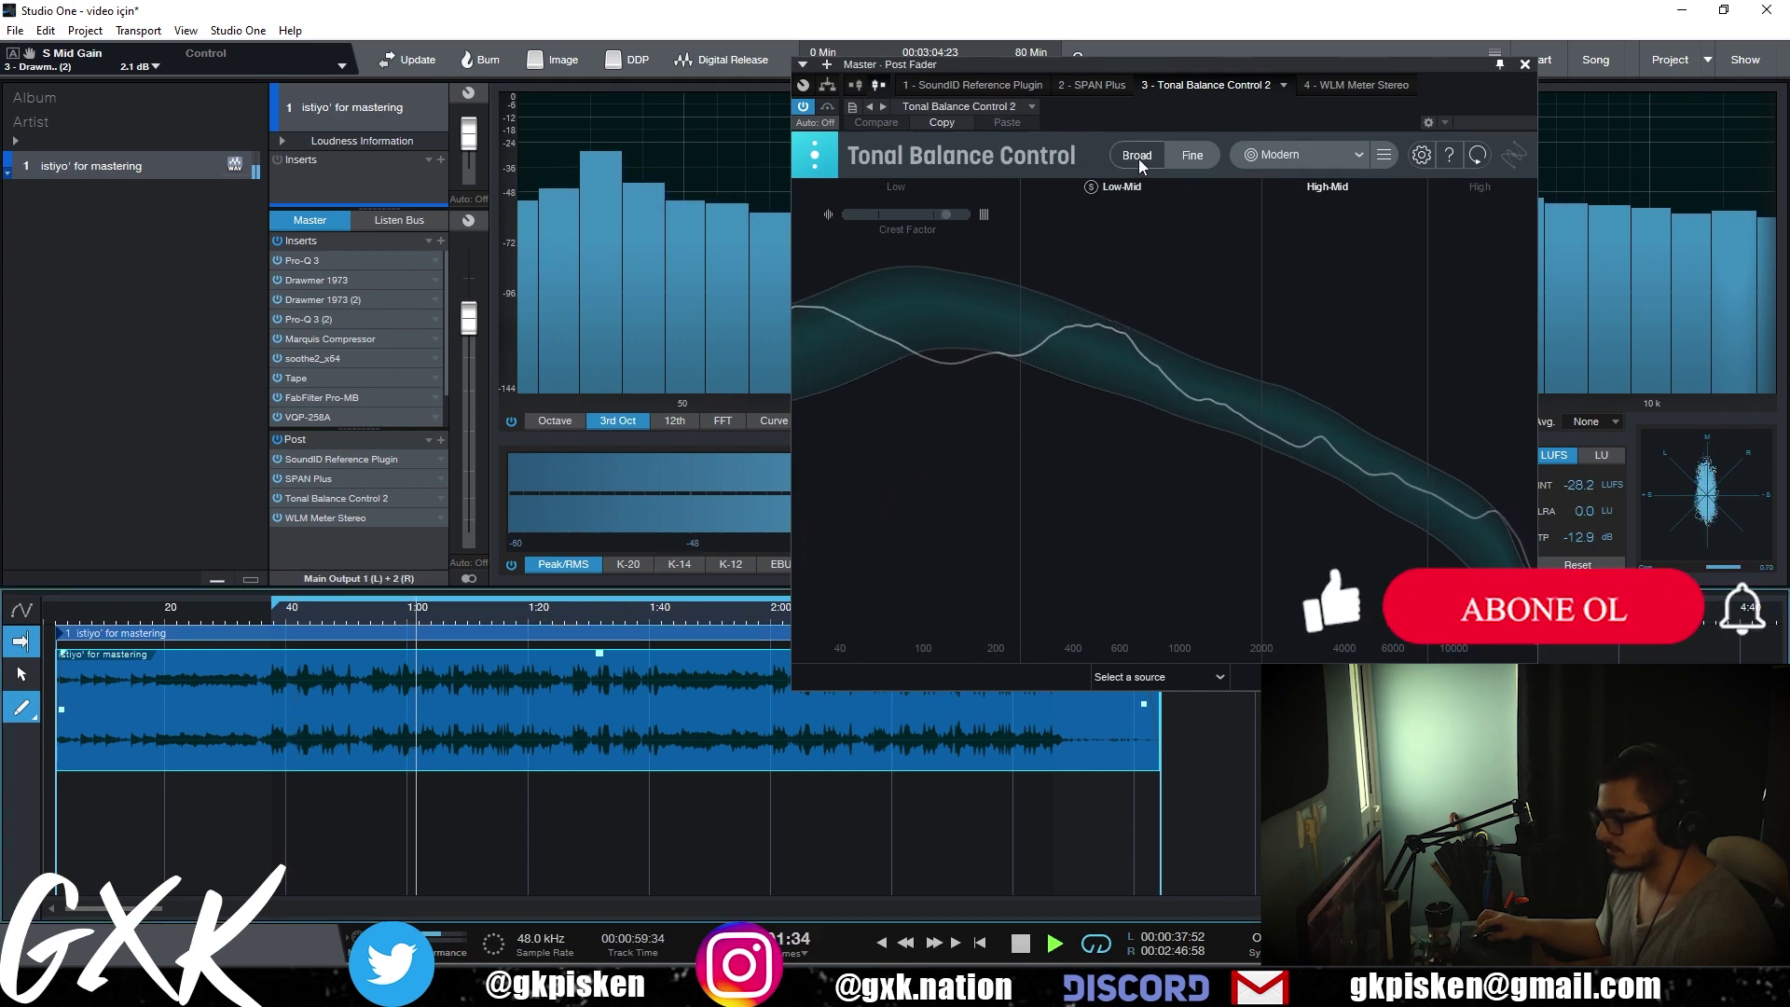
{"action": "left_click", "coordinate": [1138, 158]}
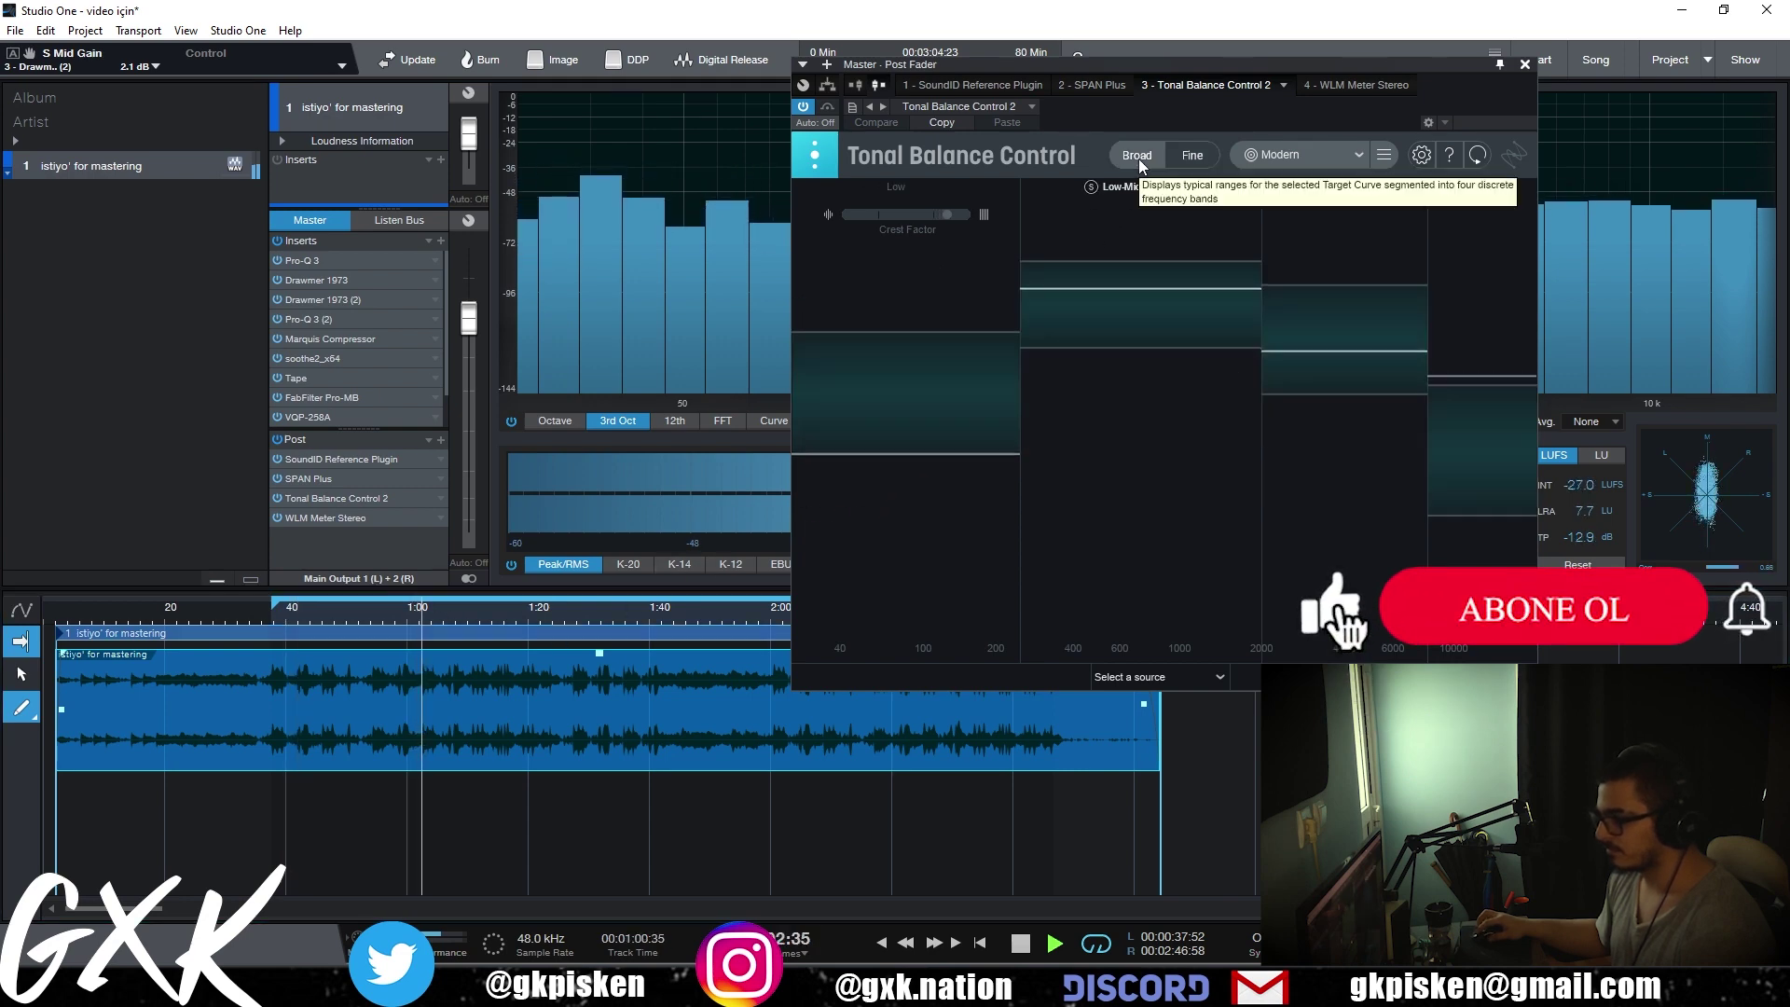
{"action": "left_click", "coordinate": [1188, 158]}
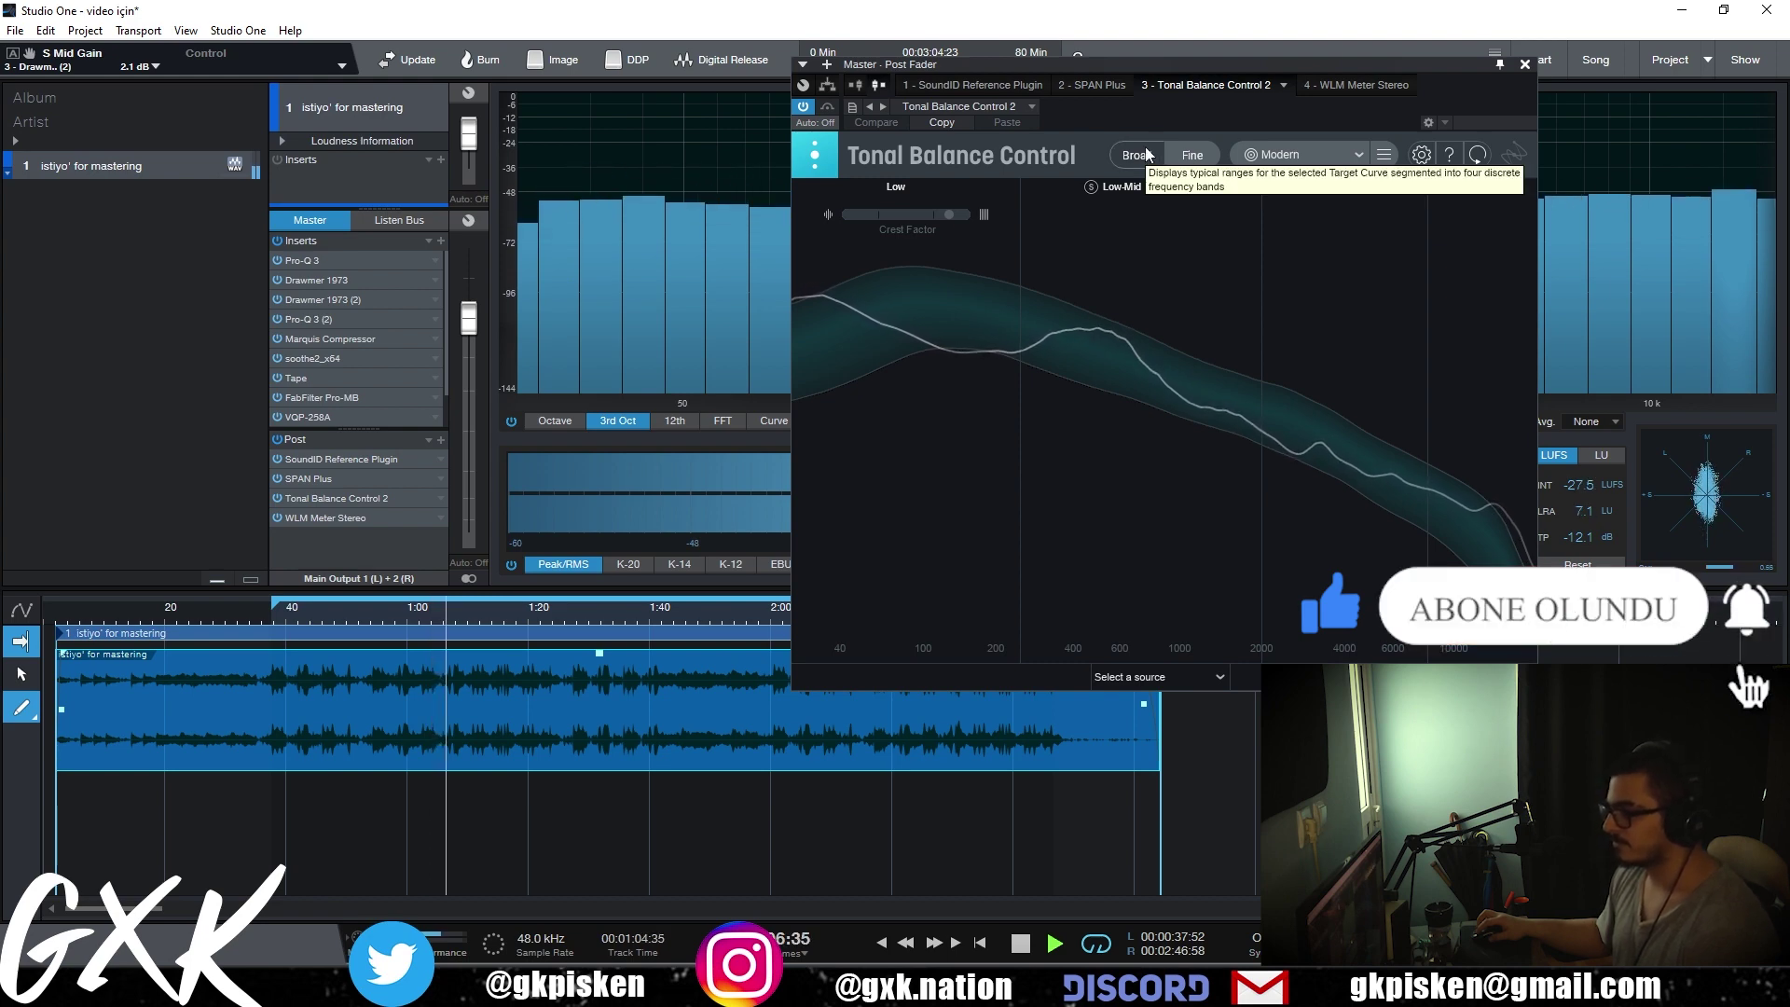
- Move SoundID Reference directly after Tonal Balance Control 2 in the post chain, recheck the Broad and Fine views, and close the window
{"action": "left_click_drag", "start_coordinate": [362, 469], "coordinate": [349, 503]}
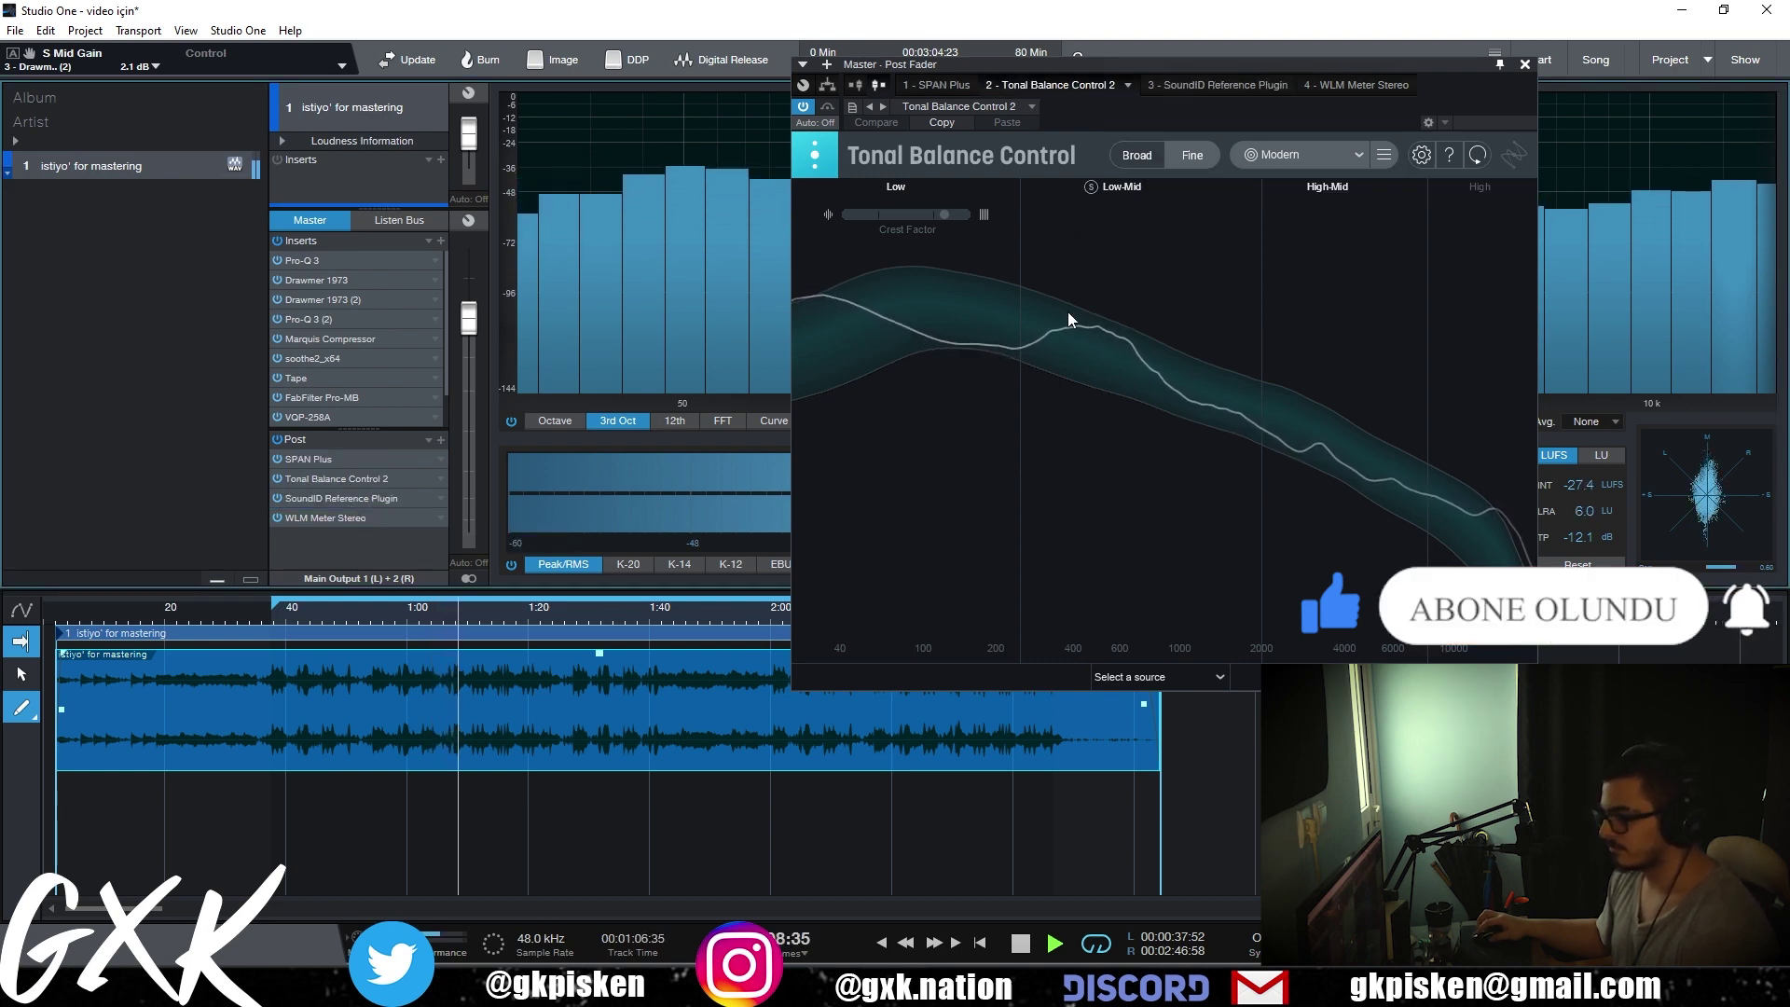
{"action": "left_click", "coordinate": [1145, 152]}
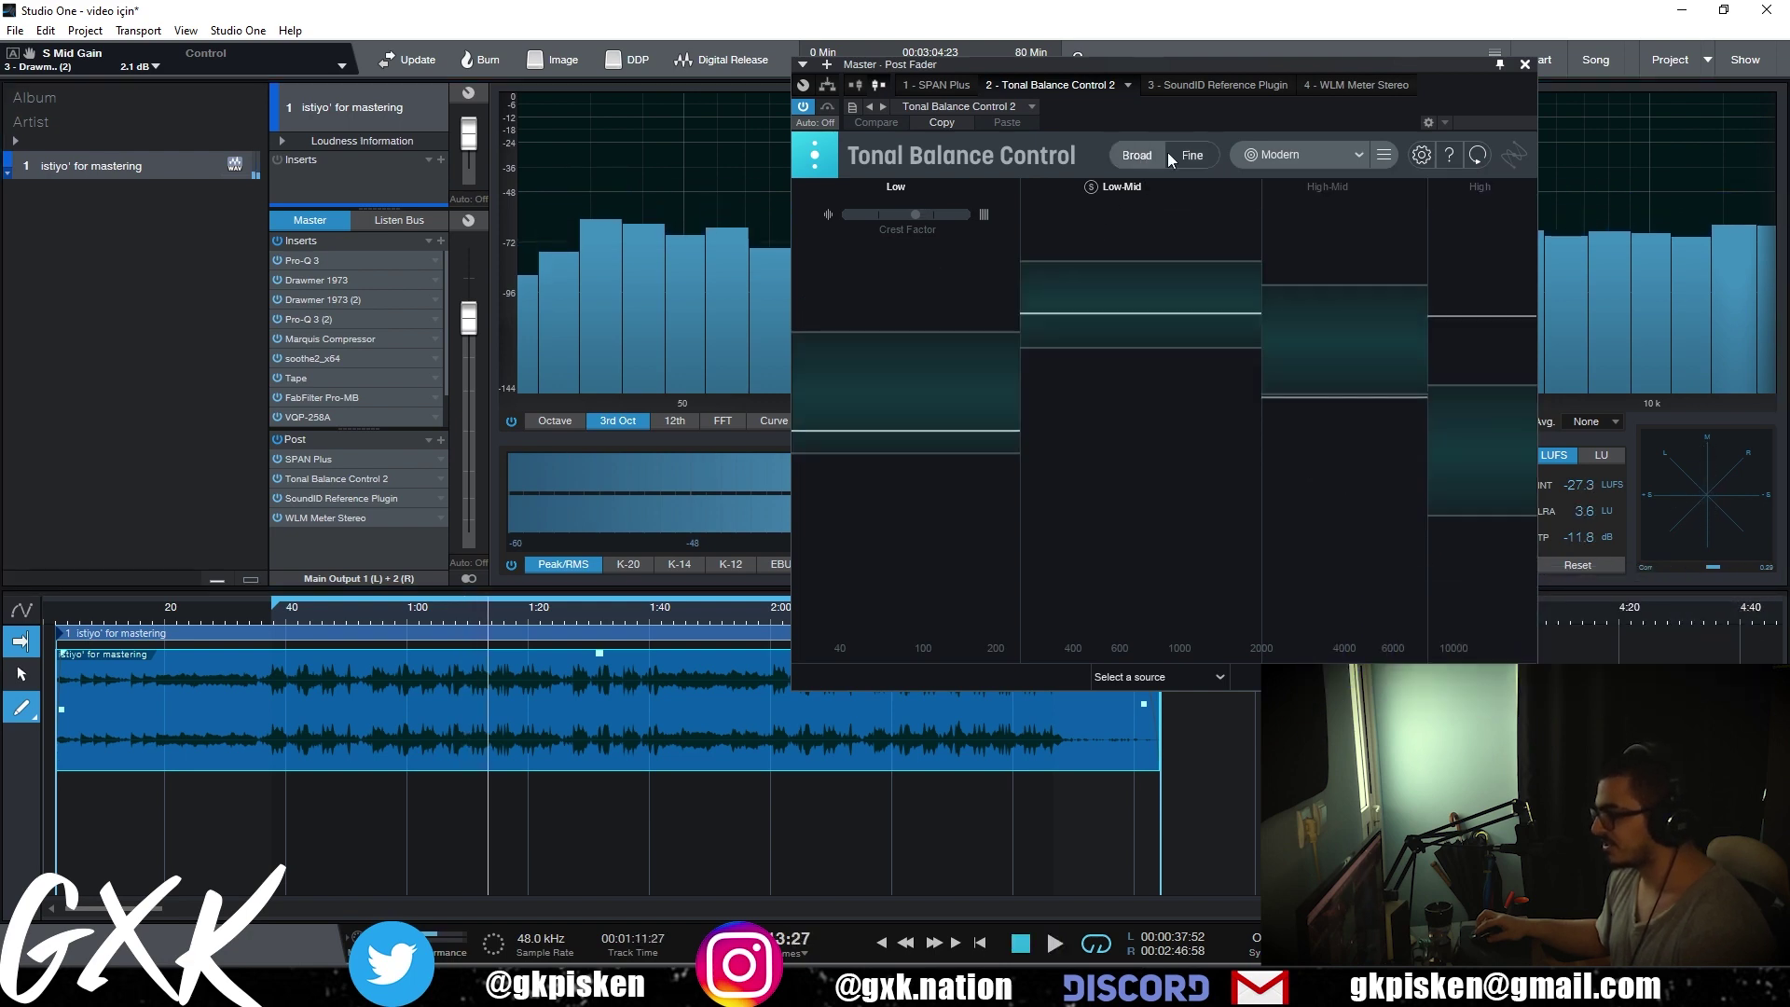
{"action": "left_click", "coordinate": [1179, 152]}
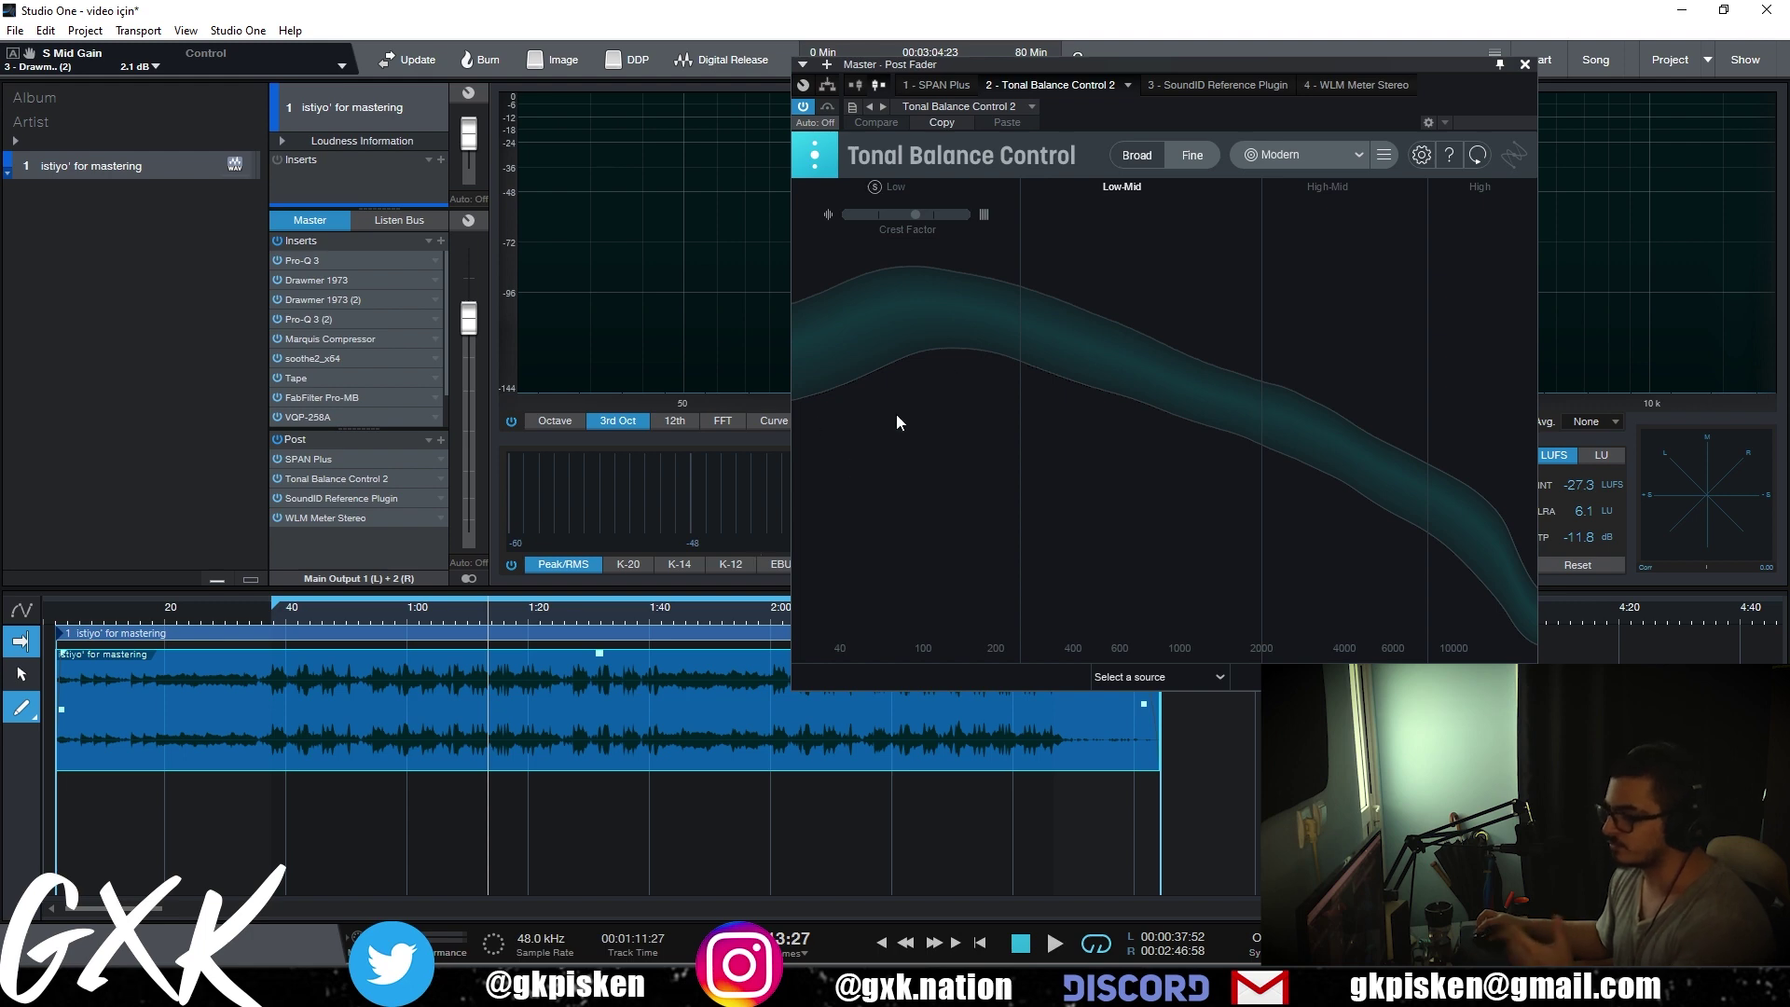
{"action": "left_click", "coordinate": [1524, 64]}
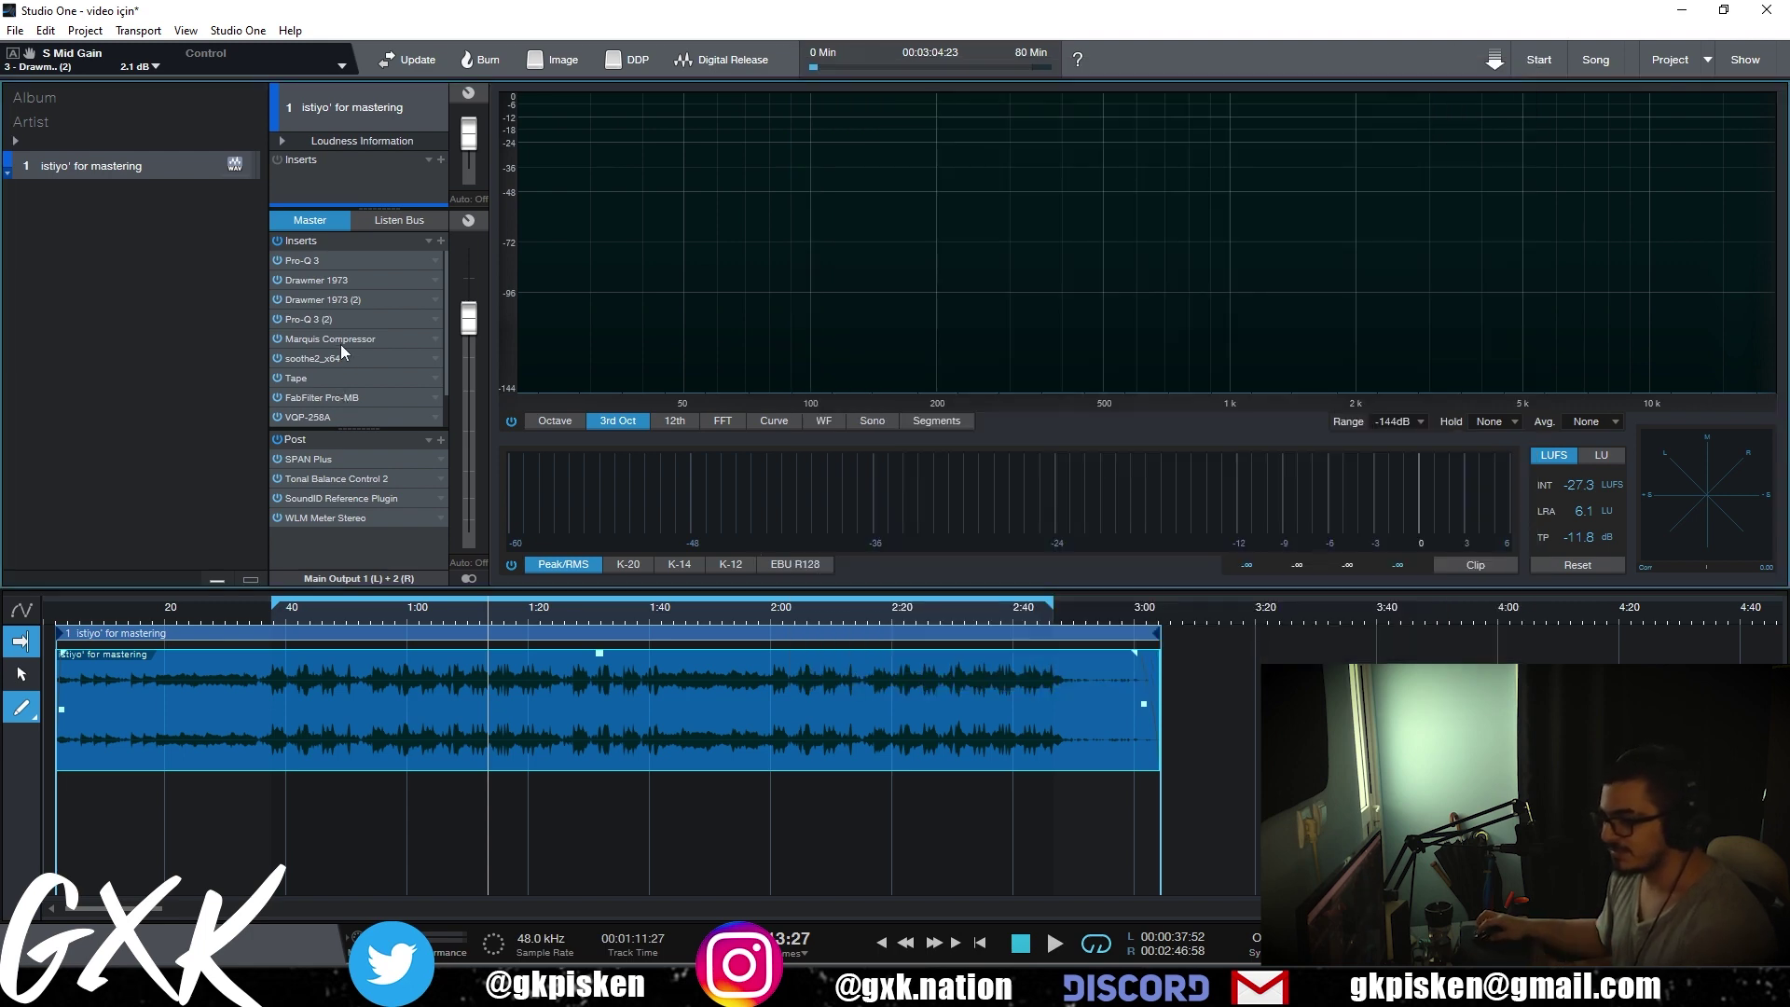
- In Pro-Q 3 (2), set the high shelf to about 10.9 kHz, -2.04 dB and Q 0.801, and start playback
{"action": "left_click", "coordinate": [329, 319]}
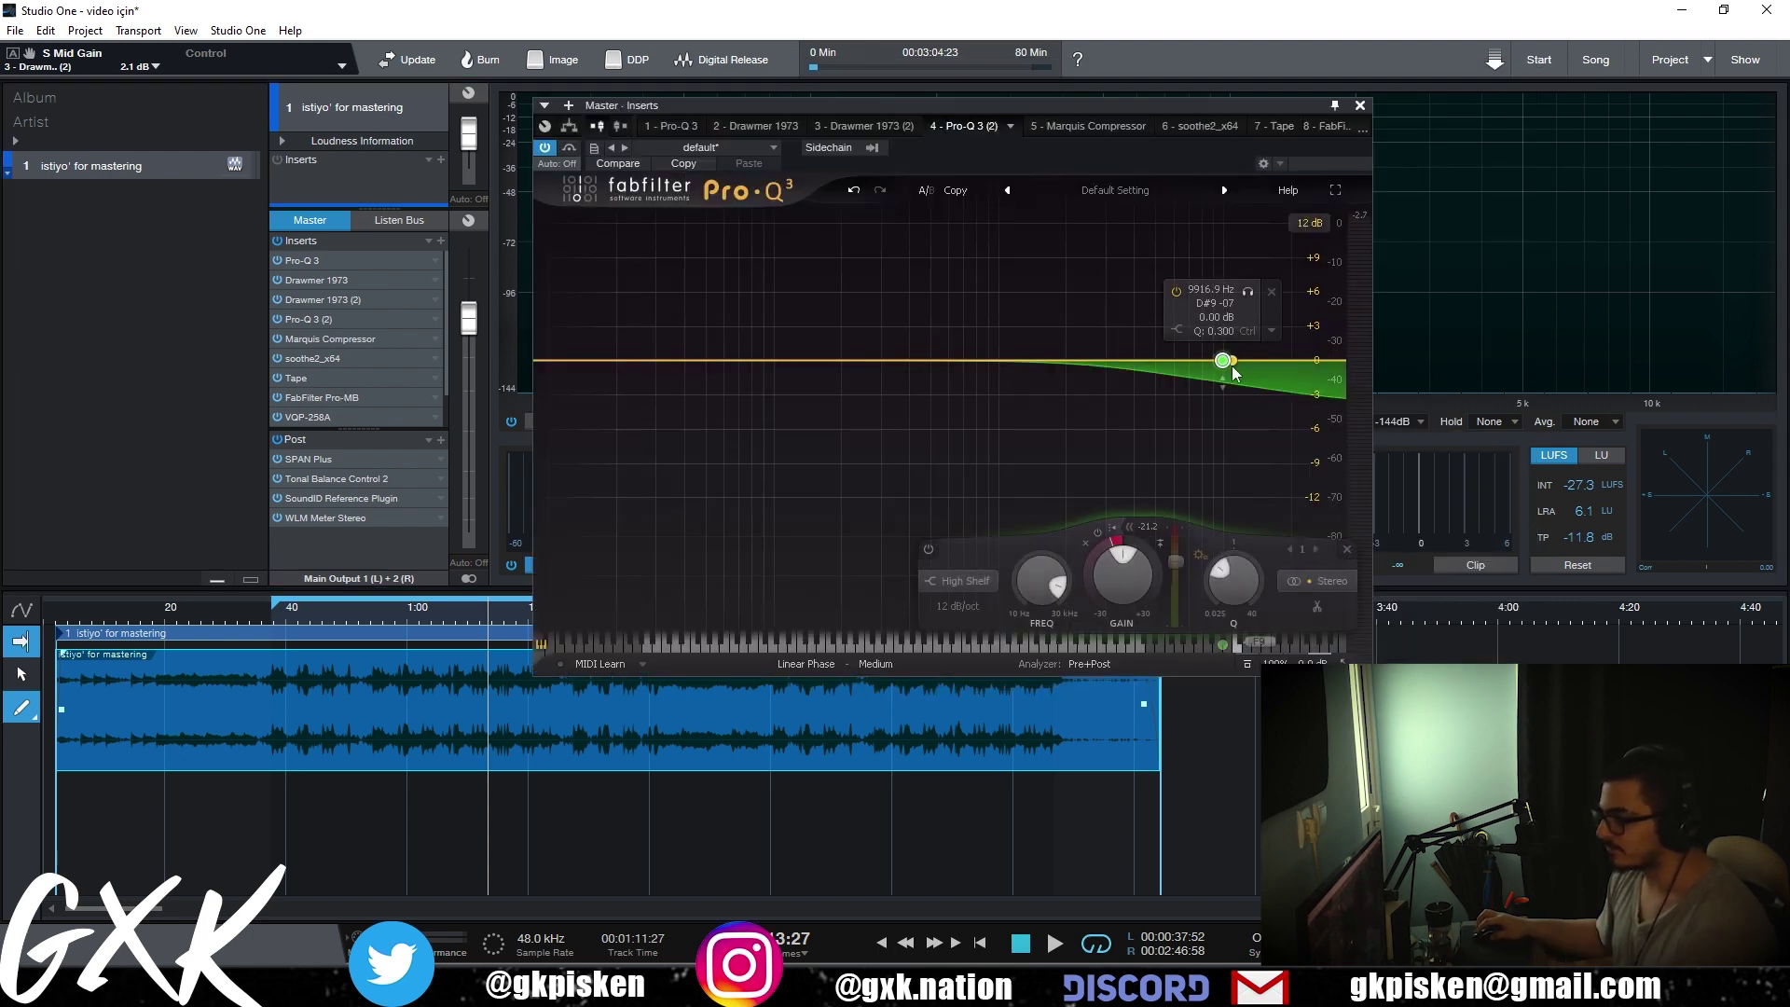
{"action": "scroll", "coordinate": [1235, 371], "scroll_direction": "down", "scroll_amount": 2}
{"action": "left_click_drag", "start_coordinate": [1235, 370], "coordinate": [1234, 383]}
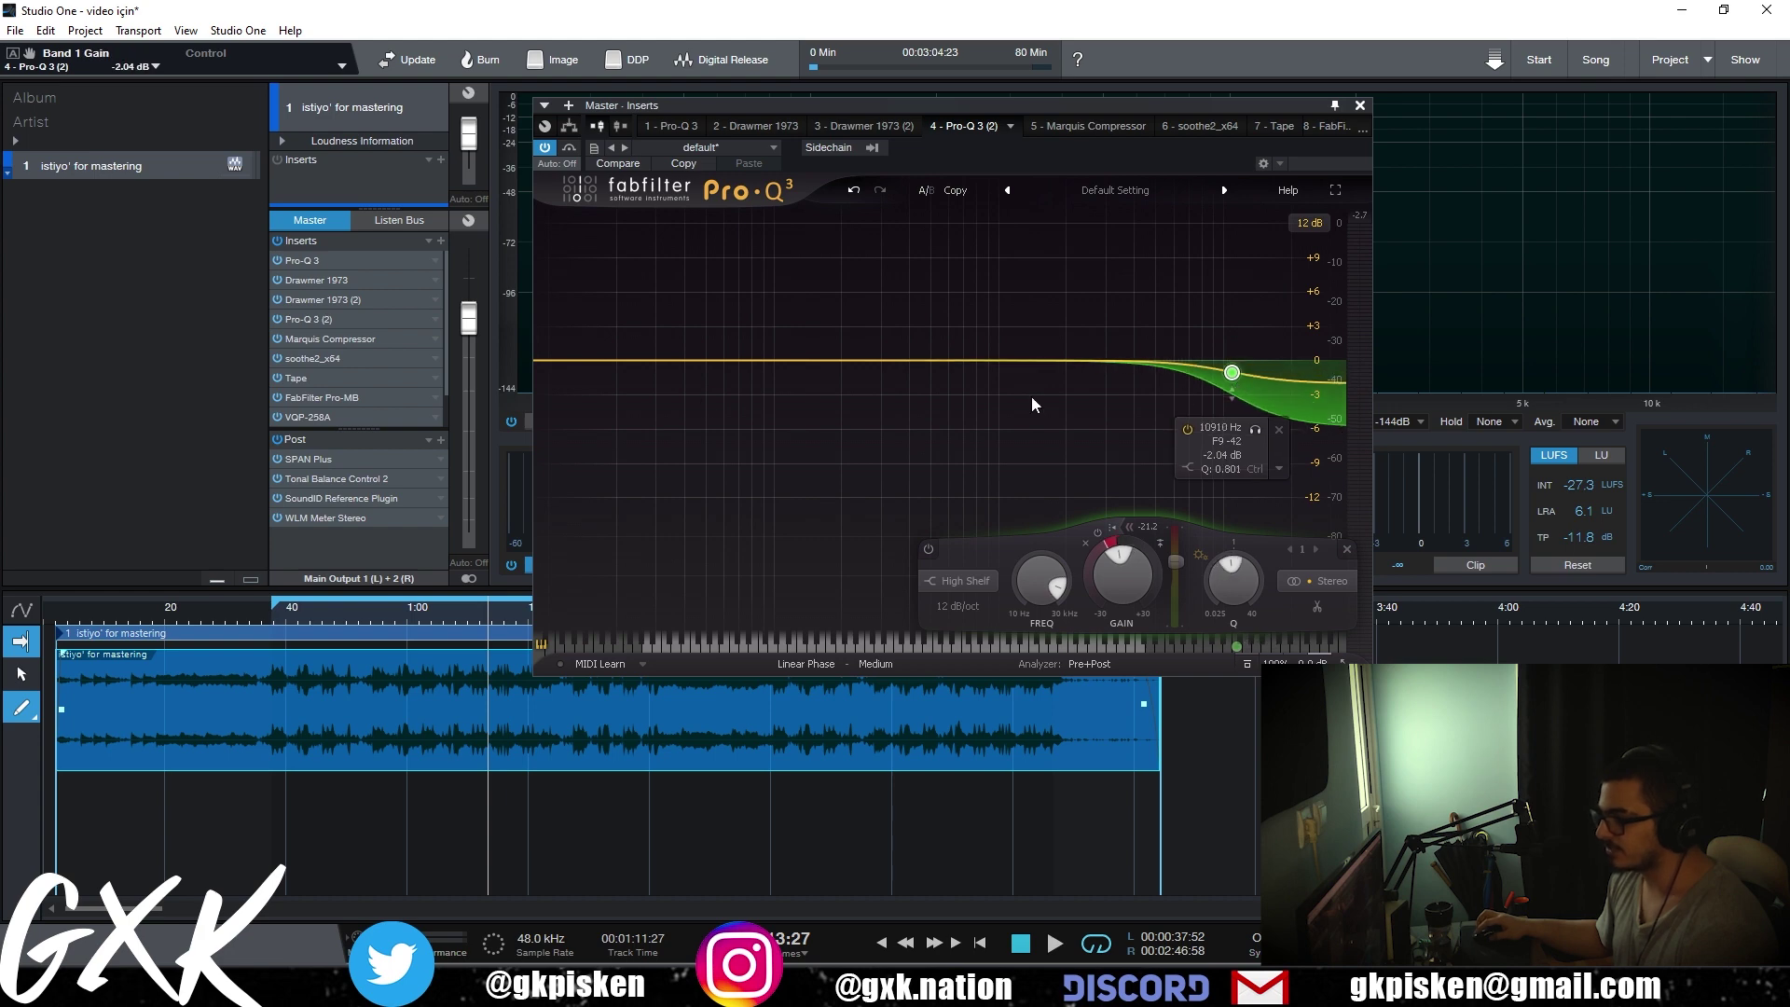
{"action": "key", "text": "space"}
- Add bell boosts of +0.66 dB at about 128 Hz and about +2 dB near 2.5 kHz in Pro-Q 3 (2), and stop playback
{"action": "left_click_drag", "start_coordinate": [729, 371], "coordinate": [797, 356]}
{"action": "mouse_move", "coordinate": [1093, 360]}
{"action": "left_mouse_down"}
{"action": "mouse_move", "coordinate": [1081, 347]}
{"action": "mouse_move", "coordinate": [1125, 353]}
{"action": "mouse_move", "coordinate": [1063, 323]}
{"action": "mouse_move", "coordinate": [1072, 355]}
{"action": "mouse_move", "coordinate": [1088, 341]}
{"action": "left_mouse_up"}
{"action": "scroll", "coordinate": [1084, 338], "scroll_direction": "down", "scroll_amount": 3}
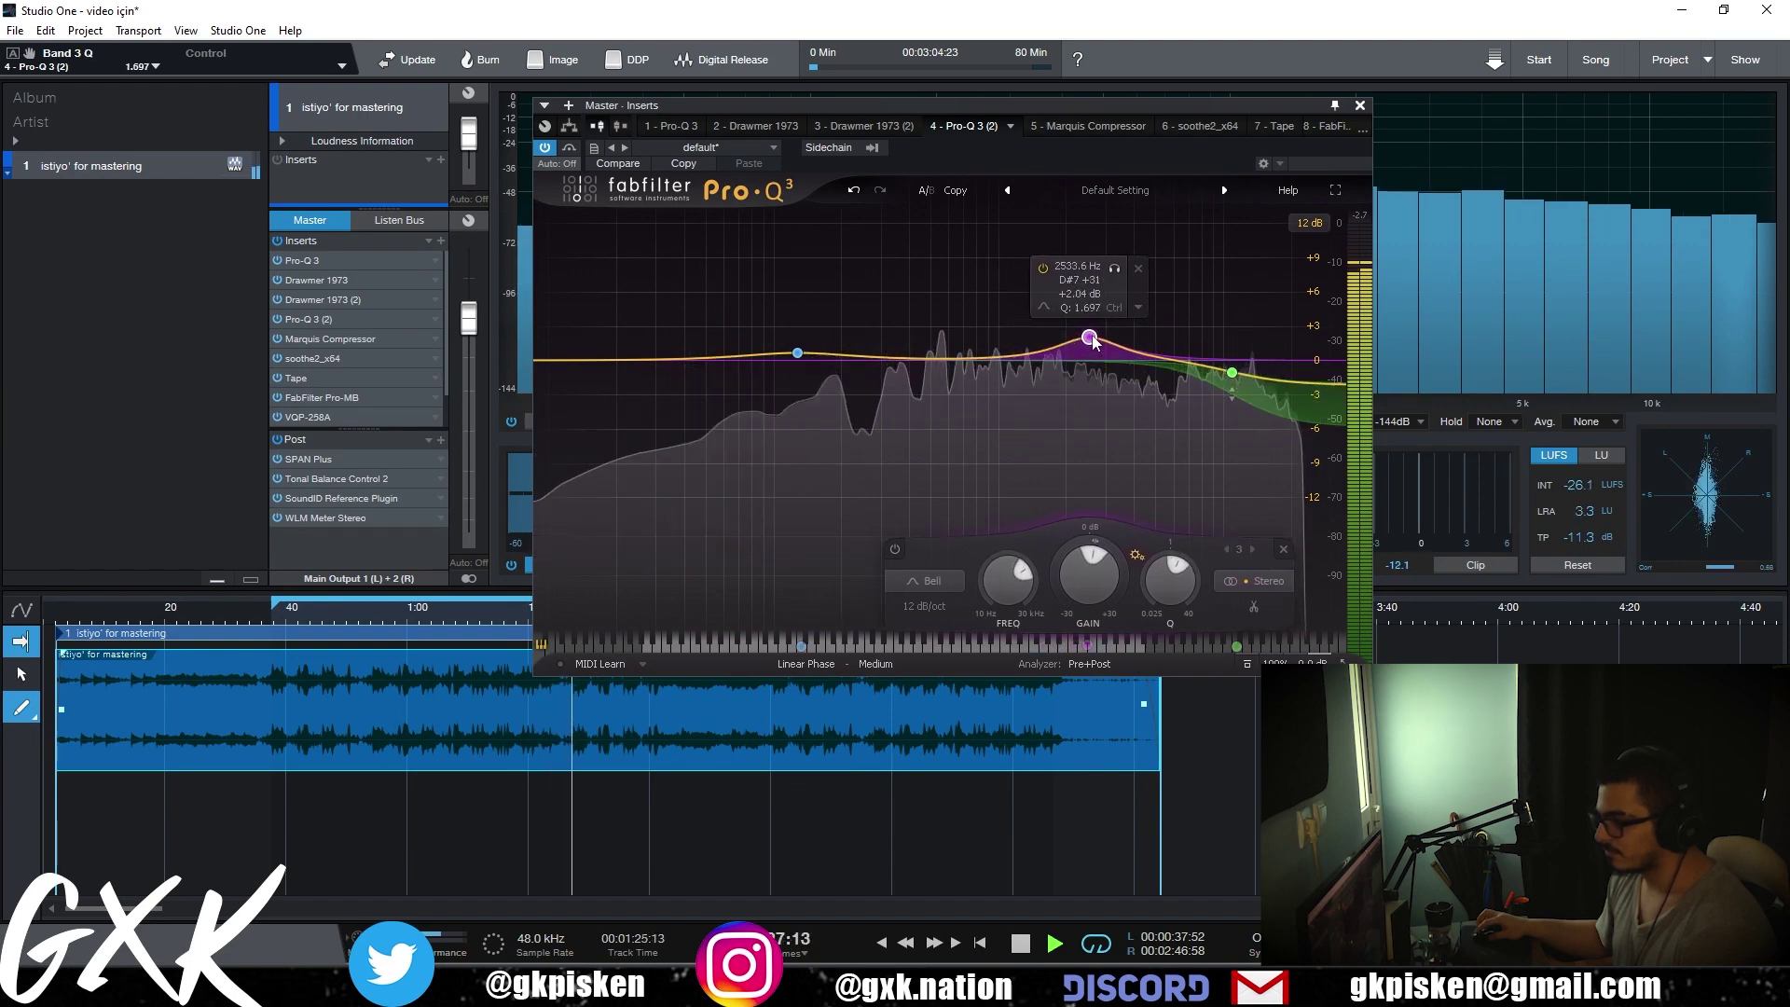
{"action": "key", "text": "space"}
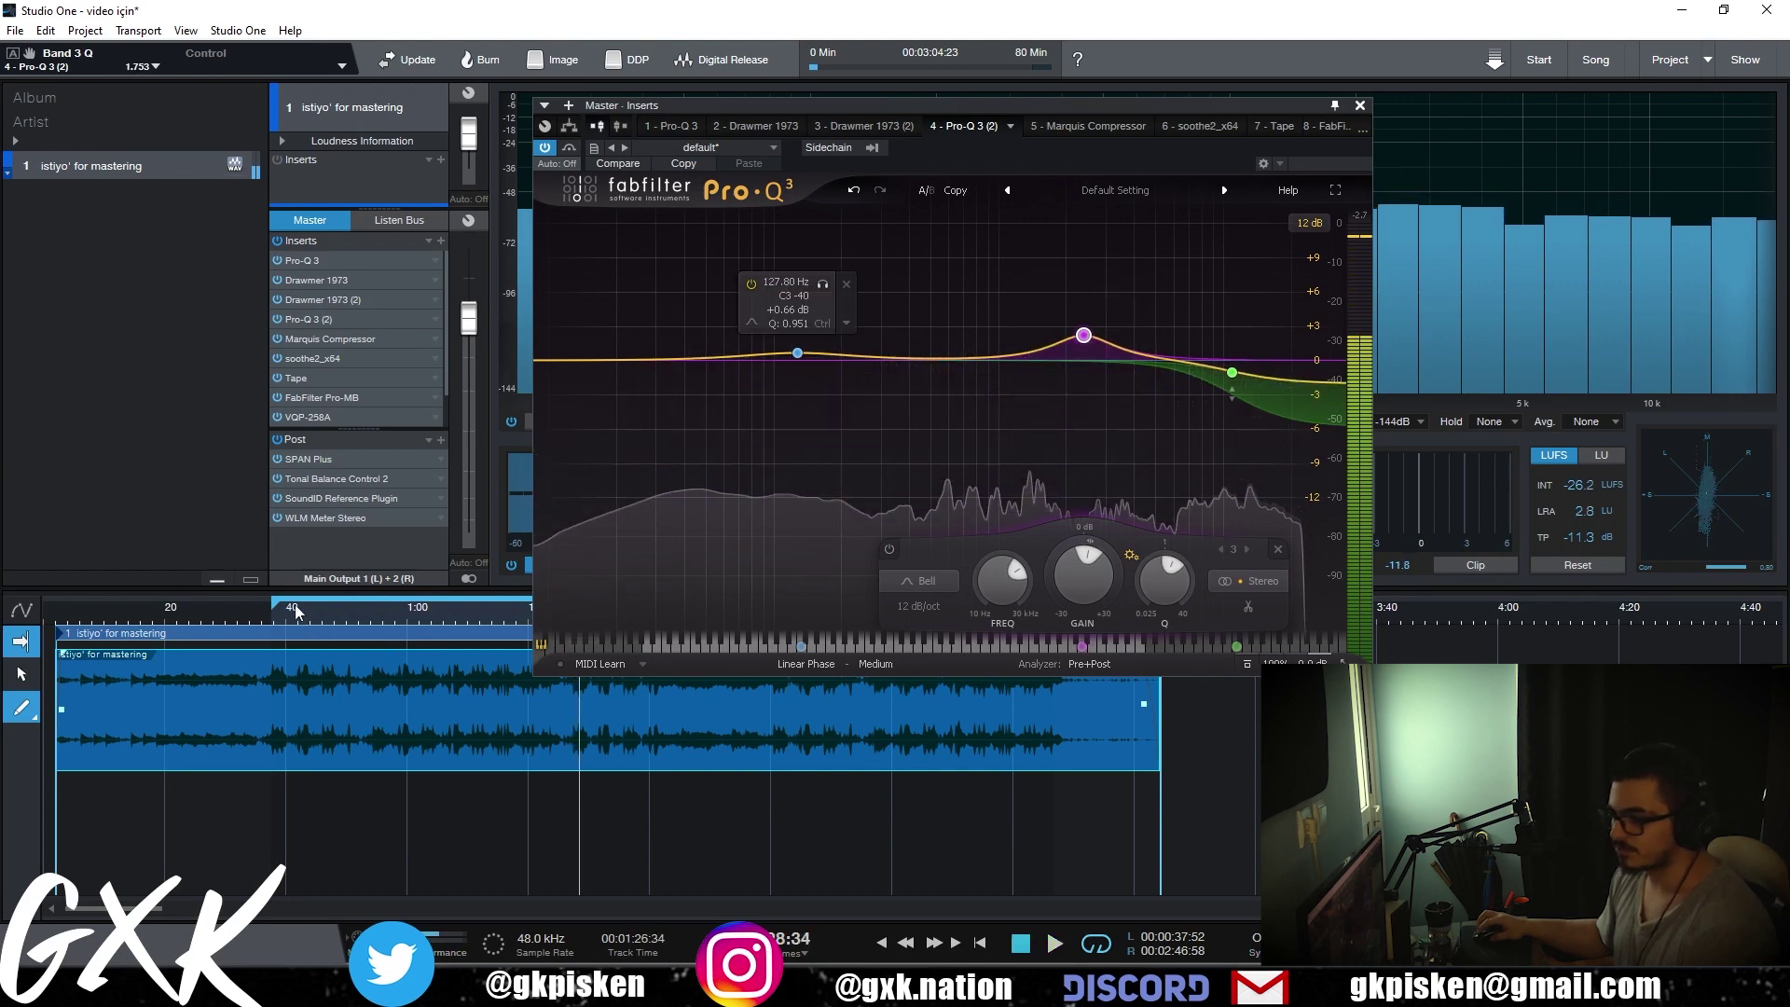
- Play from about 0:40 and toggle the bypass of Pro-Q 3 (2) to compare the EQ changes
{"action": "left_click", "coordinate": [289, 608]}
{"action": "key", "text": "space"}
{"action": "left_click", "coordinate": [570, 148]}
{"action": "left_click", "coordinate": [569, 148]}
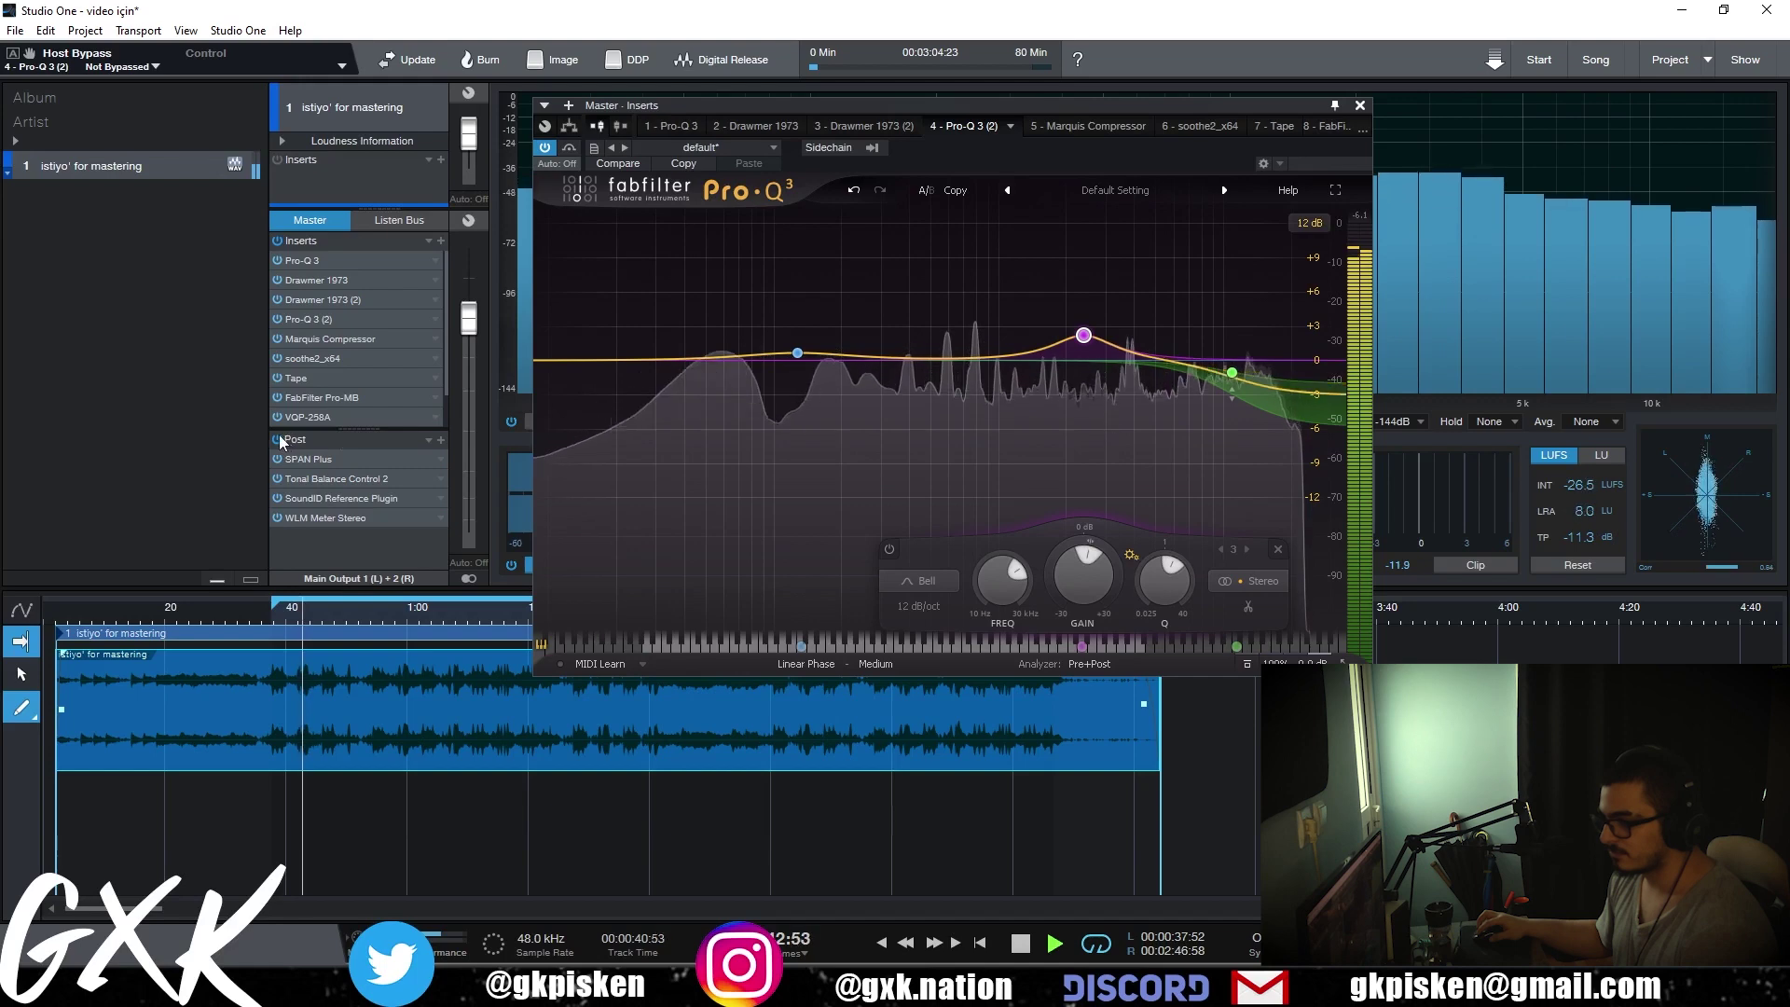
- Bypass SoundID Reference, examine the track in Tonal Balance Control 2's Broad and Fine views, and stop playback
{"action": "scroll", "coordinate": [394, 385], "scroll_direction": "down", "scroll_amount": 1}
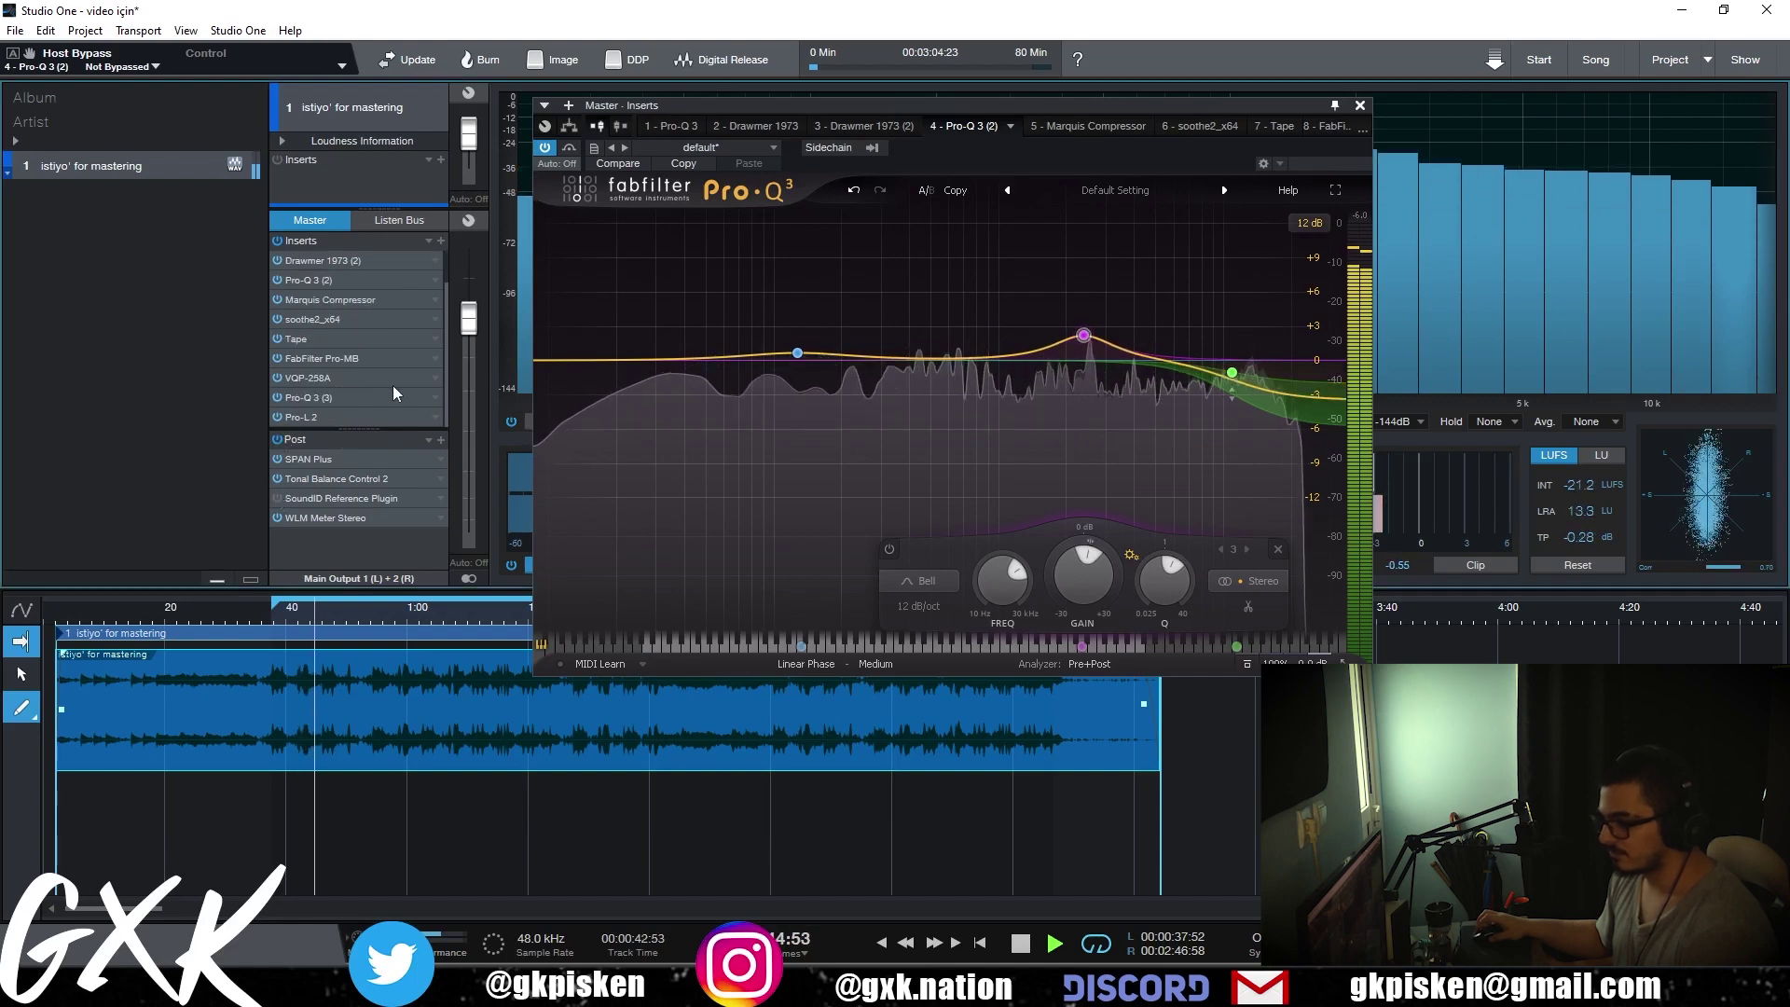
{"action": "left_click", "coordinate": [312, 477]}
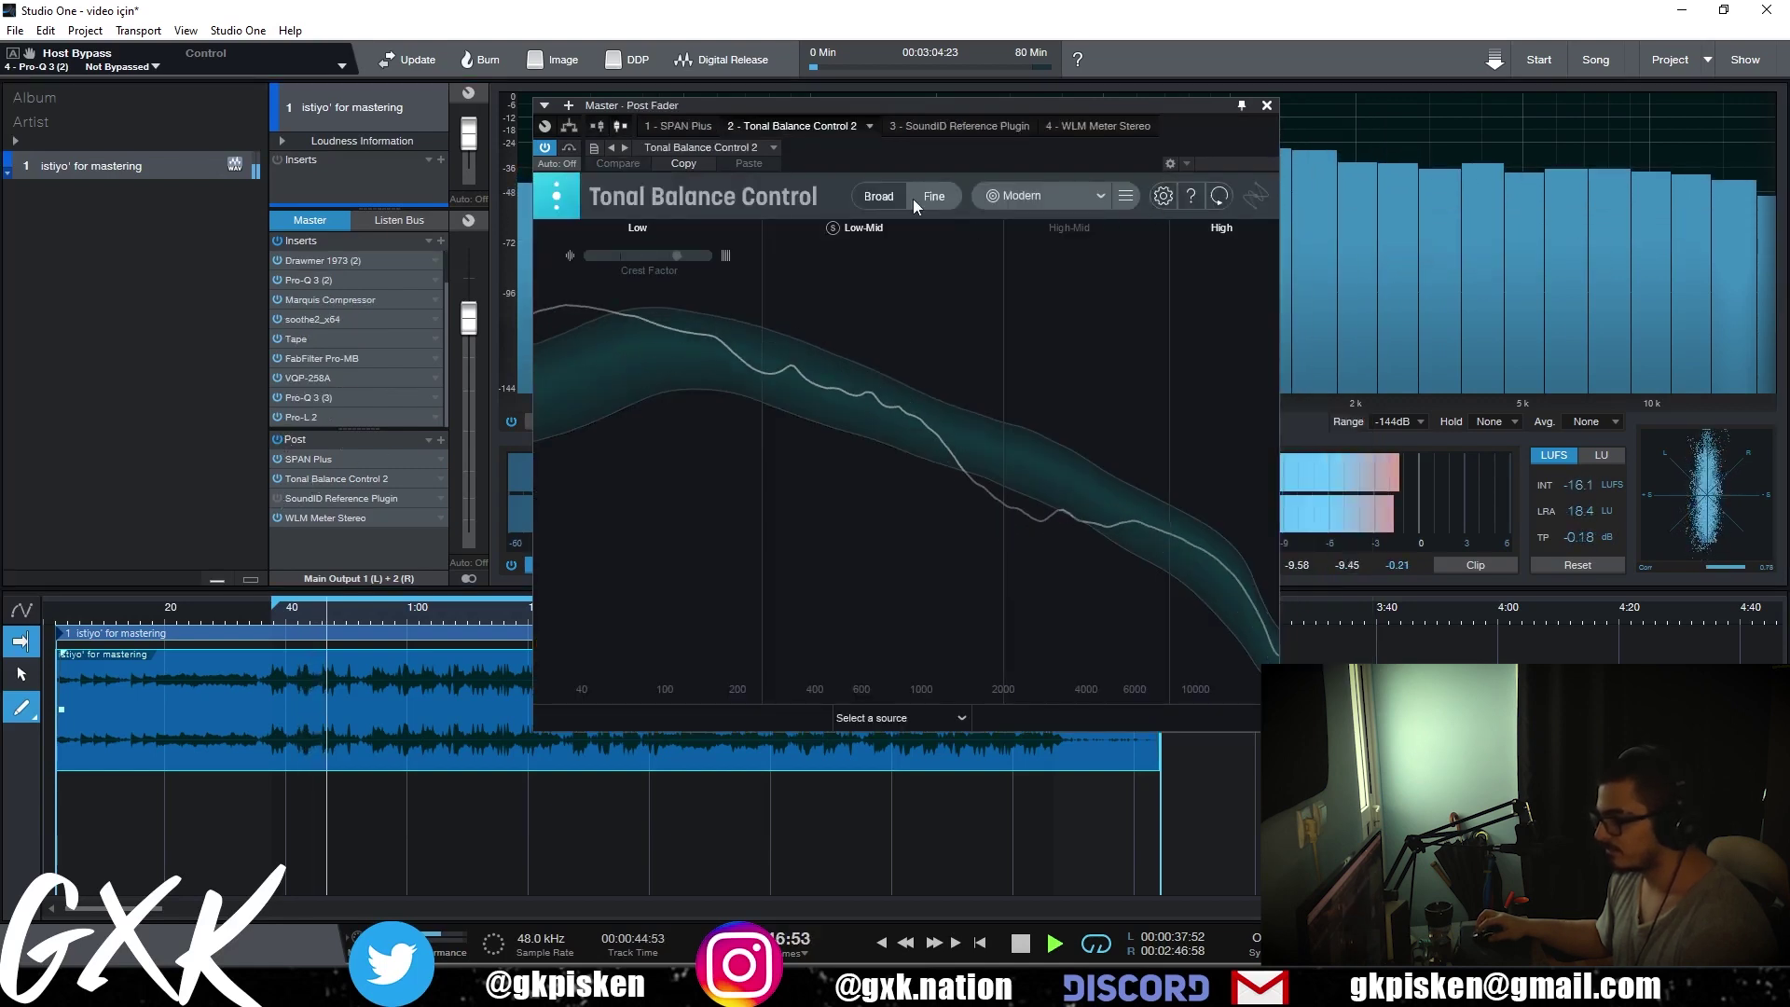
{"action": "left_click", "coordinate": [882, 201]}
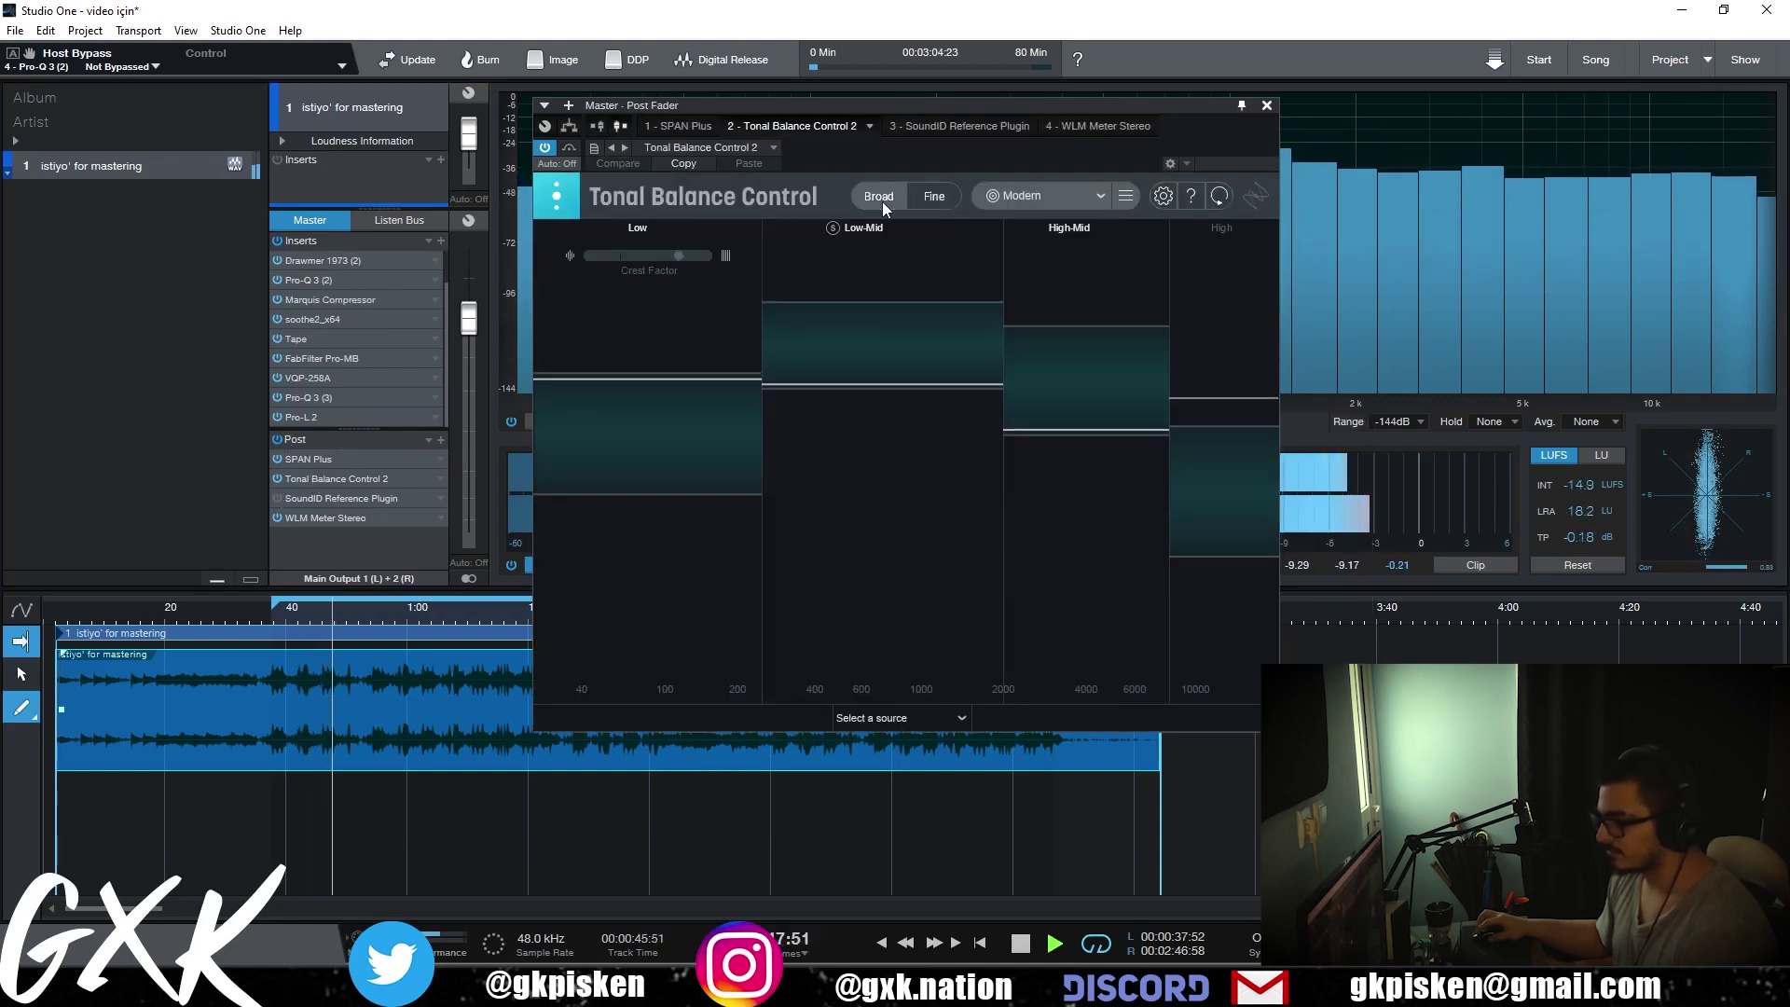
{"action": "left_click", "coordinate": [936, 202]}
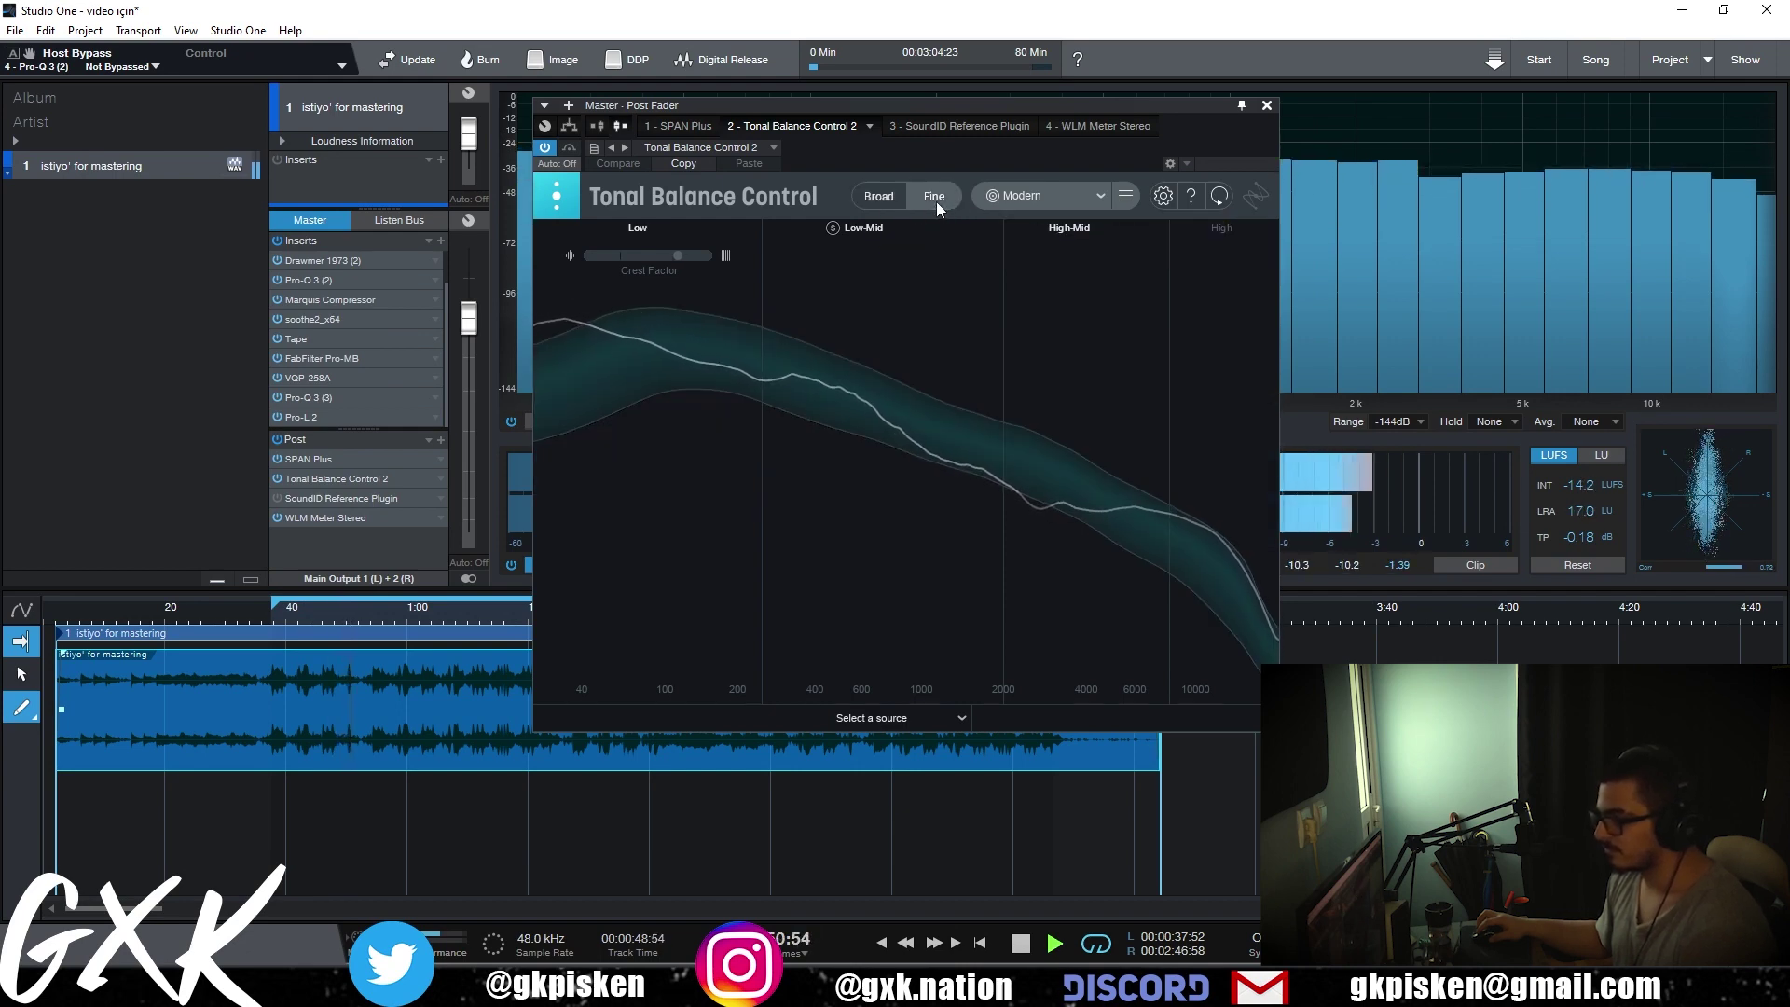
{"action": "key", "text": "space"}
- Set the VQP-258A low gain to -8 dB, close its window, and resume playback
{"action": "left_click", "coordinate": [329, 380]}
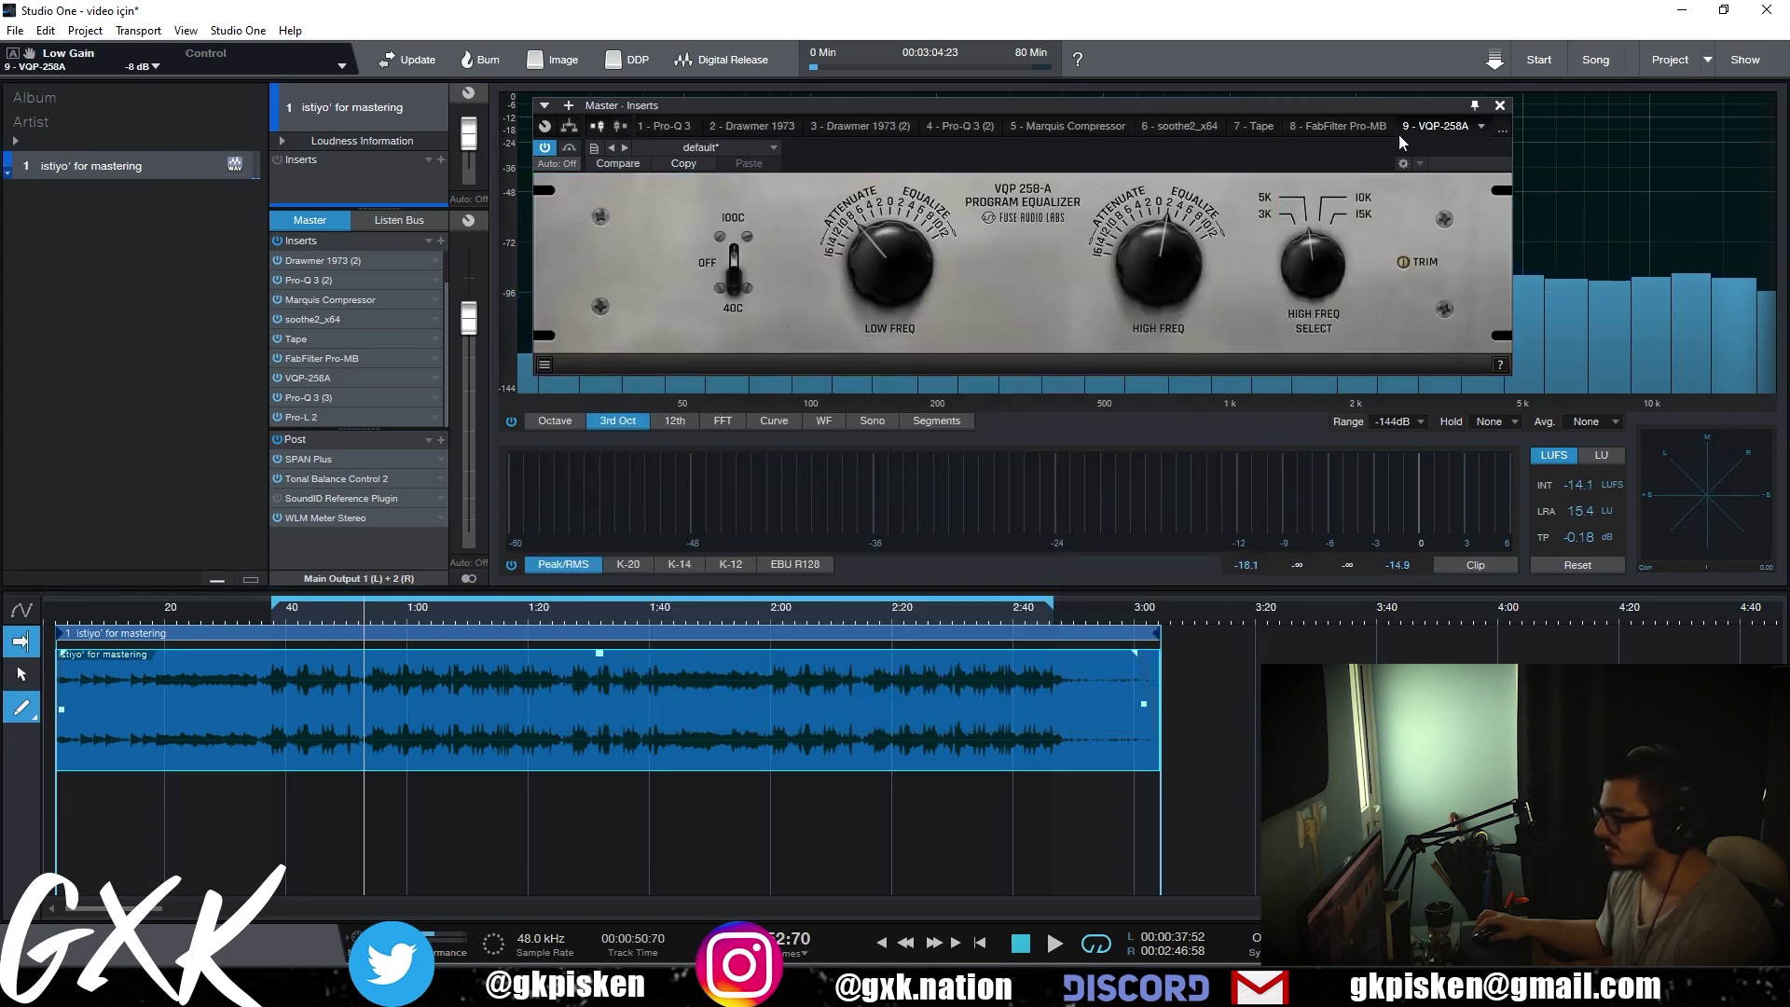
{"action": "key", "text": "space"}
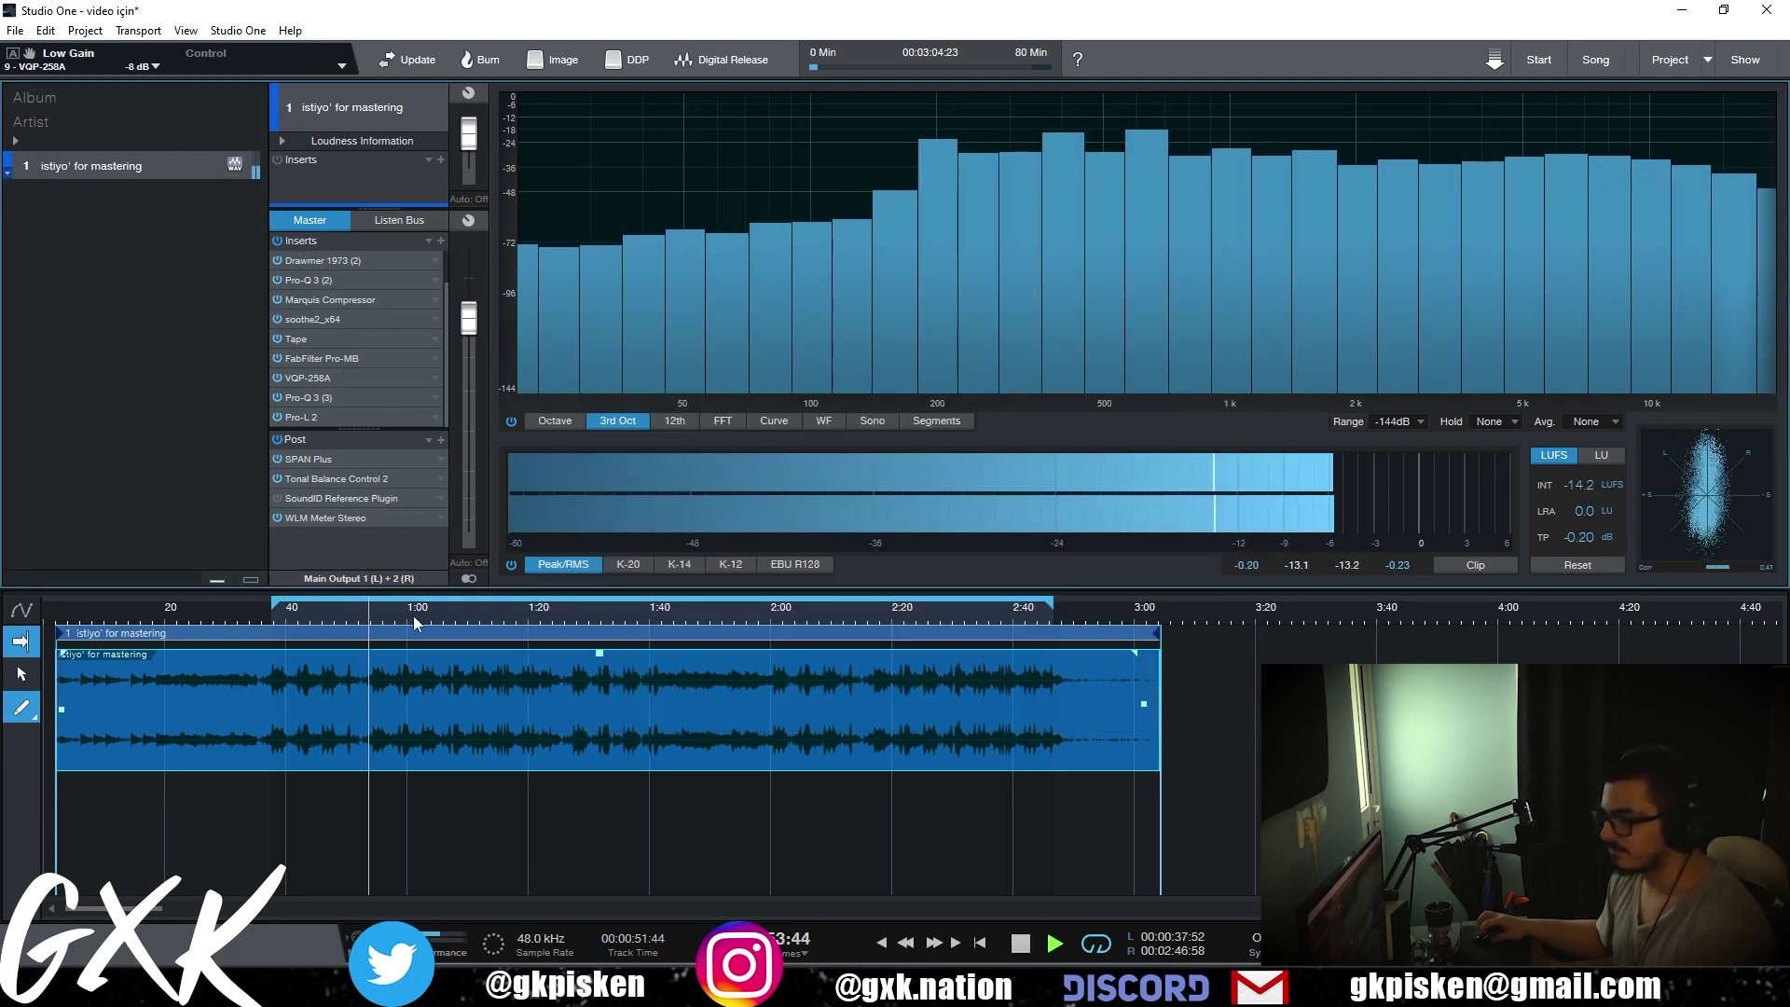
- Compare the playing track with the Modern target in Tonal Balance Control 2's Broad and Fine views, stop playback, and close the window
{"action": "left_click", "coordinate": [356, 478]}
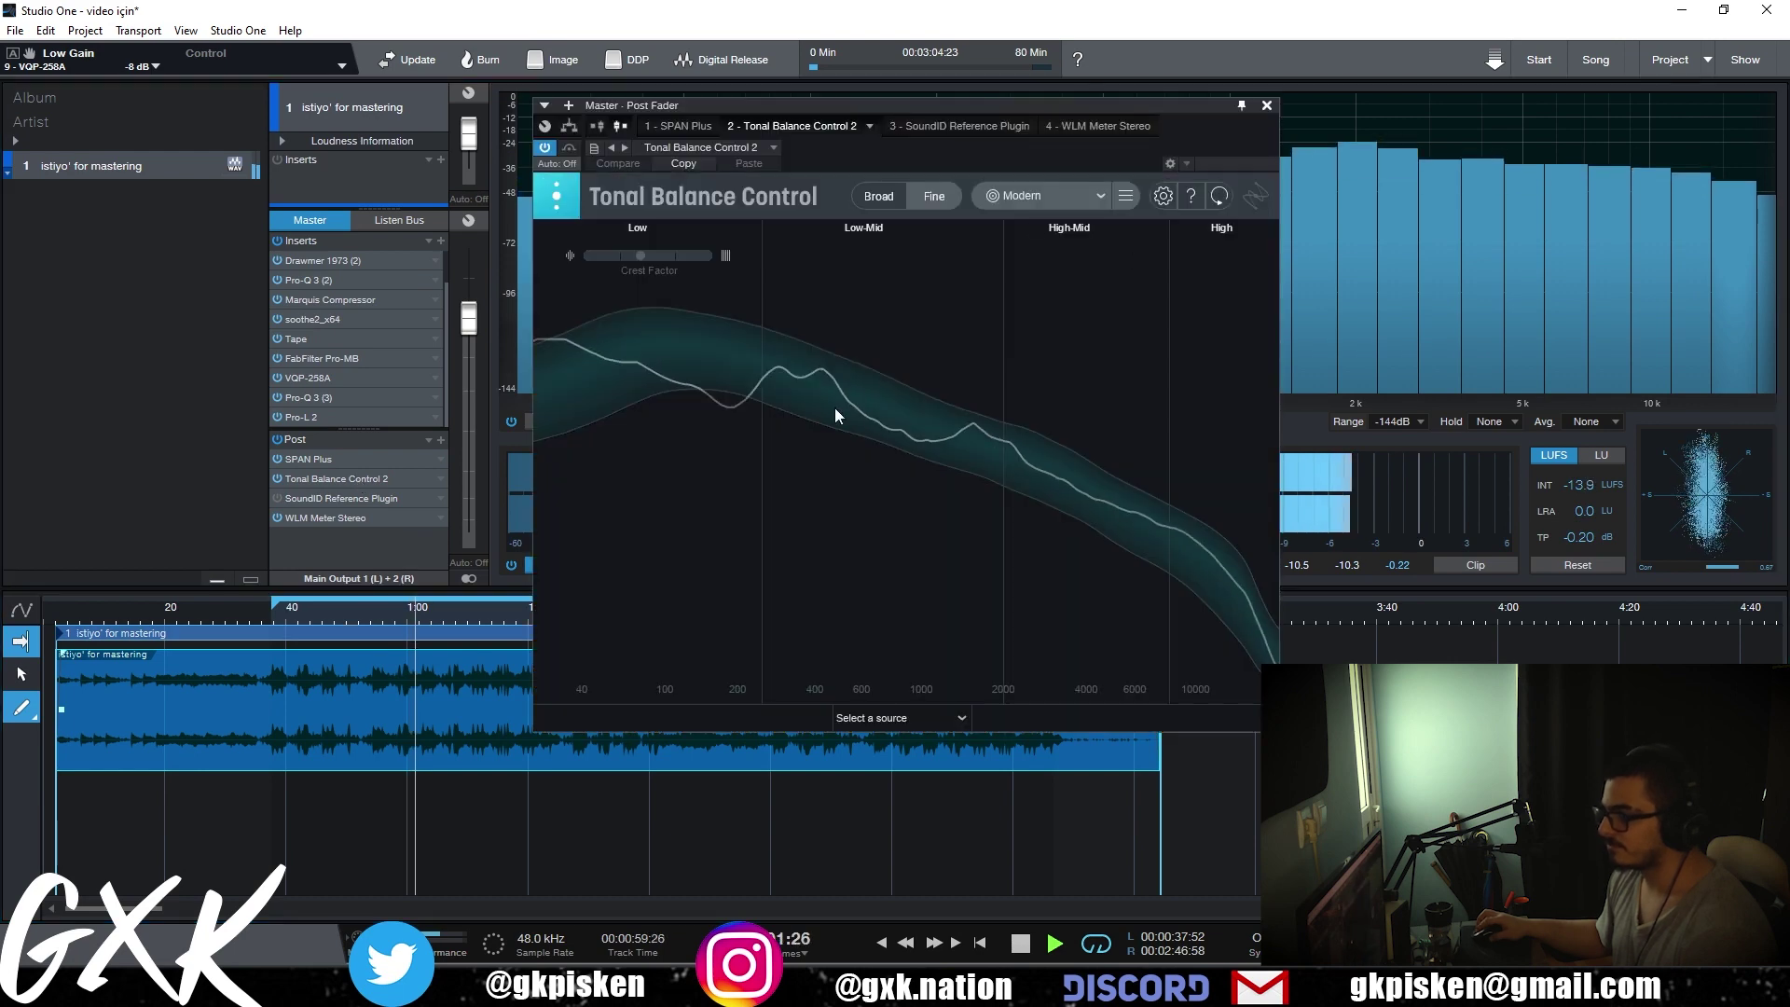
{"action": "left_click", "coordinate": [876, 197]}
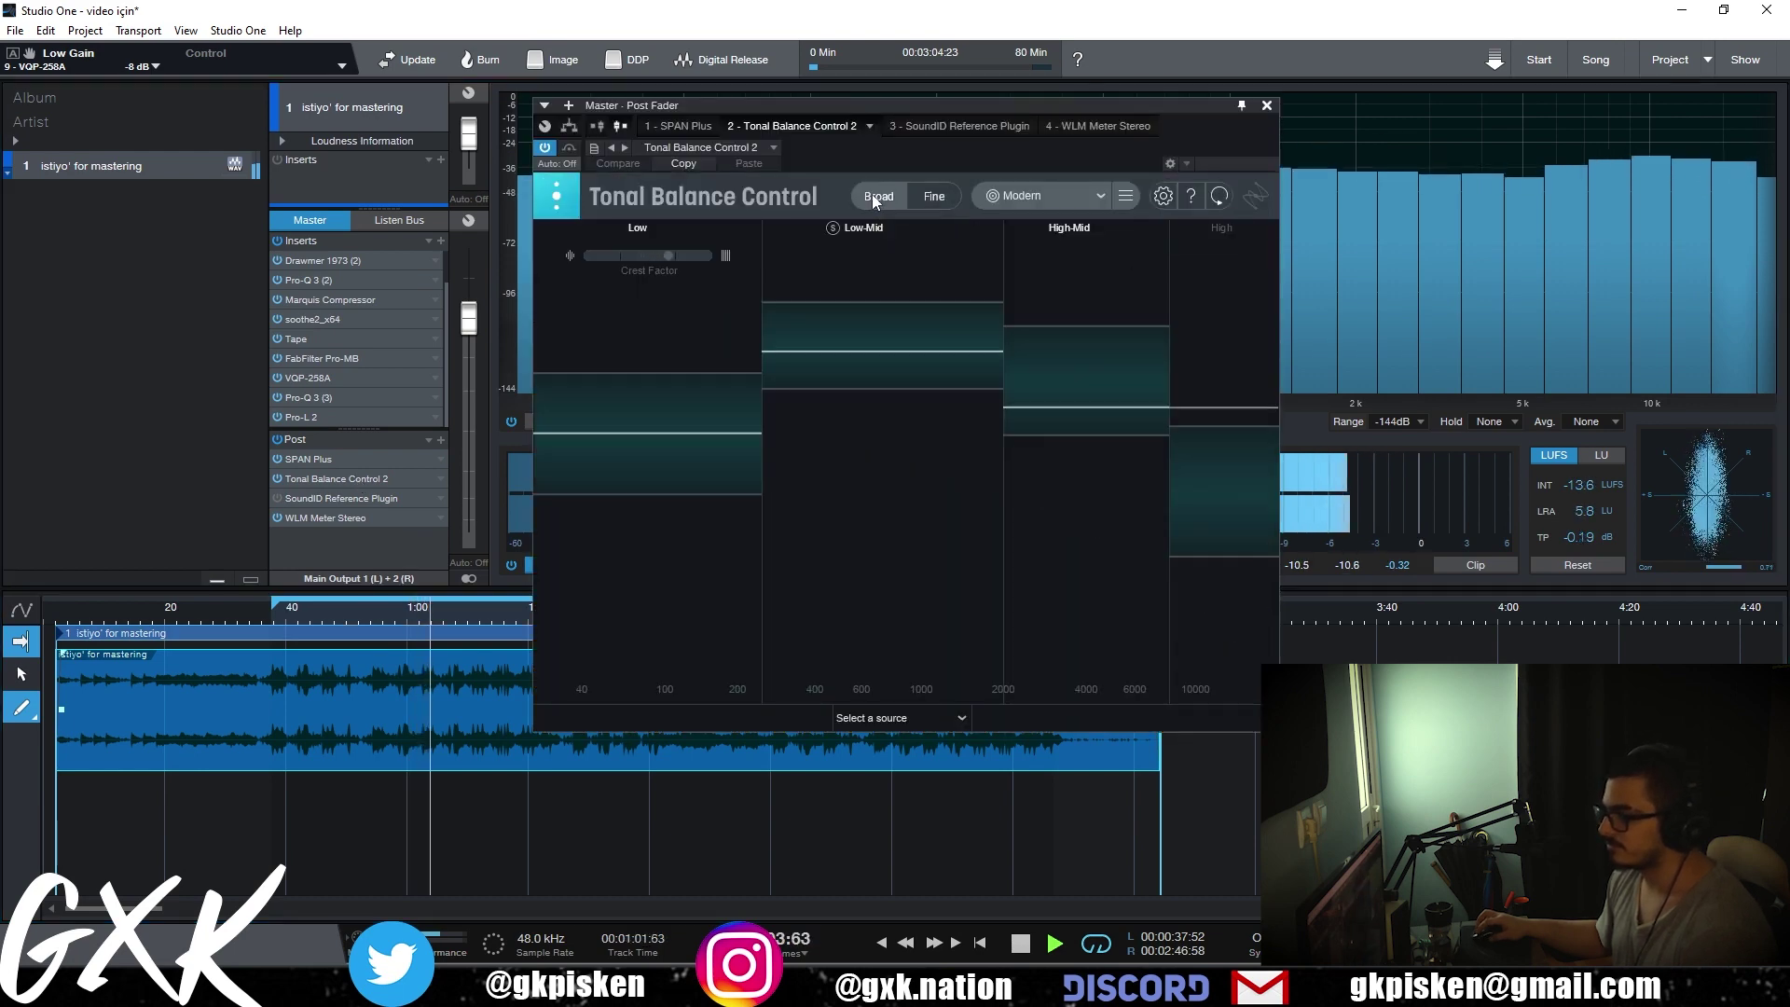
{"action": "left_click", "coordinate": [931, 194]}
{"action": "key", "text": "space"}
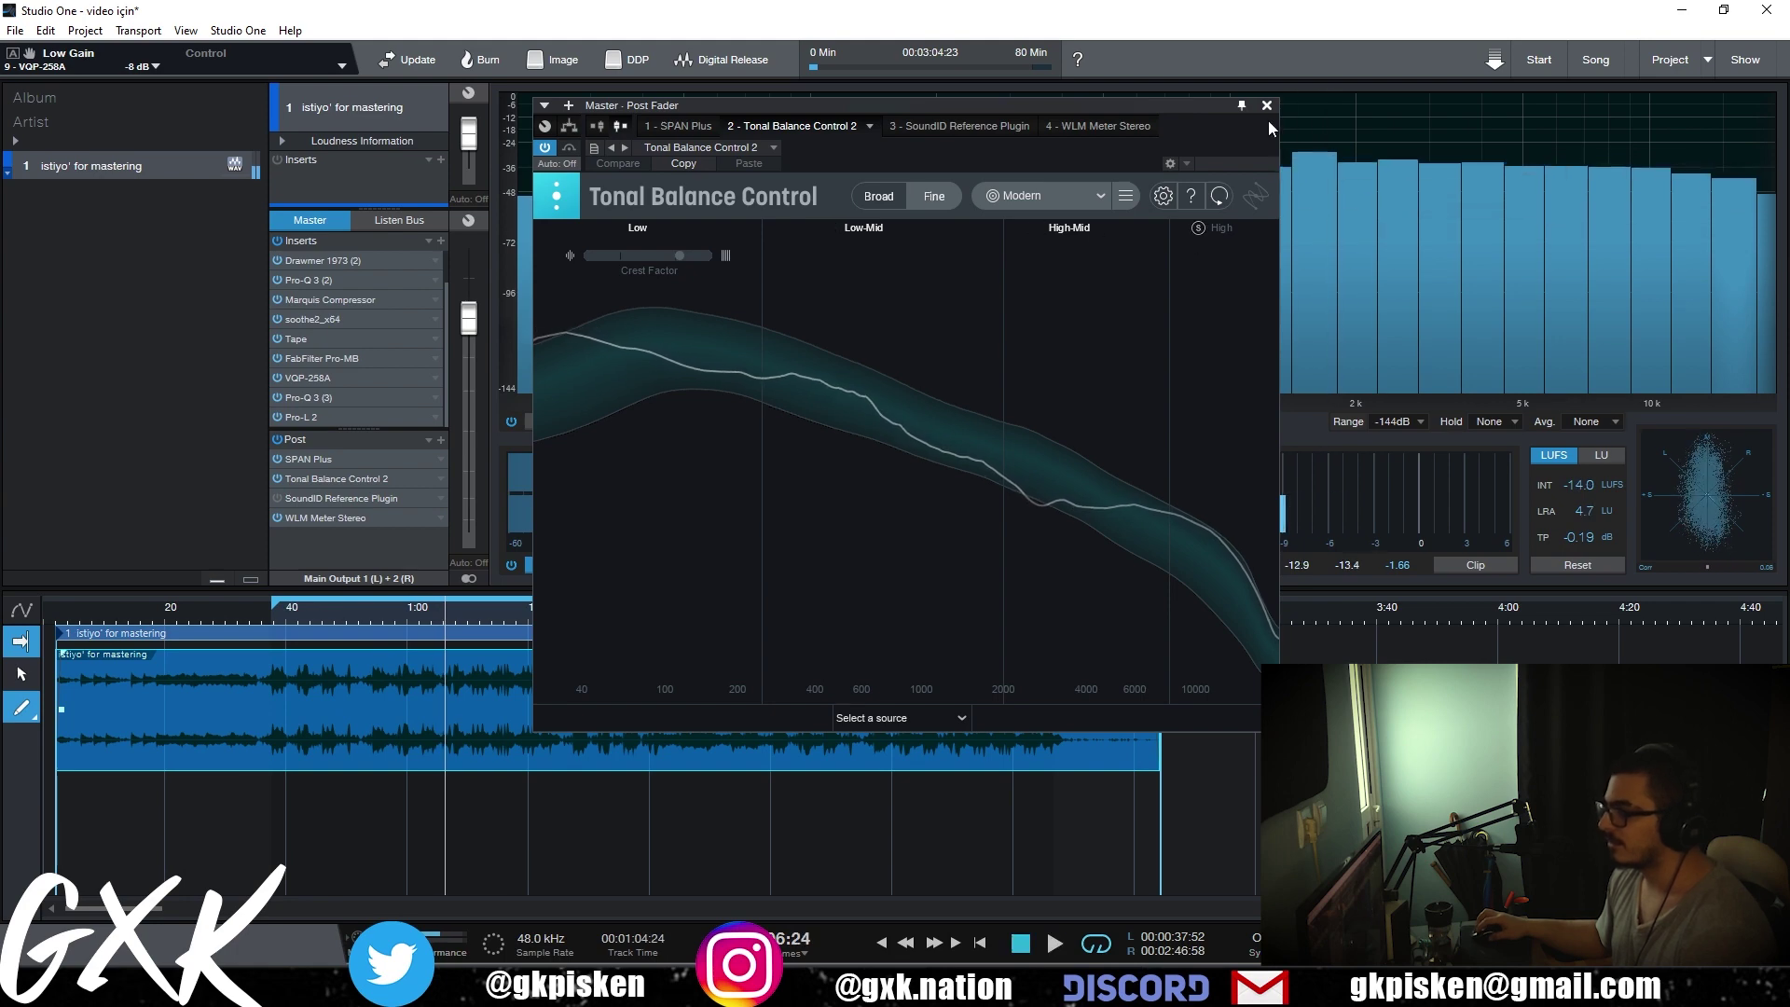
{"action": "left_click", "coordinate": [1266, 106]}
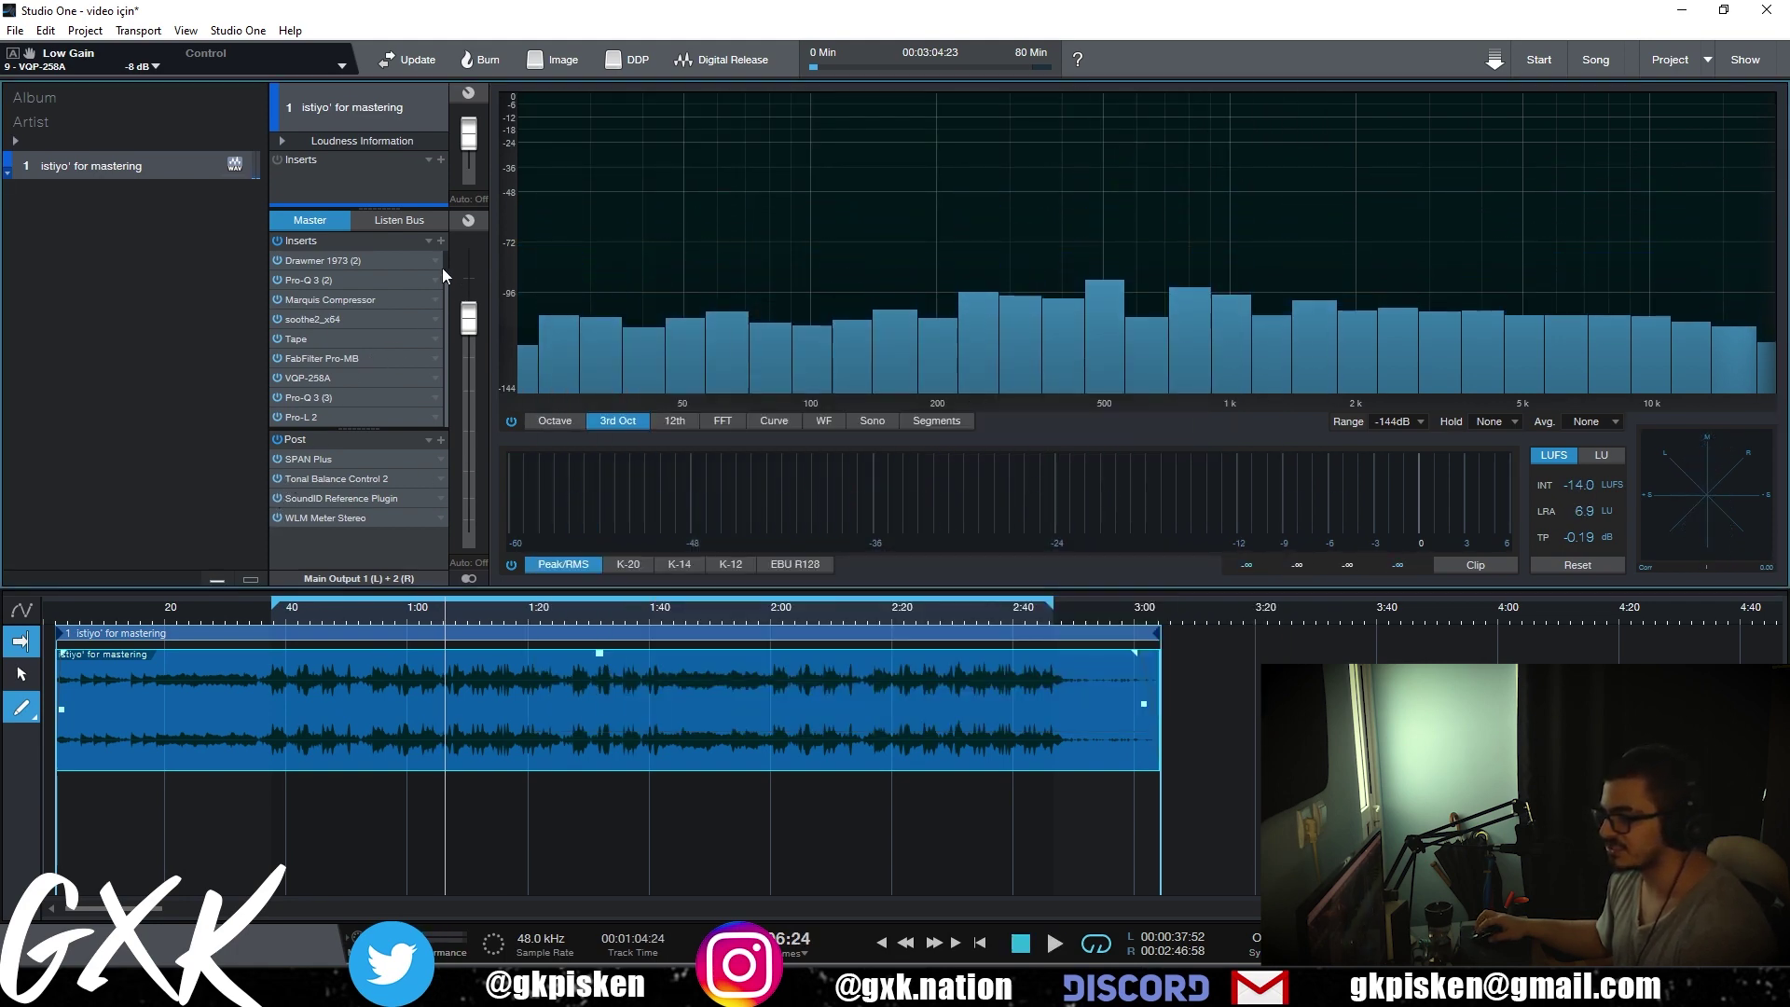
- Insert Eiosis E2Deesser x64 on the master before Pro-L 2 and load its Mastering preset Master De-ess & Presence
{"action": "left_click", "coordinate": [441, 241]}
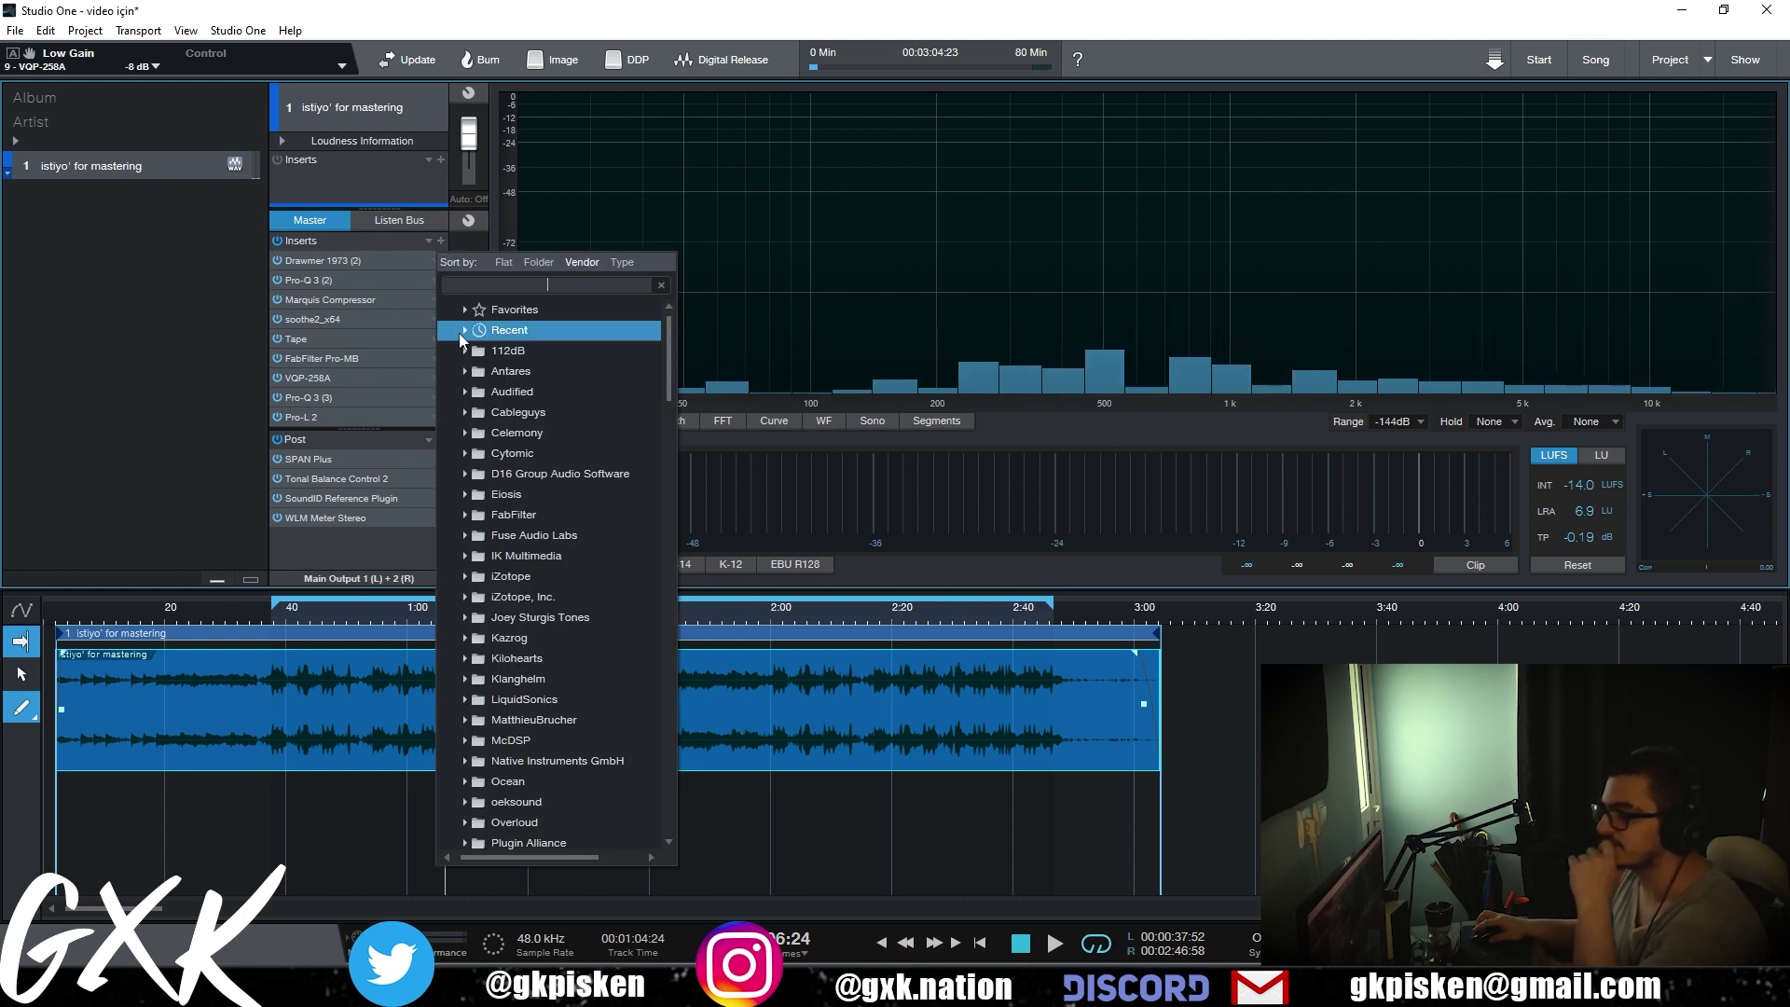
{"action": "type", "text": "dee"}
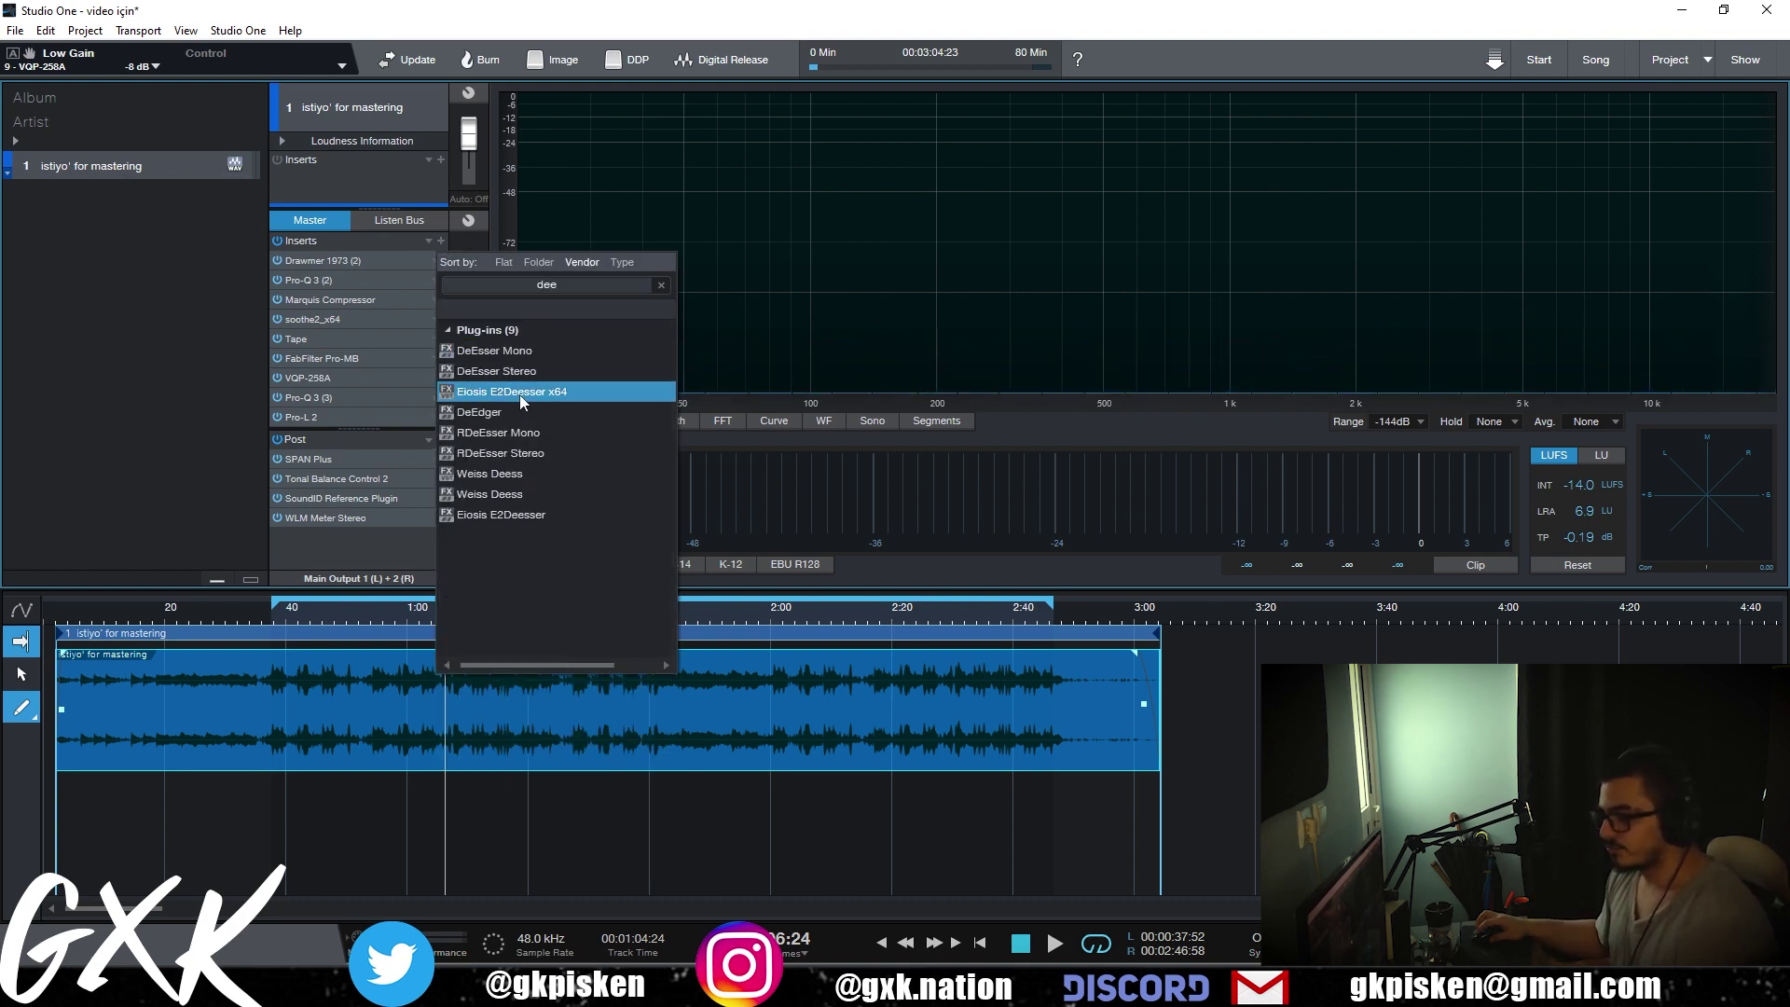
{"action": "left_click", "coordinate": [518, 393]}
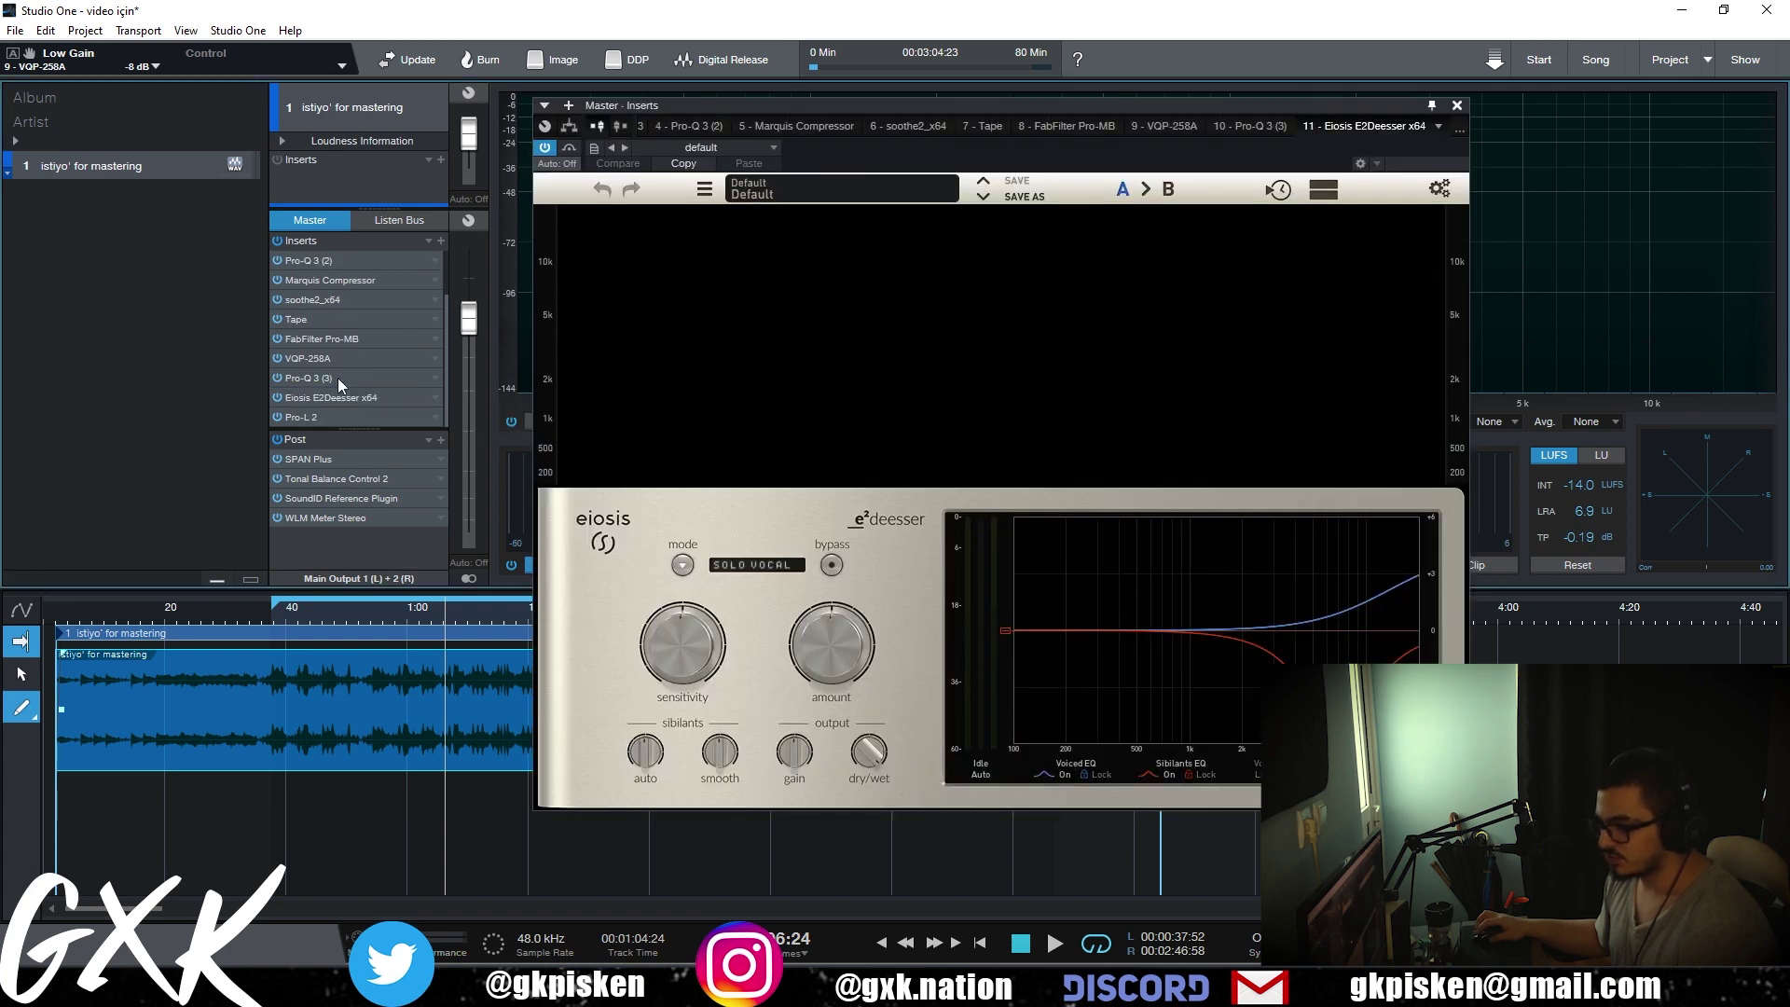
{"action": "left_click", "coordinate": [784, 196]}
{"action": "mouse_move", "coordinate": [903, 271]}
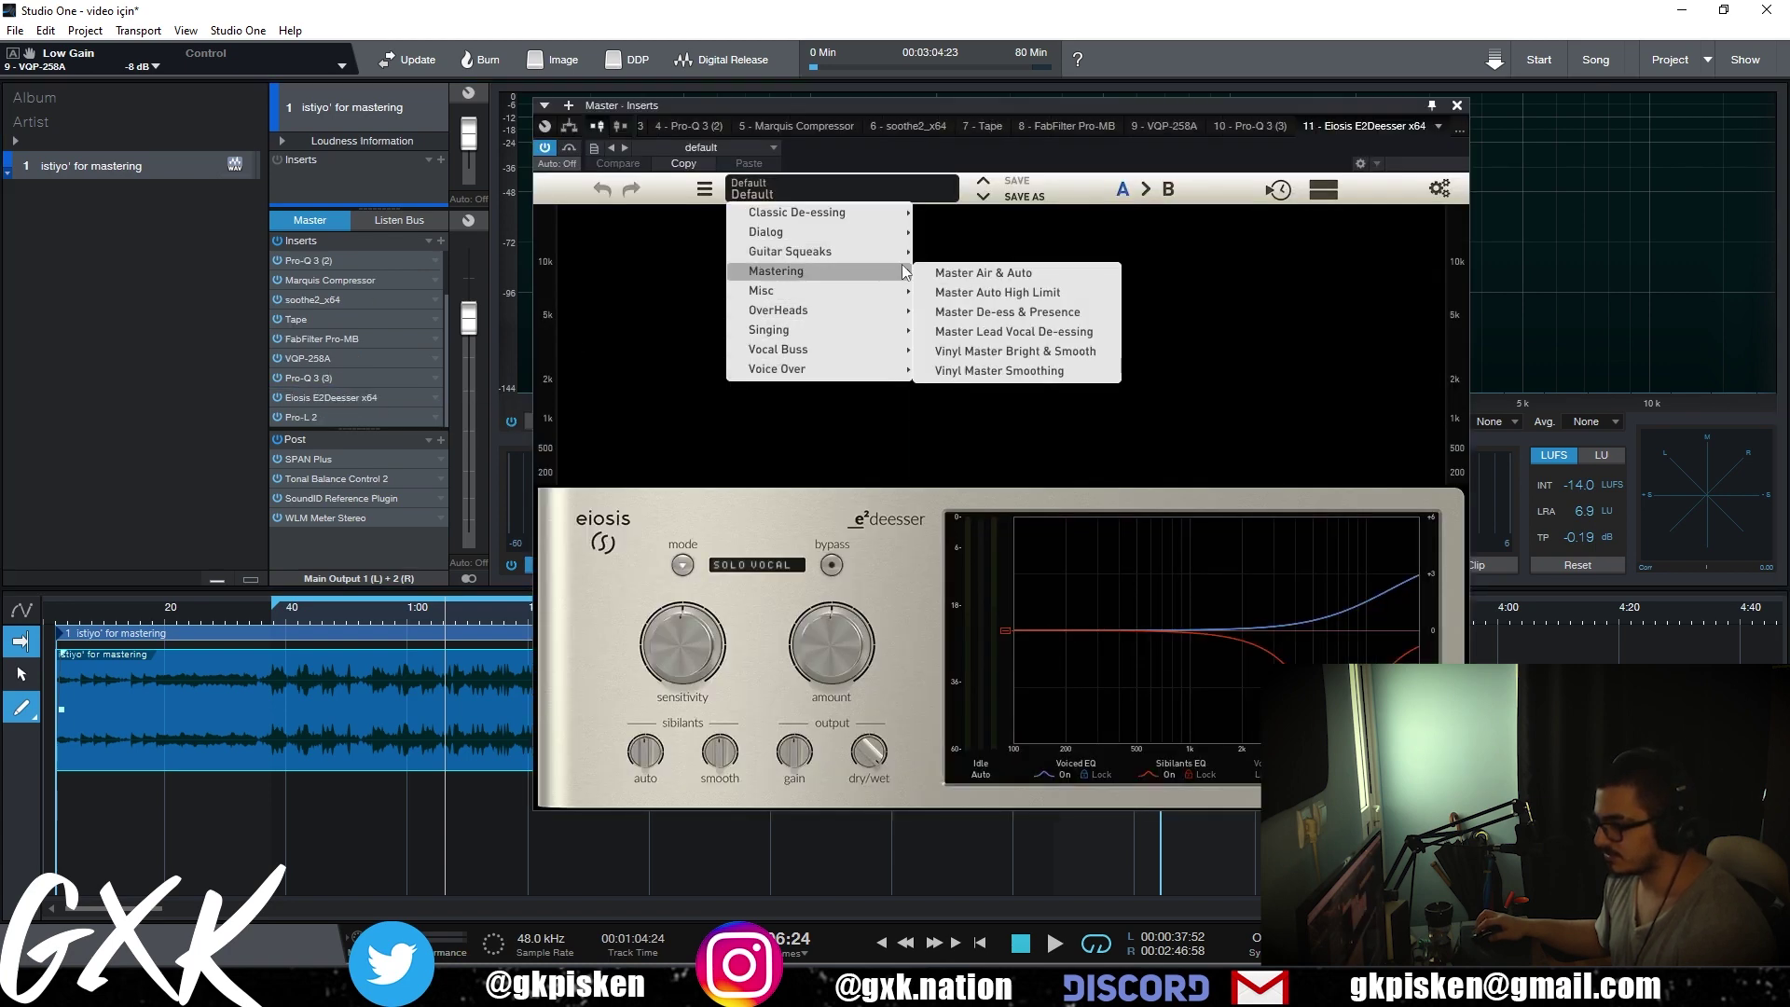
{"action": "left_click", "coordinate": [966, 311]}
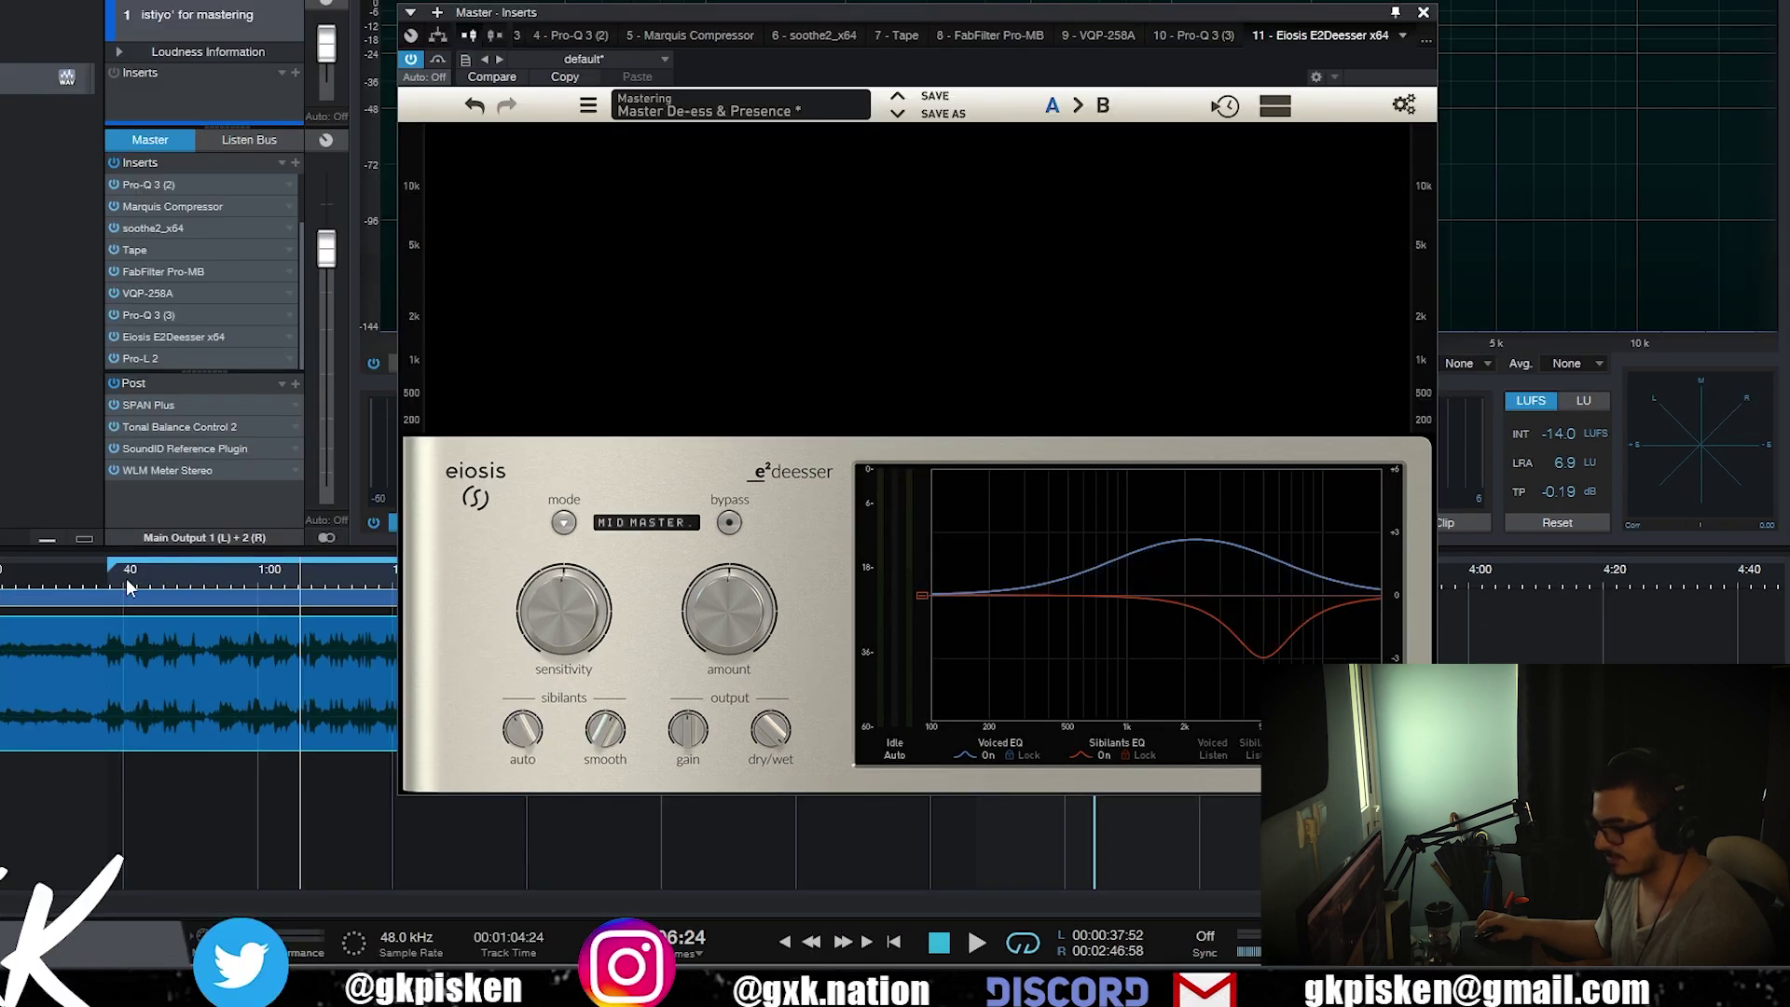
- Play from about 0:40 and 1:00, reshape the E2Deesser's sibilants EQ, set the voiced EQ gain to 2.63 dB, and lower the sensitivity
{"action": "left_click", "coordinate": [130, 586]}
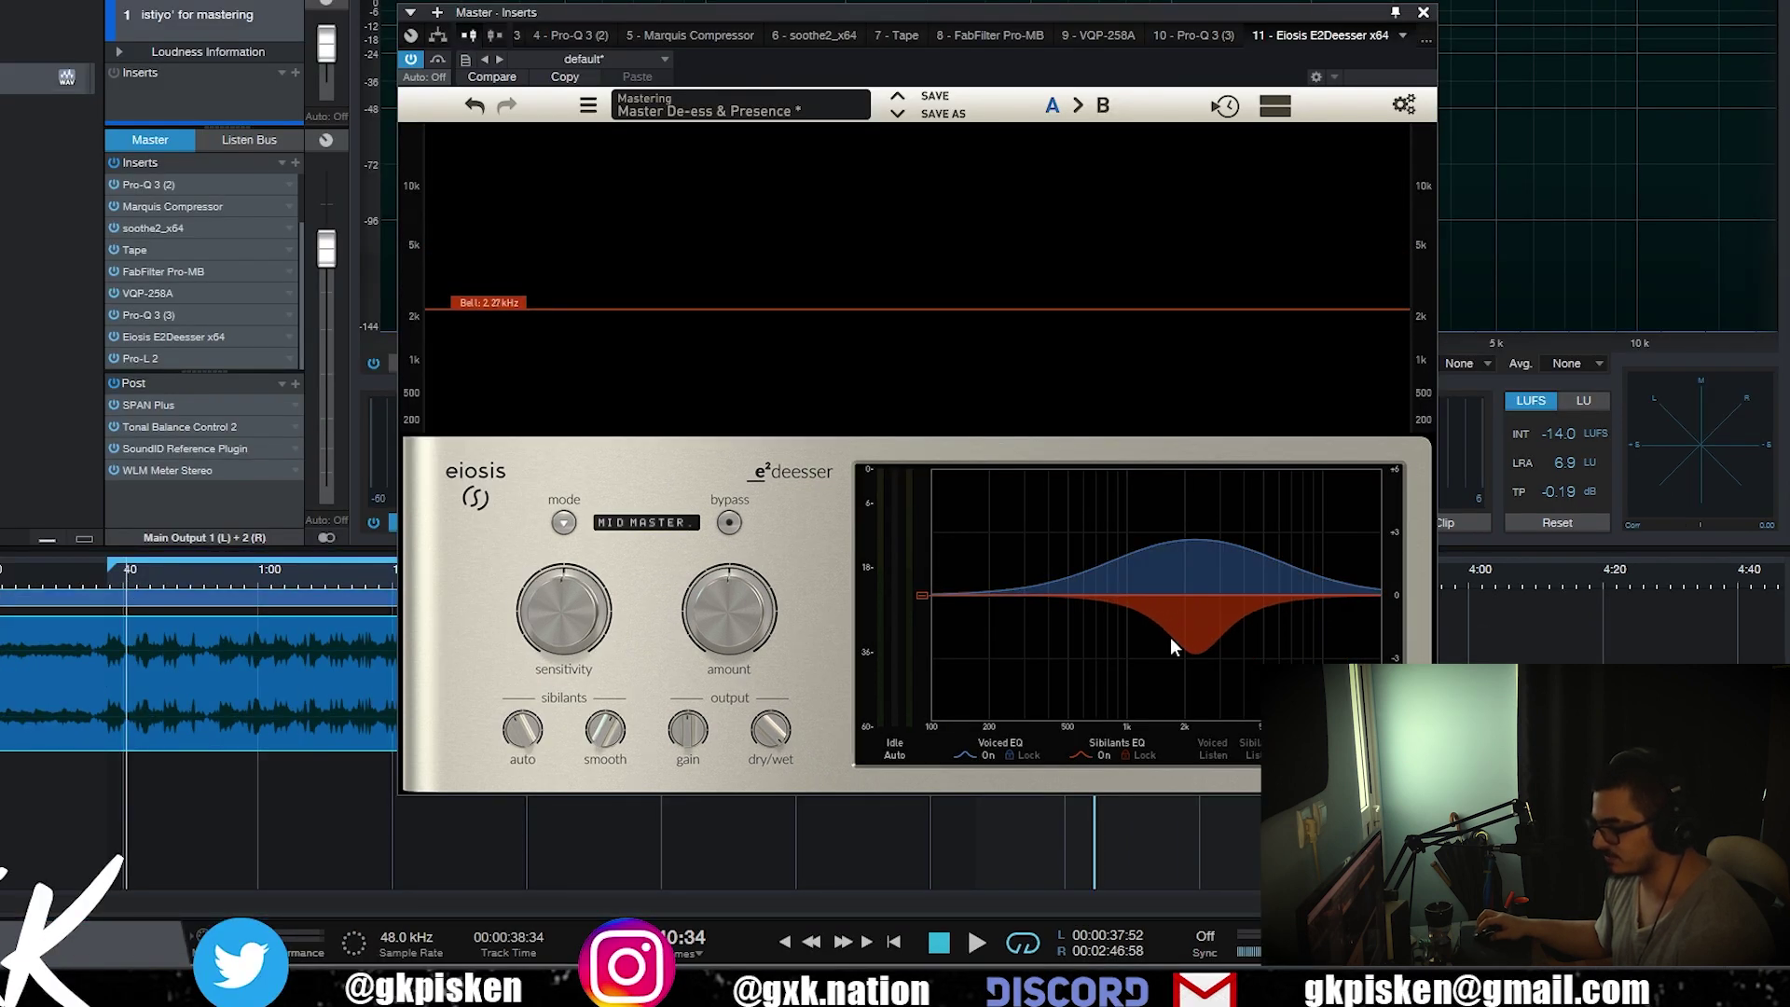
{"action": "key", "text": "space"}
{"action": "mouse_move", "coordinate": [582, 622]}
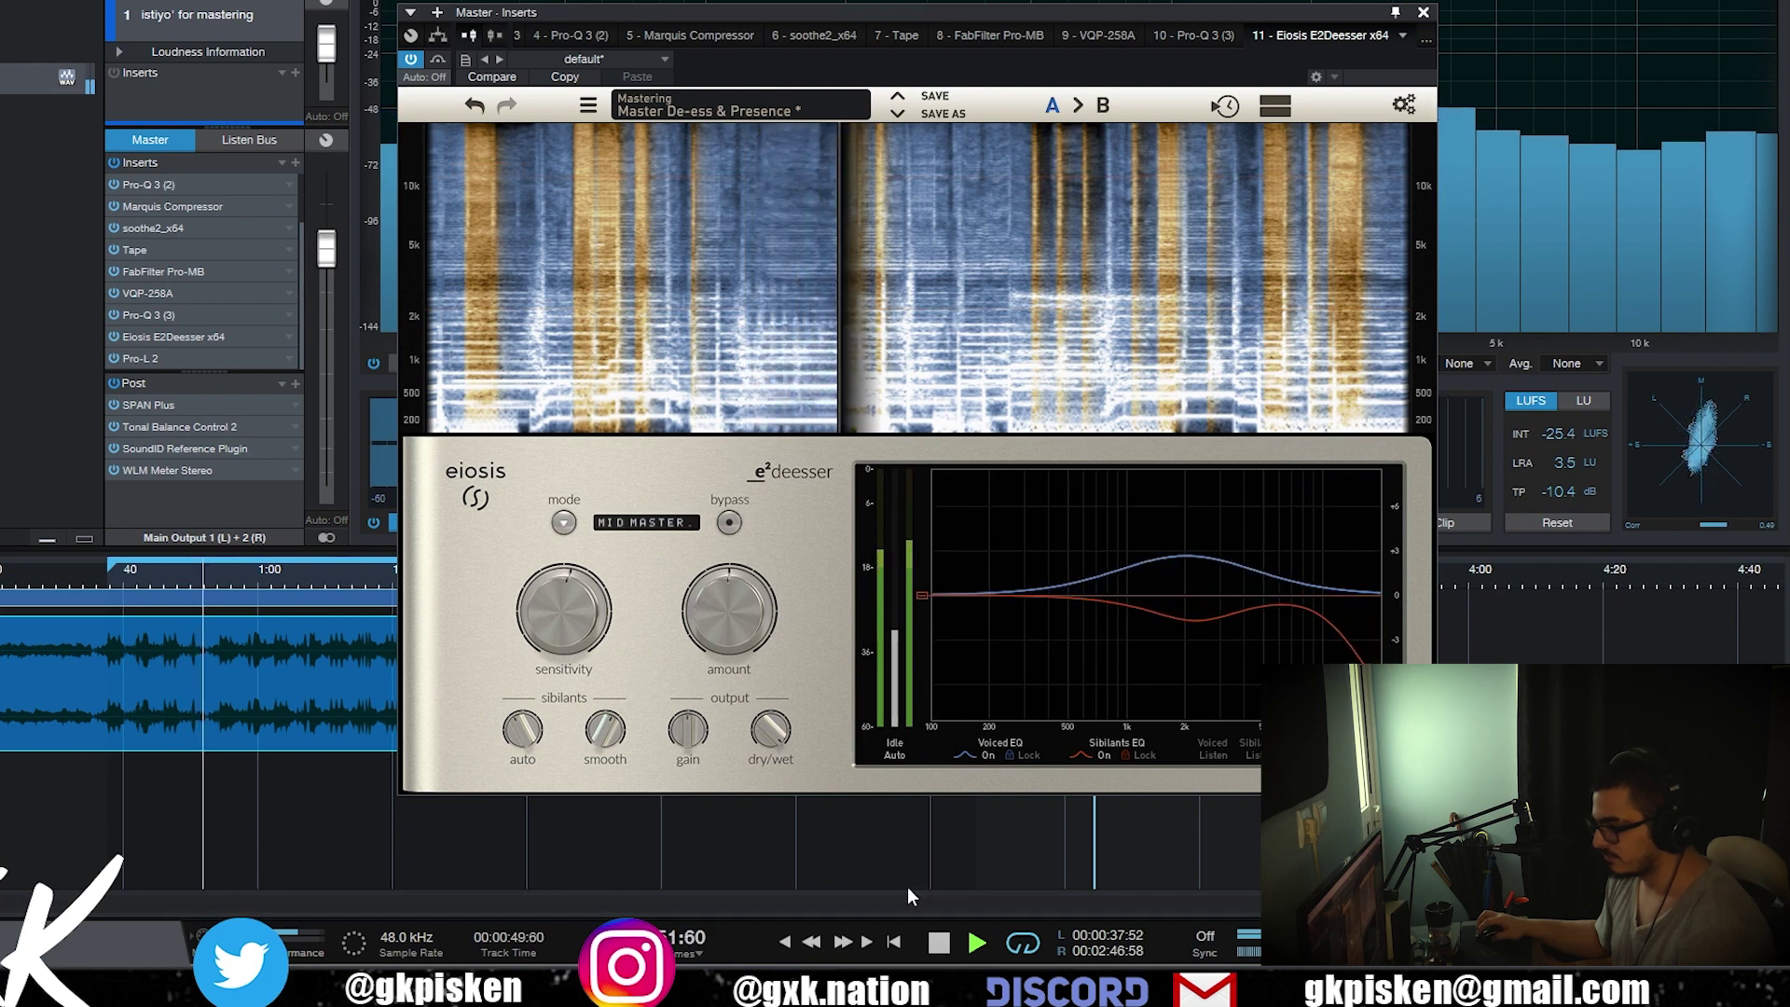
{"action": "left_click", "coordinate": [273, 583]}
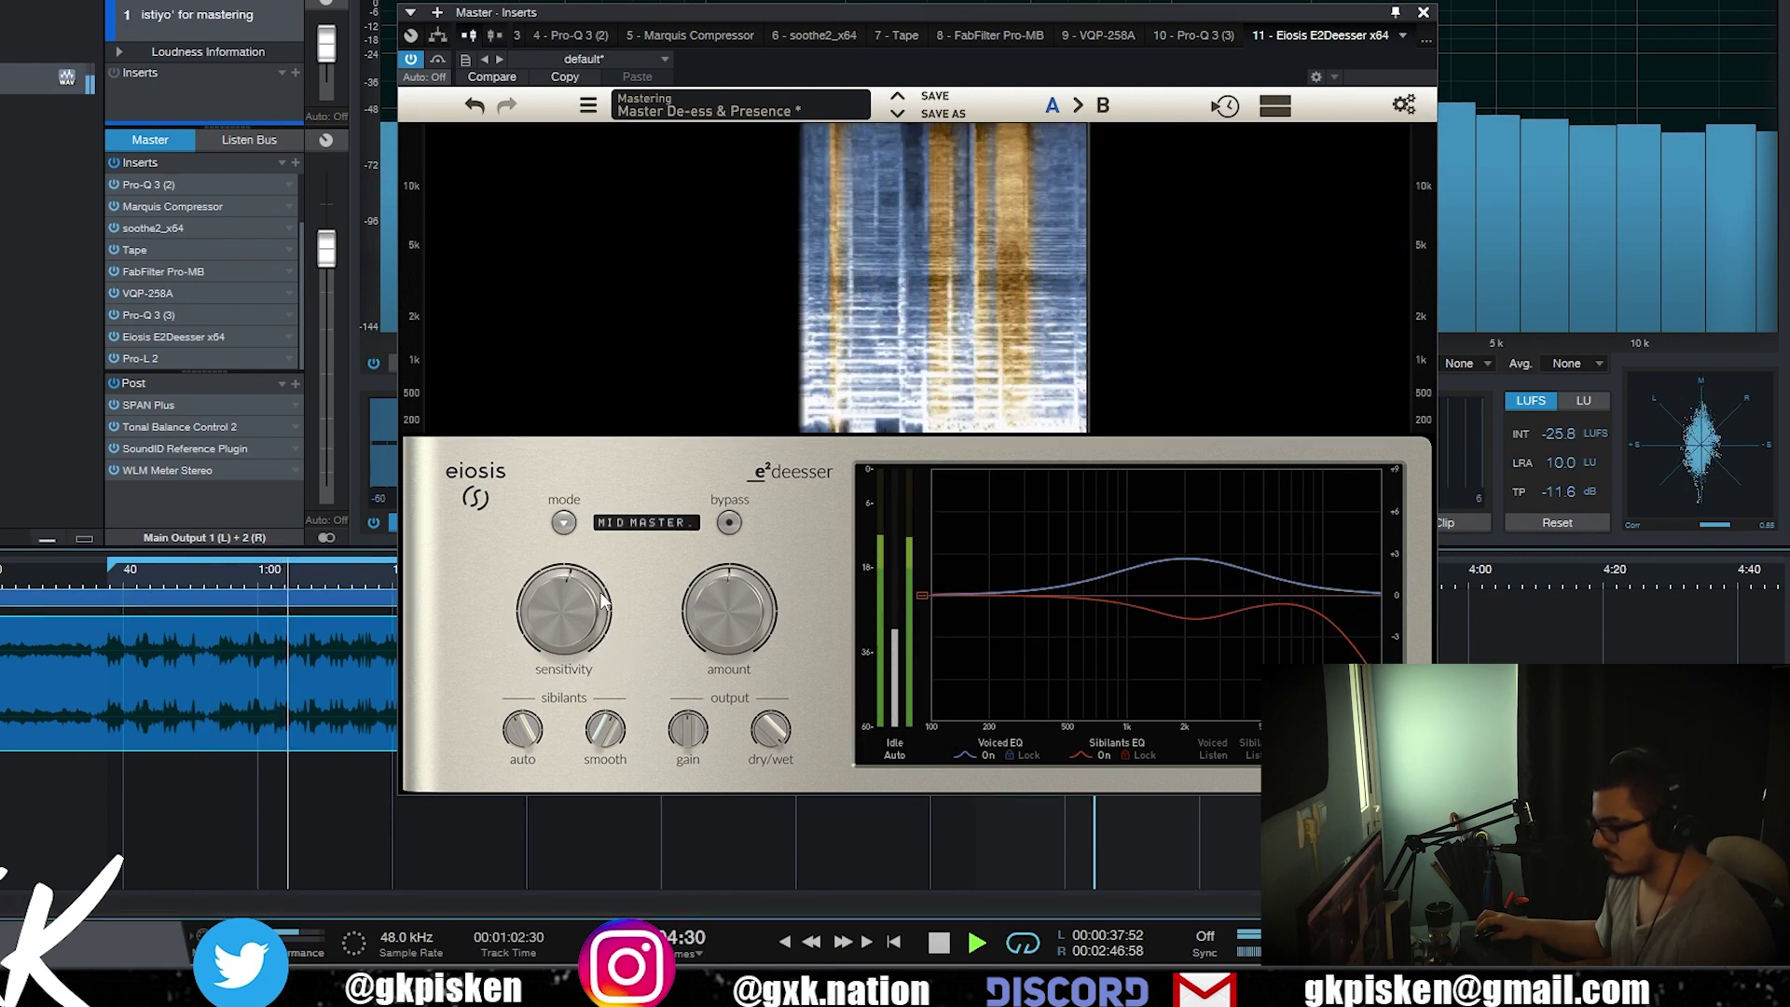
{"action": "left_click_drag", "start_coordinate": [601, 602], "coordinate": [554, 612]}
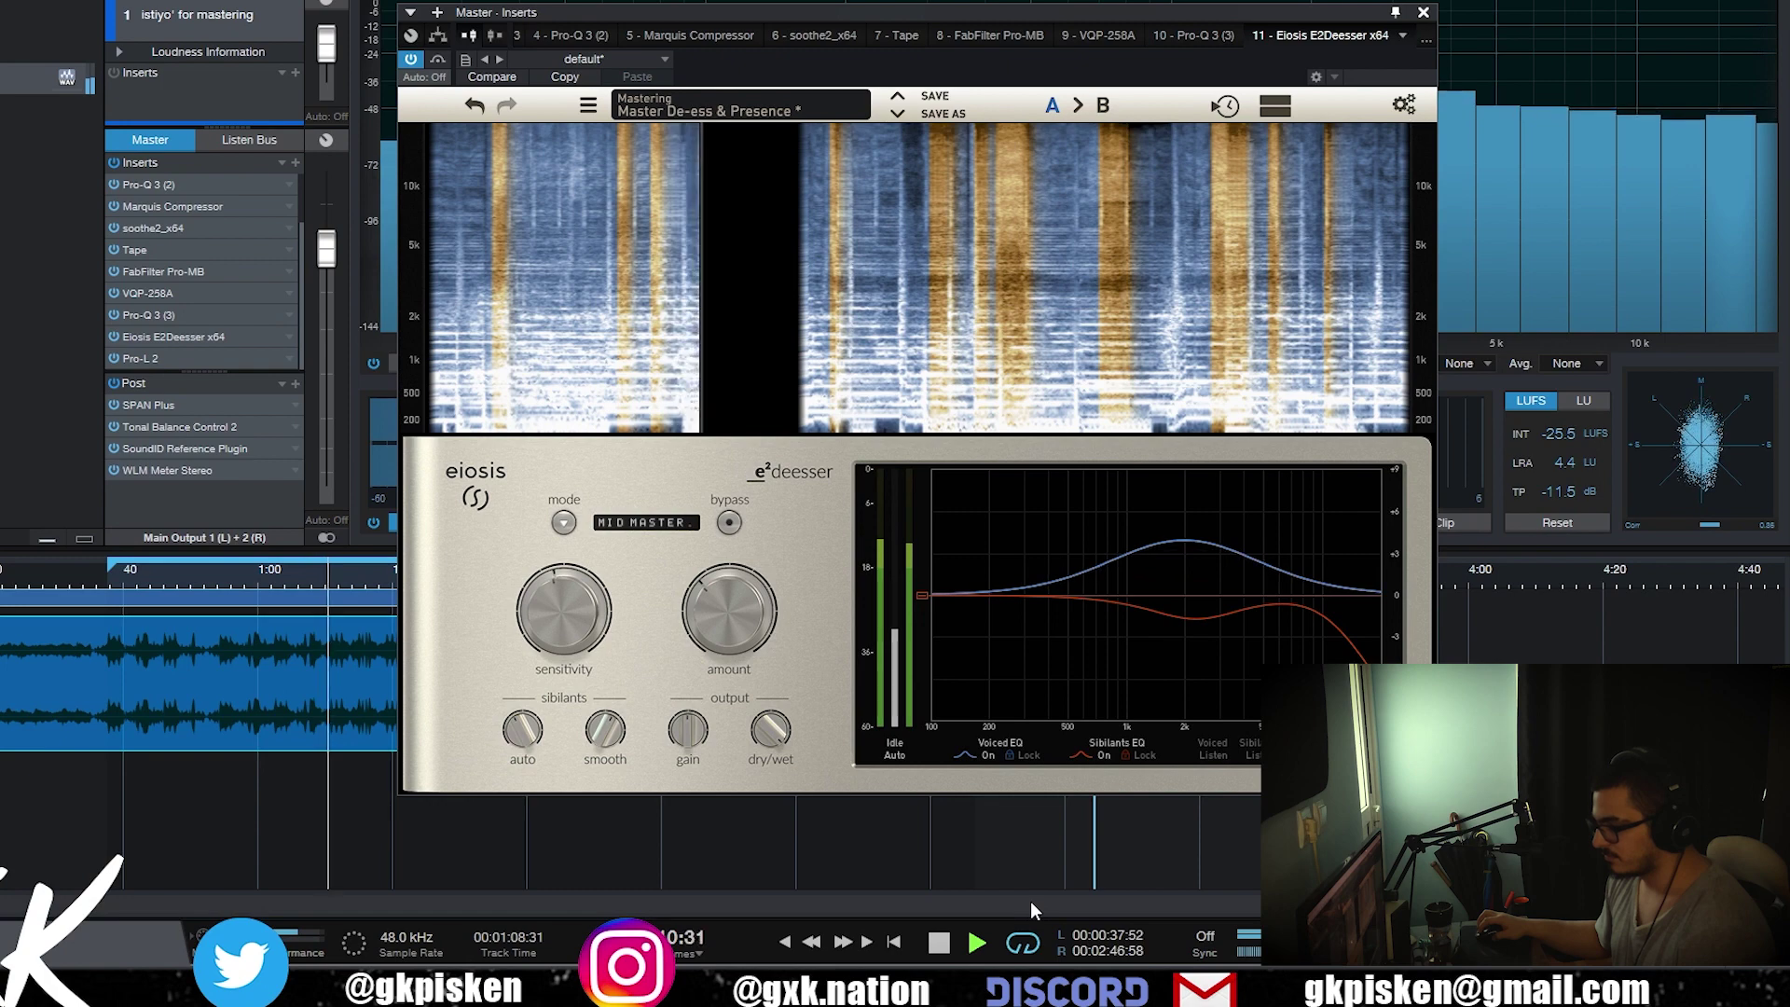
- Examine playback from about 0:56 against the Modern target in Tonal Balance Control 2's Broad and Fine views
{"action": "left_click", "coordinate": [149, 448]}
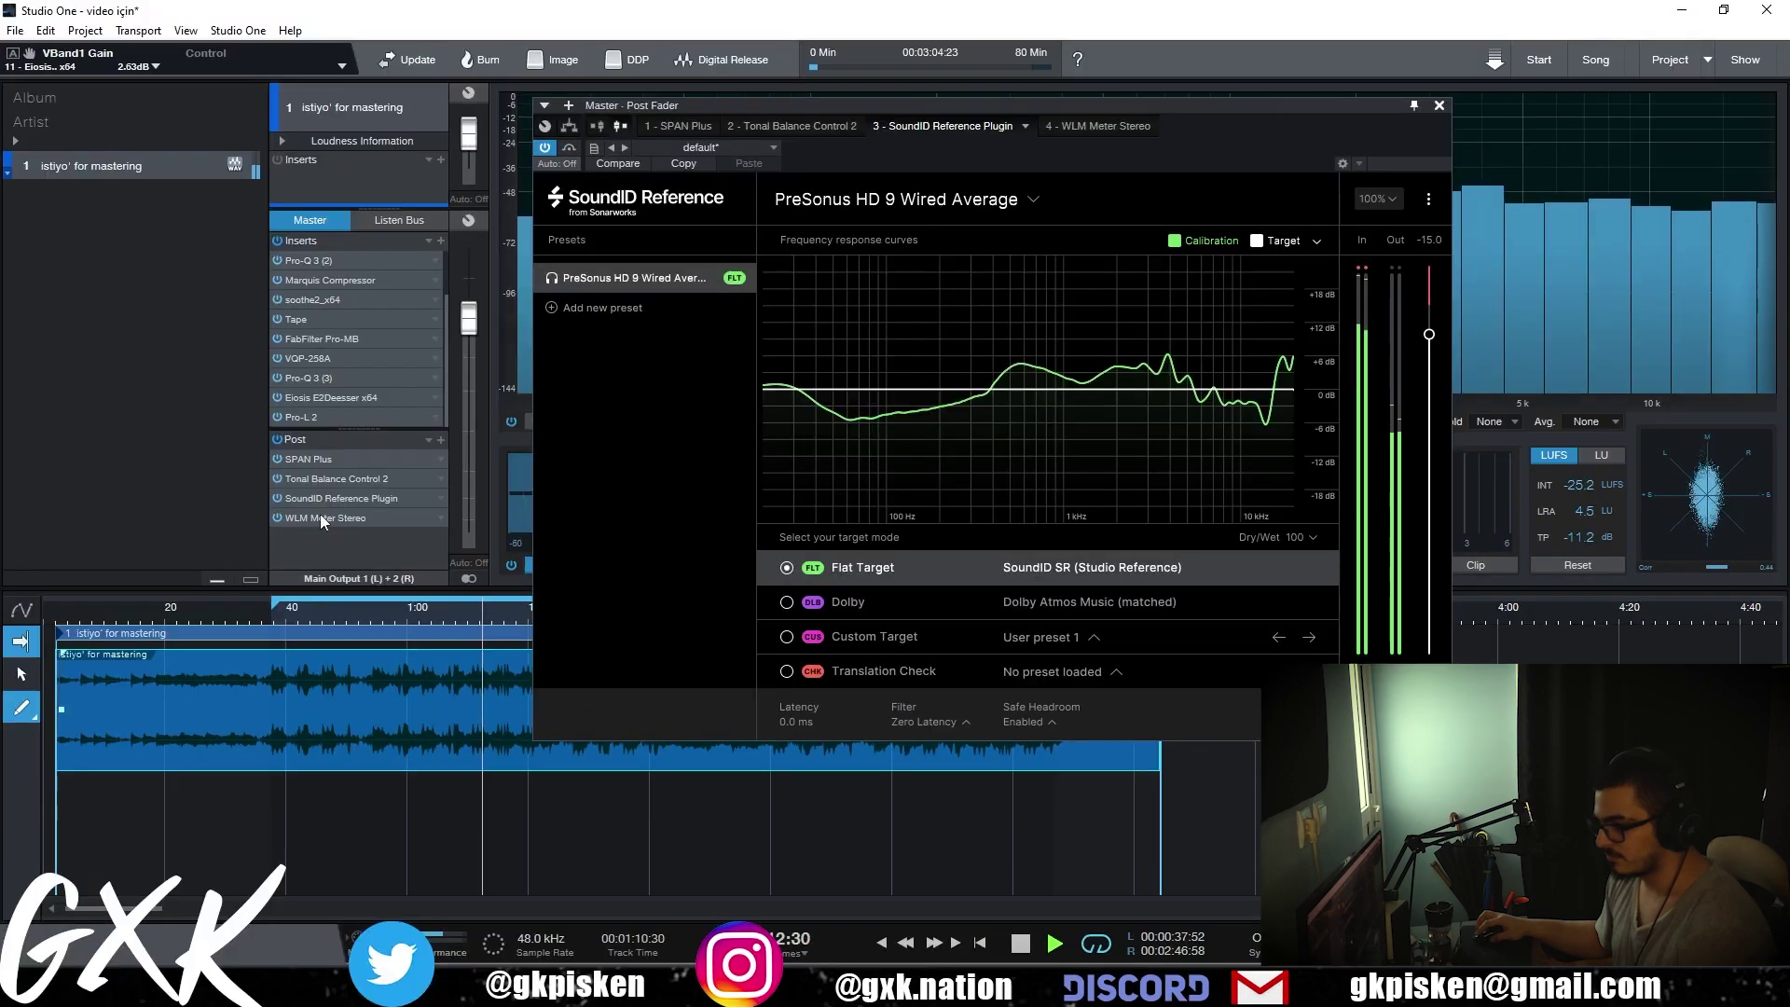
{"action": "left_click", "coordinate": [325, 479]}
{"action": "left_click", "coordinate": [406, 617]}
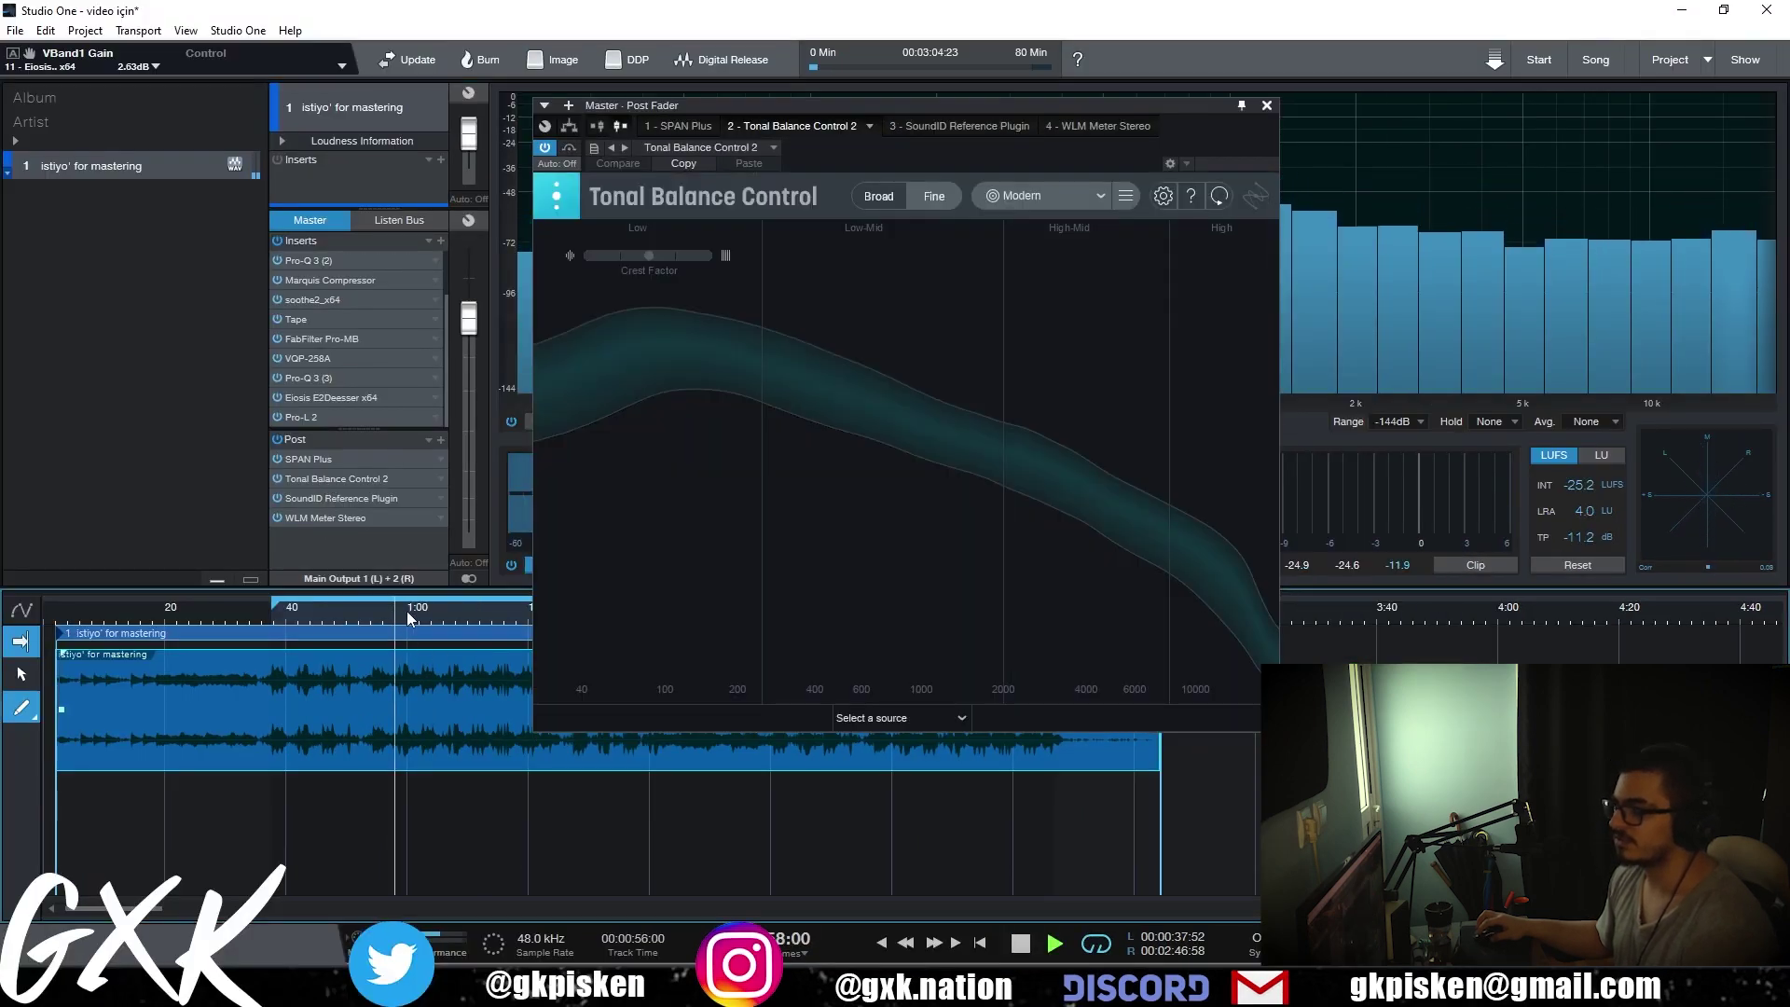
{"action": "left_click", "coordinate": [891, 196]}
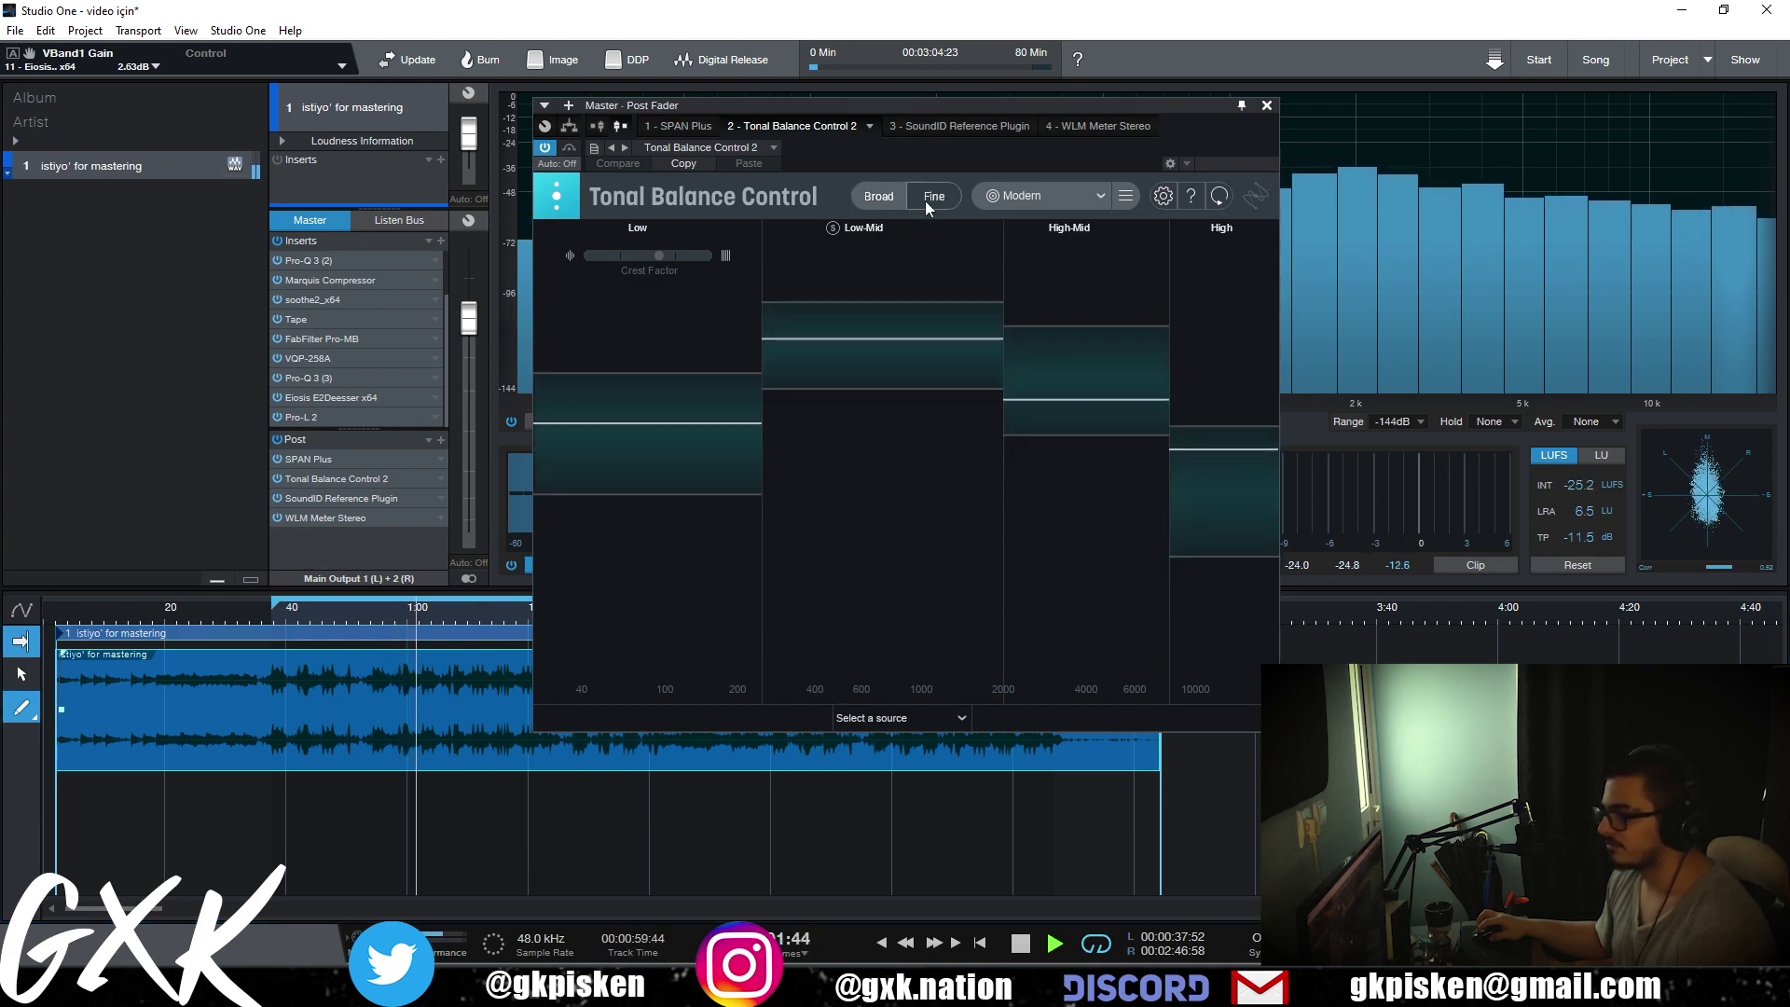
{"action": "left_click", "coordinate": [928, 199]}
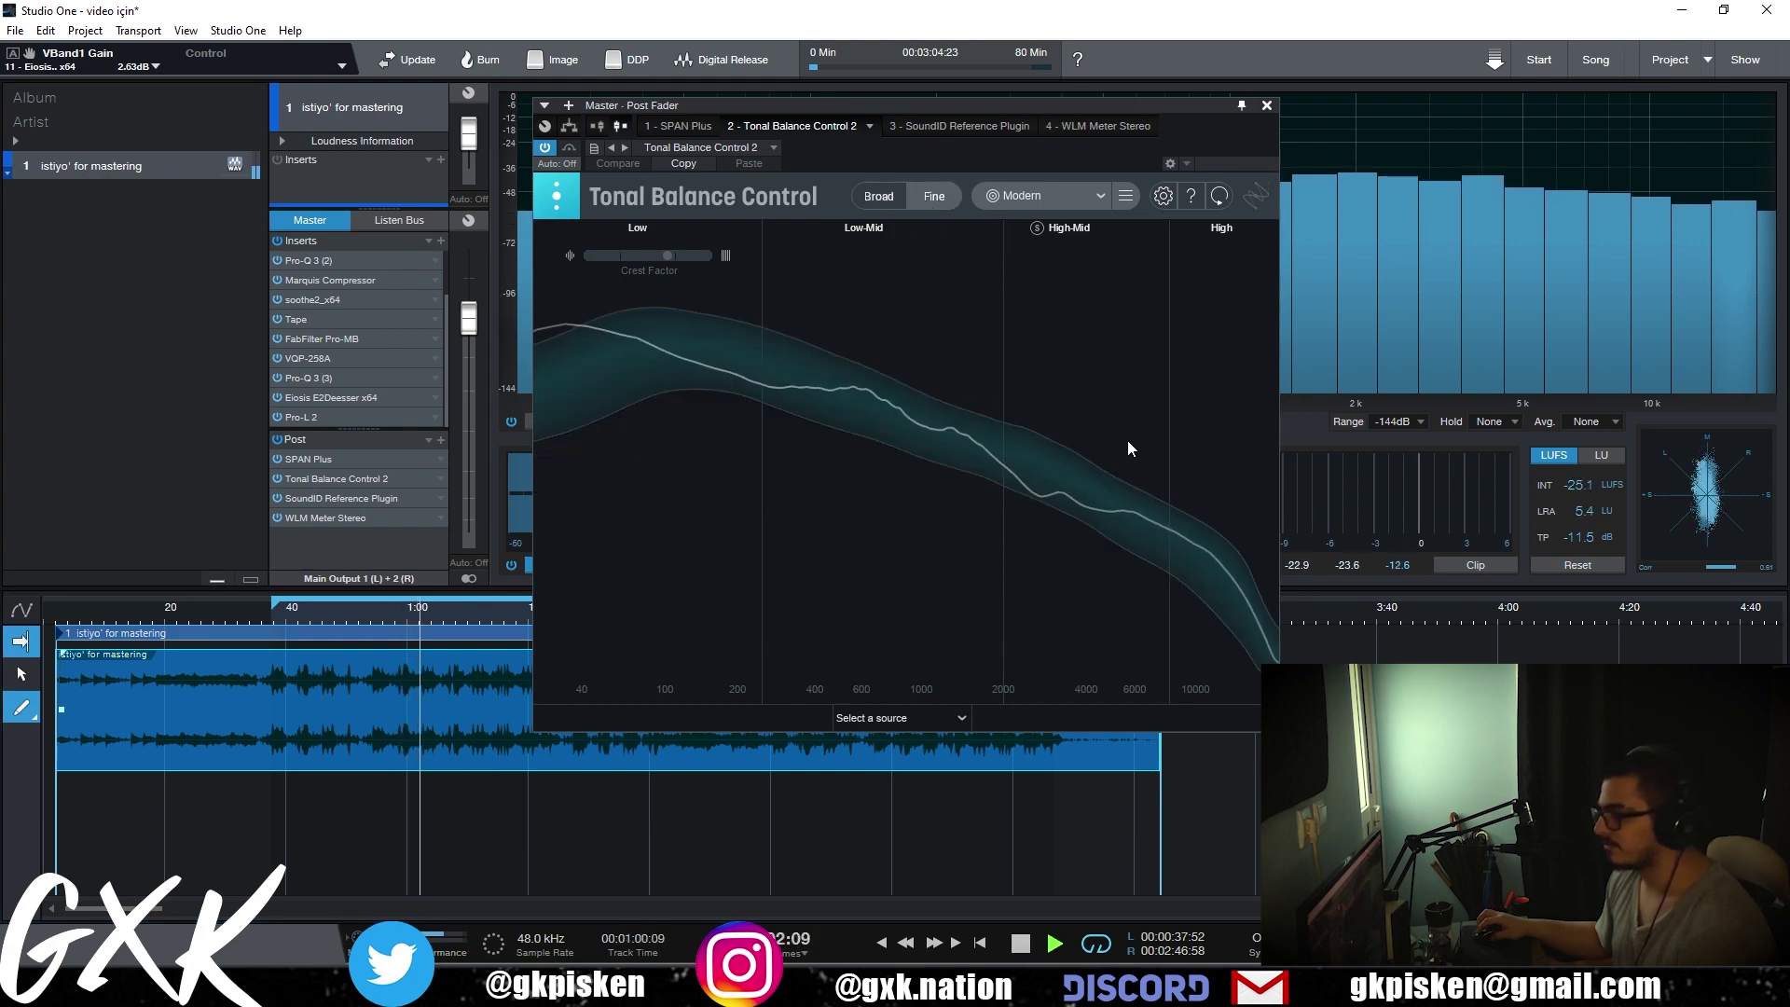
- Switch the Tonal Balance Control 2 target to Bass Heavy, compare the track in both views, stop playback, and close the window
{"action": "left_click", "coordinate": [1057, 198]}
{"action": "left_click", "coordinate": [1035, 222]}
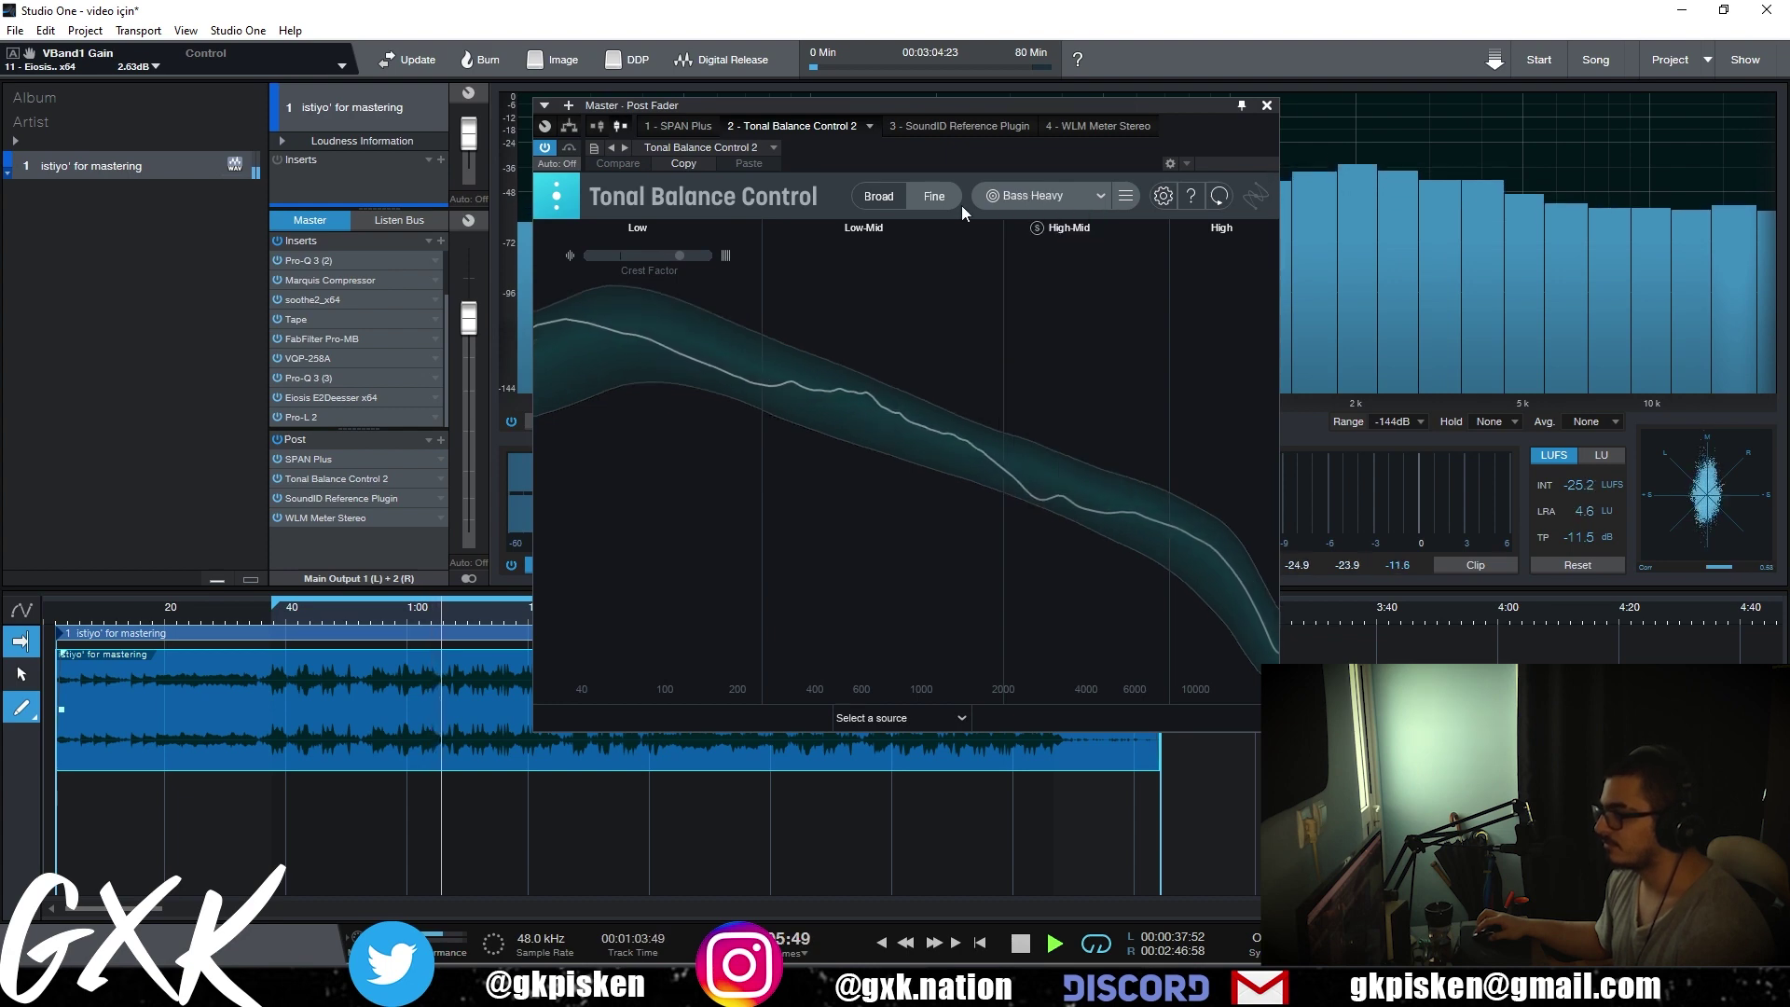
{"action": "left_click", "coordinate": [895, 196]}
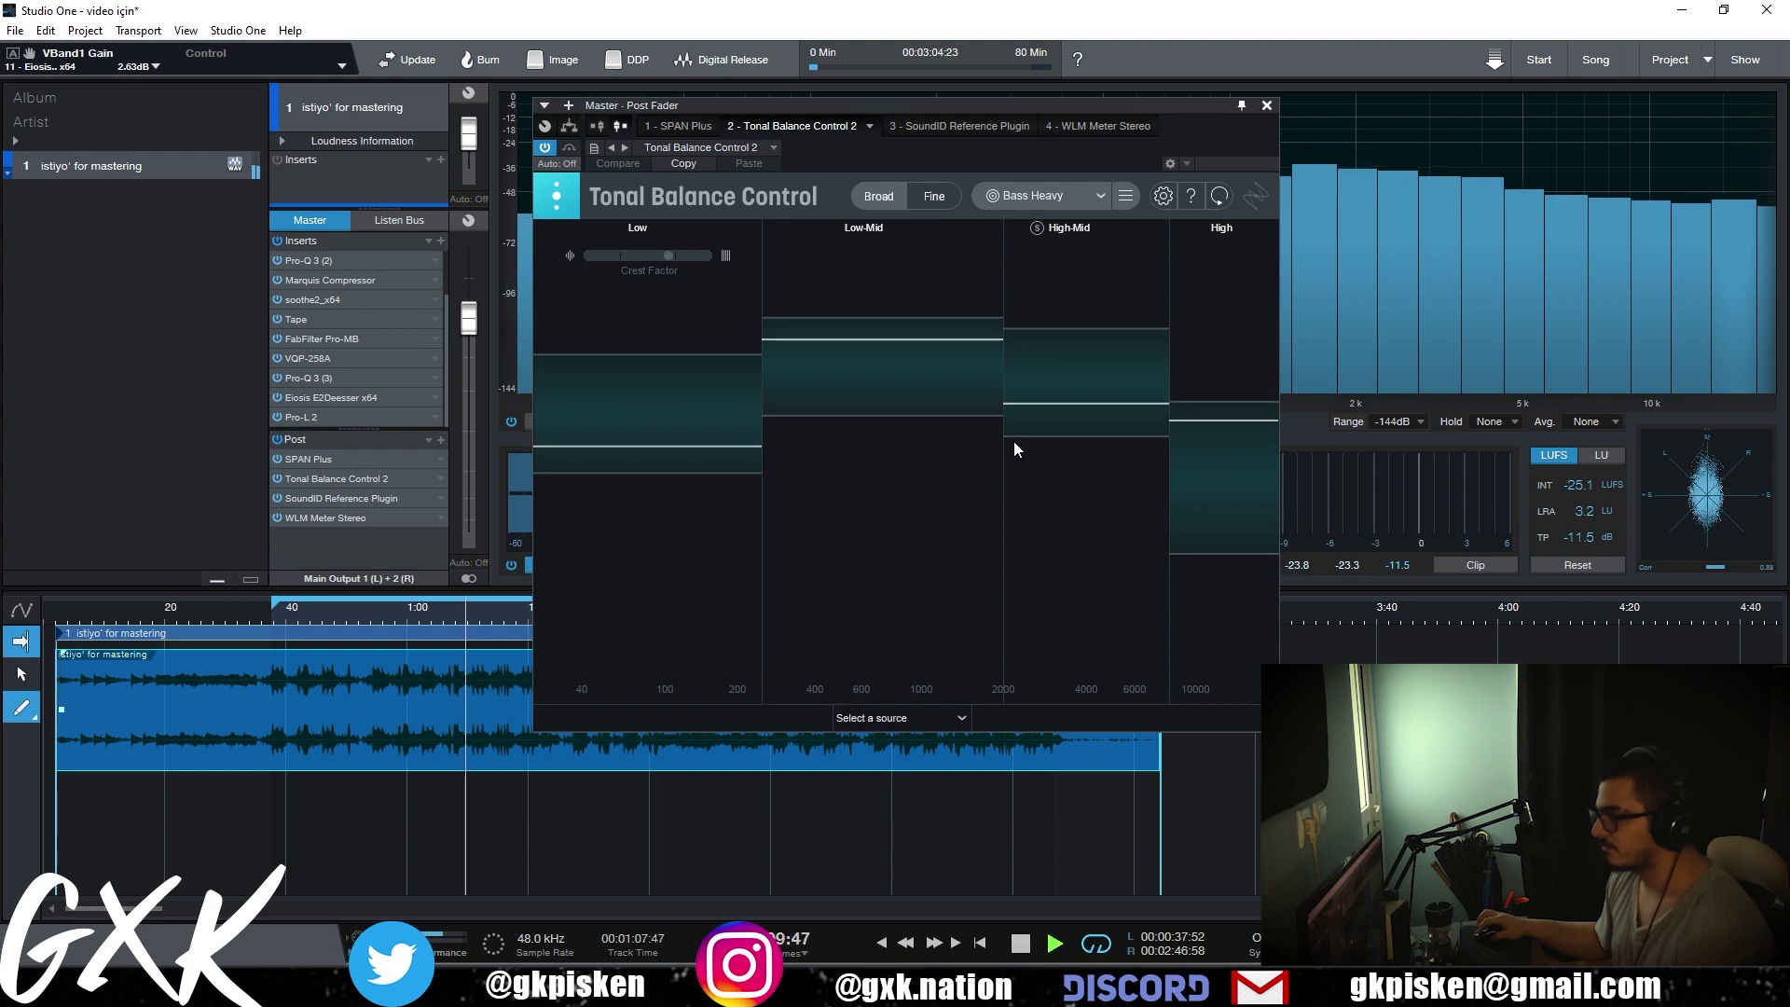
{"action": "left_click", "coordinate": [942, 203]}
{"action": "key", "text": "space"}
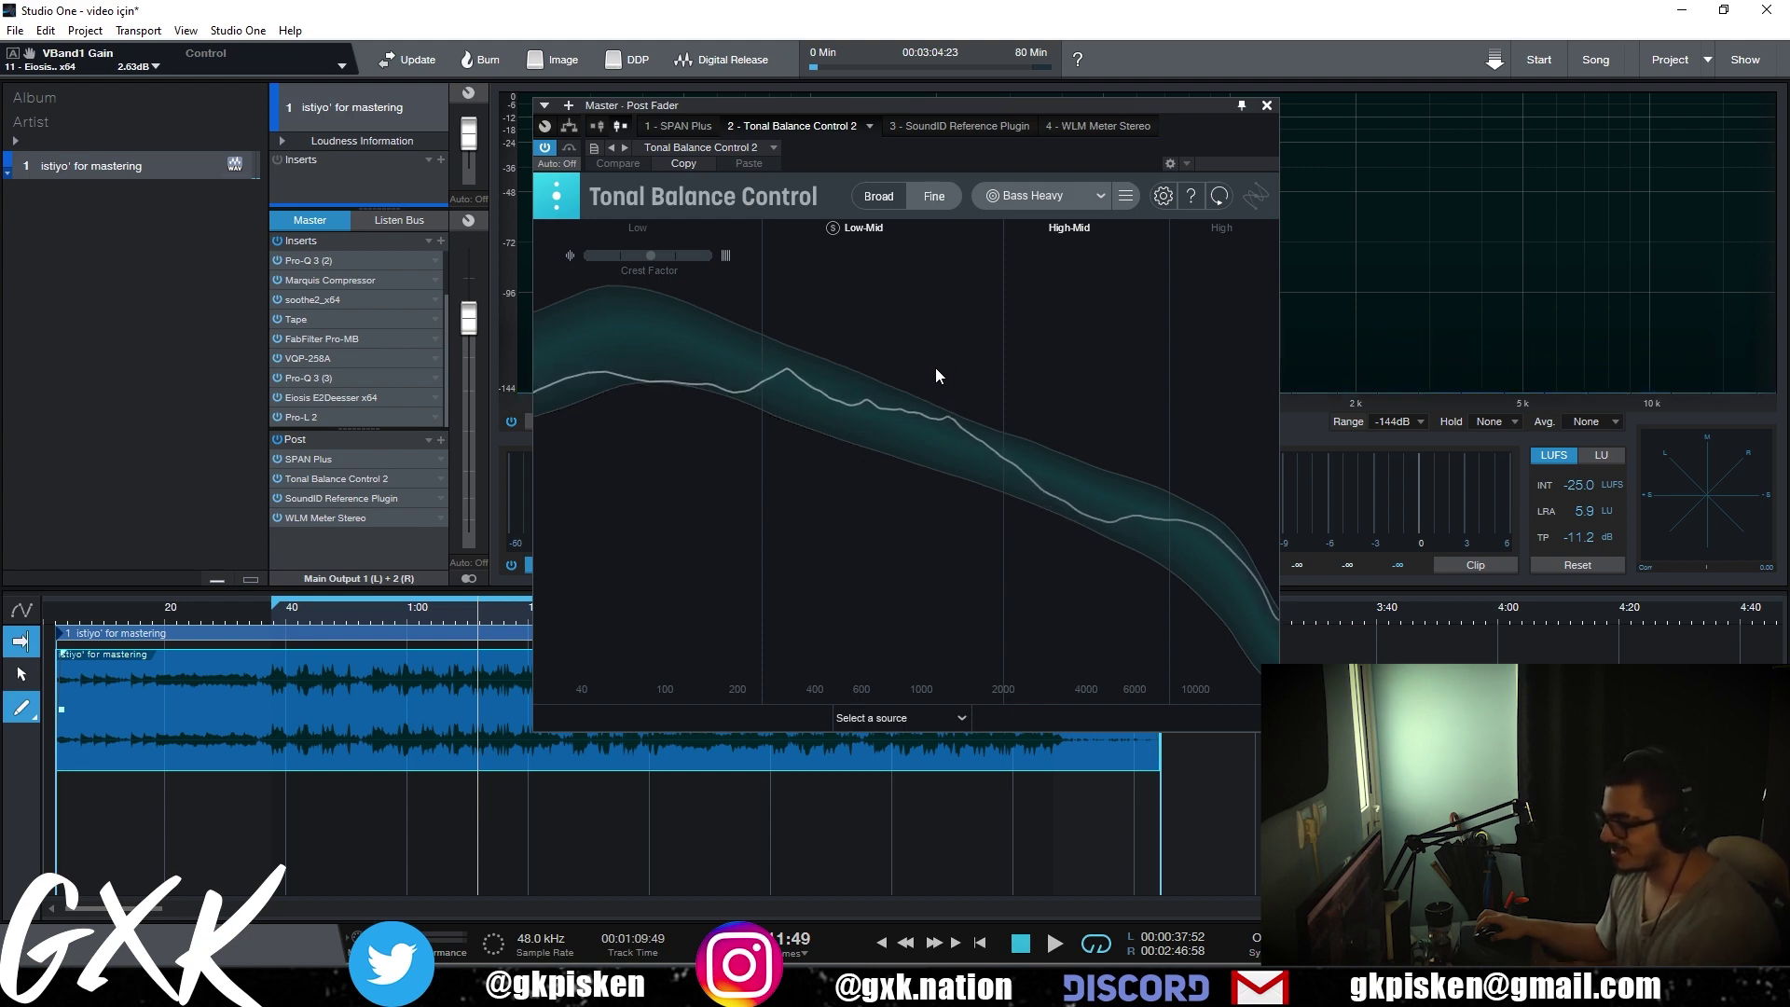
{"action": "left_click", "coordinate": [1269, 106]}
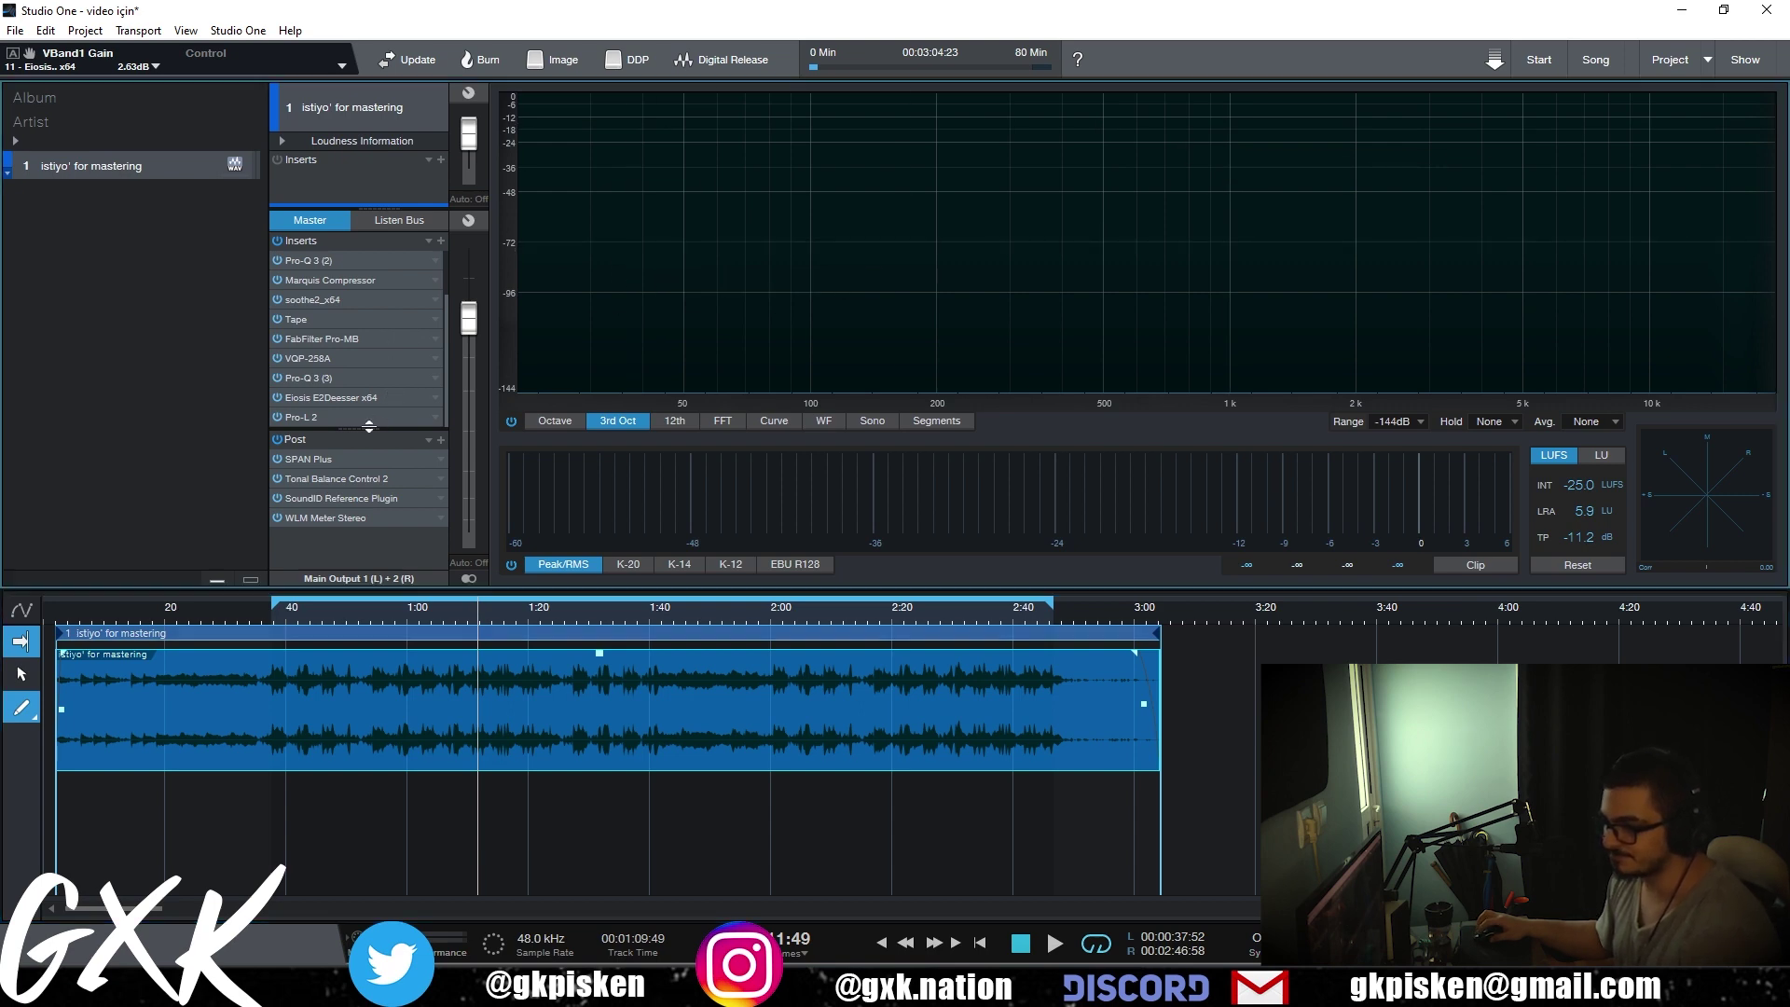
- Enlarge the master inserts list and add Softube's Summit Audio EQF-100 between Eiosis E2Deesser x64 and Pro-L 2
{"action": "left_click_drag", "start_coordinate": [369, 426], "coordinate": [370, 460]}
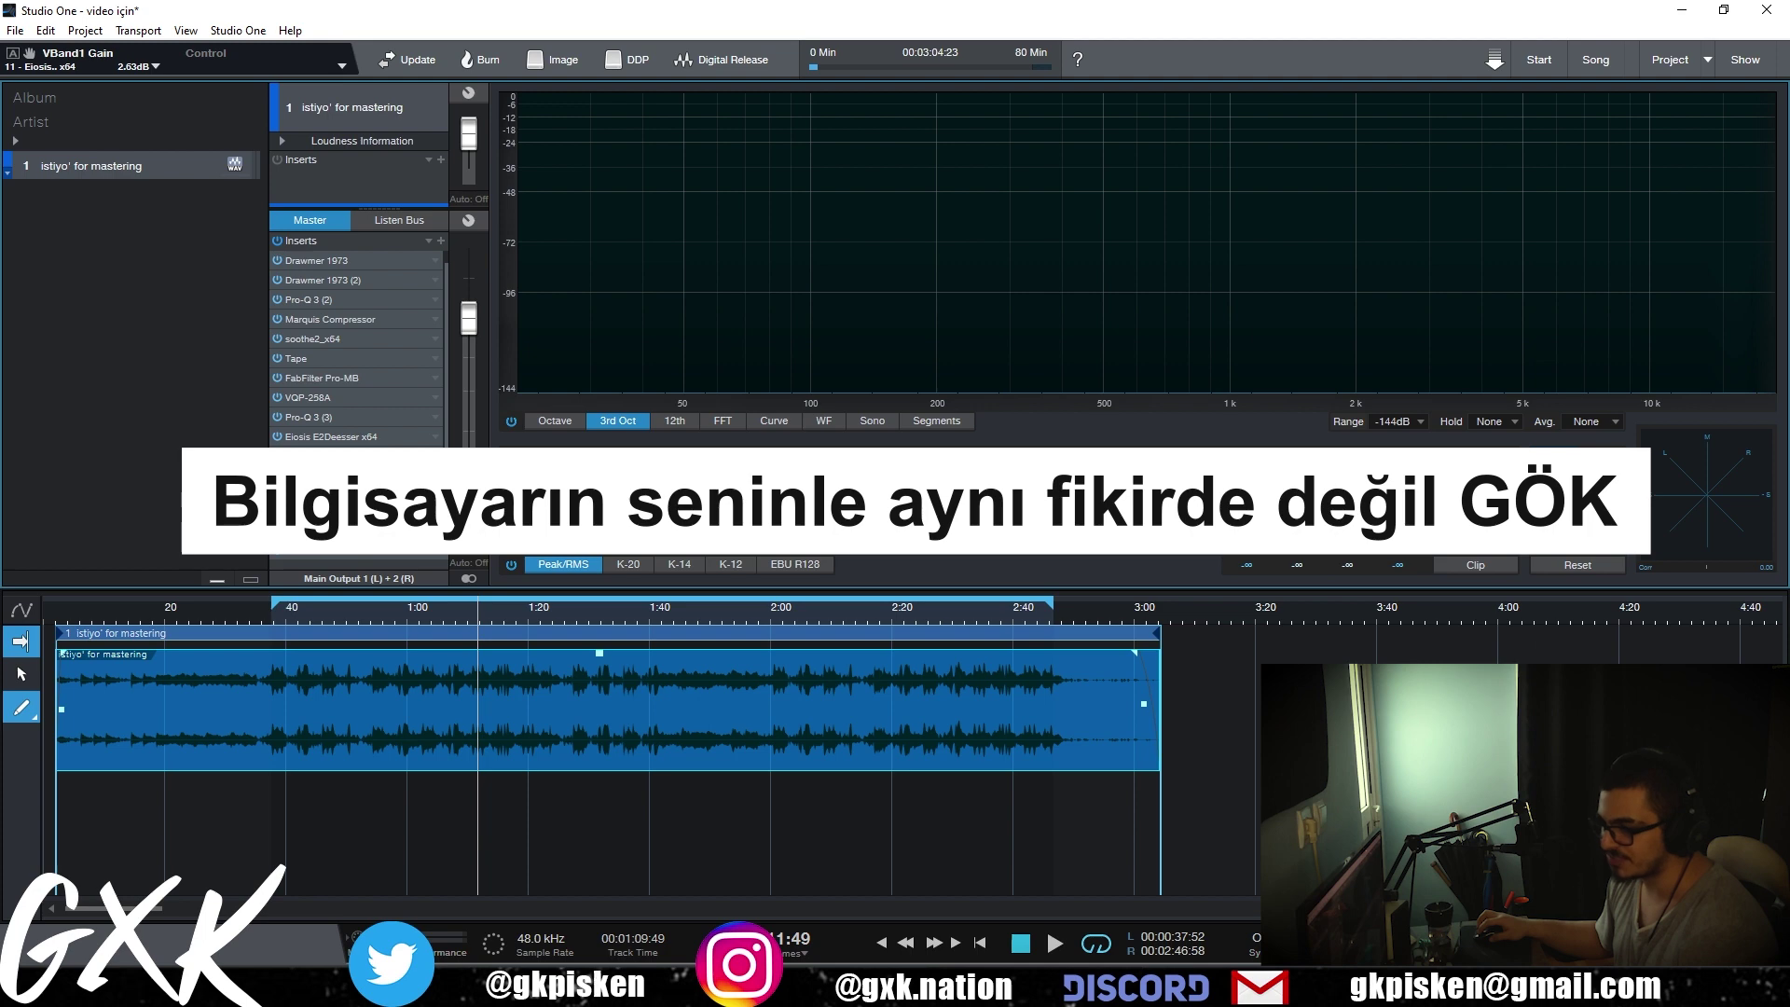
{"action": "left_click_drag", "start_coordinate": [368, 461], "coordinate": [369, 525]}
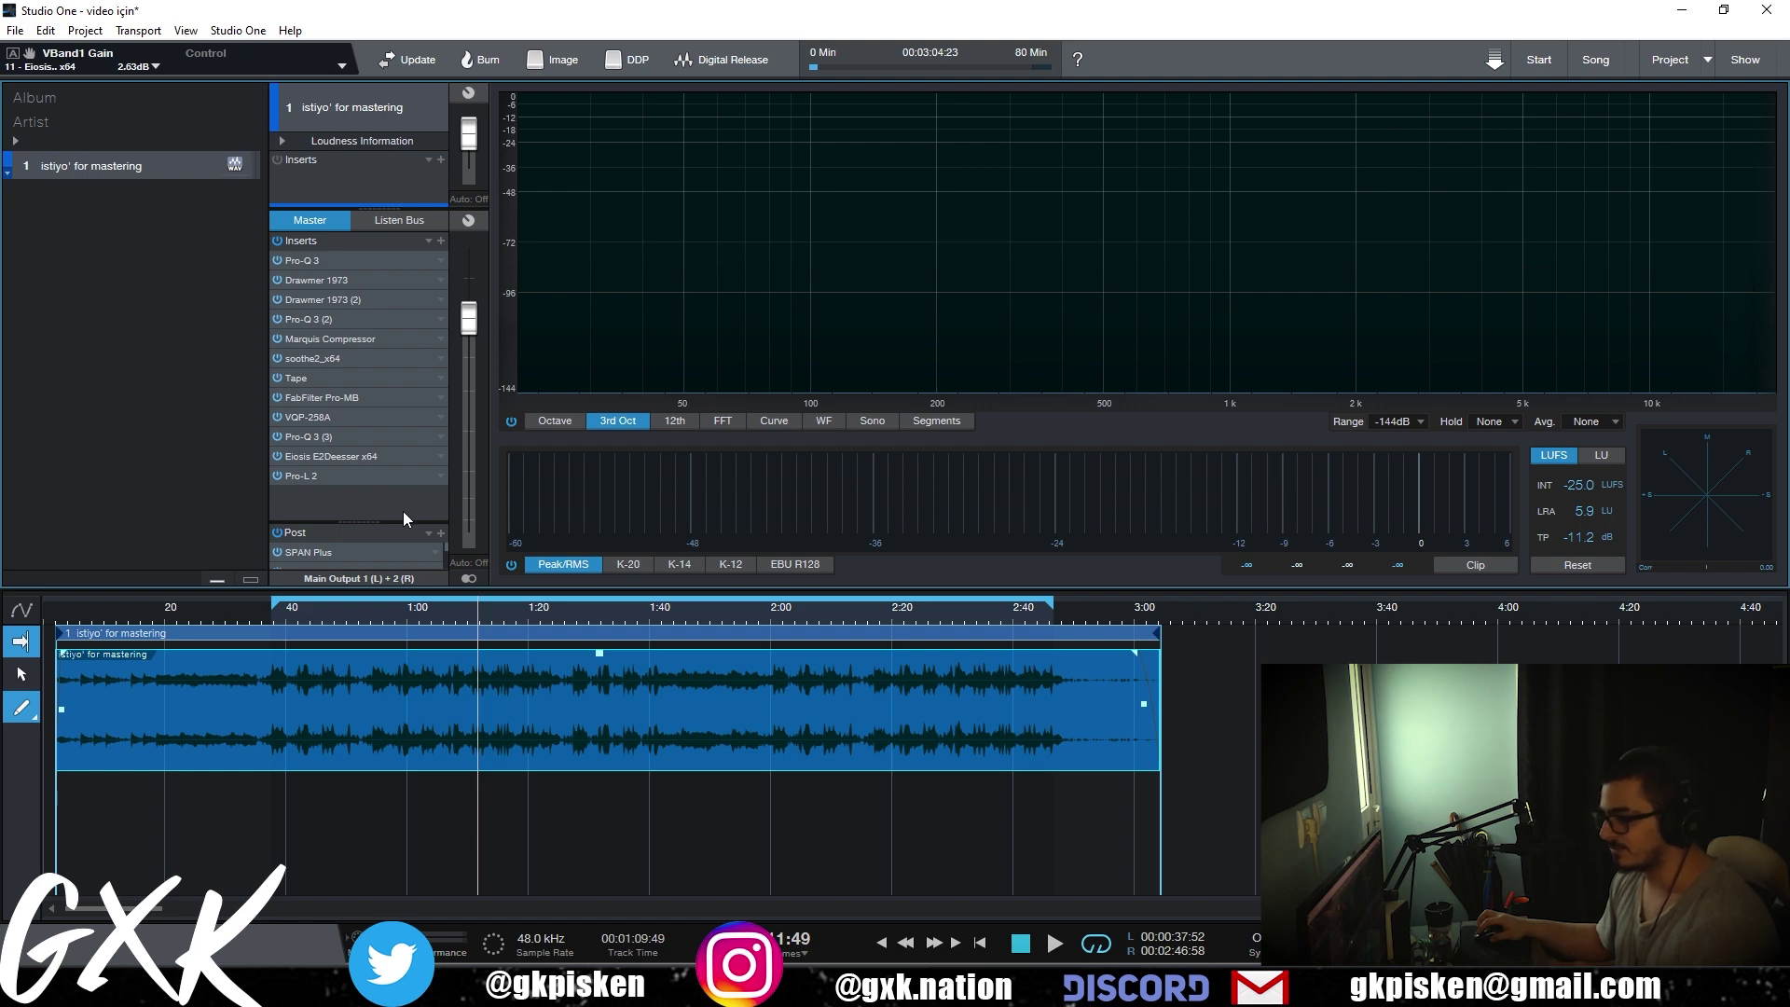
{"action": "left_click", "coordinate": [440, 241]}
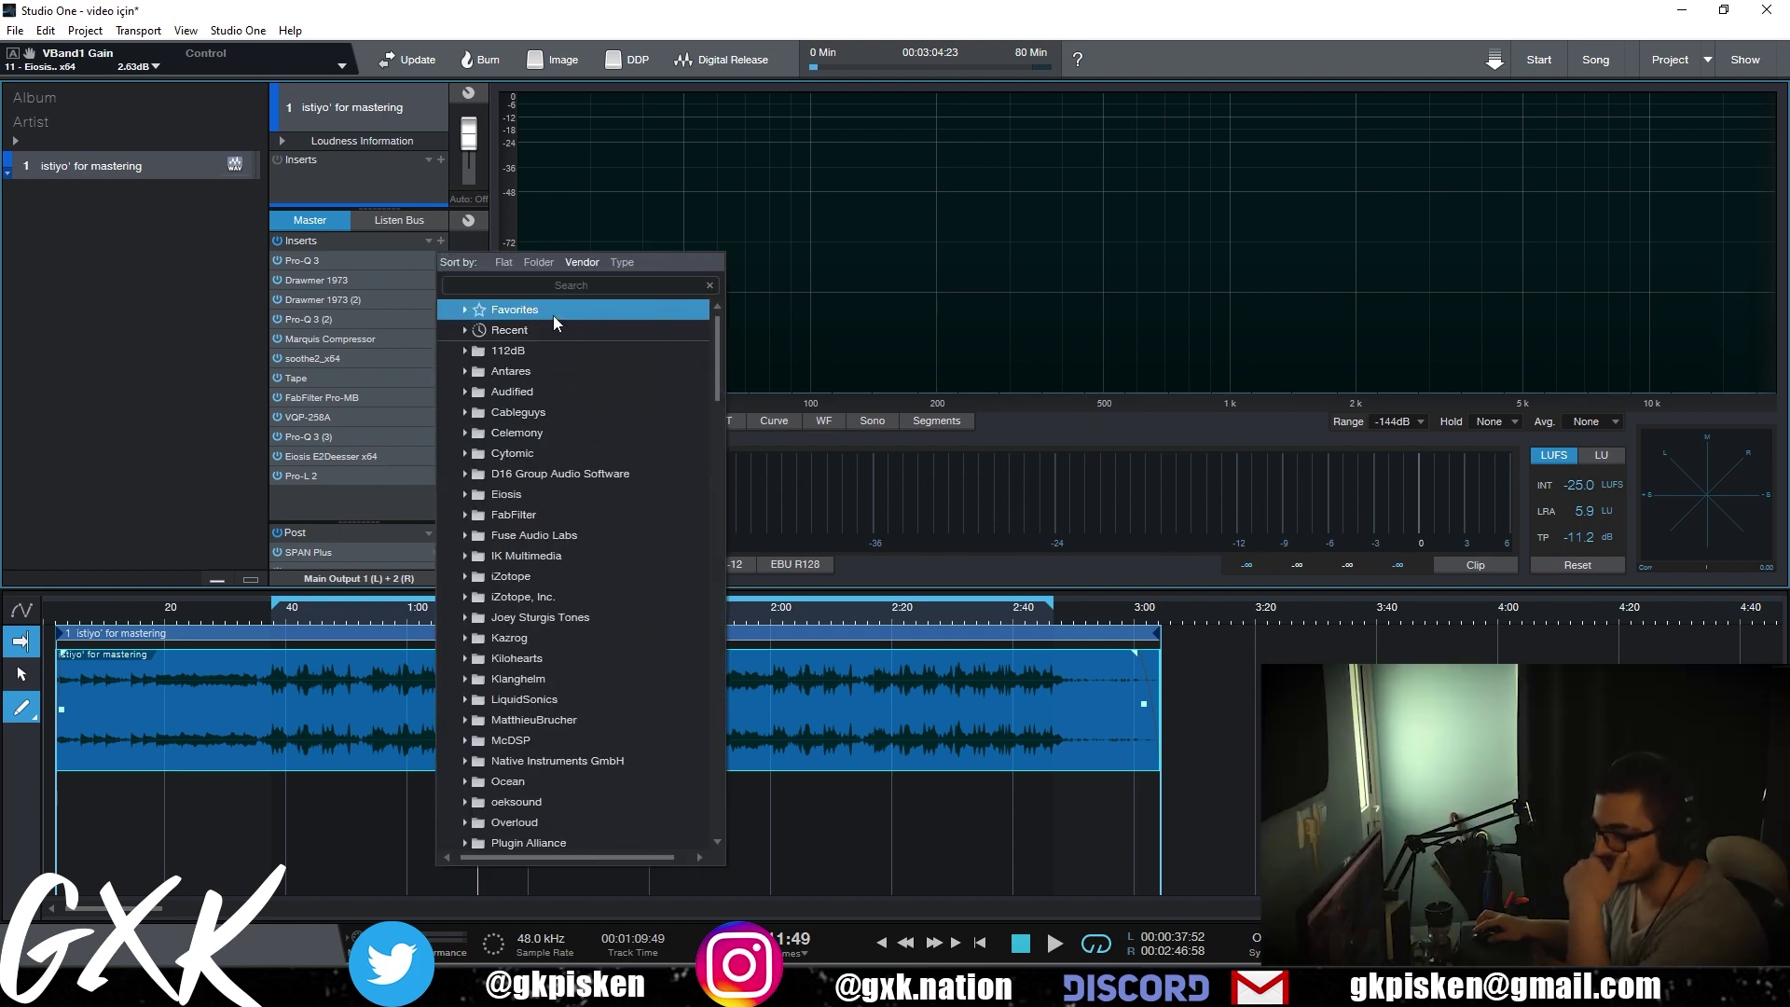
{"action": "scroll", "coordinate": [590, 474], "scroll_direction": "down", "scroll_amount": 5}
{"action": "scroll", "coordinate": [606, 575], "scroll_direction": "down", "scroll_amount": 8}
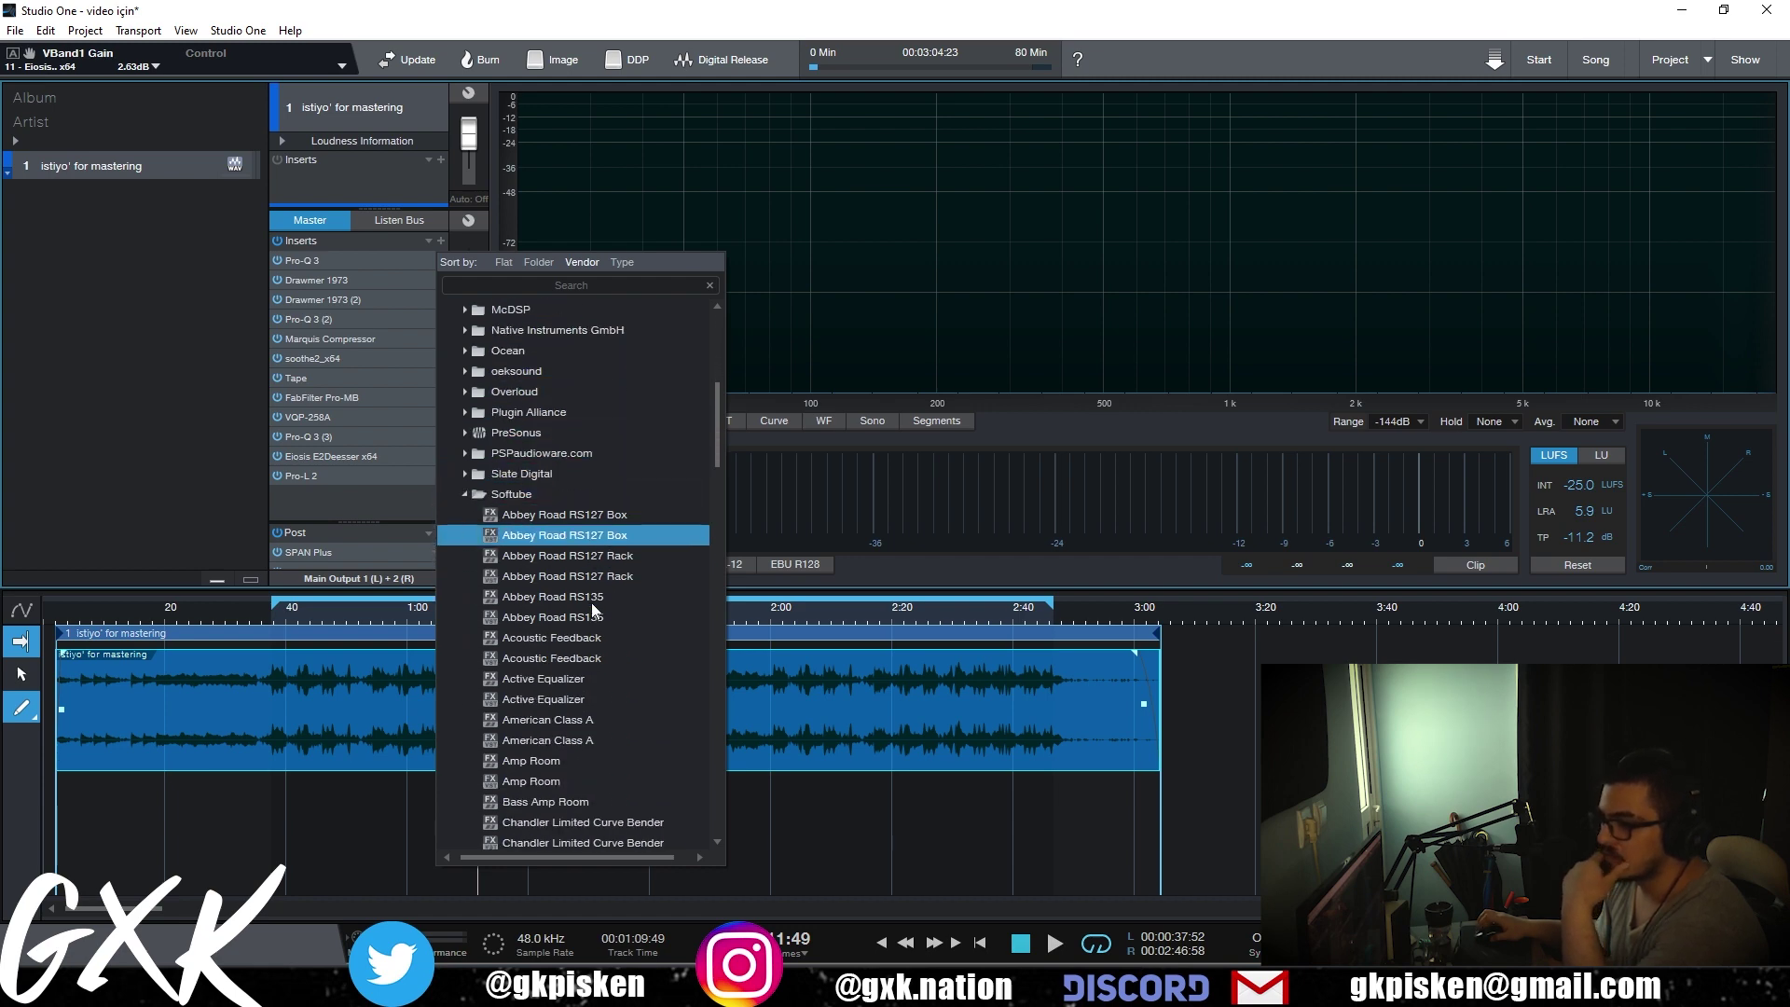
{"action": "scroll", "coordinate": [595, 606], "scroll_direction": "down", "scroll_amount": 3}
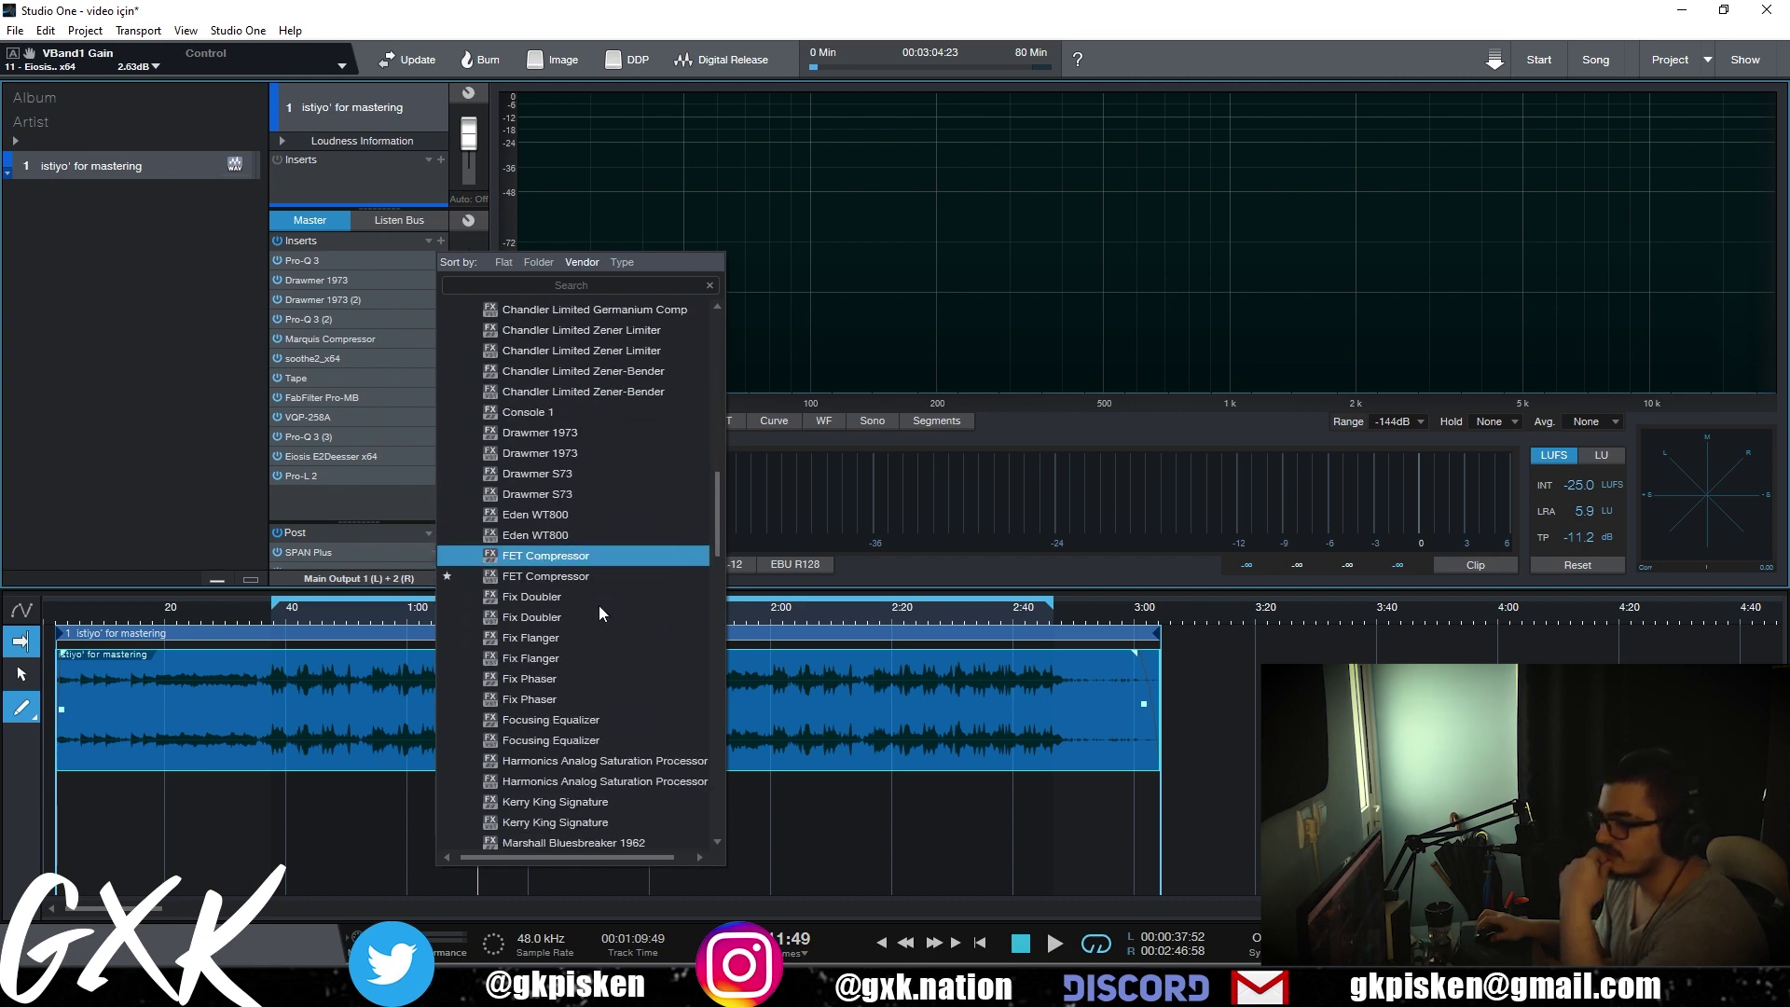
{"action": "scroll", "coordinate": [620, 536], "scroll_direction": "down", "scroll_amount": 11}
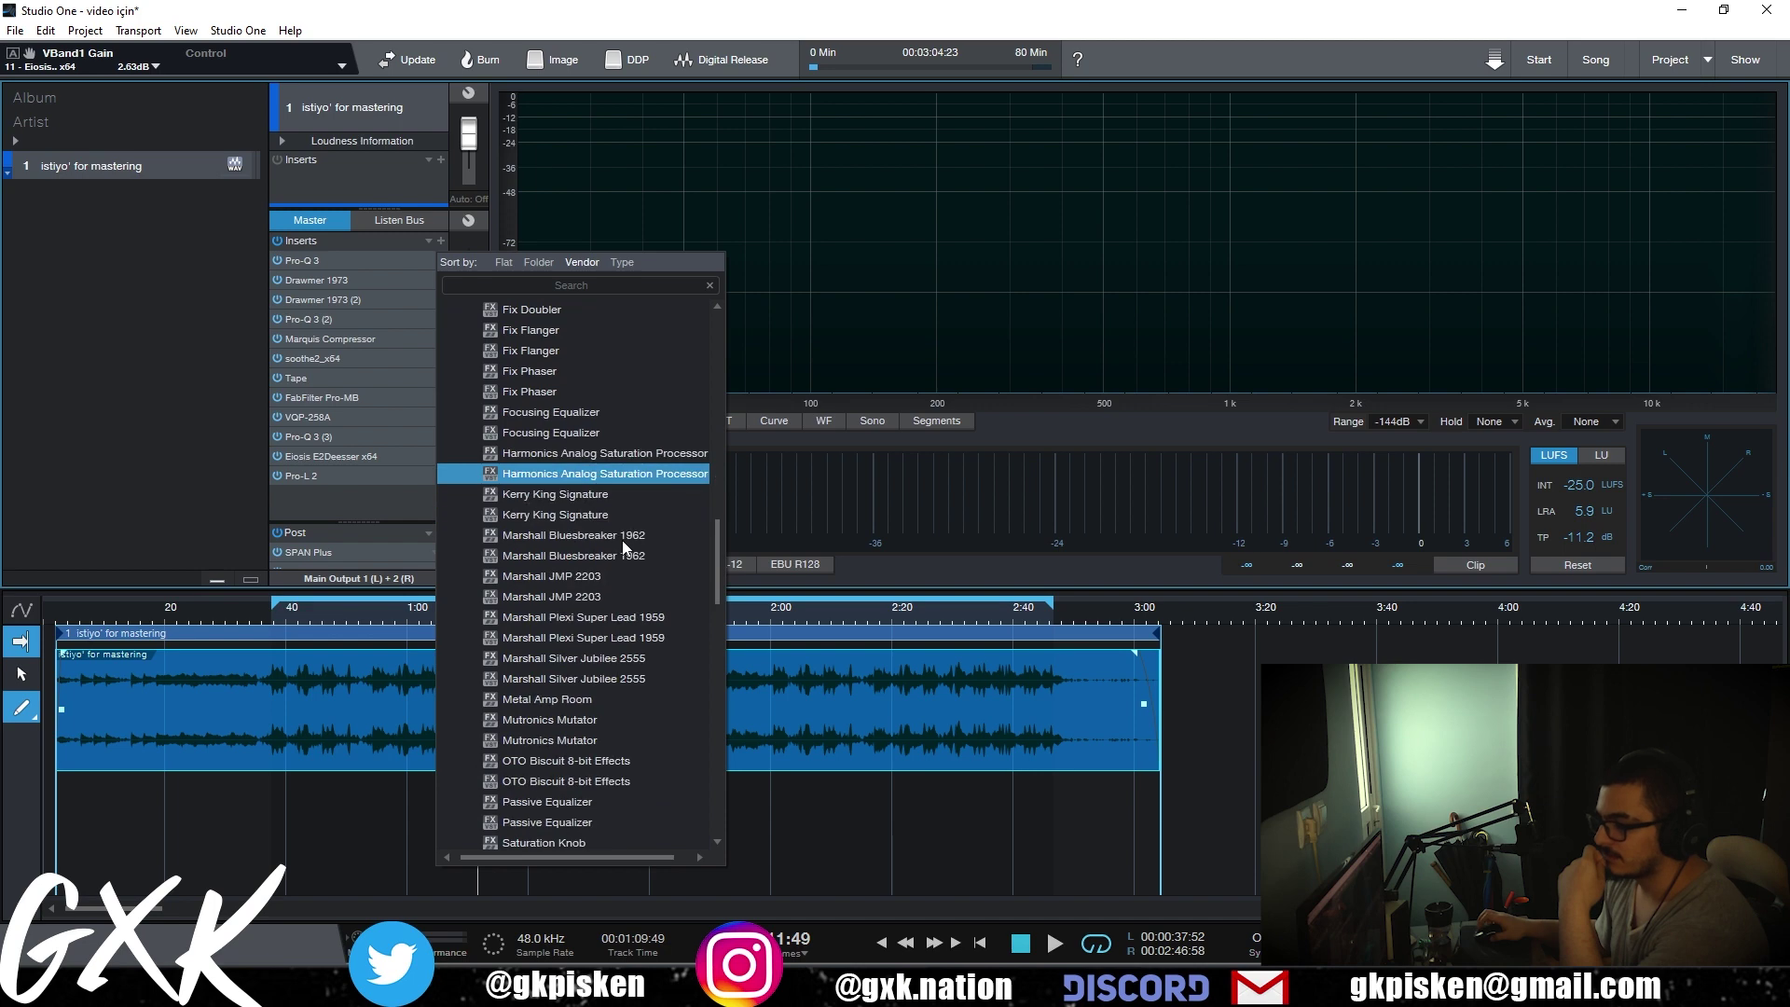
{"action": "left_click", "coordinate": [642, 576]}
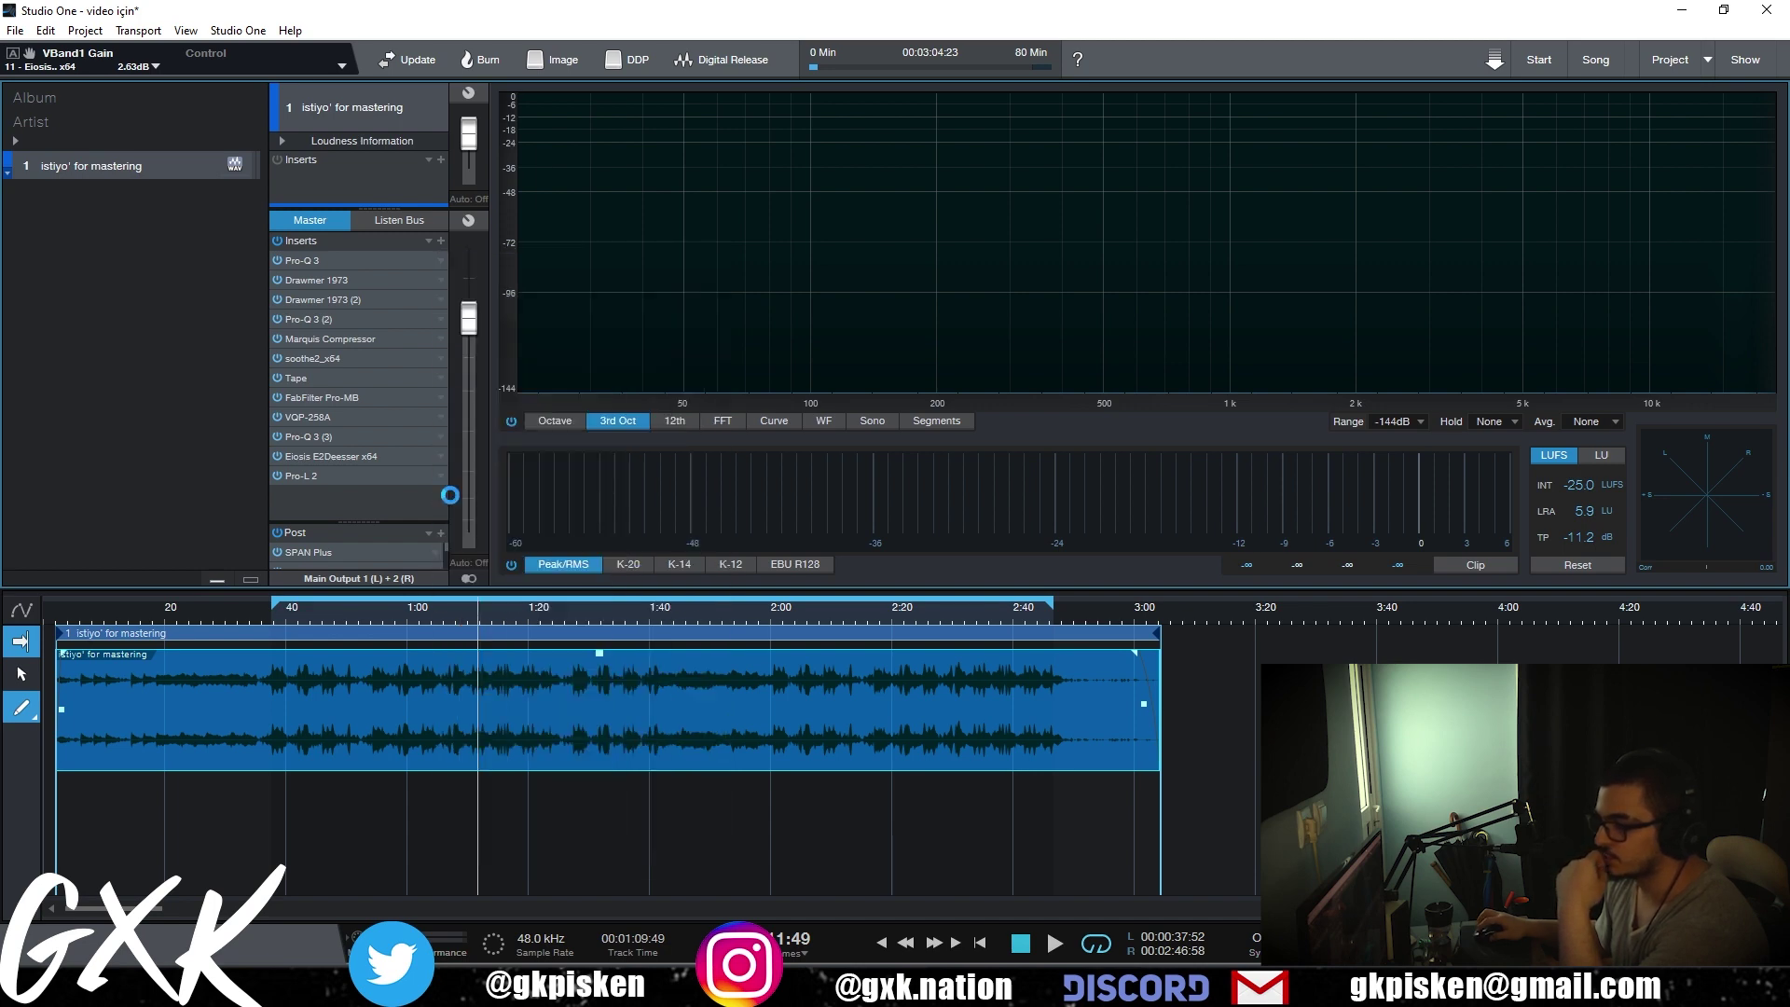
{"action": "left_click_drag", "start_coordinate": [371, 494], "coordinate": [378, 475]}
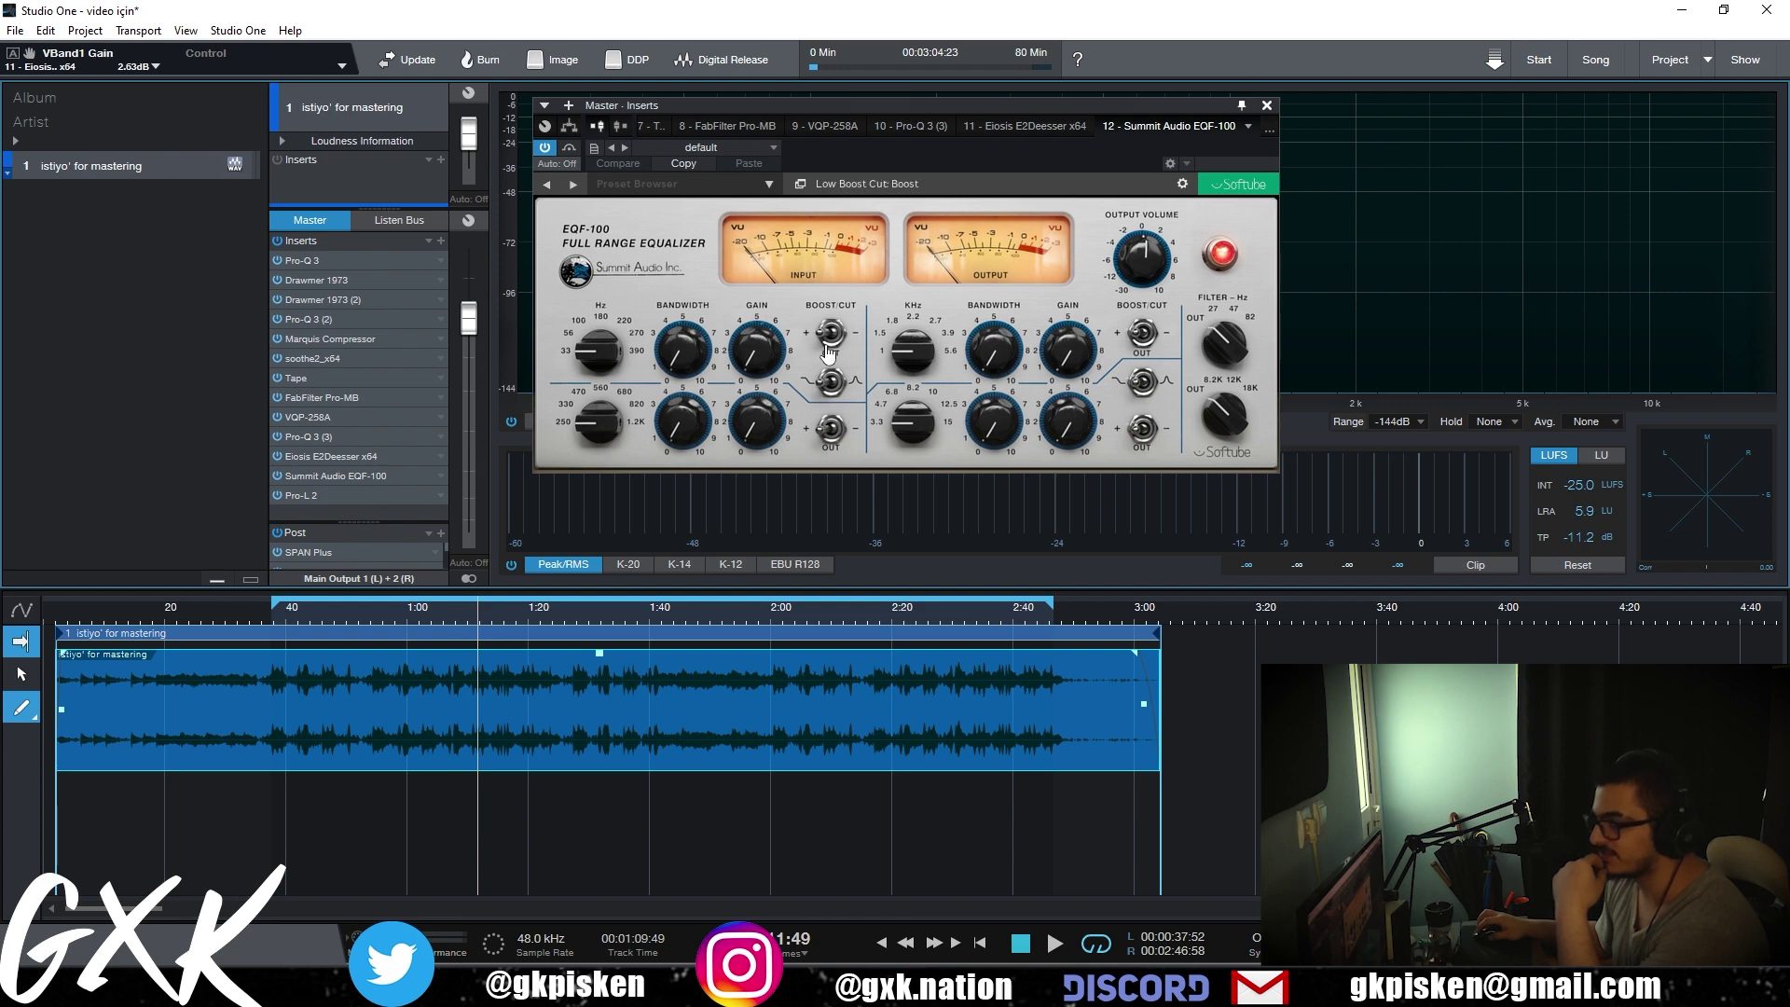
- Set the EQF-100 low-mid gain to 1.5, and sweep the boosted low band at high gain, settling on 180 Hz with reduced gain
{"action": "left_click", "coordinate": [792, 357]}
{"action": "left_click_drag", "start_coordinate": [757, 429], "coordinate": [735, 378]}
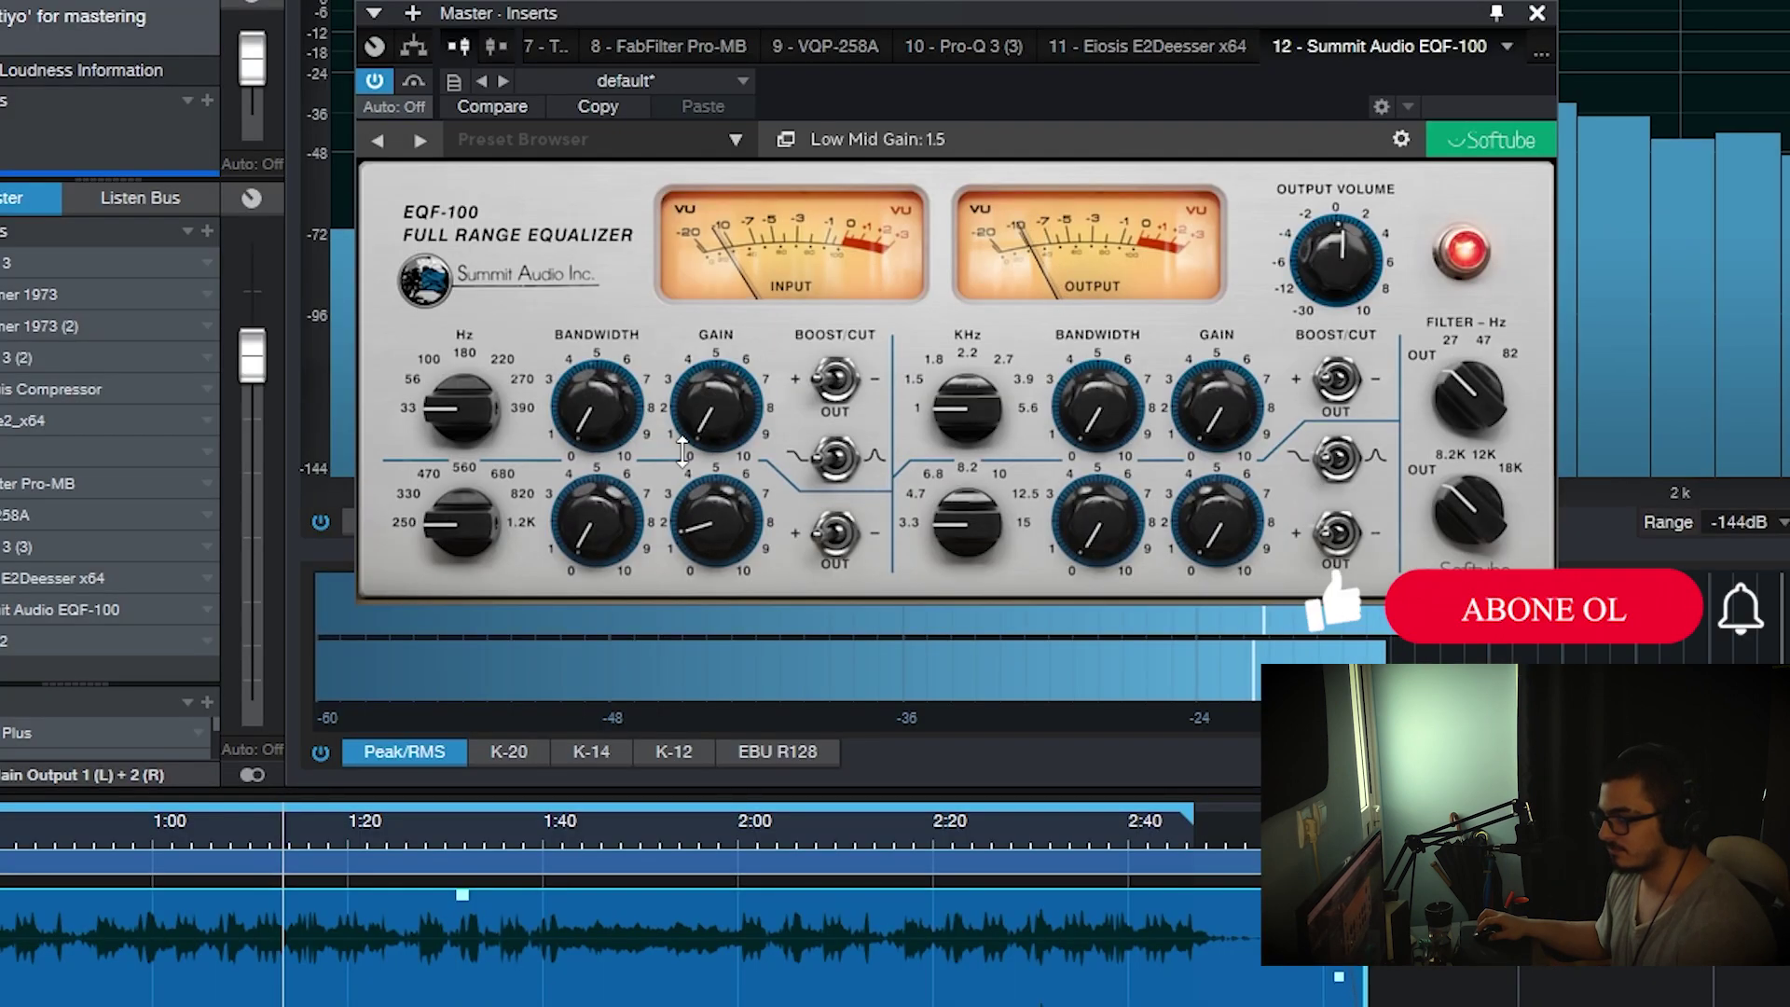
{"action": "left_click_drag", "start_coordinate": [682, 452], "coordinate": [478, 338]}
{"action": "left_click_drag", "start_coordinate": [719, 401], "coordinate": [791, 189]}
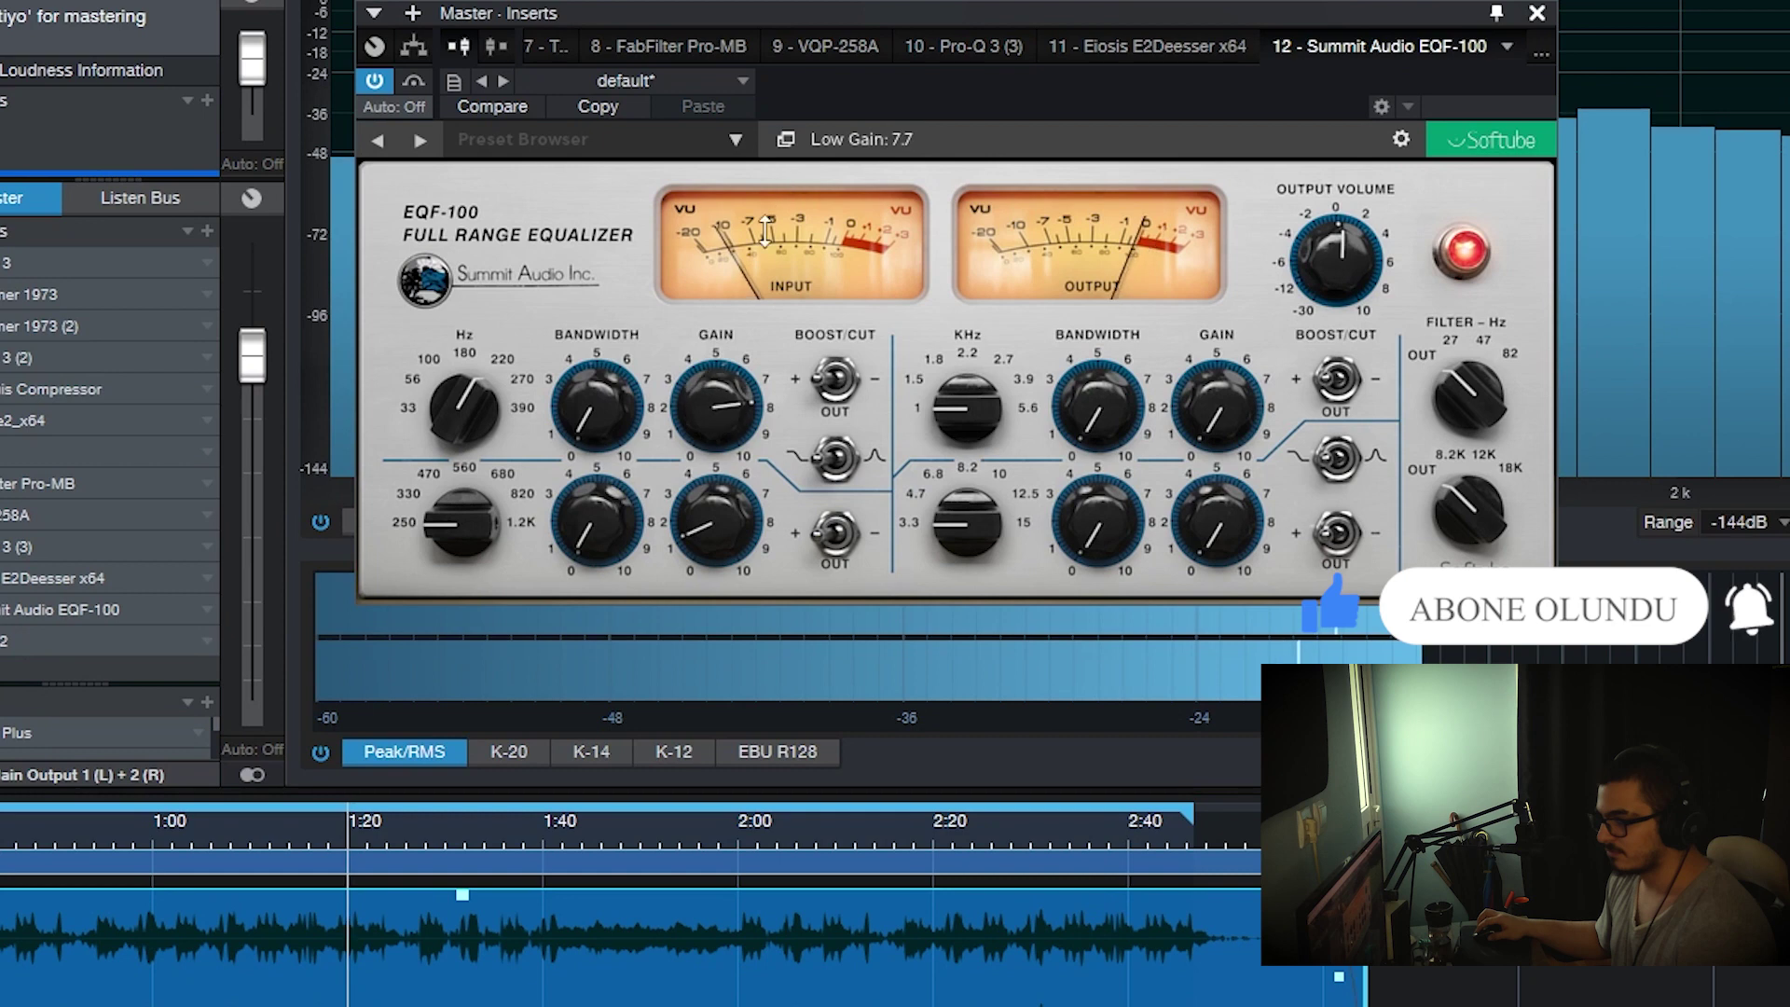
{"action": "left_click_drag", "start_coordinate": [452, 427], "coordinate": [453, 441]}
{"action": "left_click_drag", "start_coordinate": [791, 244], "coordinate": [737, 354]}
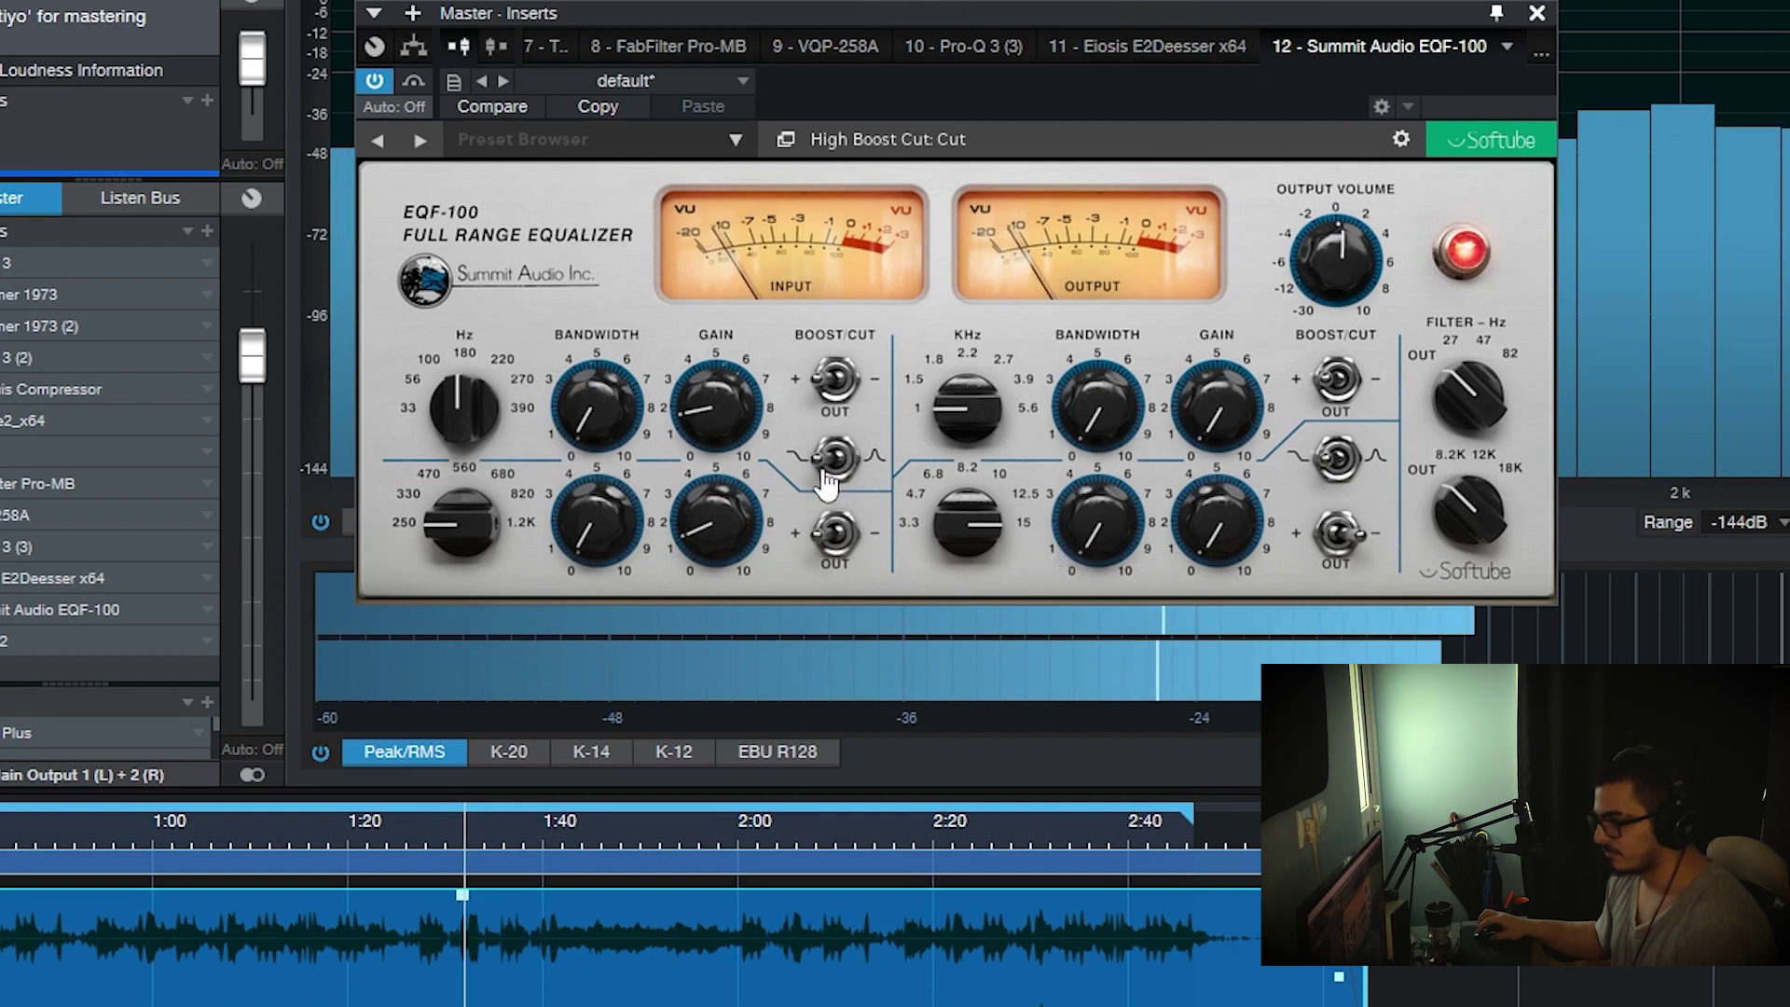
- Set the EQF-100 high band to a 15 kHz cut with gain 2.2, and make the low band a bell with gain 2.9 at 100 Hz
{"action": "left_click_drag", "start_coordinate": [1261, 399], "coordinate": [1297, 275]}
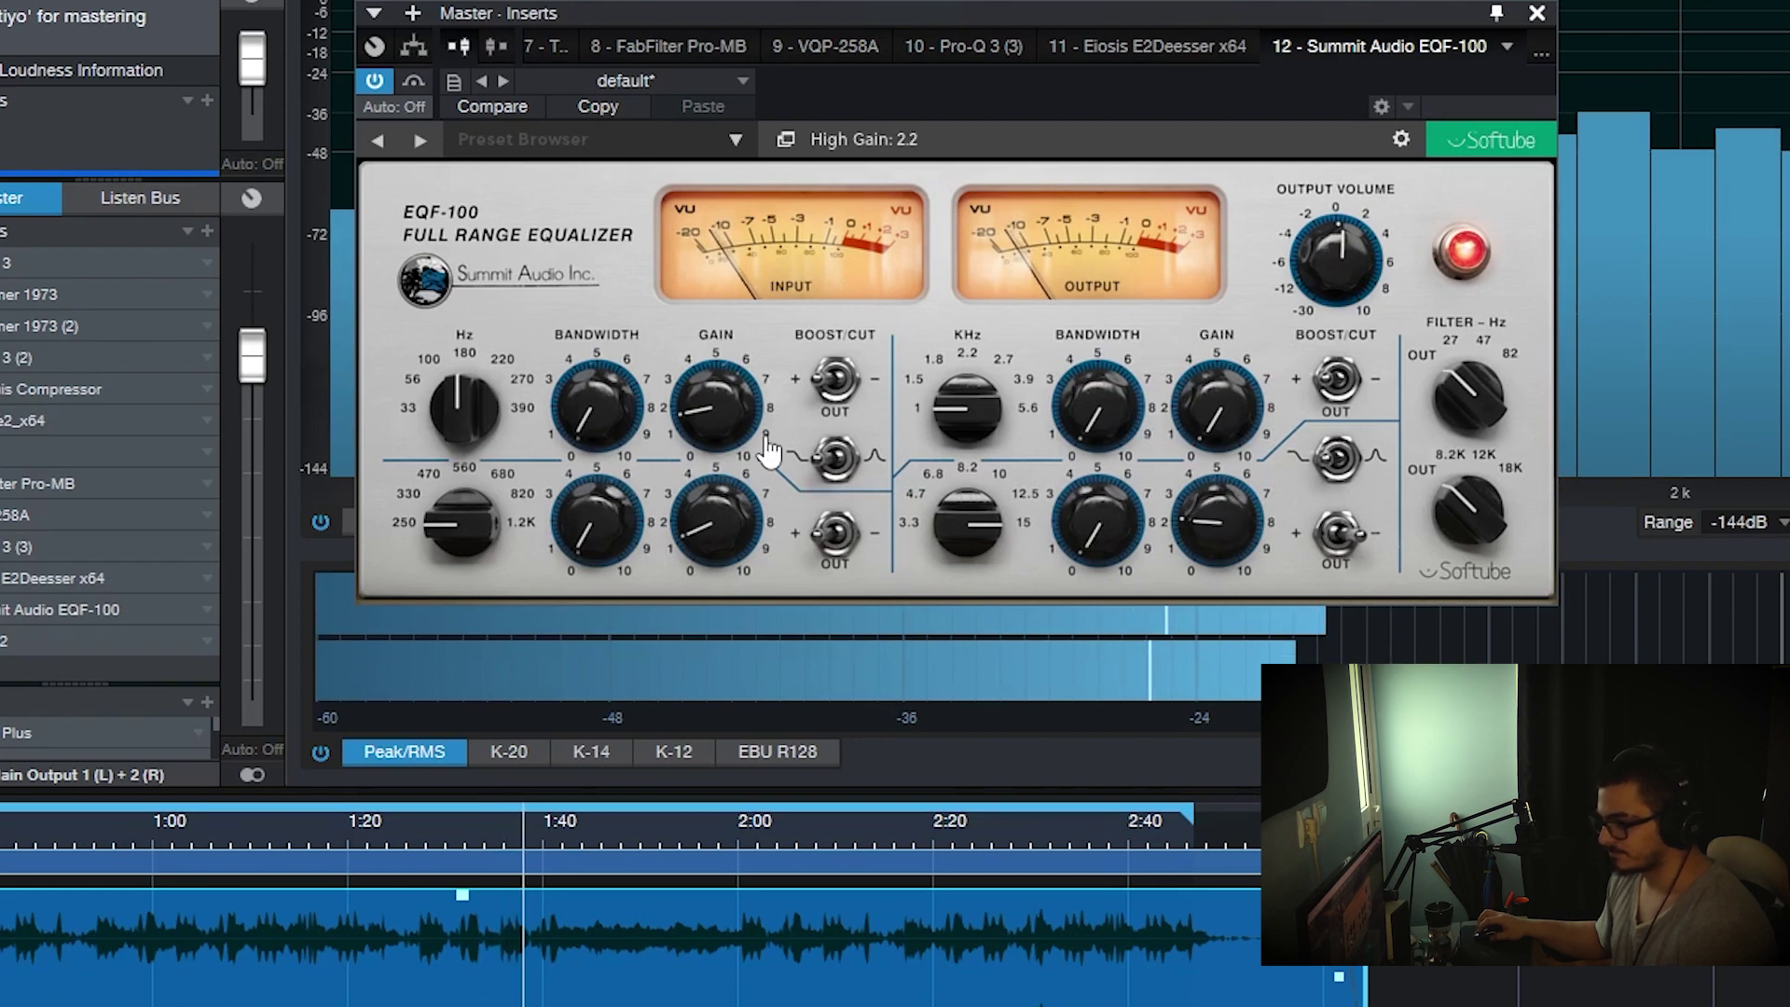
{"action": "left_click", "coordinate": [845, 450]}
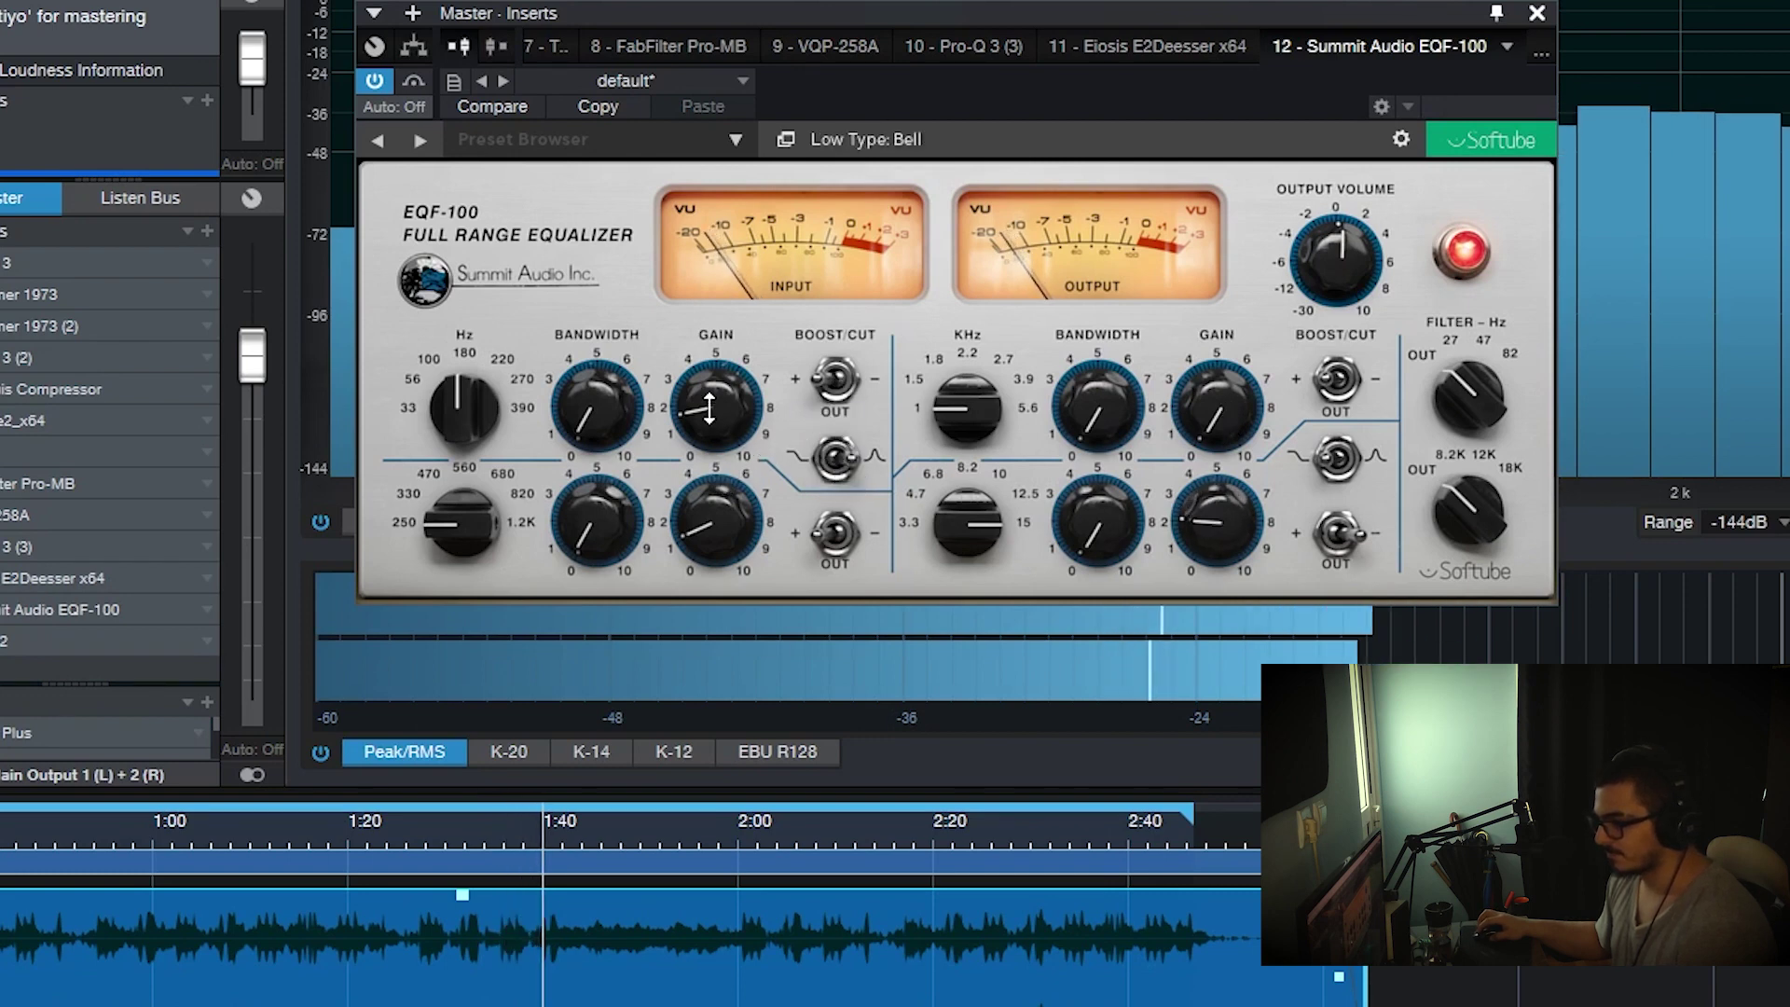
{"action": "left_click_drag", "start_coordinate": [761, 431], "coordinate": [751, 374]}
{"action": "left_click", "coordinate": [459, 393]}
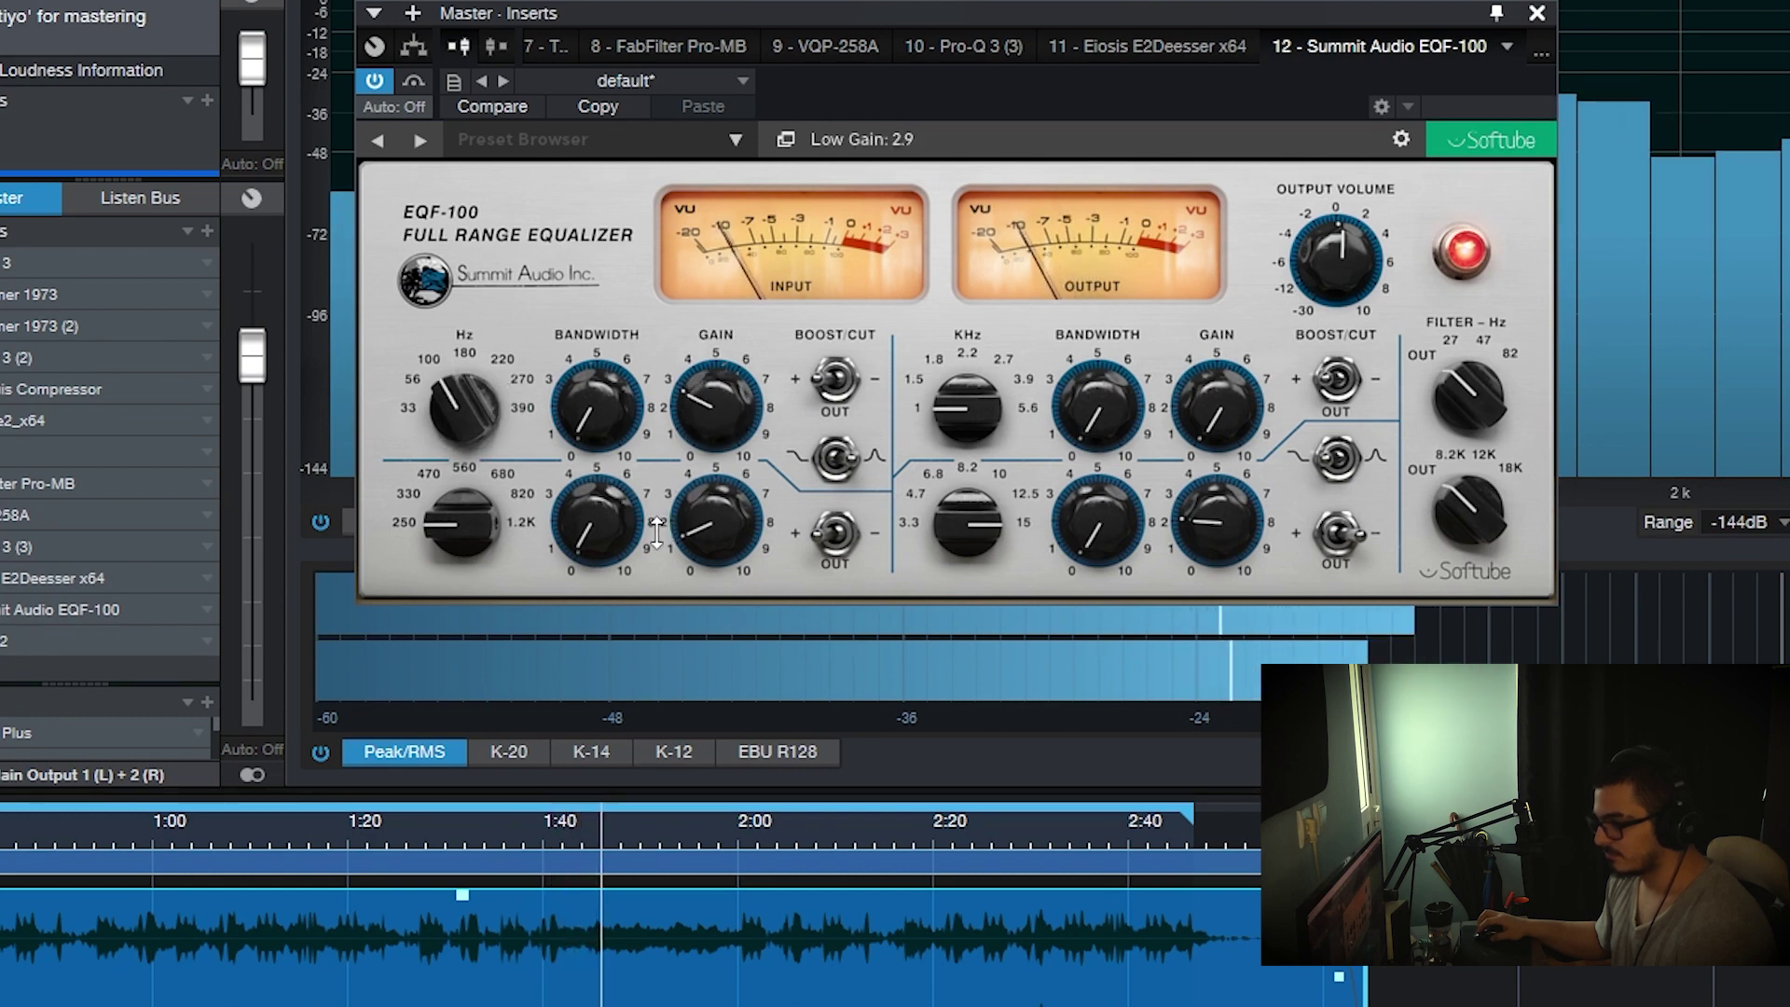
- Close the EQF-100, move SoundID Reference to the first post slot, and open its Translation Check device list
{"action": "left_click", "coordinate": [1536, 15]}
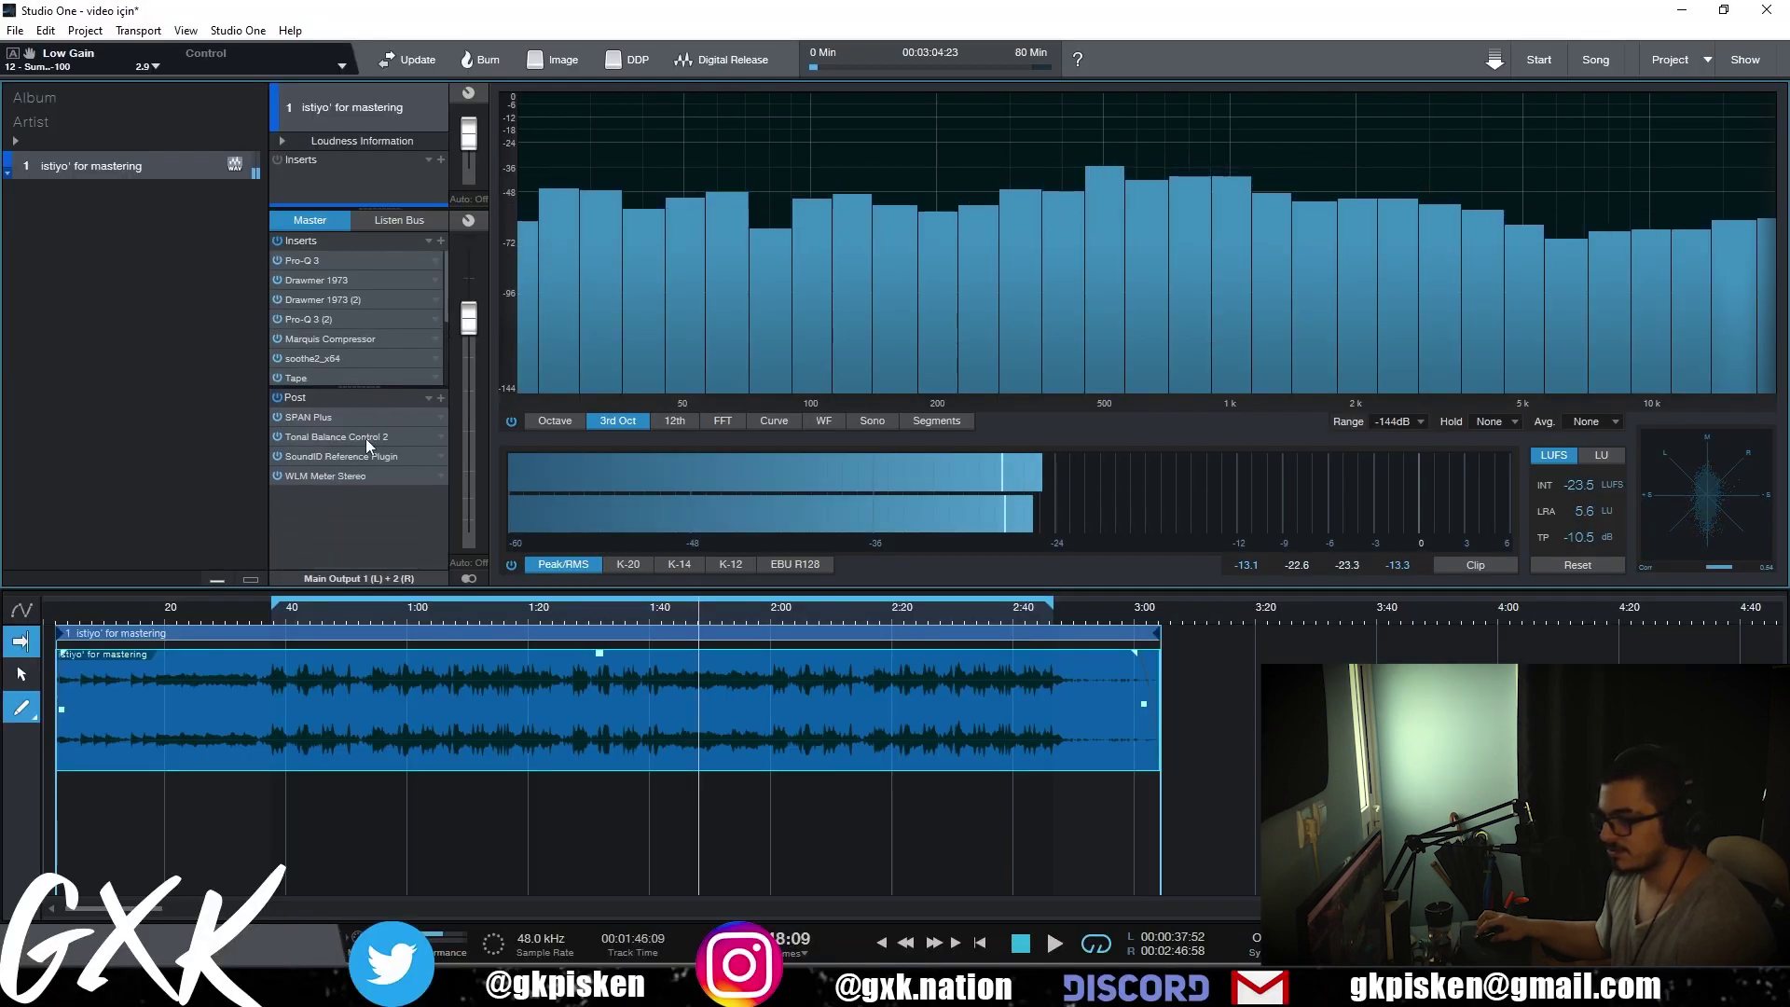
{"action": "double_click", "coordinate": [349, 457]}
{"action": "left_click_drag", "start_coordinate": [349, 457], "coordinate": [355, 410]}
{"action": "left_click", "coordinate": [912, 672]}
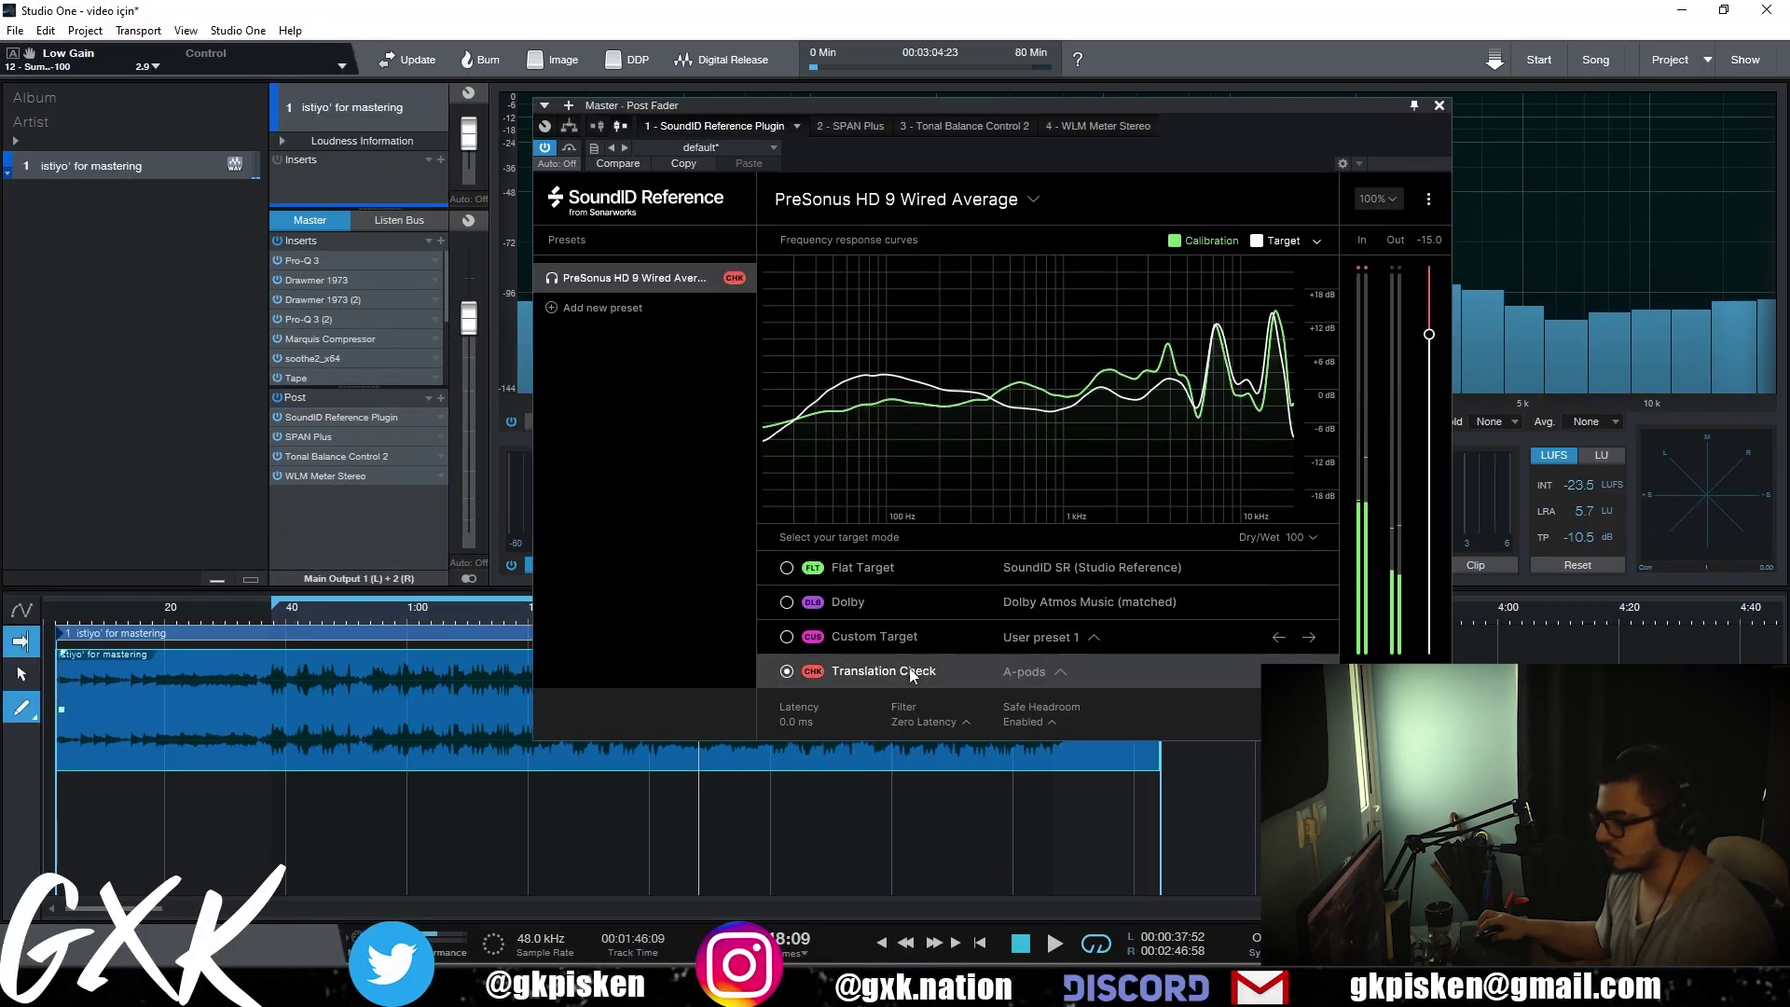
{"action": "left_click", "coordinate": [1025, 673]}
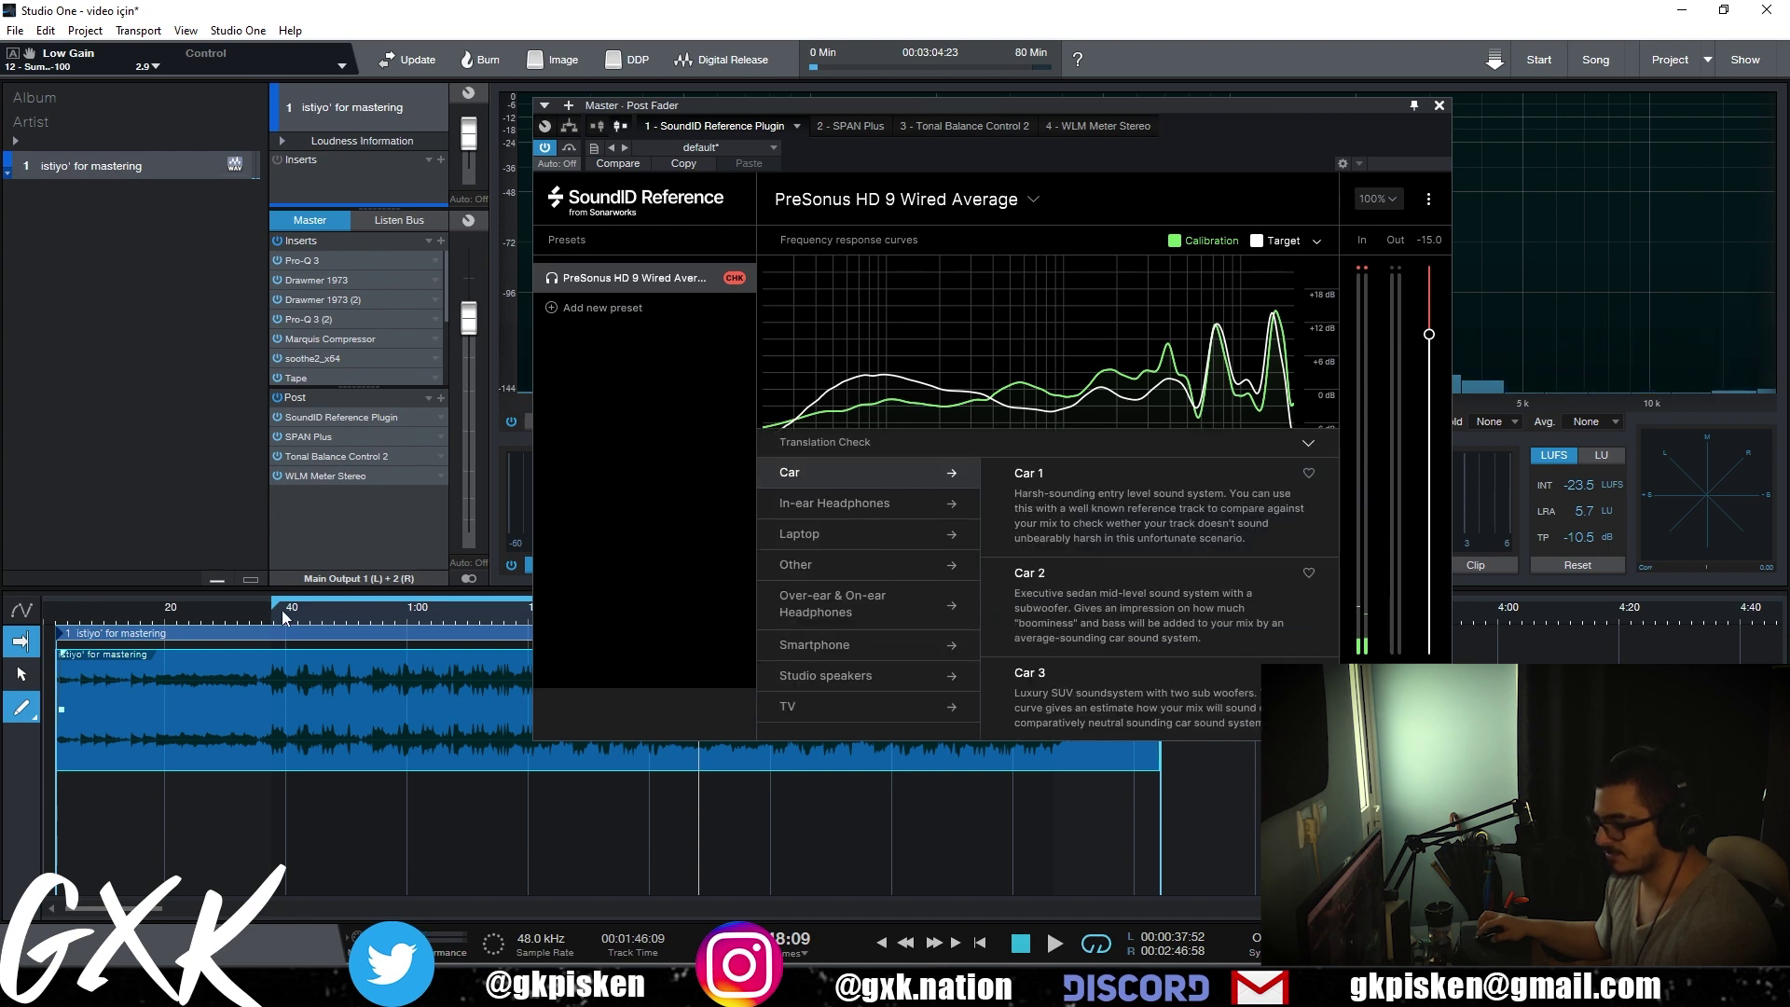
- Audition the track through the Car 1, Car 2 and Car 3 translation profiles
{"action": "left_click", "coordinate": [1054, 495]}
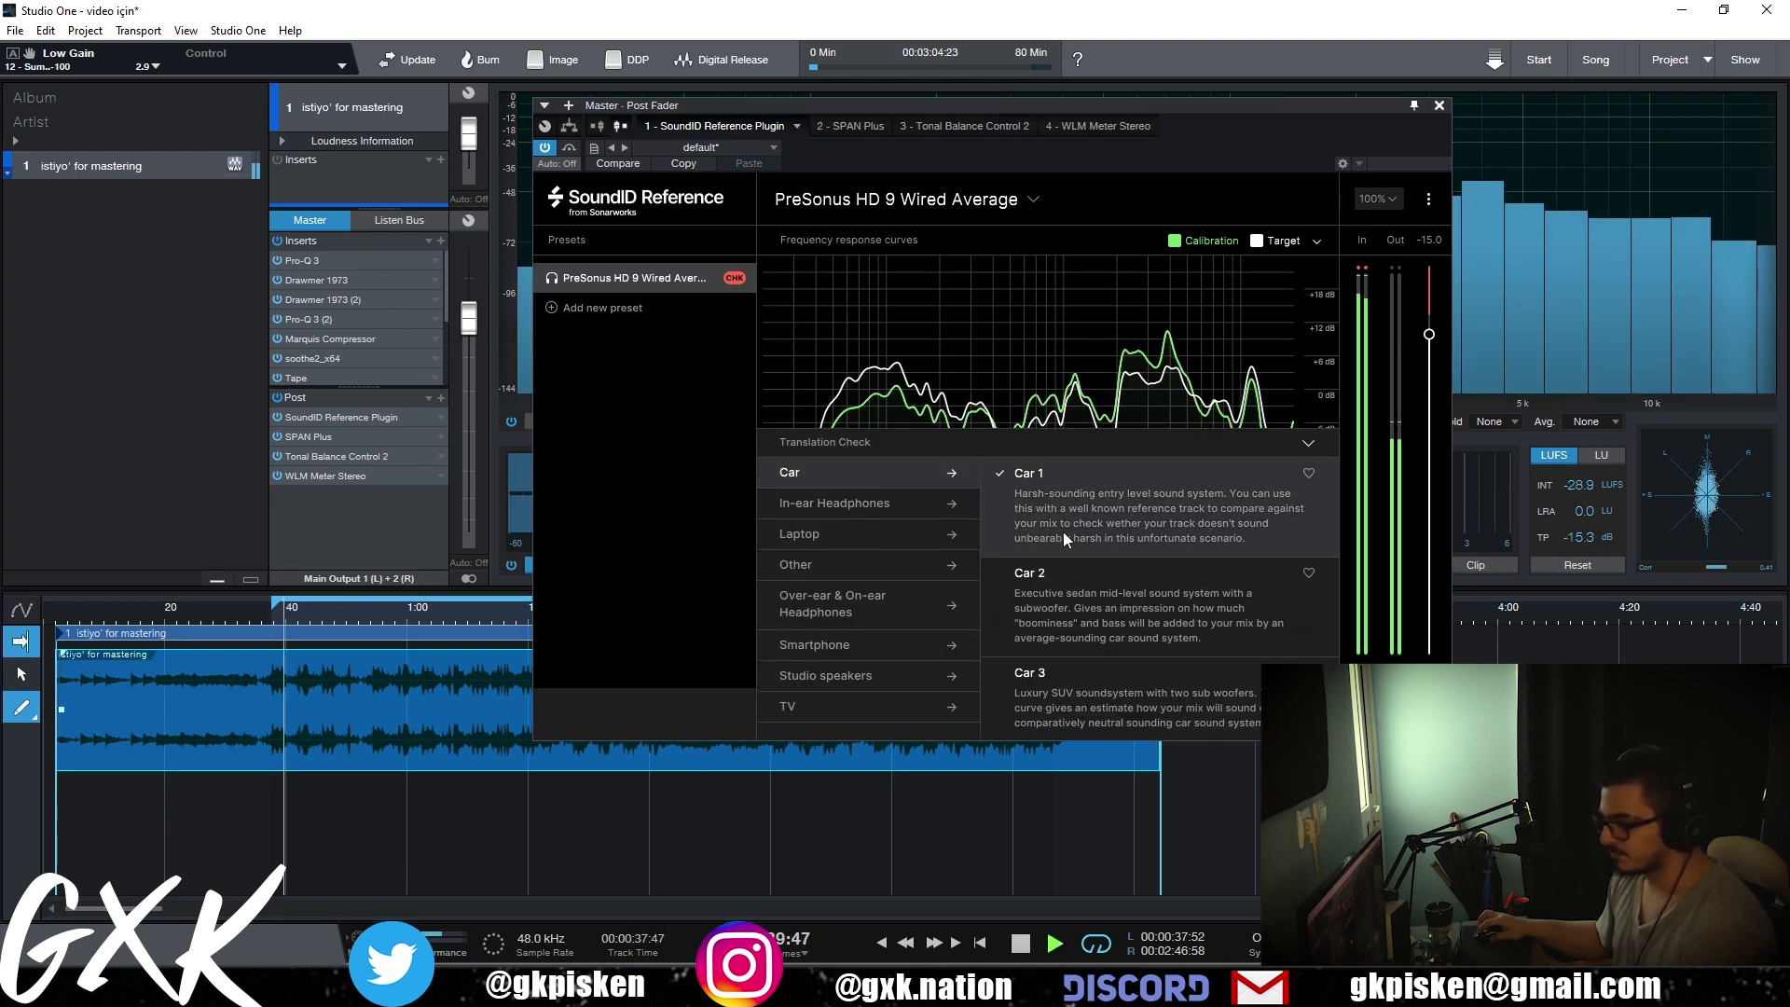
{"action": "left_click", "coordinate": [1105, 607]}
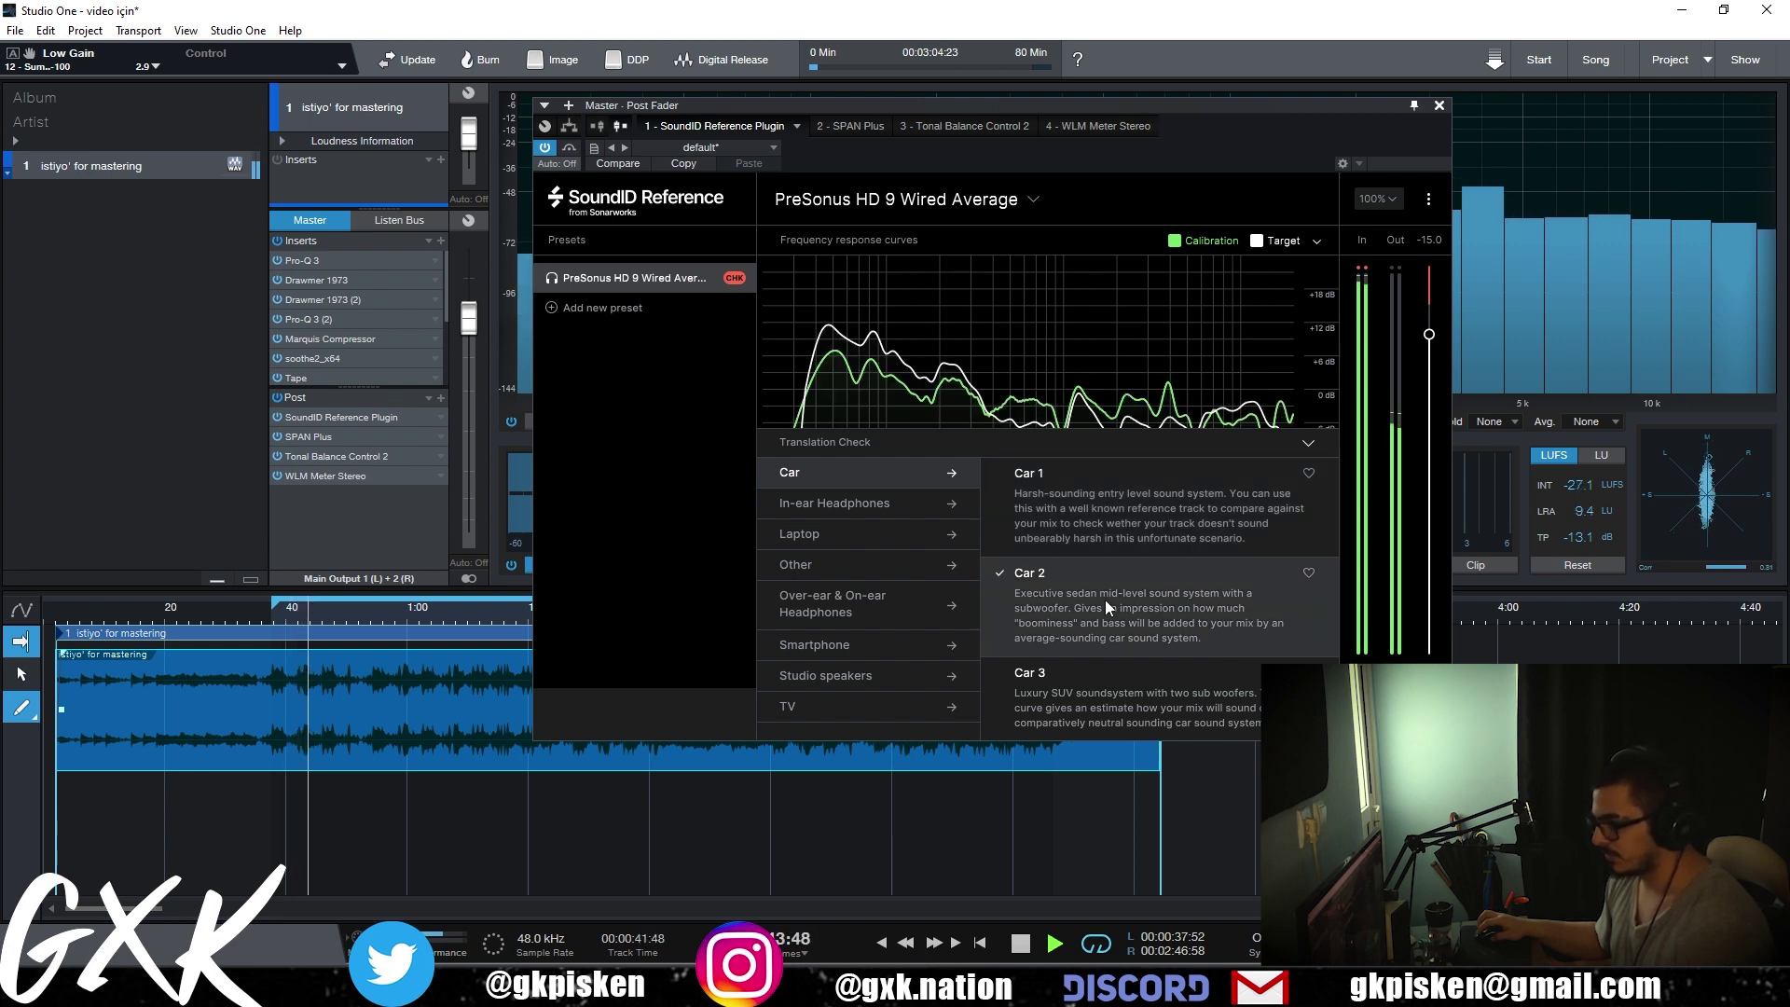
{"action": "left_click", "coordinate": [1128, 690]}
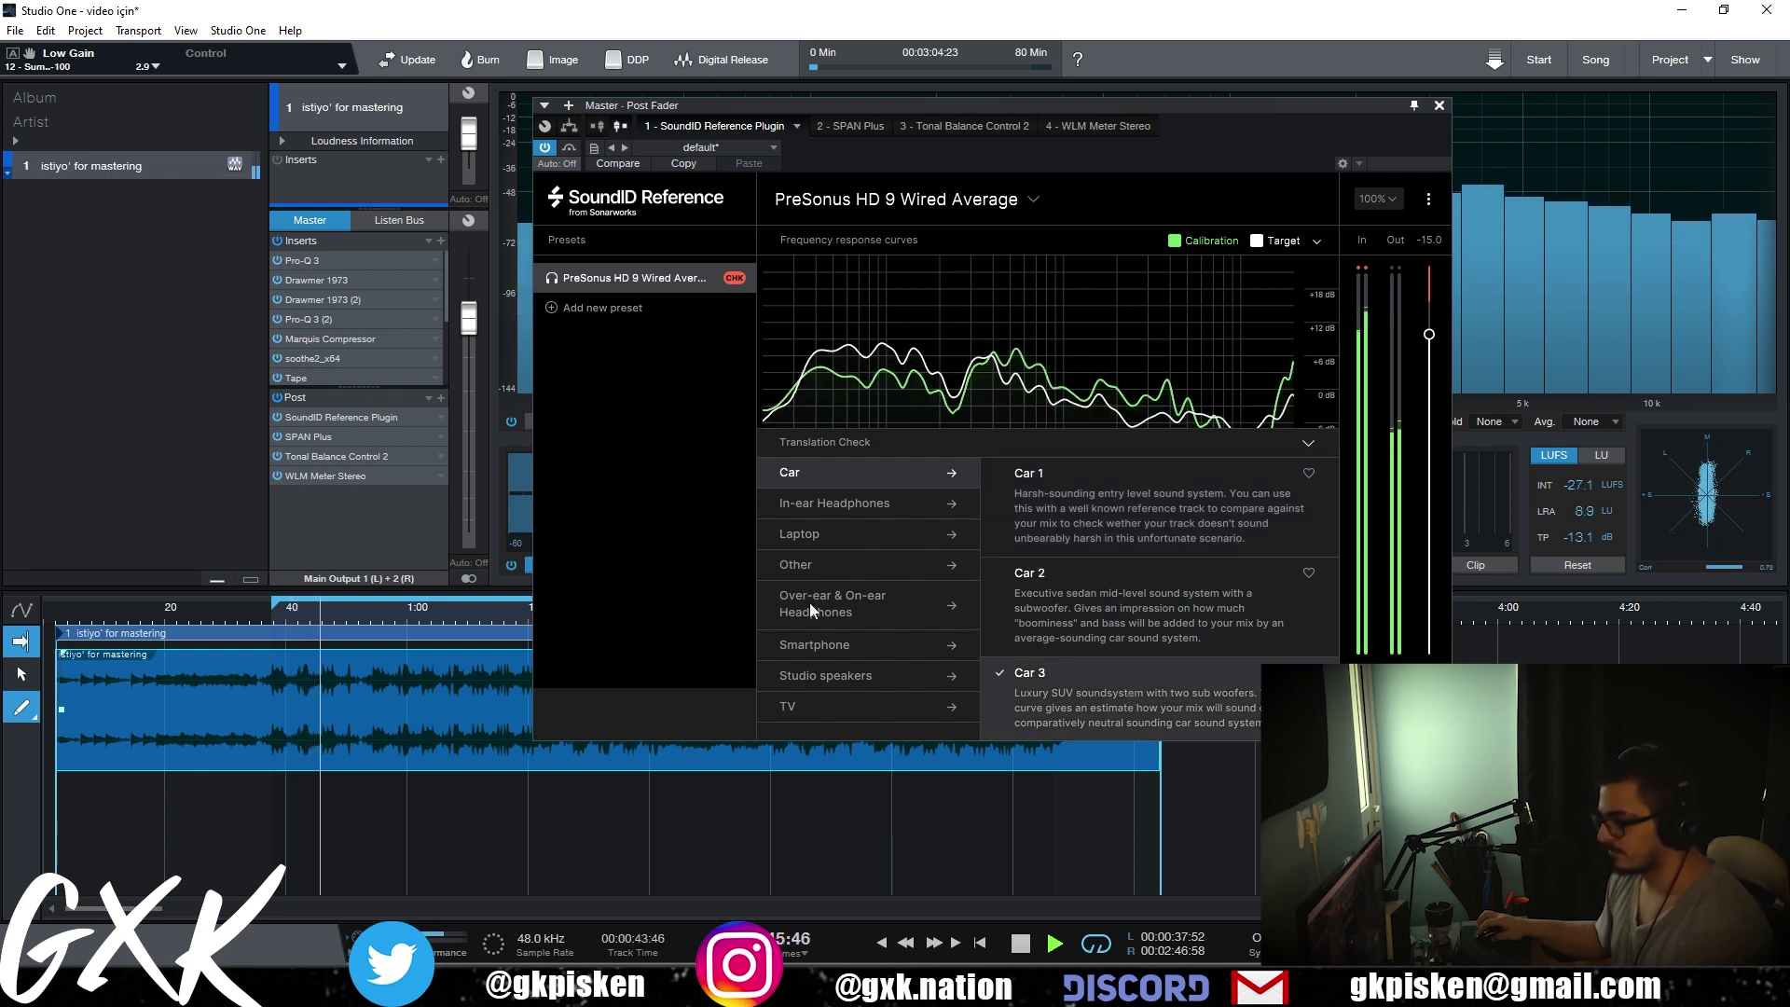
- Audition the track through the in-ear headphone profiles A-pods, In-ear Average, Momentum and Snd-sport
{"action": "left_click", "coordinate": [854, 512]}
{"action": "left_click", "coordinate": [1040, 501]}
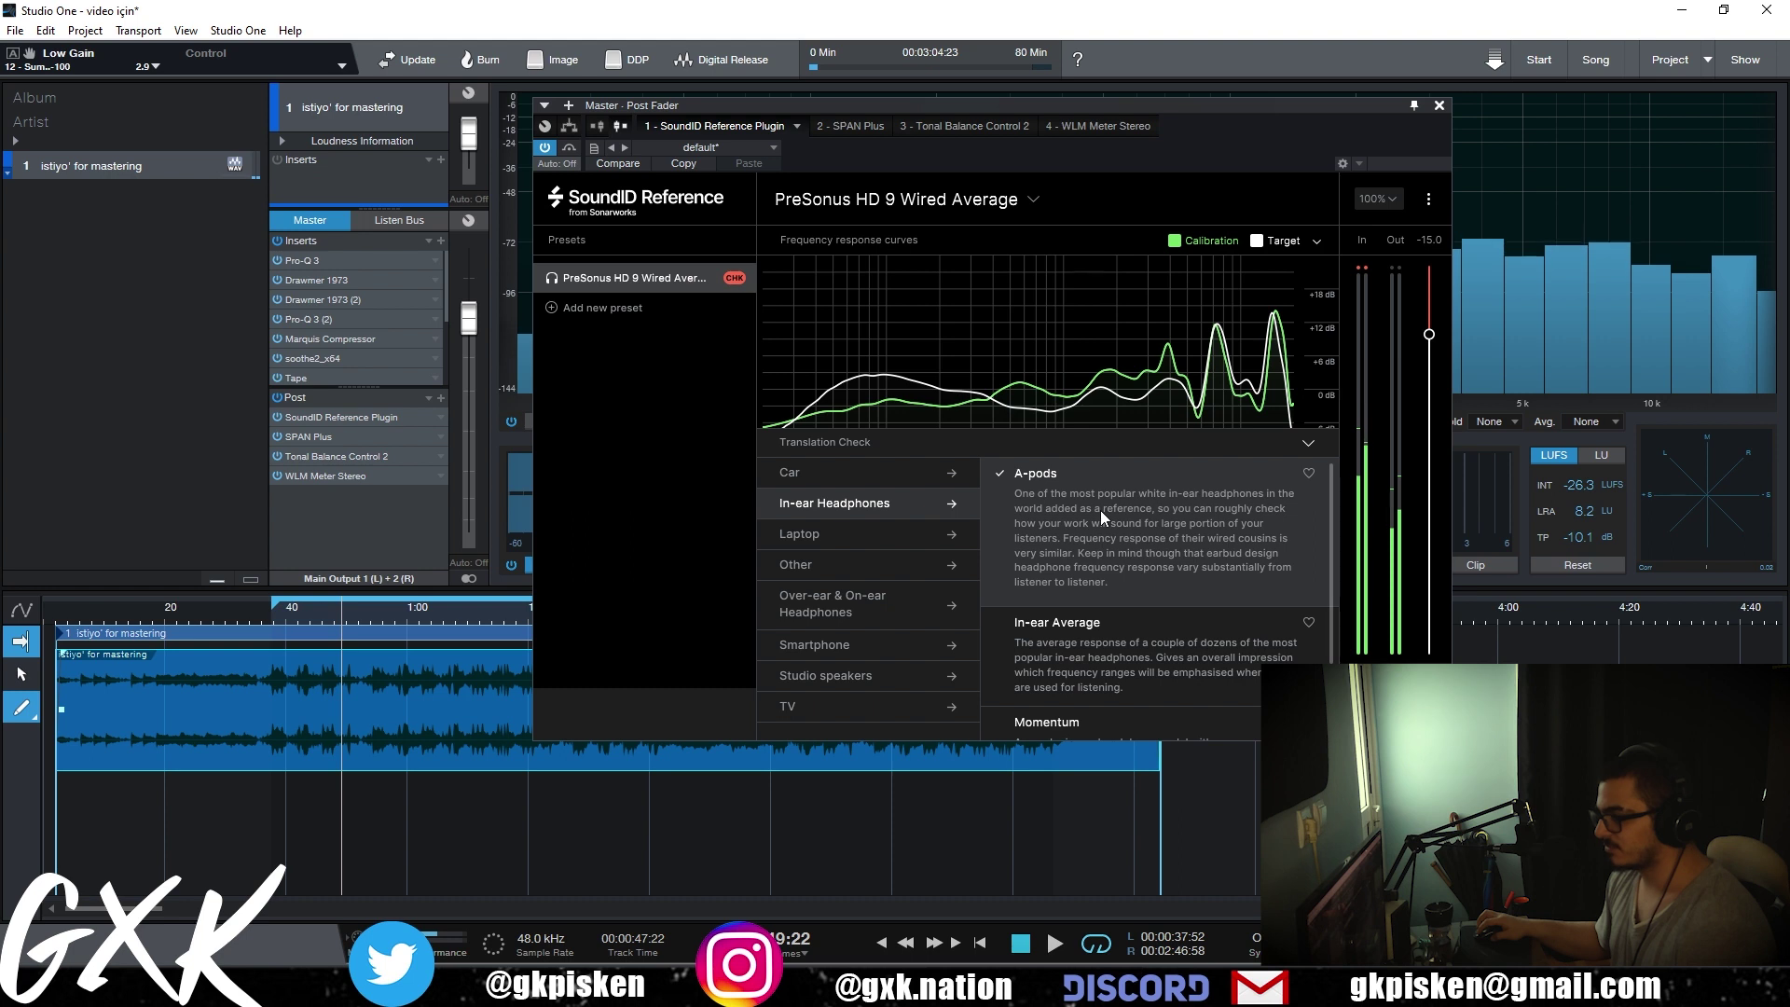
{"action": "left_click", "coordinate": [859, 534]}
{"action": "left_click", "coordinate": [869, 507]}
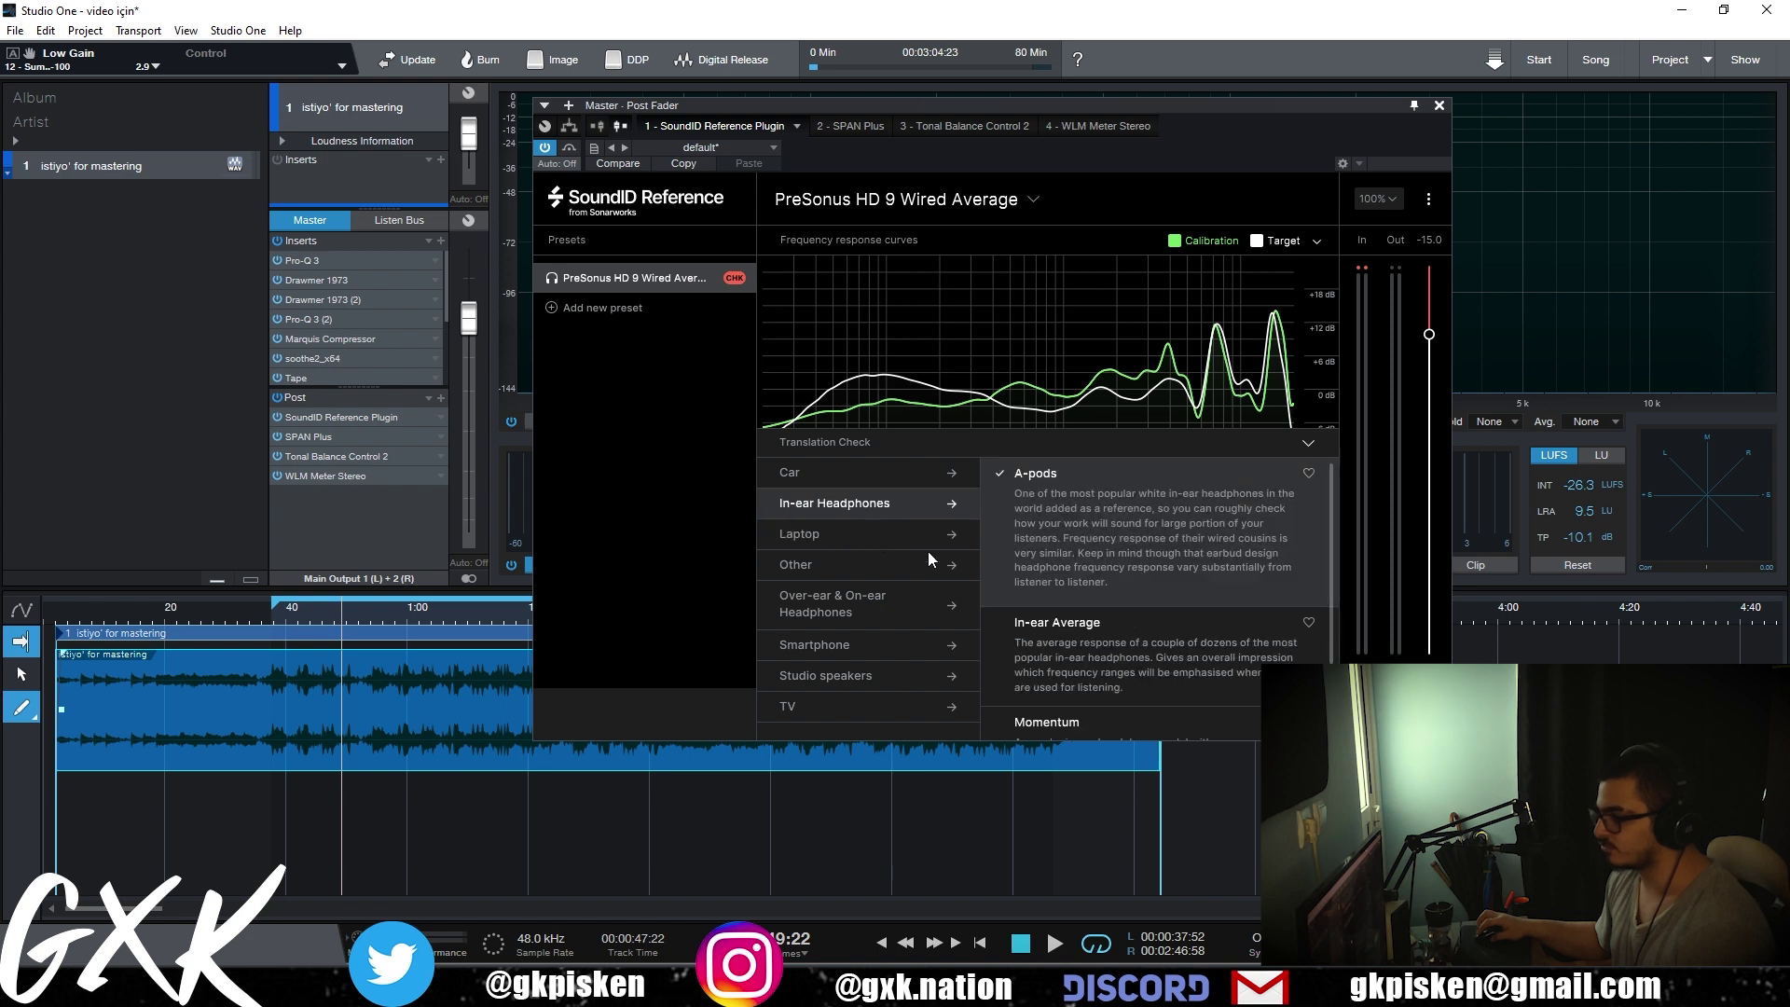
{"action": "key", "text": "space"}
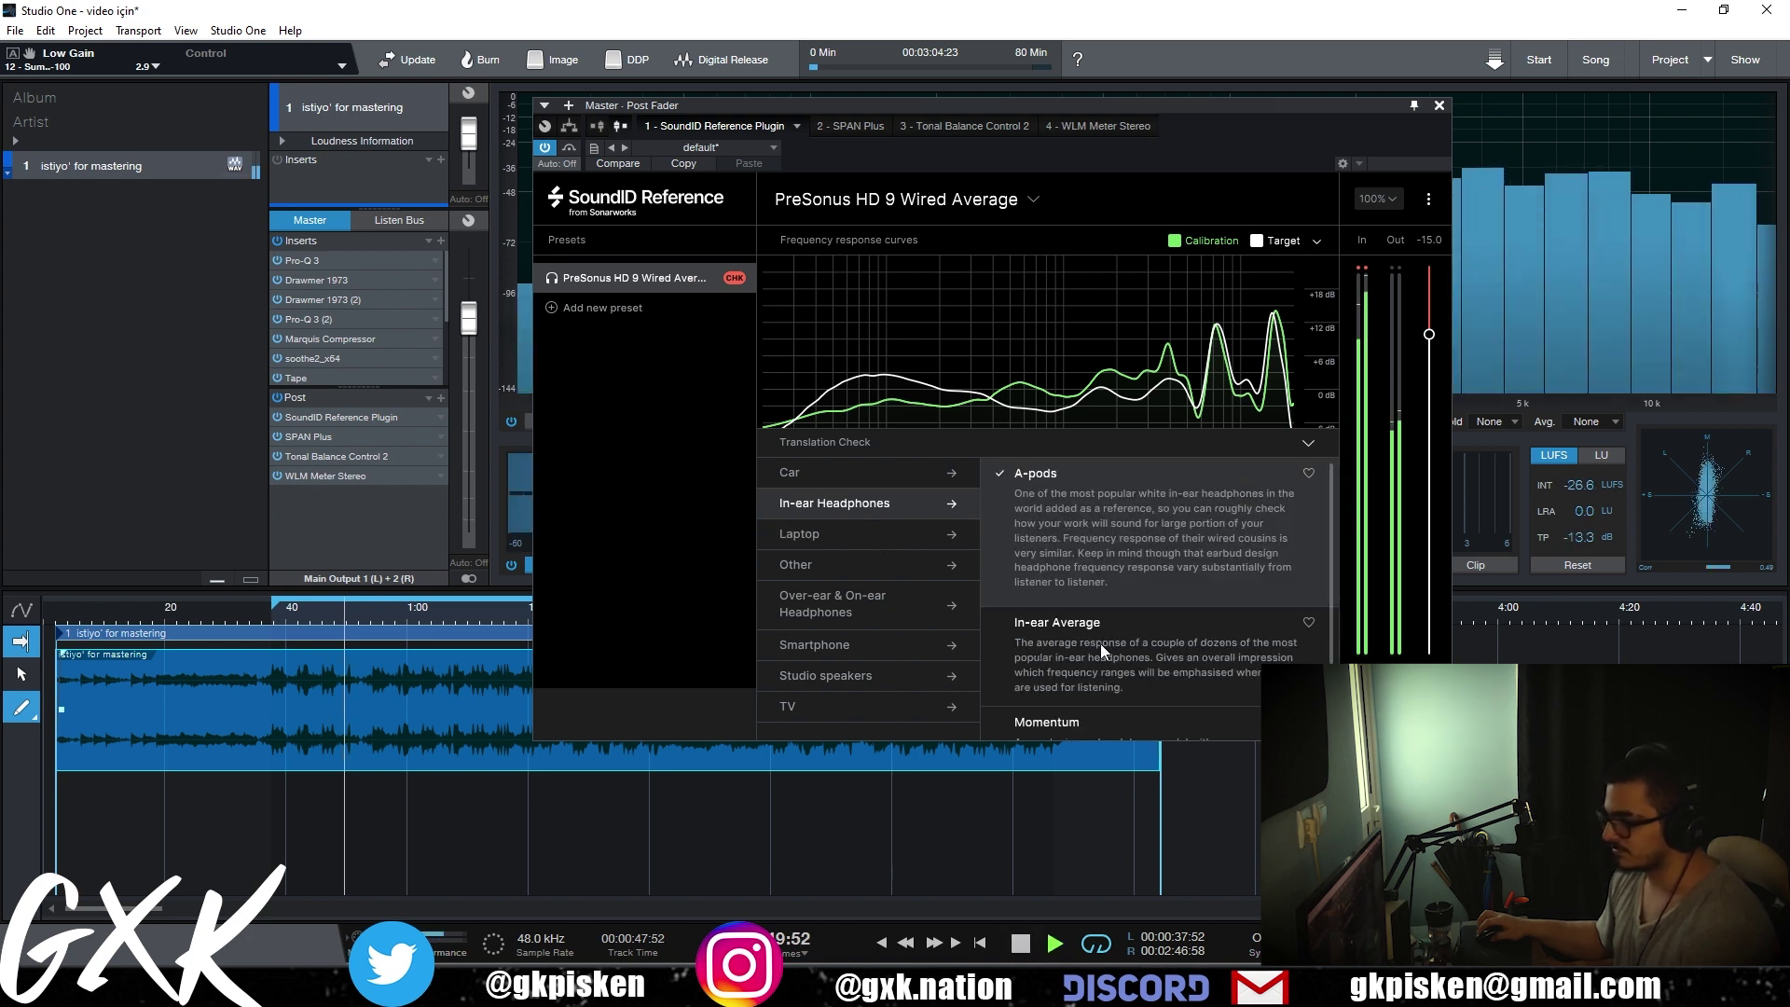
{"action": "left_click", "coordinate": [1101, 643]}
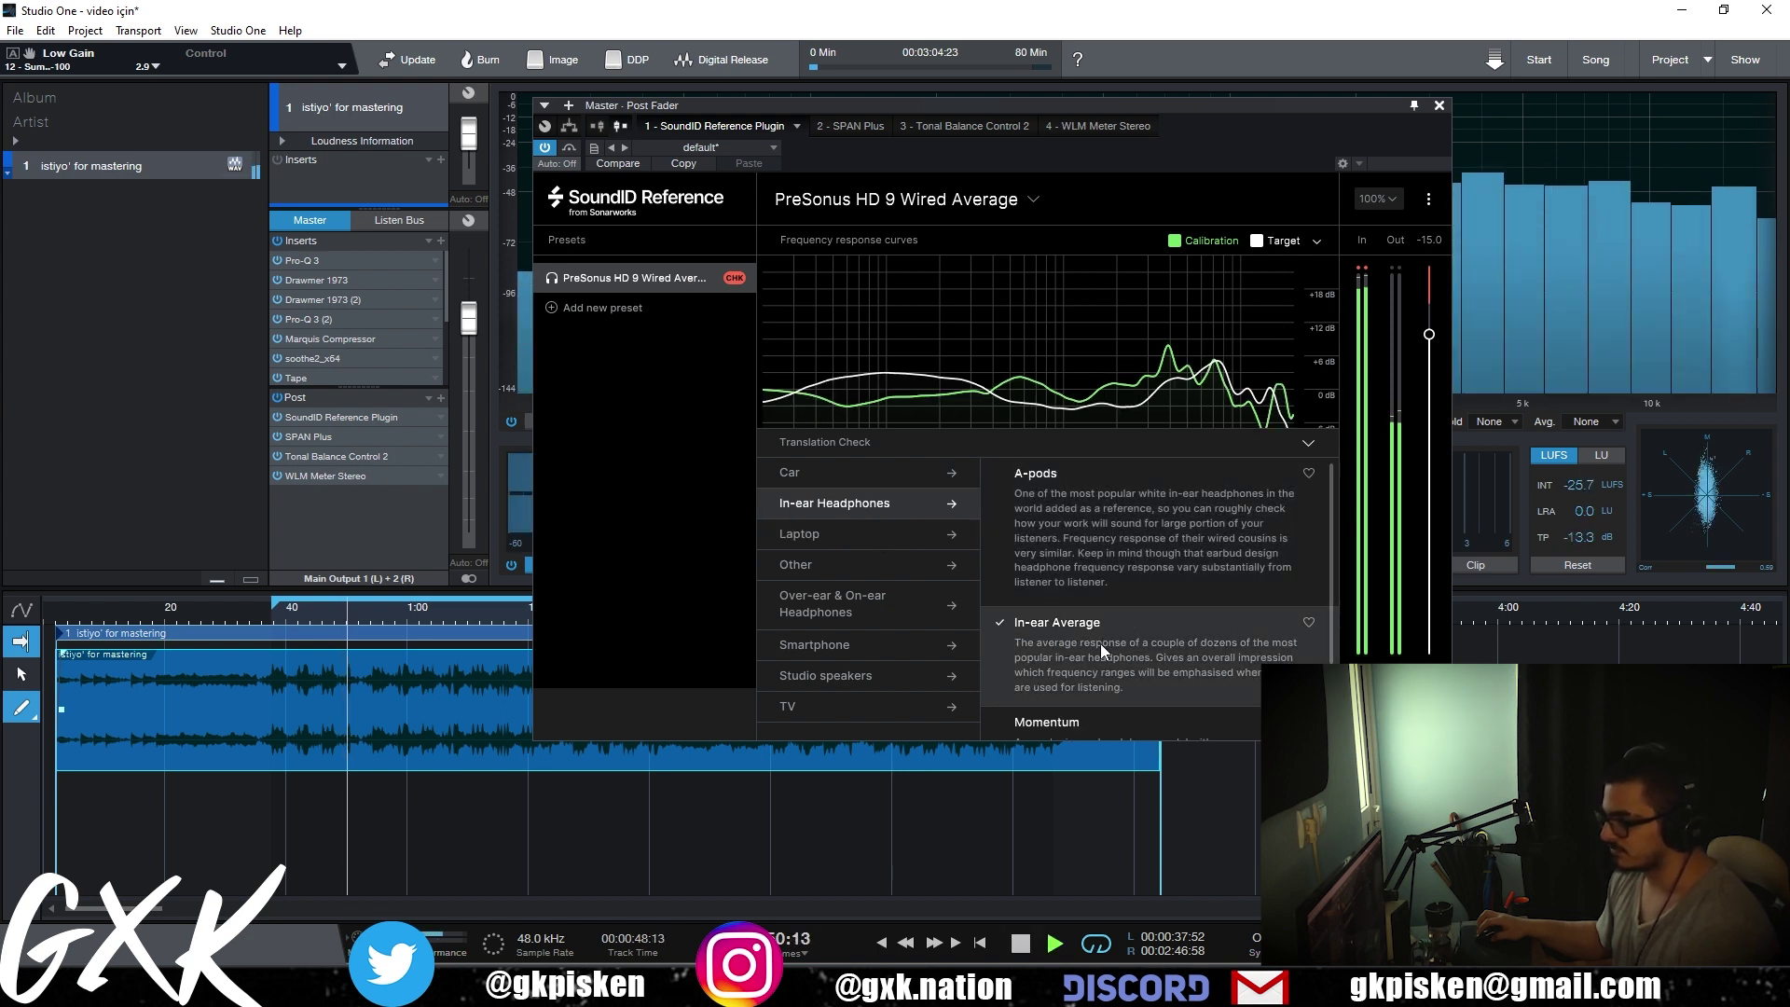
{"action": "left_click", "coordinate": [1113, 718]}
{"action": "scroll", "coordinate": [1112, 690], "scroll_direction": "down", "scroll_amount": 1}
{"action": "left_click", "coordinate": [1096, 696]}
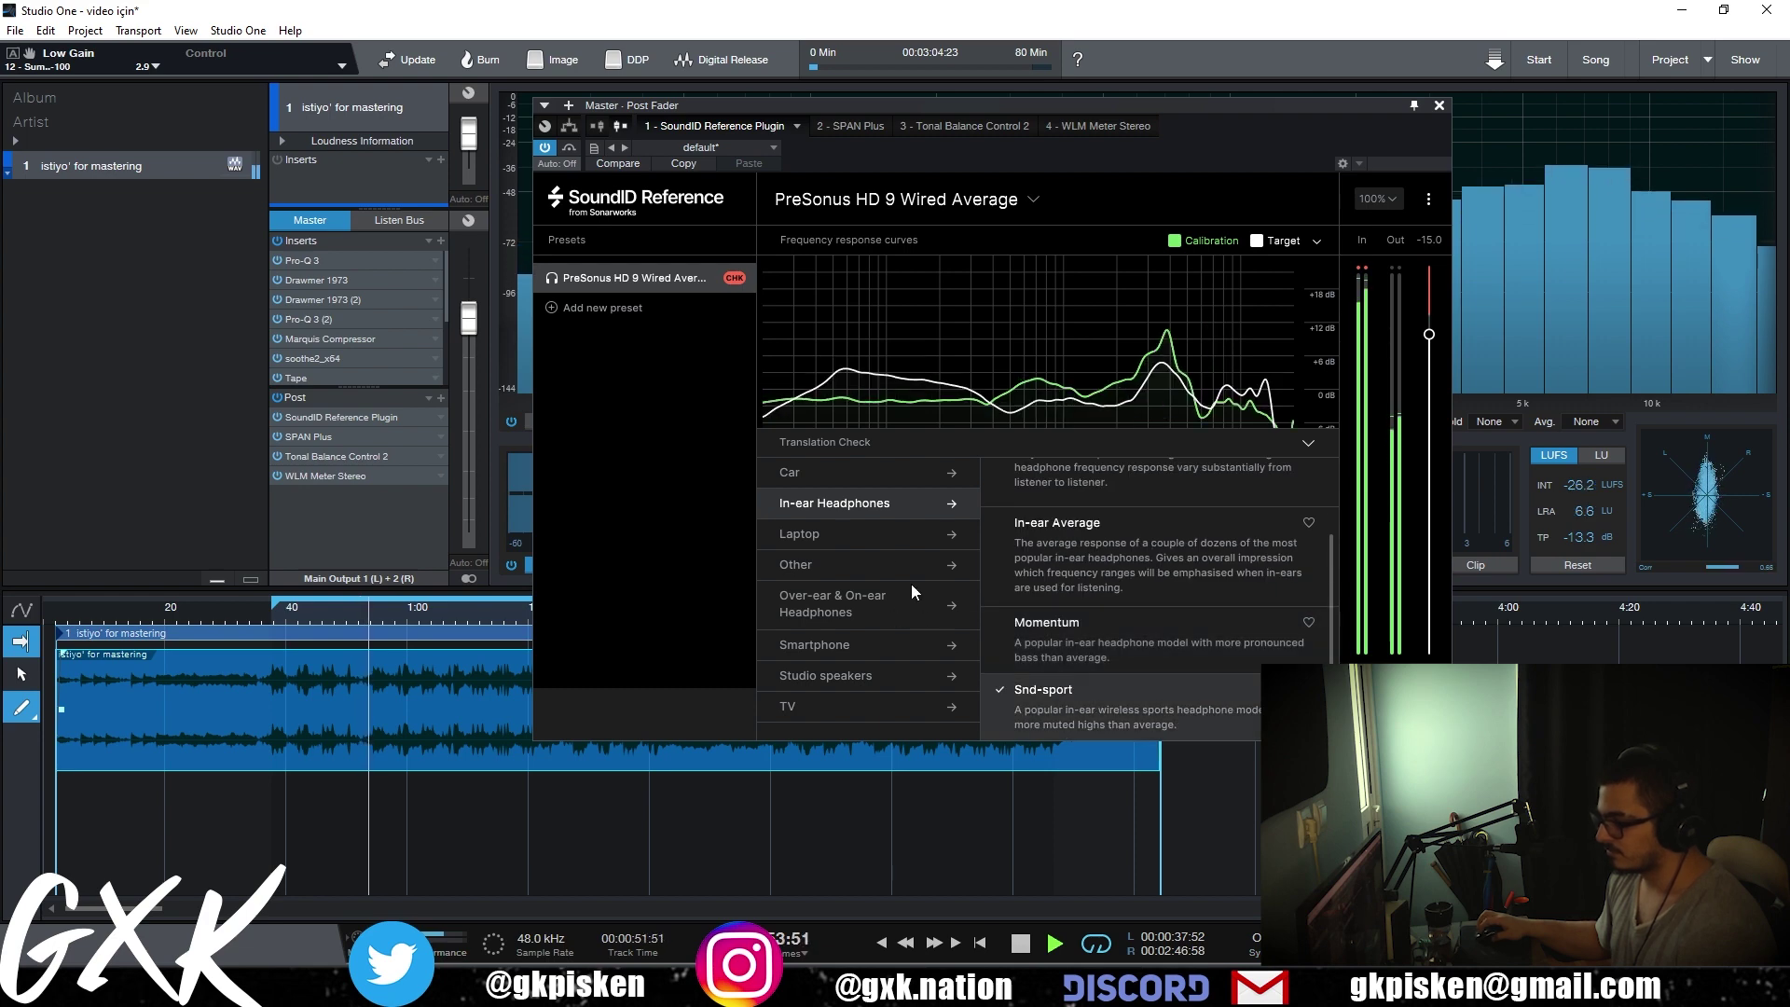
- Audition the track through a laptop profile, the Tilt 2 dB curve and the Smartphone Average profile
{"action": "left_click", "coordinate": [932, 539]}
{"action": "left_click", "coordinate": [1063, 547]}
{"action": "left_click", "coordinate": [897, 565]}
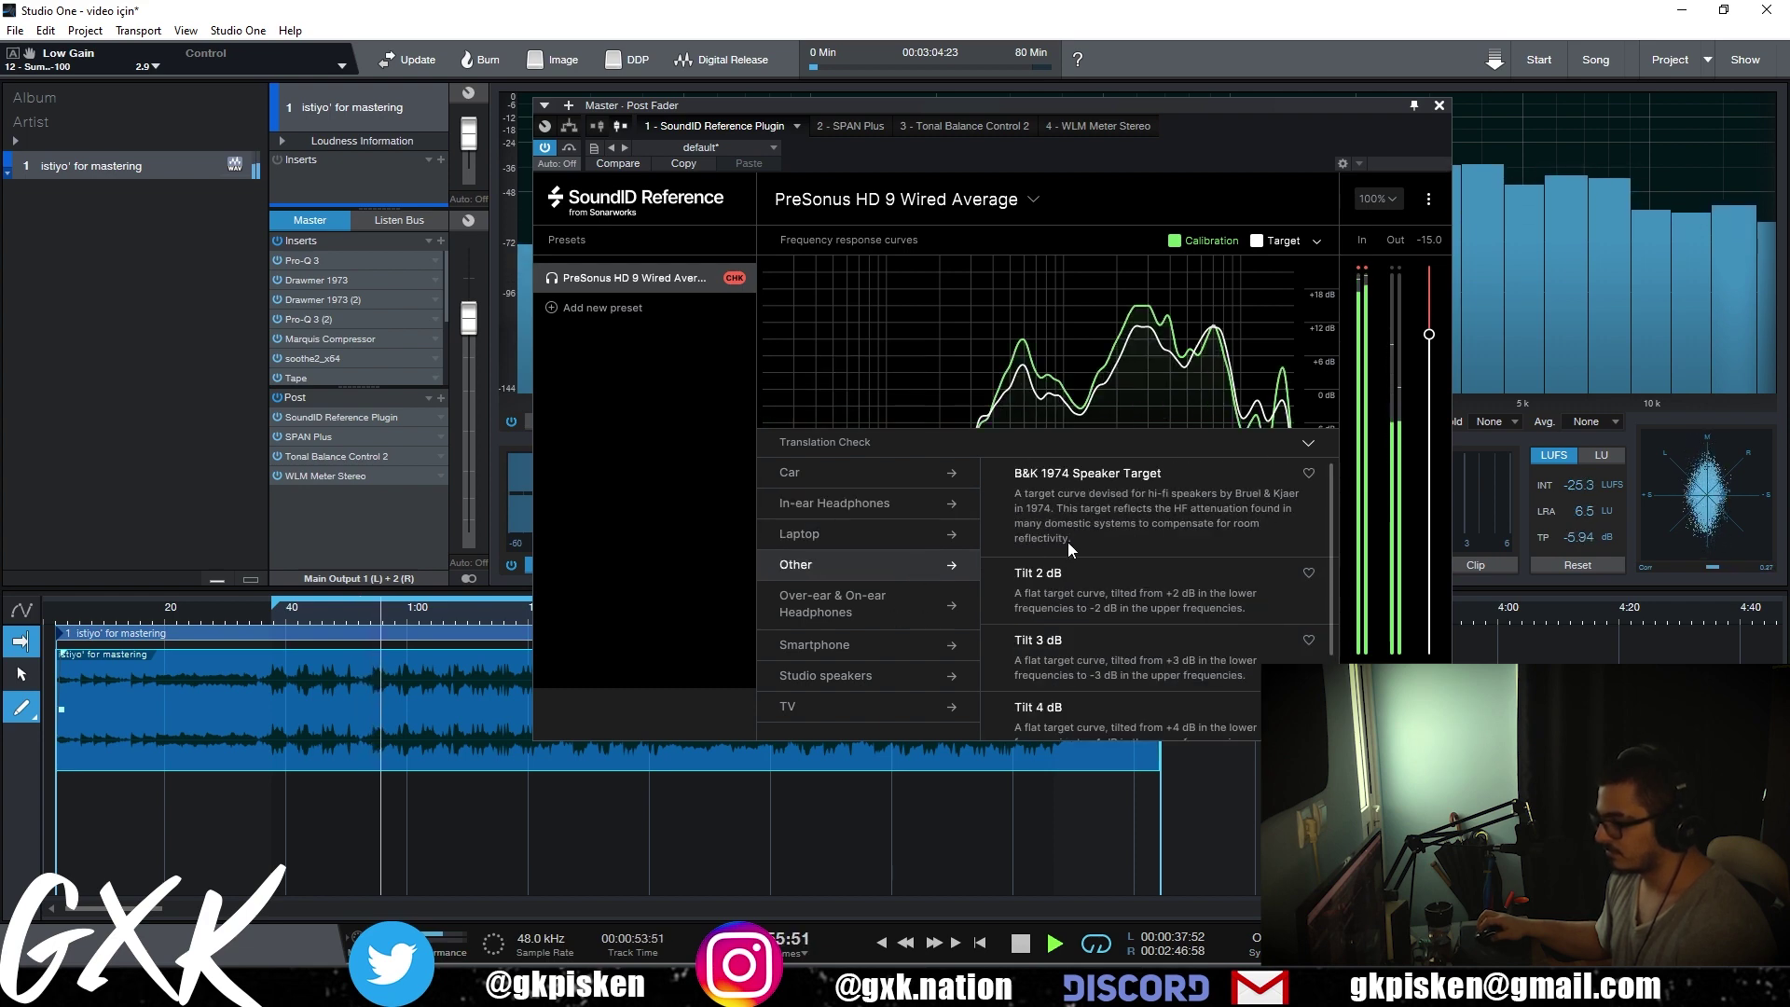
{"action": "left_click", "coordinate": [1087, 575]}
{"action": "left_click", "coordinate": [897, 608]}
{"action": "left_click", "coordinate": [881, 645]}
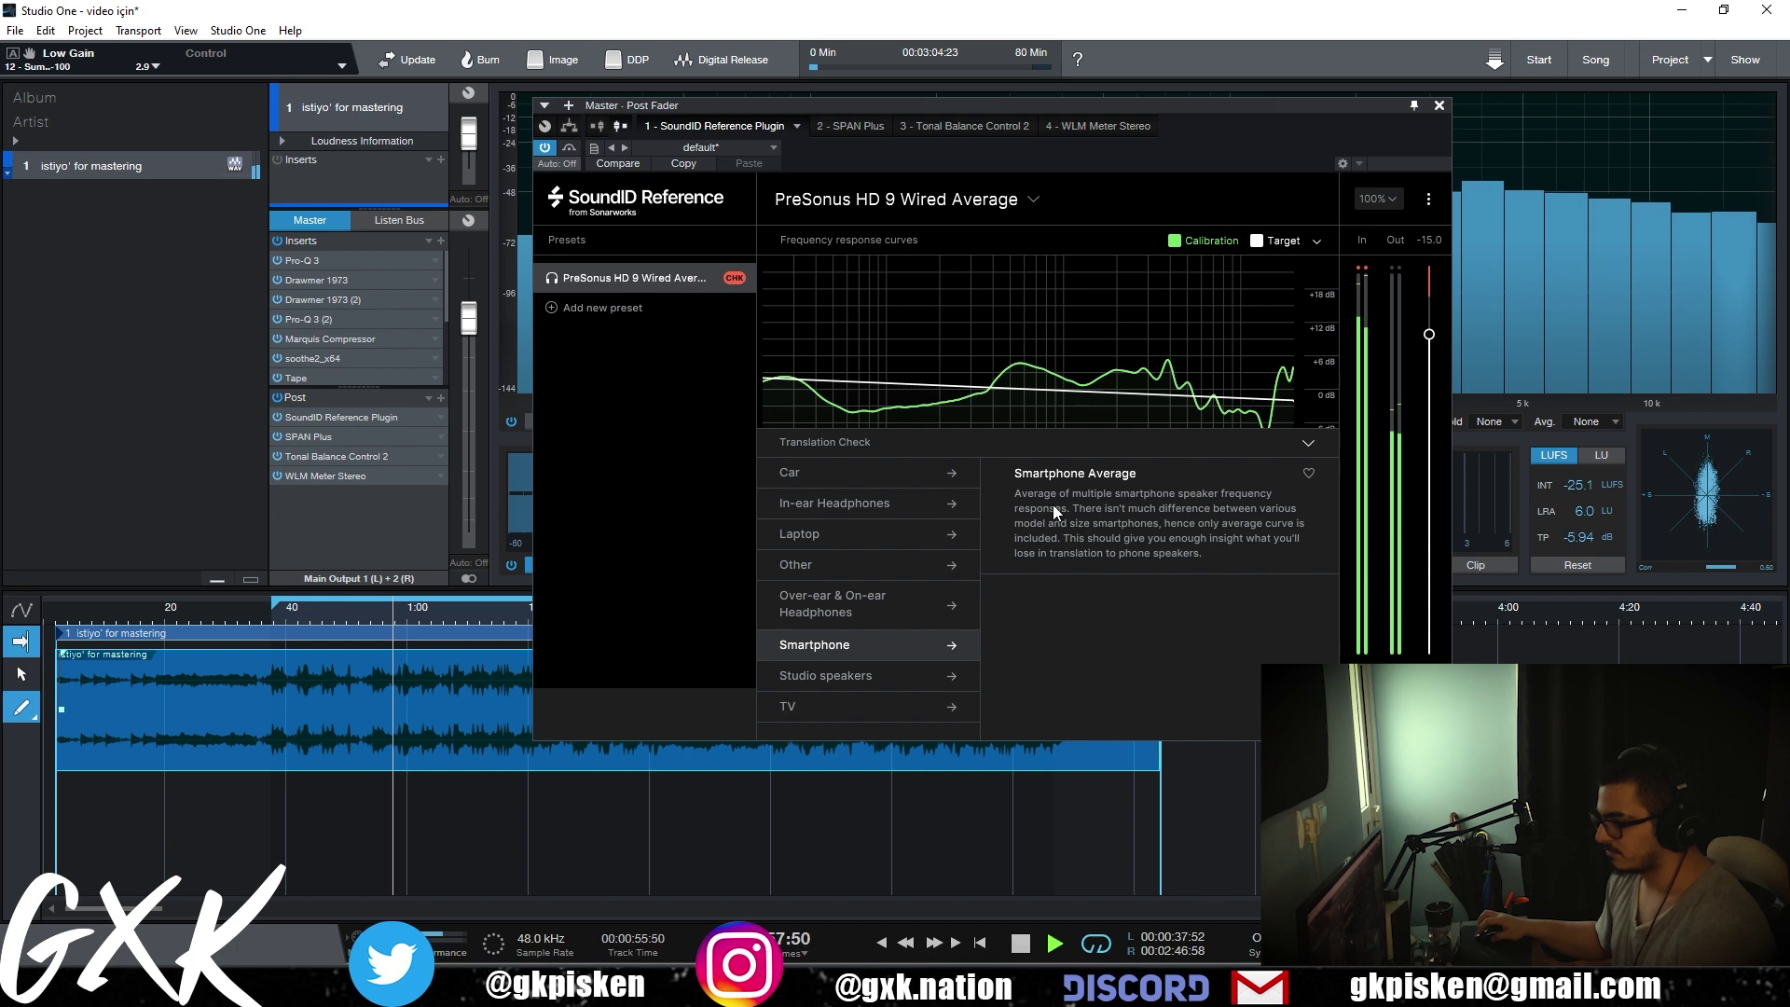
{"action": "left_click", "coordinate": [1052, 505]}
- Close SoundID Reference, deactivate all post inserts, and enlarge the master inserts list before stopping playback
{"action": "left_click", "coordinate": [1440, 105]}
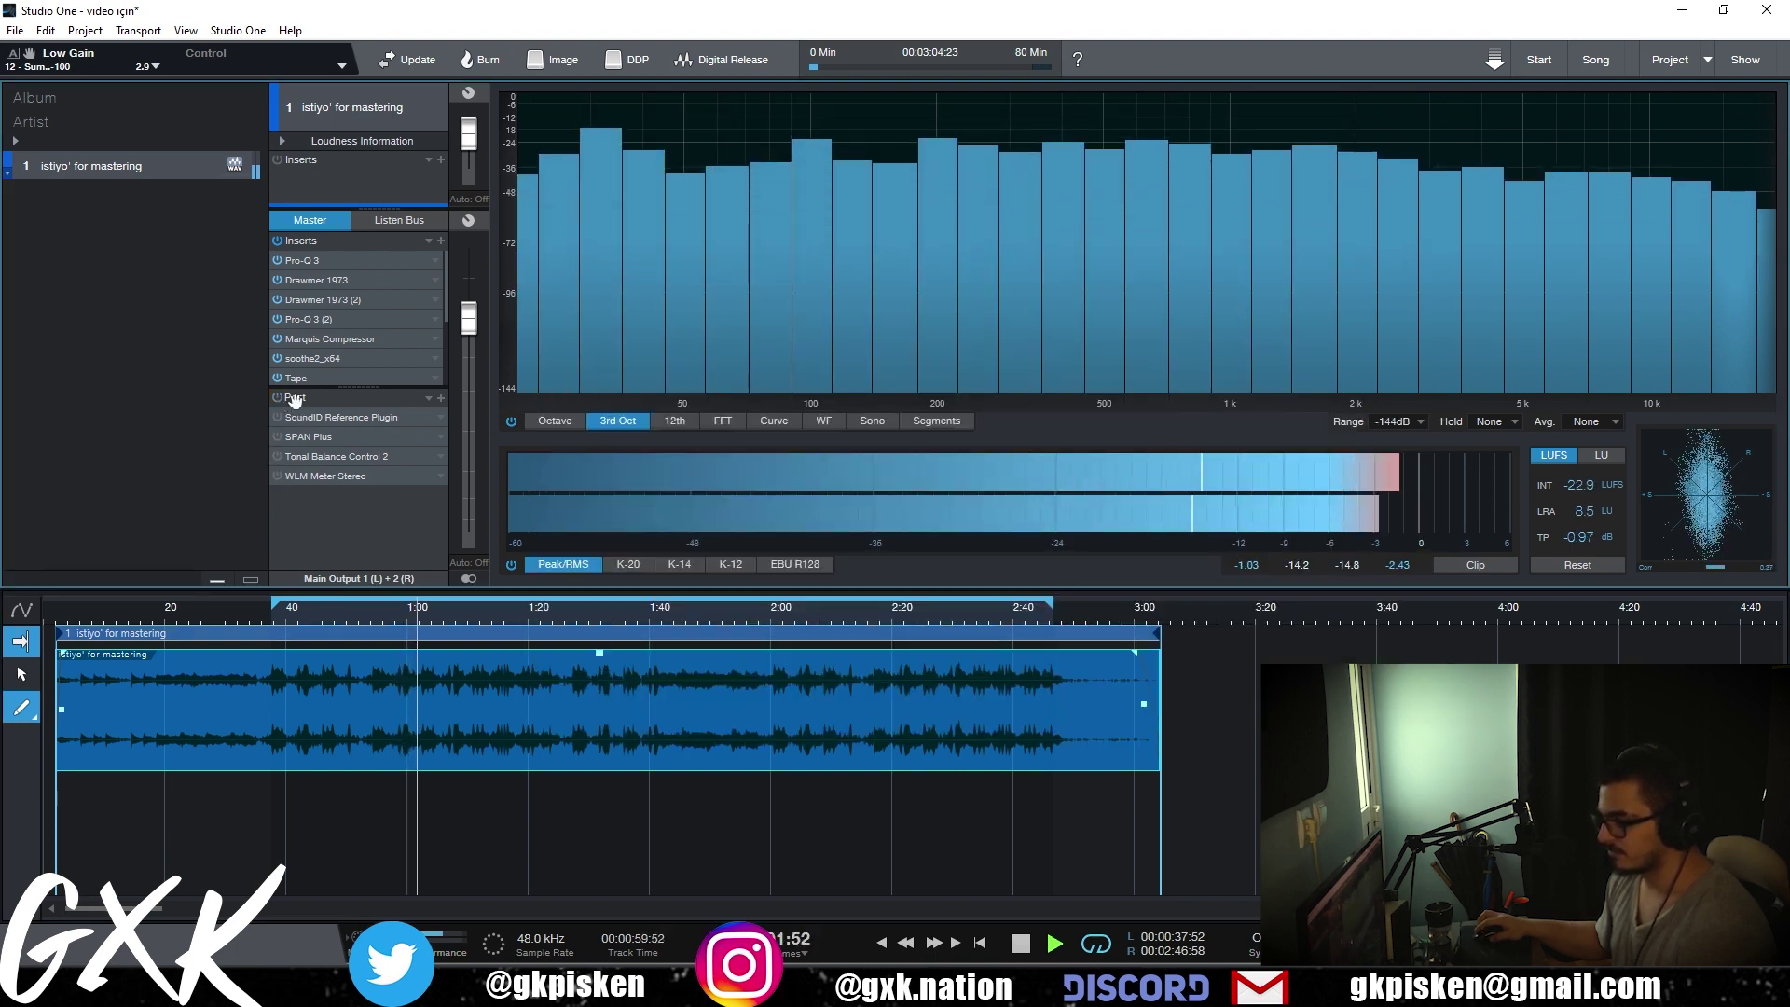
{"action": "left_click_drag", "start_coordinate": [358, 401], "coordinate": [379, 606]}
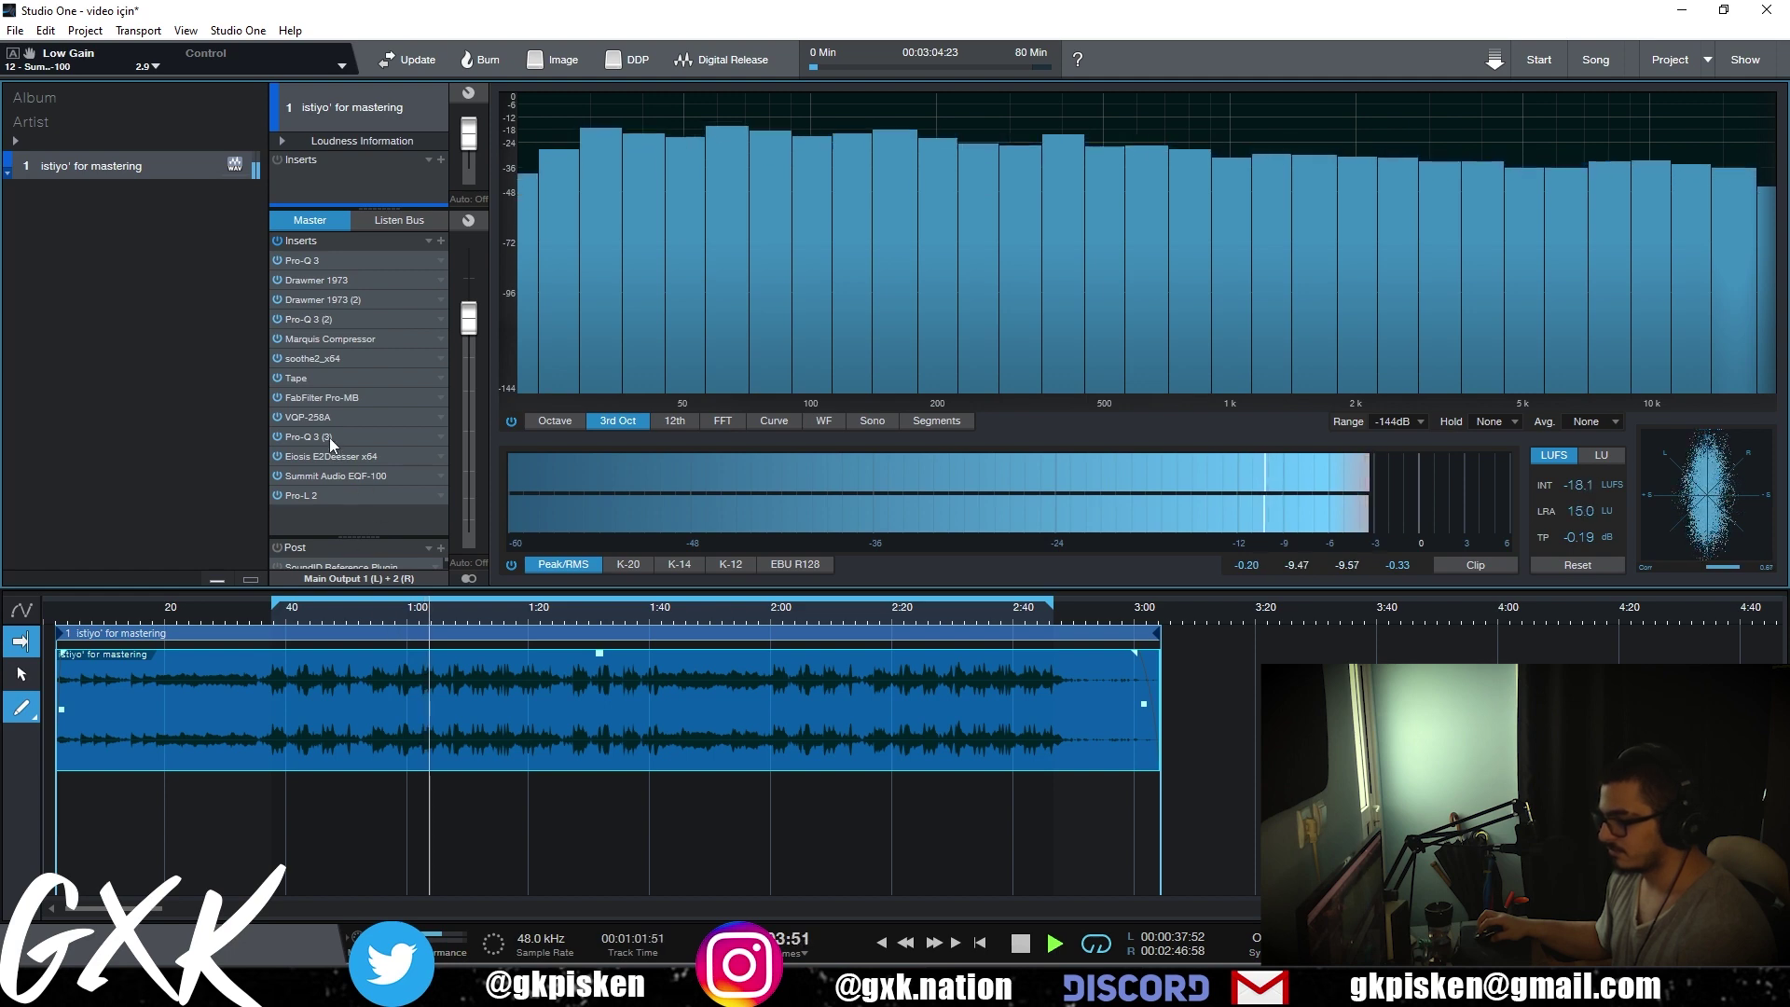
{"action": "key", "text": "space"}
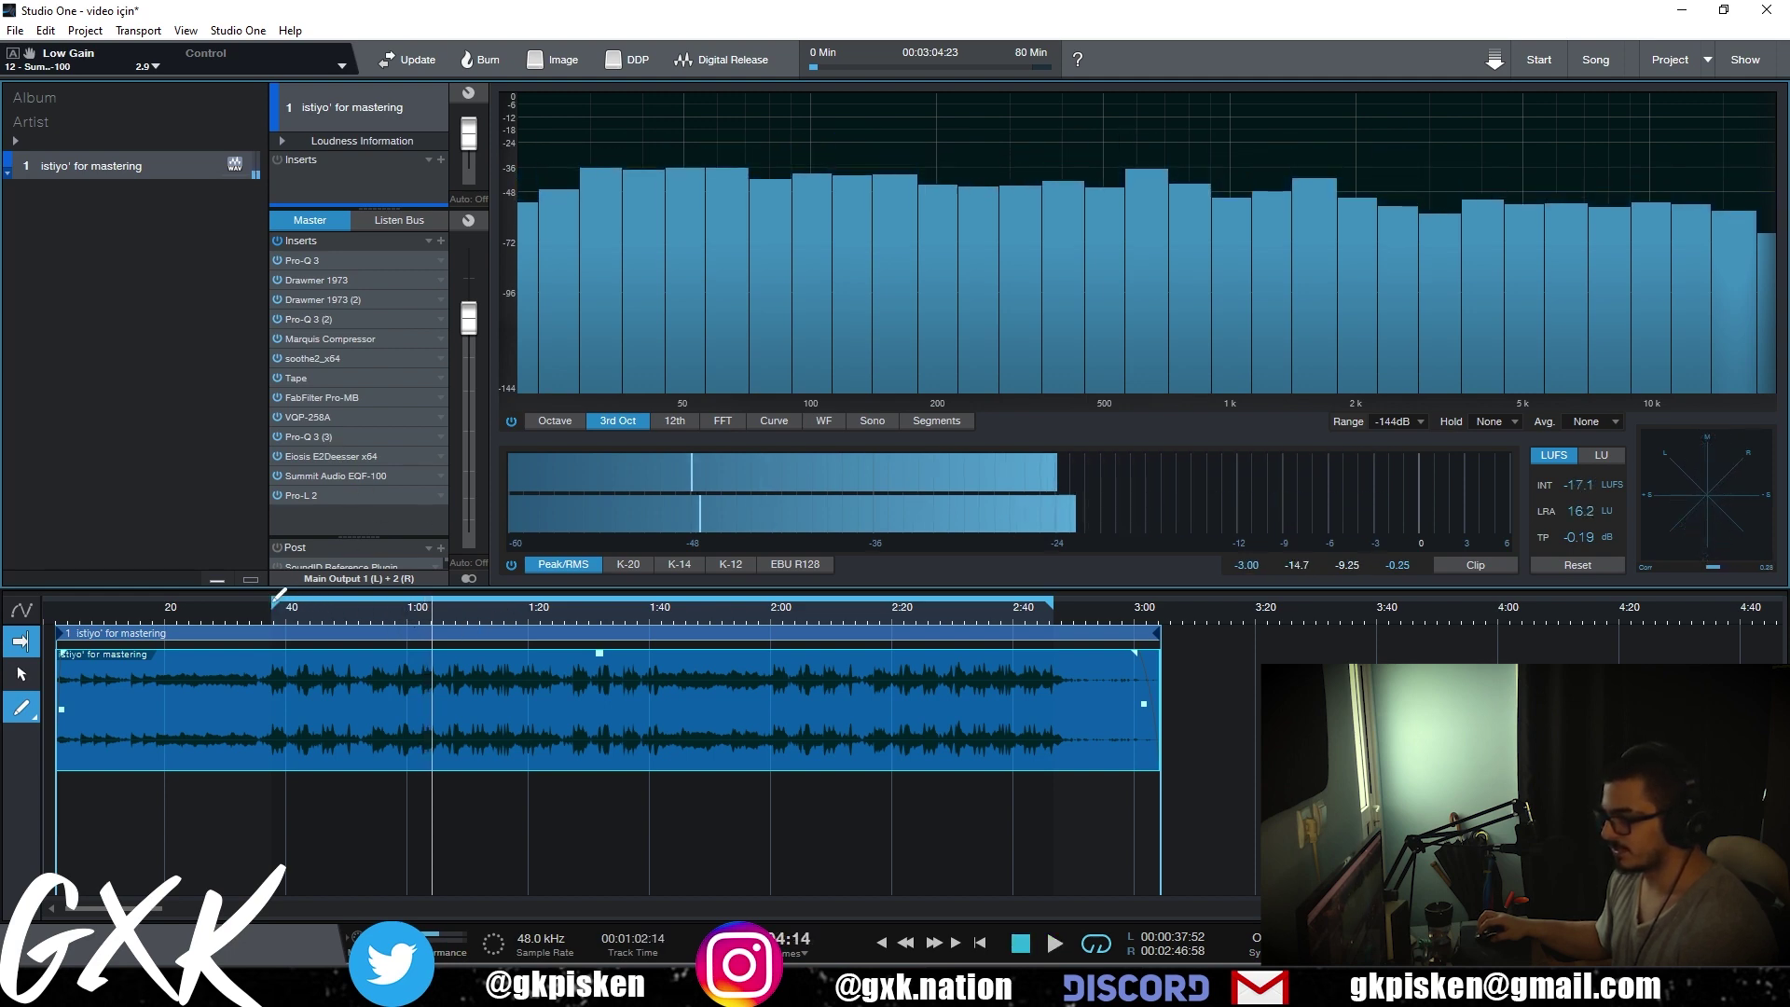
- Play from the loop start and compare the track with all master inserts bypassed and active
{"action": "key", "text": "KP_0"}
{"action": "key", "text": "space"}
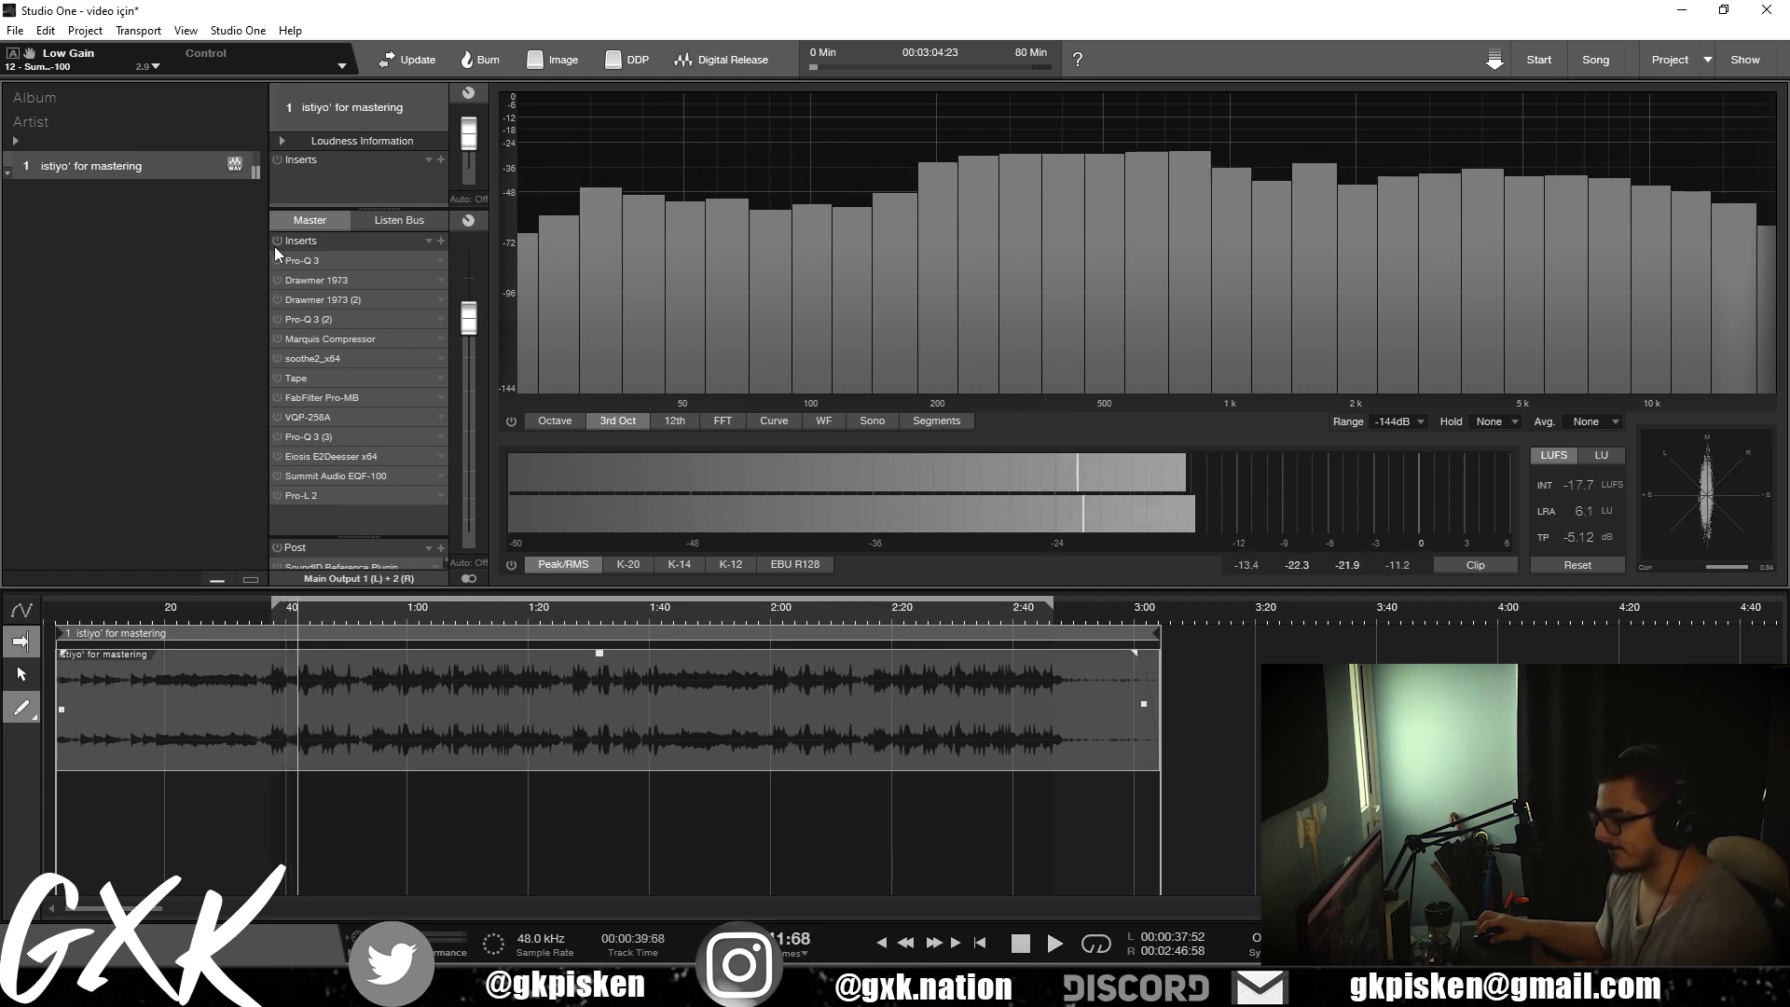
{"action": "left_click", "coordinate": [274, 246]}
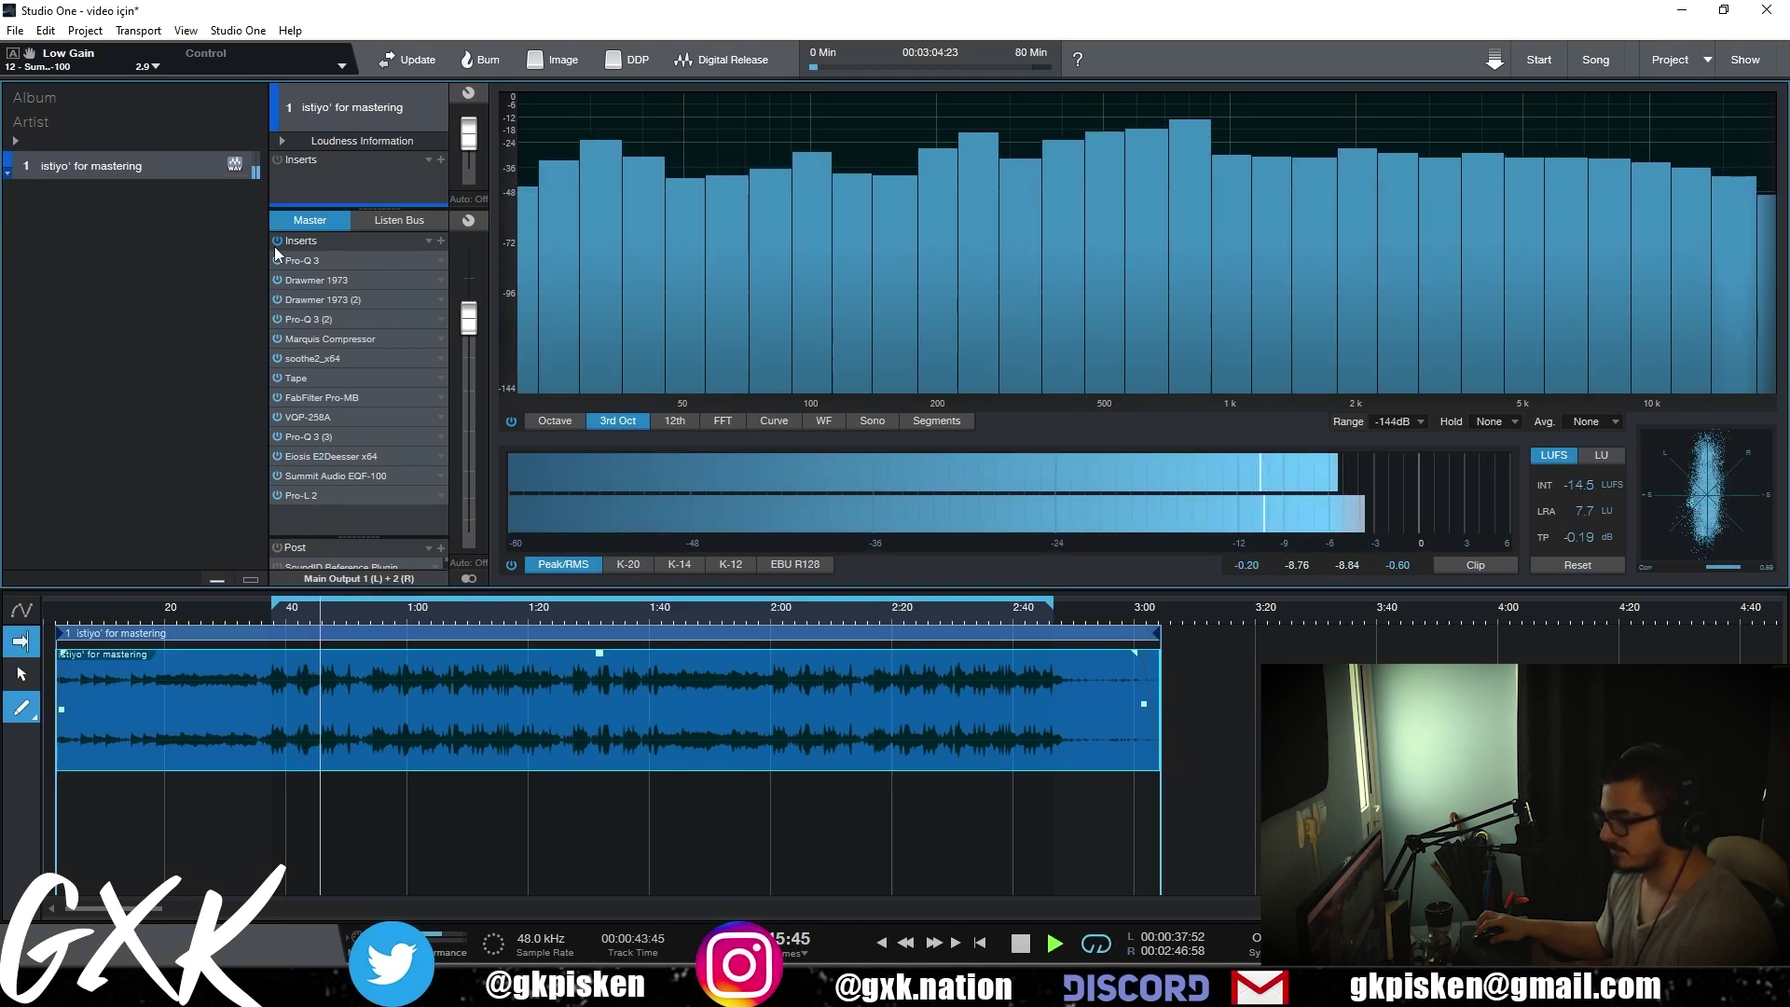
{"action": "key", "text": "space"}
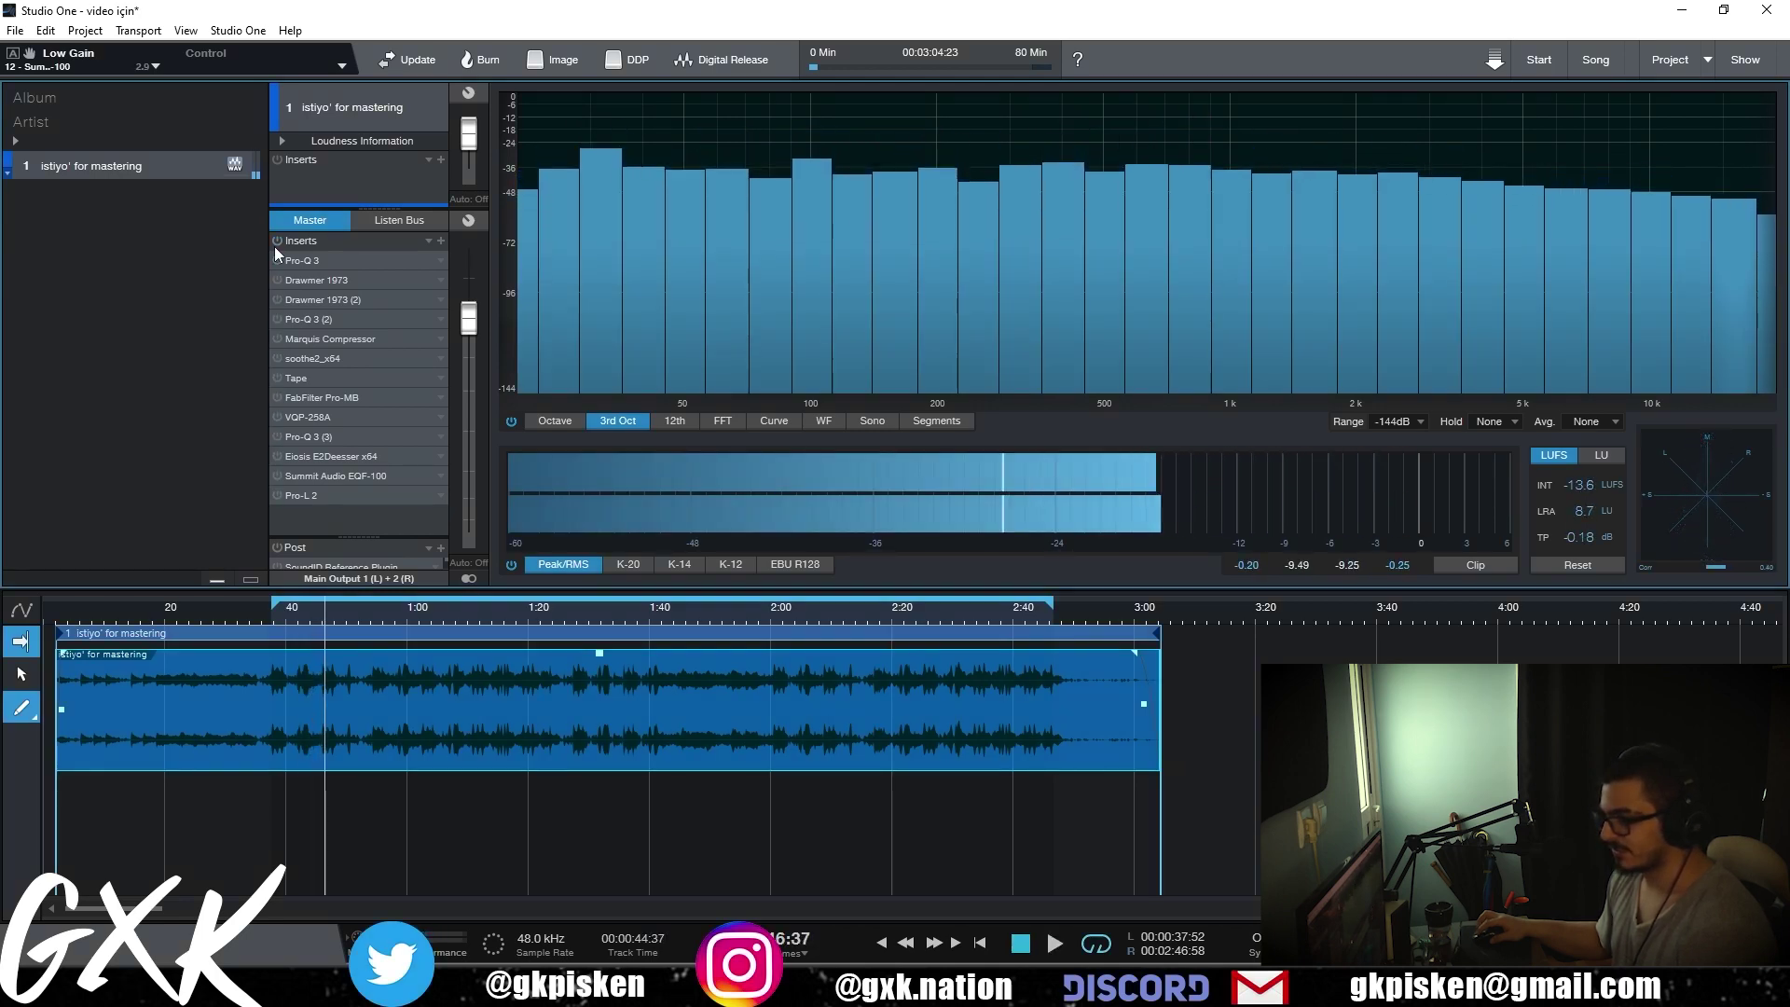
- Turn on Unity Gain in Pro-L 2, check the limiting during playback, and close the window
{"action": "left_click", "coordinate": [307, 495]}
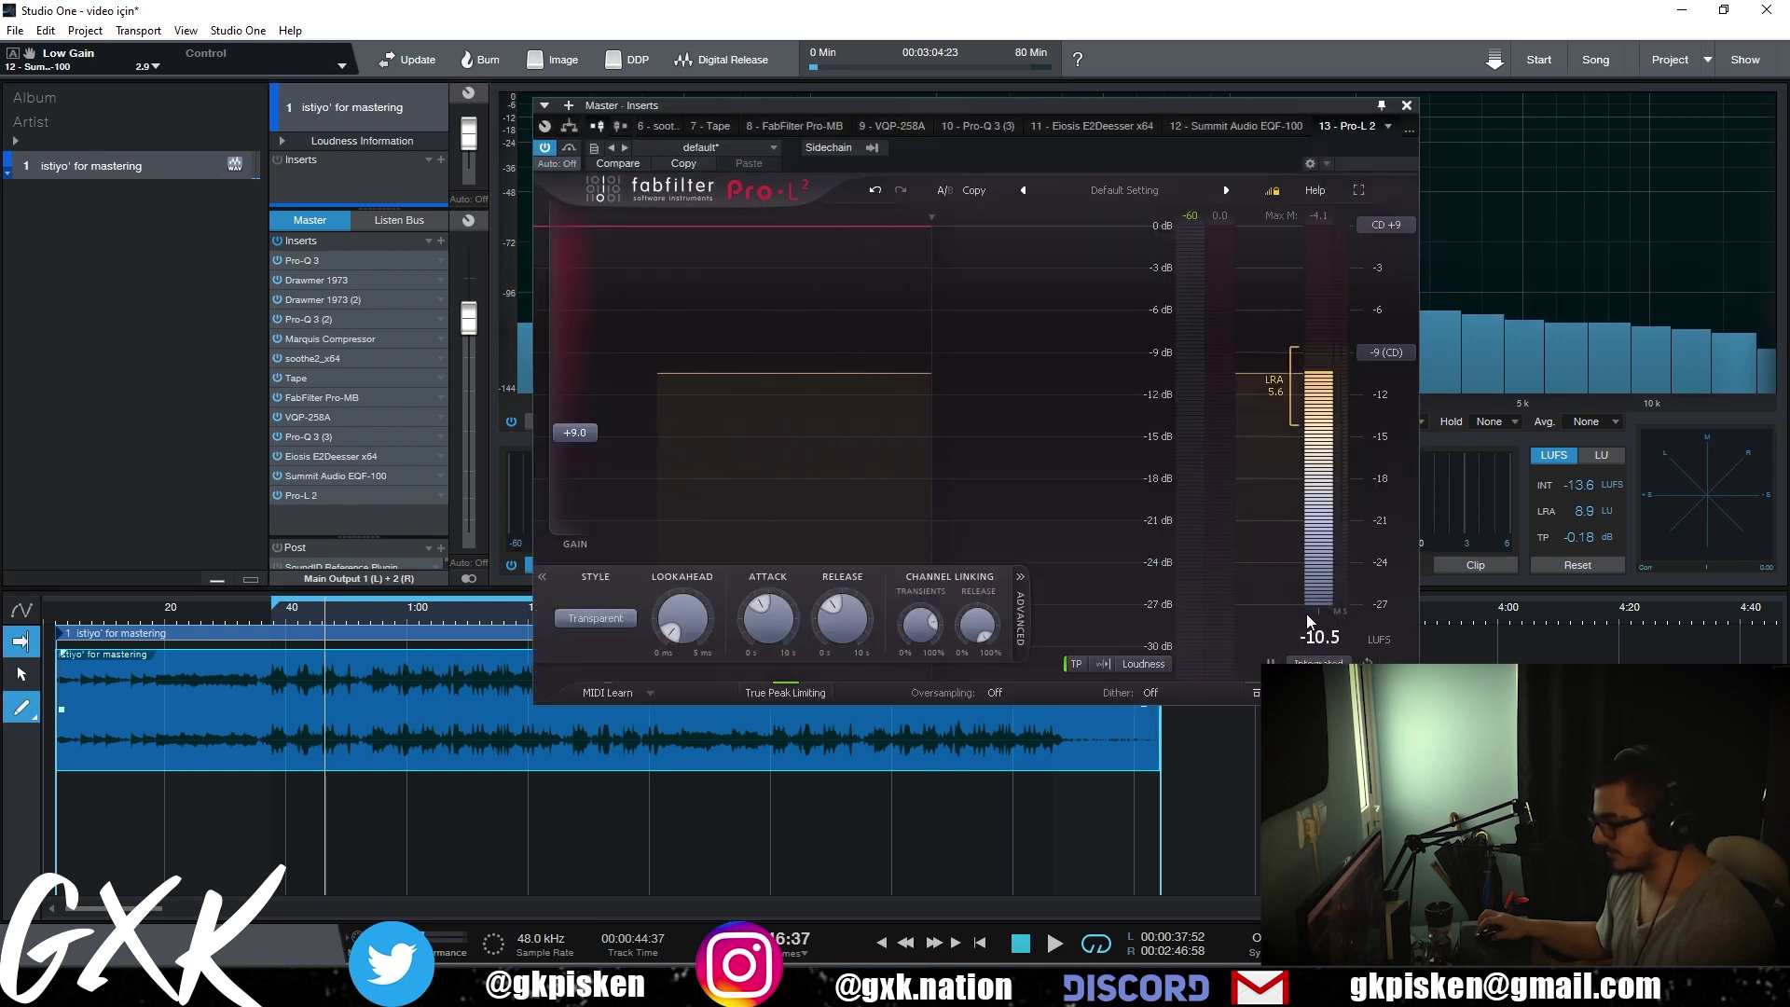
{"action": "key", "text": "space"}
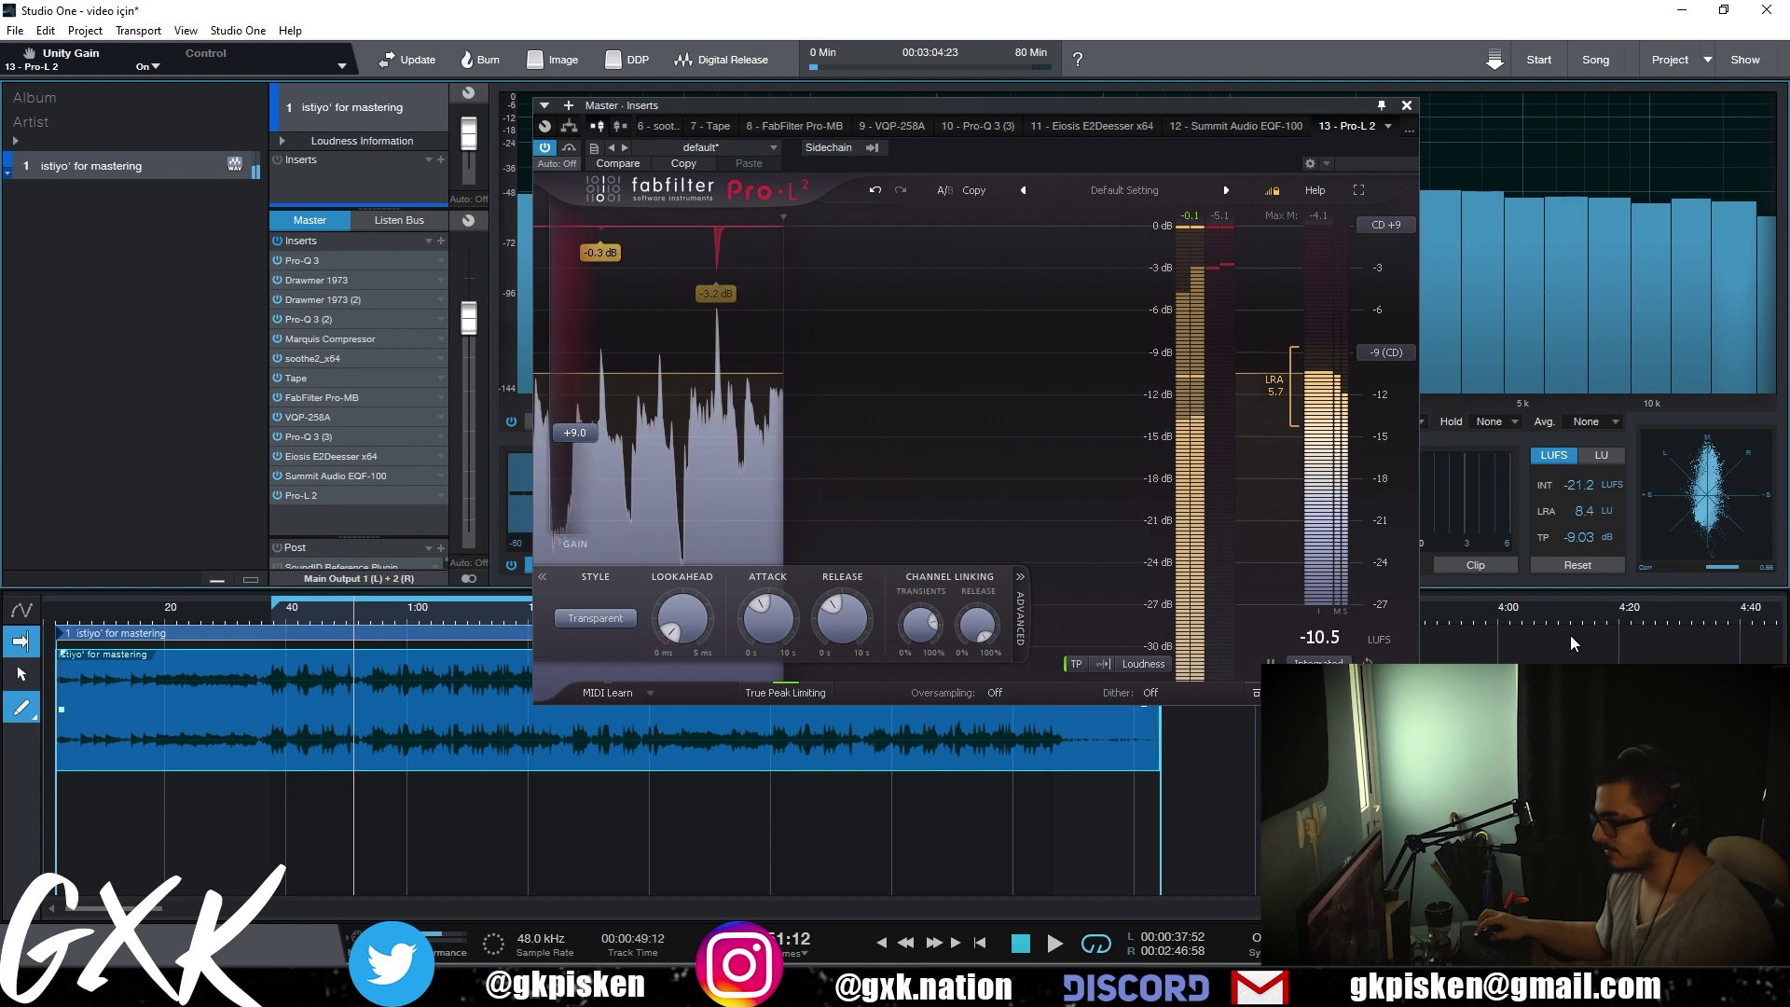
{"action": "key", "text": "space"}
{"action": "left_click", "coordinate": [1408, 105]}
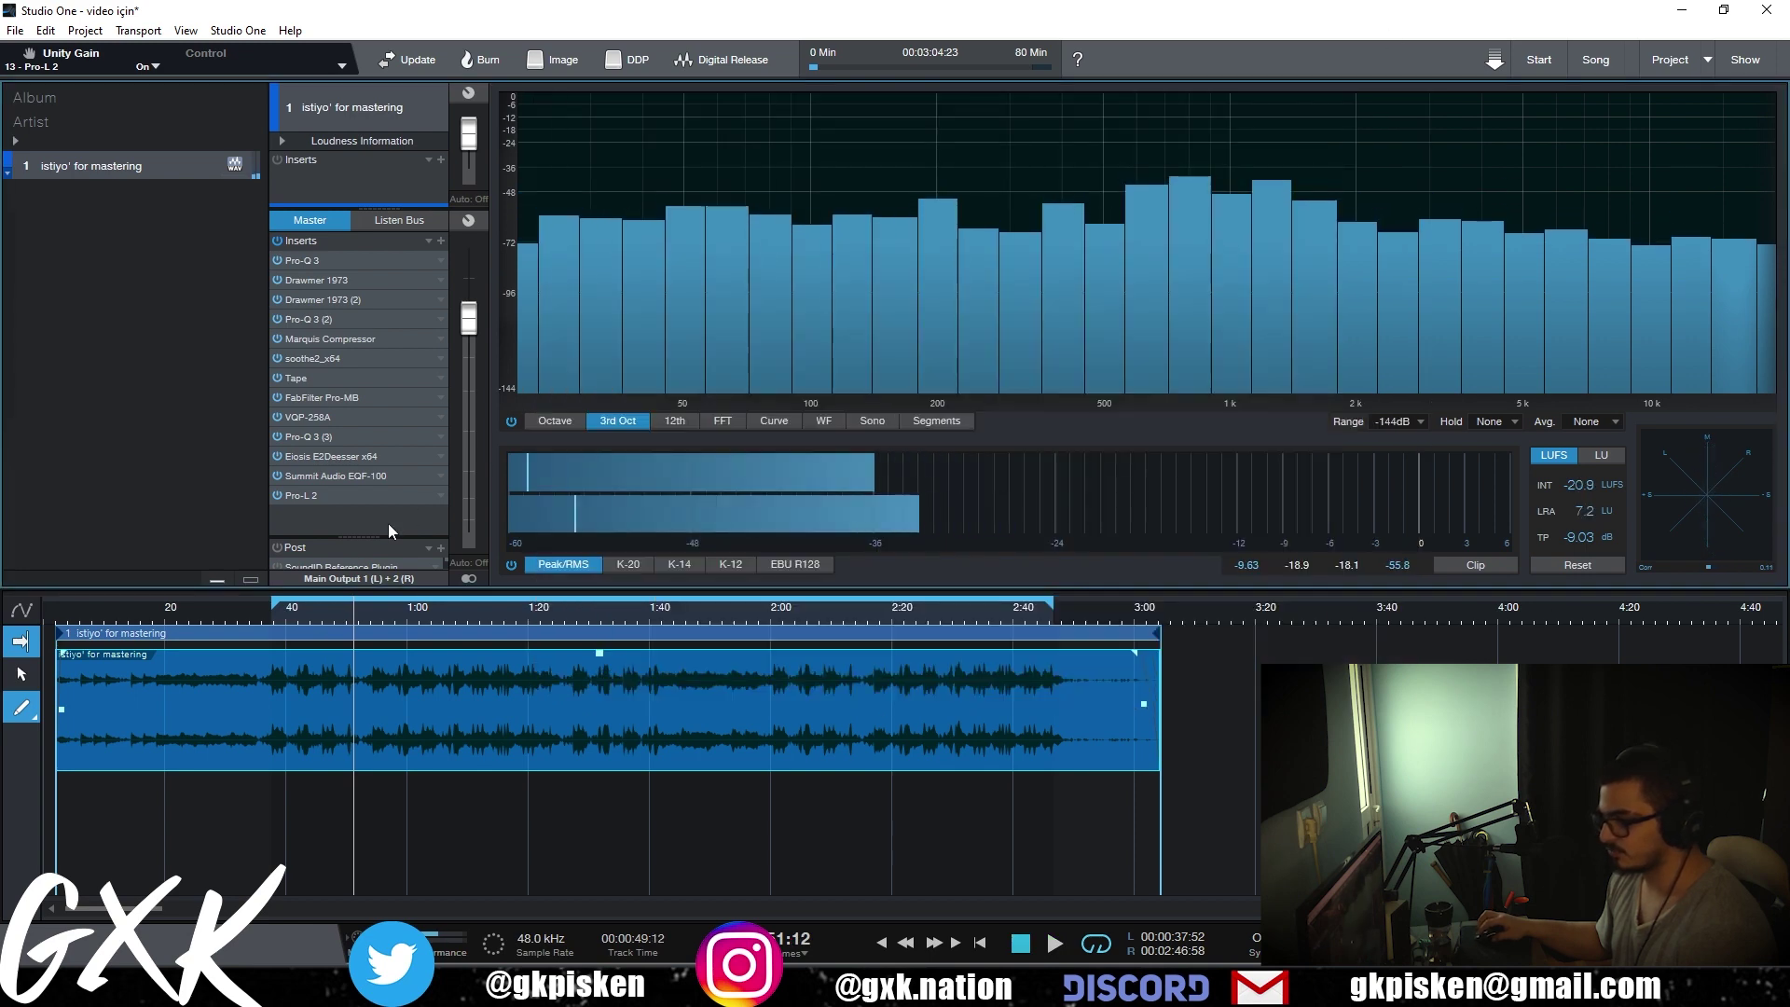
- Compare the level-matched track around the loop start with all master inserts bypassed and active, and turn off Pro-L 2's Unity Gain
{"action": "left_click", "coordinate": [272, 609]}
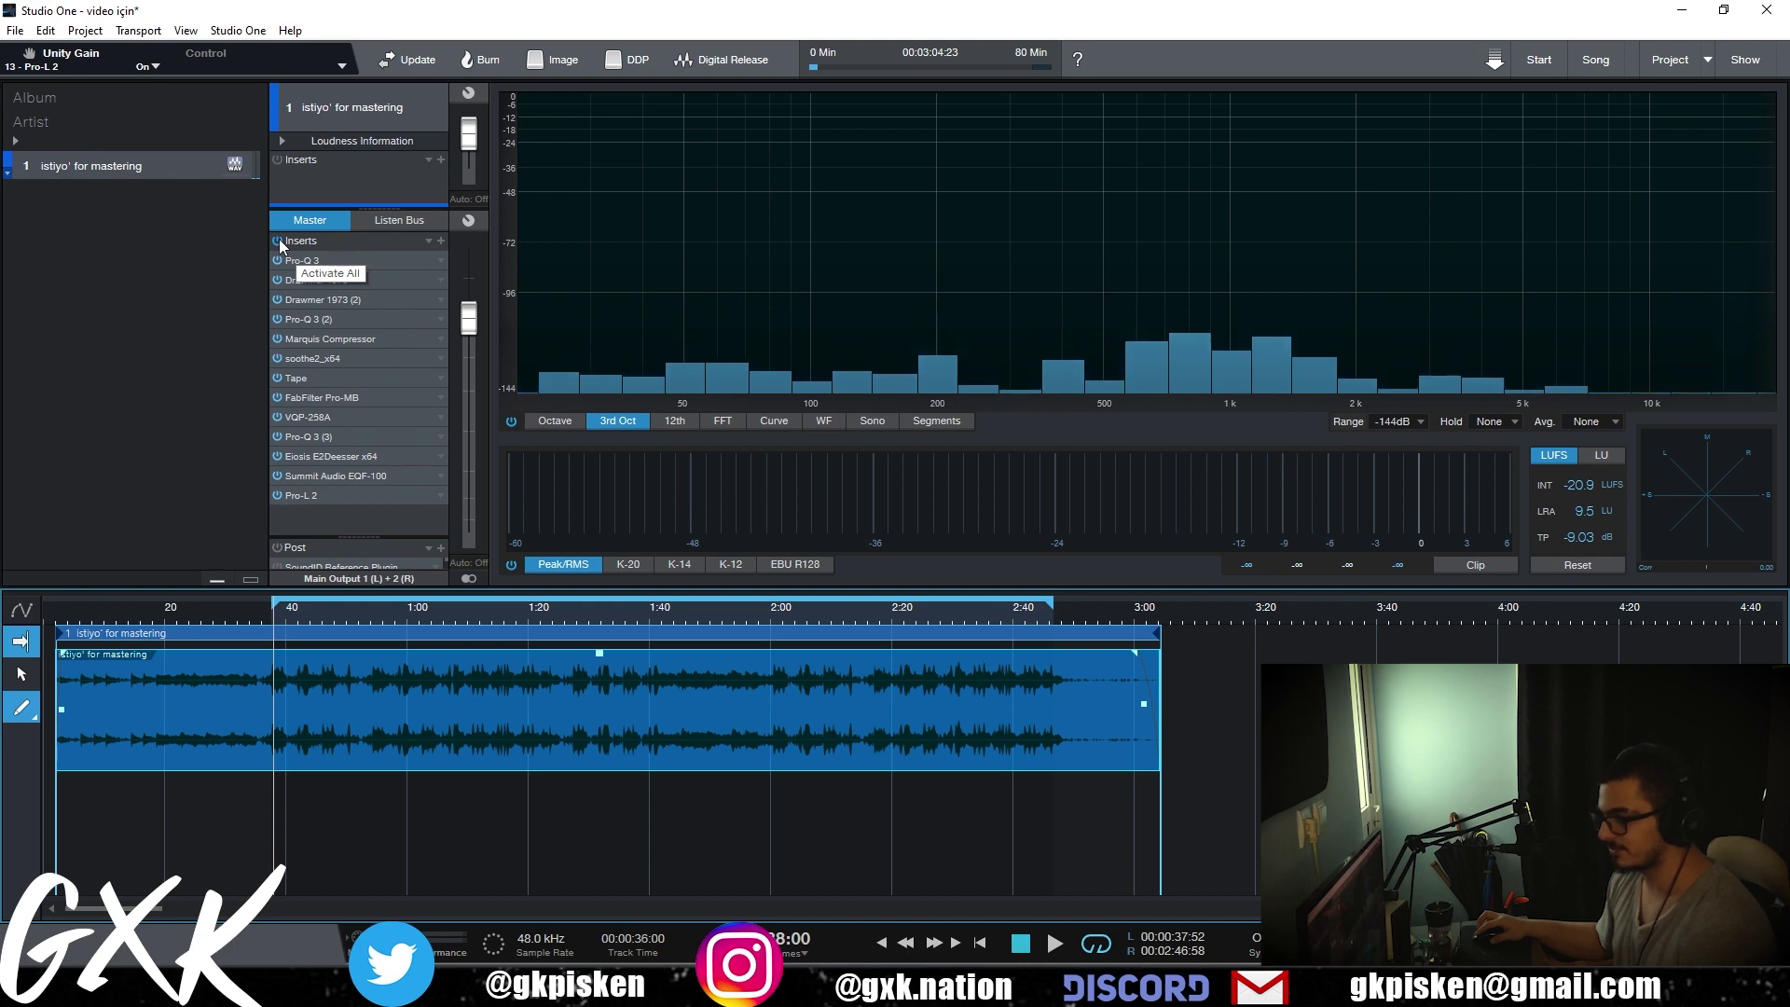
{"action": "key", "text": "space"}
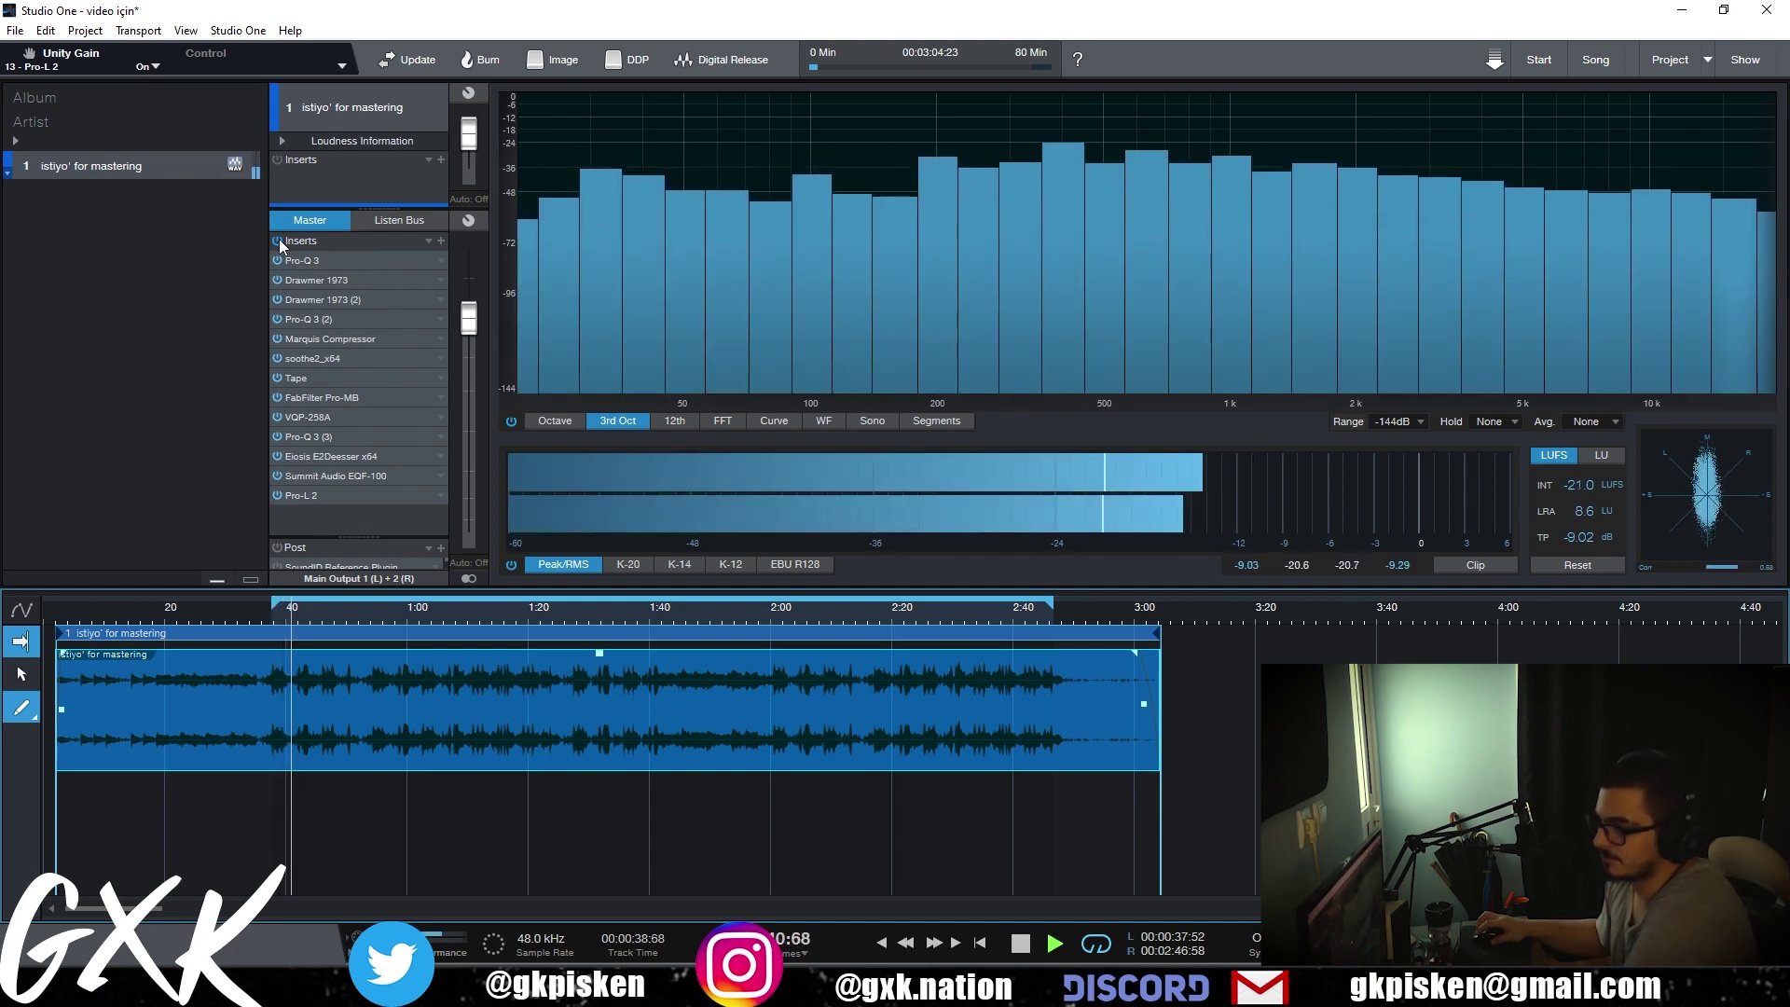
{"action": "left_click", "coordinate": [278, 241]}
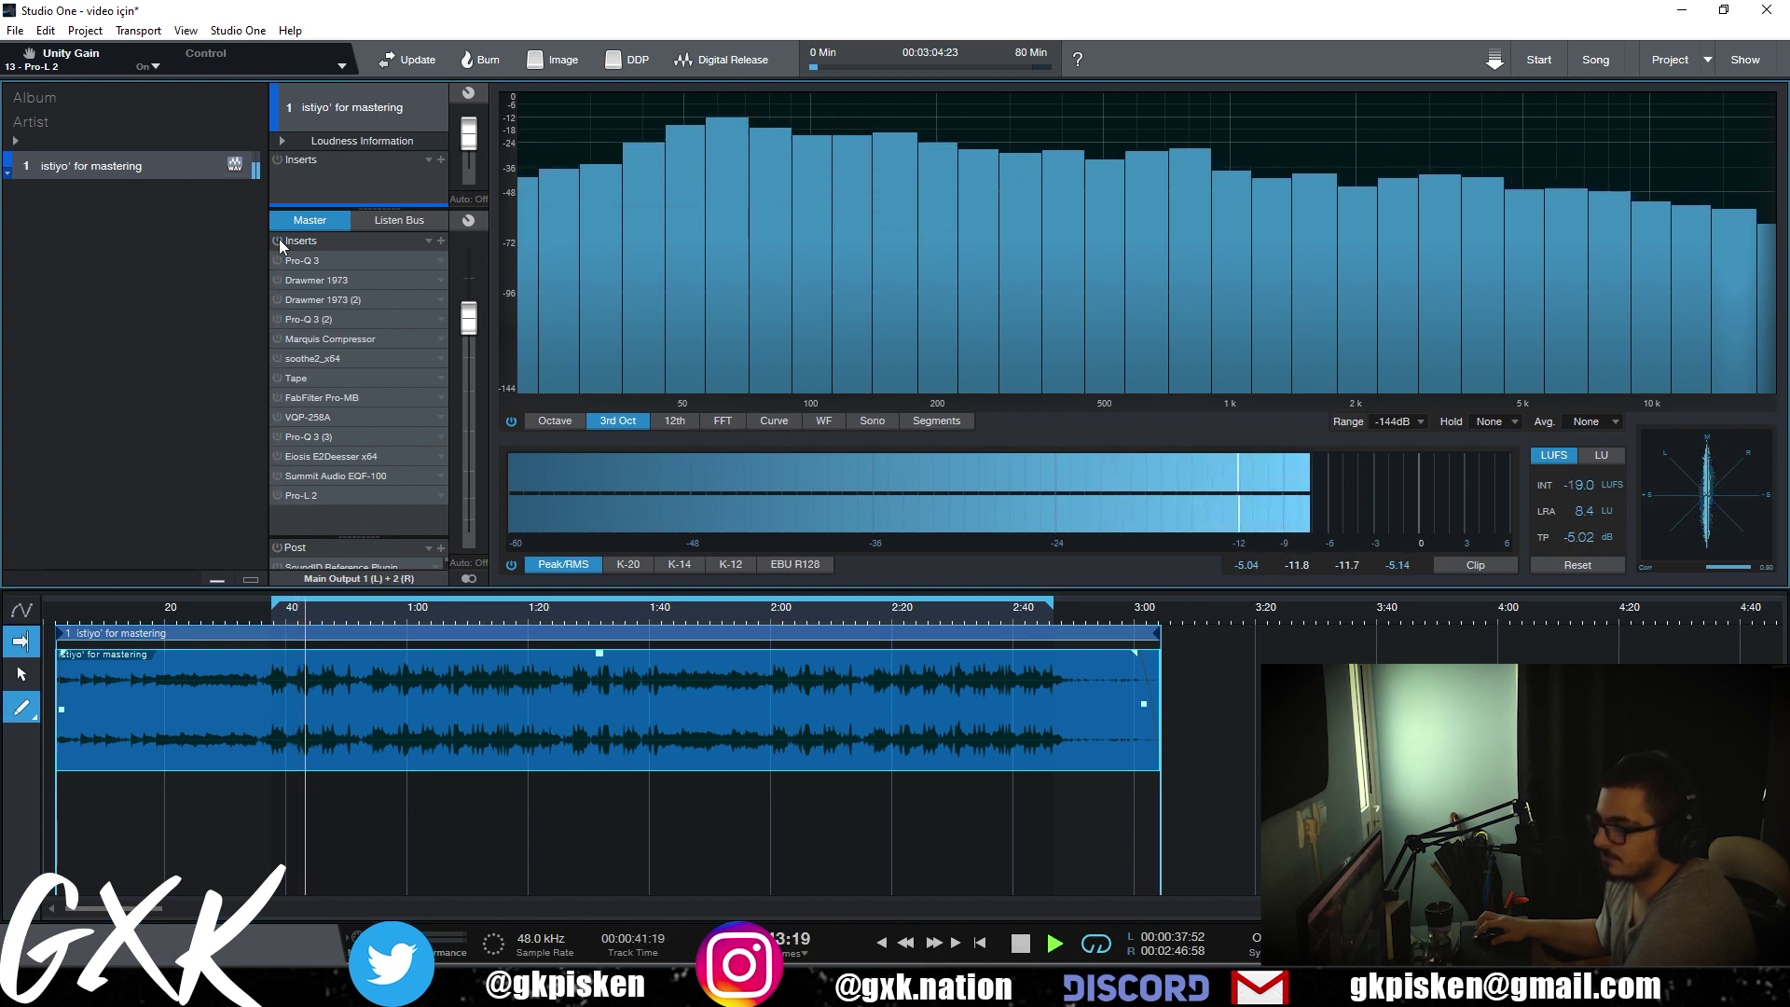
{"action": "left_click", "coordinate": [277, 240]}
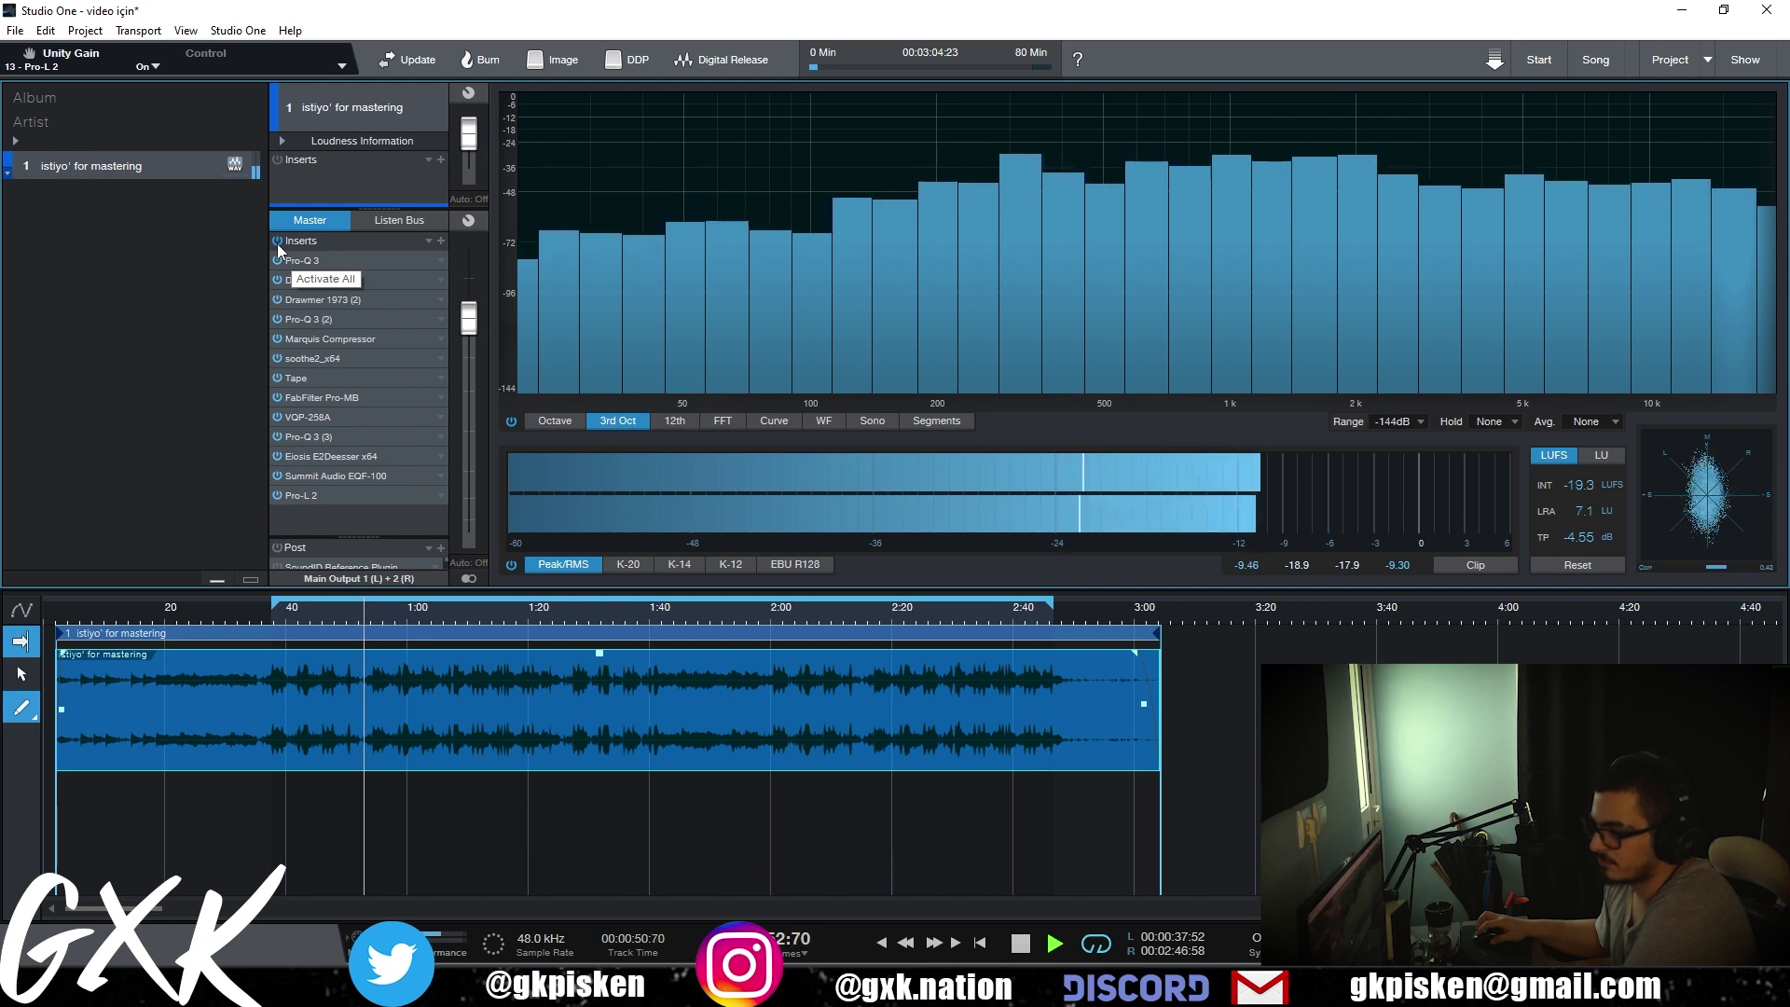
{"action": "left_click", "coordinate": [301, 495]}
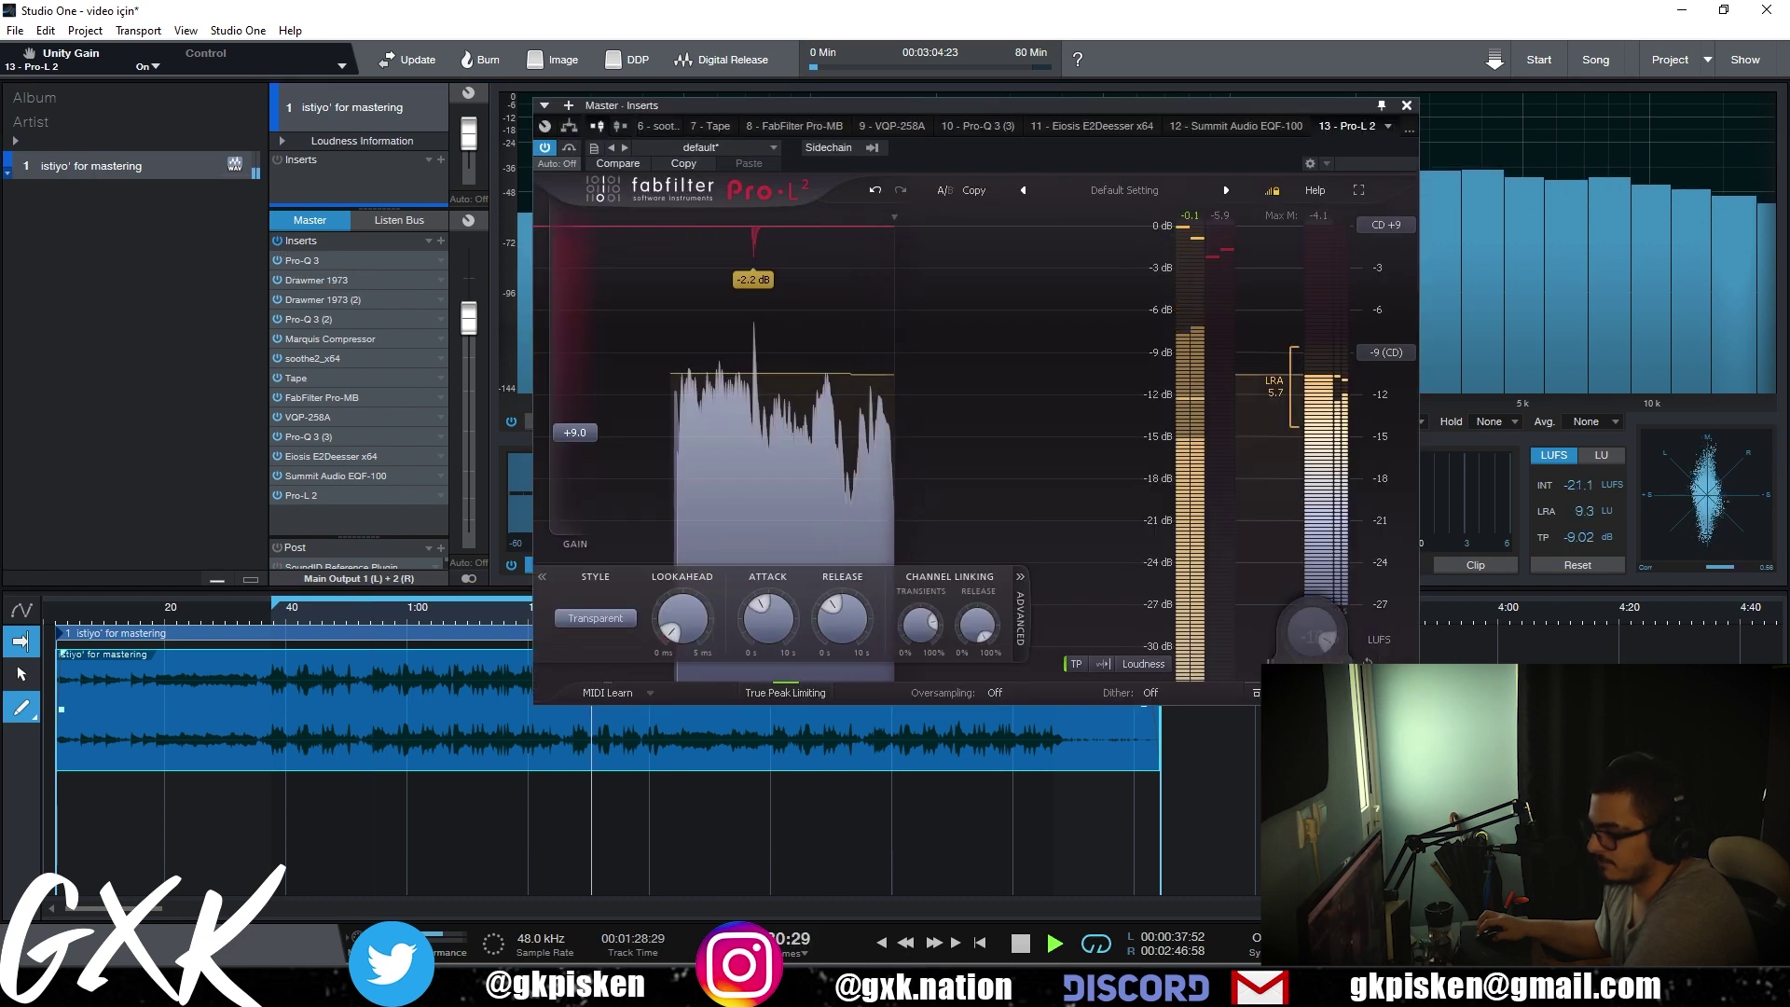
{"action": "left_click", "coordinate": [1407, 106]}
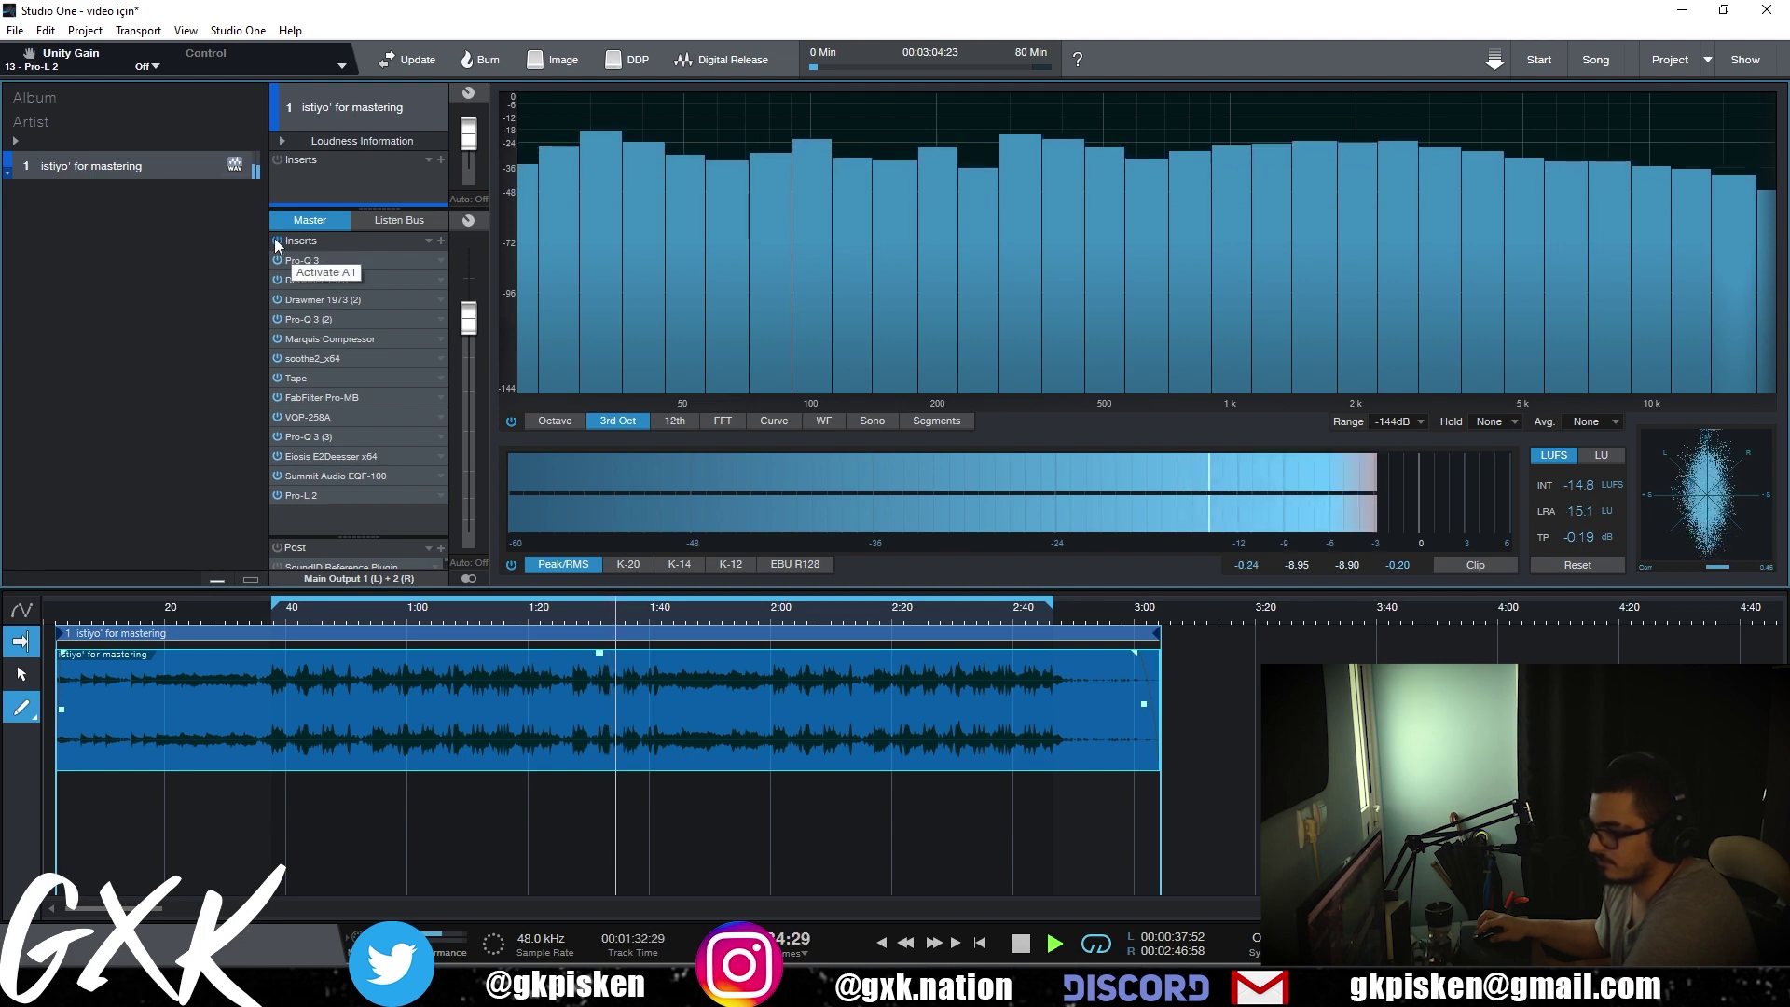
- In the first Drawmer 1973, set the mid band gain to 1.3 dB and the high band gain to -2.5 dB
{"action": "double_click", "coordinate": [335, 281]}
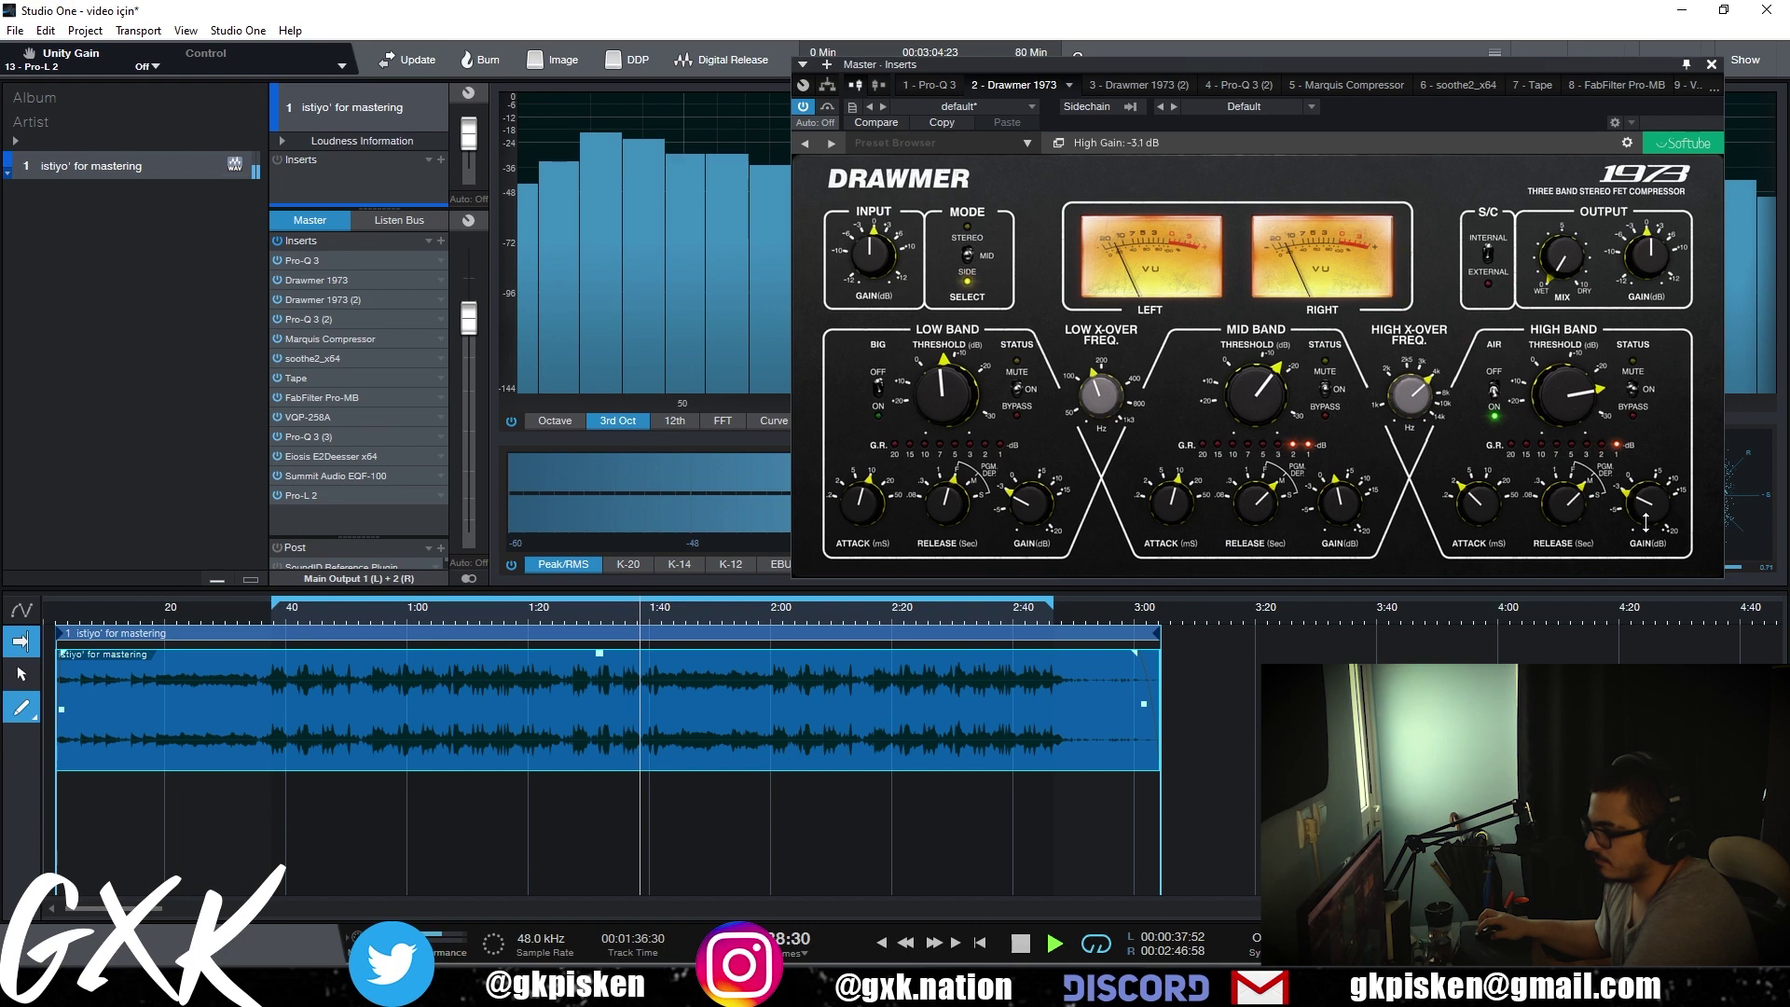
{"action": "mouse_move", "coordinate": [1646, 522]}
{"action": "left_mouse_down"}
{"action": "mouse_move", "coordinate": [1681, 432]}
{"action": "mouse_move", "coordinate": [1653, 511]}
{"action": "left_mouse_up"}
{"action": "mouse_move", "coordinate": [1334, 521]}
{"action": "left_mouse_down"}
{"action": "mouse_move", "coordinate": [1368, 421]}
{"action": "mouse_move", "coordinate": [1345, 507]}
{"action": "left_mouse_up"}
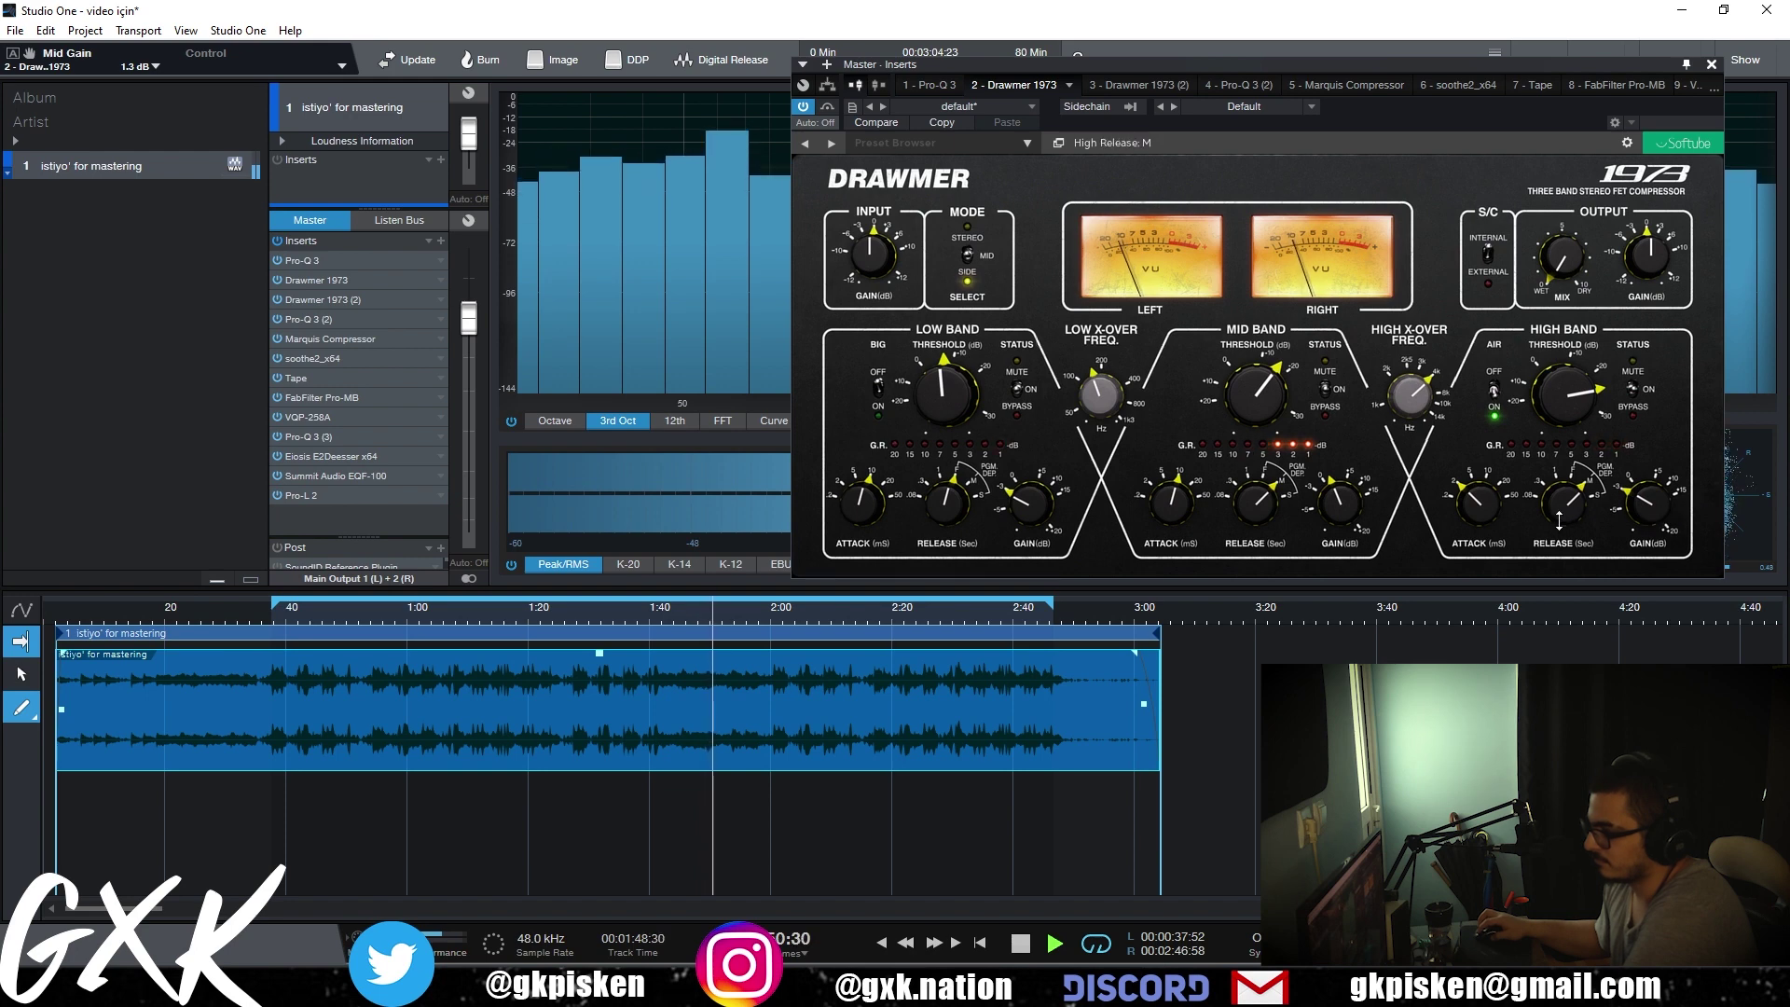
{"action": "left_click", "coordinate": [314, 282]}
{"action": "left_click", "coordinate": [313, 281]}
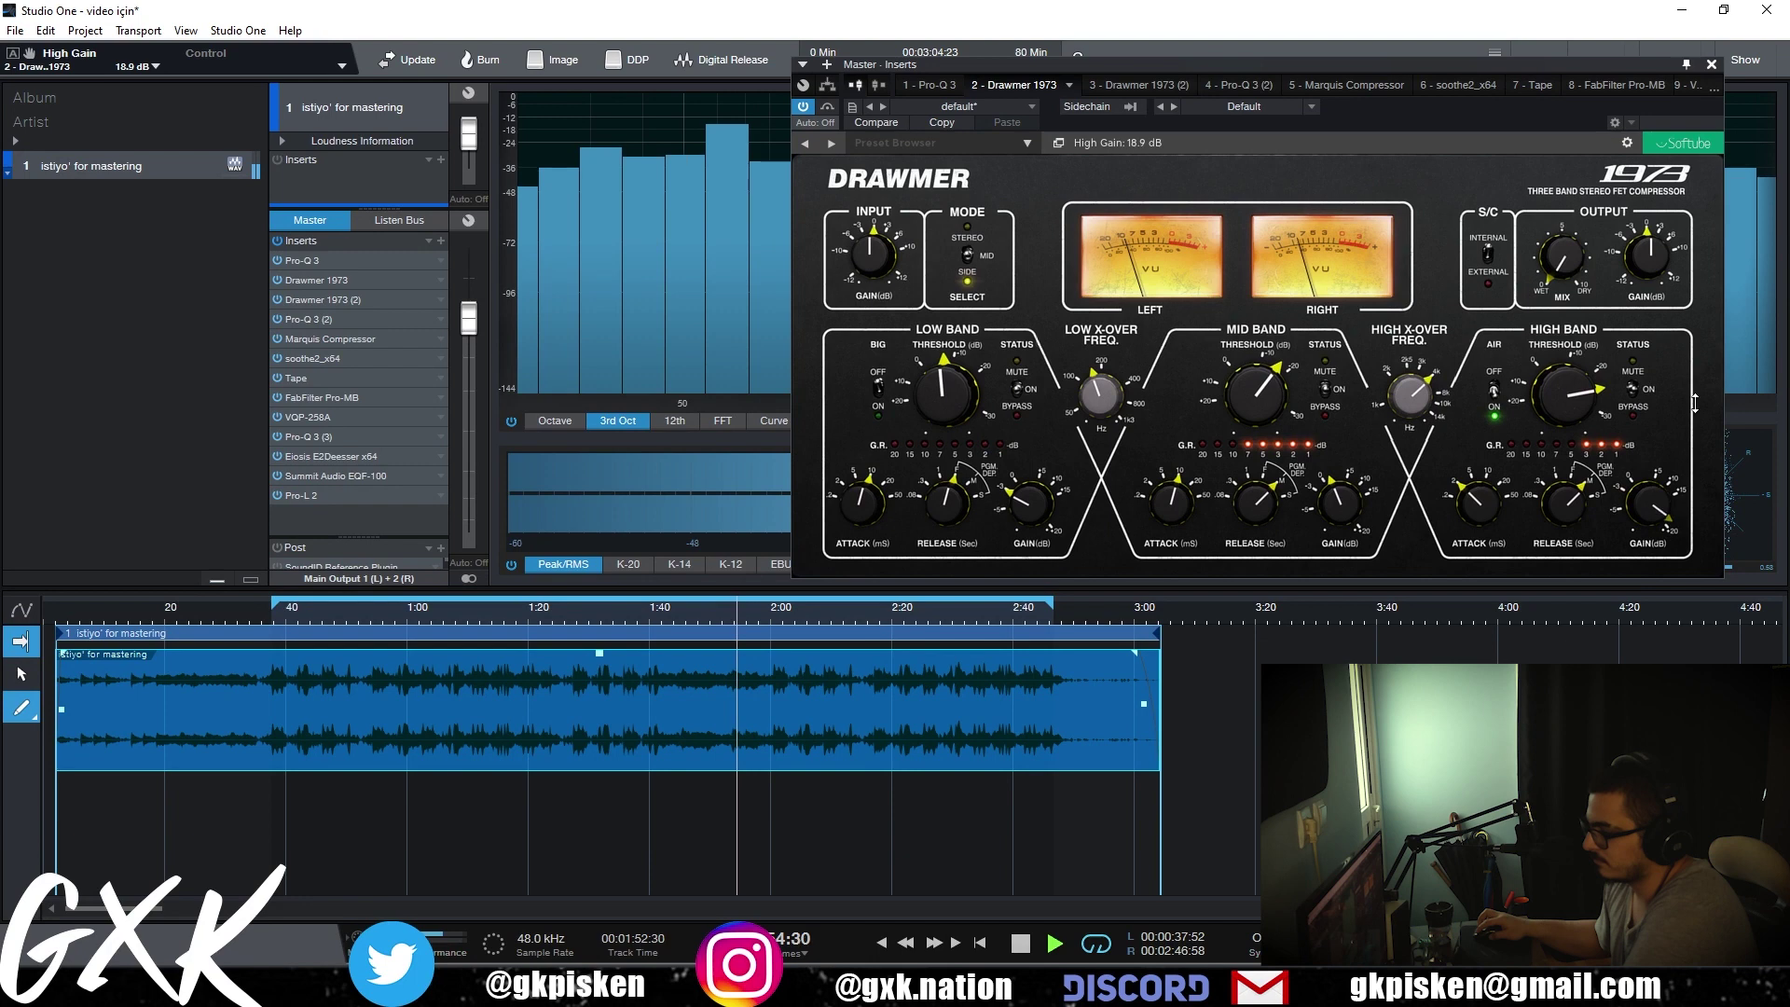
{"action": "left_click_drag", "start_coordinate": [1674, 452], "coordinate": [1648, 504]}
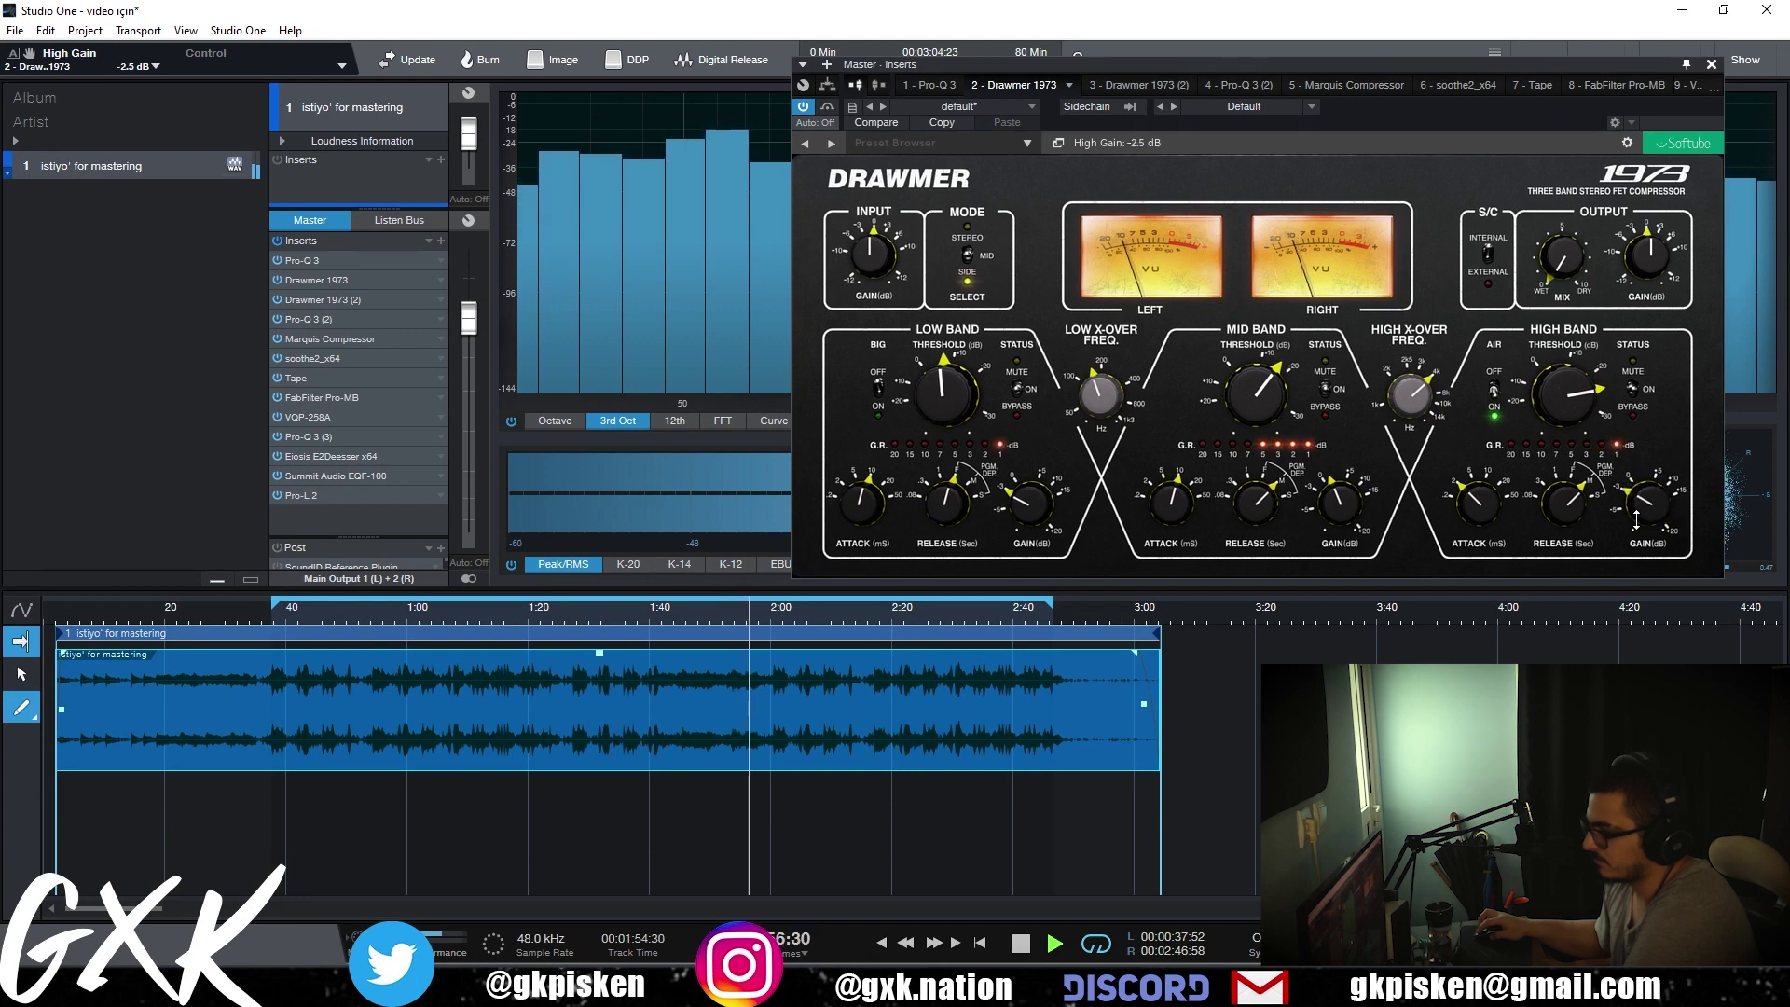
- In Drawmer 1973 (2), set the side high gain to 0.7 dB and the side mid gain to 1.6 dB, and close it
{"action": "left_click", "coordinate": [339, 301]}
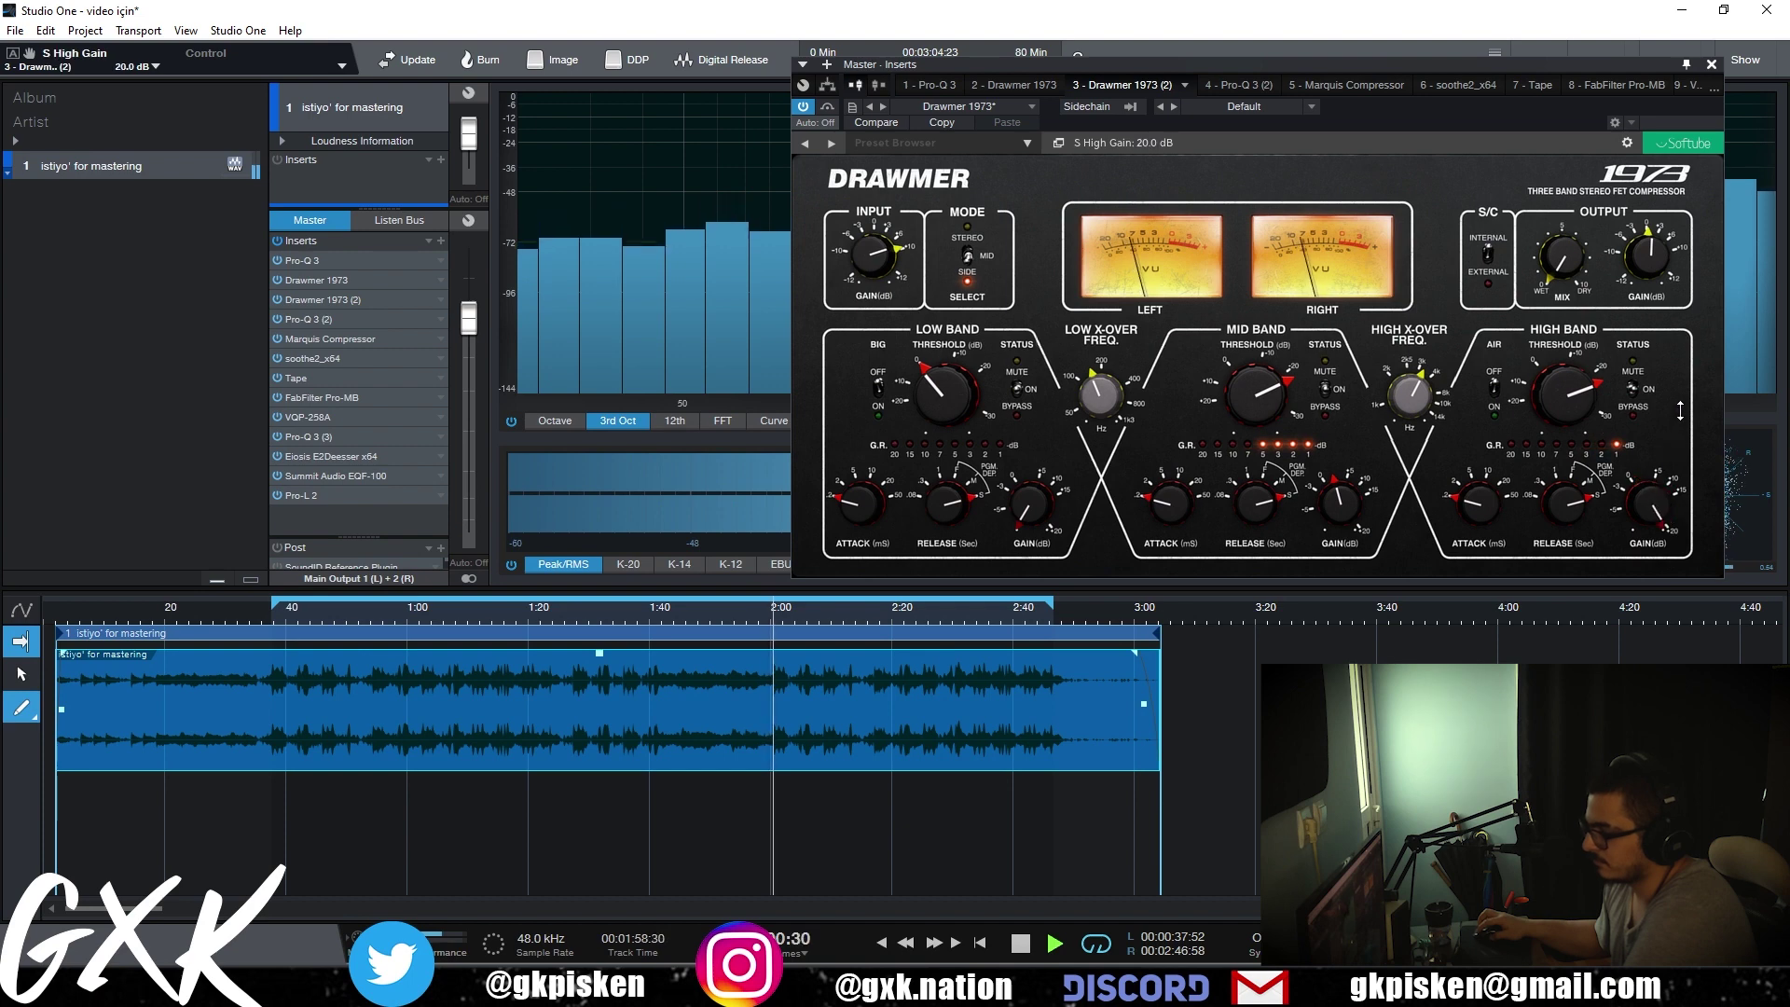
{"action": "left_click_drag", "start_coordinate": [1660, 524], "coordinate": [1661, 503]}
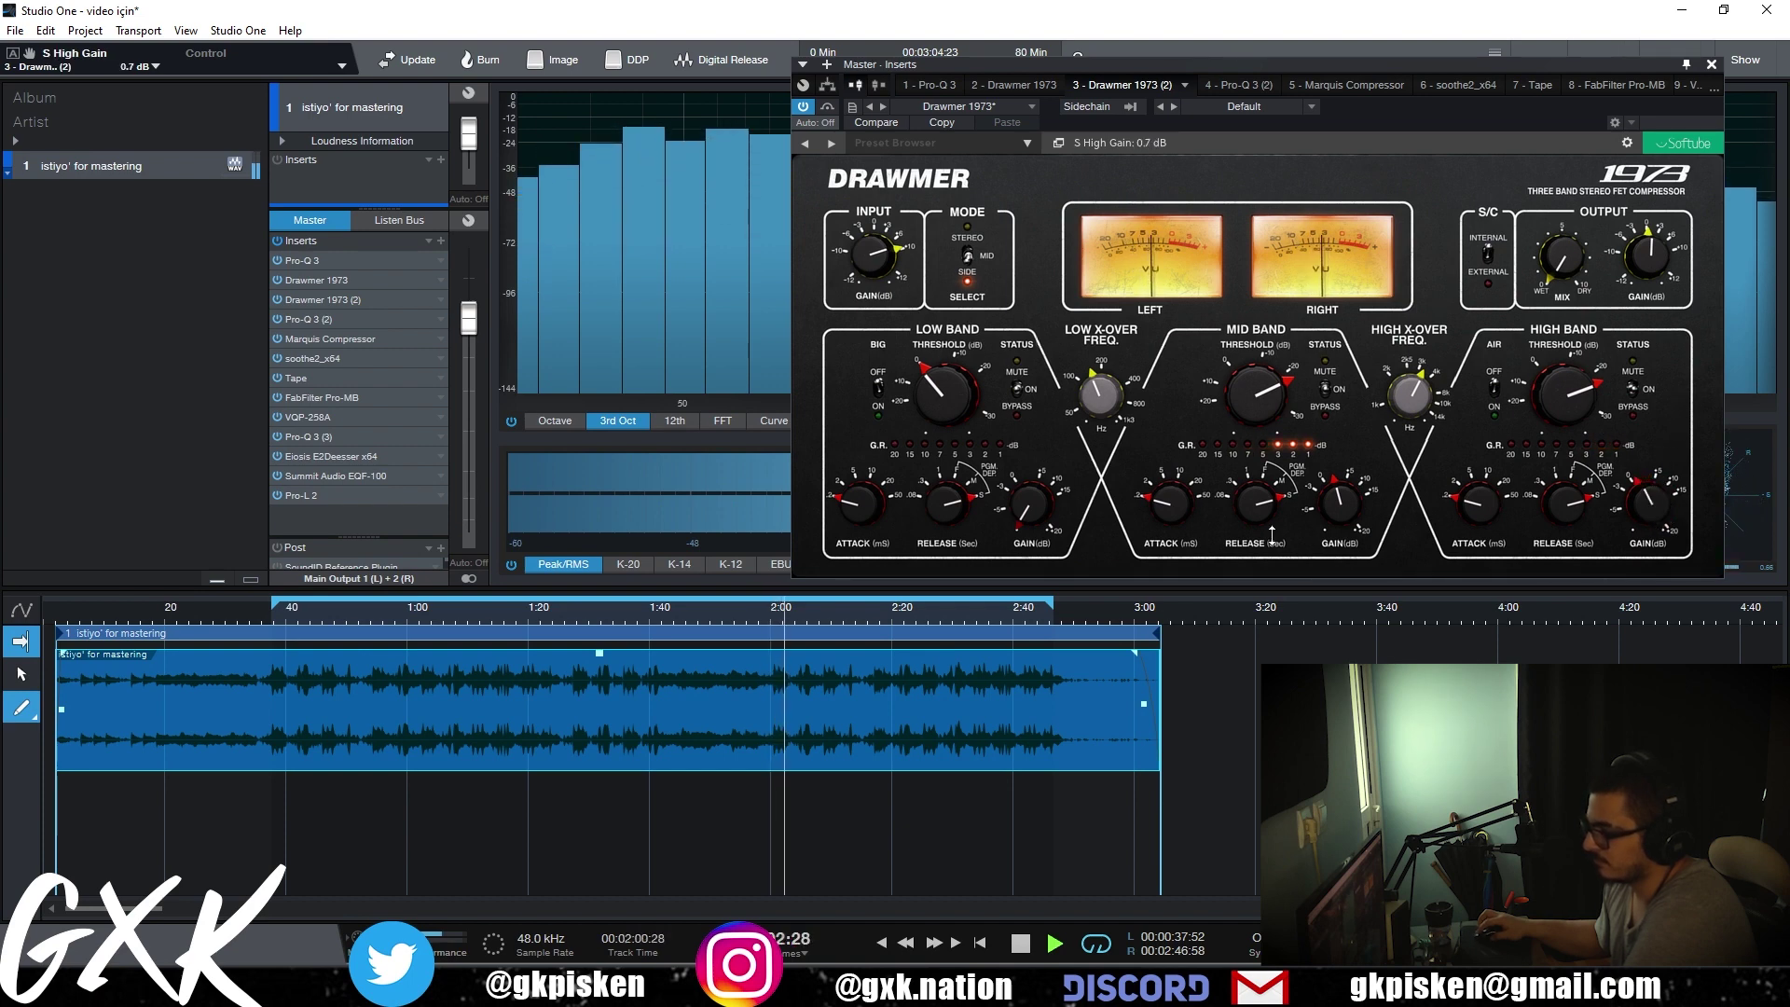
{"action": "left_click_drag", "start_coordinate": [1348, 508], "coordinate": [1343, 522]}
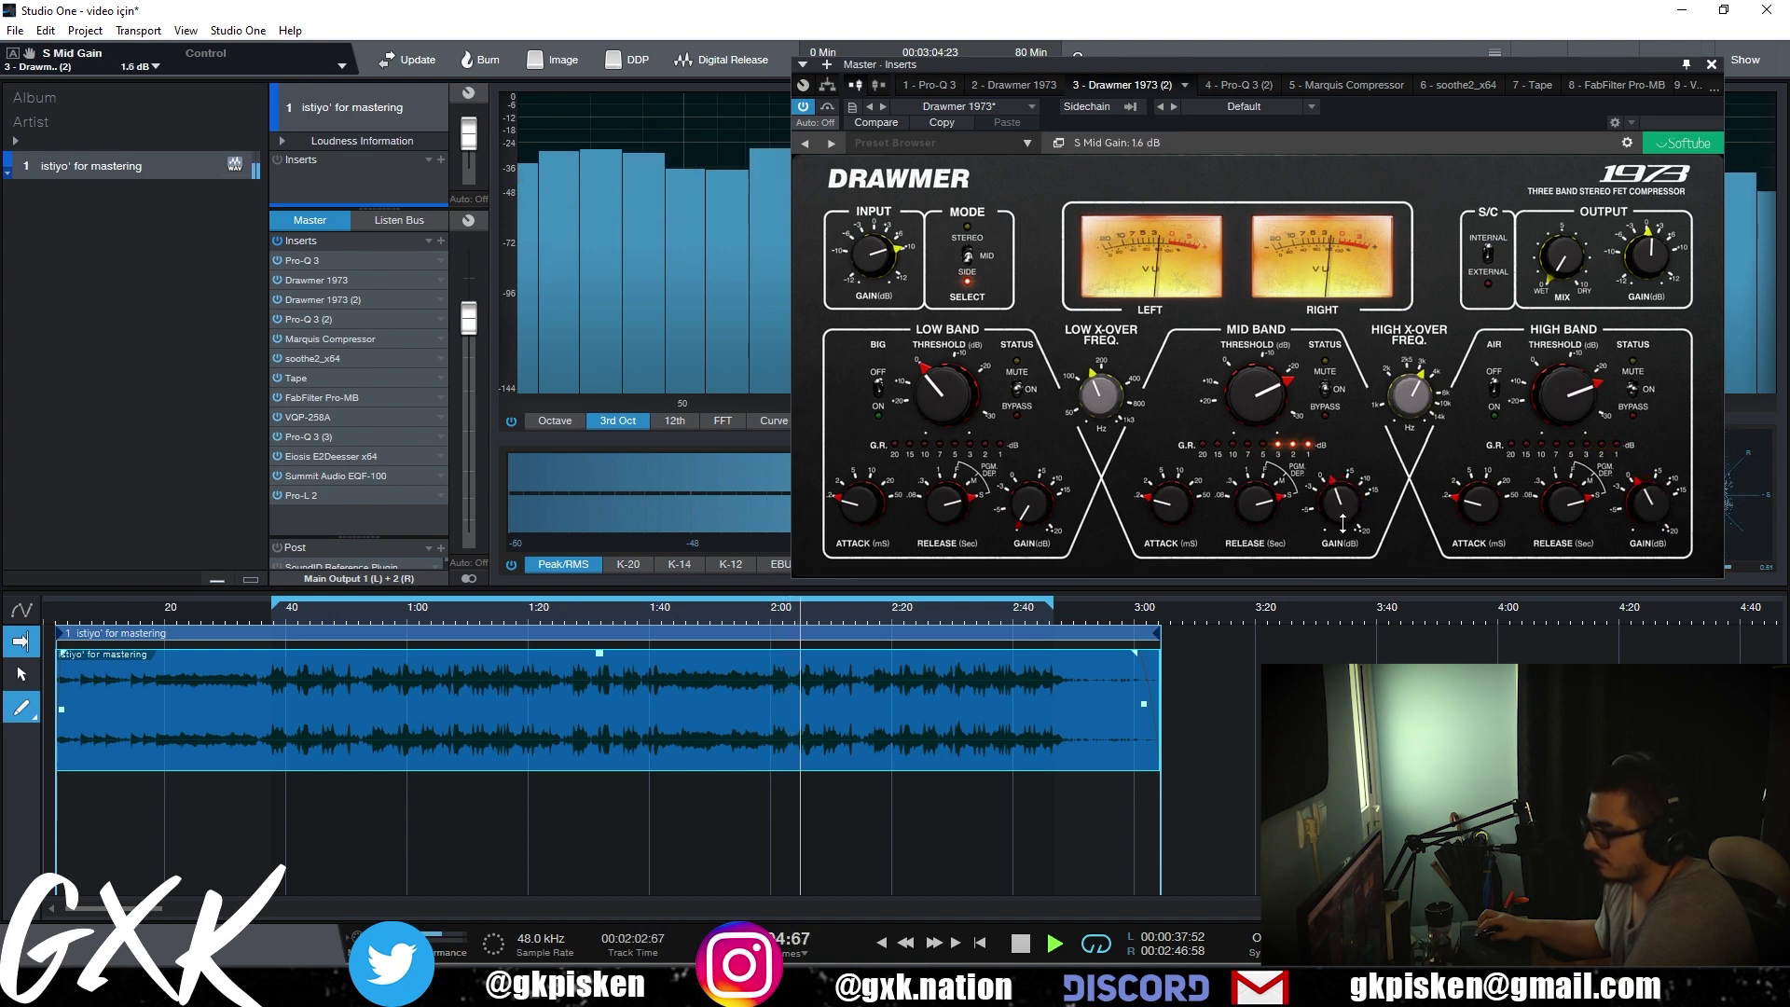
{"action": "left_click", "coordinate": [1712, 65]}
- Compare the full-loudness master with the unprocessed track by toggling all master inserts during playback, leaving them active
{"action": "left_click", "coordinate": [279, 241]}
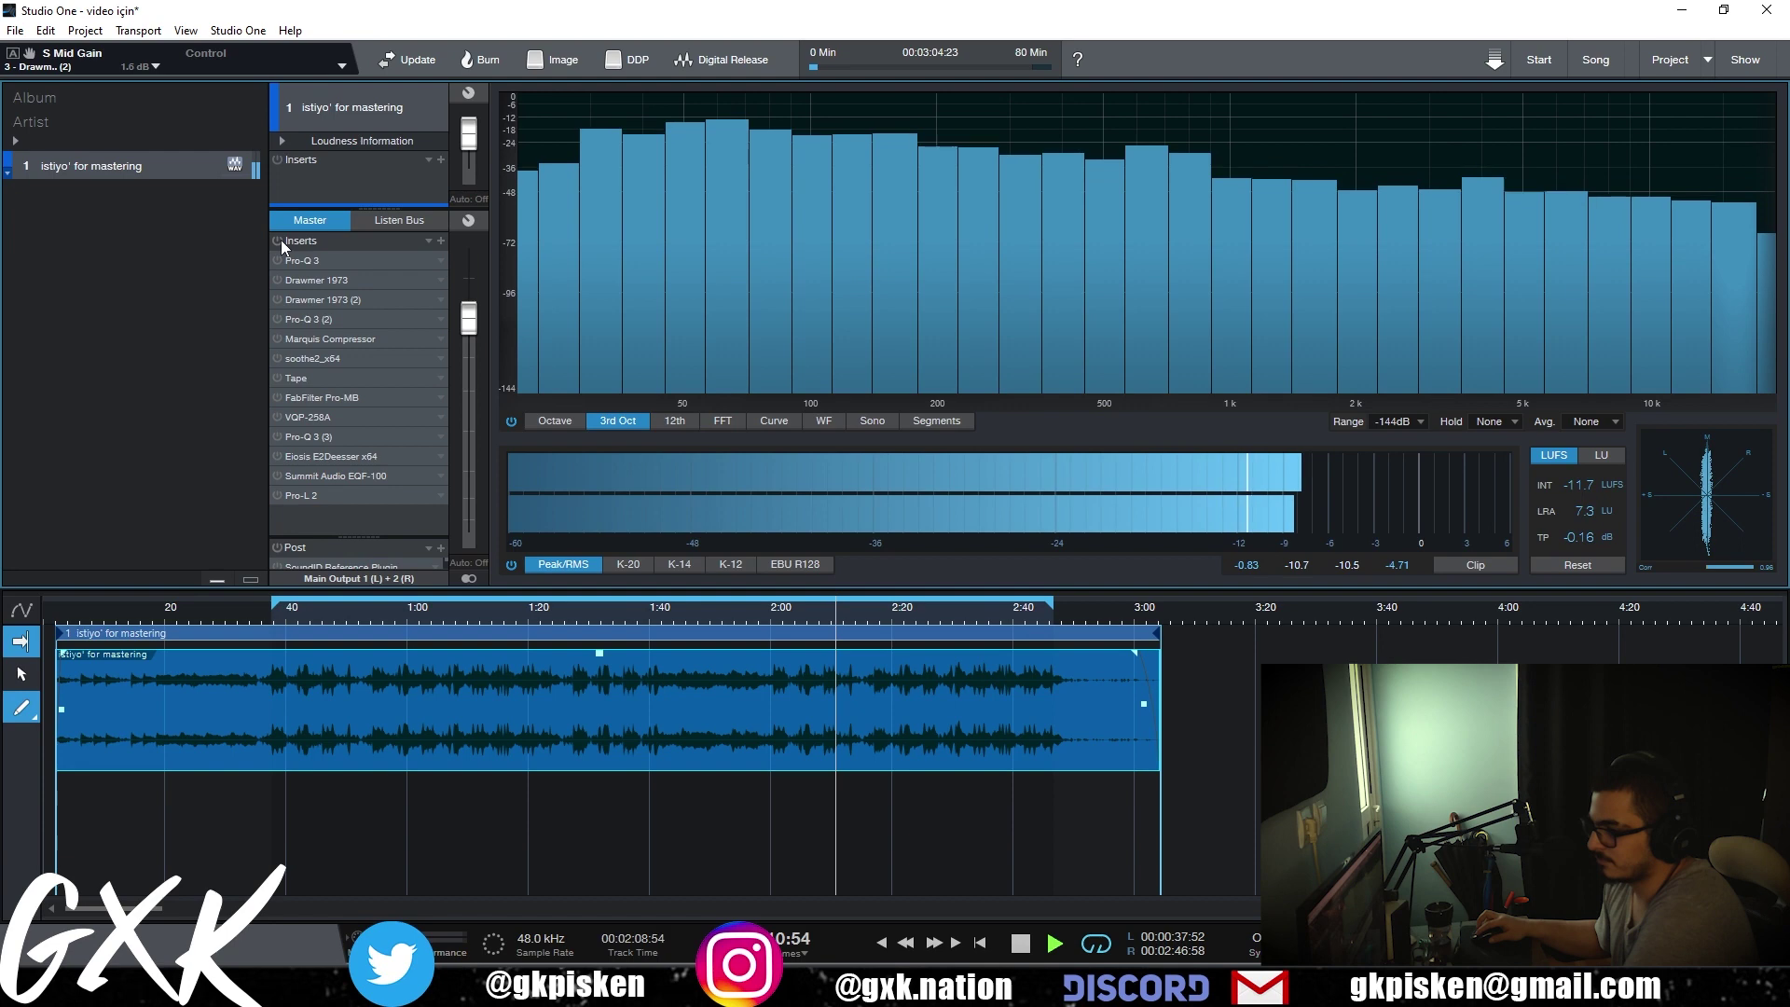
{"action": "left_click", "coordinate": [280, 241]}
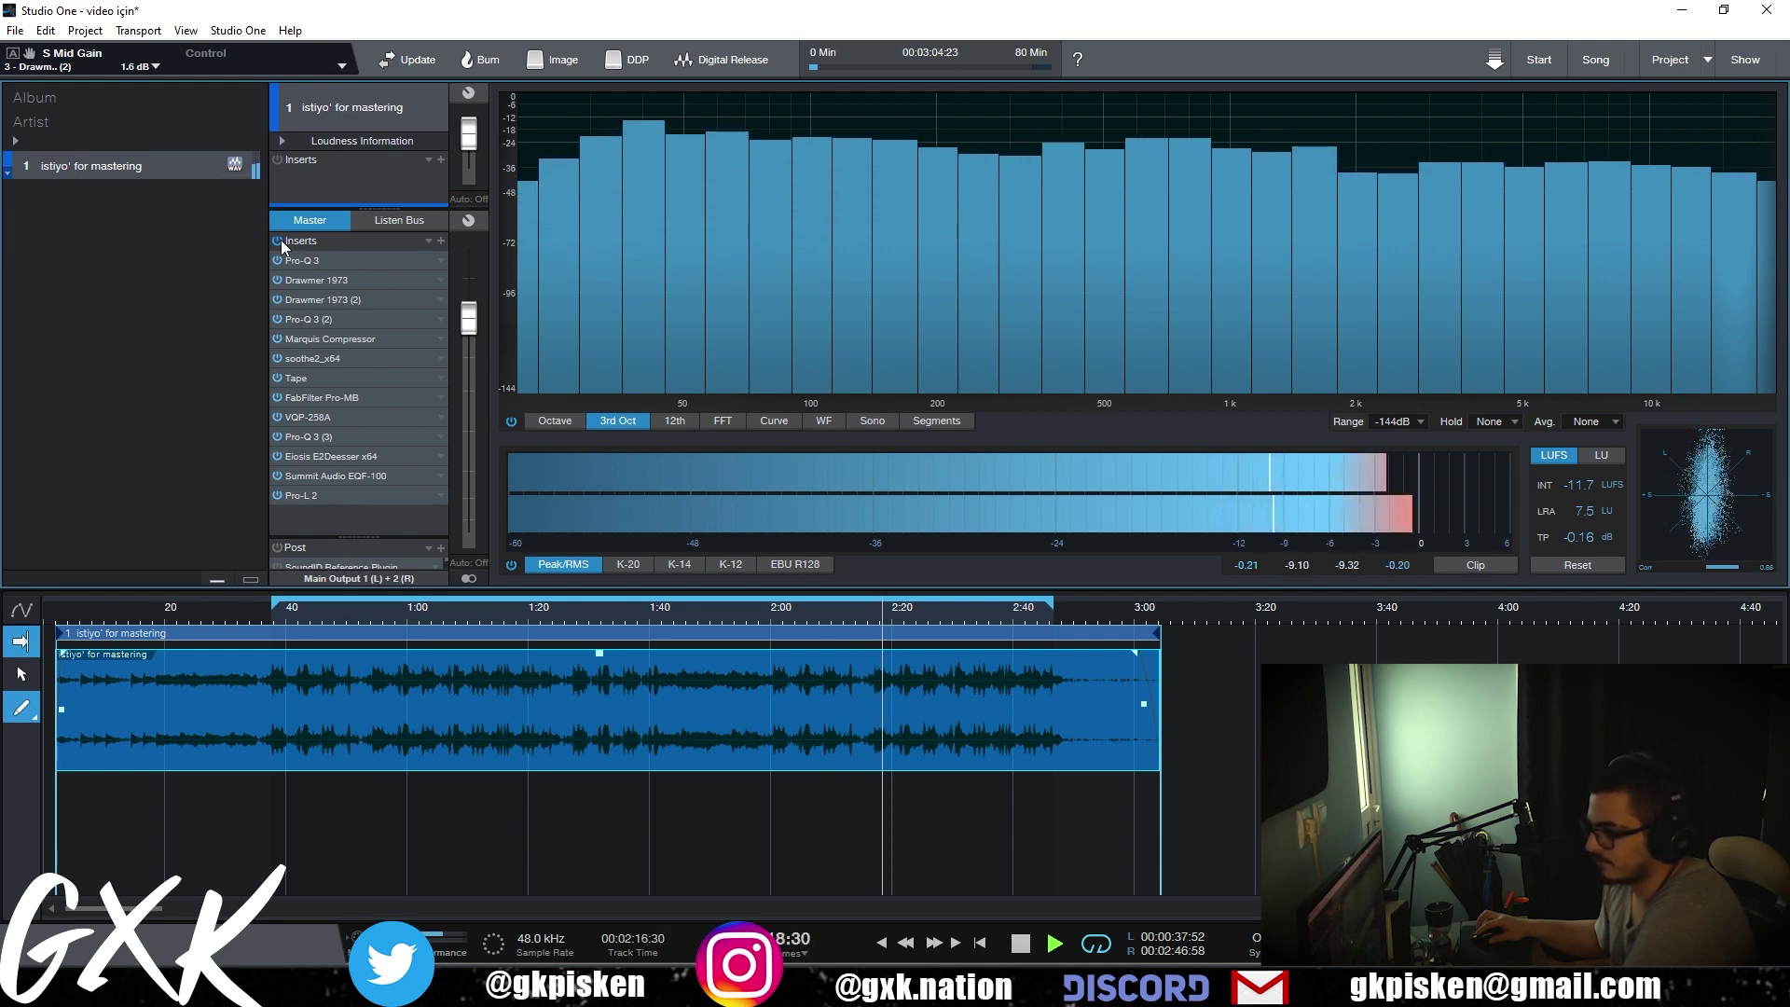
{"action": "left_click", "coordinate": [281, 240]}
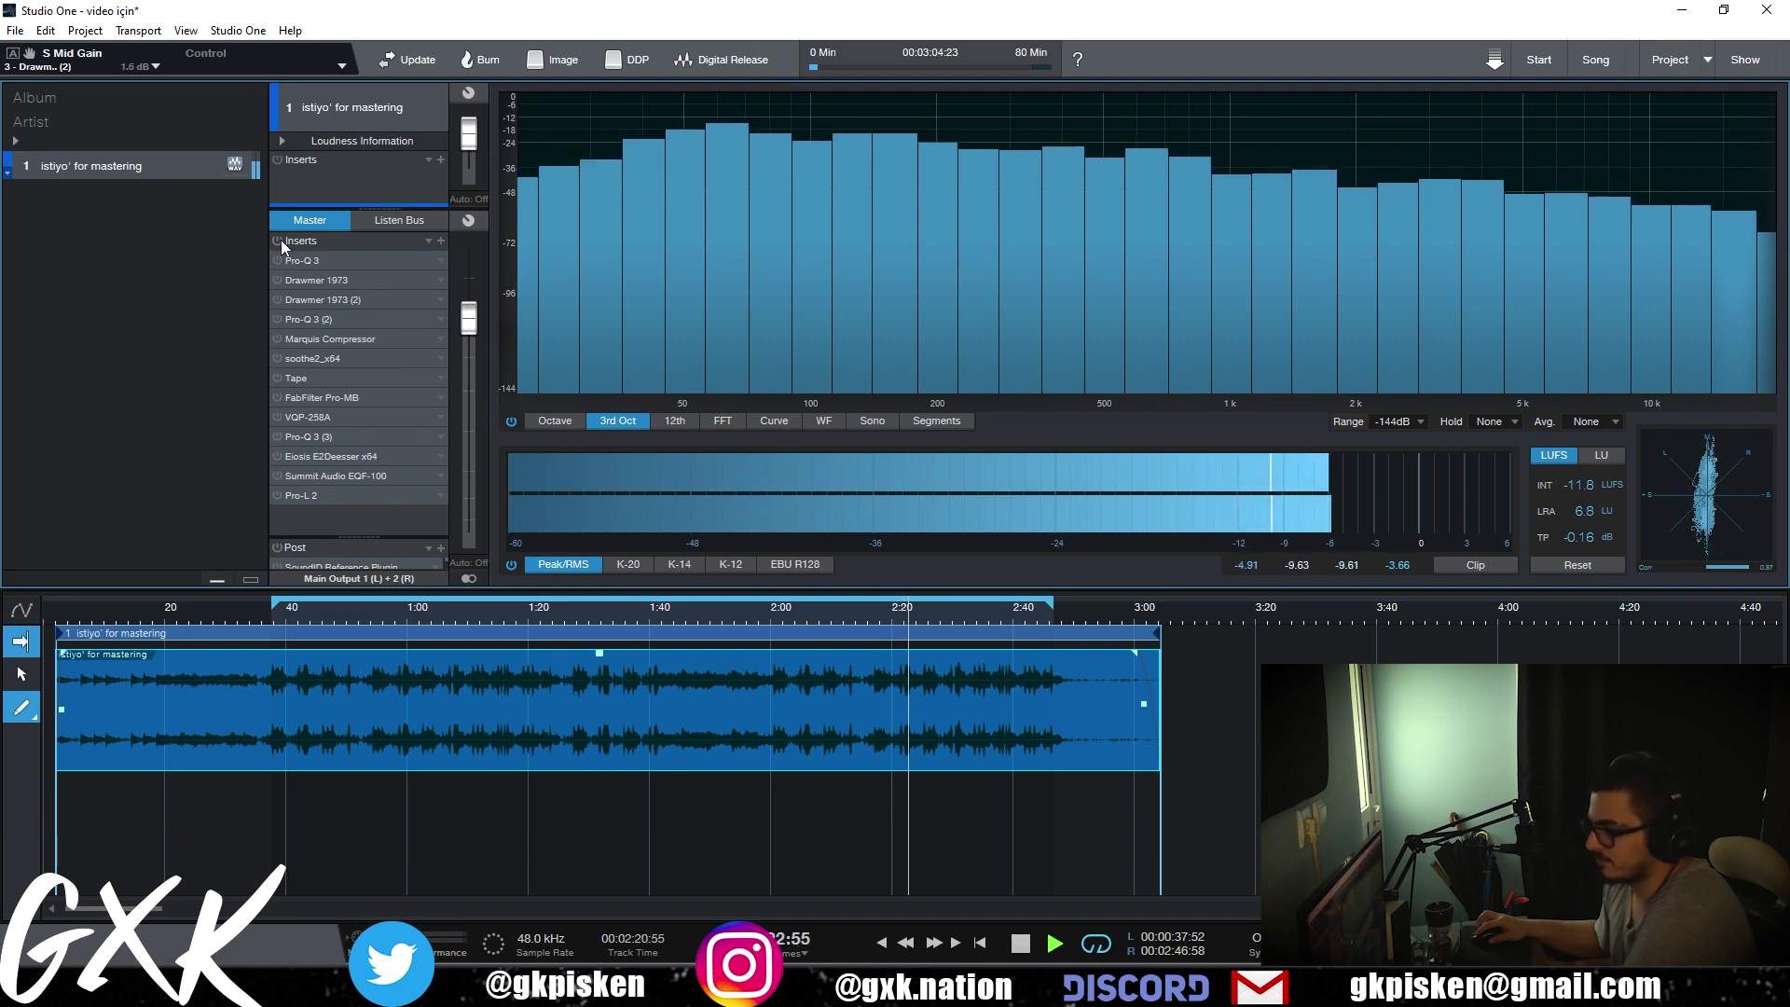
{"action": "left_click", "coordinate": [282, 240]}
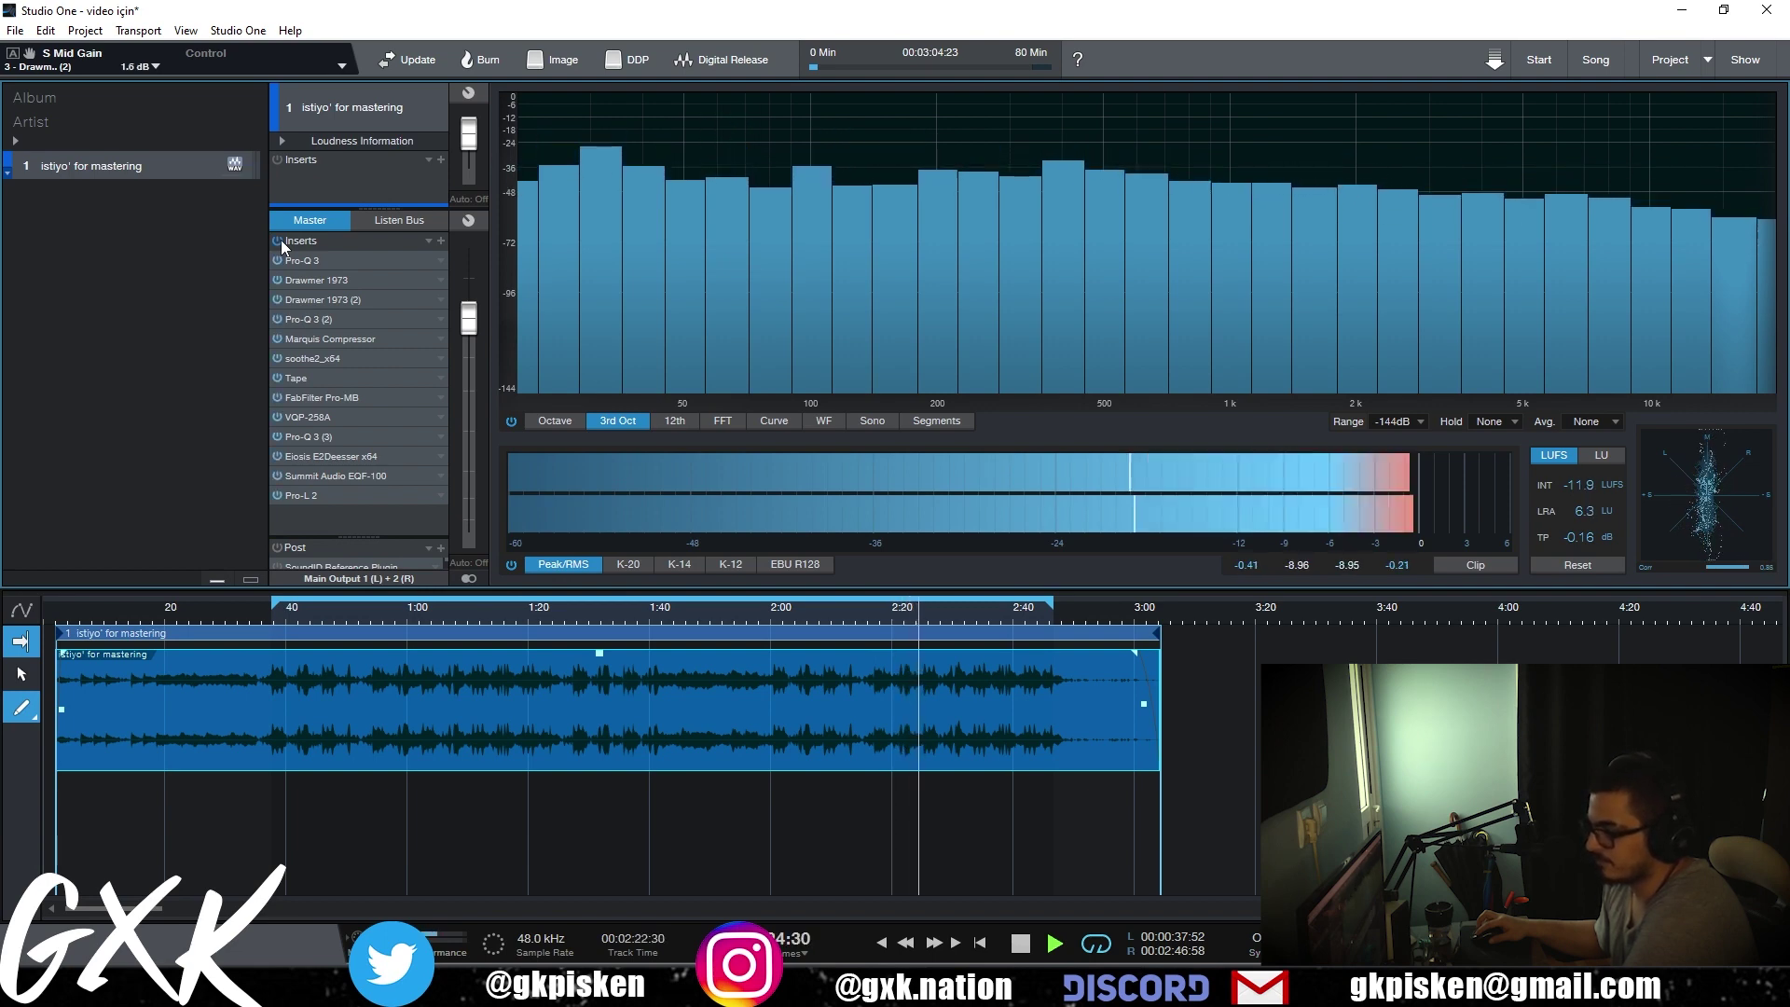